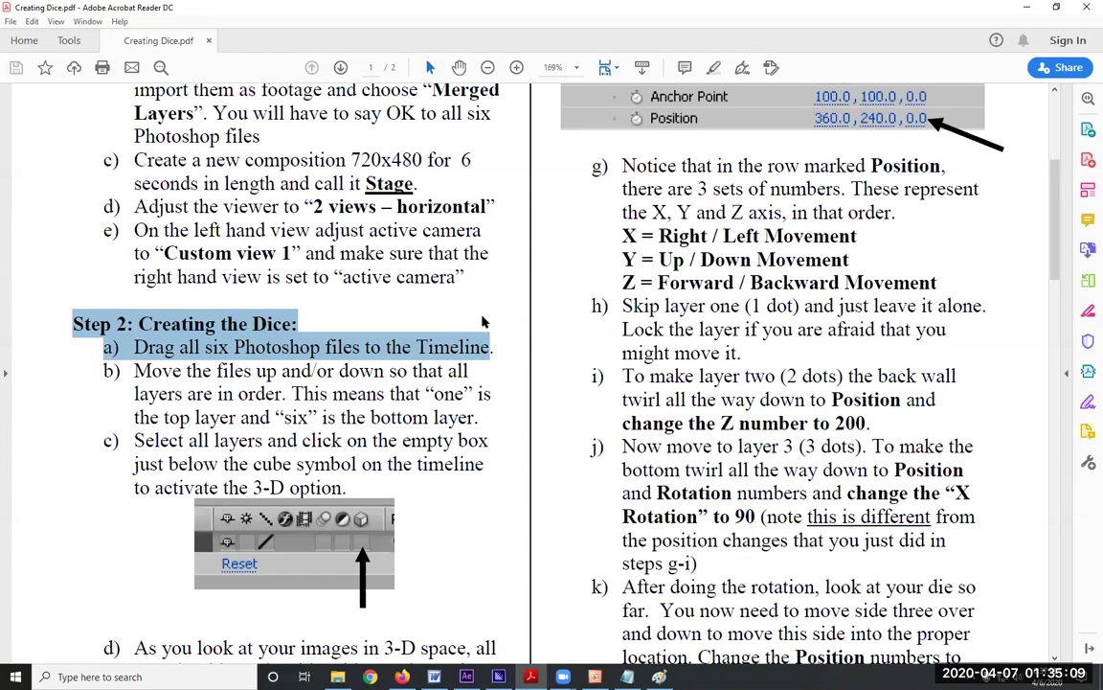
- Review the Creating Dice instructions, from building the die through grouping, table top, animation, lights and troubleshooting
scroll(439, 362, down, 4)
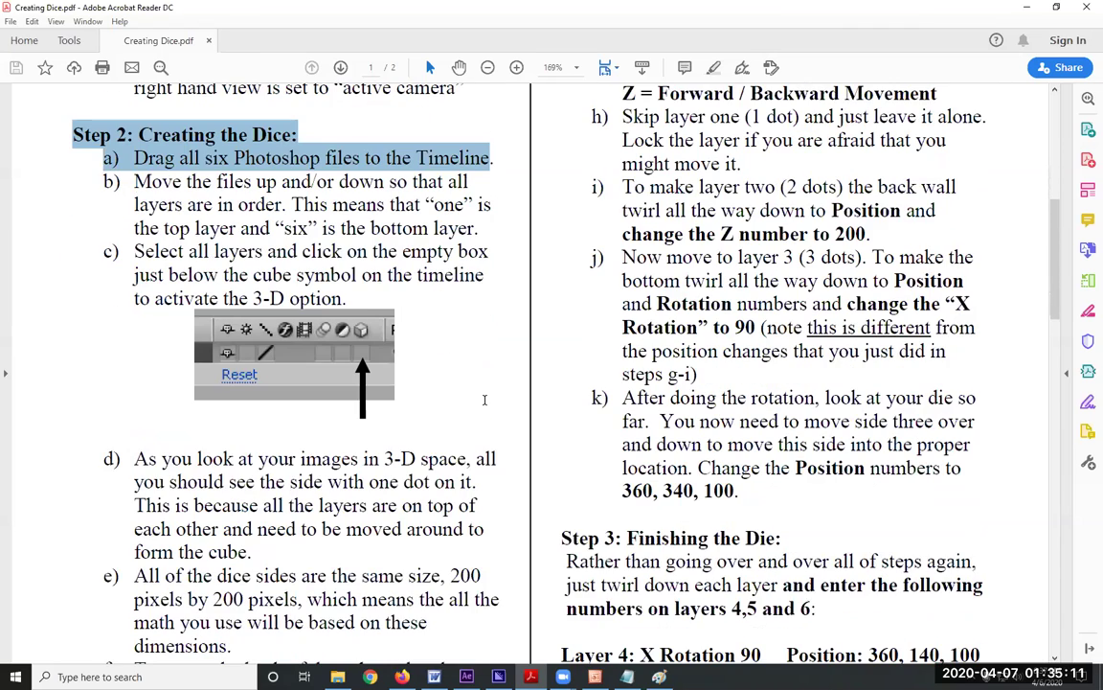
scroll(485, 399, down, 1)
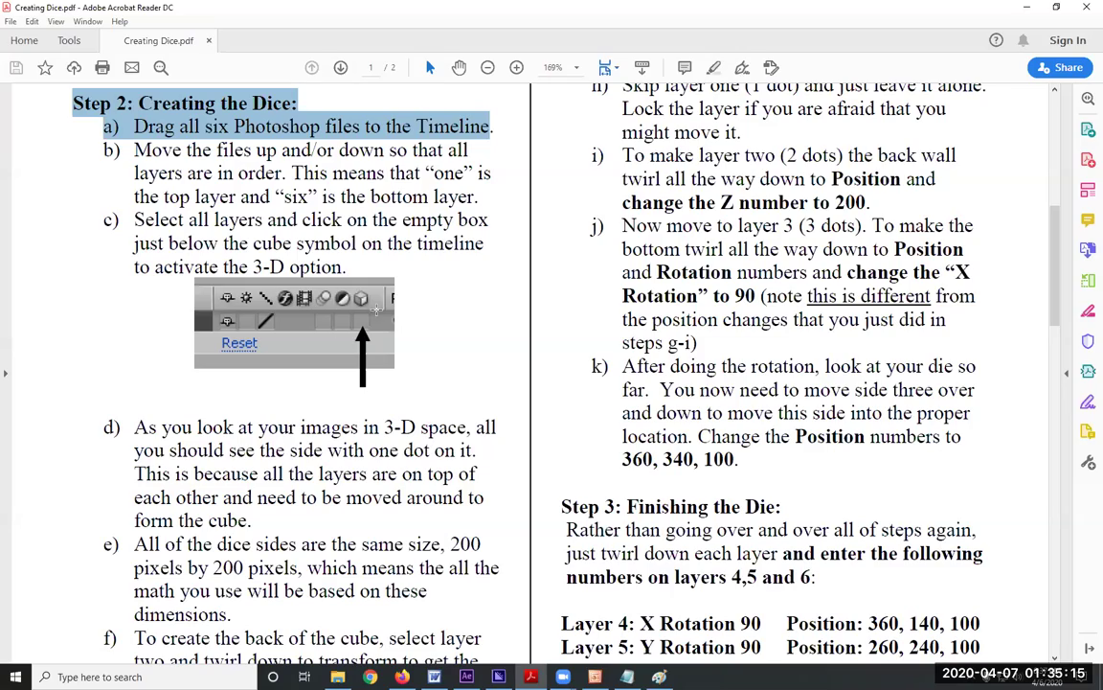
scroll(366, 333, down, 8)
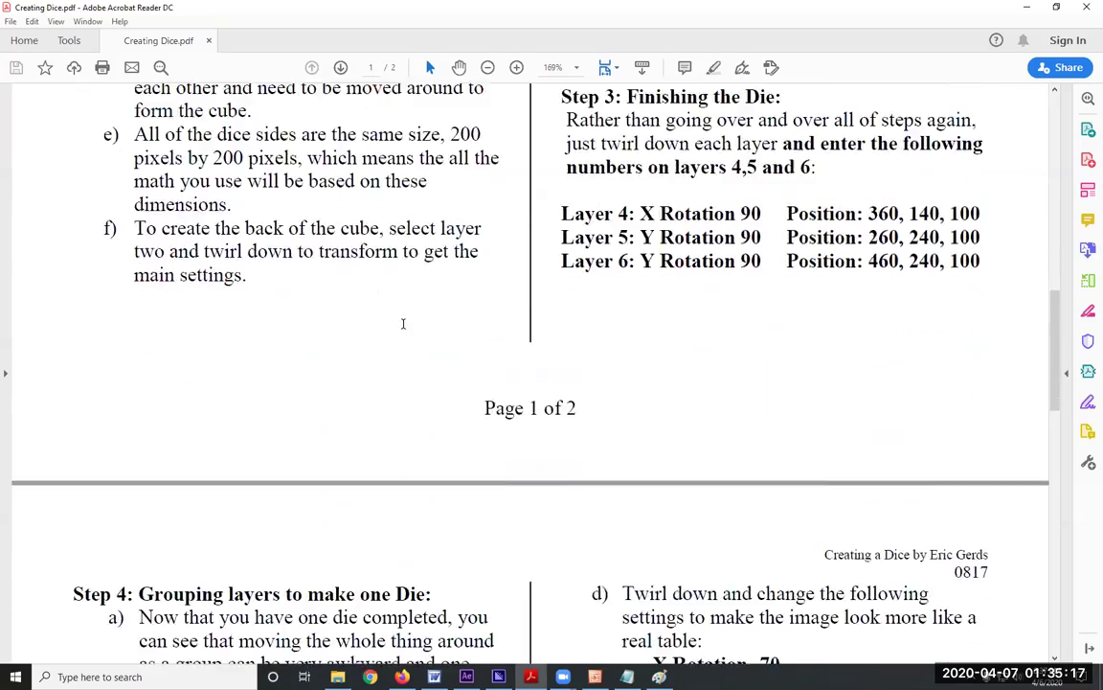
scroll(404, 326, up, 6)
scroll(404, 331, up, 6)
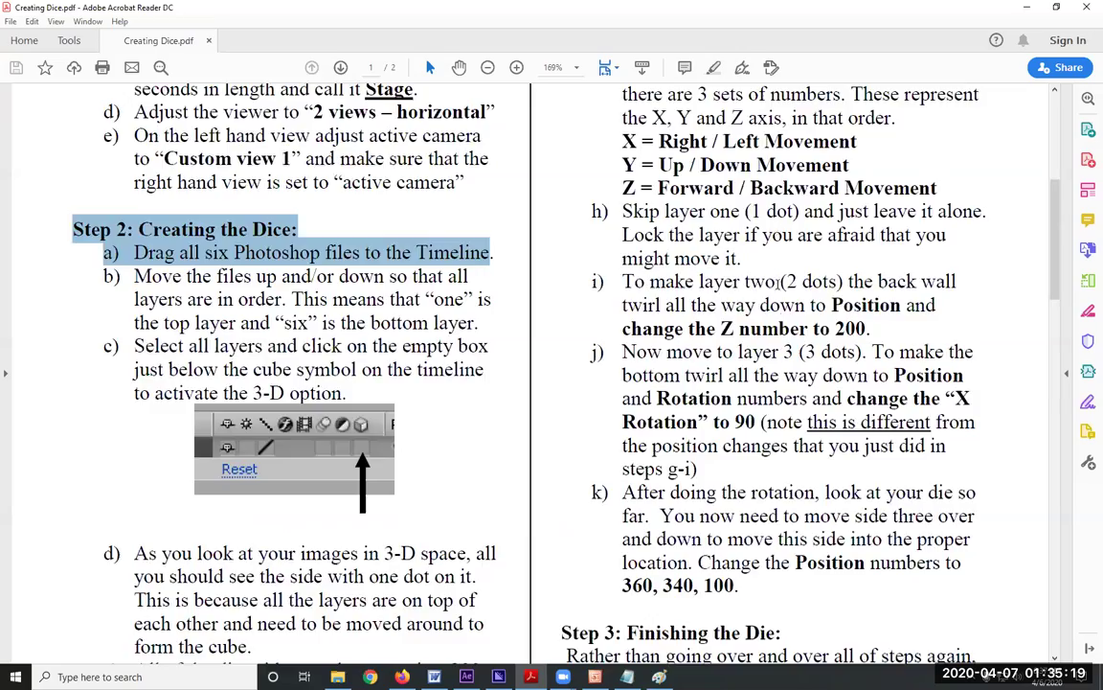
scroll(787, 356, up, 5)
scroll(787, 356, down, 10)
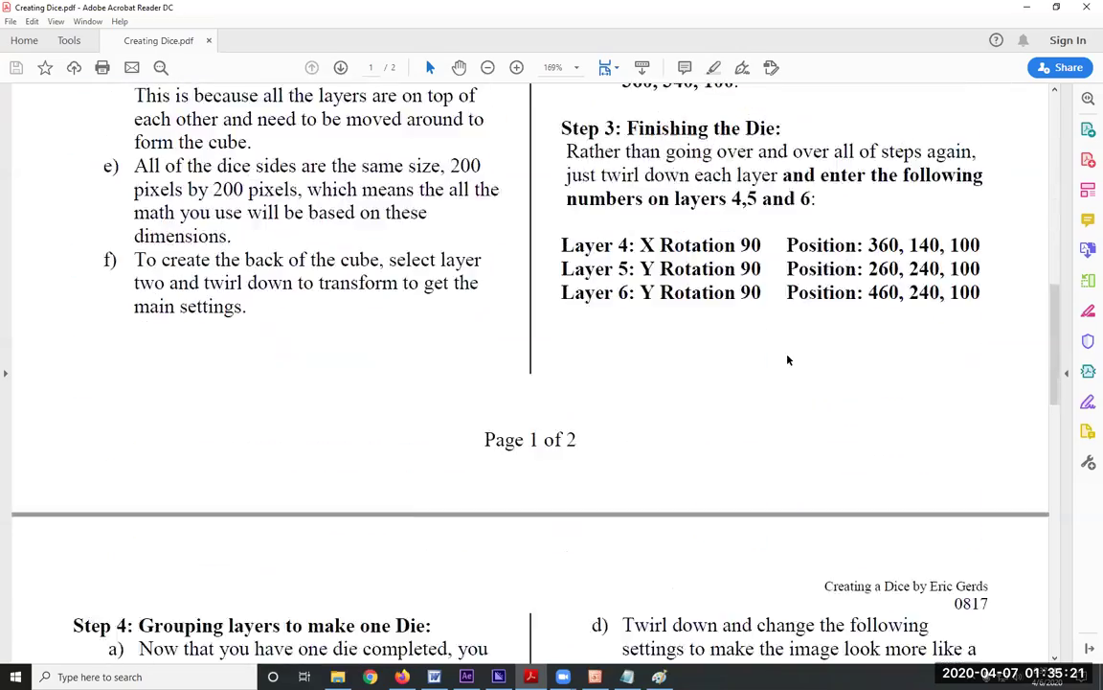
scroll(787, 355, down, 3)
scroll(510, 340, down, 2)
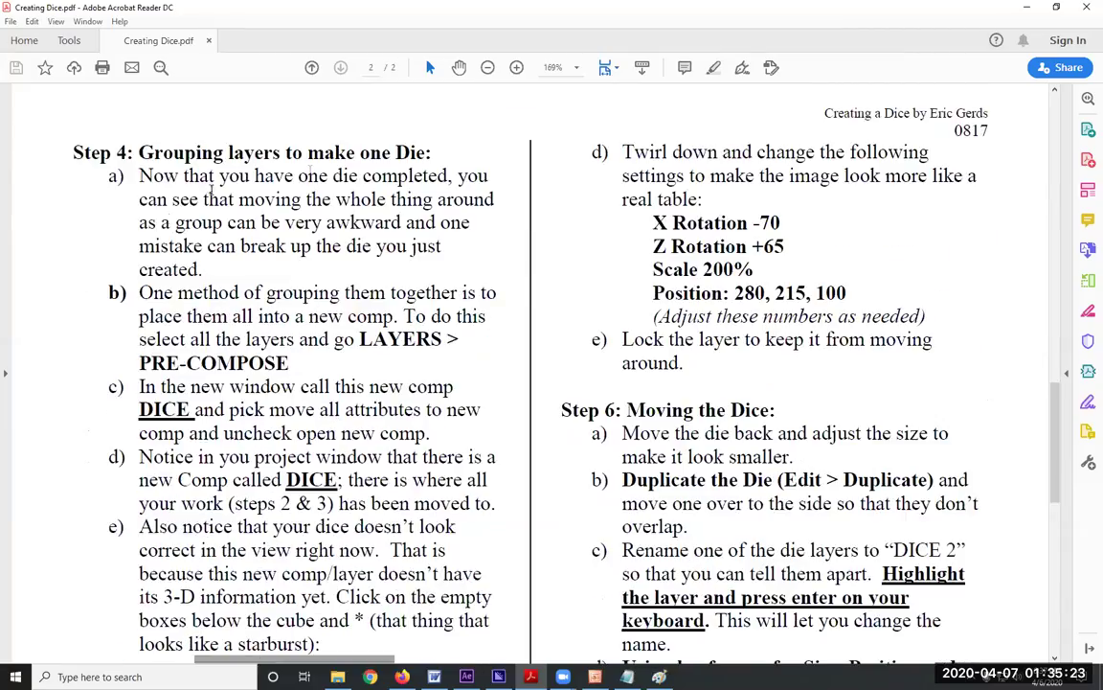
scroll(366, 426, down, 3)
scroll(367, 427, down, 8)
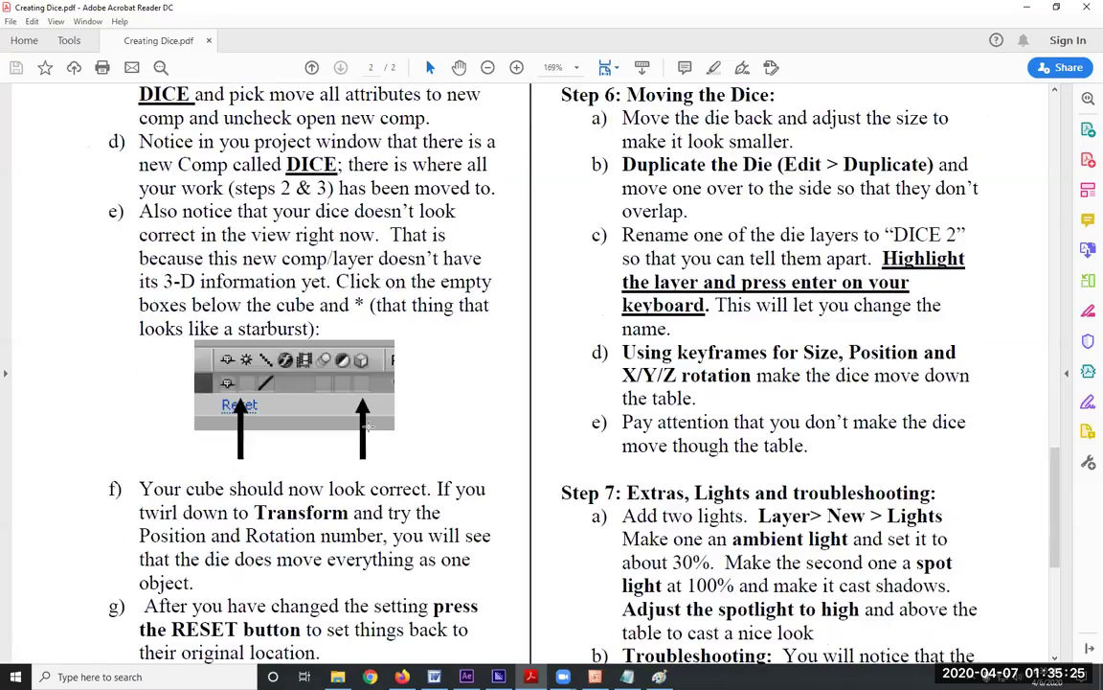
scroll(367, 426, down, 7)
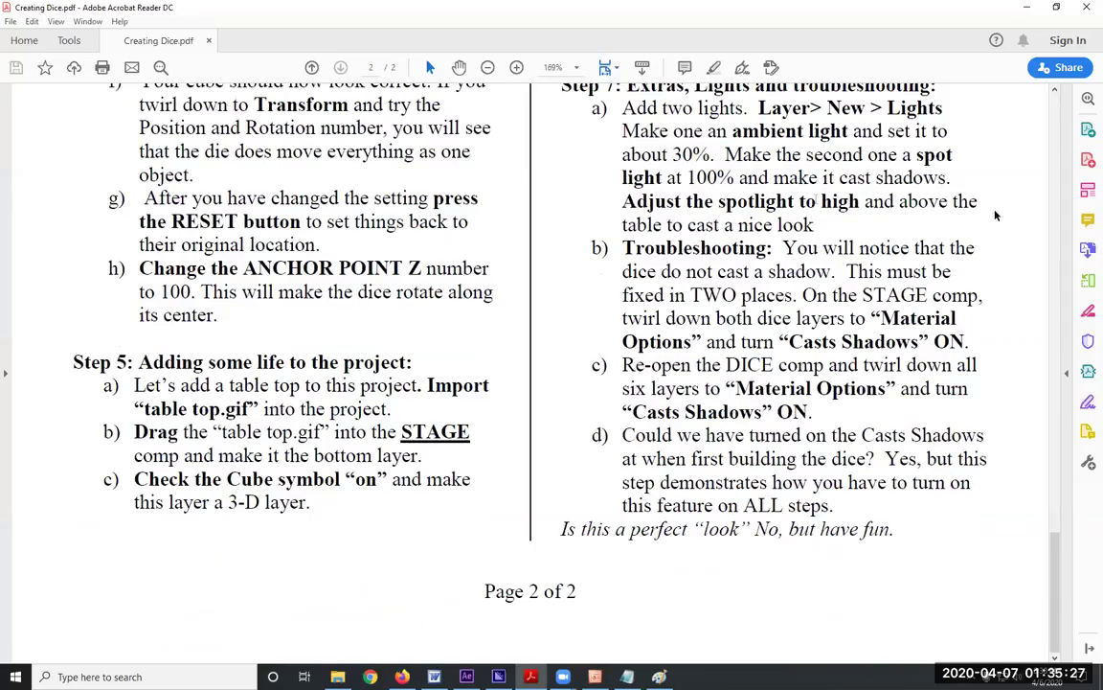
scroll(1060, 478, up, 9)
drag(1060, 479, 969, 13)
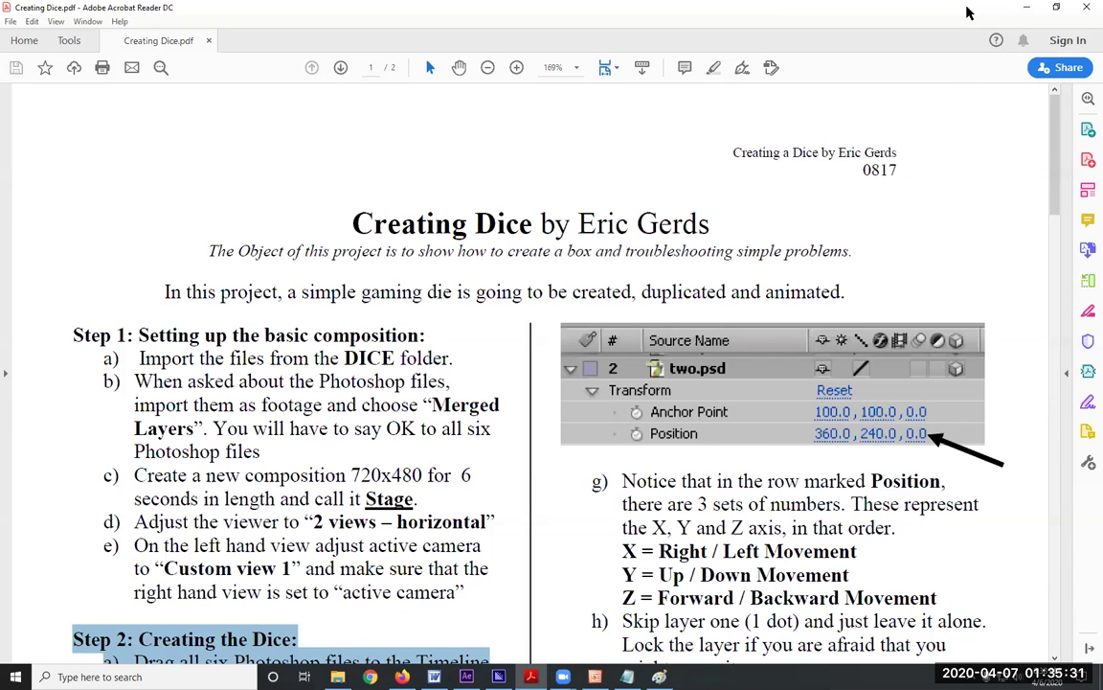
- Switch to After Effects and check Comp 1's composition settings without changing them
key(alt+Tab)
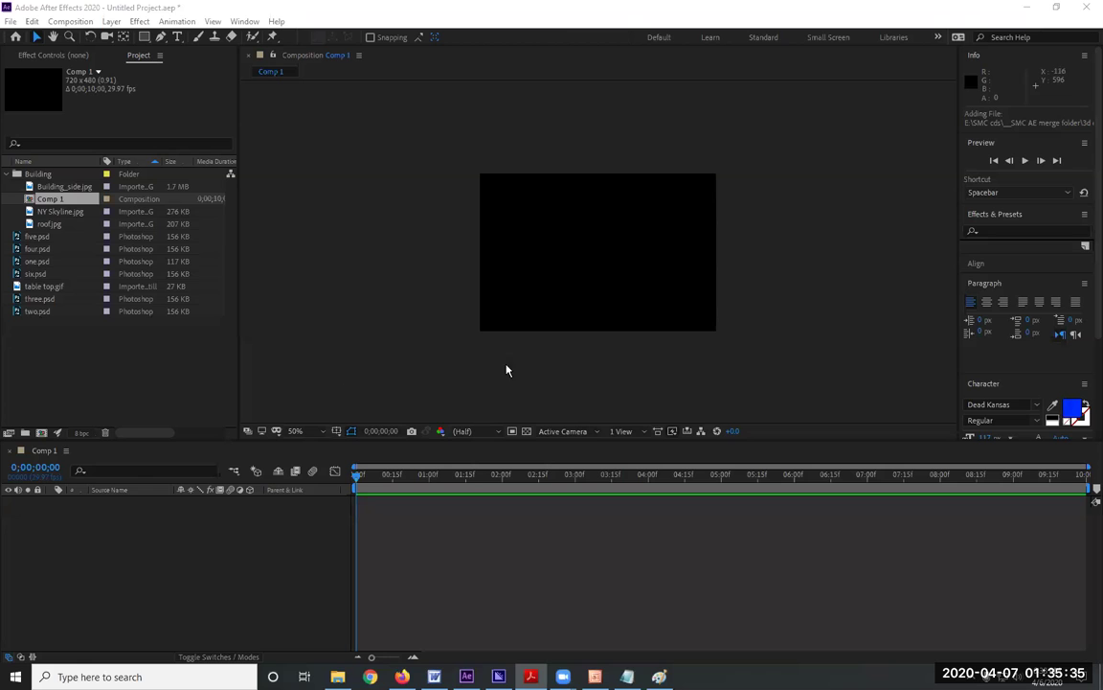
click(71, 22)
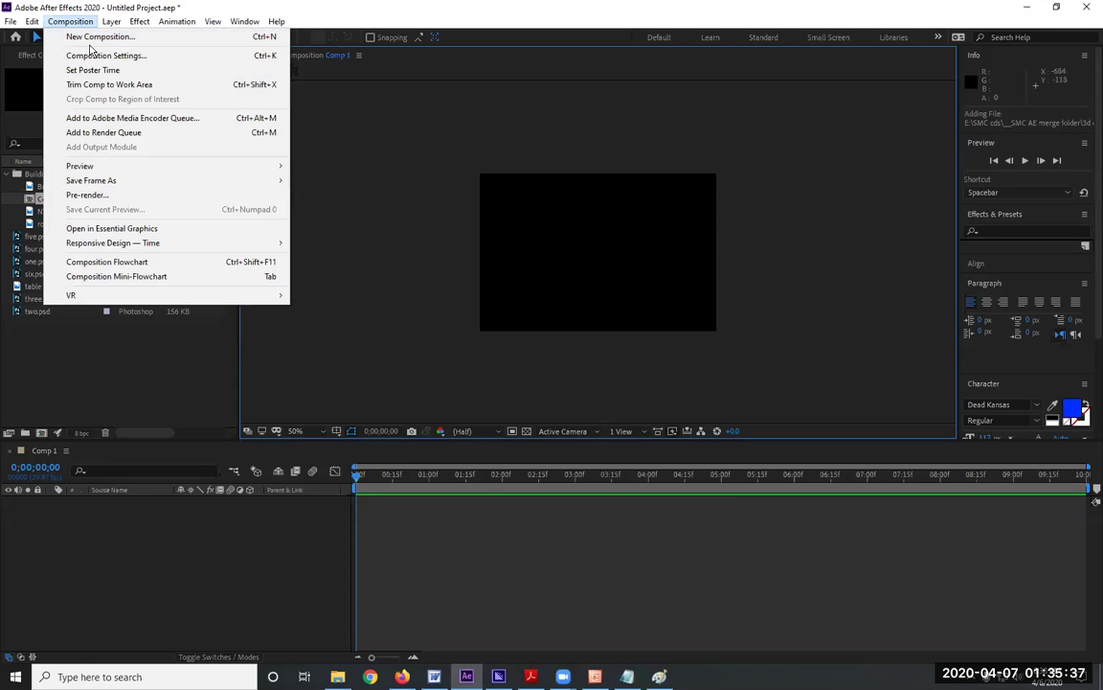
click(94, 56)
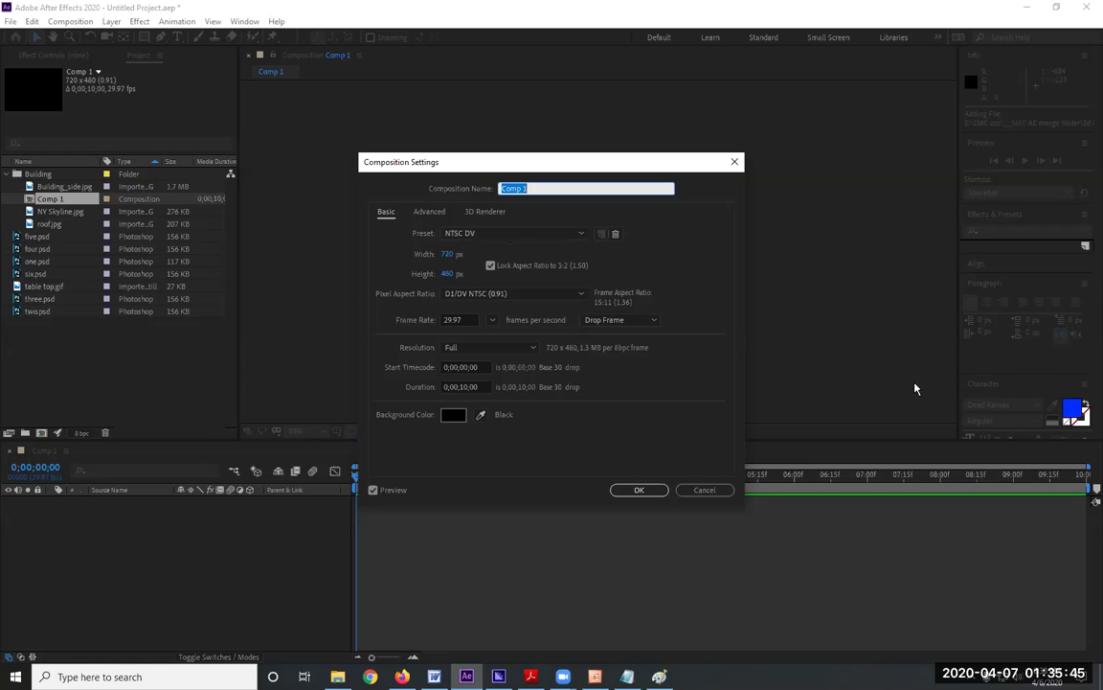
click(480, 271)
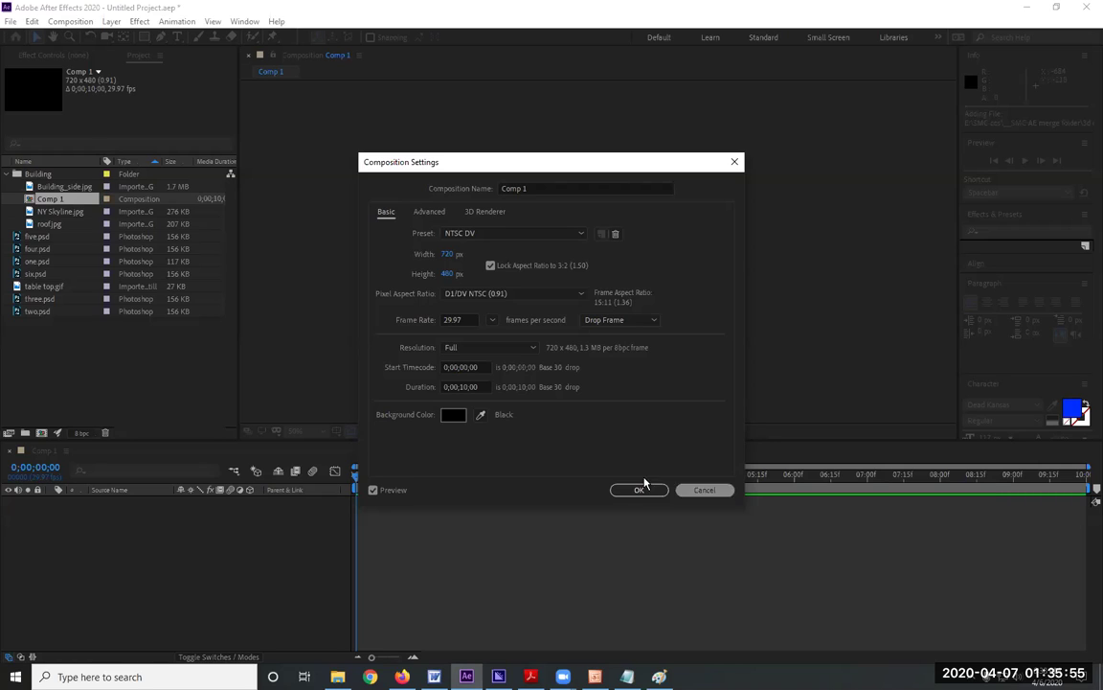
click(707, 491)
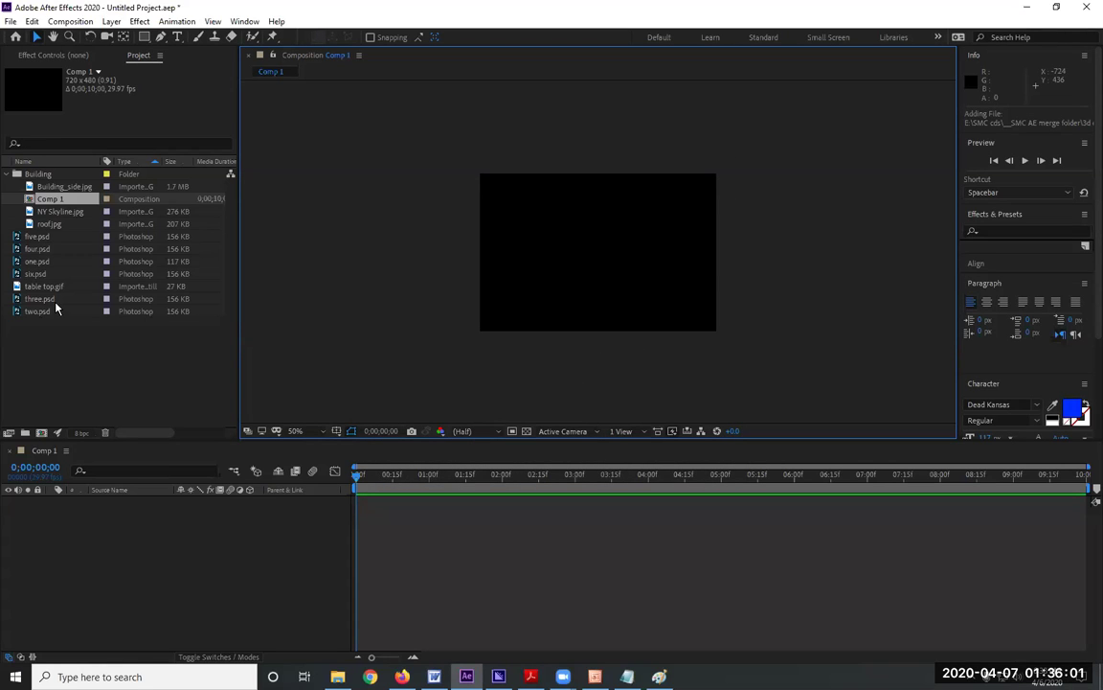
- Add the six die-face files, one.psd through six.psd, to the Comp 1 timeline, leaving out table top.gif
click(42, 236)
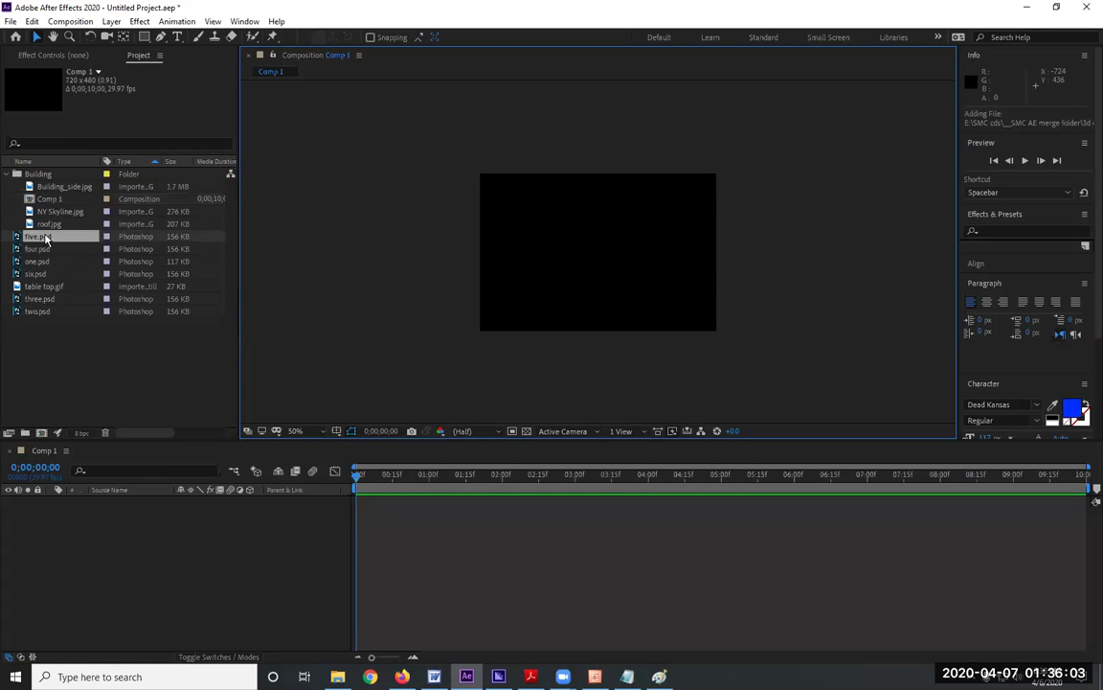
shift+click(38, 273)
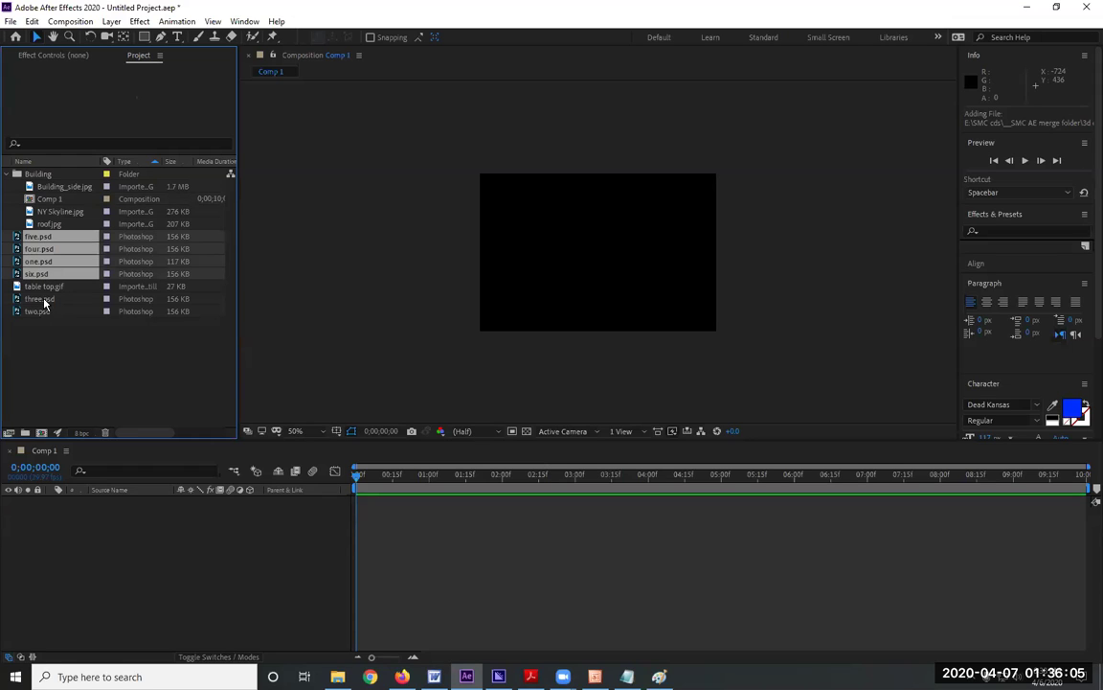
ctrl+click(40, 297)
ctrl+click(38, 311)
drag(38, 308, 109, 618)
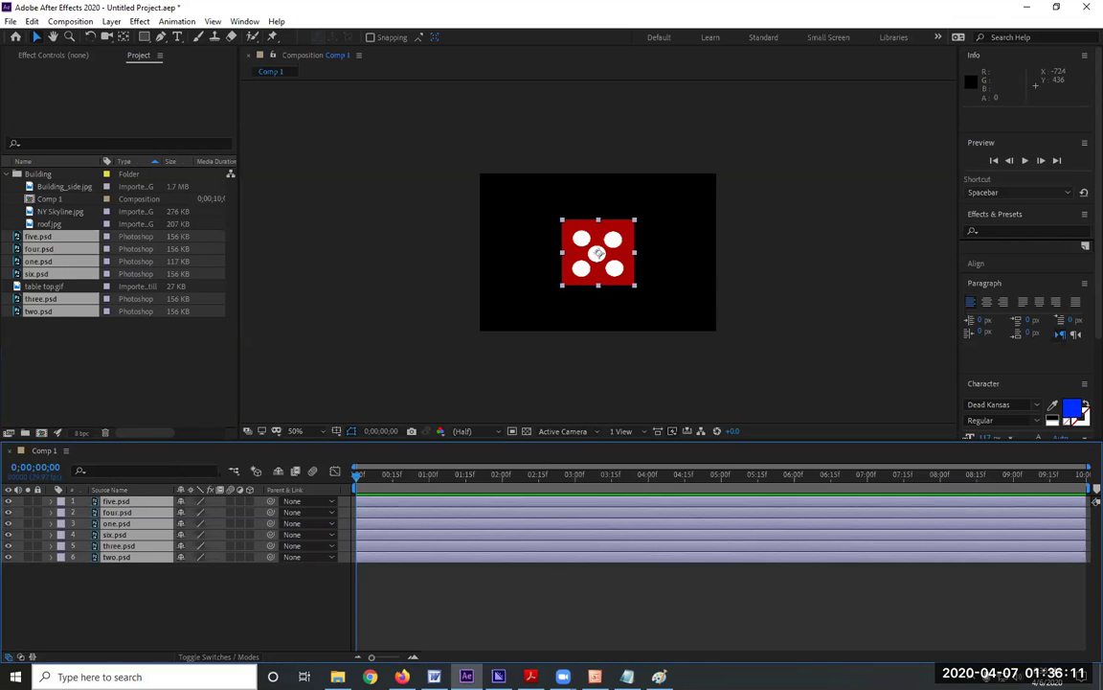
- Search Windows for the Magnifier app and open it to enlarge the timeline
key(super)
text(mag)
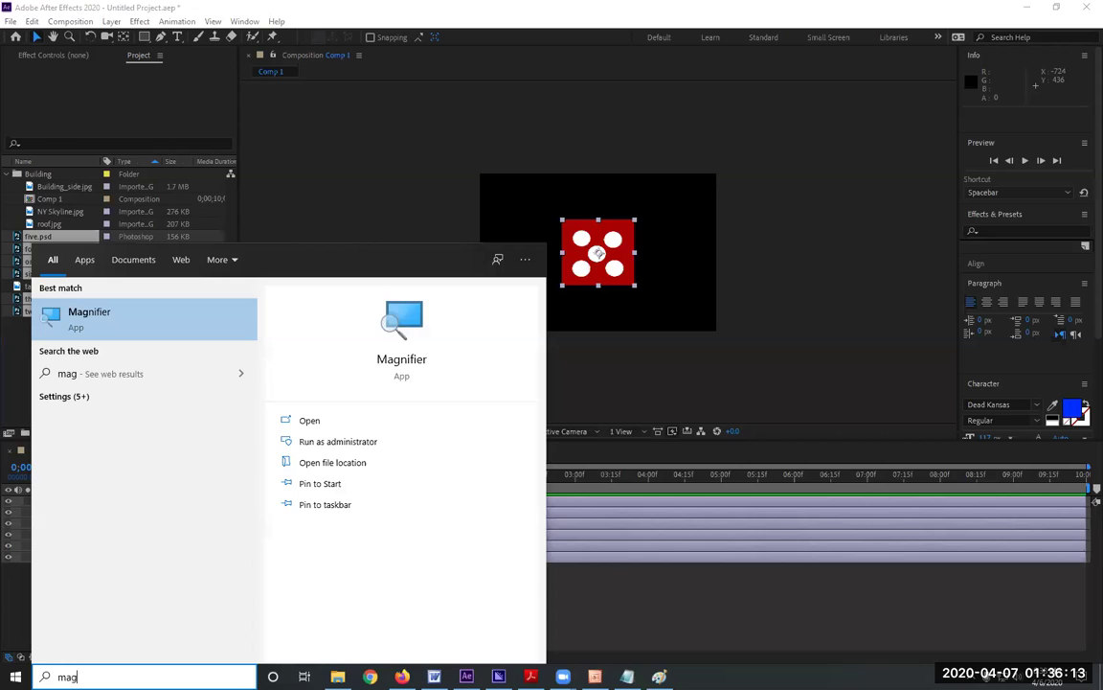
click(396, 331)
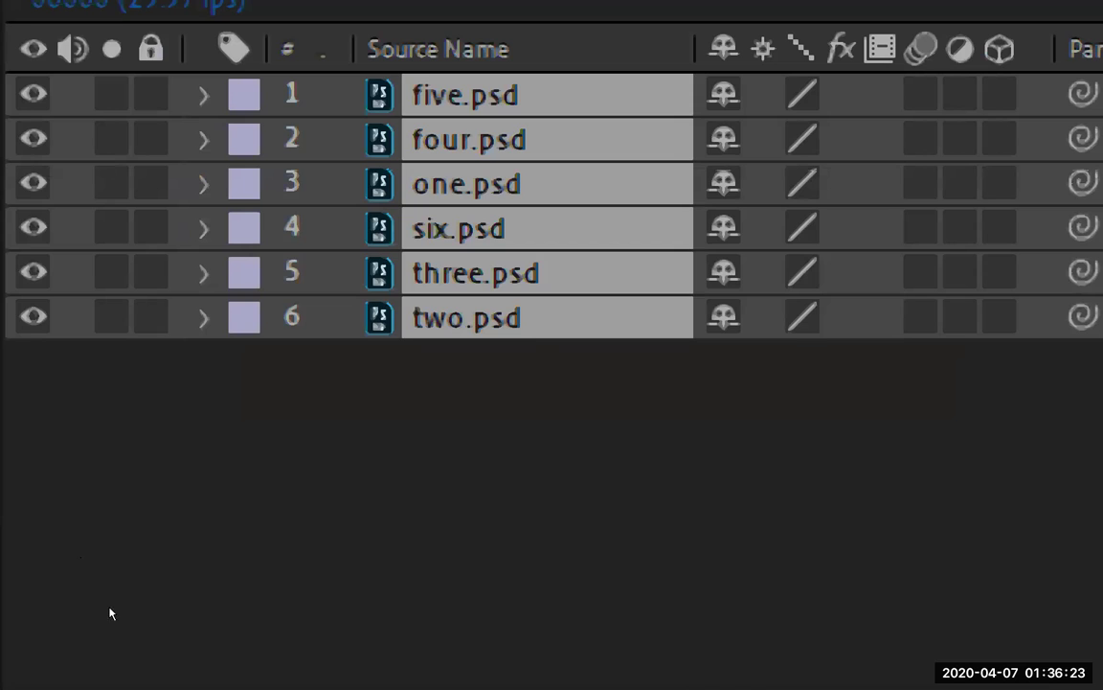
- Reorder the timeline layers in numerical order, with one.psd as the top layer and six.psd as the bottom layer
click(122, 542)
drag(111, 522, 128, 505)
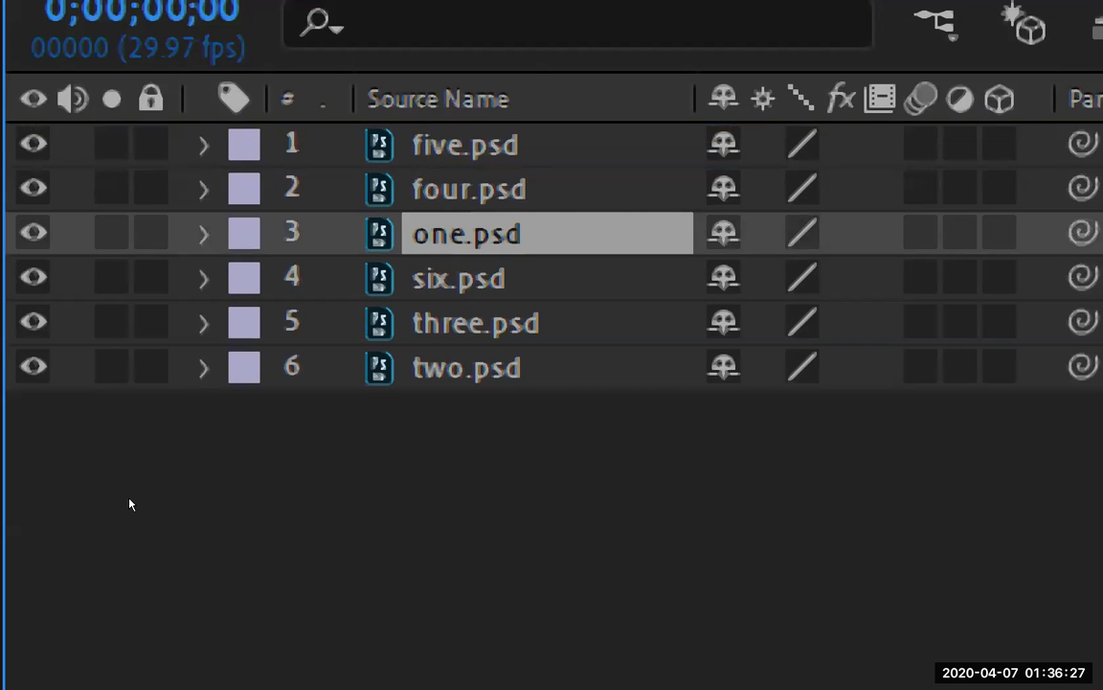
drag(124, 562, 141, 510)
drag(111, 560, 117, 531)
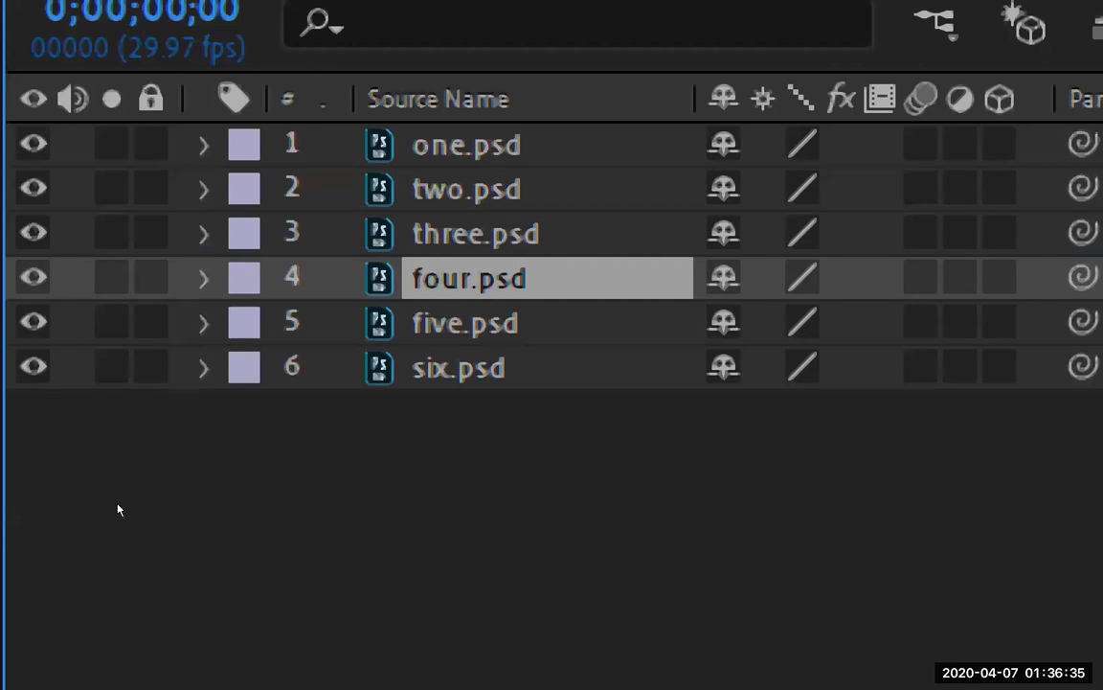
key(ctrl+Up)
key(ctrl+Up)
key(ctrl+Up)
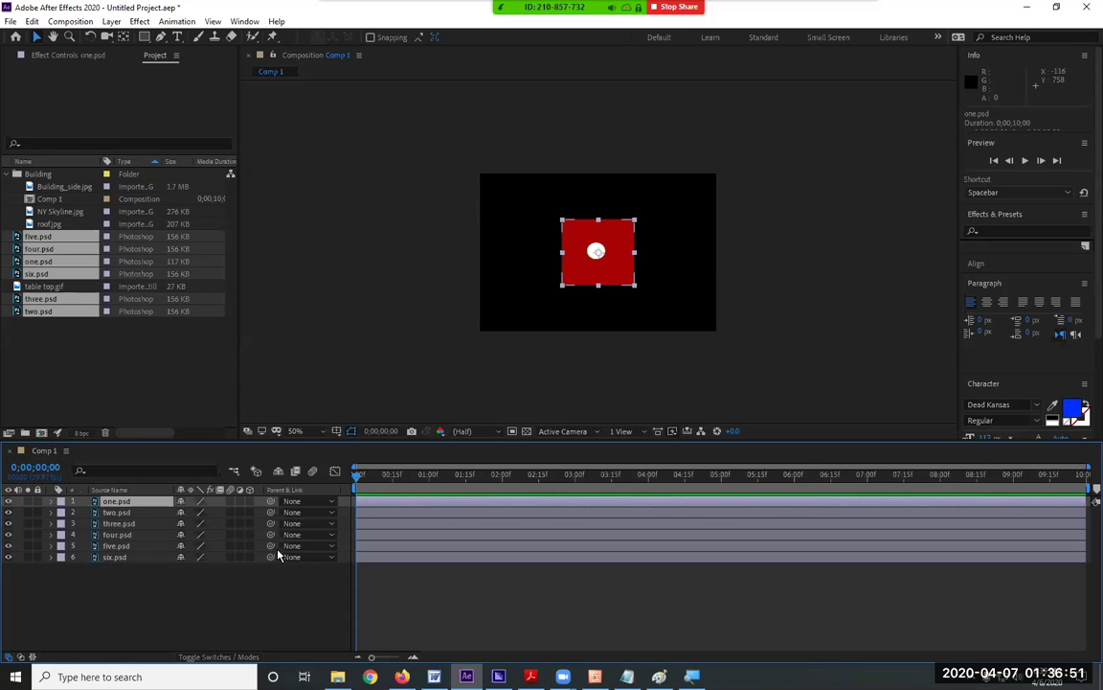
- Deselect the project files, and hide and reshow the one.psd layer to check the face beneath it
click(115, 392)
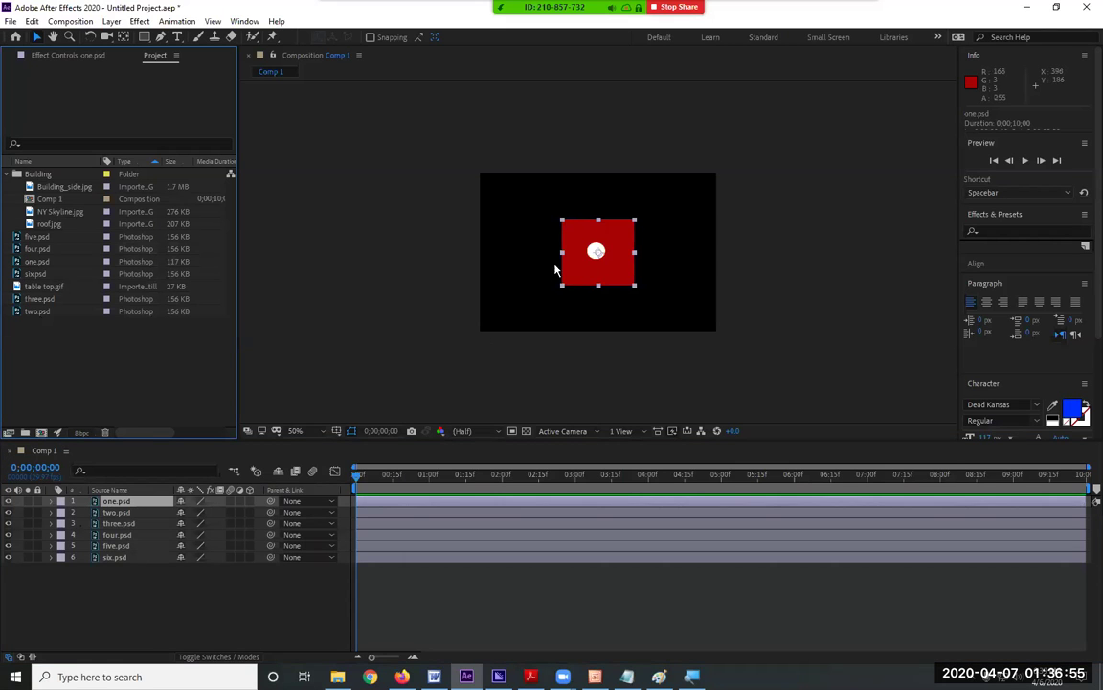
click(12, 519)
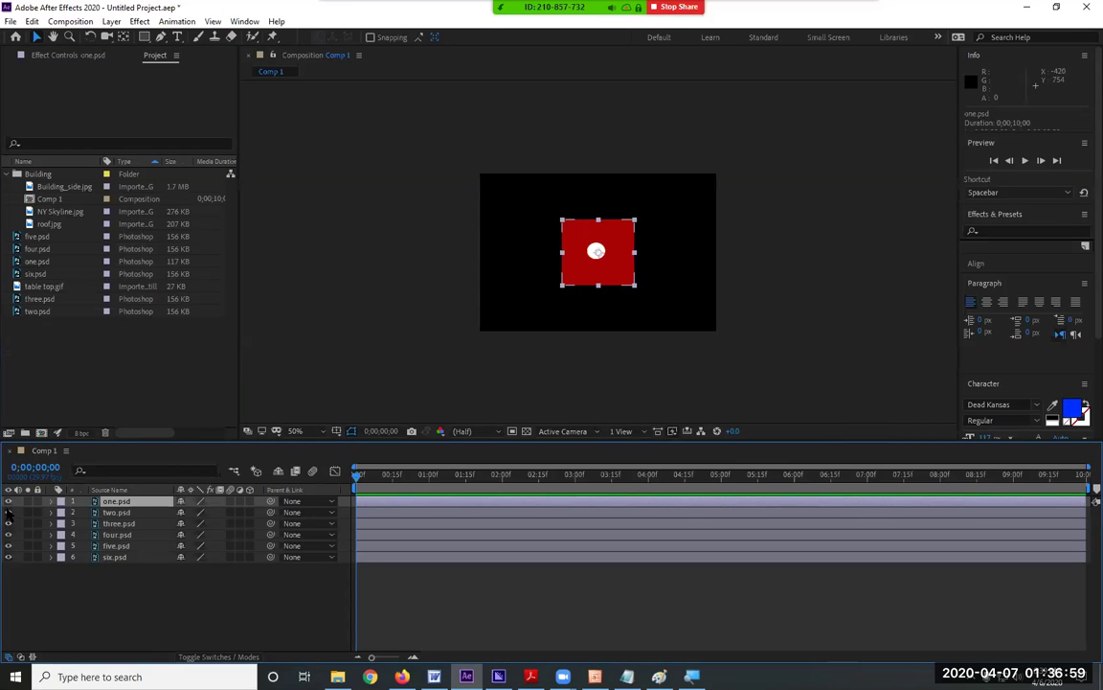
click(8, 501)
click(8, 501)
- Make all six die layers 3D and set the composition viewer to 2 Views - Horizontal
drag(249, 500, 249, 556)
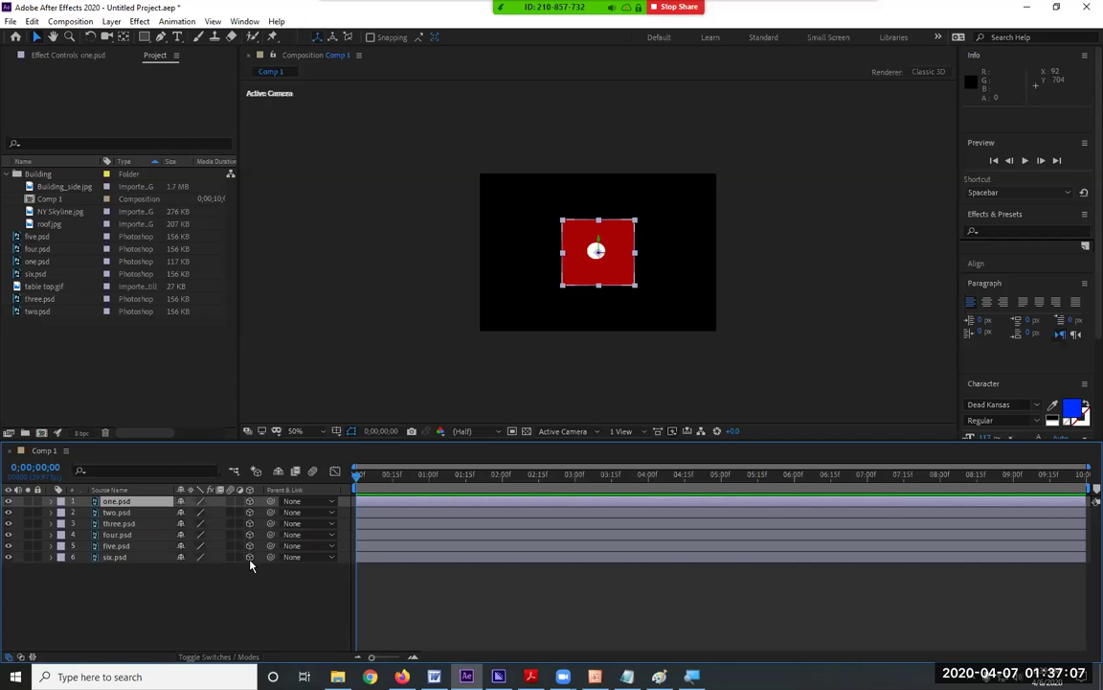
click(621, 431)
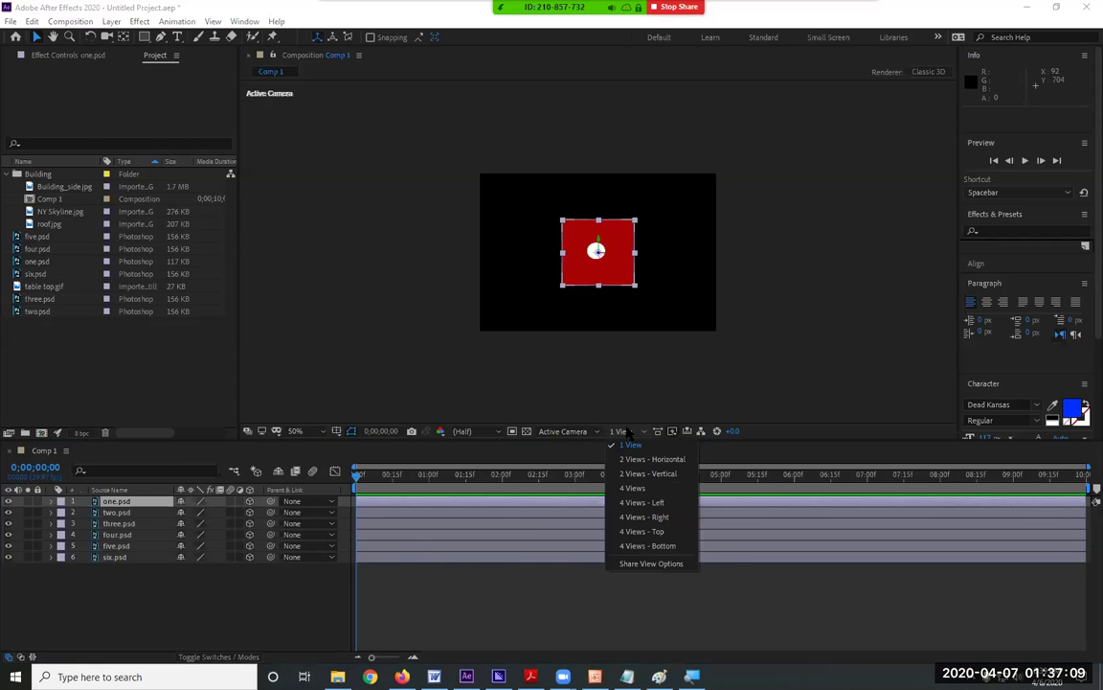
click(642, 460)
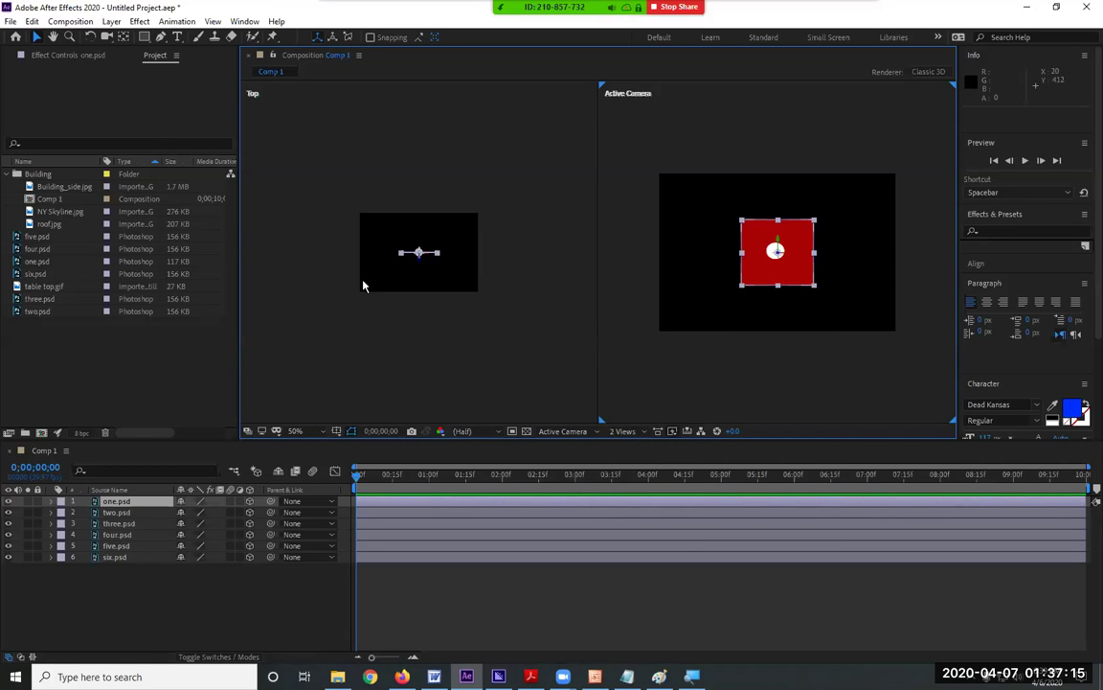
- Set the magnification of both the Top and Active Camera views to Fit up to 100%
scroll(451, 305, up, 3)
scroll(451, 308, down, 2)
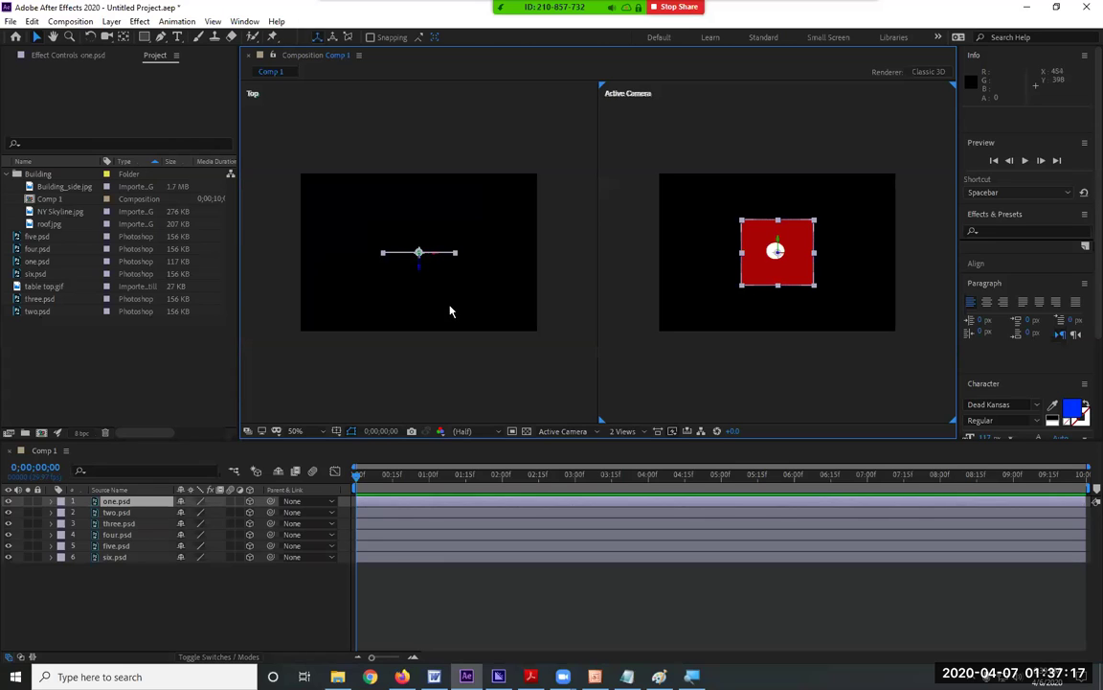
click(345, 407)
click(295, 430)
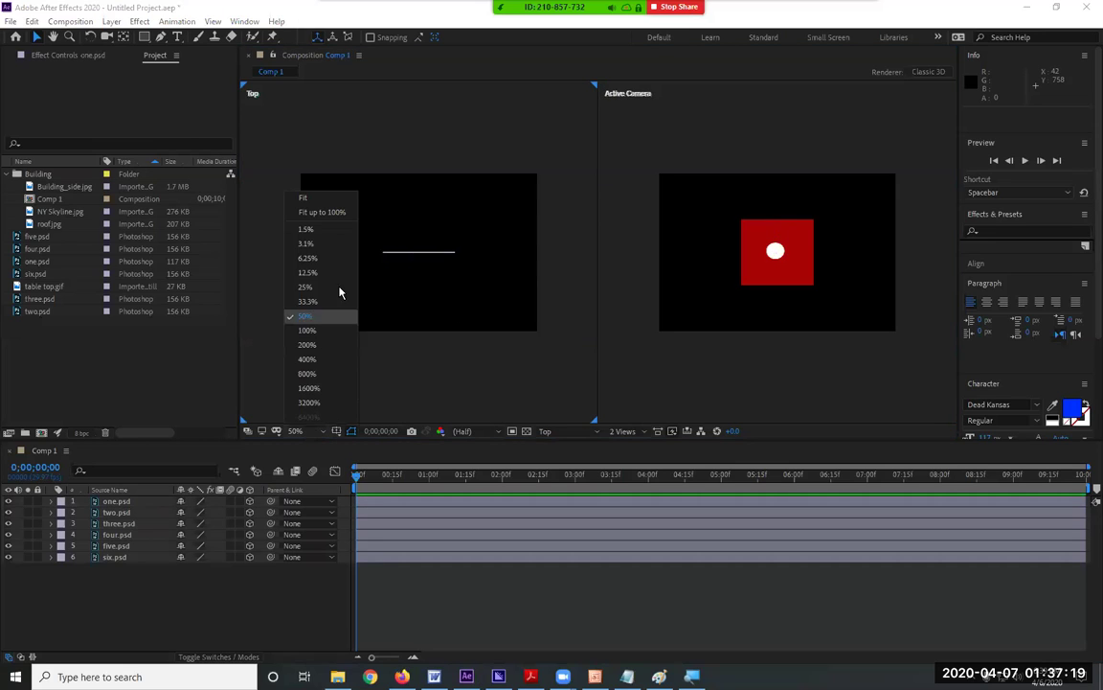
click(322, 212)
click(673, 427)
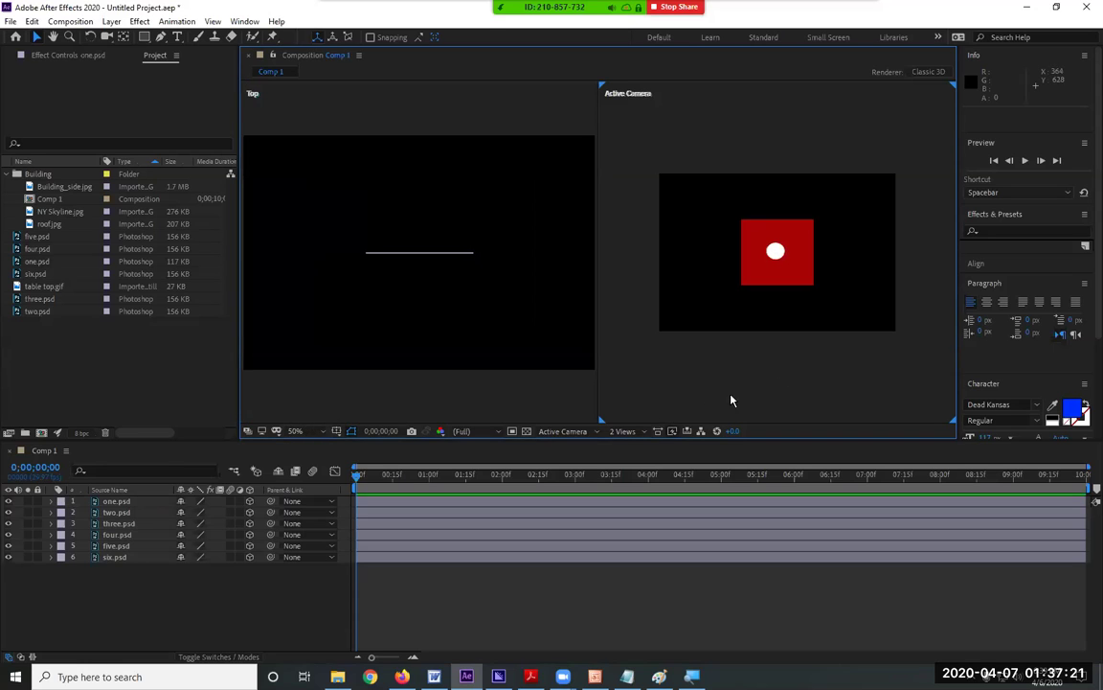
click(296, 431)
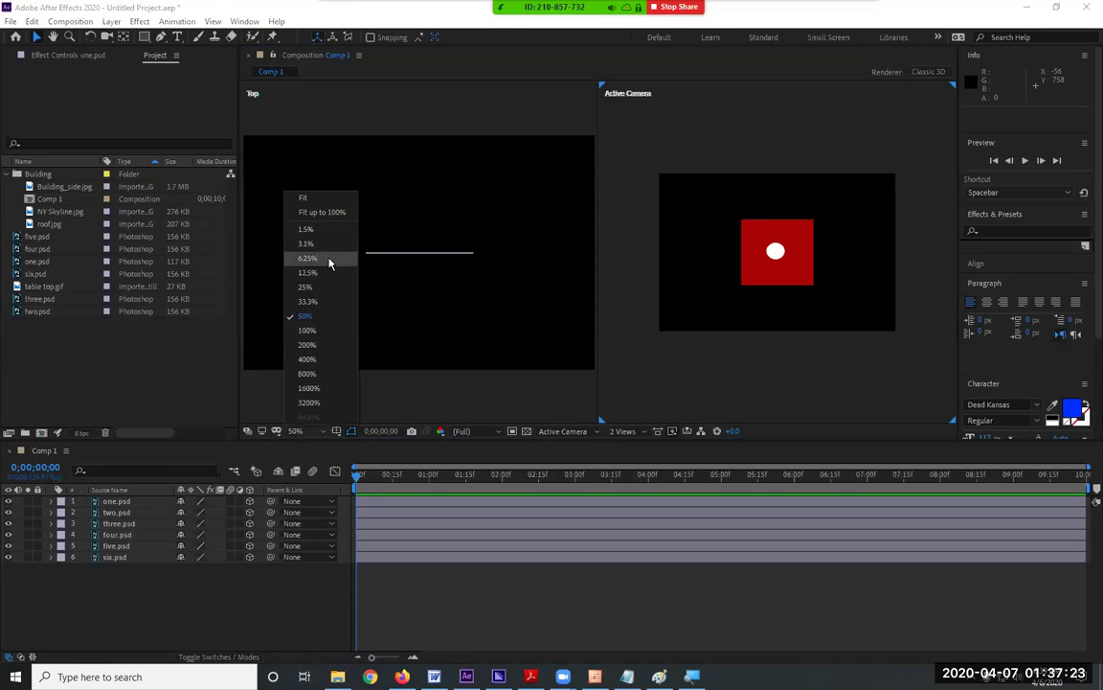
click(323, 210)
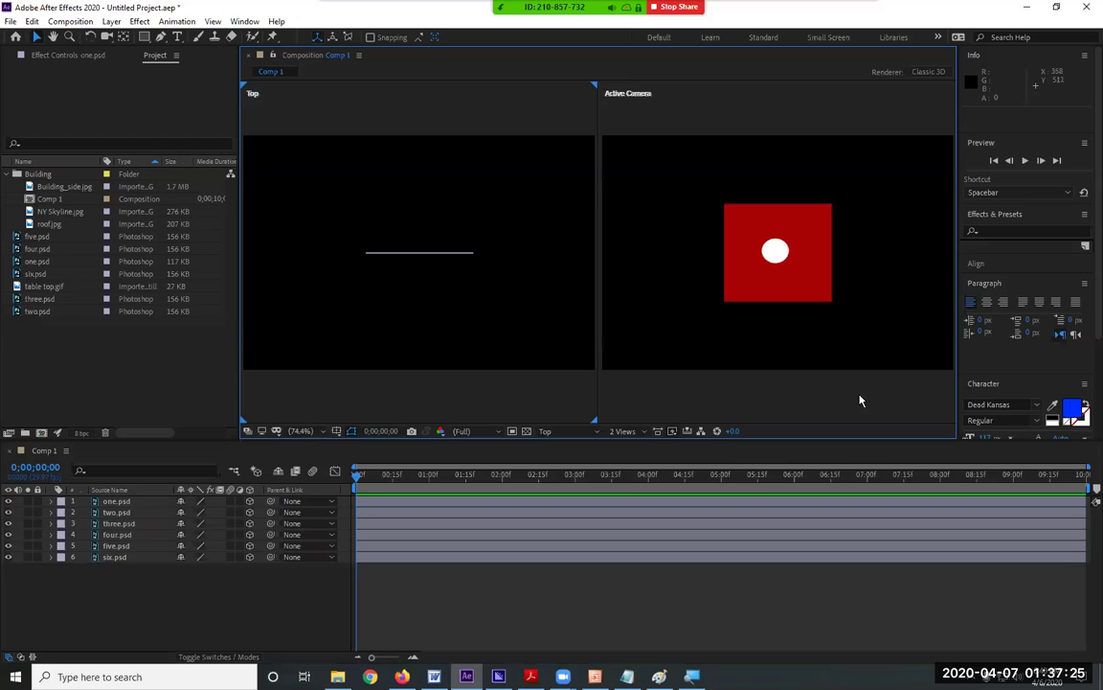
- Select five.psd among the project files to check the pixel dimensions of a die face
click(819, 298)
click(414, 268)
click(36, 237)
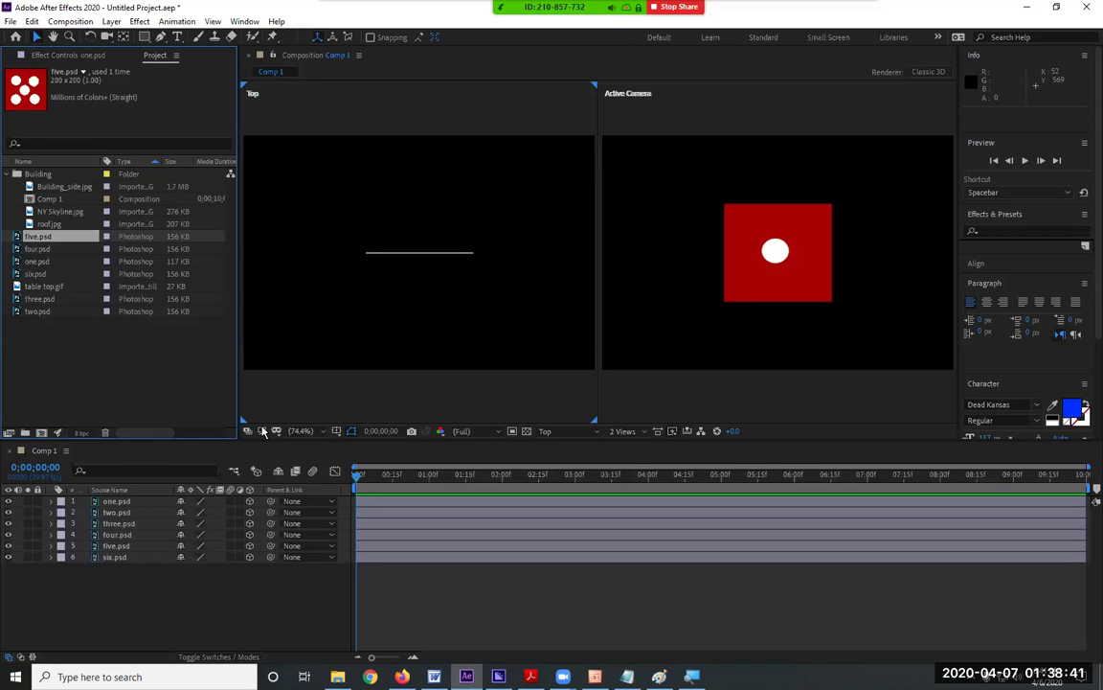
- Lock the one.psd layer in the timeline so that it cannot be moved
click(139, 500)
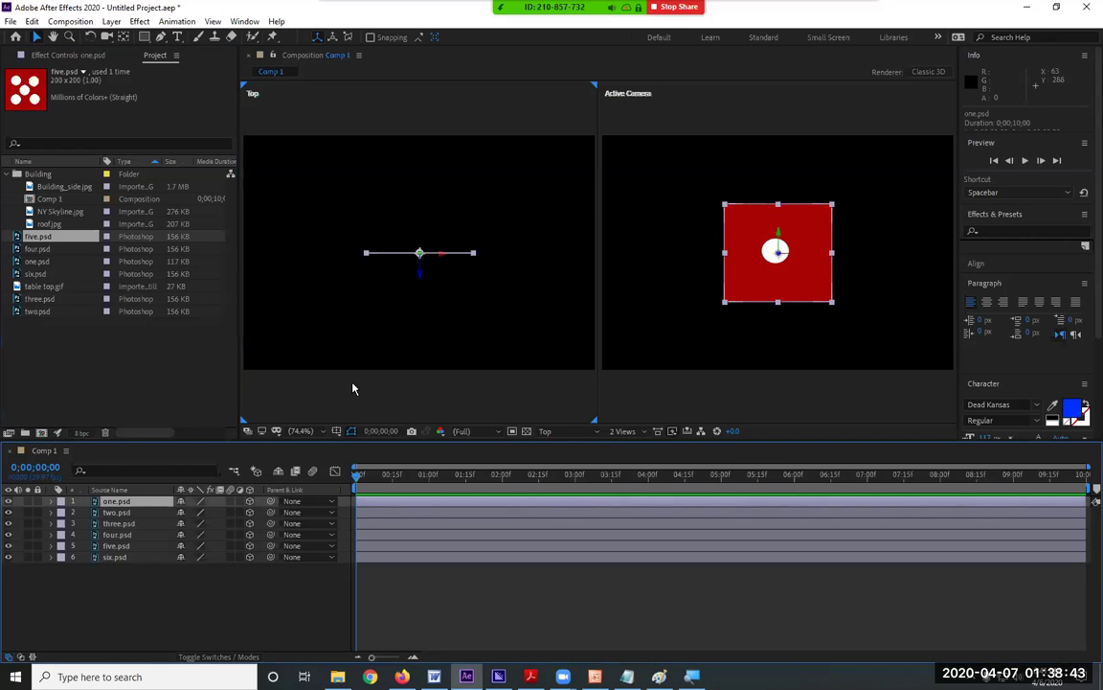
click(38, 501)
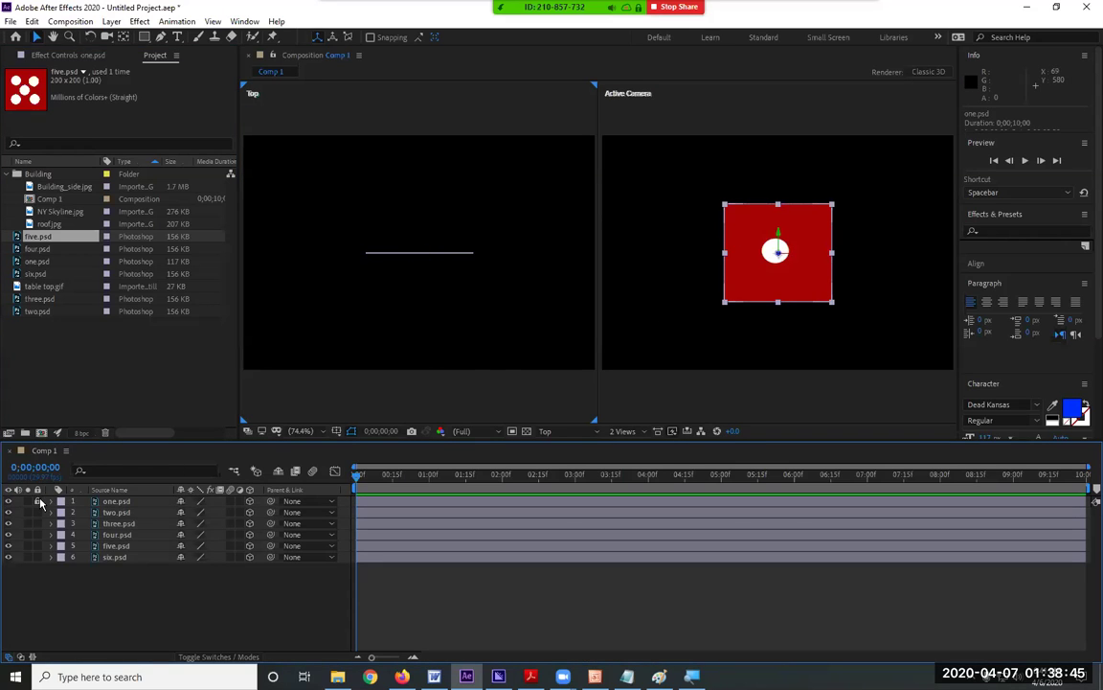
- Set the Z position of the two.psd layer to 200 and lock the layer
click(108, 513)
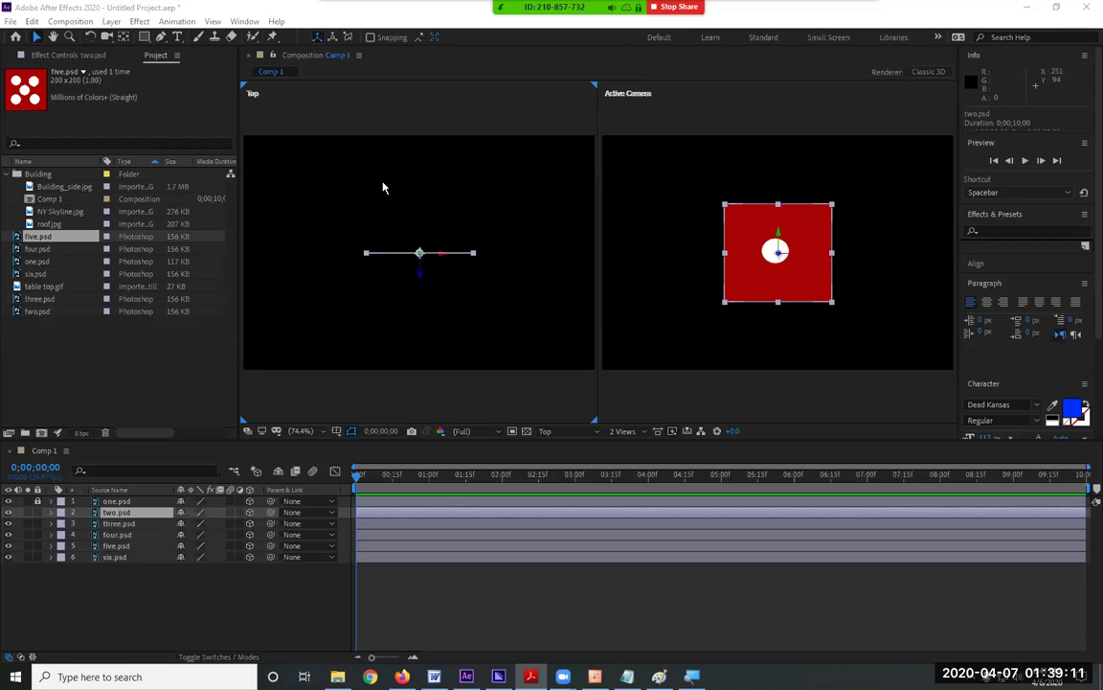
click(116, 514)
key(p)
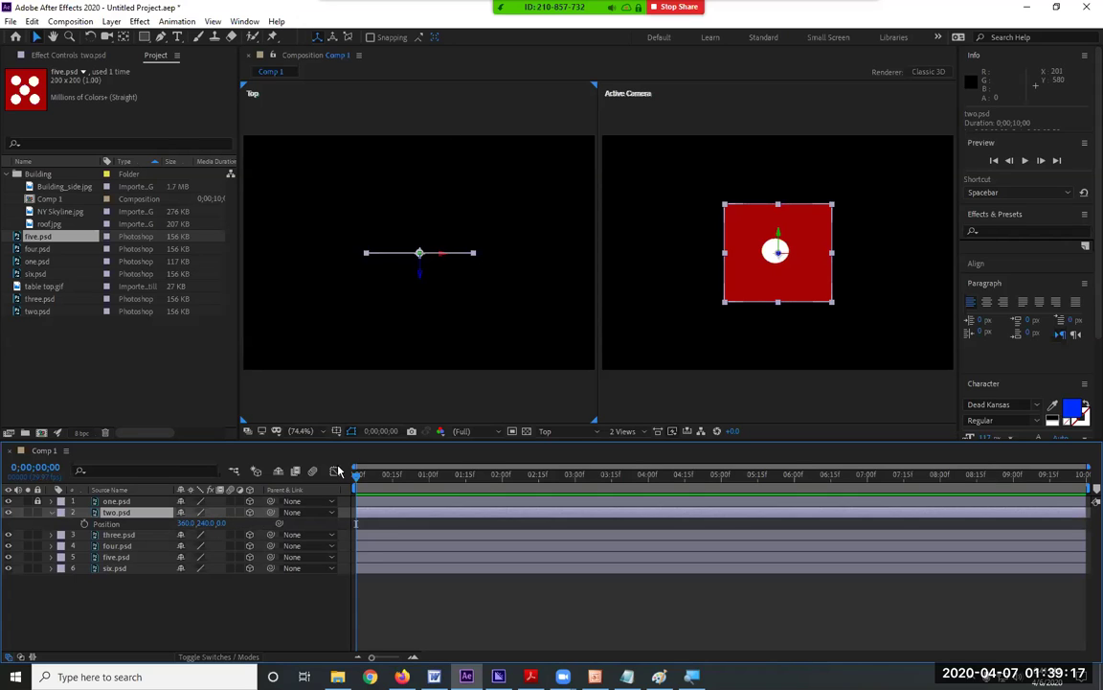
click(221, 525)
text(200)
key(Return)
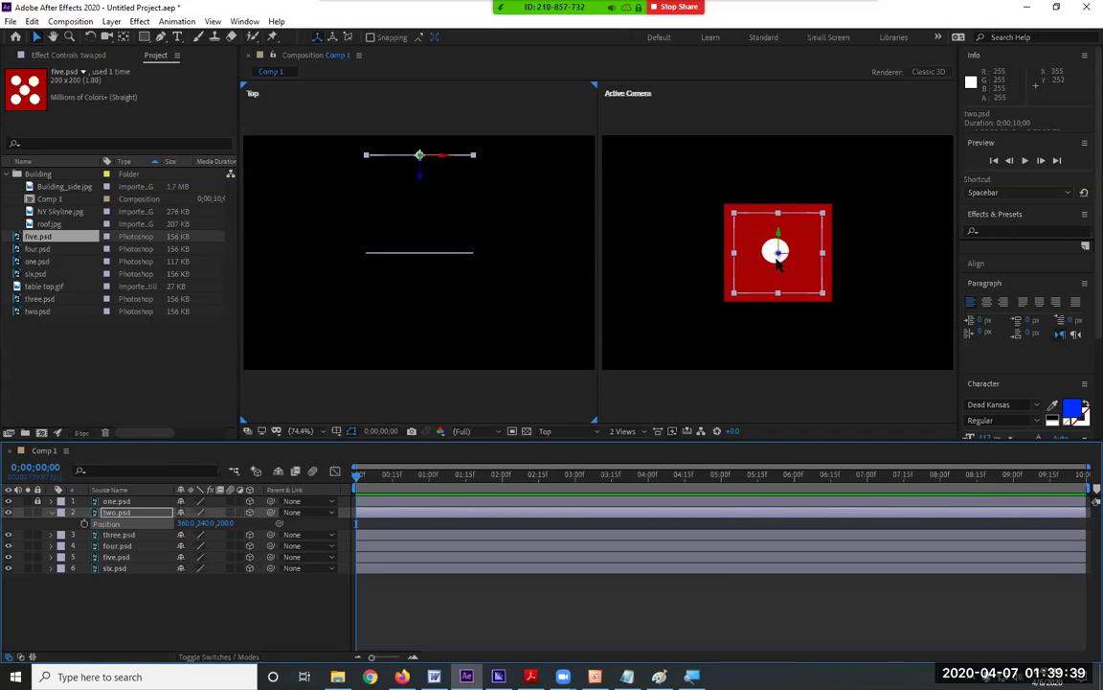
click(50, 513)
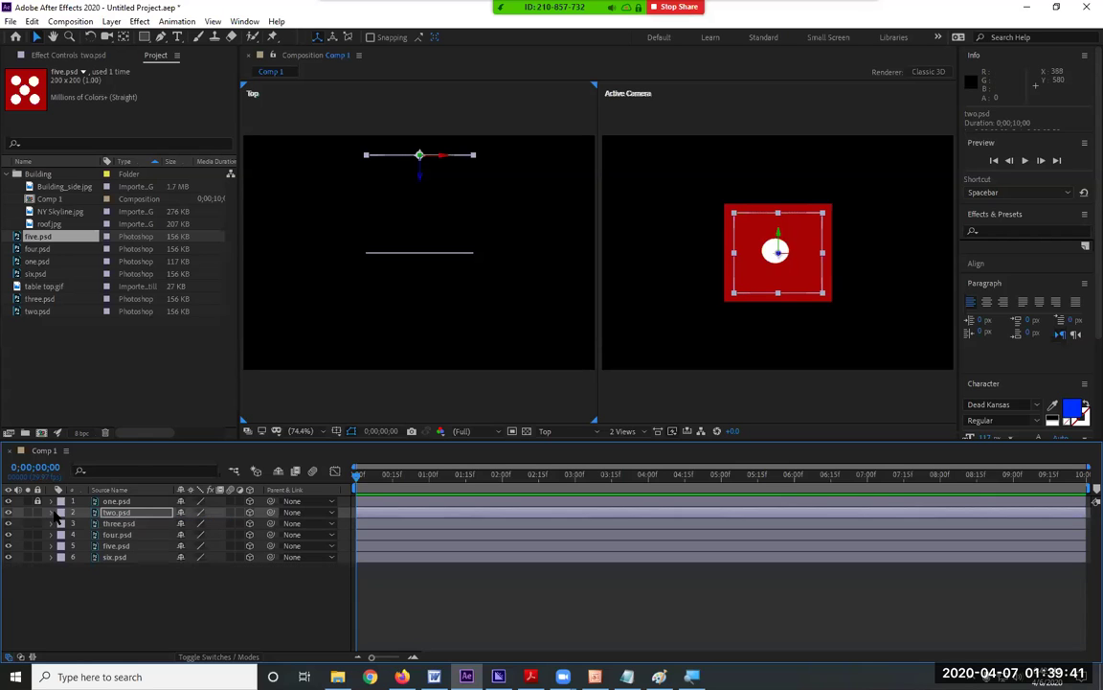
key(F2)
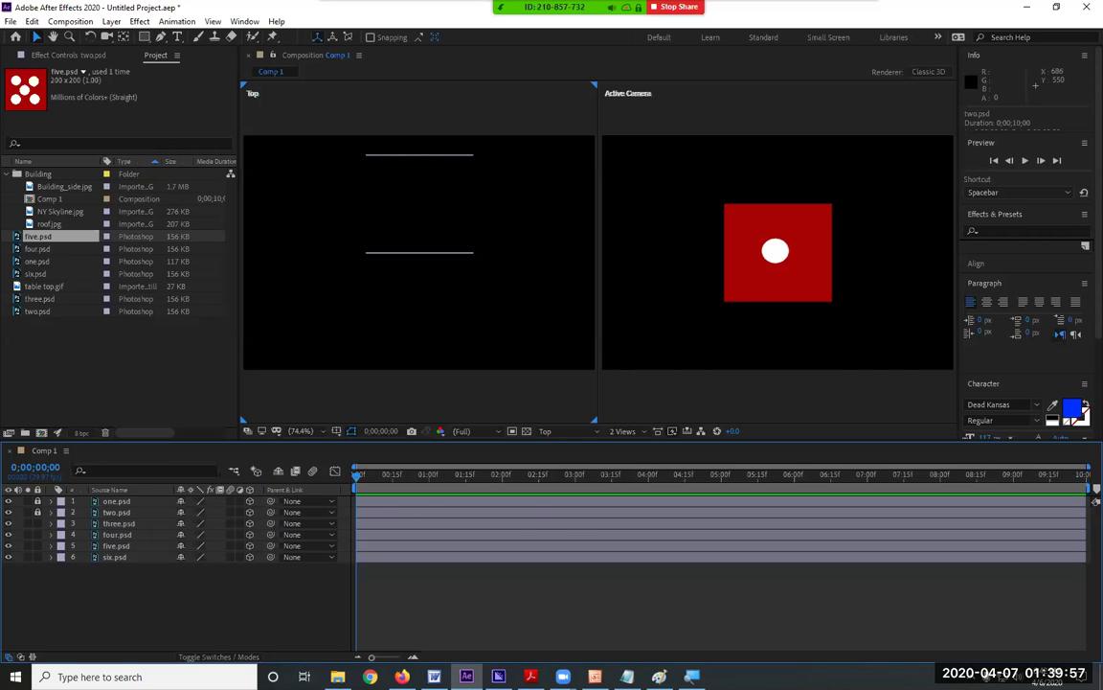
- Rotate the three.psd layer by setting its X Rotation to 90°
click(530, 676)
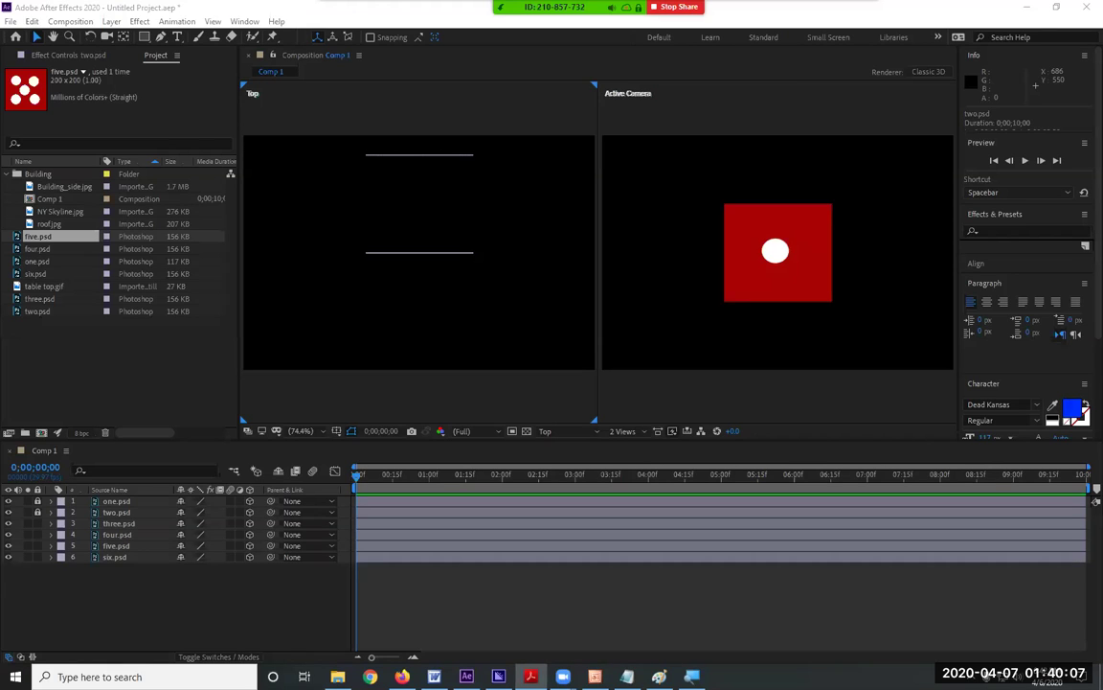
click(50, 527)
click(112, 525)
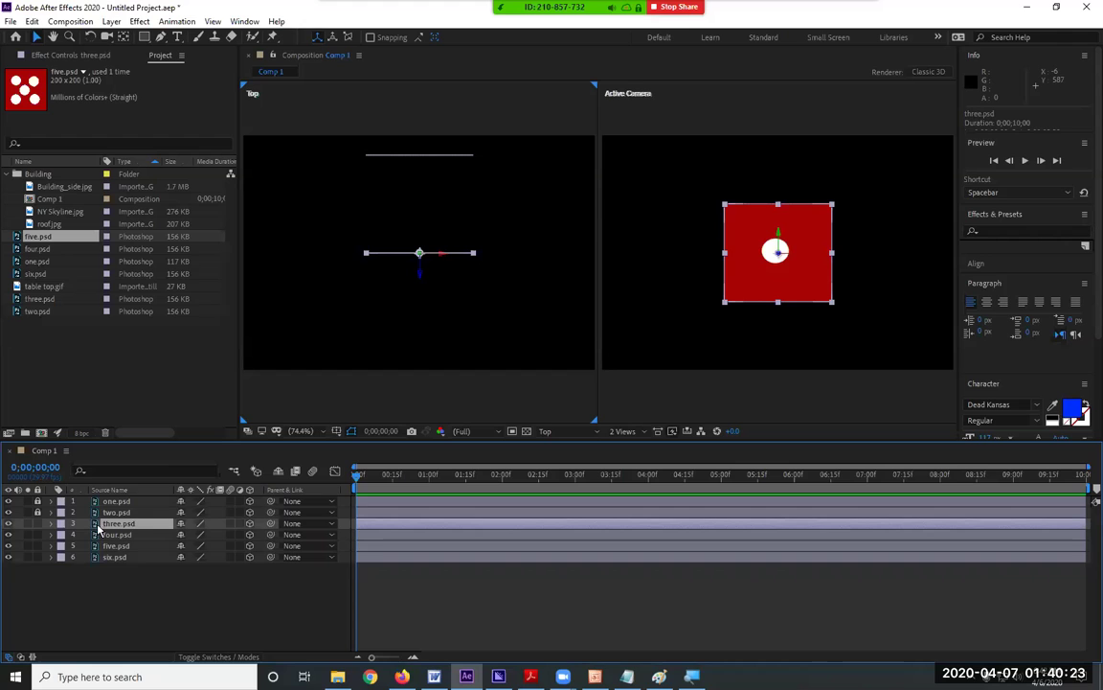
key(r)
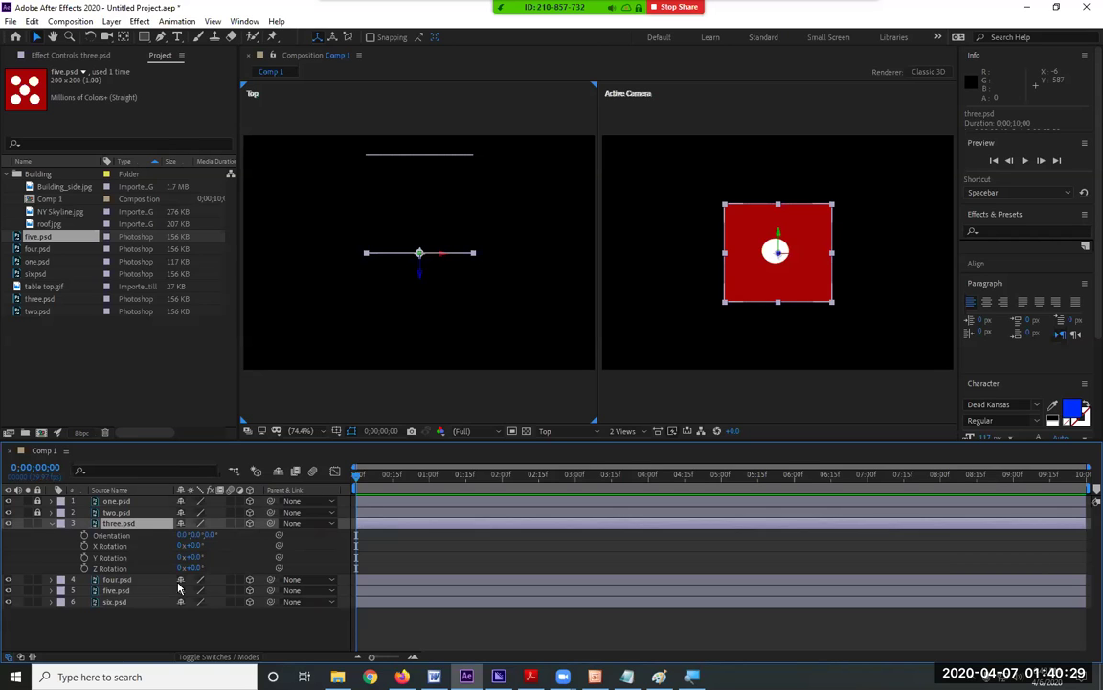
click(197, 545)
text(90)
key(Return)
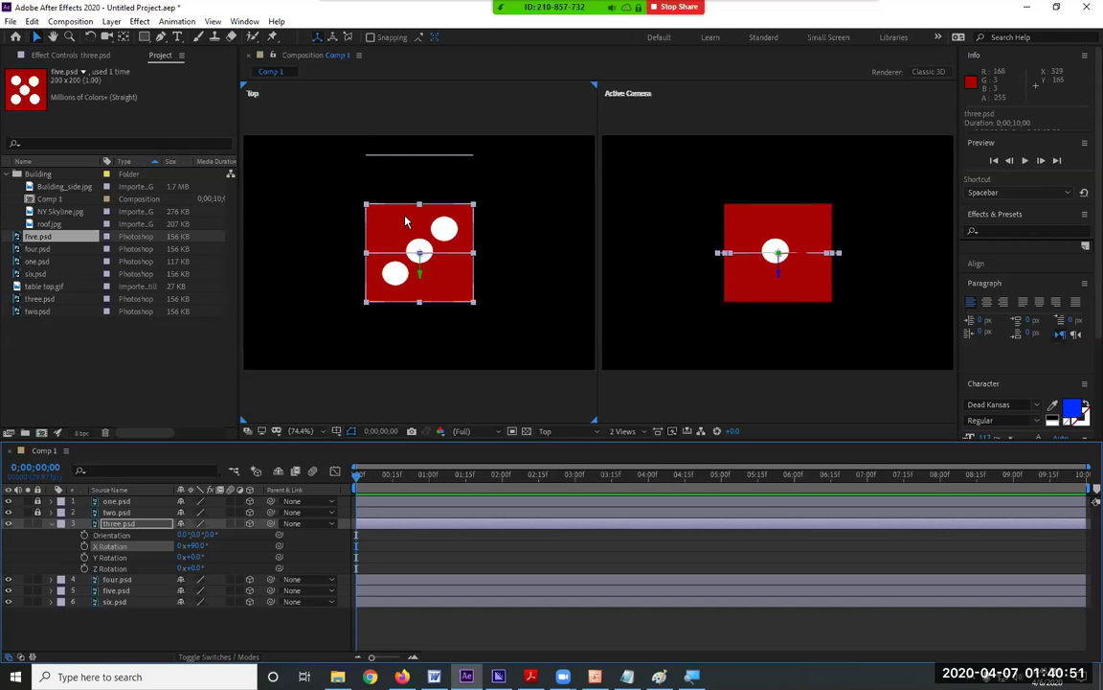
- Set the Z position of the three.psd layer to 100 and deselect the layer
click(140, 524)
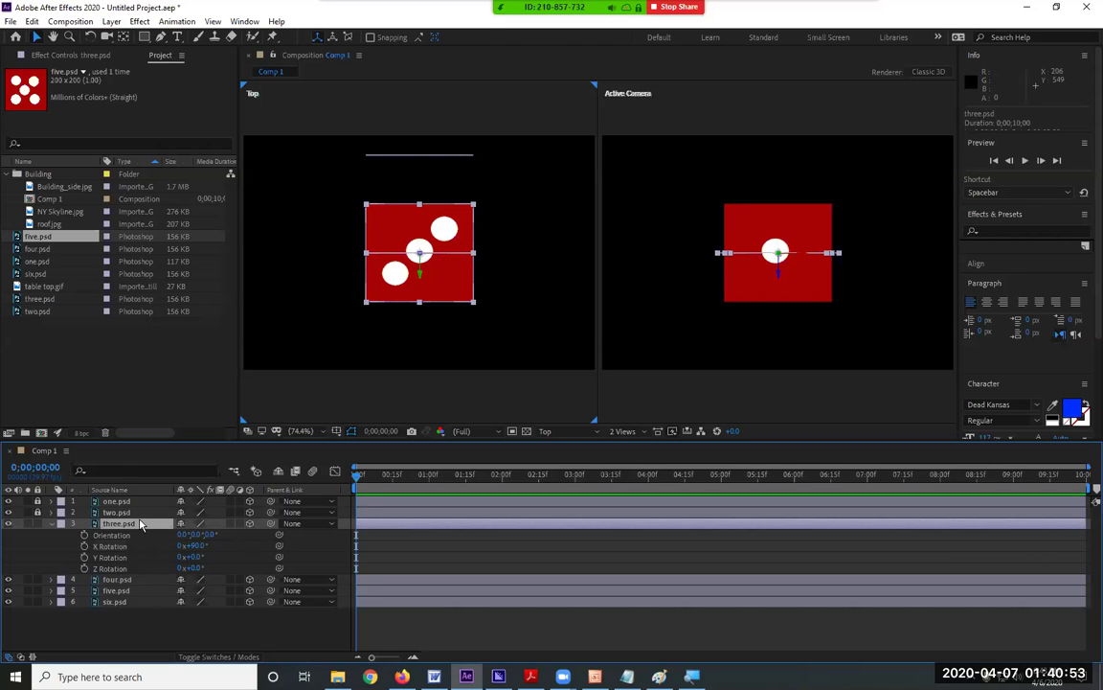
key(p)
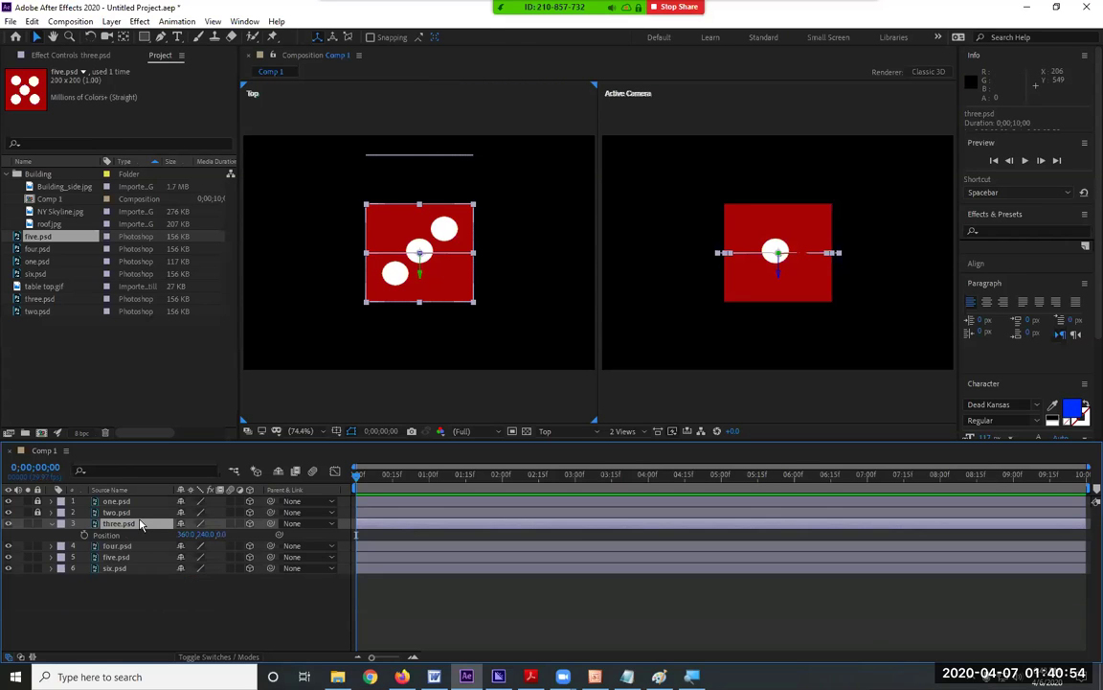
click(221, 534)
text(-100)
key(Return)
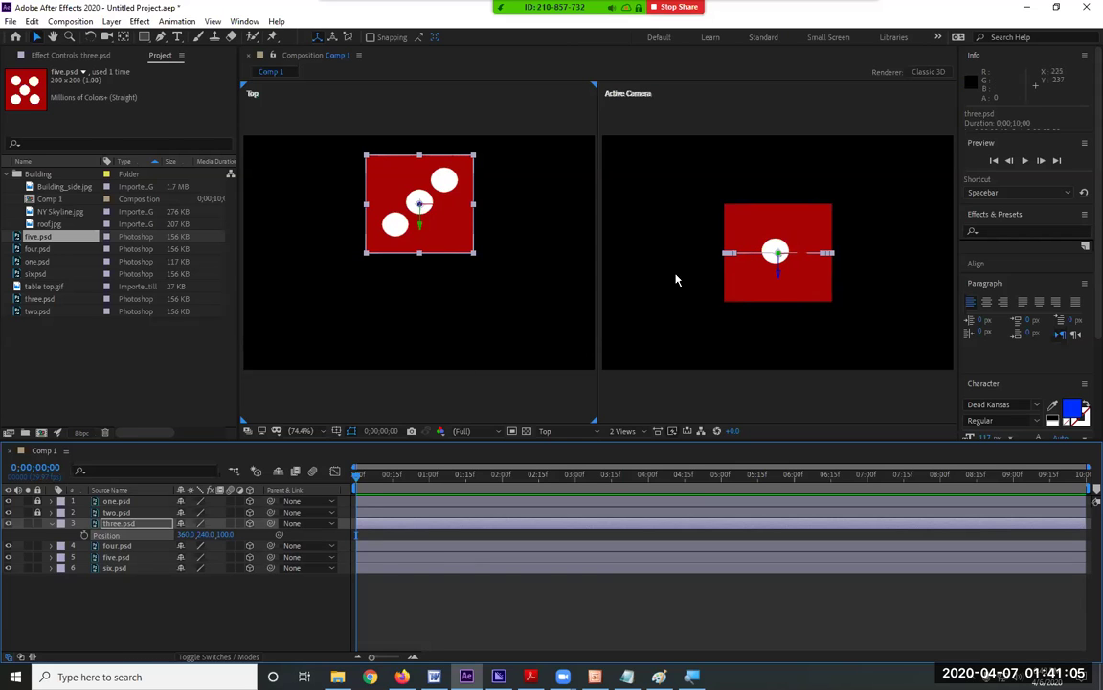
click(475, 351)
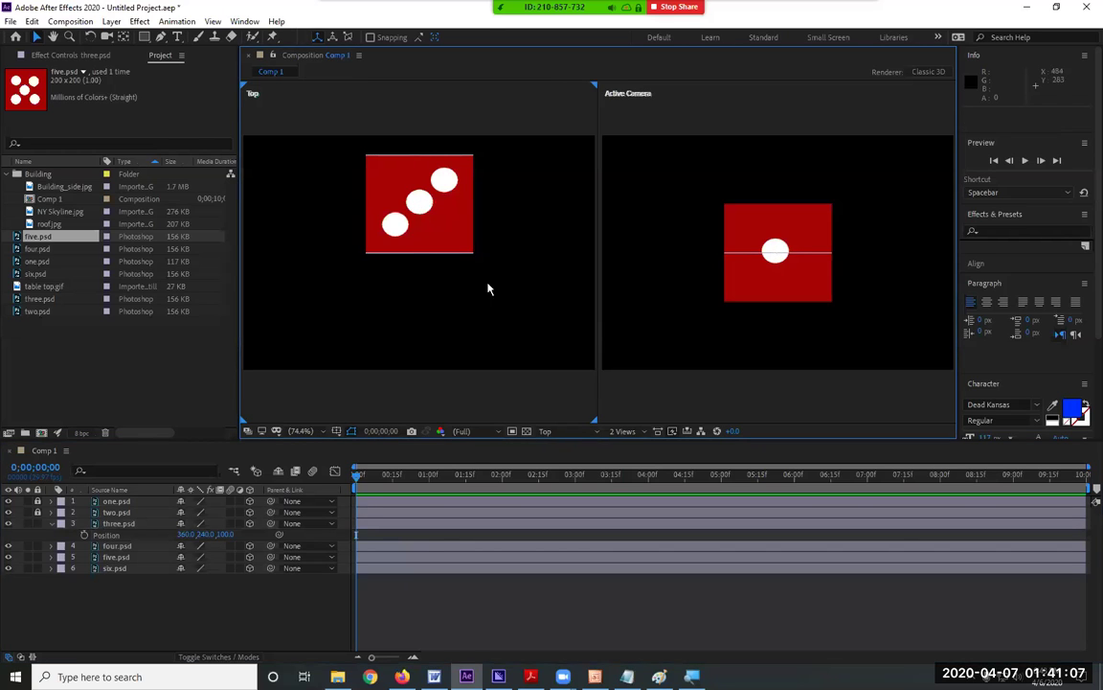
- Switch the Top view to Custom View 1 and select the three-dot face to check its placement
click(559, 433)
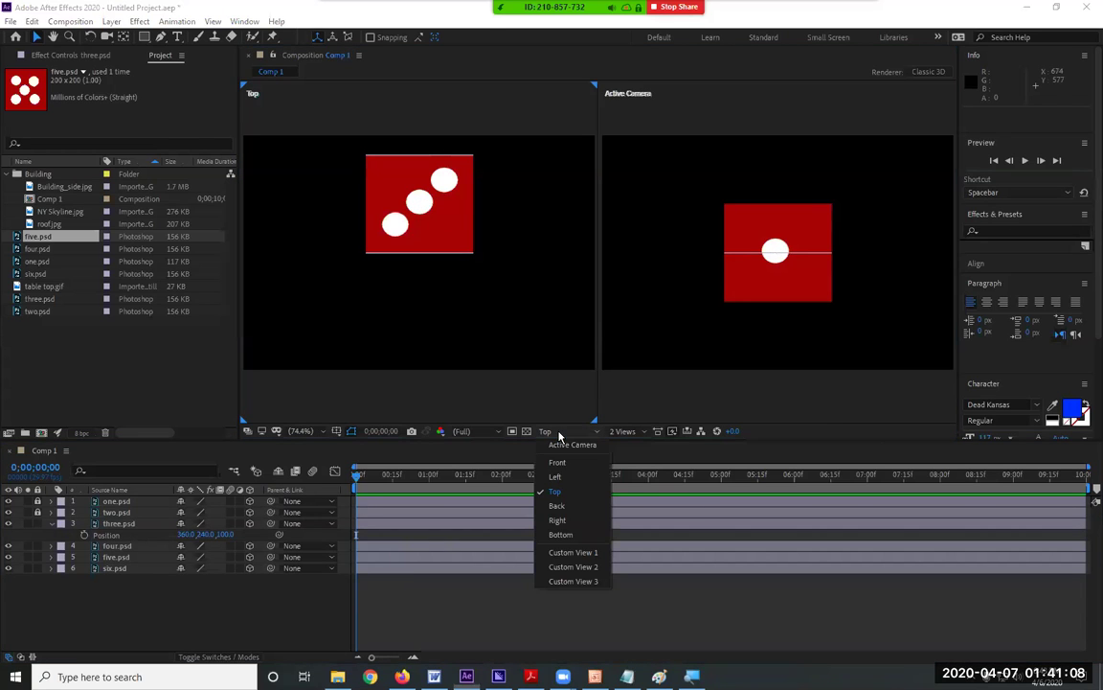
click(573, 555)
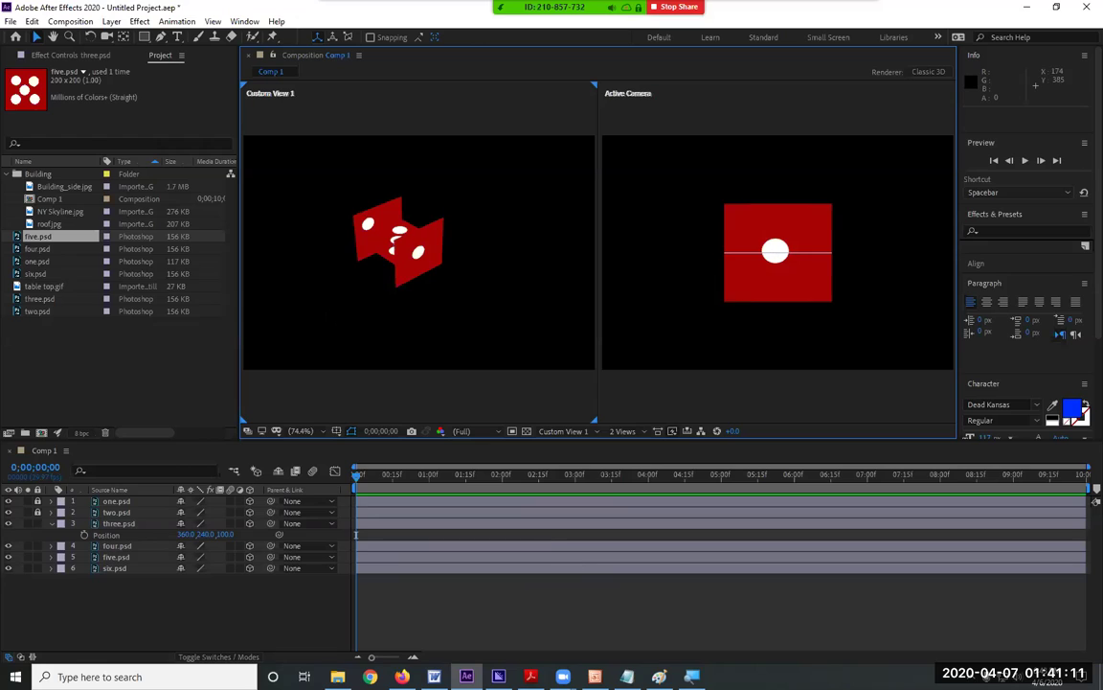
click(404, 263)
click(382, 253)
click(394, 243)
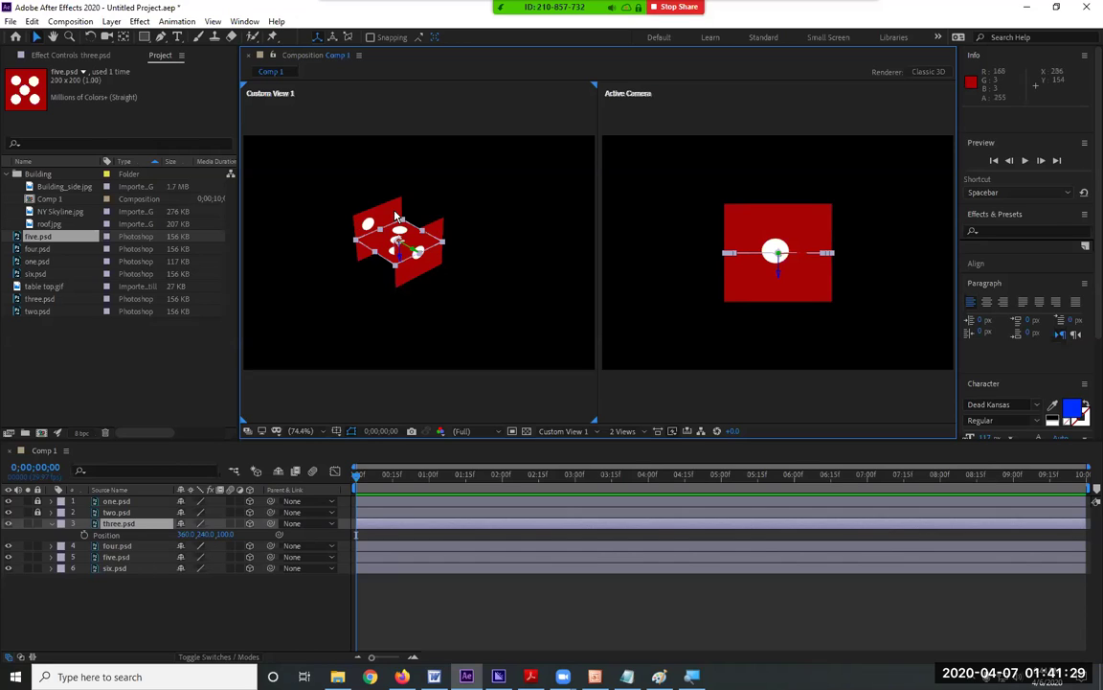
- Set the Y position of the three.psd layer to 340
click(205, 534)
click(201, 536)
double_click(204, 535)
text(340)
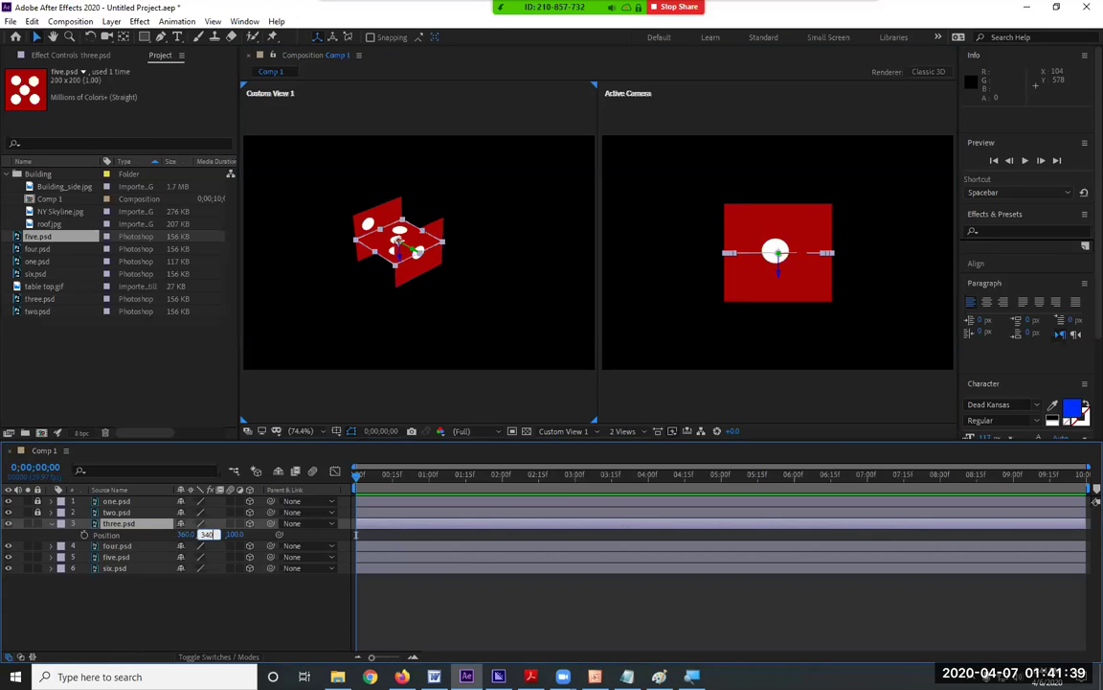
key(Return)
- Set the Y position of the three.psd layer to 140 and deselect the layer
click(208, 534)
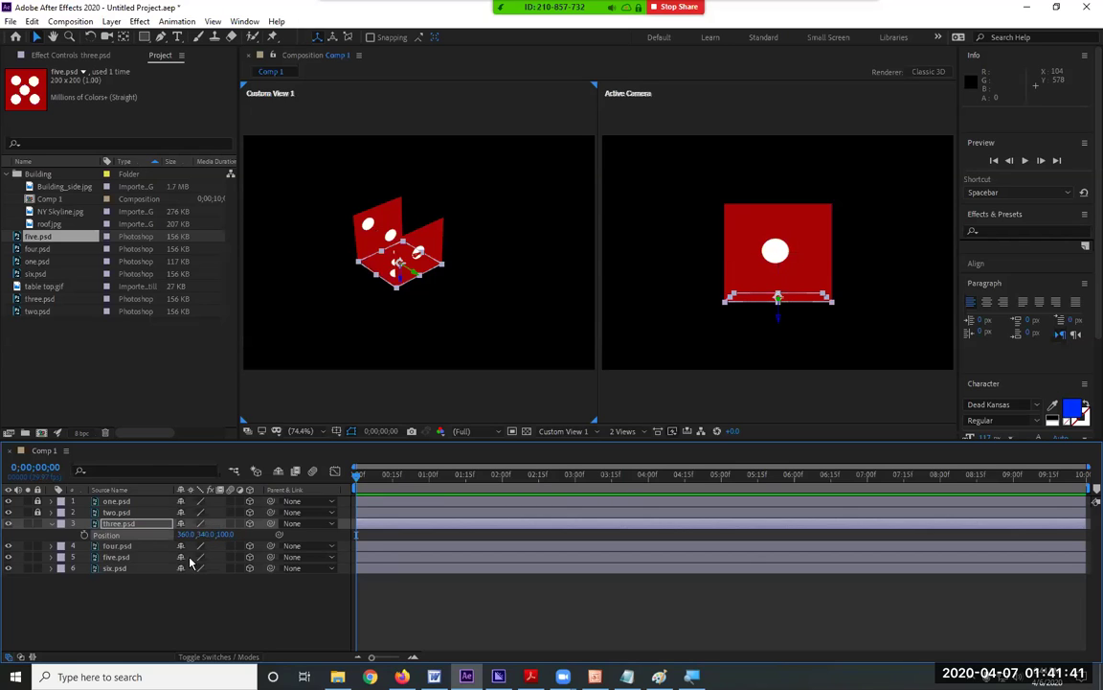
text(140)
key(Return)
click(352, 281)
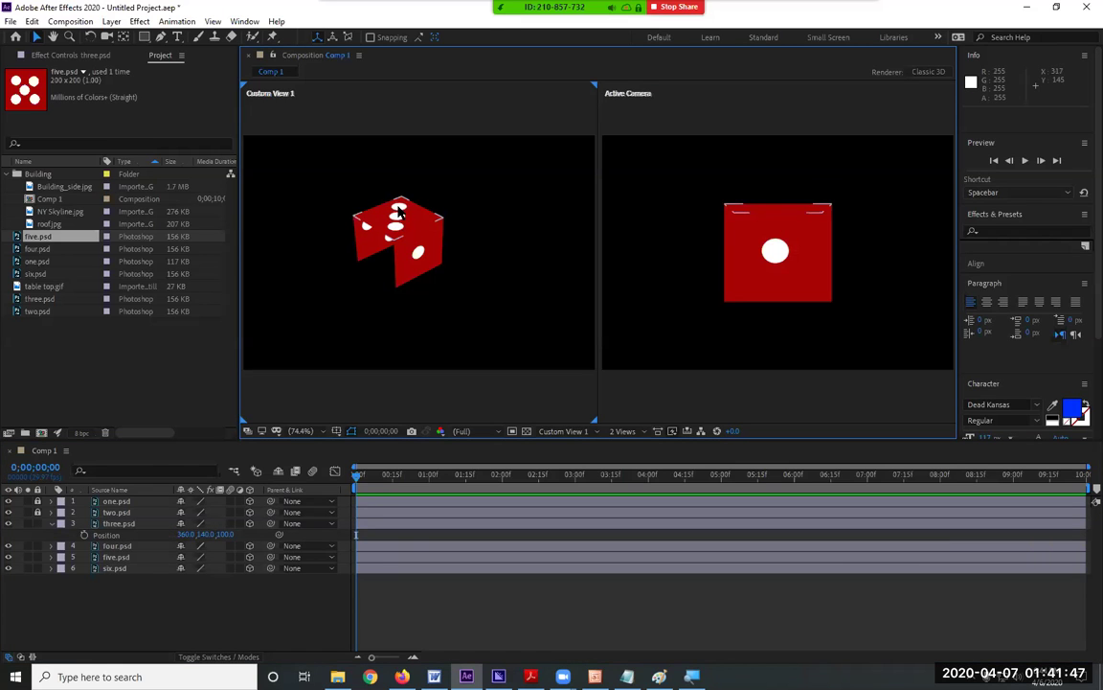
- Switch the Custom View 1 view to Left to examine the placed die faces edge-on
click(396, 273)
click(373, 249)
click(570, 432)
click(556, 476)
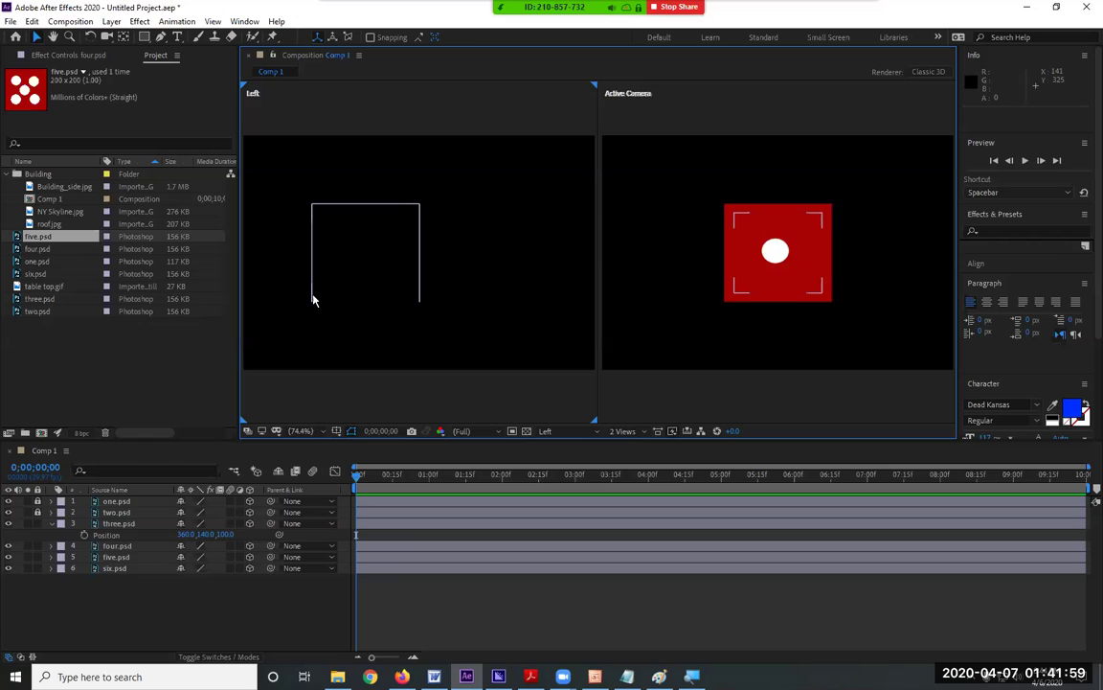
click(485, 437)
click(565, 433)
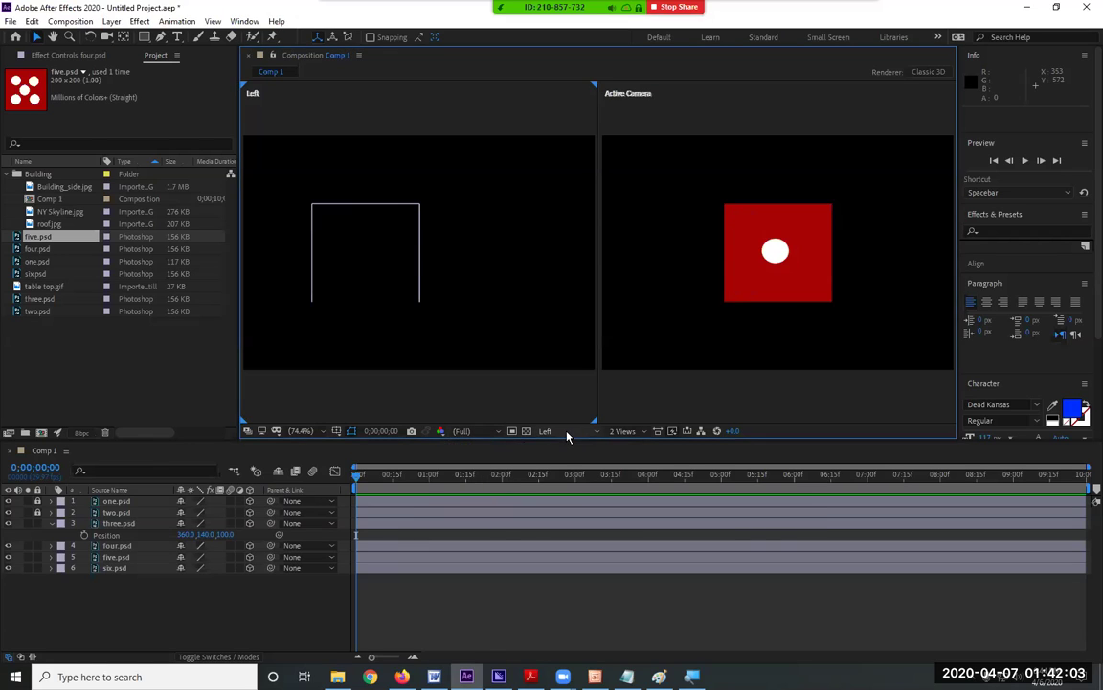
click(565, 432)
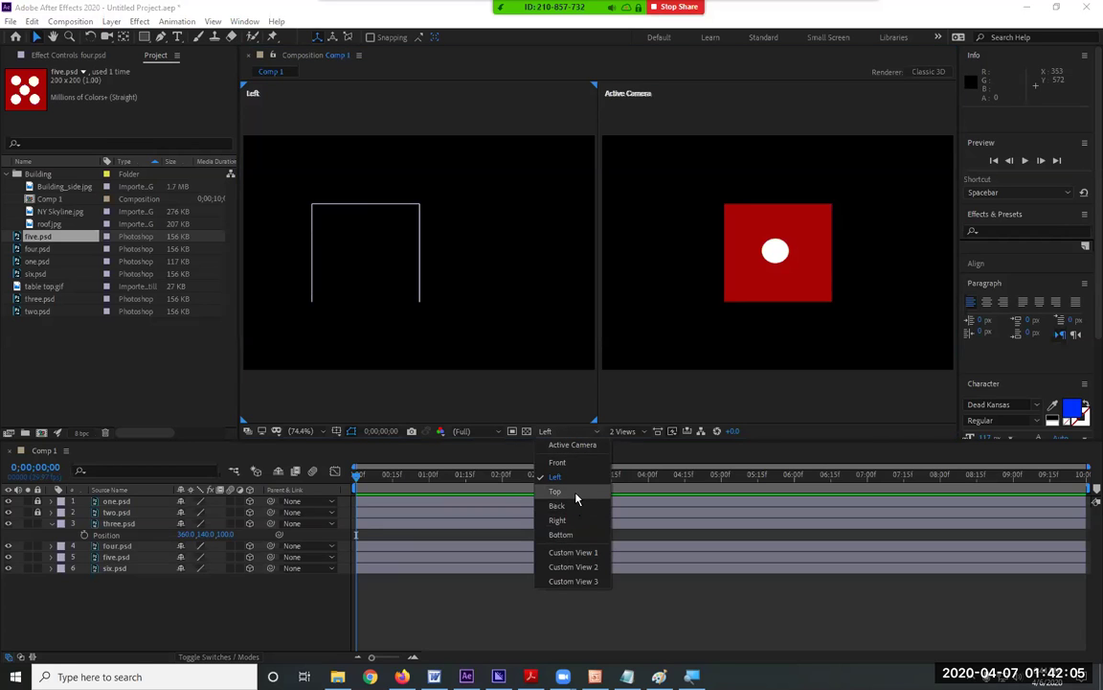
- Collapse the properties of the three.psd layer and lock the layer
click(51, 524)
click(51, 524)
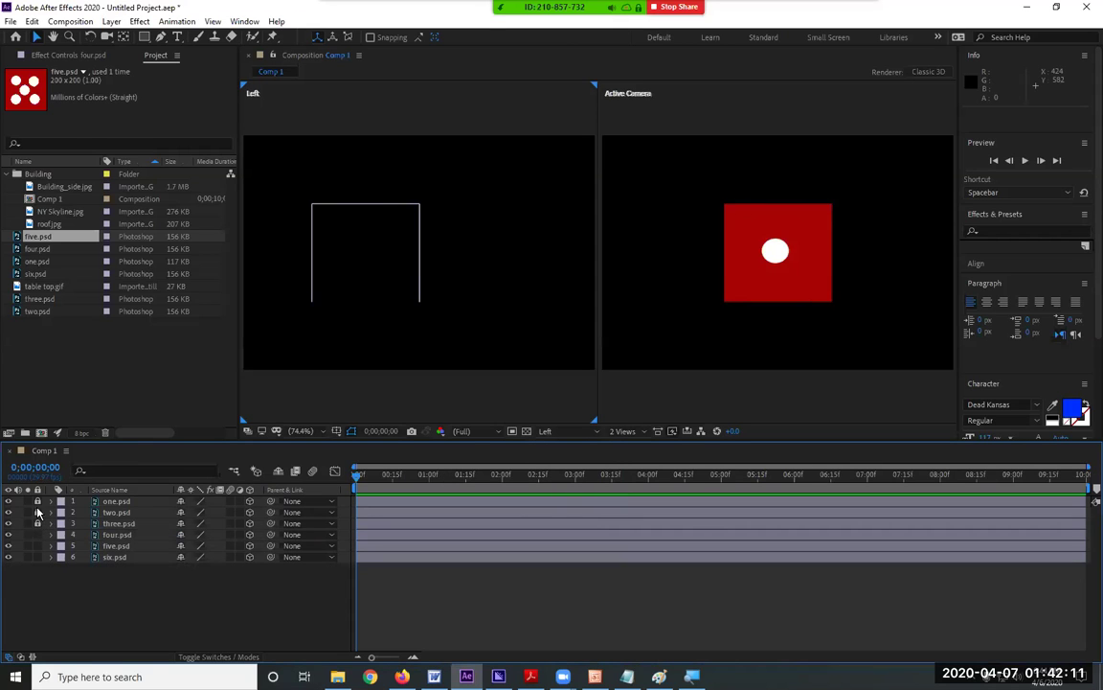
click(37, 524)
- Select the four.psd layer and reveal its Position property in the timeline
click(57, 500)
click(52, 534)
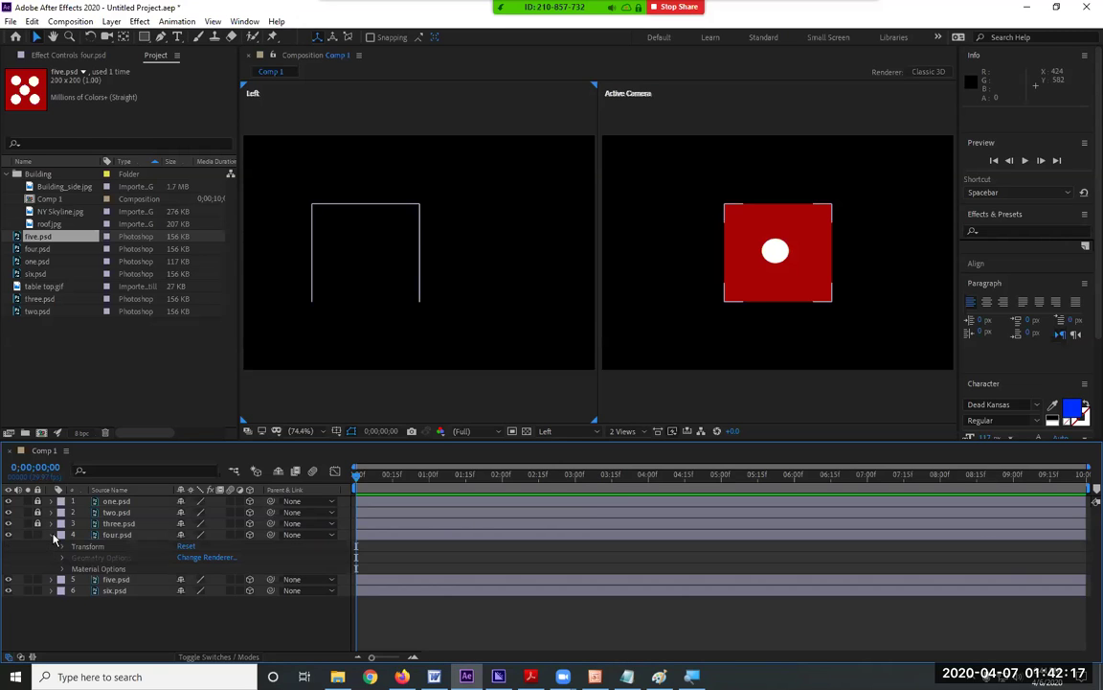
click(105, 535)
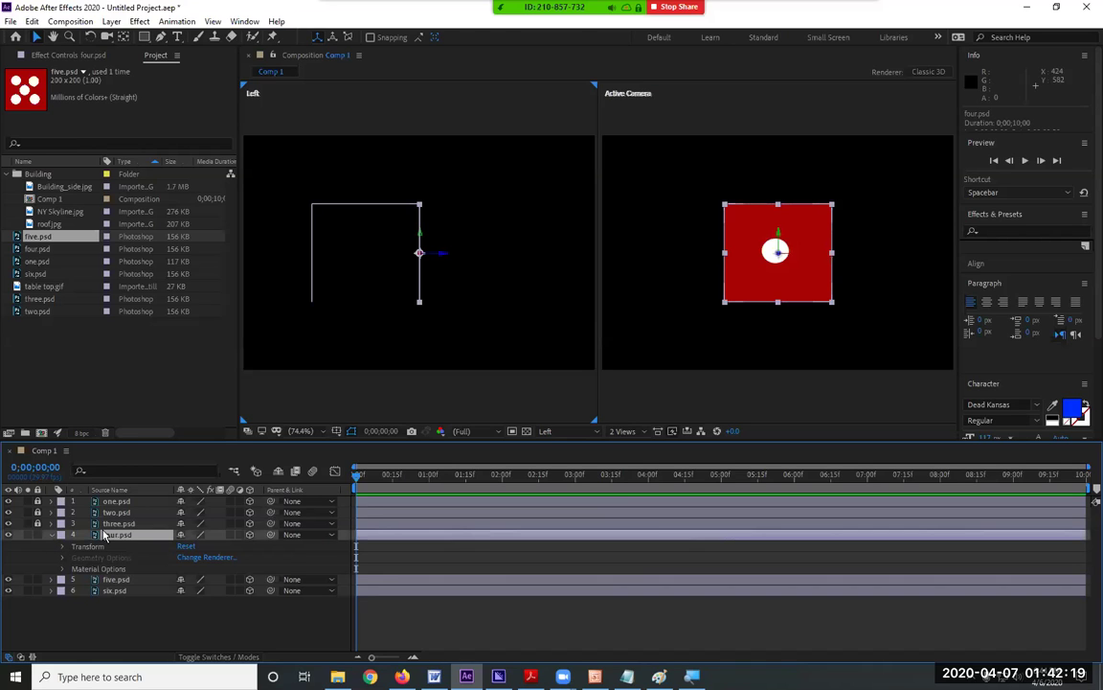
key(p)
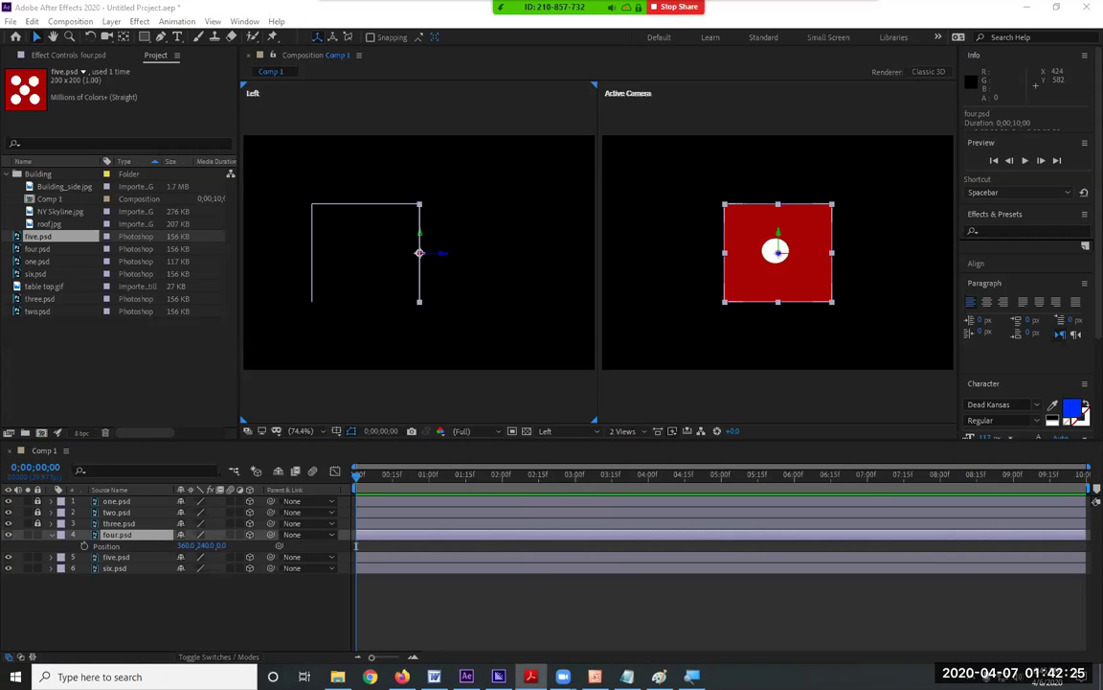
- Review the rotation and position instructions for layers 4, 5 and 6 in Creating Dice.pdf in Acrobat Reader, then return to After Effects
scroll(810, 400, down, 2)
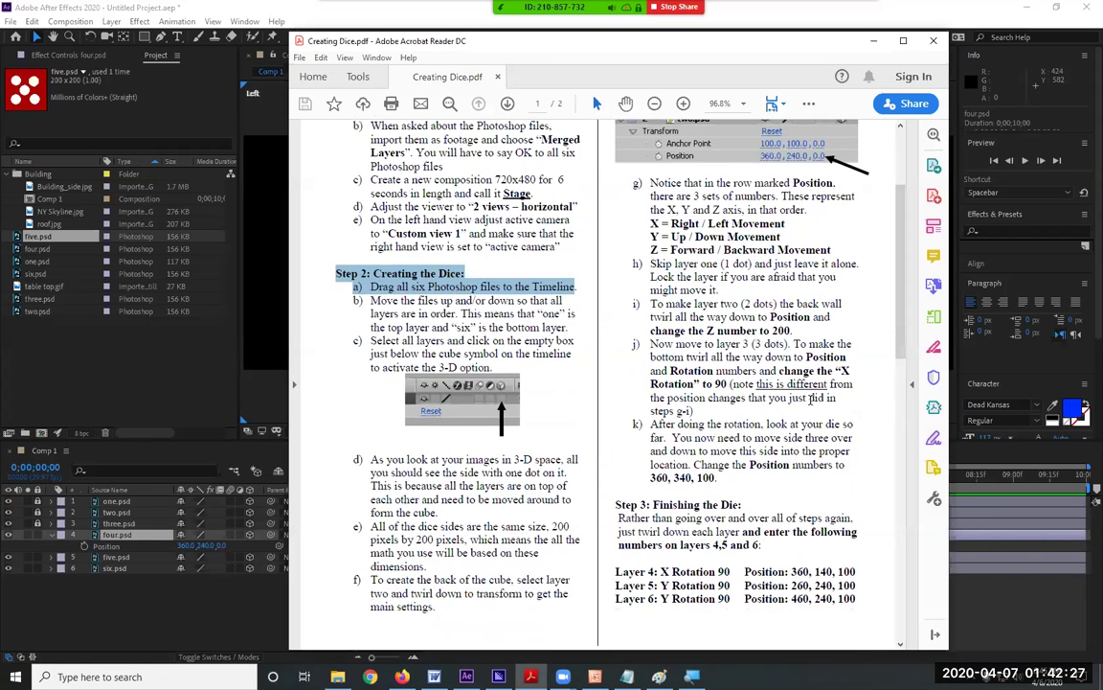
scroll(811, 400, down, 1)
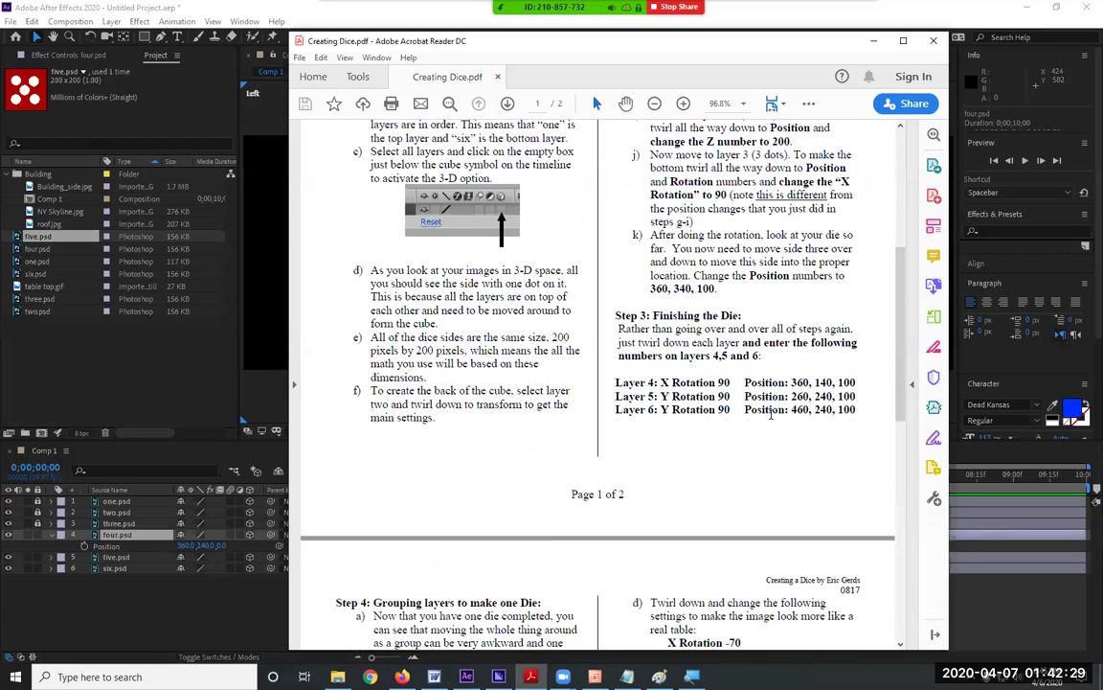
scroll(797, 229, up, 3)
scroll(797, 230, up, 2)
drag(568, 158, 781, 480)
scroll(780, 396, down, 2)
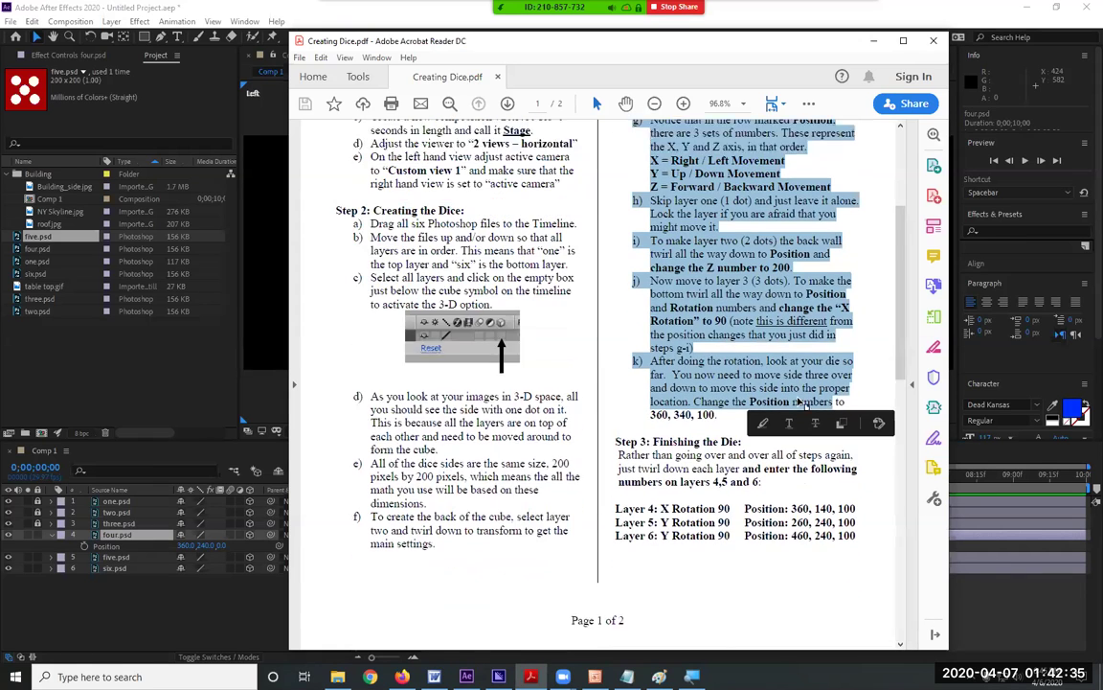
click(780, 395)
scroll(781, 396, down, 2)
drag(613, 383, 840, 412)
click(699, 431)
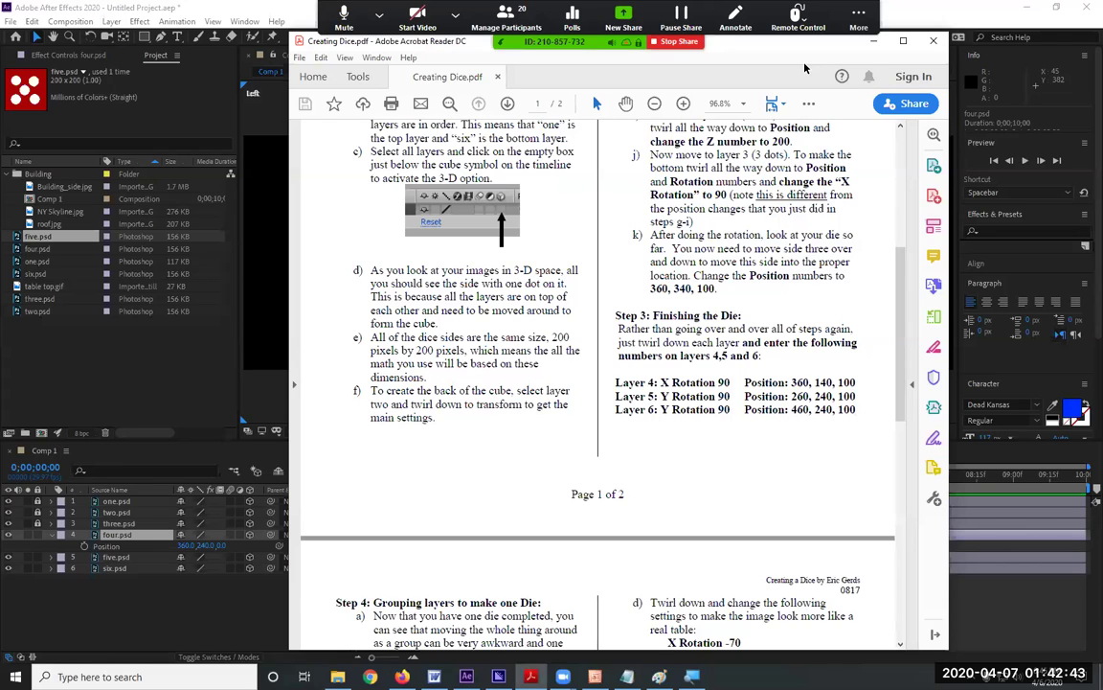
click(873, 40)
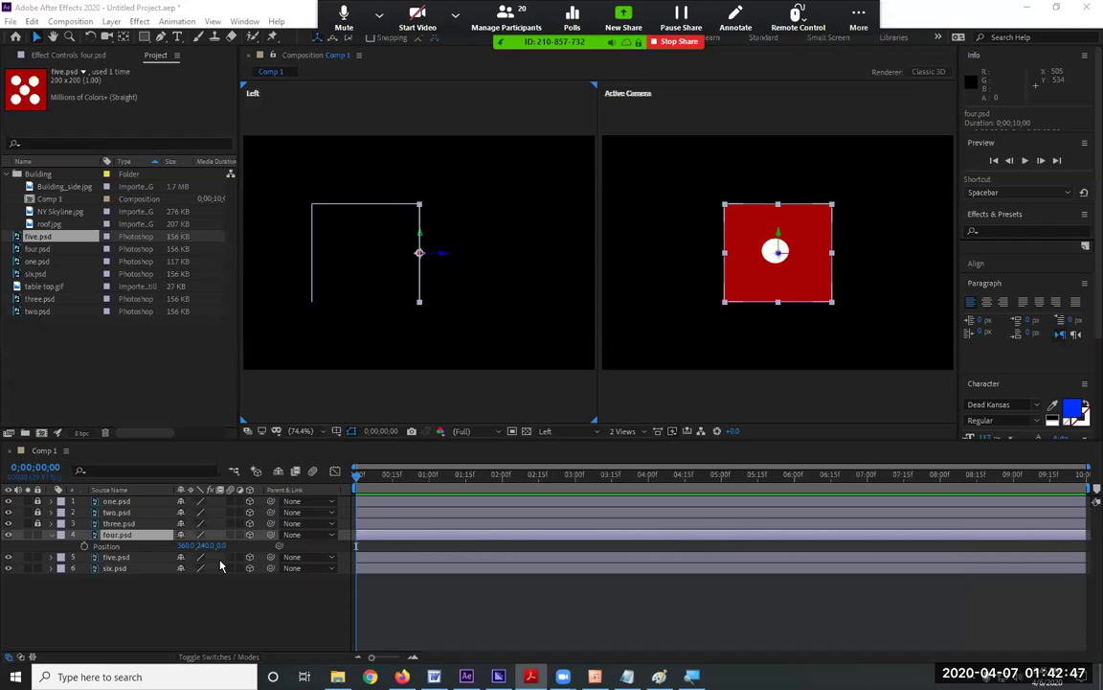
- Set the Y position of the four.psd layer to 340
click(135, 539)
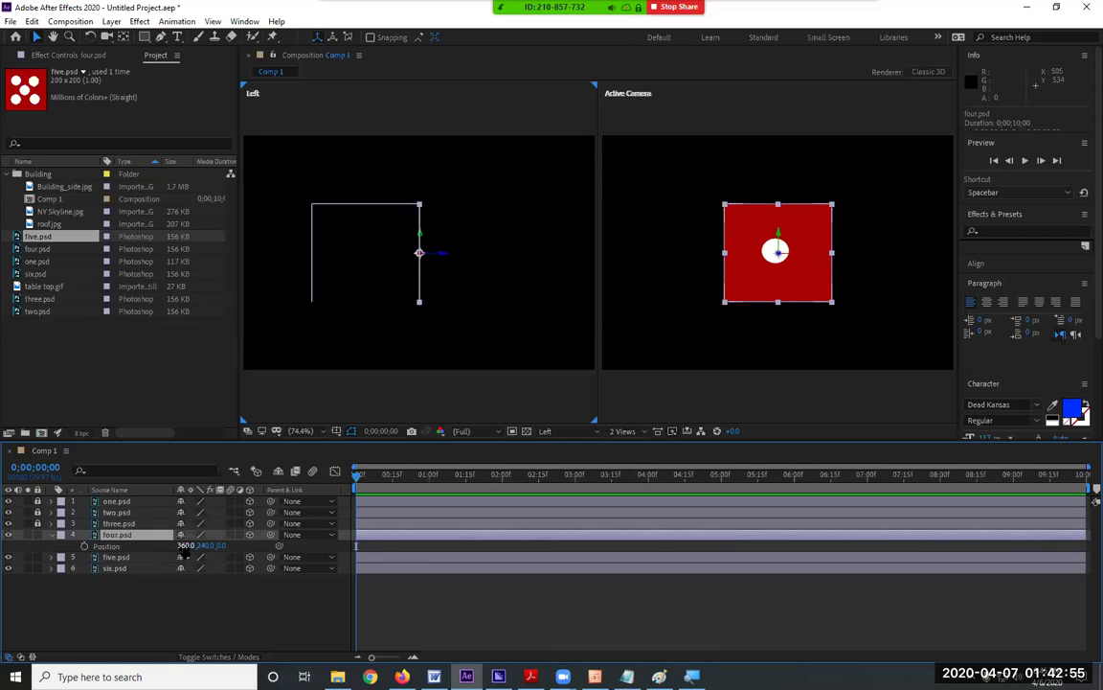
click(204, 547)
text(340)
key(Return)
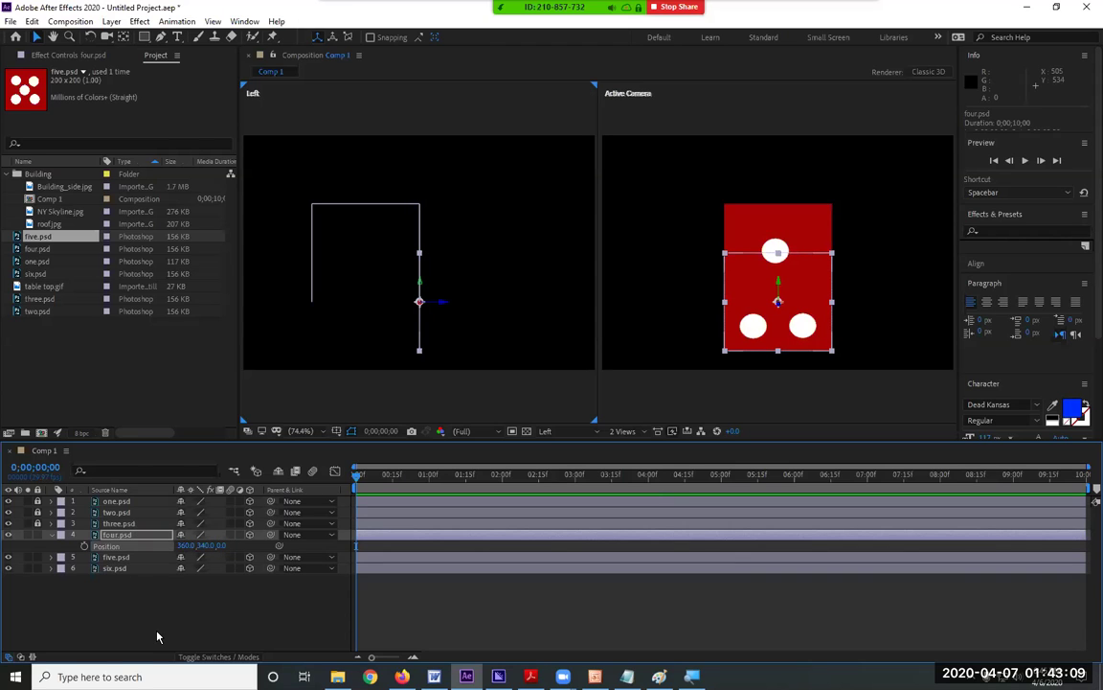
- Reveal the rotation properties of the four.psd layer and set its X Rotation to 90°
key(r)
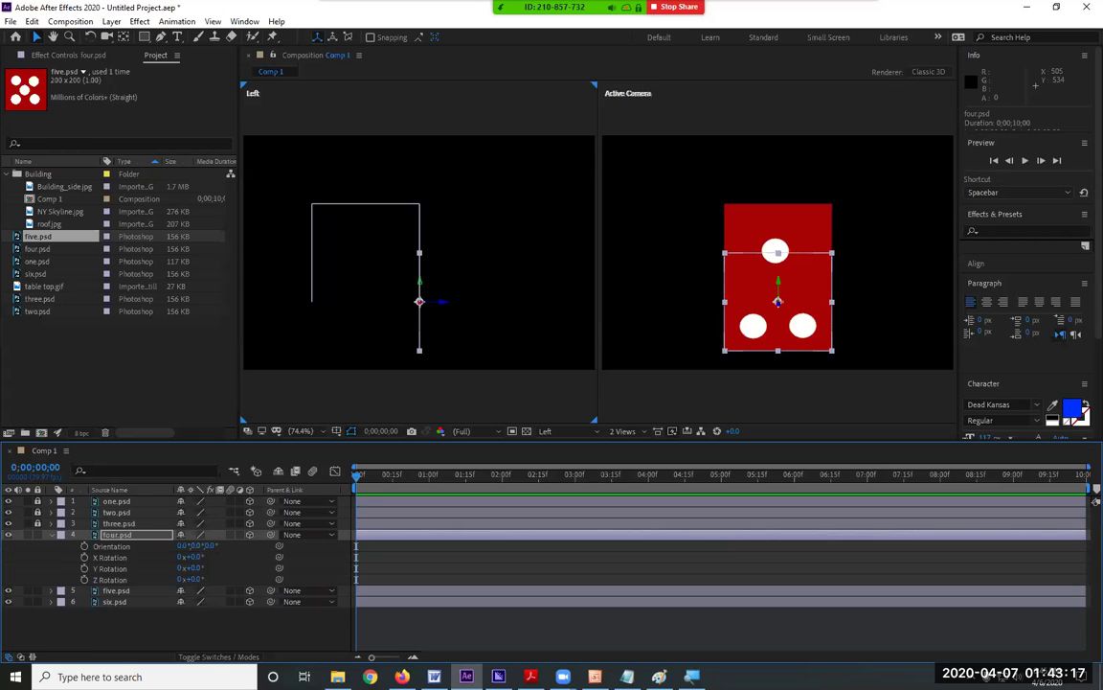
click(192, 556)
text(90)
key(Return)
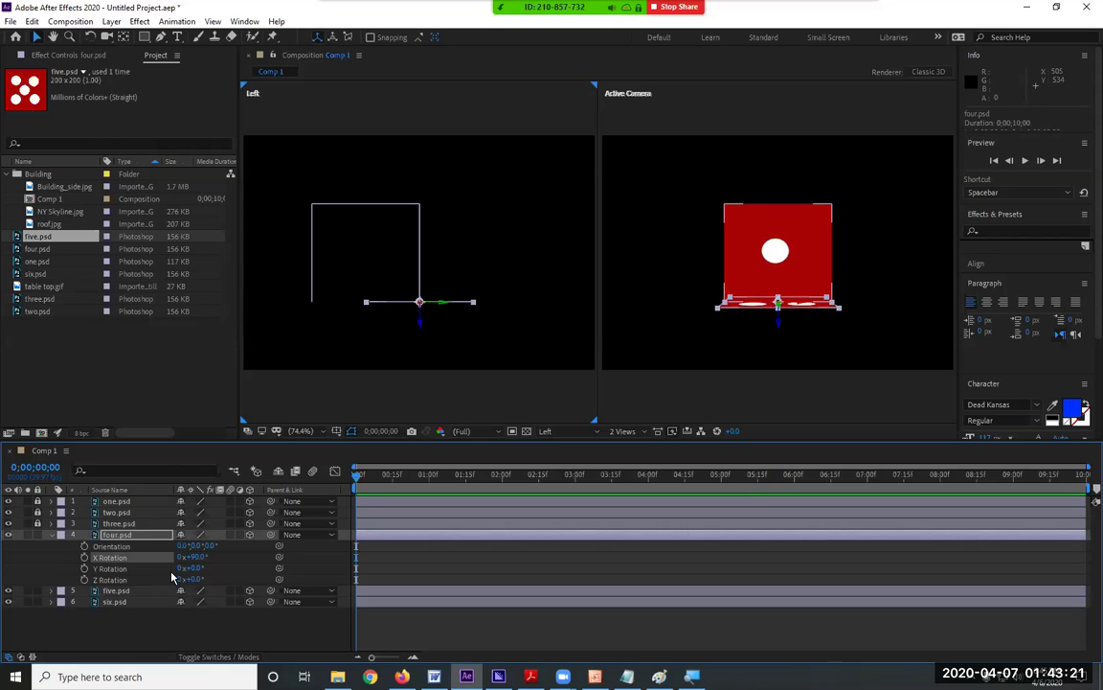
- Move the four.psd layer back along the Z axis beneath the other faces and set its Z position to 100
click(137, 544)
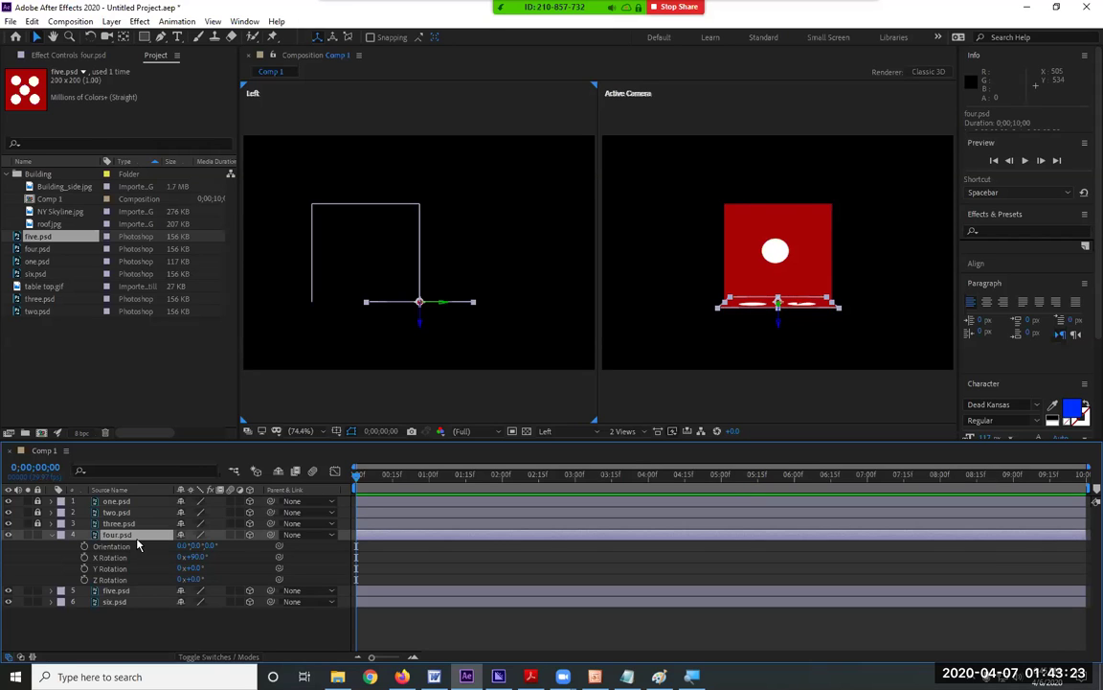
key(p)
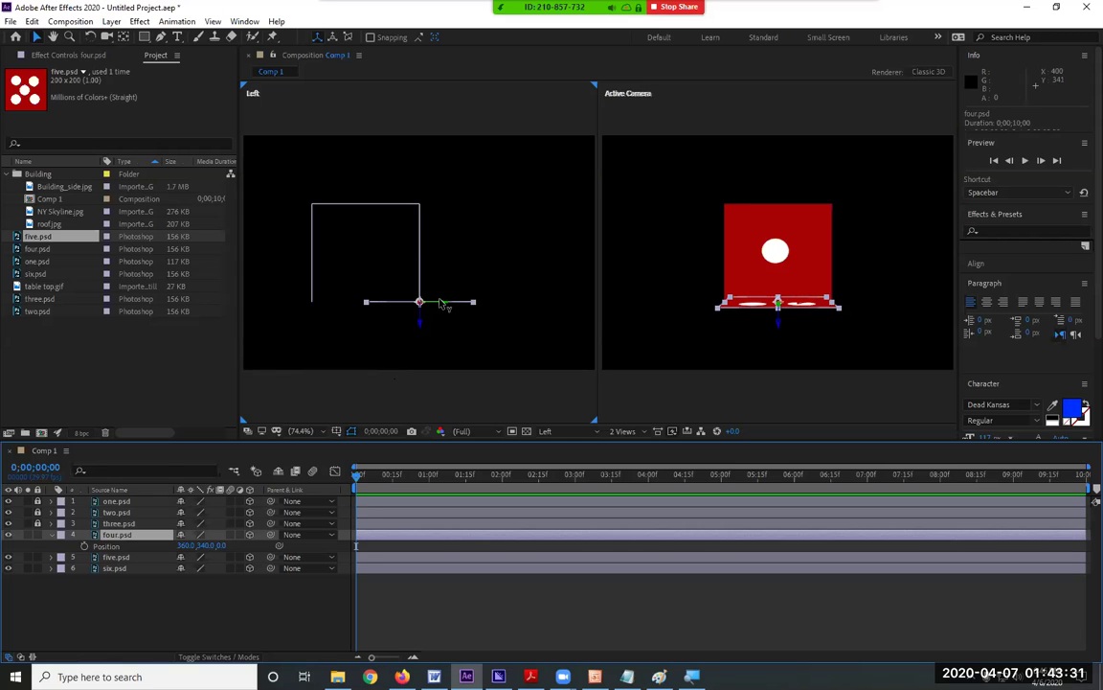
drag(442, 303, 387, 302)
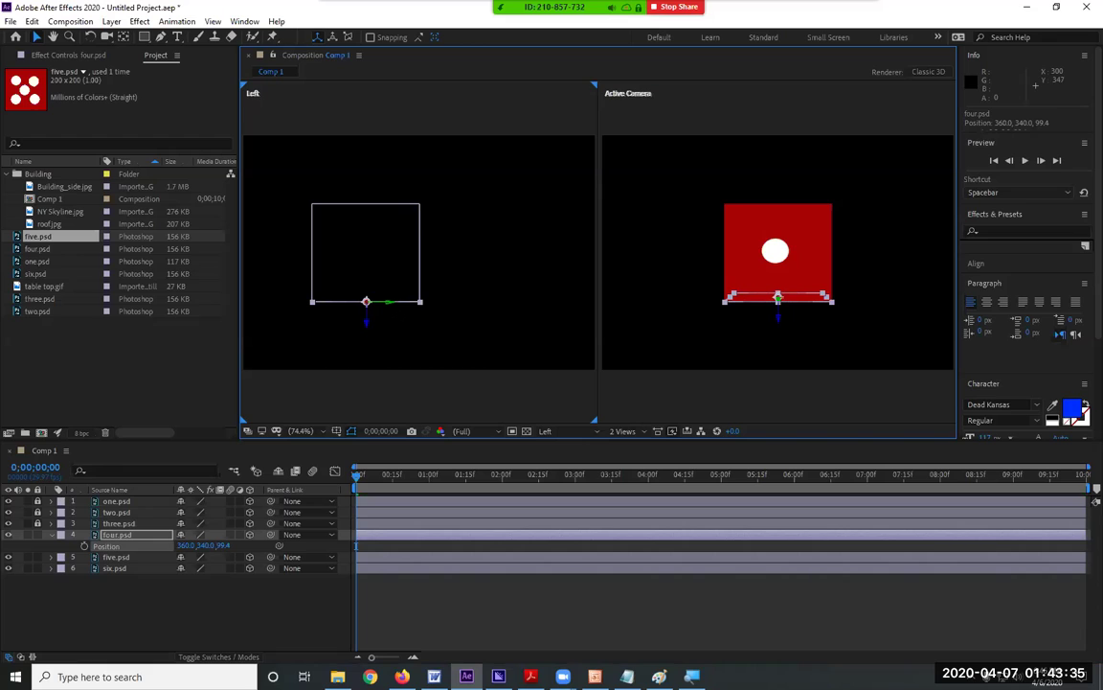
click(228, 545)
text(100)
key(Return)
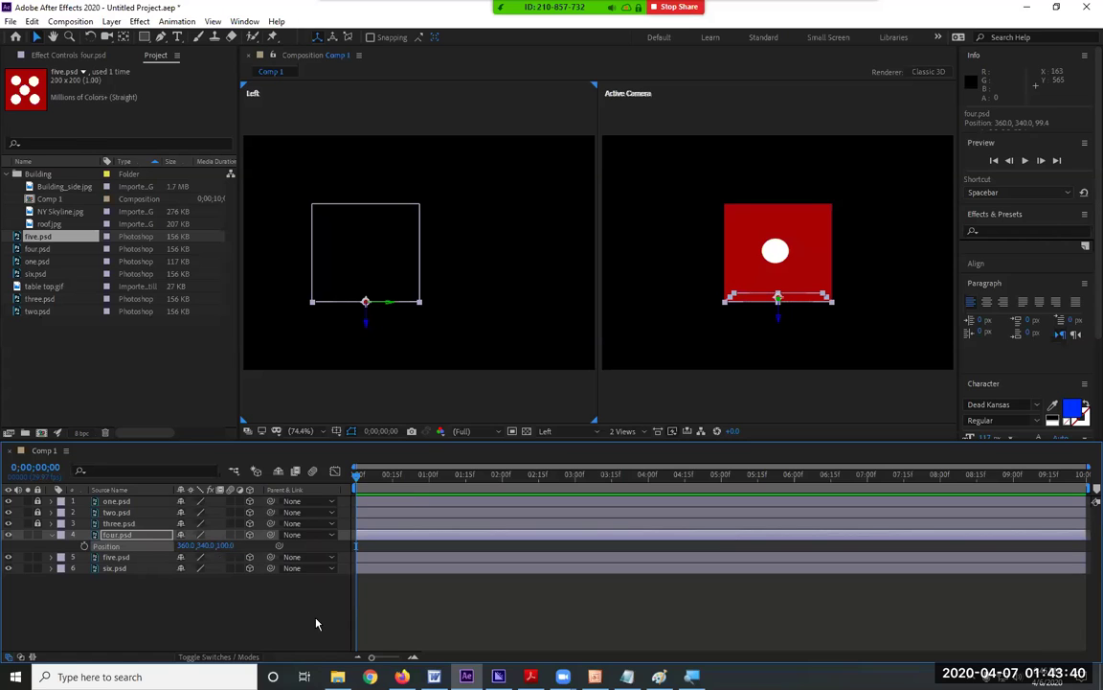
- Inspect the corner alignment of the die faces up close in the Left view, ending at Fit up to 100% magnification
click(441, 356)
scroll(314, 302, up, 8)
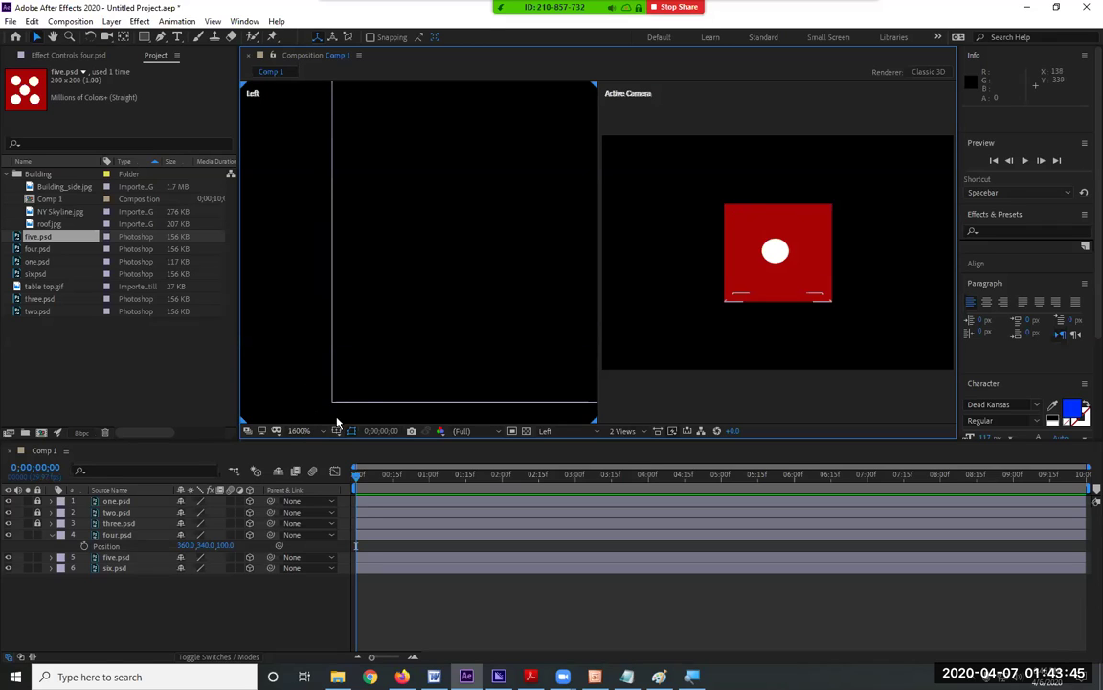
scroll(337, 394, down, 6)
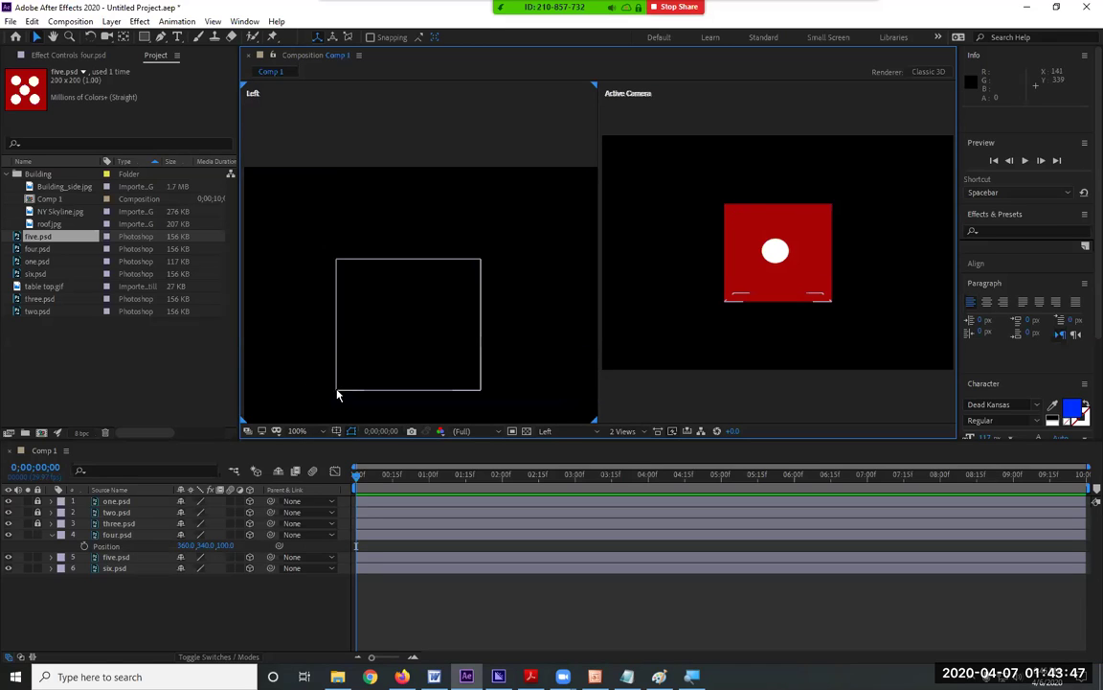
scroll(357, 328, down, 2)
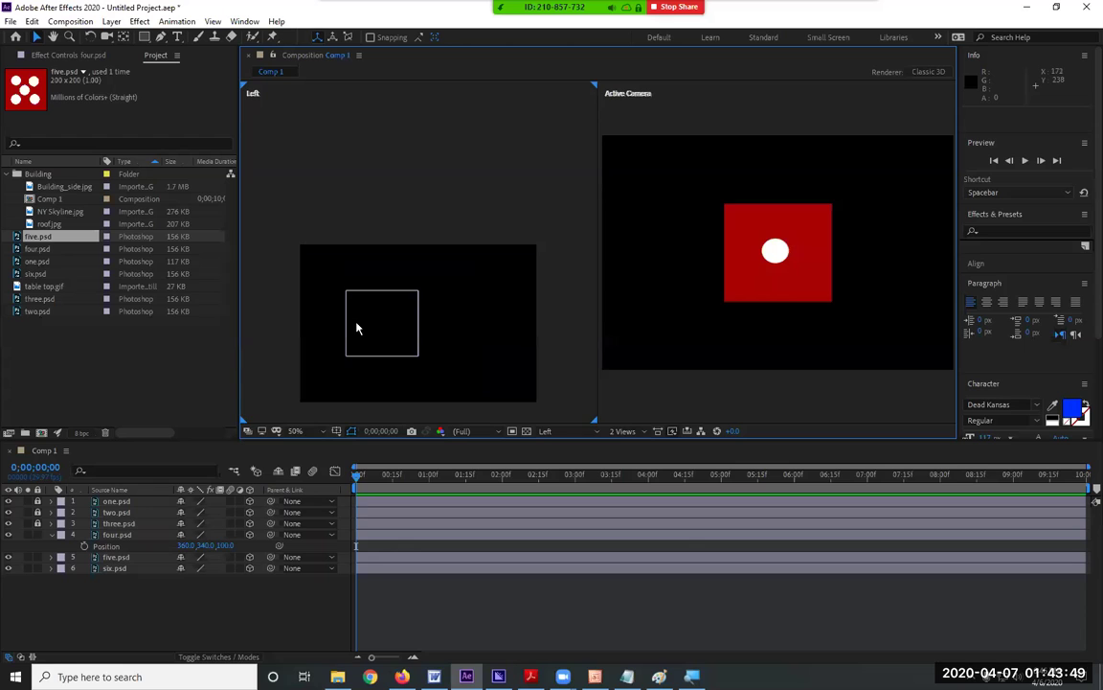
click(297, 431)
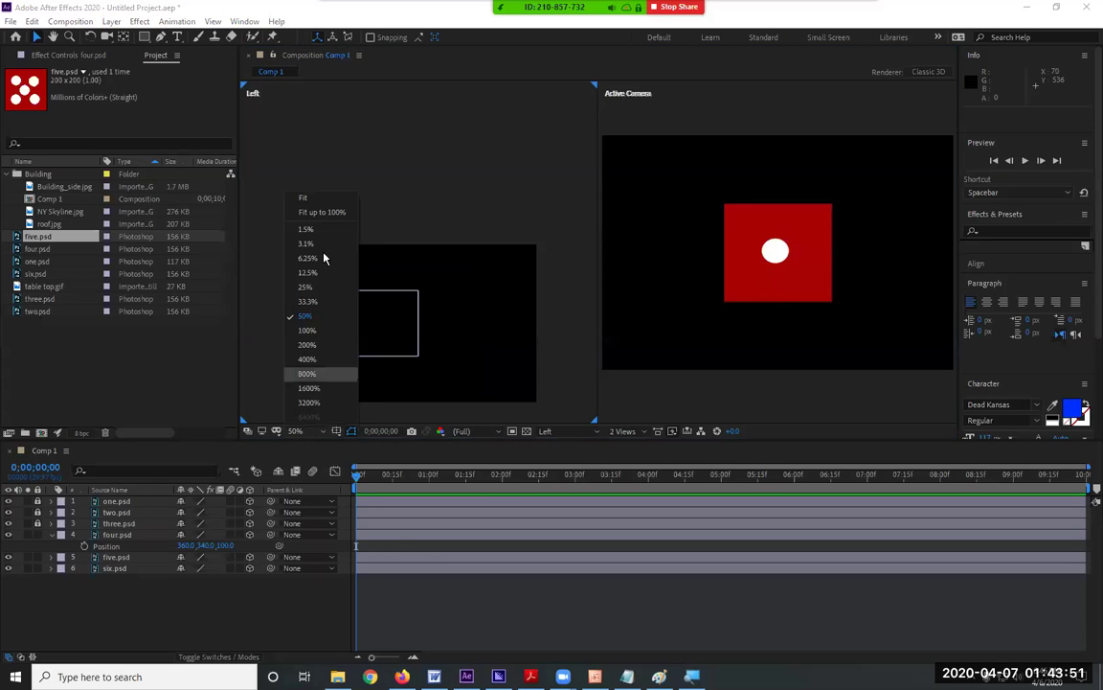
click(323, 212)
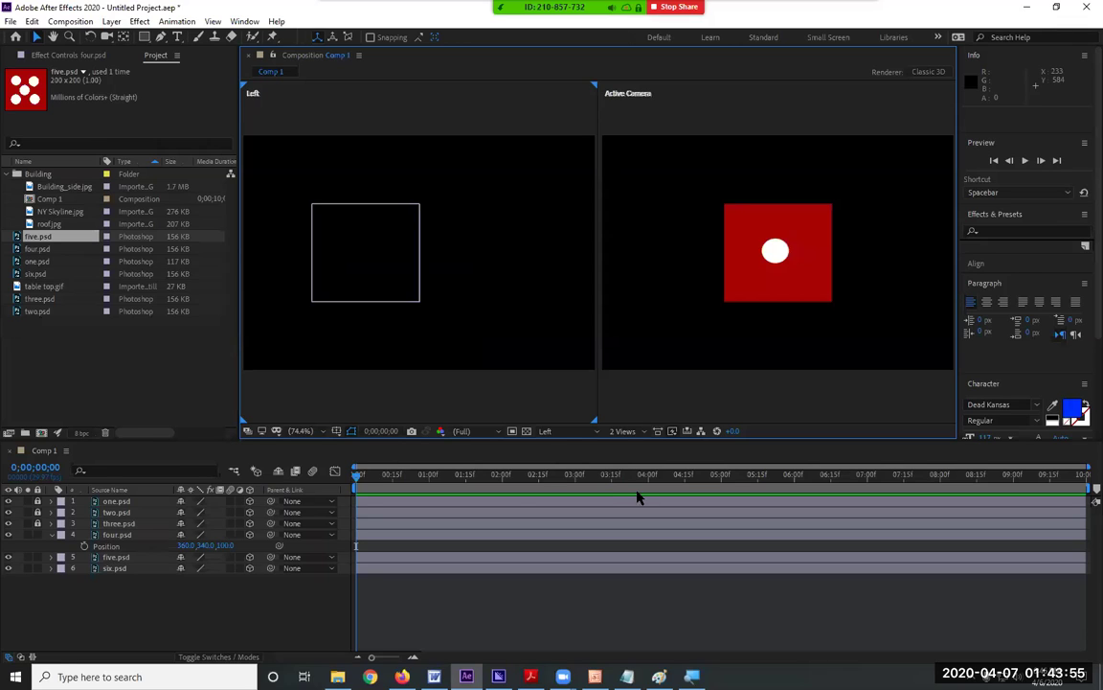
- Change the Left view to Custom View 1 and lock the four.psd layer
click(574, 432)
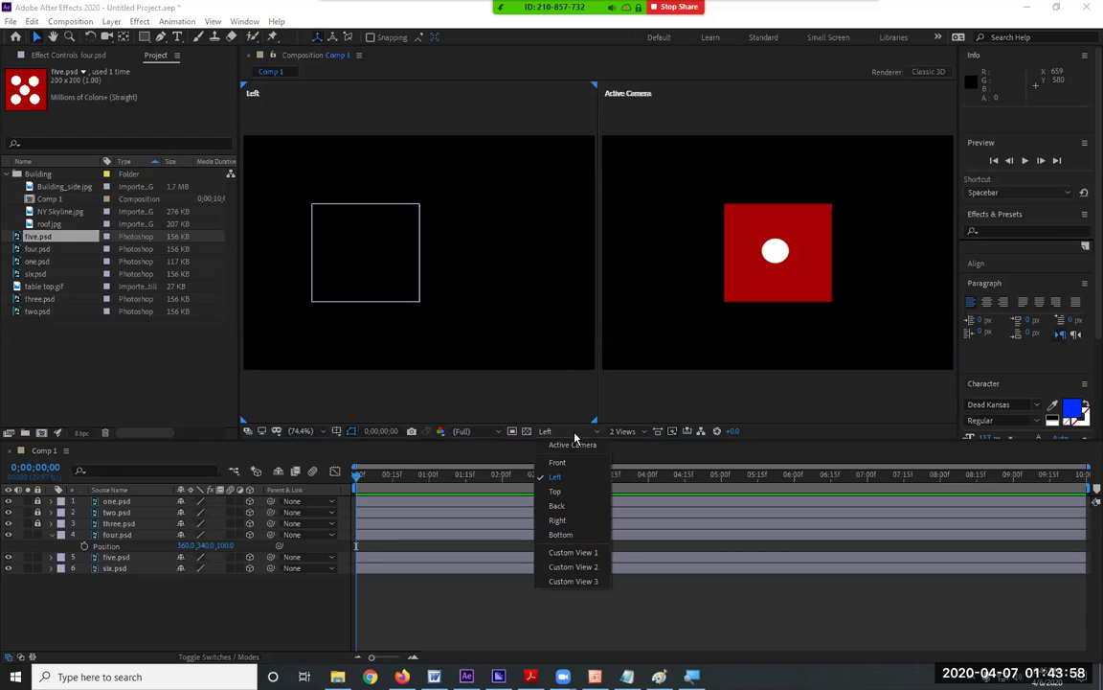
click(573, 553)
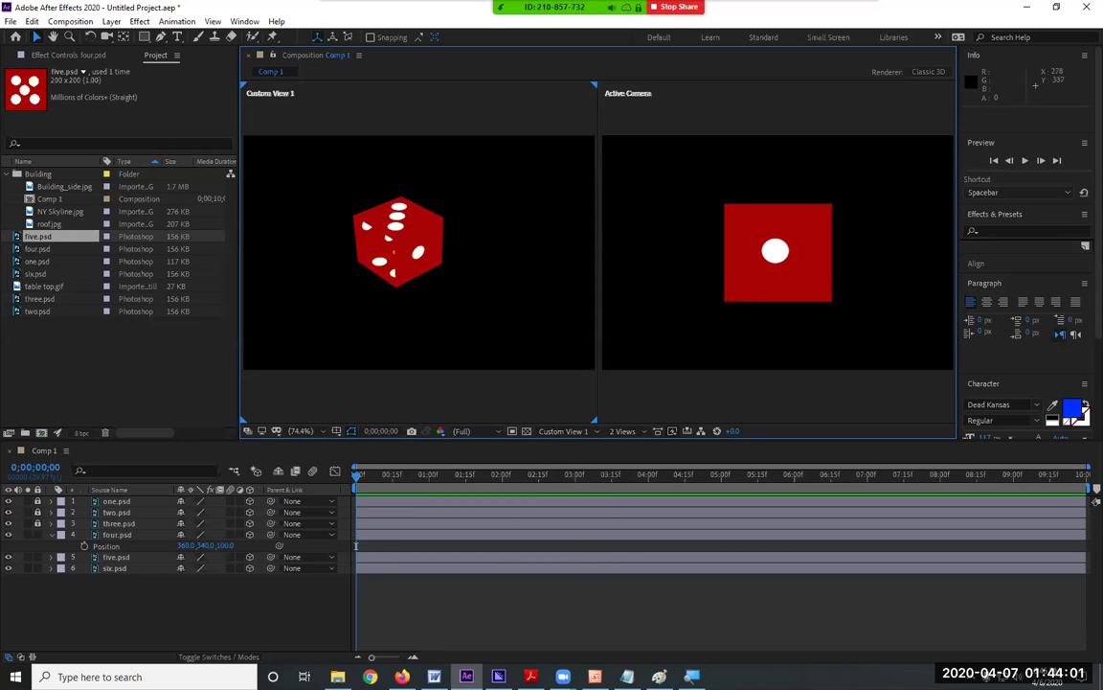
click(378, 240)
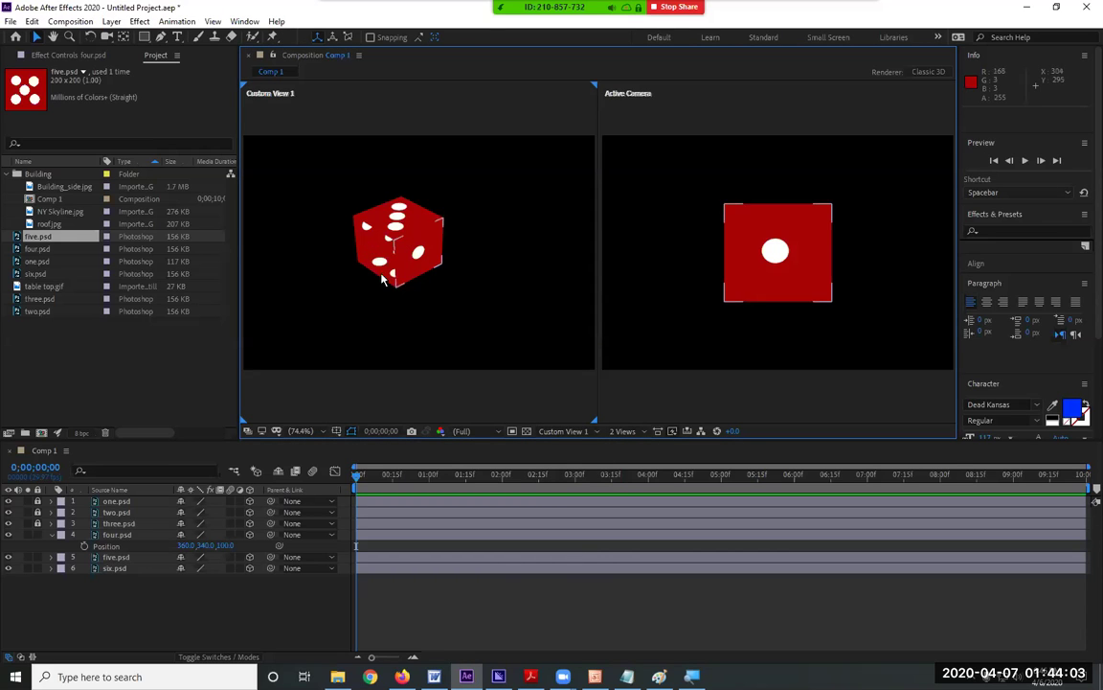
click(433, 260)
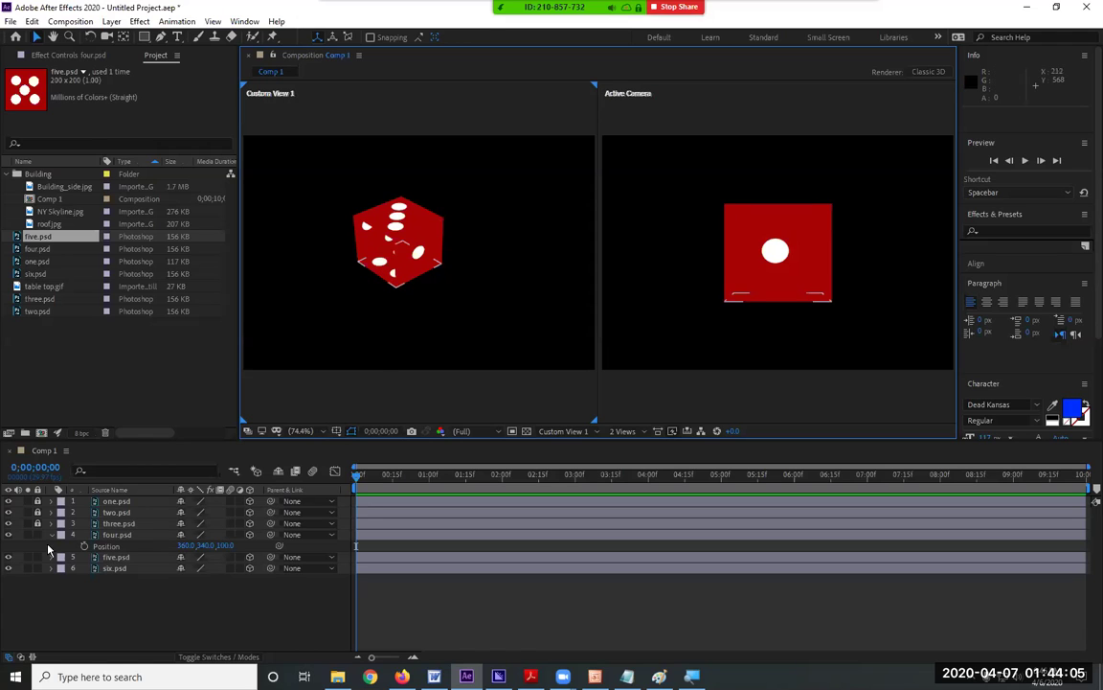
click(422, 244)
click(487, 220)
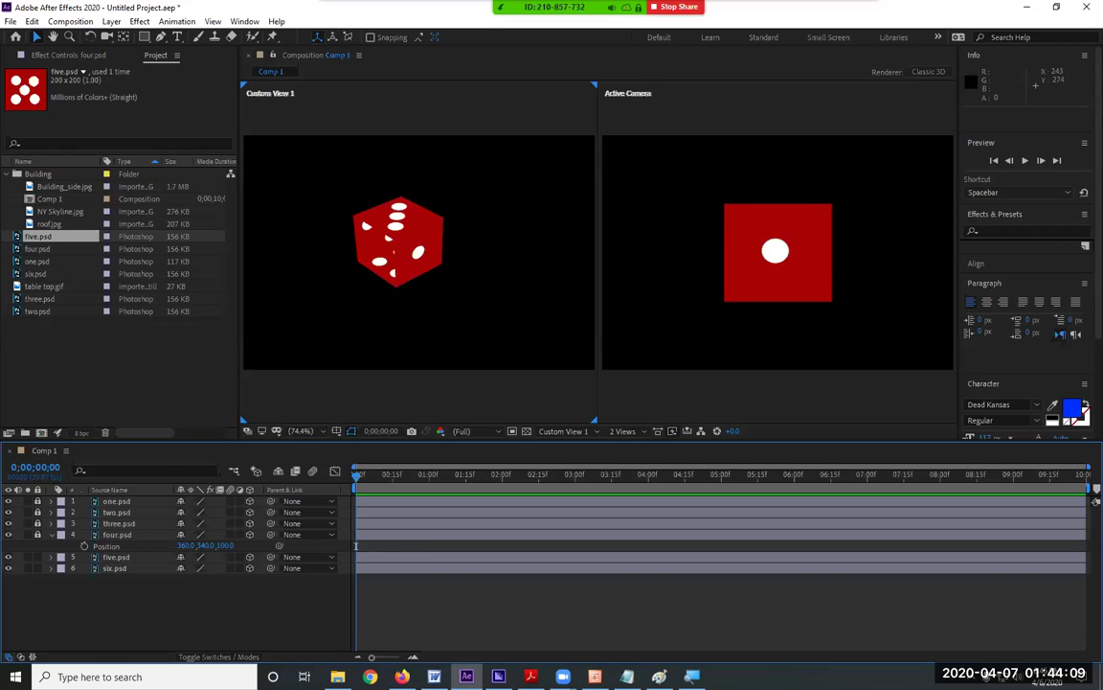
- Examine the overlapping one.psd and five.psd faces by temporarily hiding one.psd, leaving it visible and locked
click(433, 256)
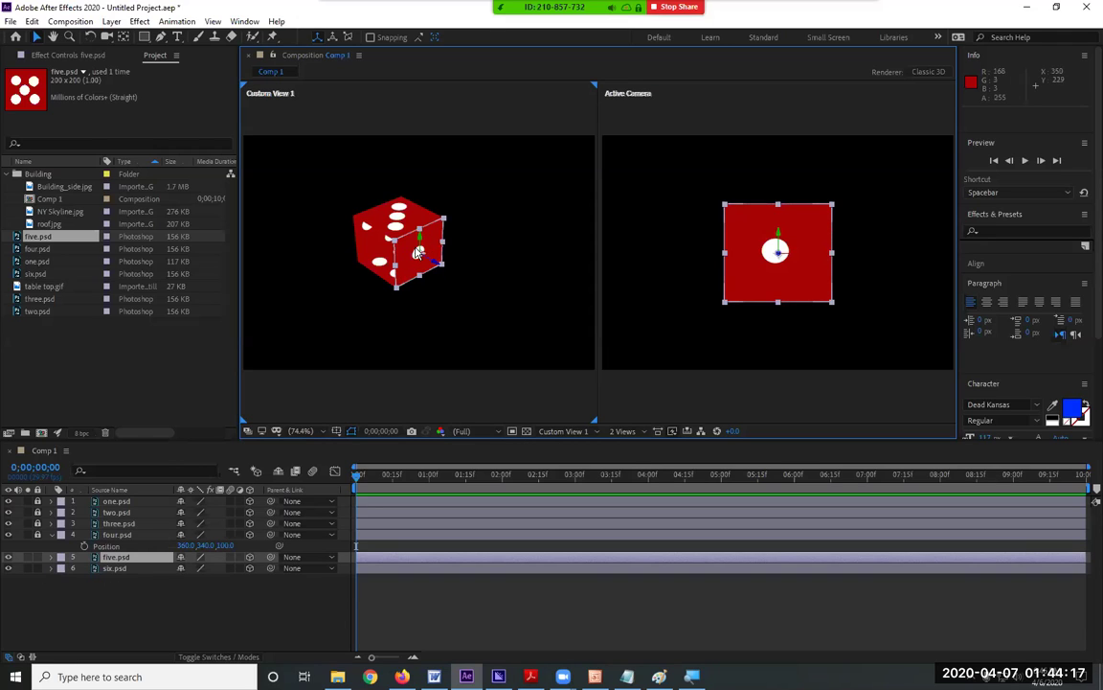
key(ctrl+shift+a)
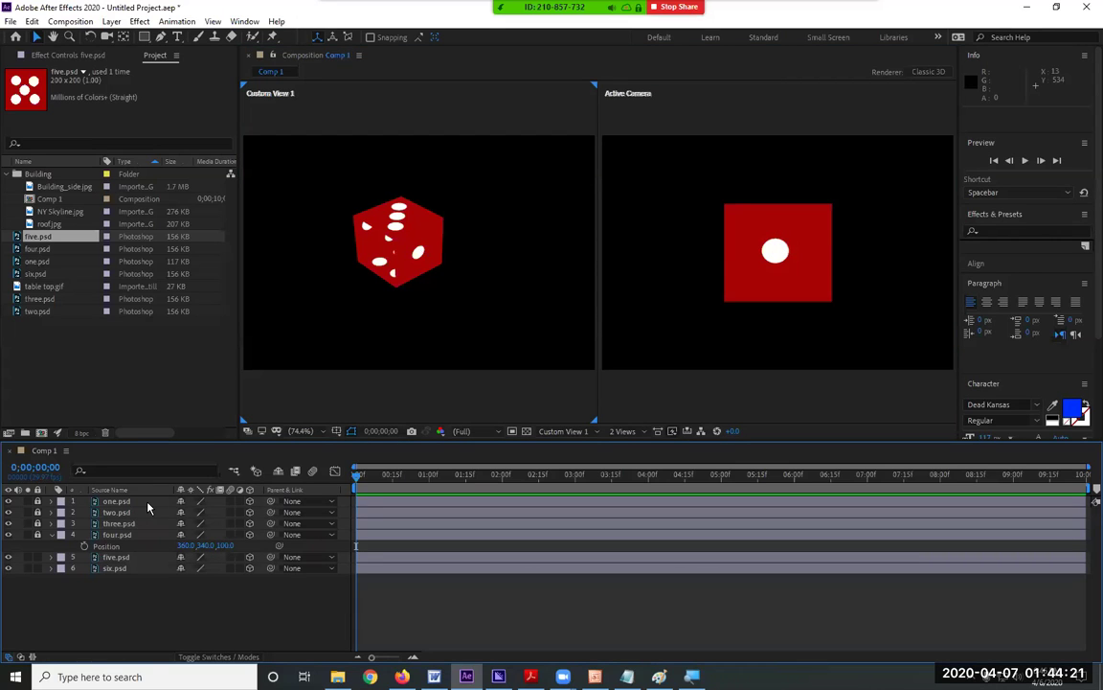
click(395, 280)
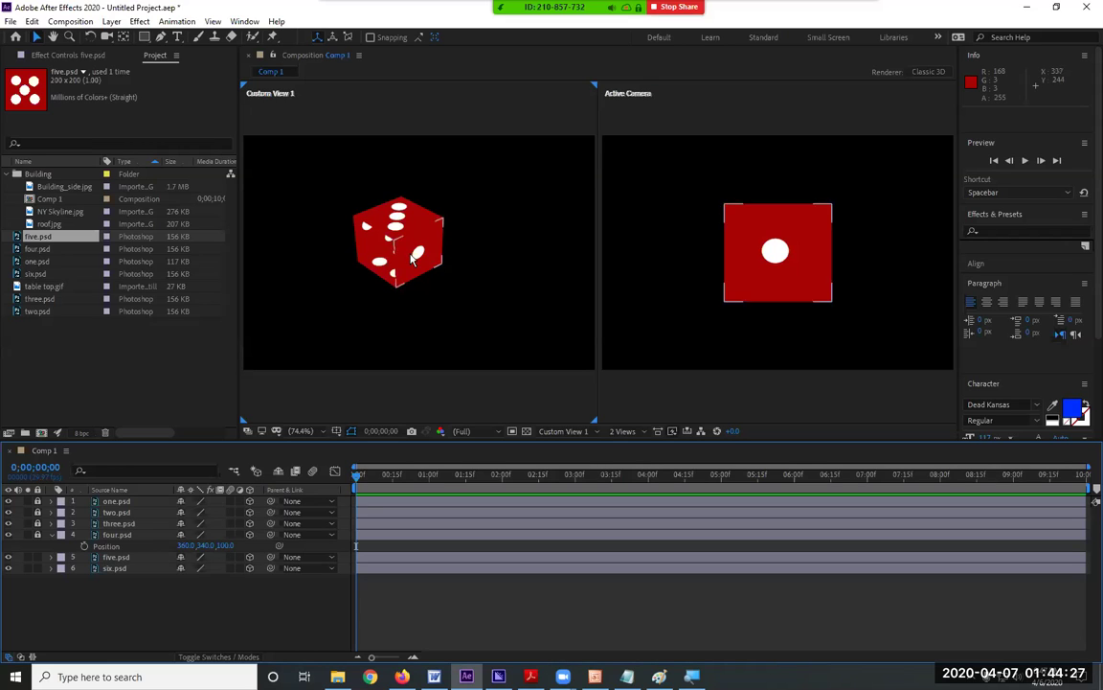
click(357, 342)
click(9, 502)
click(9, 502)
click(8, 502)
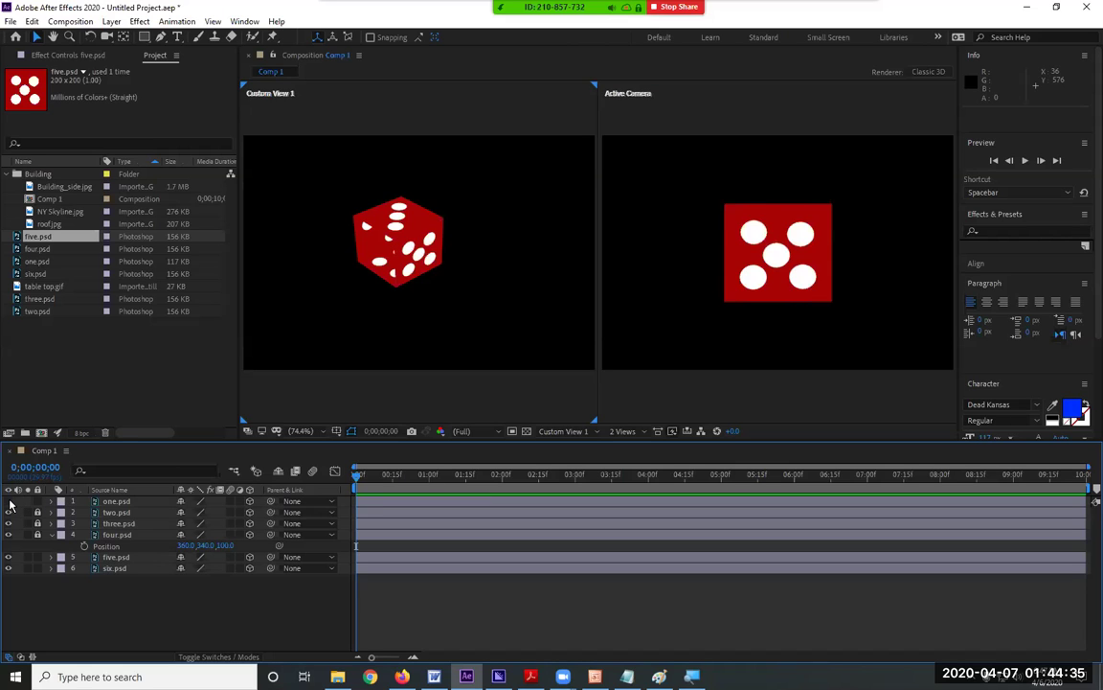
click(9, 502)
click(90, 505)
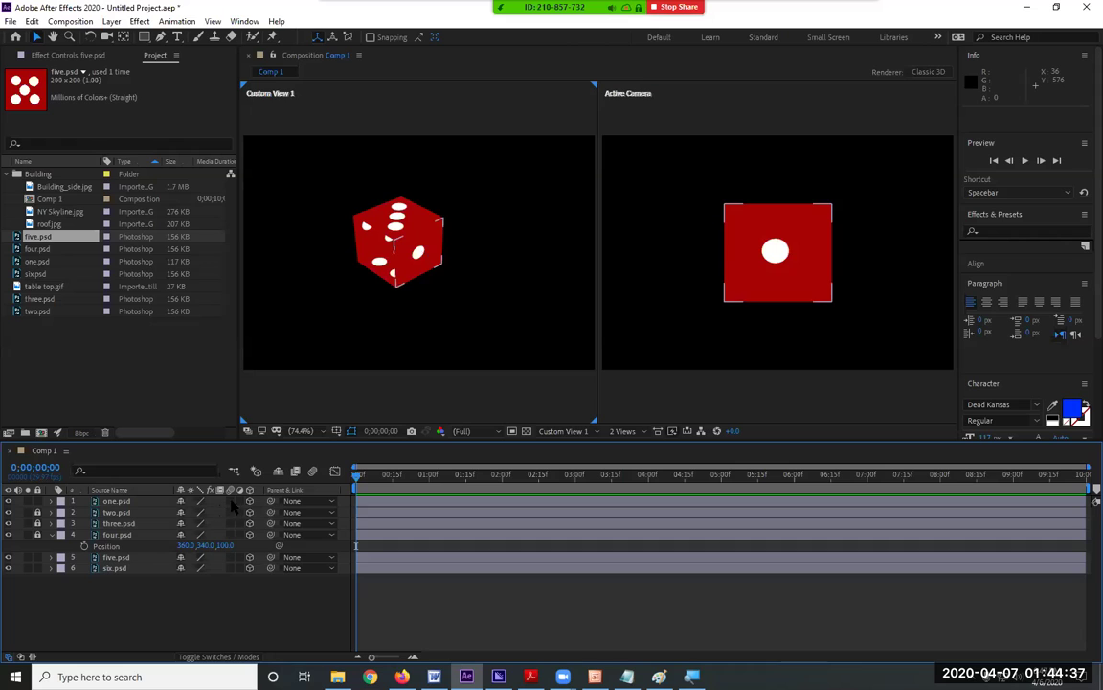
click(54, 510)
click(38, 501)
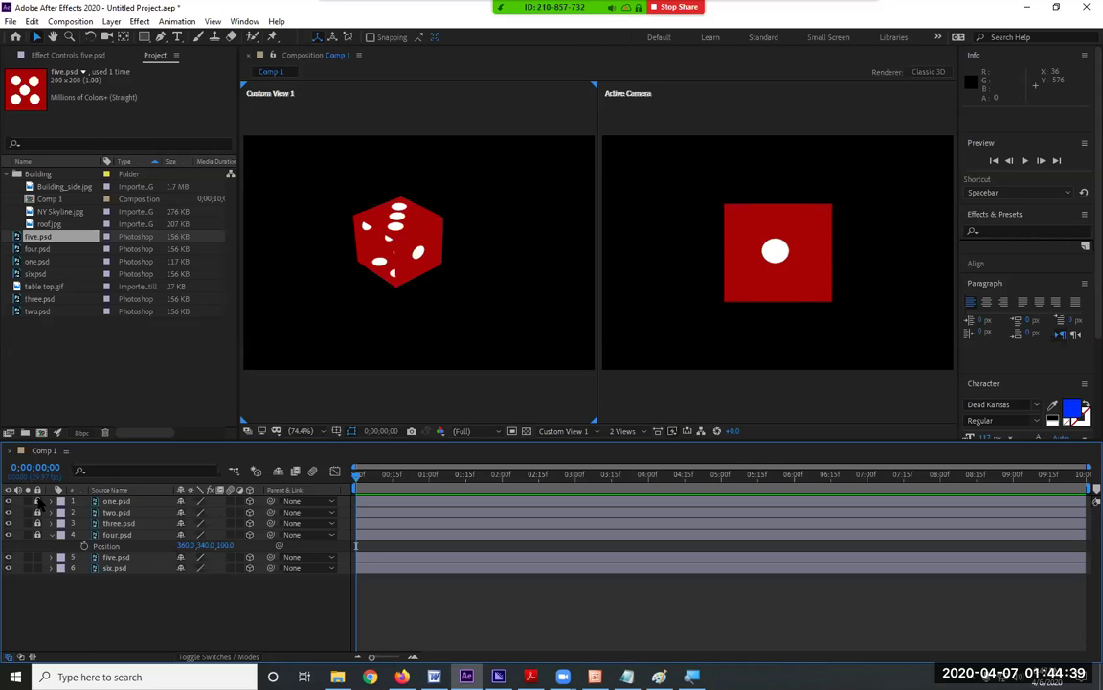
- Collapse the four.psd layer and set the Y Rotation of the five.psd layer to 90°
click(50, 534)
click(91, 546)
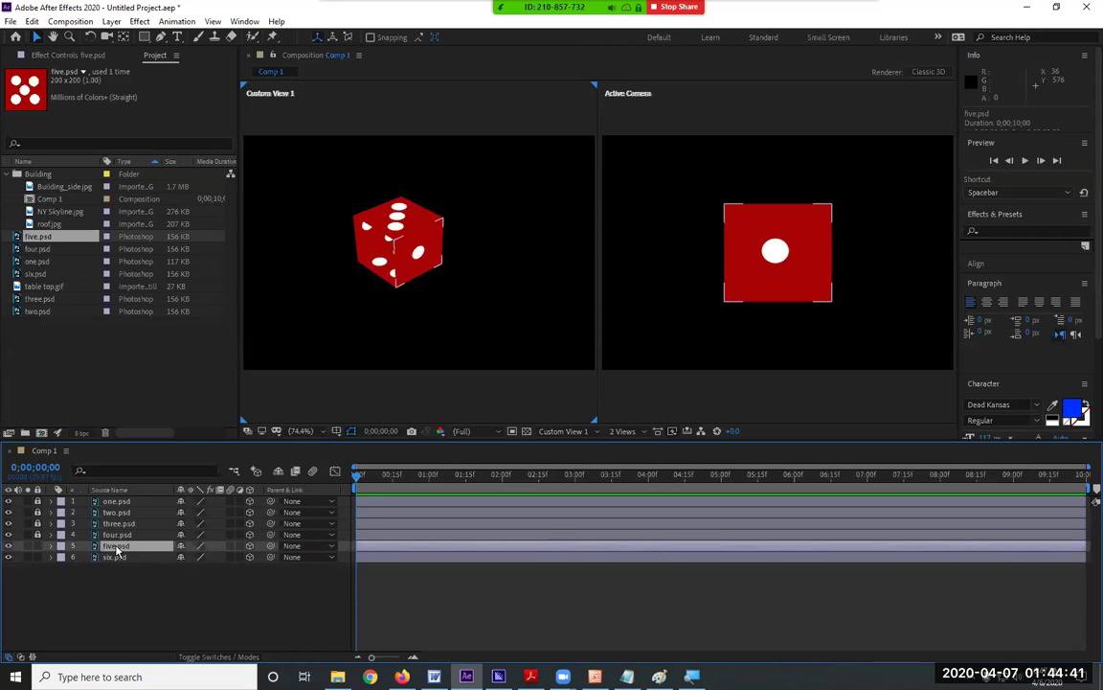
key(r)
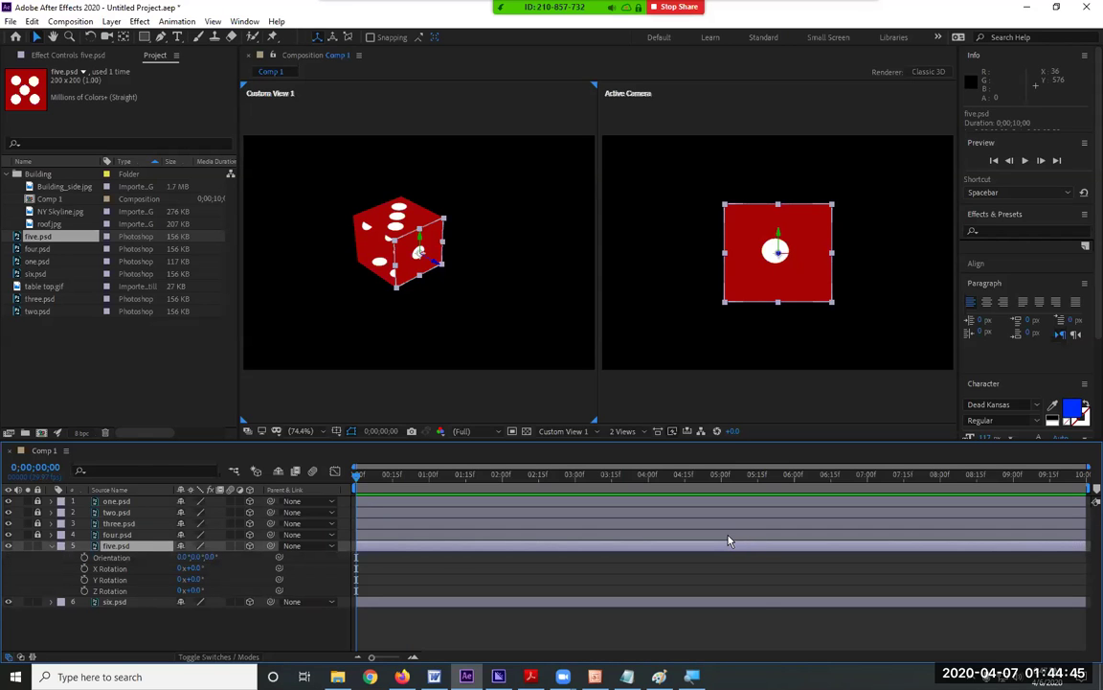
click(195, 579)
text(90)
key(Return)
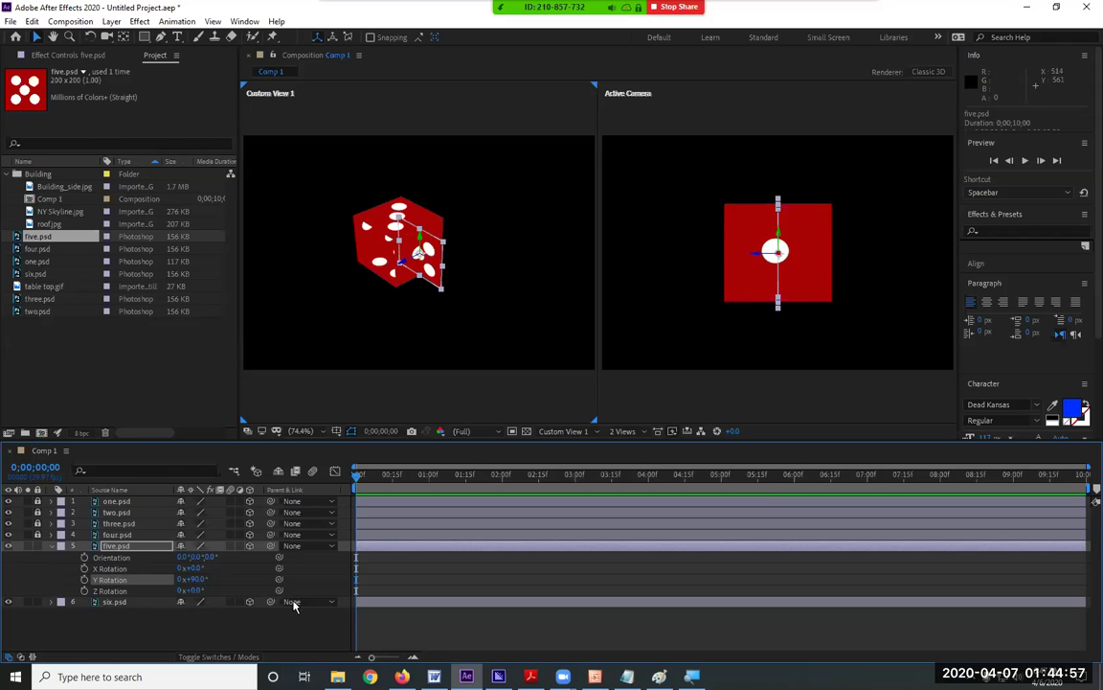
- Set the five.psd layer's X position to 260 and its Z position to 100
click(125, 548)
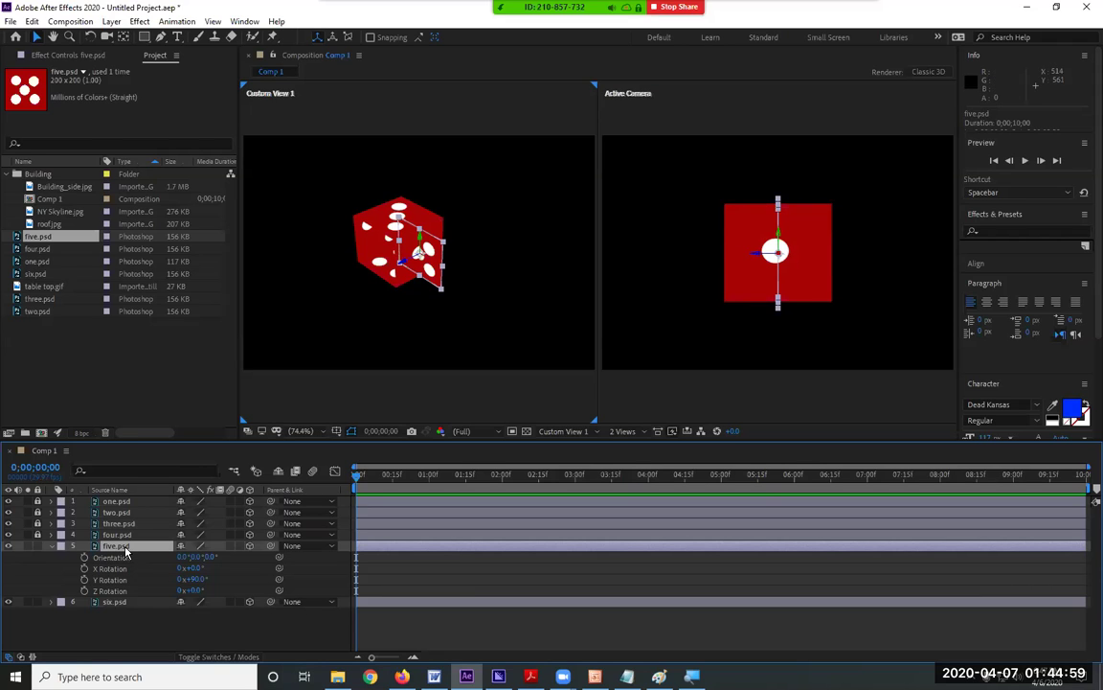
key(p)
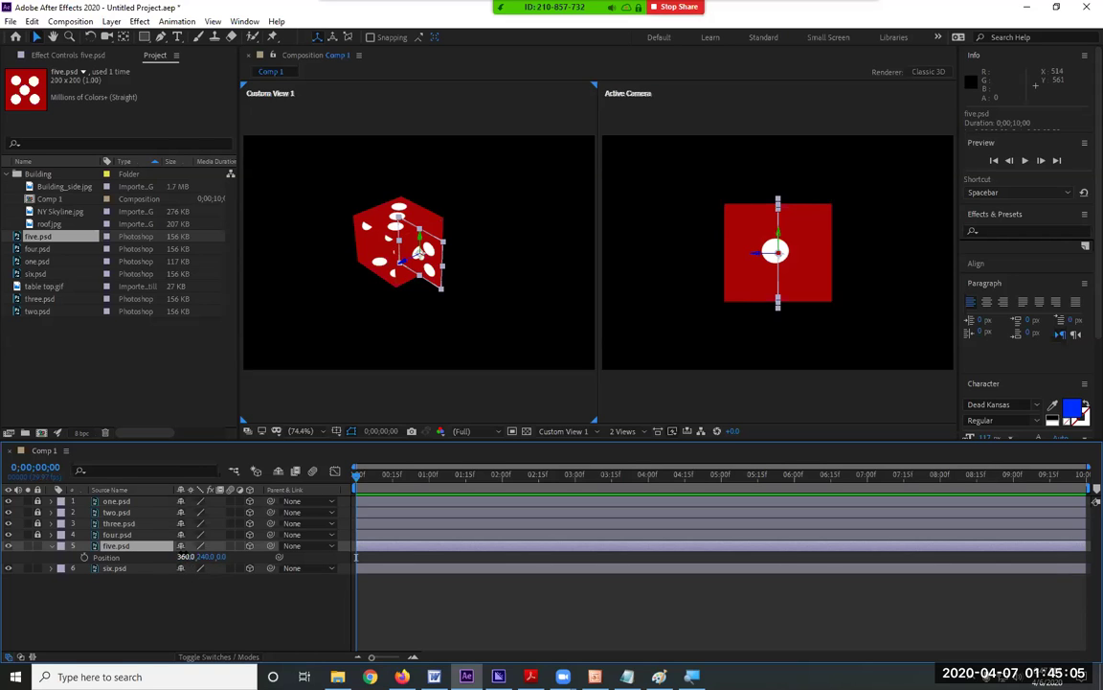
click(185, 556)
text(260)
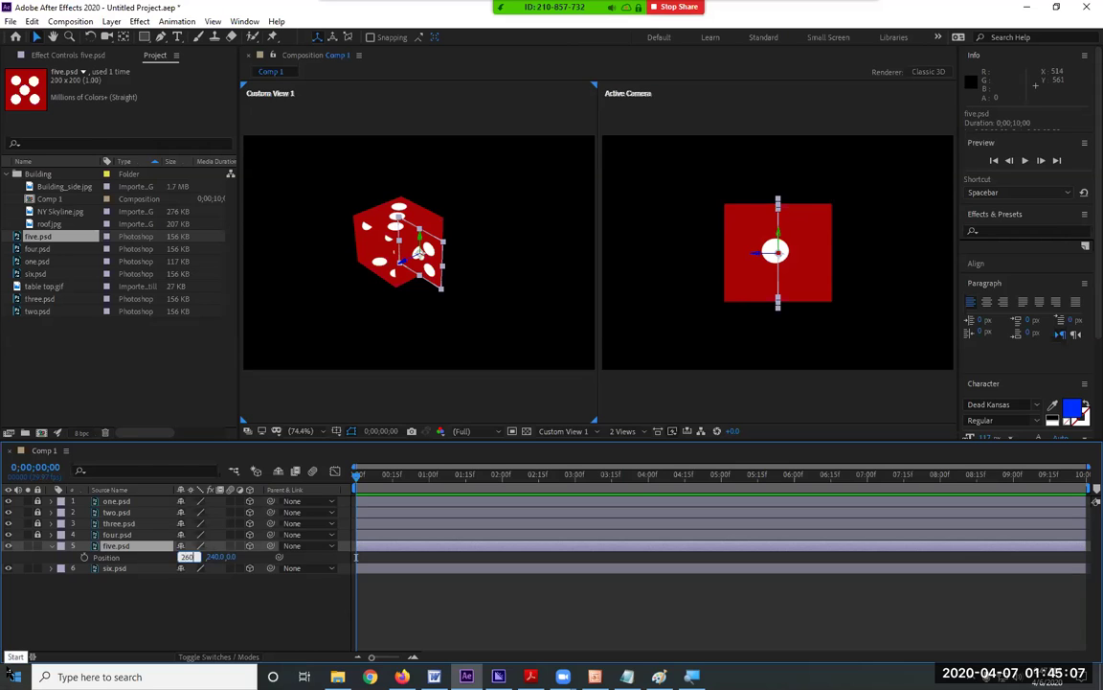
key(Return)
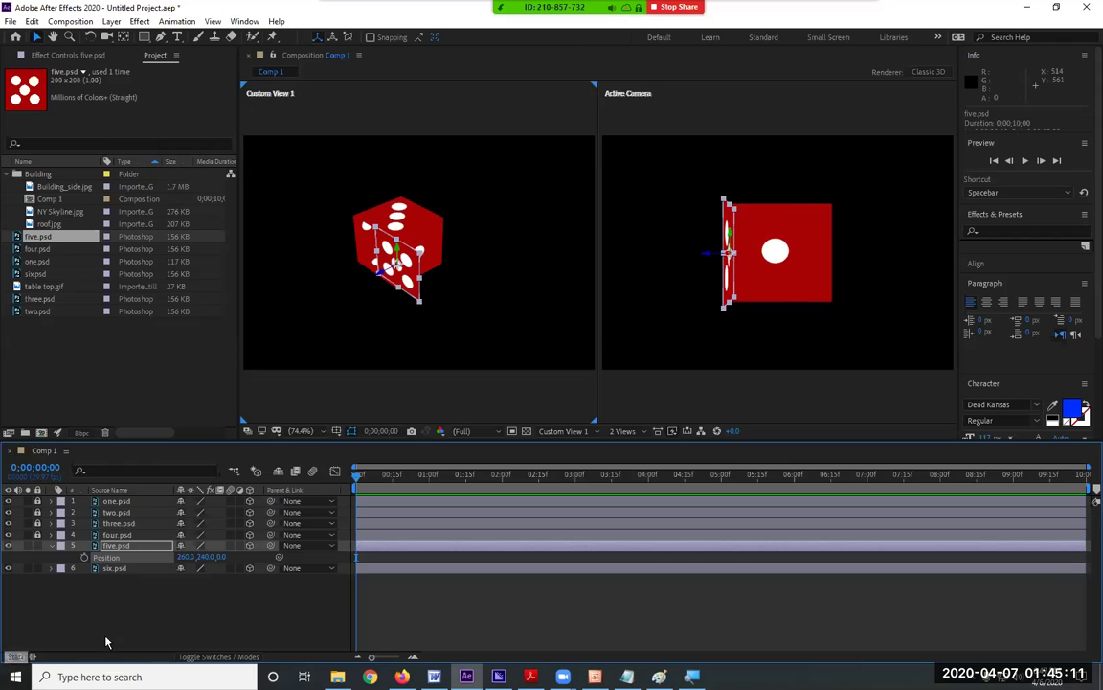
click(221, 557)
text(100)
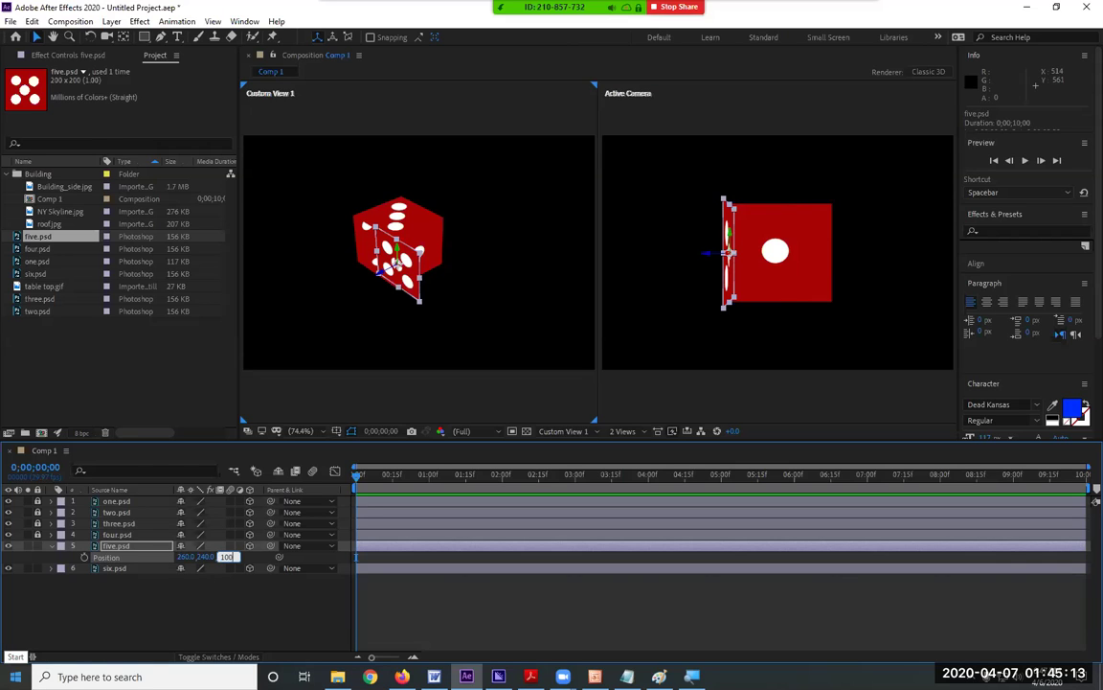
key(Return)
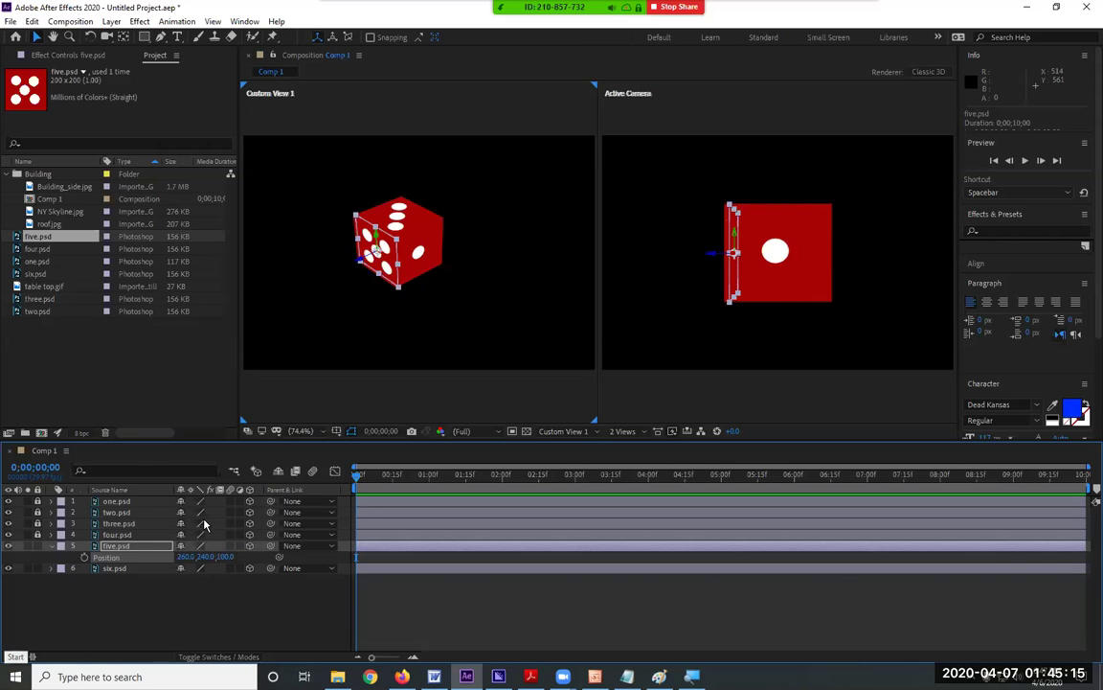
- Change the Custom View 1 view to Custom View 3, and lock and collapse the five.psd layer
click(380, 331)
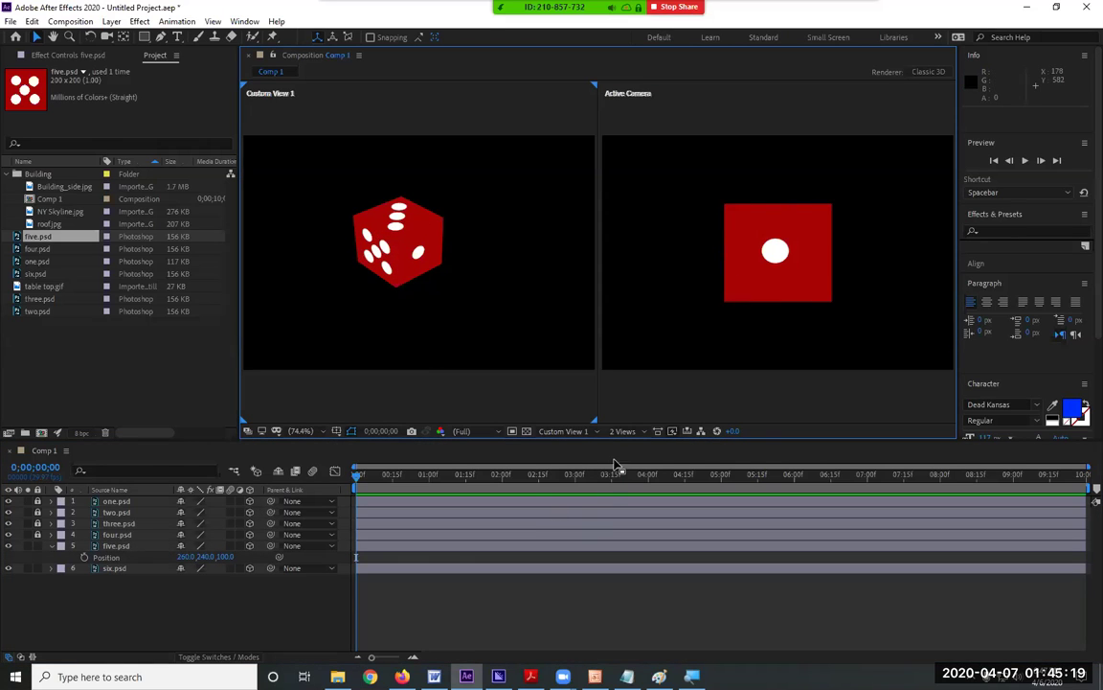
click(571, 432)
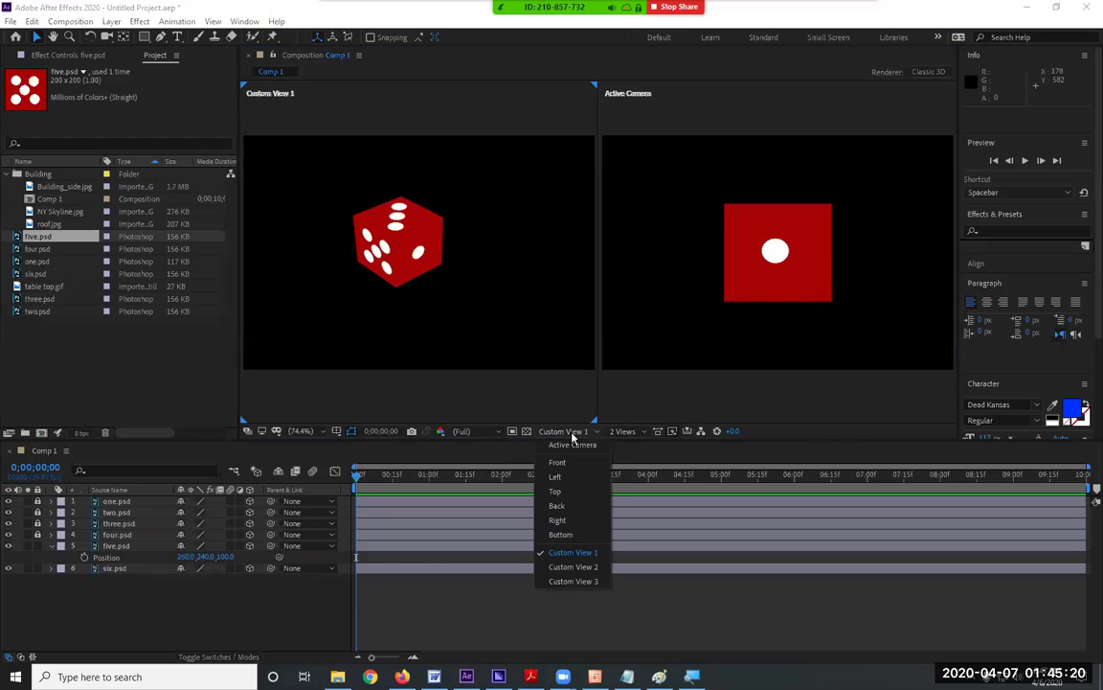
click(574, 580)
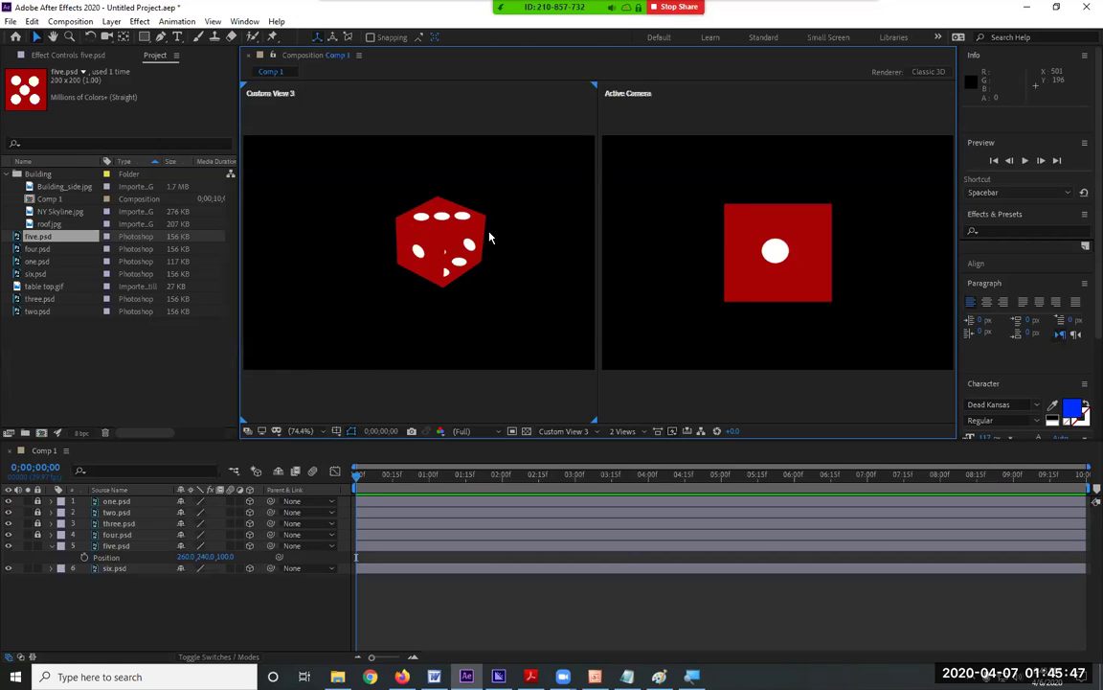
click(56, 548)
click(53, 546)
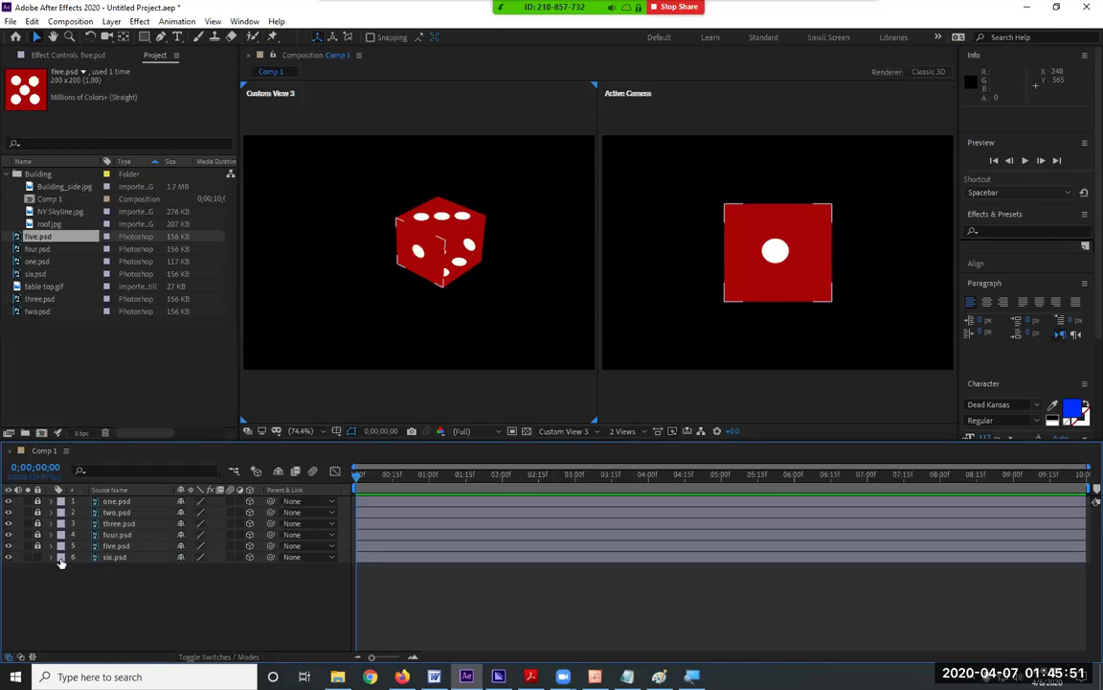
- Set the Y Rotation of the six.psd layer to 90°
click(125, 557)
key(p)
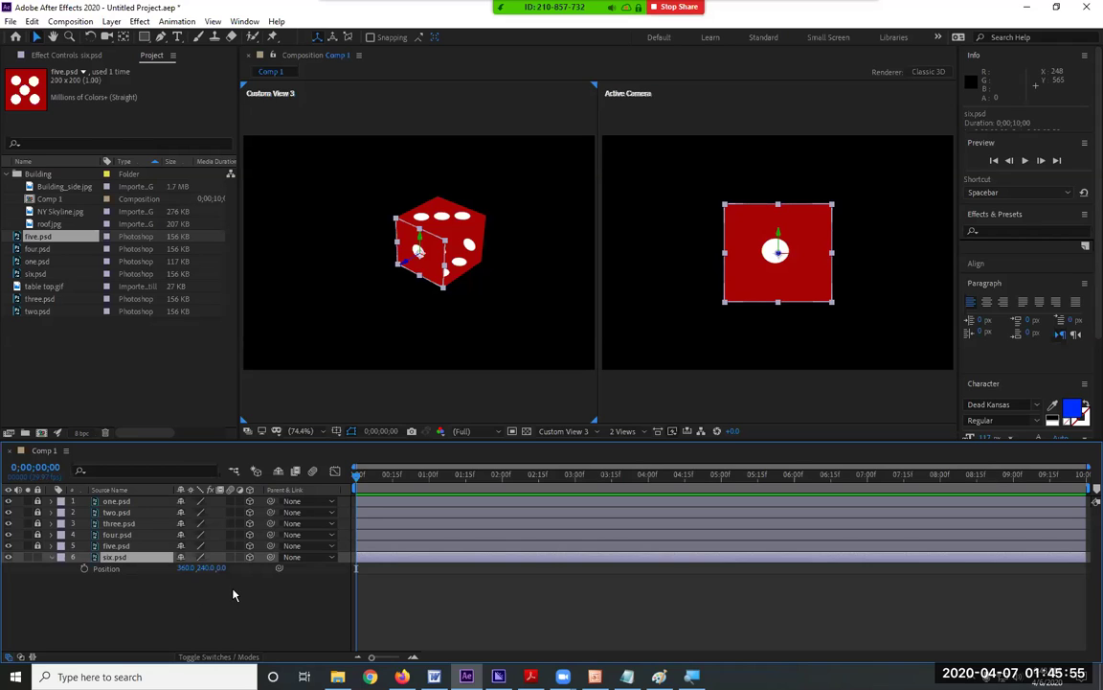
key(r)
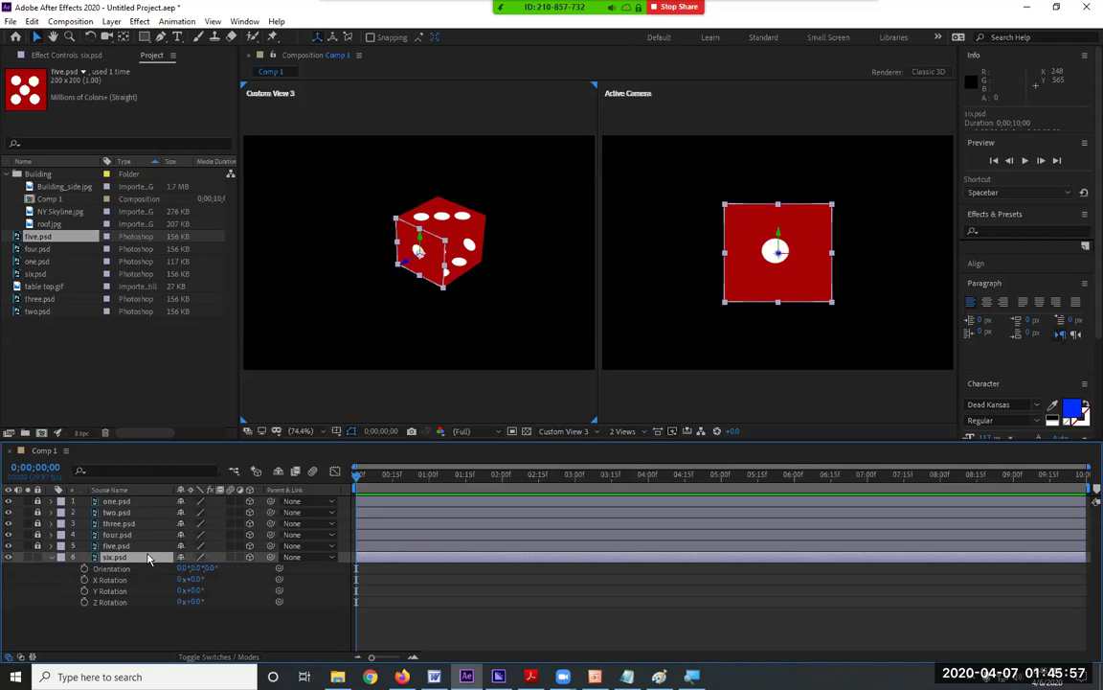
click(196, 589)
text(90)
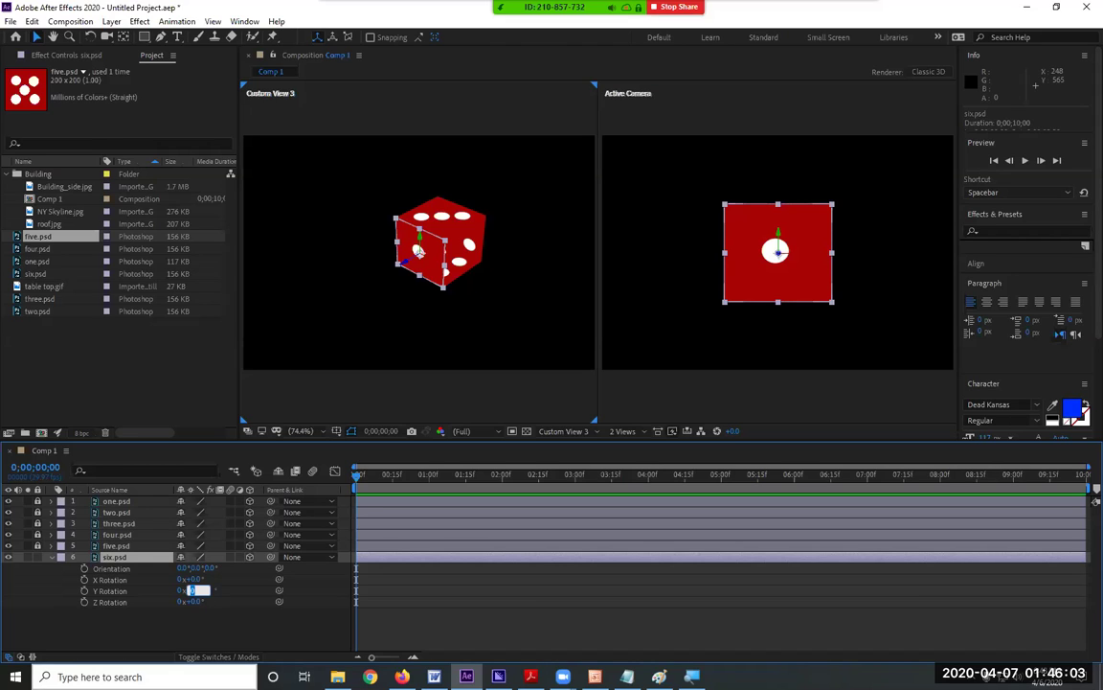
key(Return)
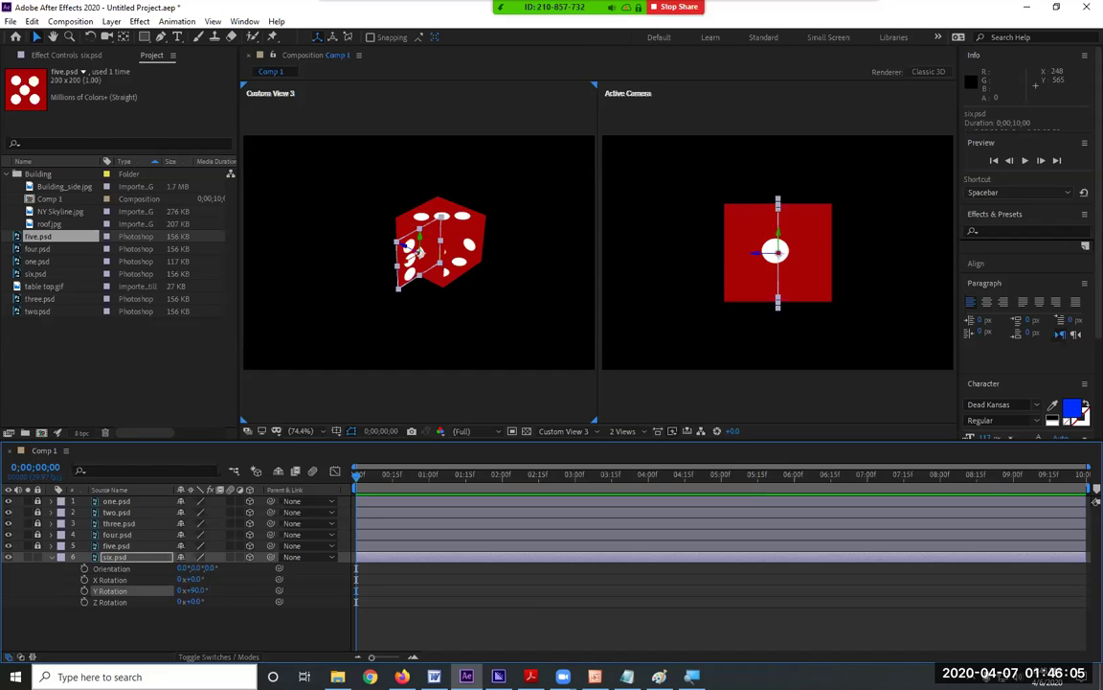
- Set the six.psd layer's X position to 460 and its Z position to 100
click(130, 560)
key(p)
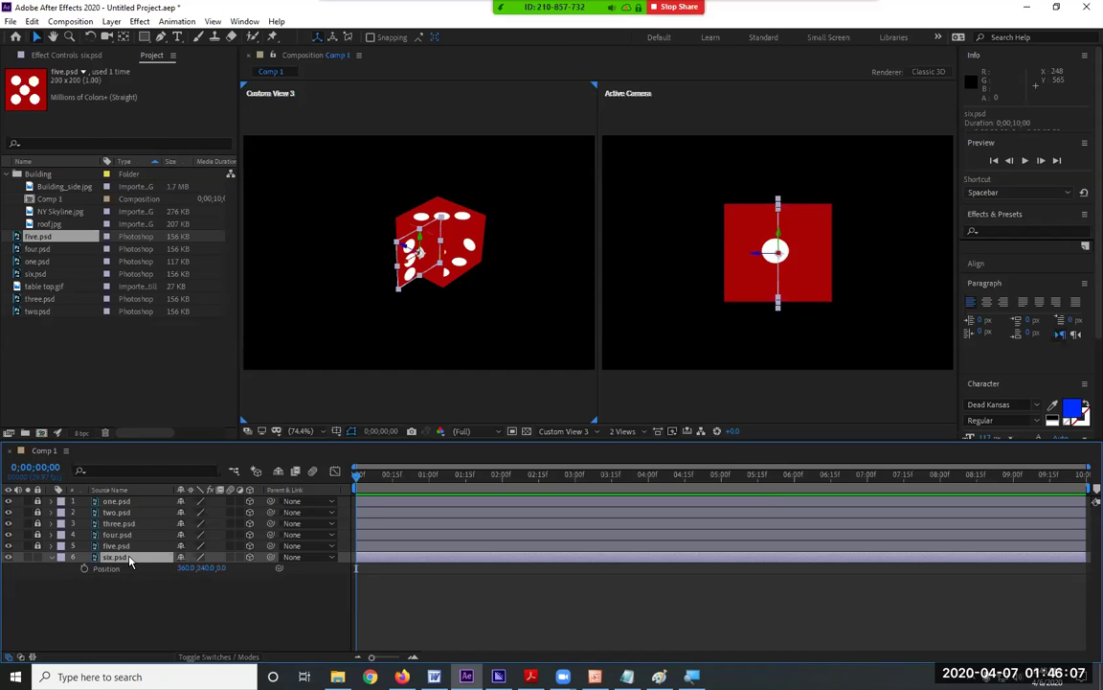
click(187, 569)
text(460)
click(230, 575)
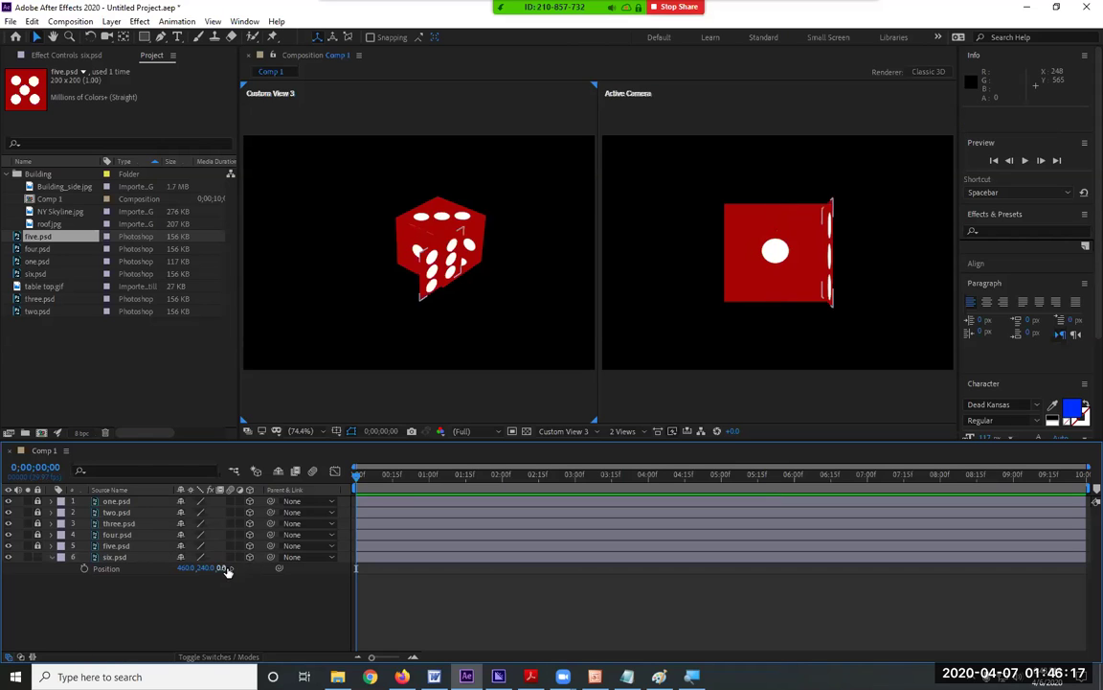
click(222, 568)
text(100)
key(Return)
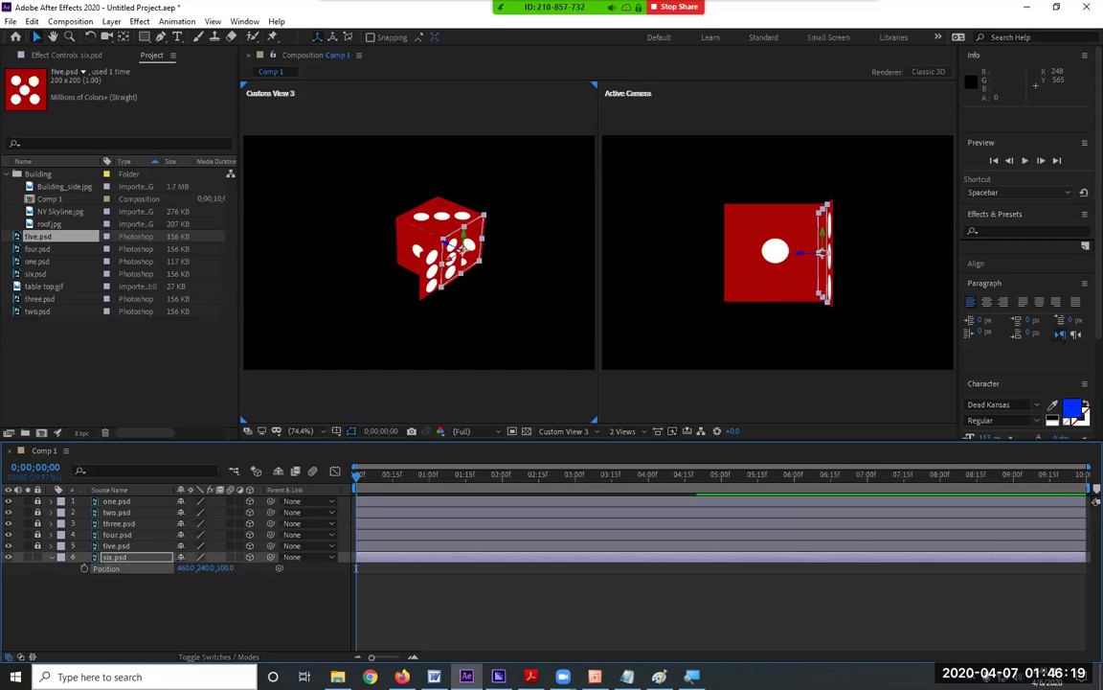
- Lock and collapse the six.psd layer, leaving no layer selected
click(481, 355)
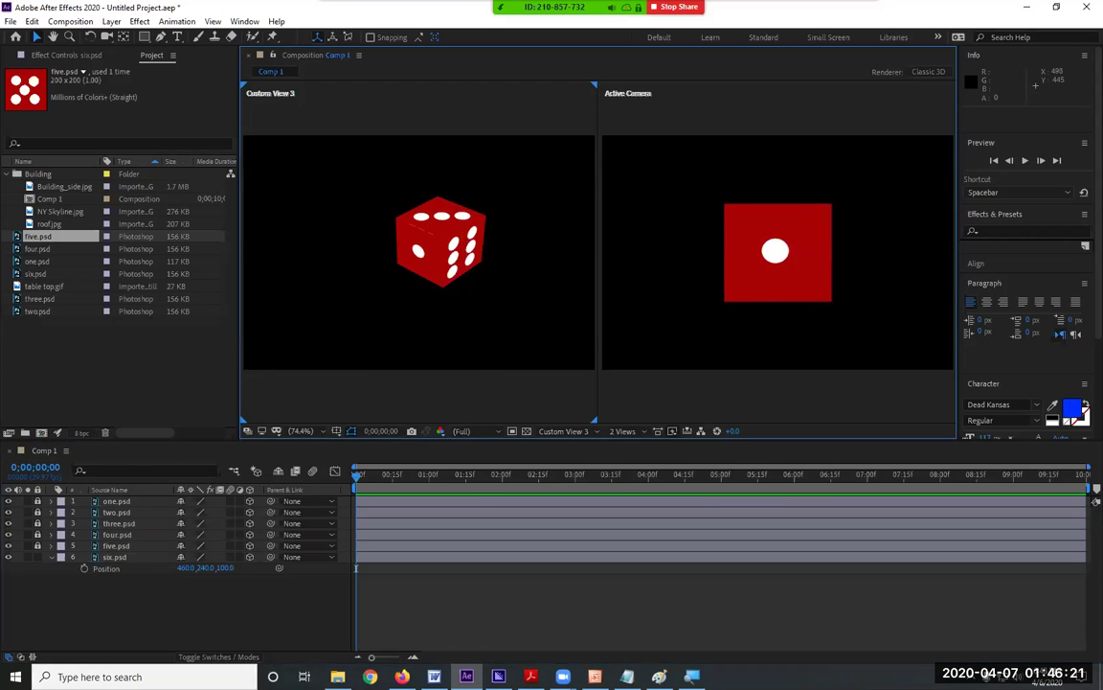
drag(330, 163, 509, 351)
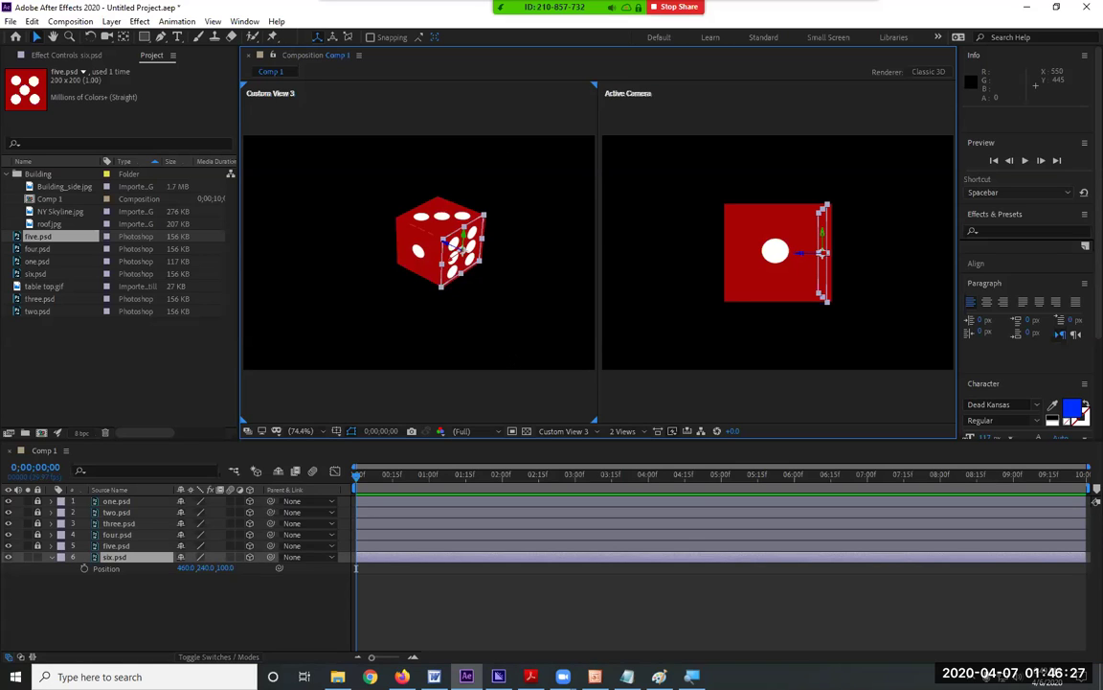
click(45, 558)
click(729, 595)
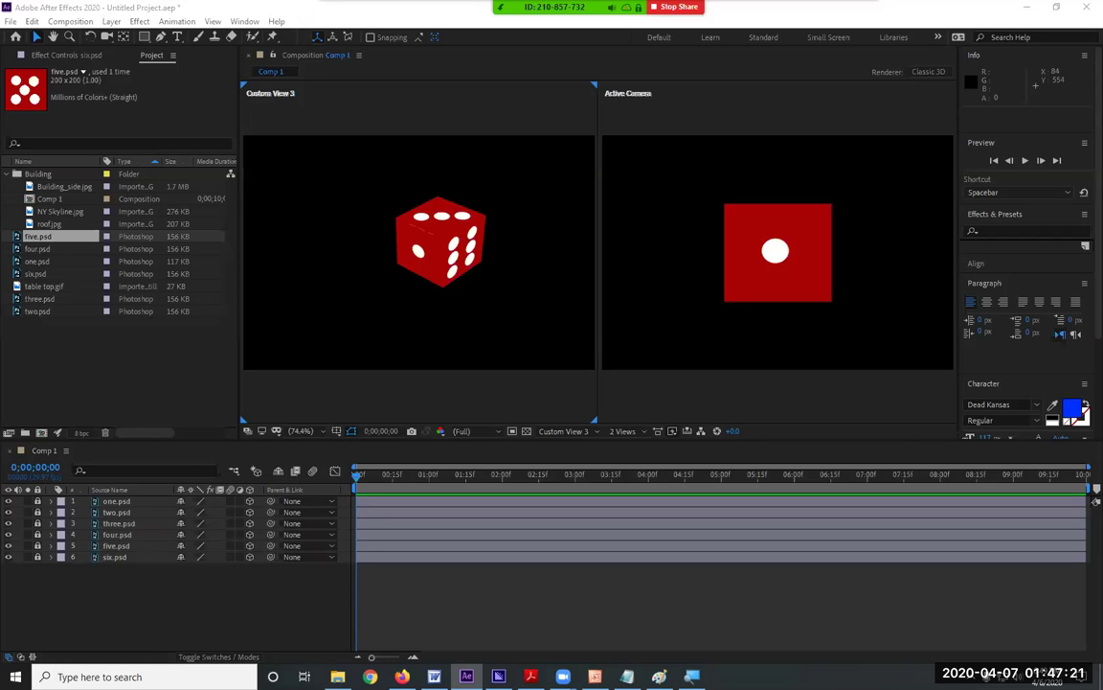
- Unlock all six face layers and select them together in the Custom View 3 view
drag(337, 161, 551, 306)
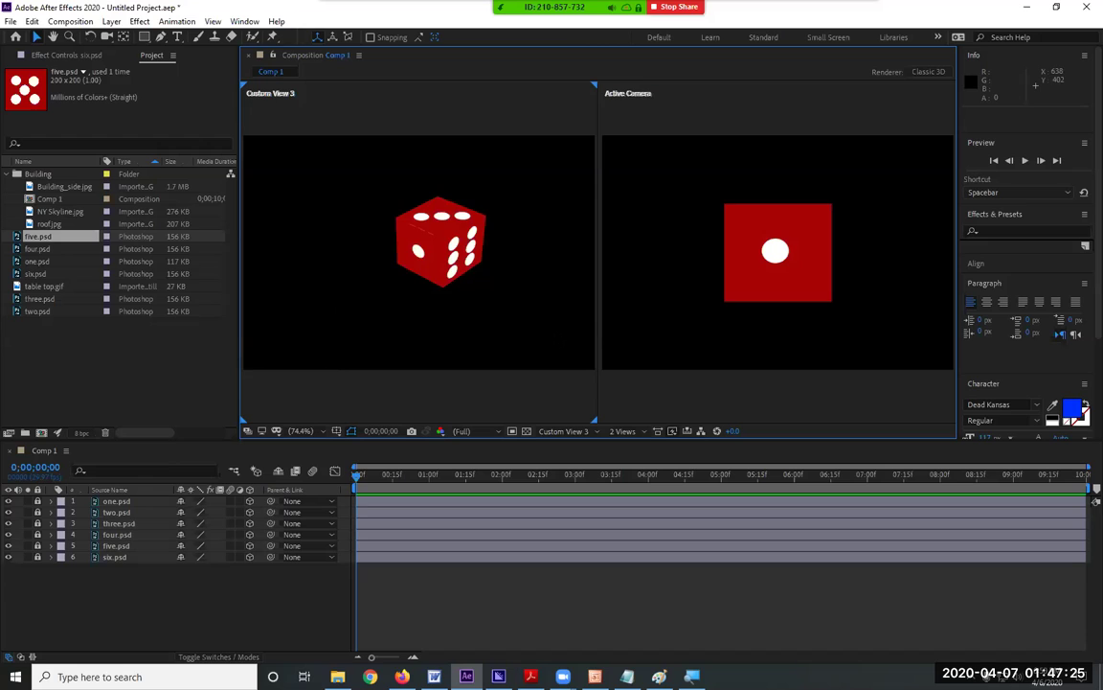
click(34, 454)
drag(340, 156, 543, 354)
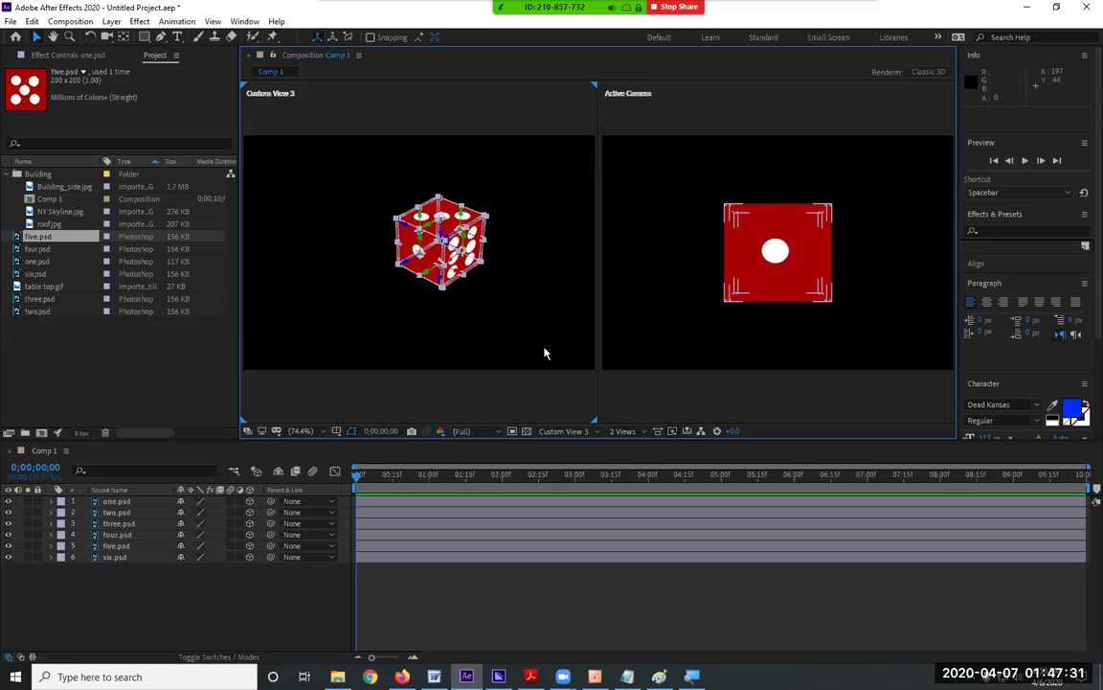
scroll(459, 213, up, 2)
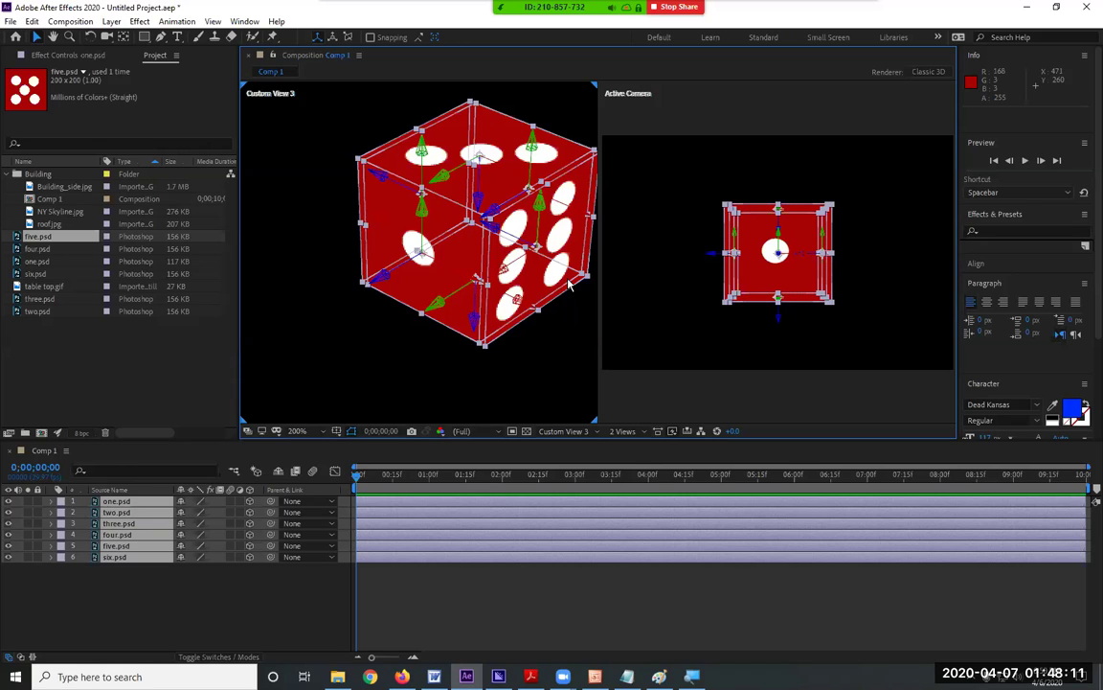
- Pre-compose the six selected face layers into a new composition named DICE, moving all attributes into it
click(111, 21)
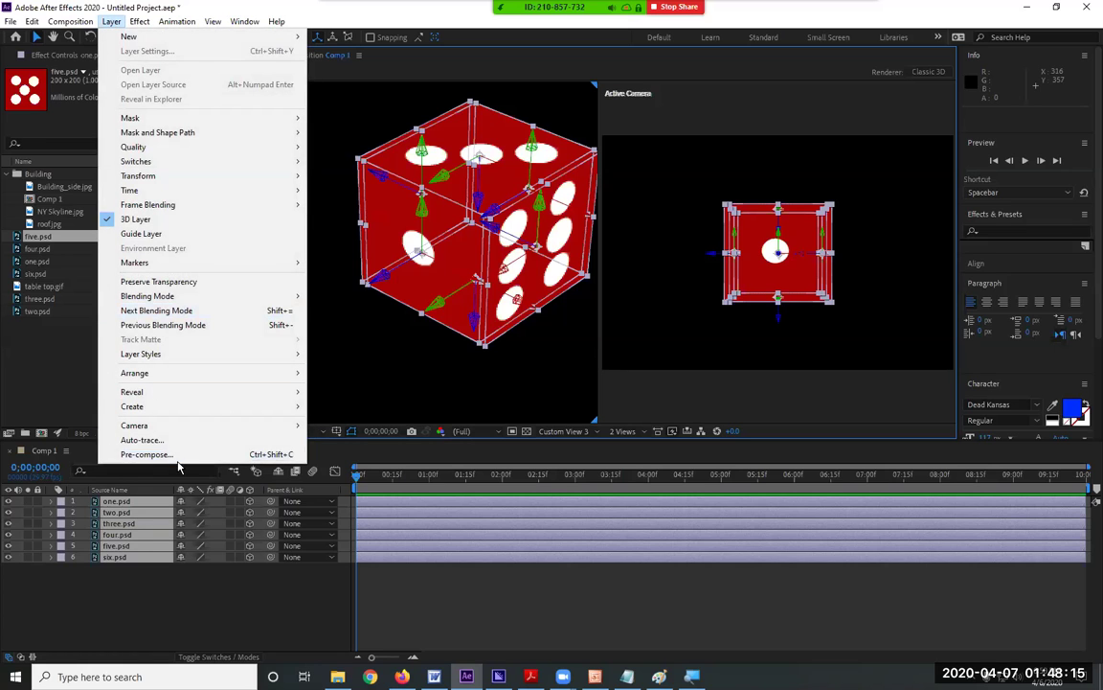
click(147, 454)
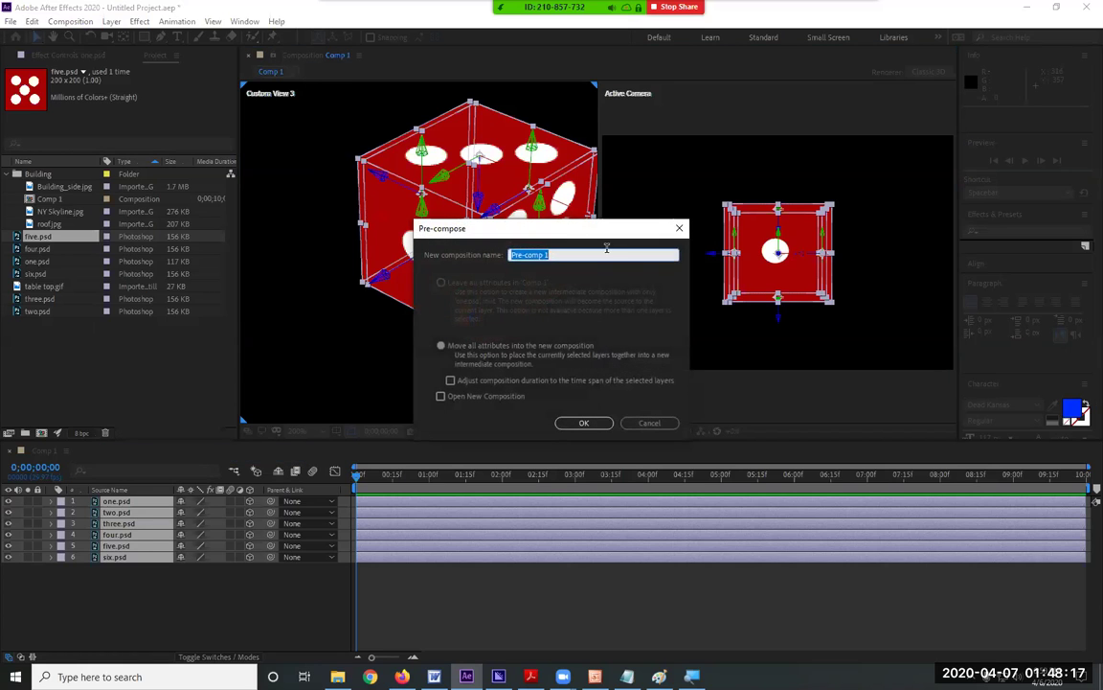
text(DICE)
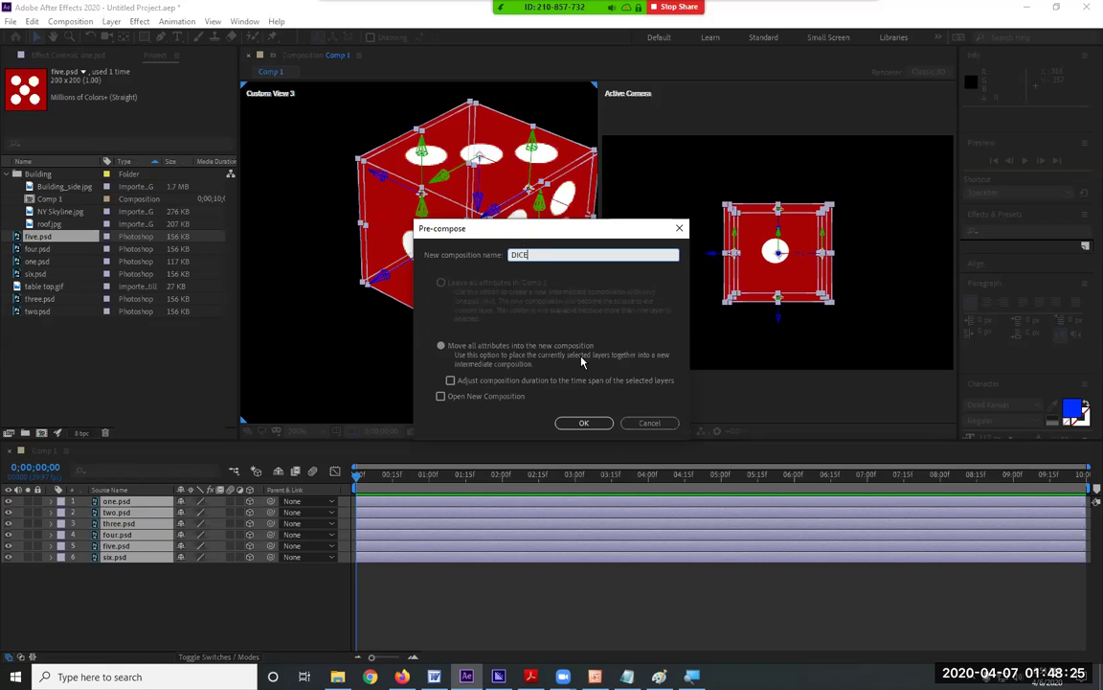
click(587, 423)
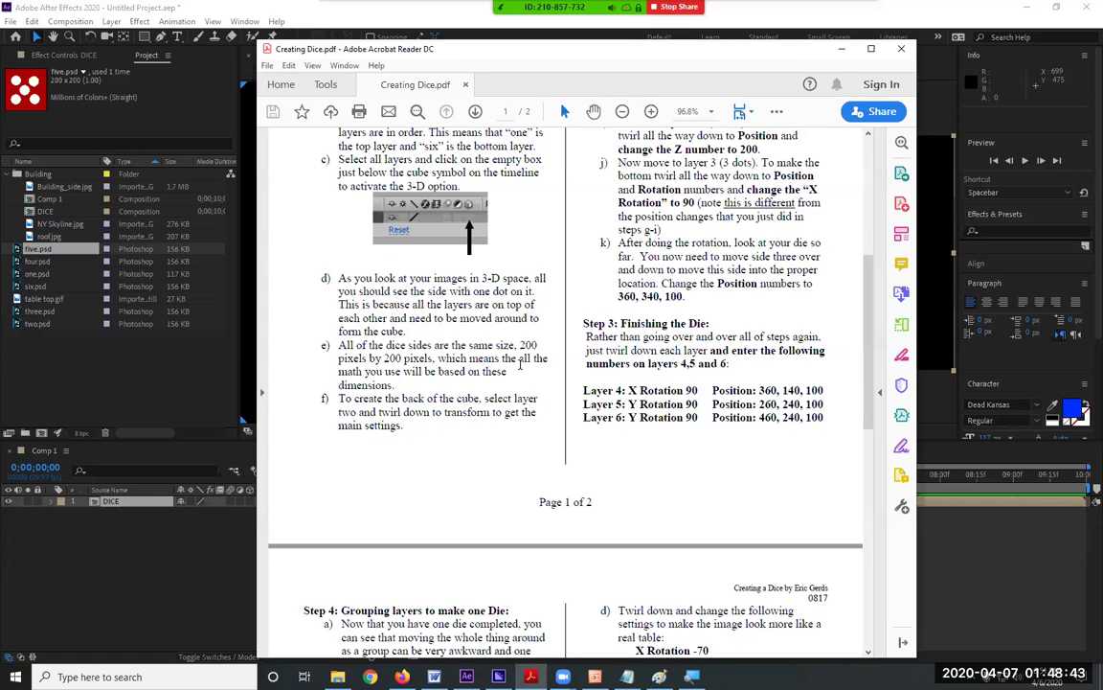
- Read Step 4, Grouping layers to make one Die, in the Creating Dice PDF and return to After Effects
scroll(520, 364, down, 8)
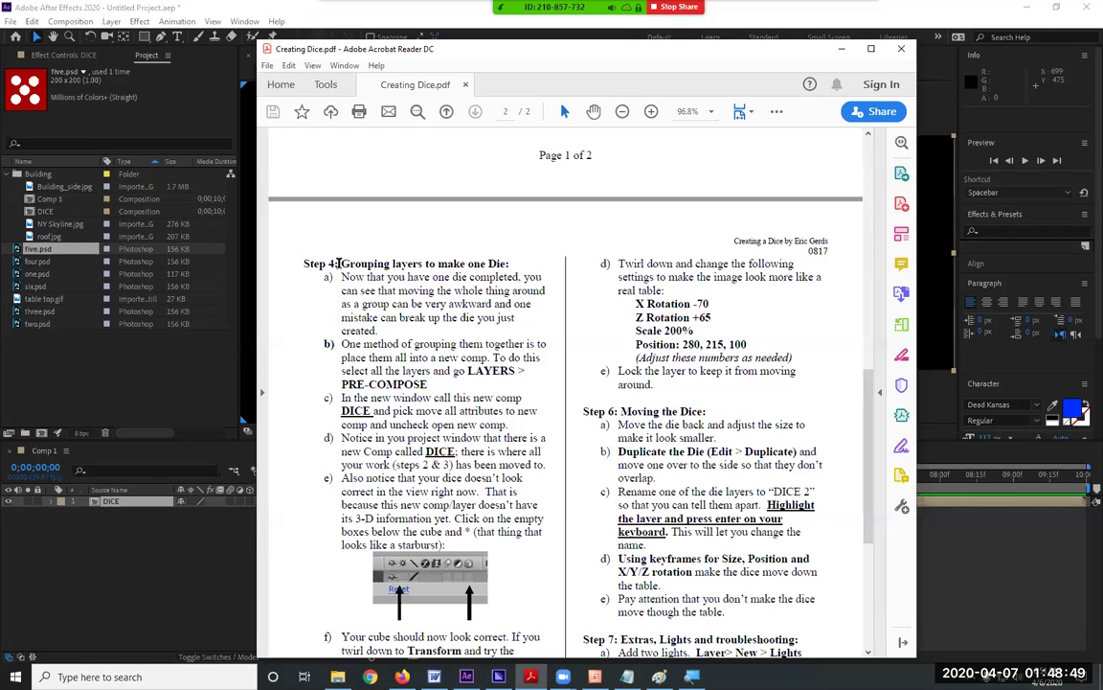
drag(329, 264, 494, 533)
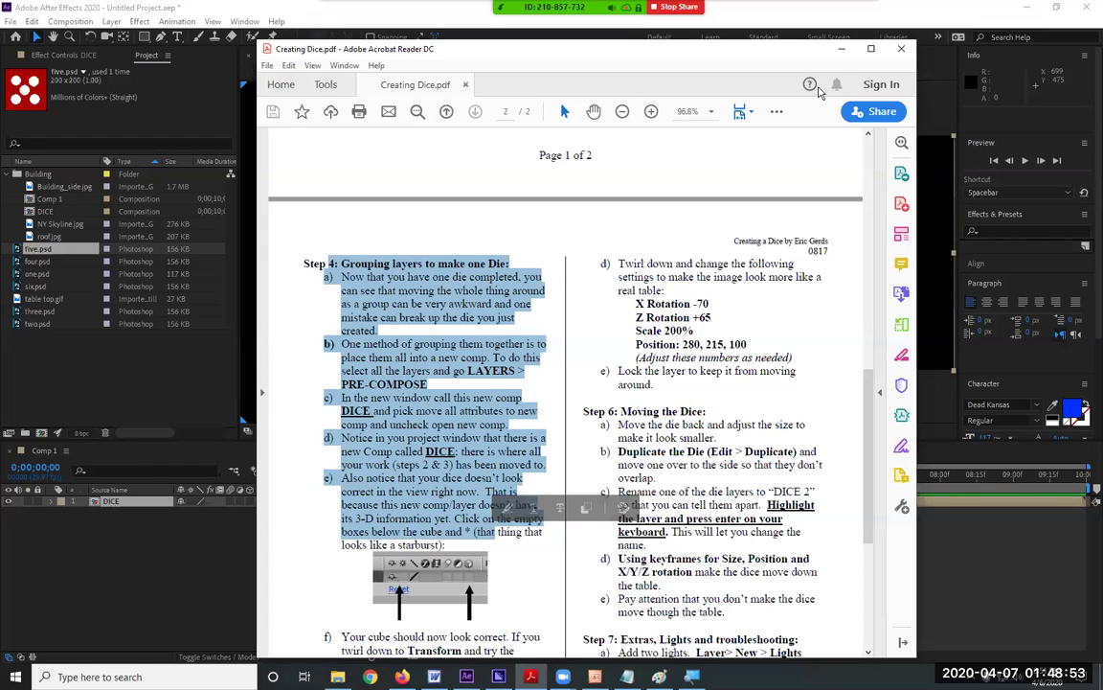
click(841, 48)
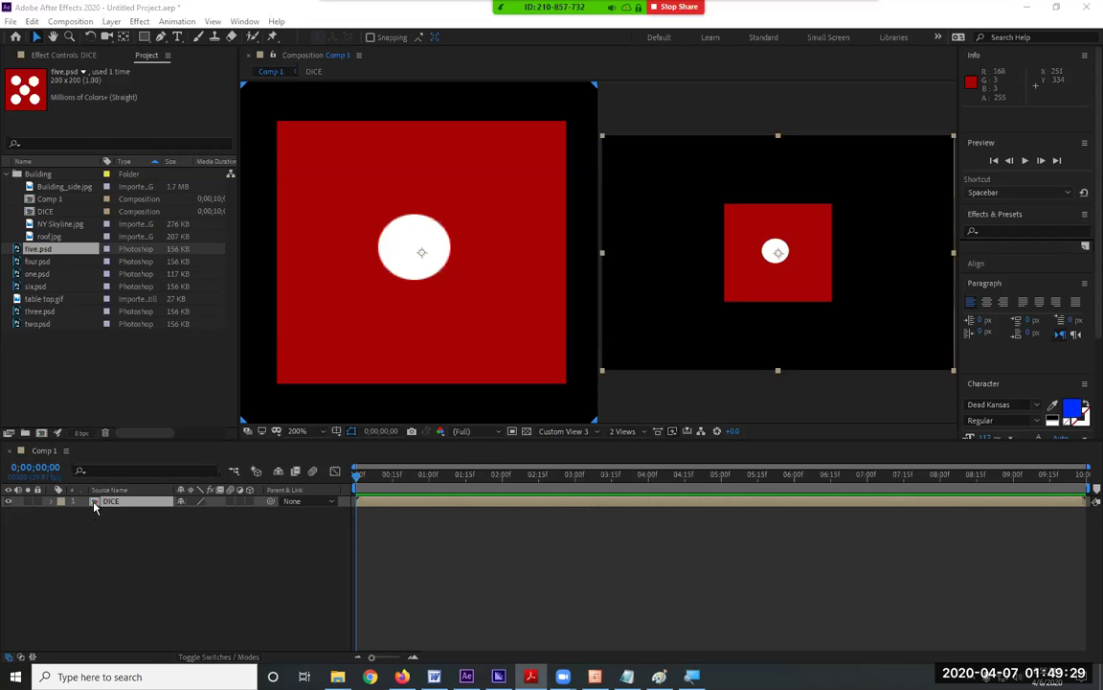
- Make the DICE layer 3D and collapse its transformations, viewing it in Custom View 1
click(250, 502)
click(250, 501)
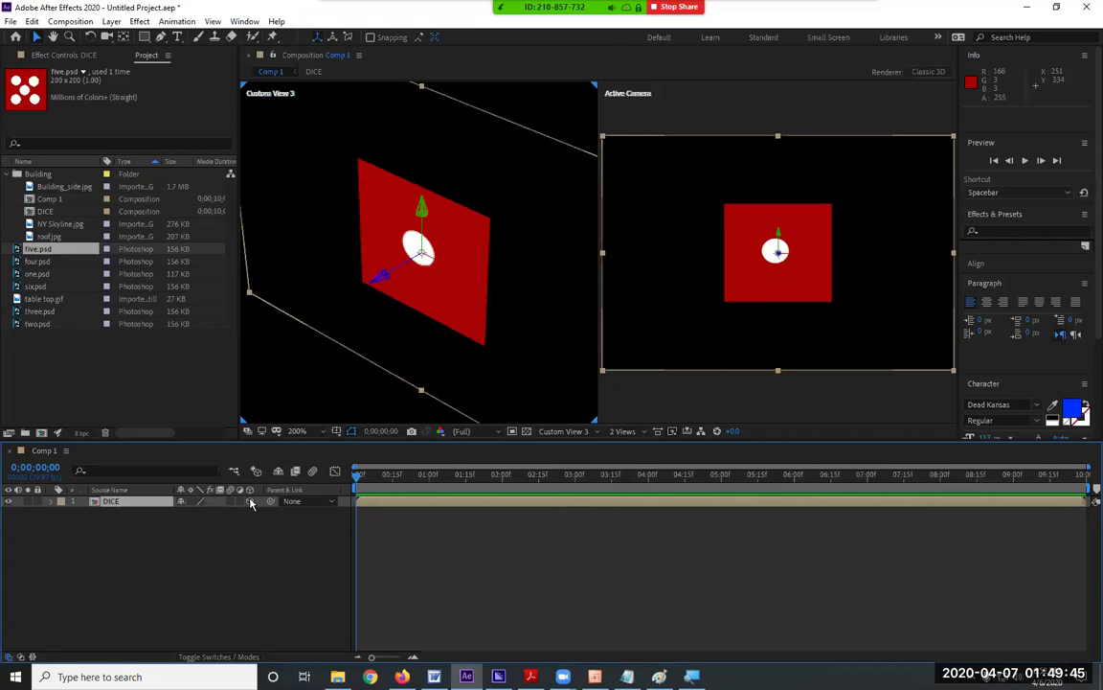
click(563, 432)
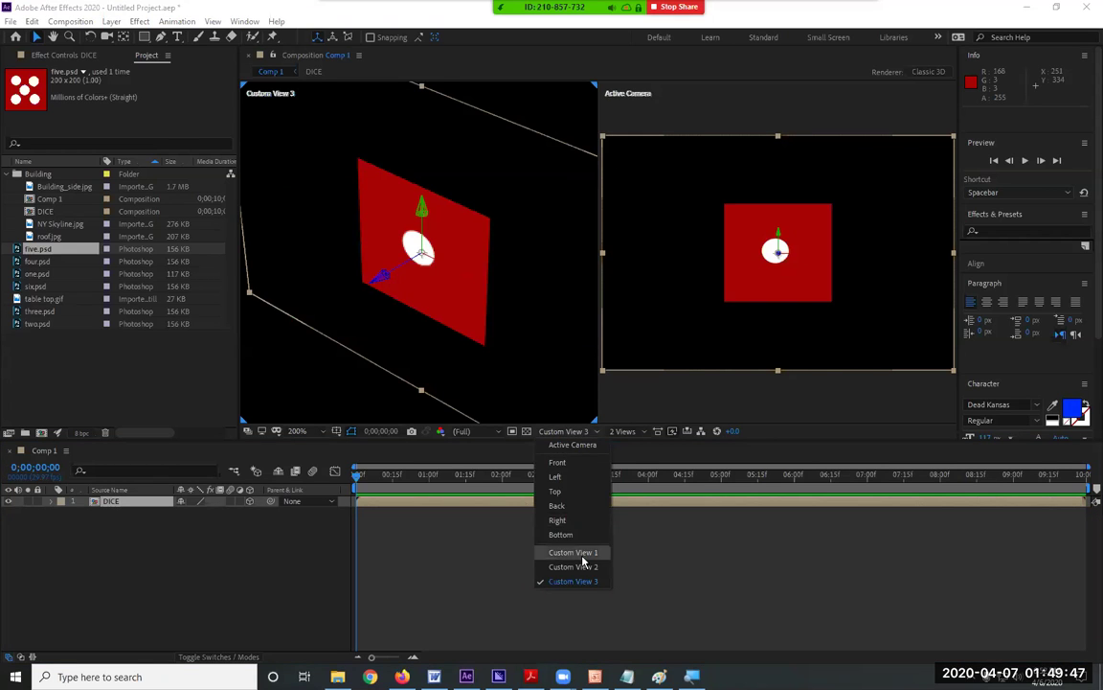
click(575, 552)
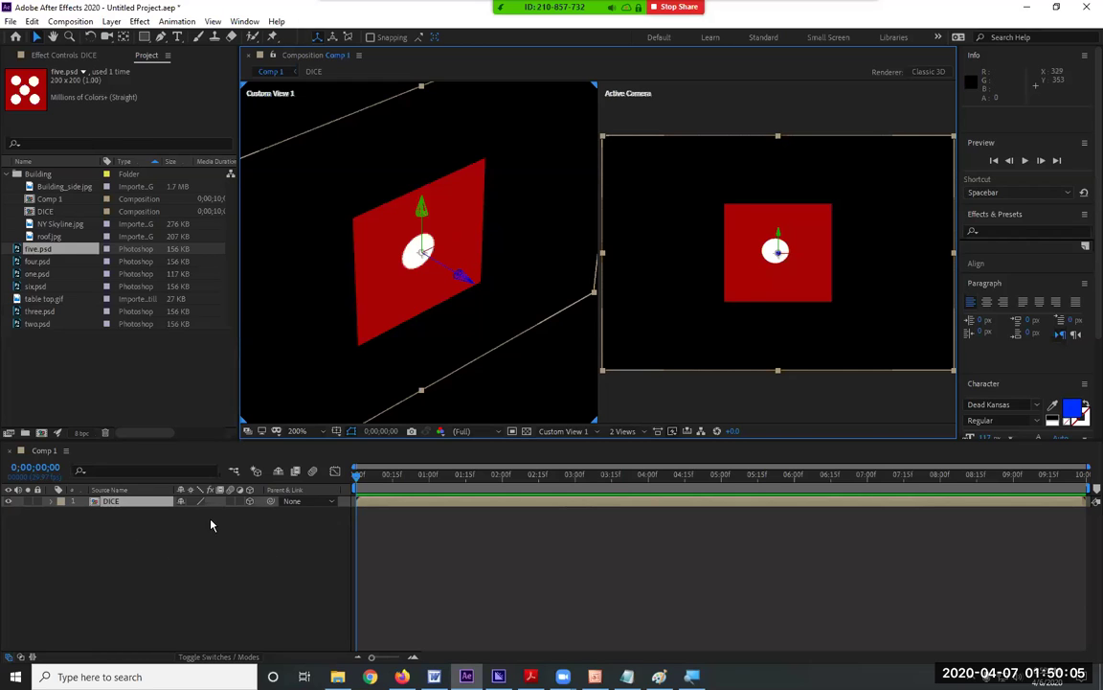
click(134, 505)
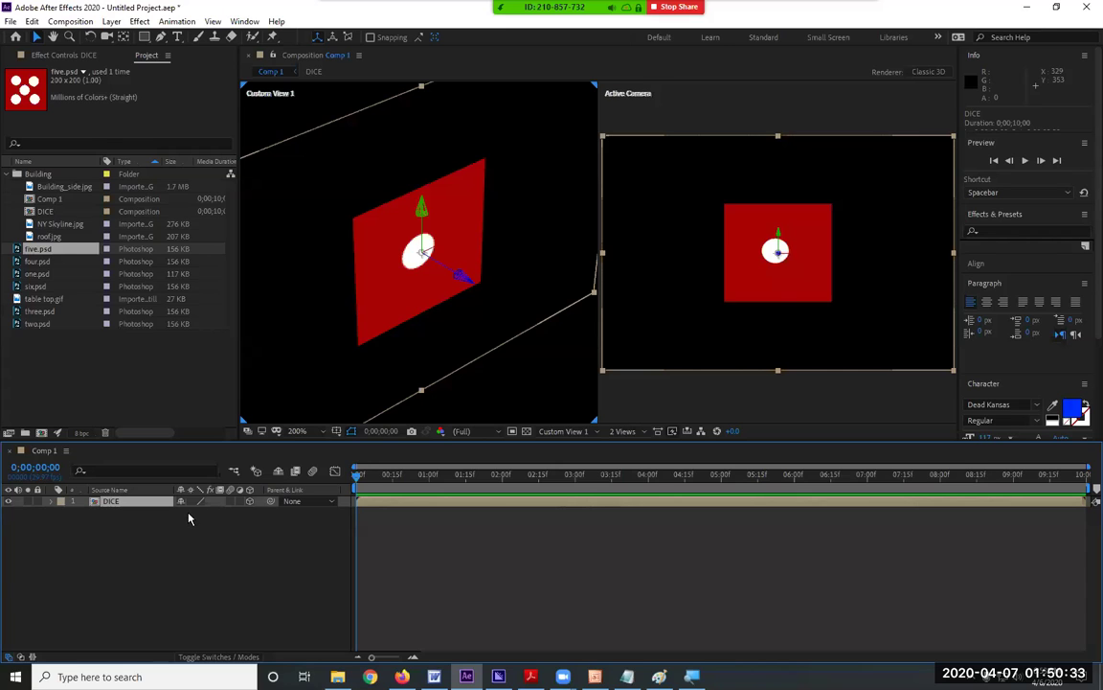
click(190, 502)
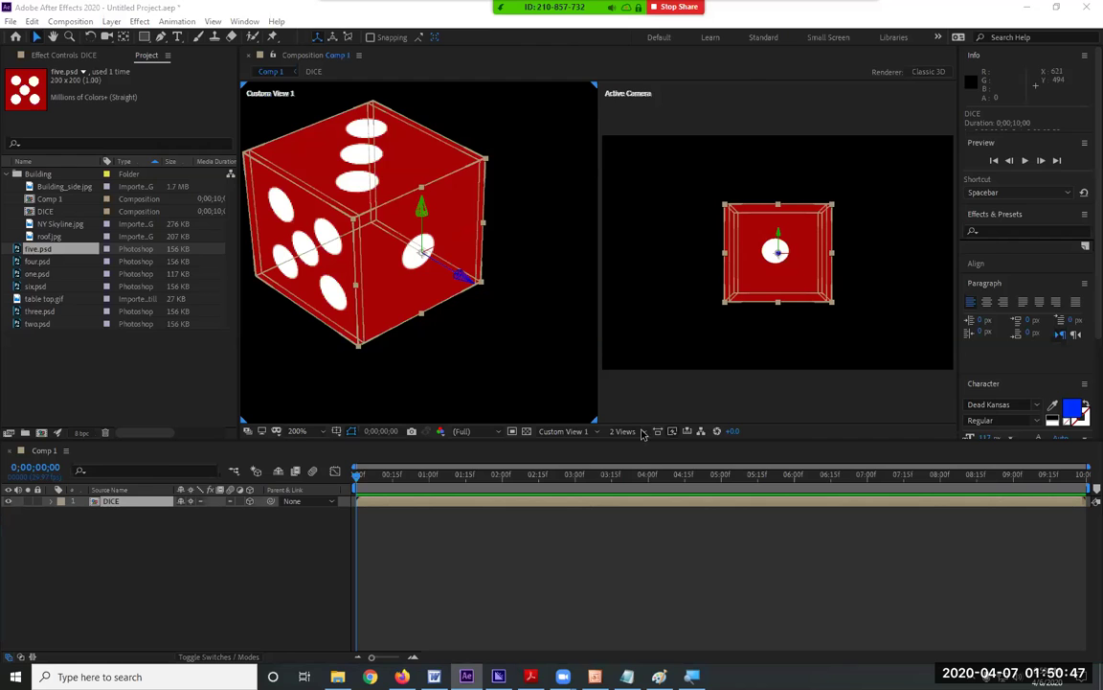
- Read the remaining Step 4 instructions on Transform, Reset and the anchor point in Creating Dice.pdf, and return to After Effects
key(alt+Tab)
scroll(598, 457, down, 5)
click(539, 414)
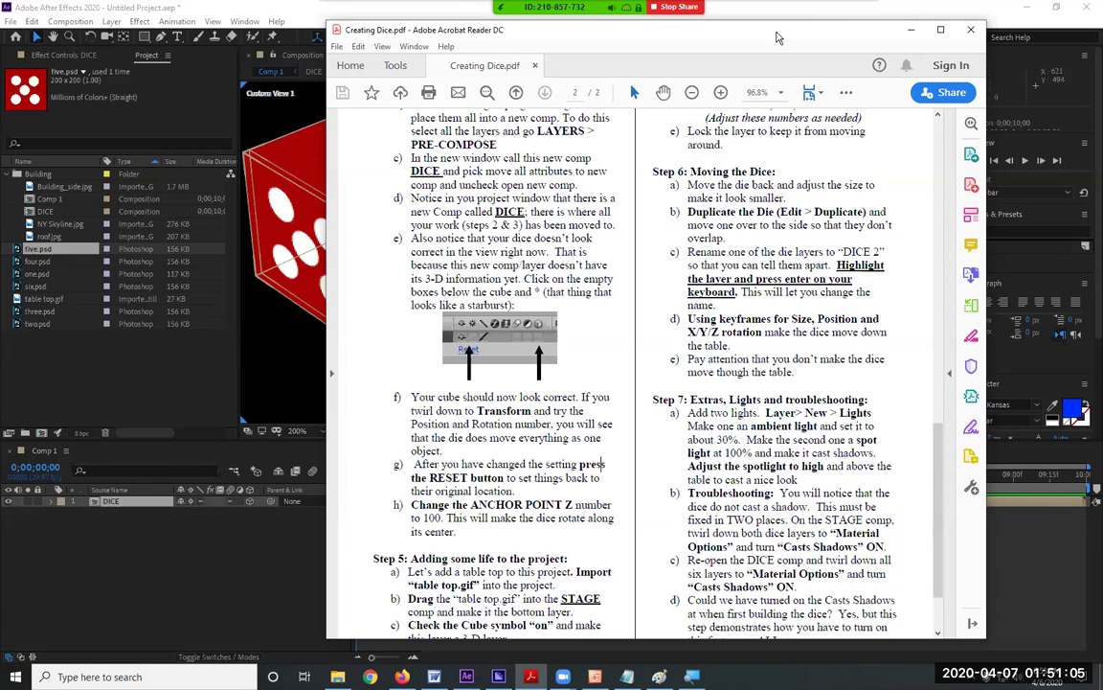
click(911, 30)
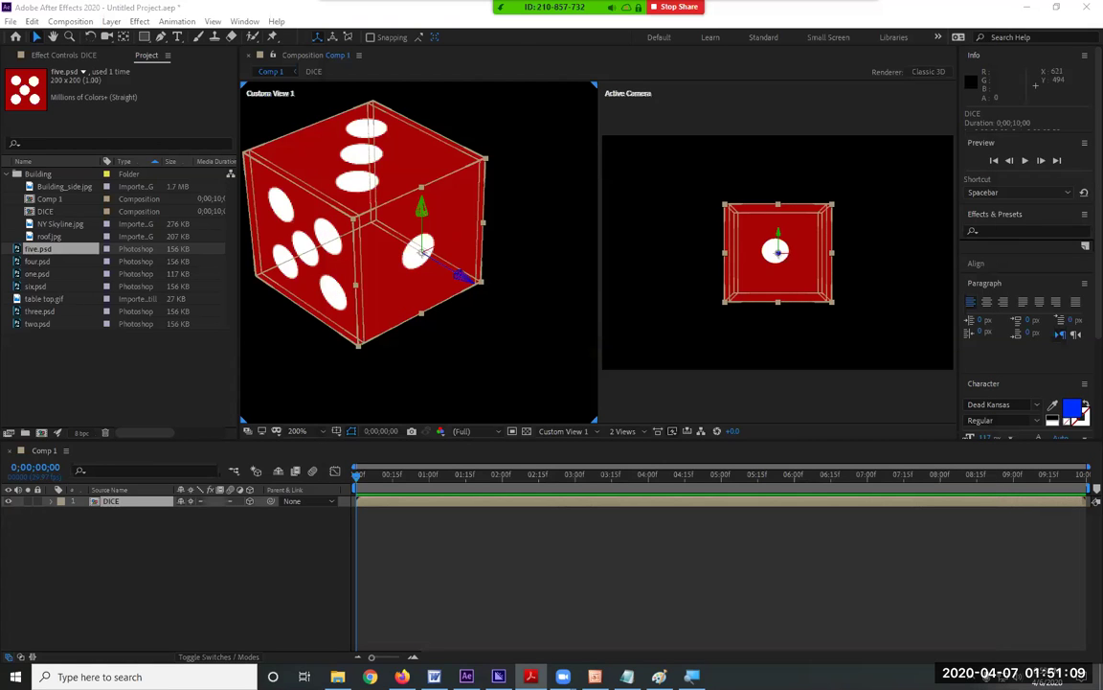
- Try moving the whole DICE layer as one object in the Custom View 1 view, and undo the move
click(297, 431)
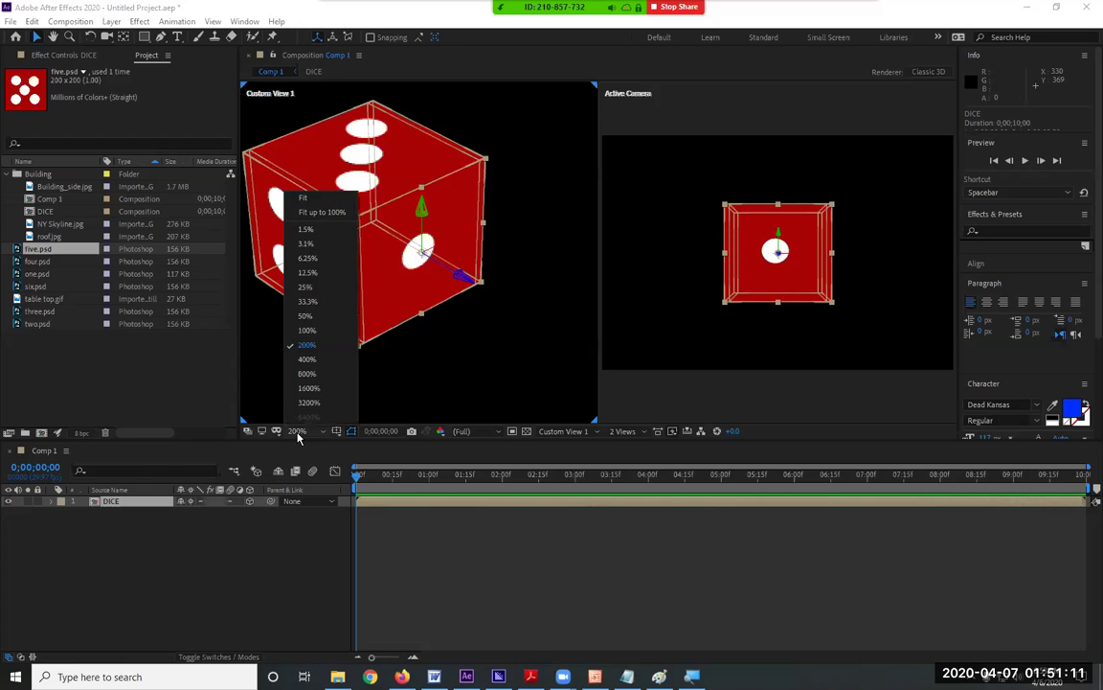
click(334, 213)
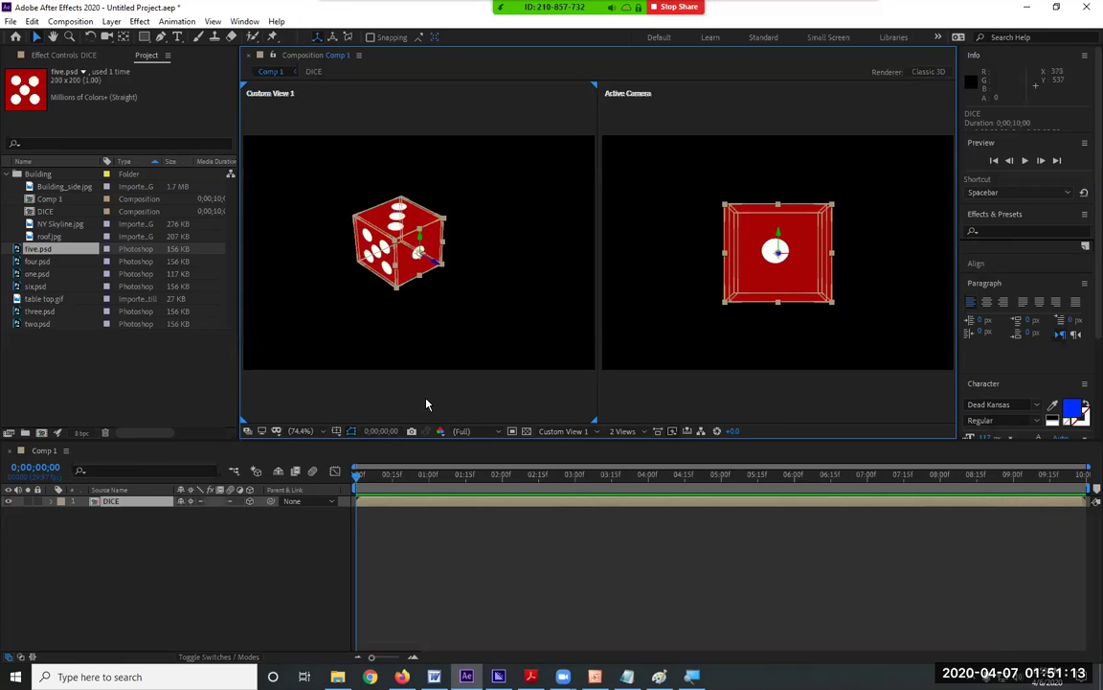
click(427, 404)
click(400, 275)
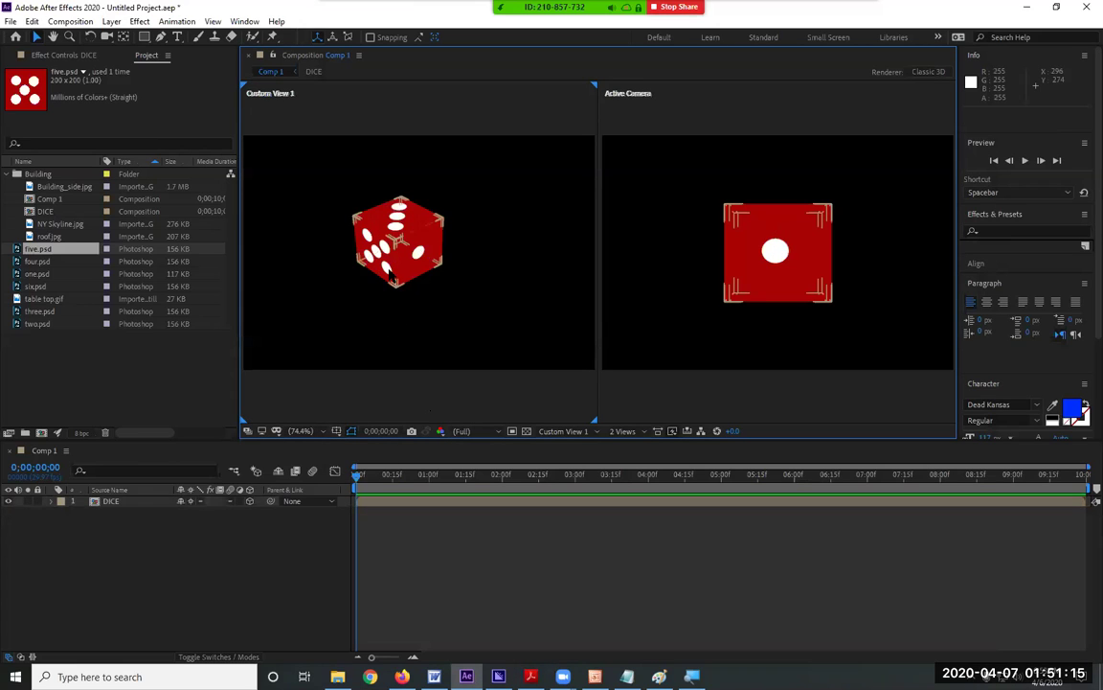
click(439, 290)
click(372, 249)
click(381, 247)
drag(381, 247, 437, 219)
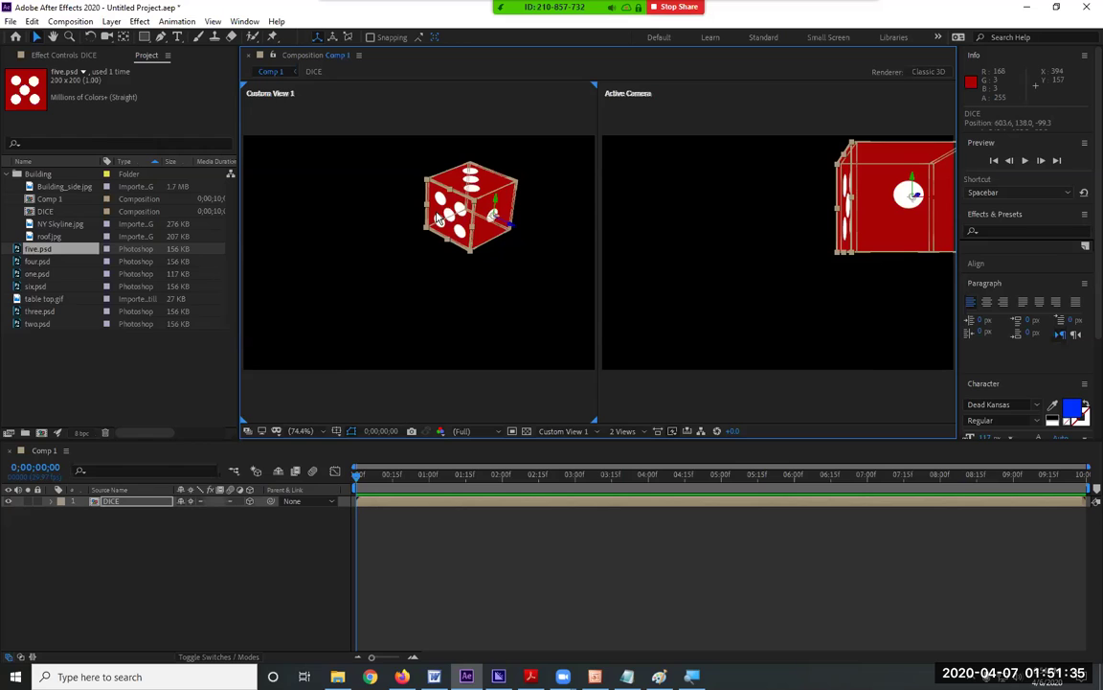
key(ctrl+z)
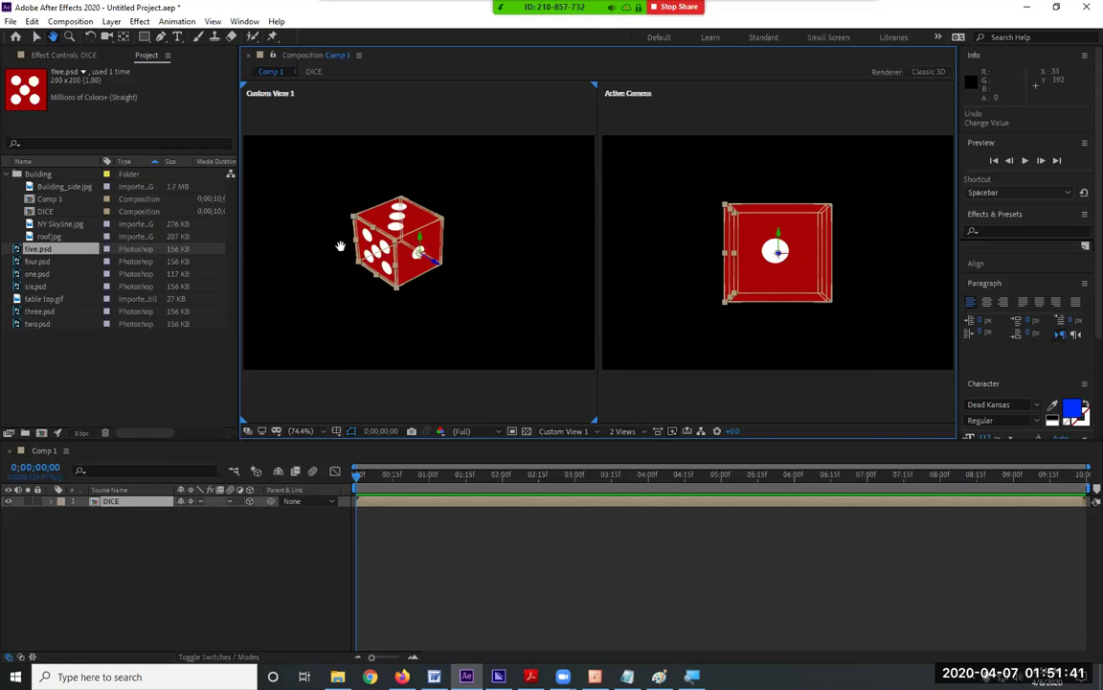
drag(402, 247, 288, 316)
drag(381, 271, 524, 219)
key(ctrl+alt+shift+backslash)
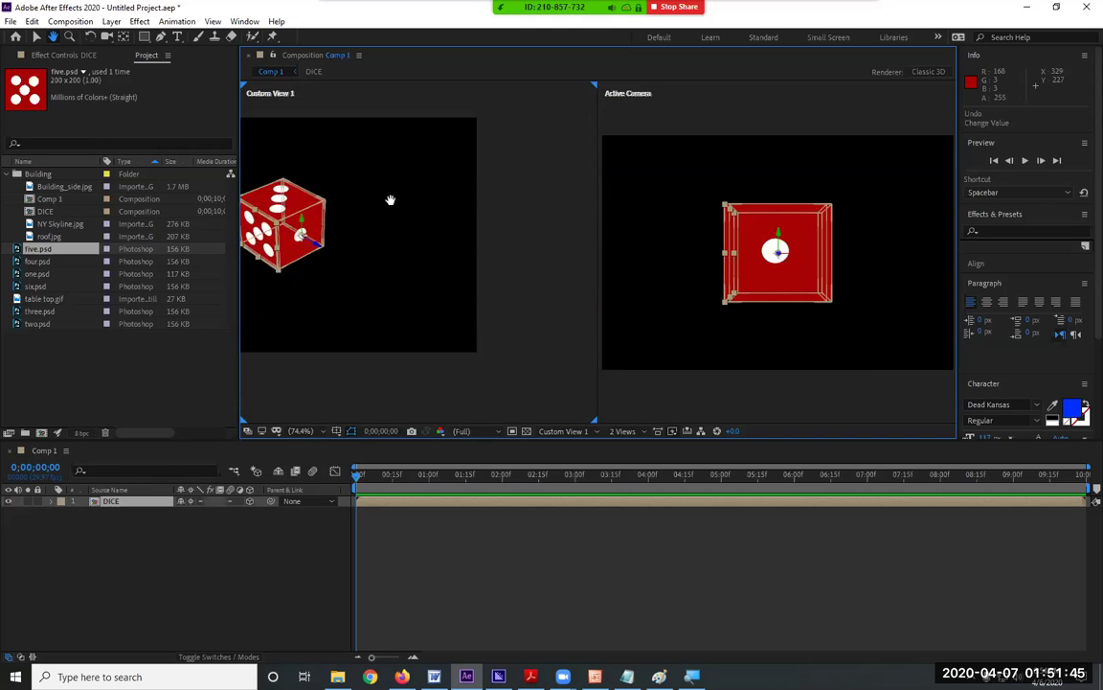
scroll(409, 271, up, 7)
drag(313, 214, 491, 221)
scroll(365, 219, down, 7)
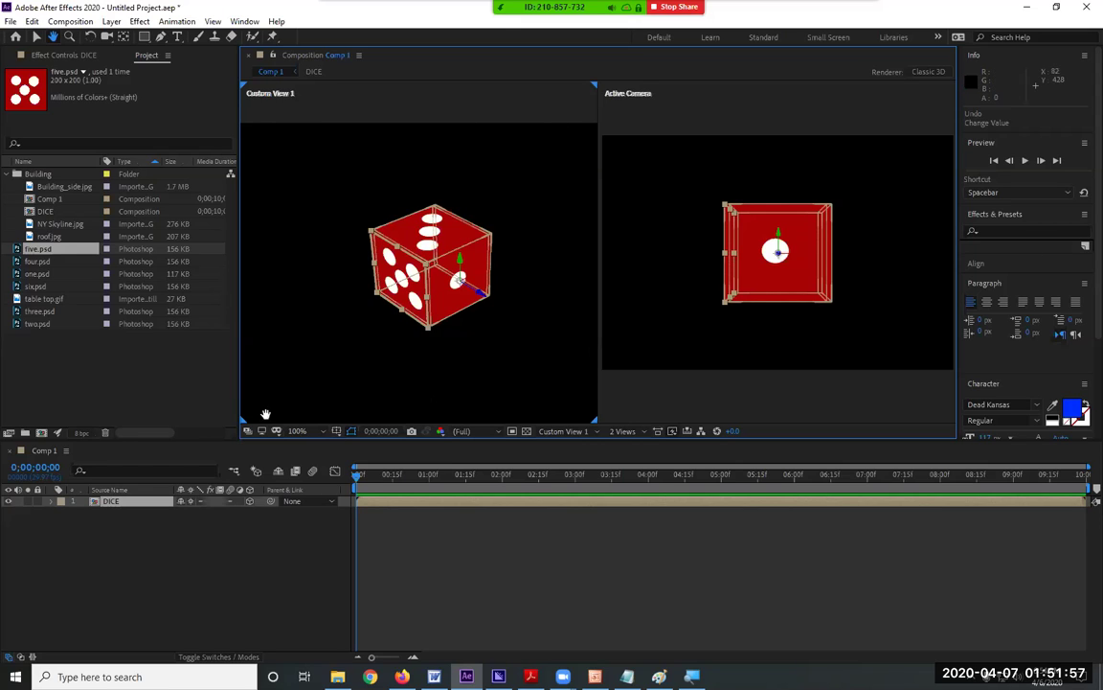
- Fit the composition in the Custom View 1 viewer and review the Unified, Orbit, Track XY and Track Z camera tools
click(299, 431)
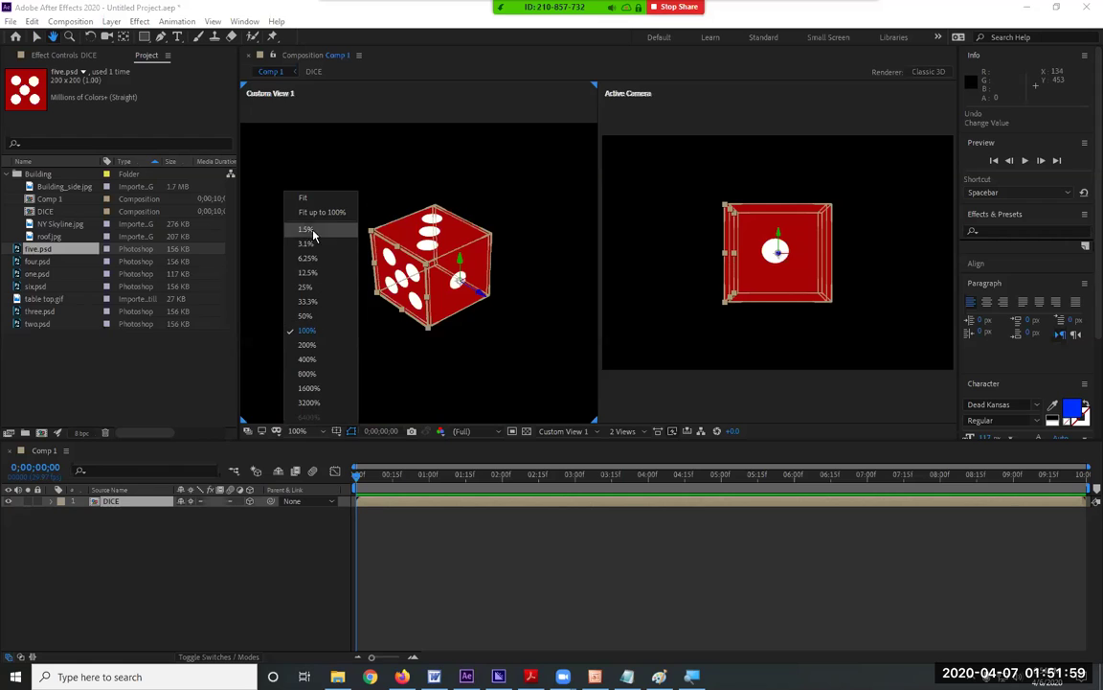
click(305, 197)
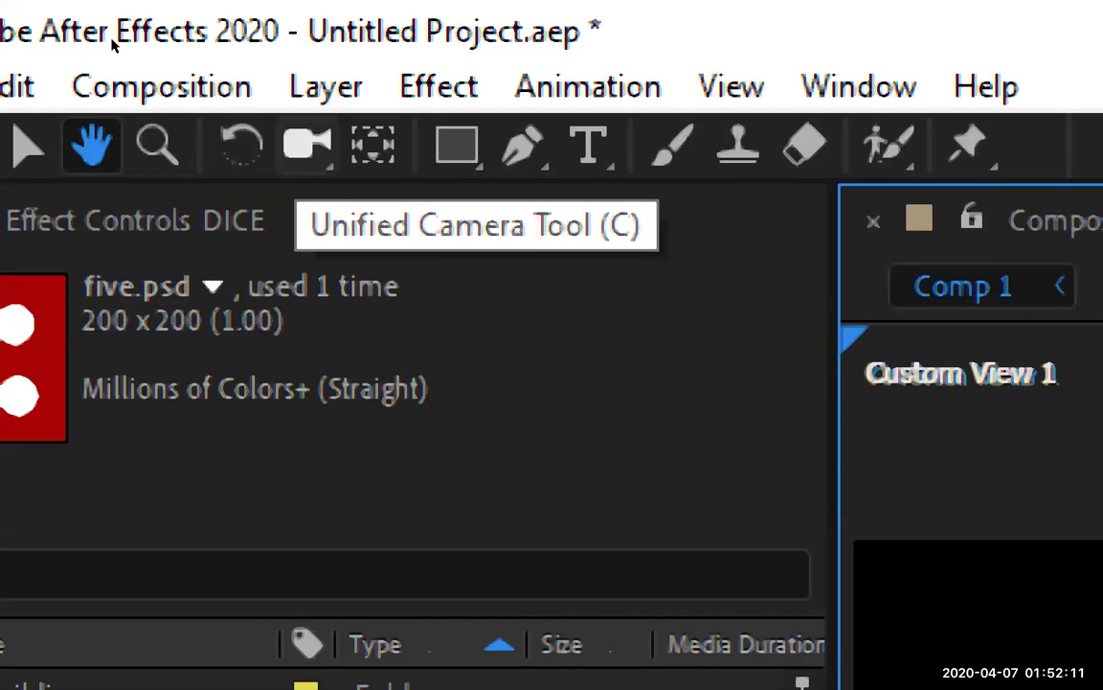
click(306, 144)
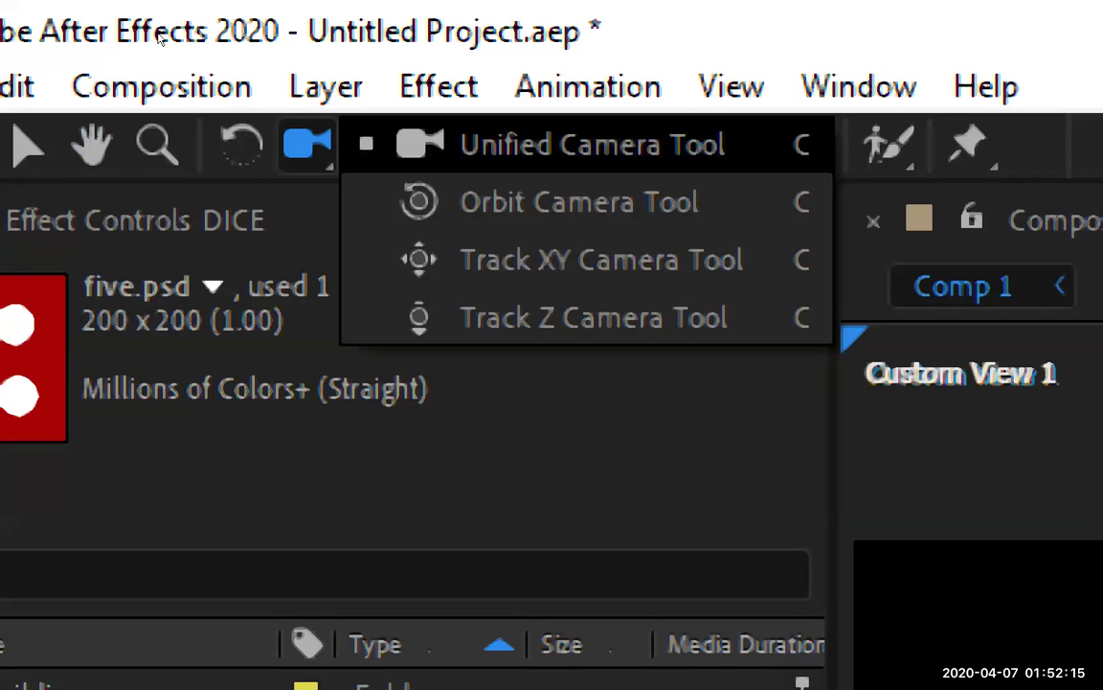
key(Down)
key(Down)
key(Down)
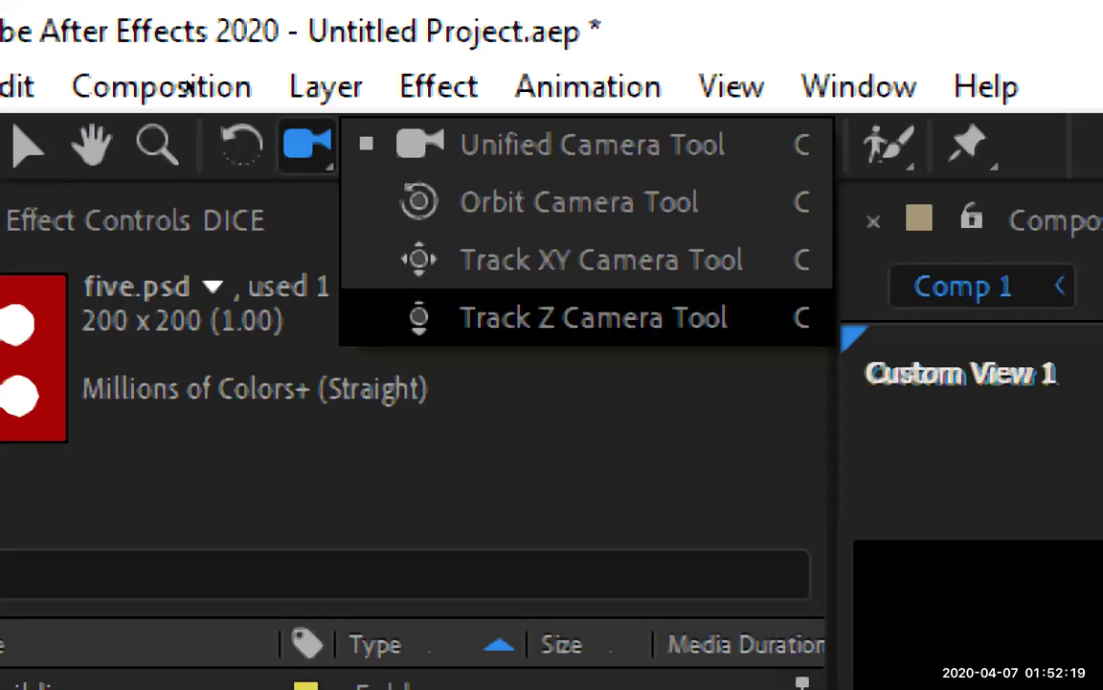
key(Up)
key(Up)
key(Up)
key(Up)
key(Up)
key(Down)
key(Up)
key(Down)
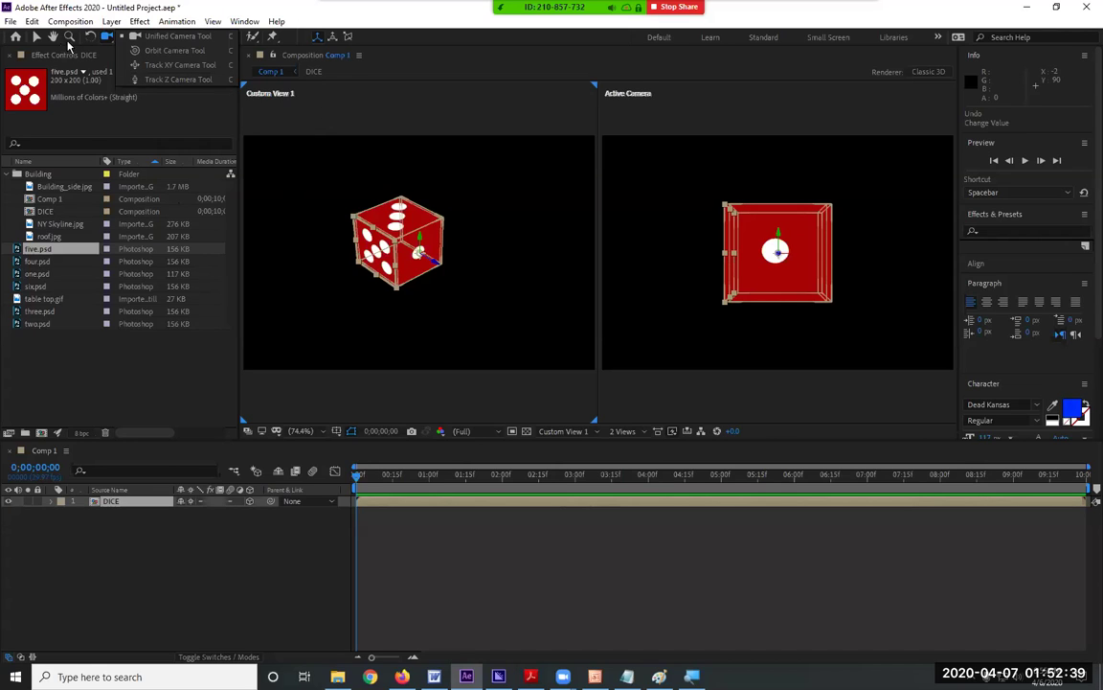
- Dismiss the camera tool choices, bring the project's file list back into view and deselect the DICE layer
click(110, 40)
click(109, 53)
click(109, 43)
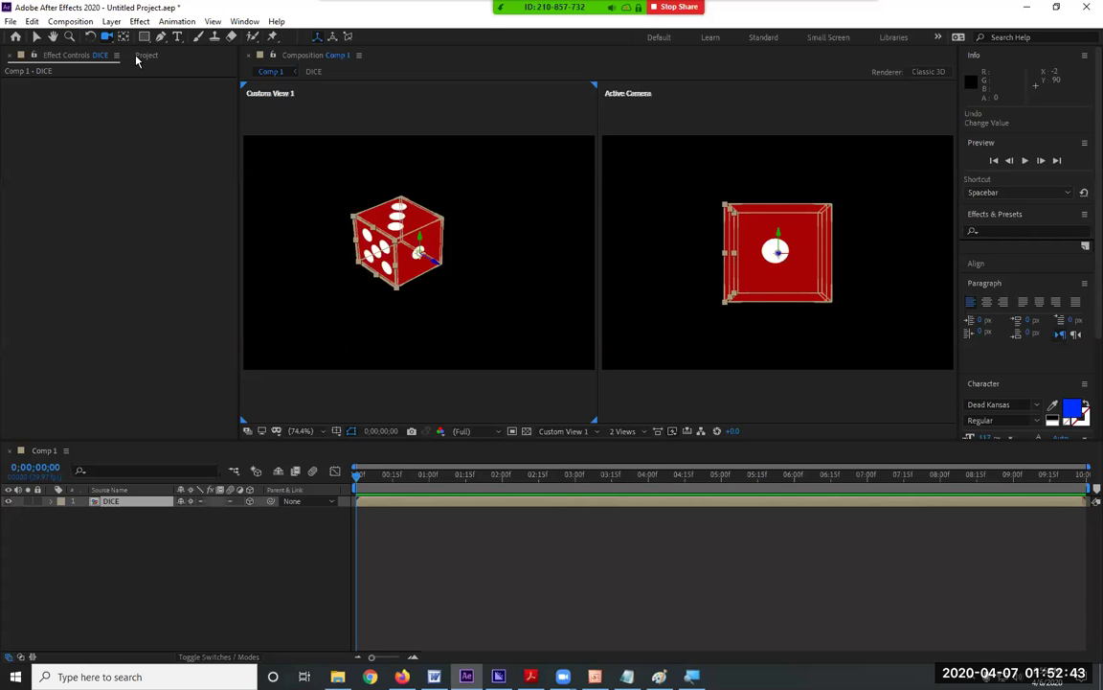
click(144, 55)
click(111, 43)
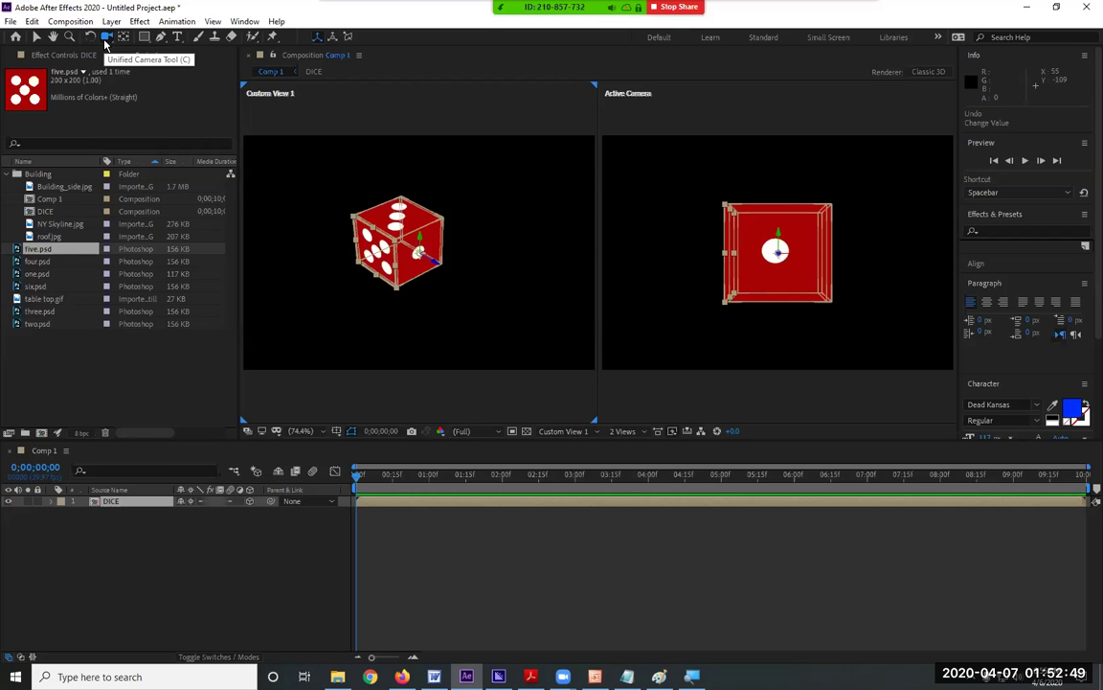
click(153, 553)
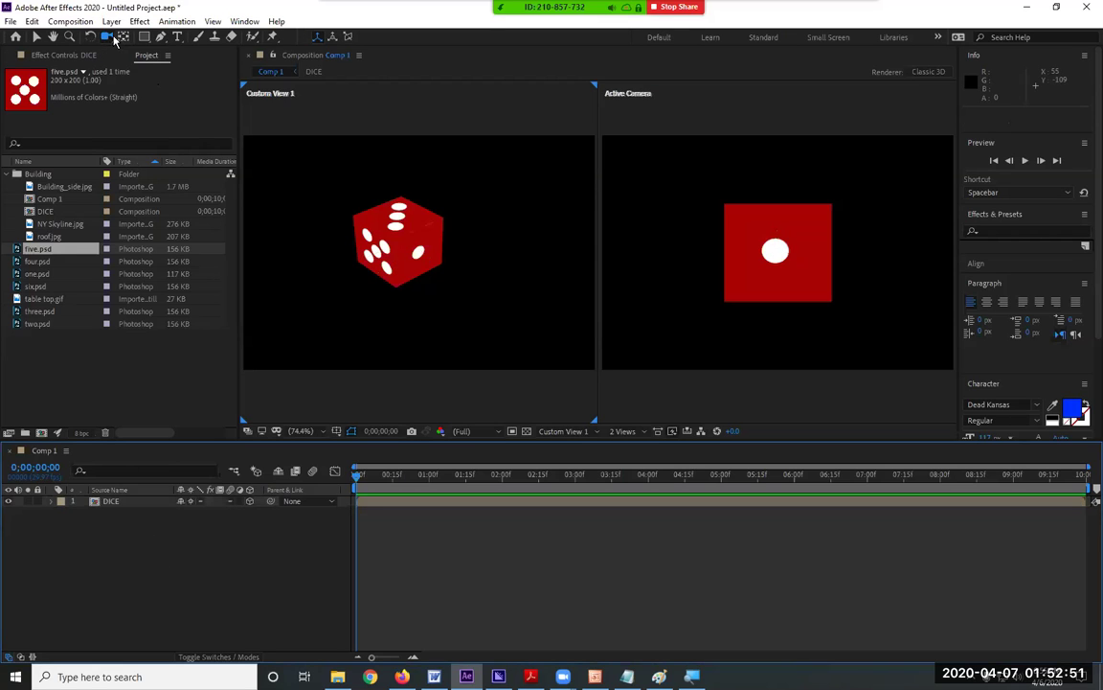
- Move the Custom View 1 camera away from the die and back toward it with the Track Z Camera Tool
drag(114, 40, 196, 82)
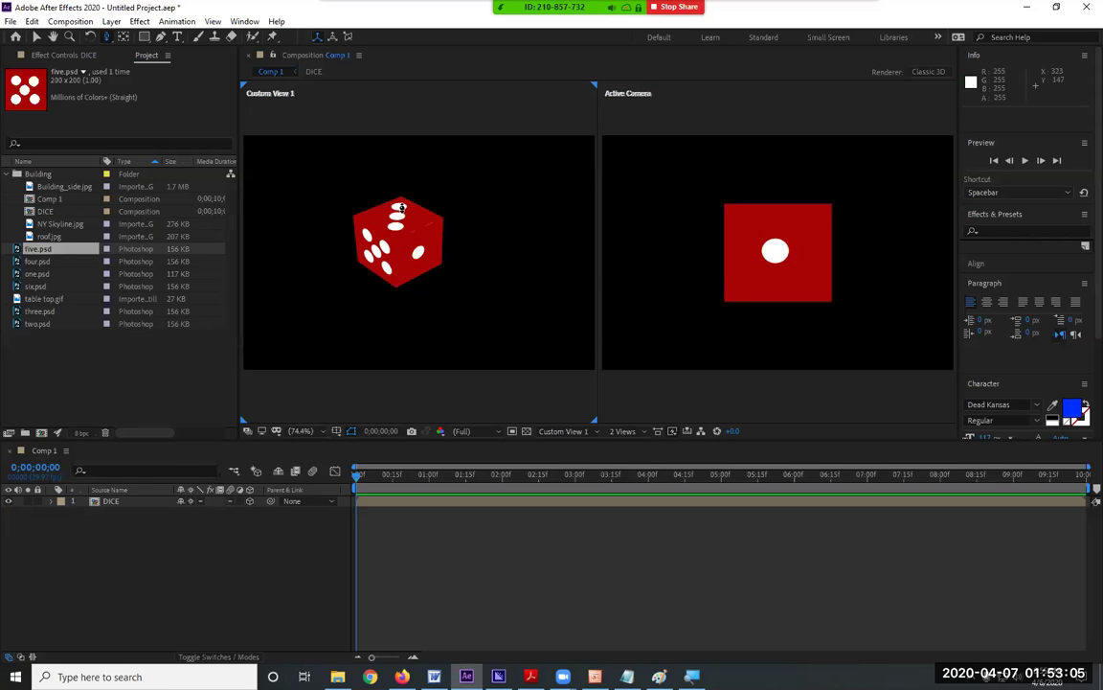
click(107, 35)
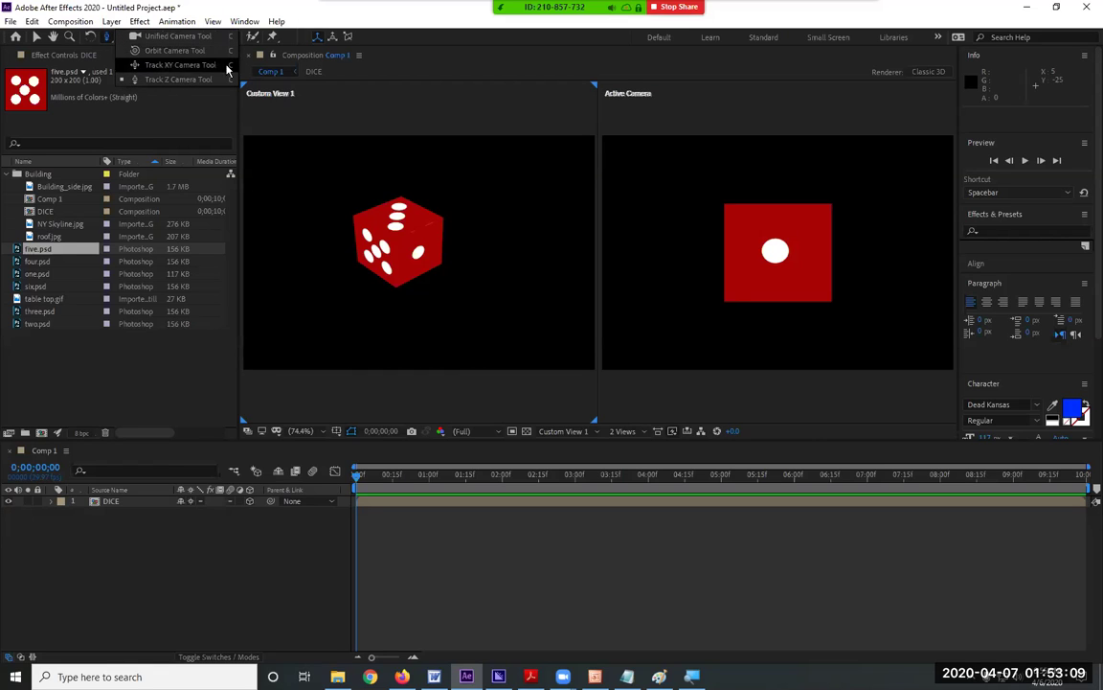
click(176, 79)
drag(401, 148, 480, 389)
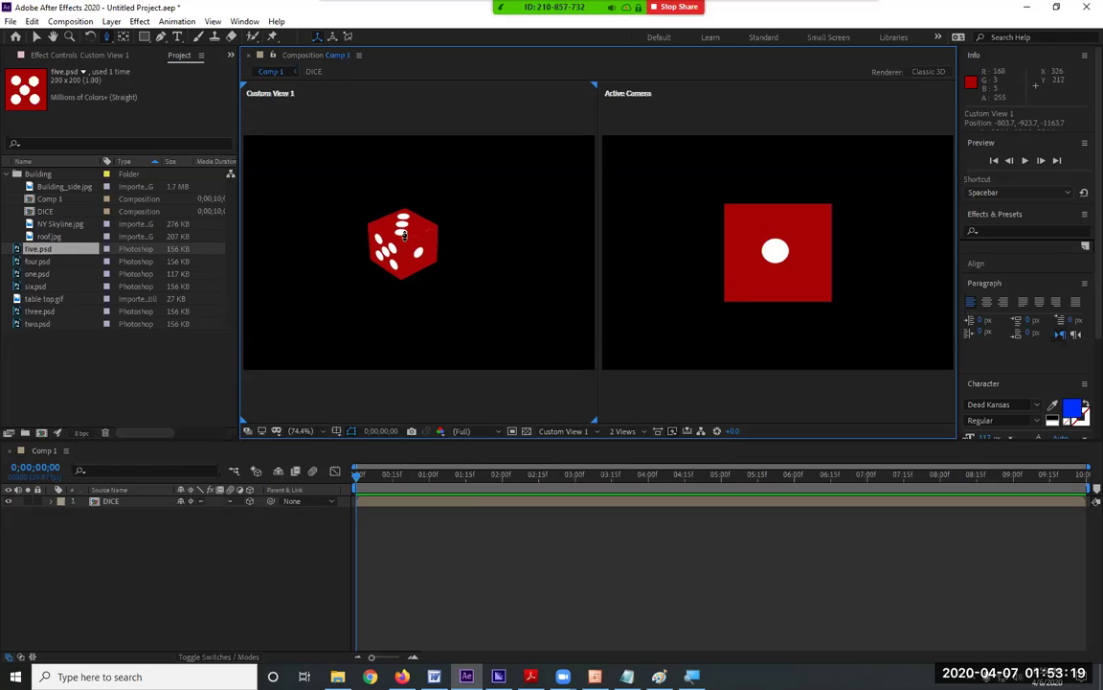
drag(404, 234, 411, 657)
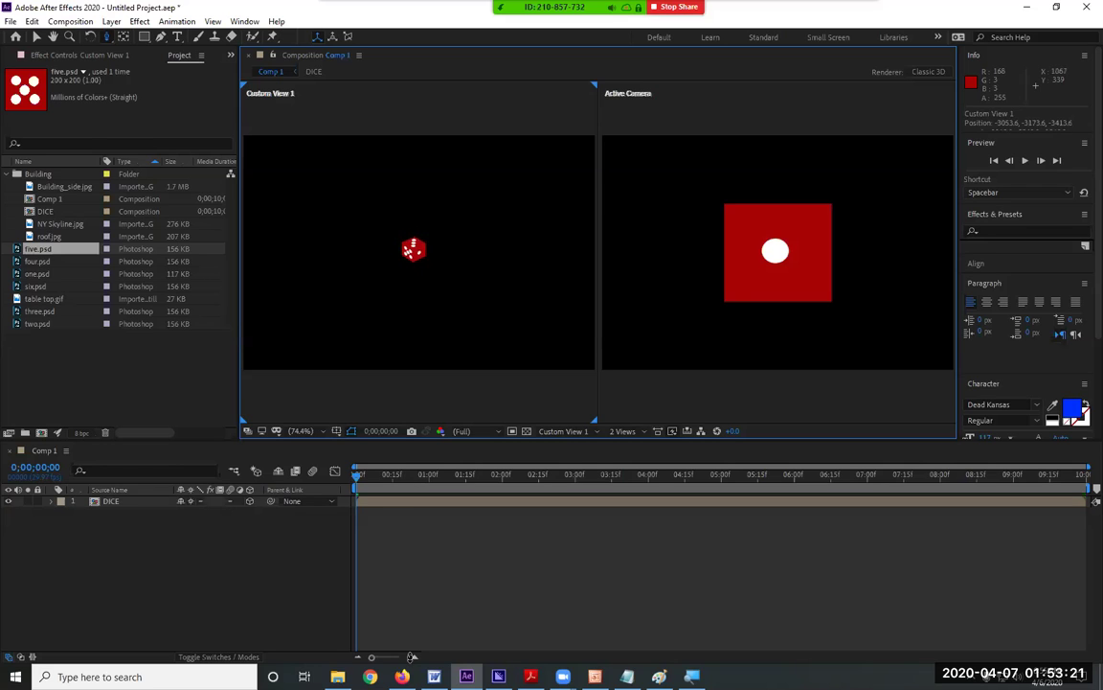
drag(397, 317, 392, 235)
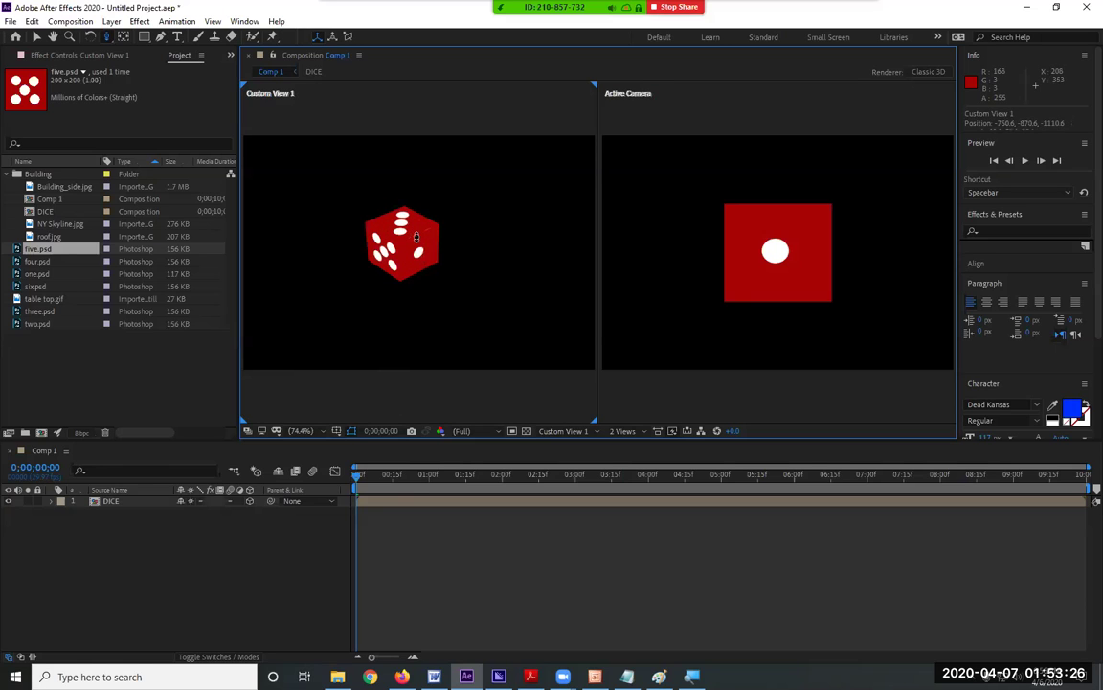
- Pan Custom View 1 vertically and horizontally around the die with the Track XY Camera Tool
click(109, 37)
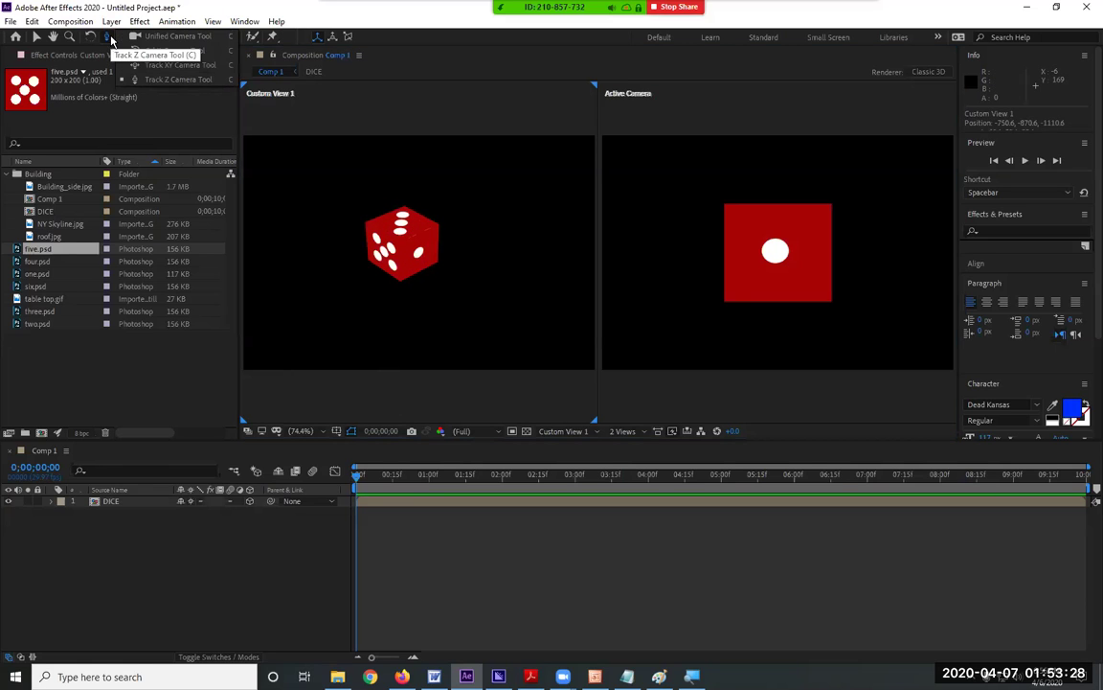
click(157, 67)
drag(388, 251, 388, 226)
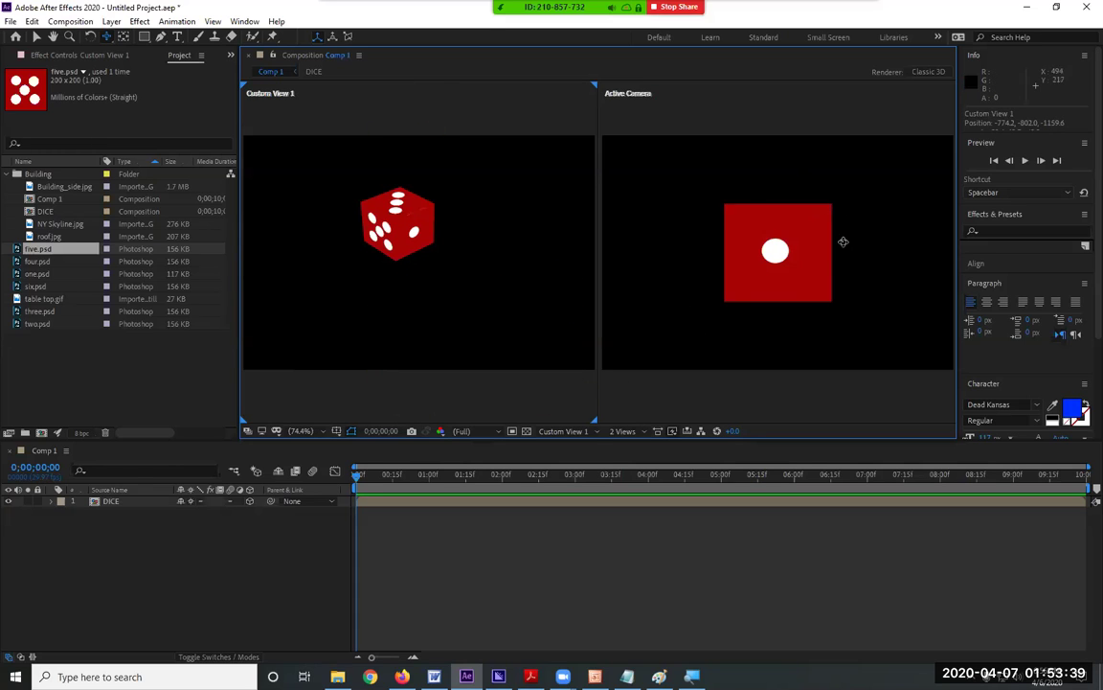
drag(342, 204, 406, 222)
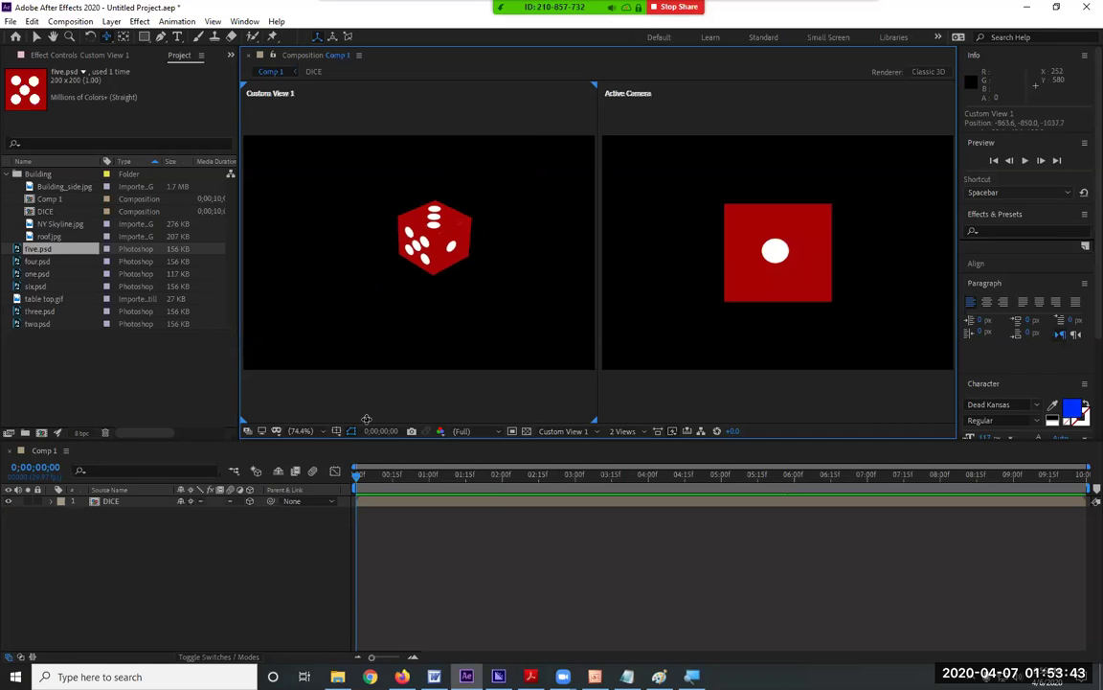
- Try different magnifications of Custom View 1, ending at 50%, to compare viewer zoom with camera movement
click(299, 431)
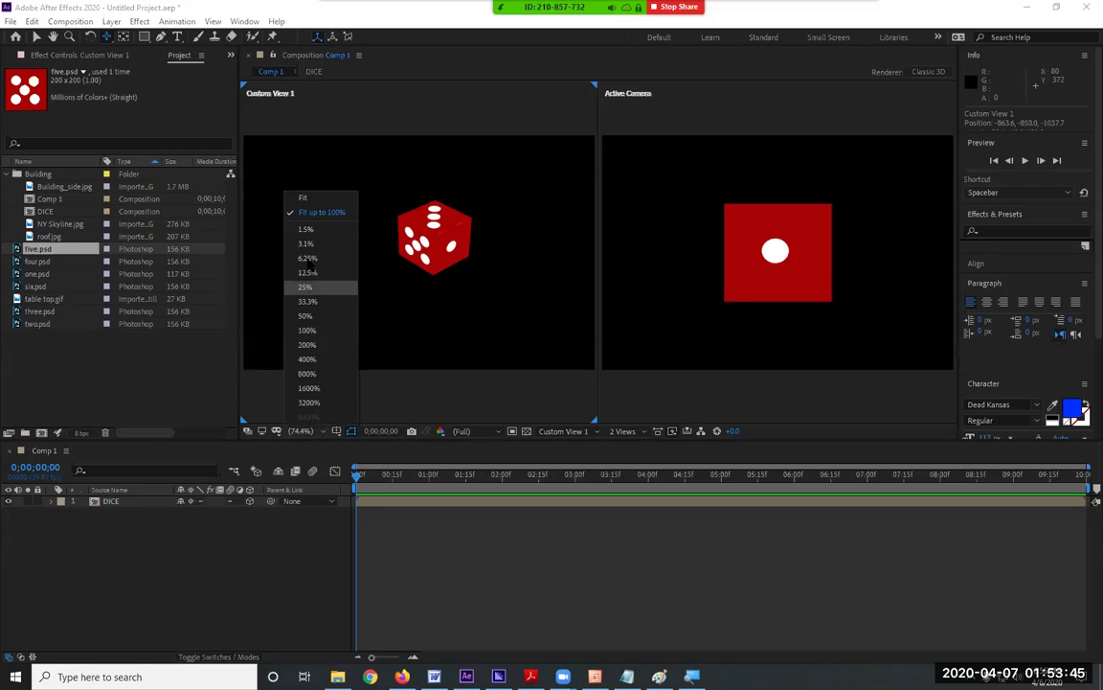
click(333, 200)
scroll(408, 258, down, 2)
scroll(408, 260, up, 3)
scroll(408, 264, down, 1)
scroll(408, 262, down, 1)
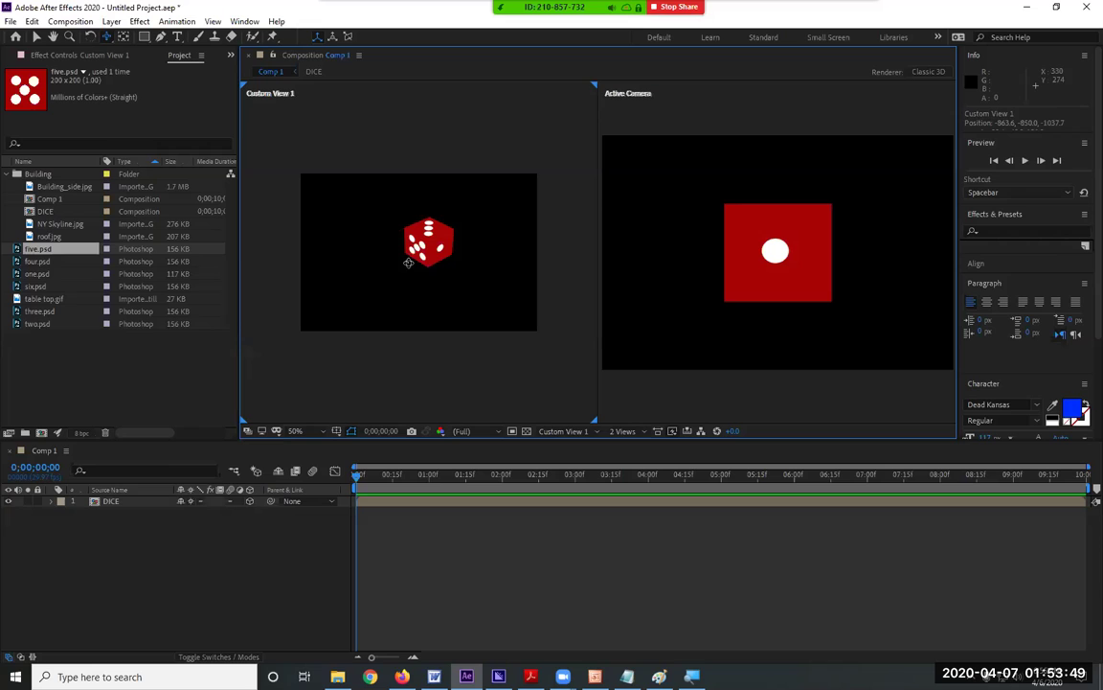
- Orbit Custom View 1 around the die with the Orbit Camera Tool to view its other faces
click(108, 37)
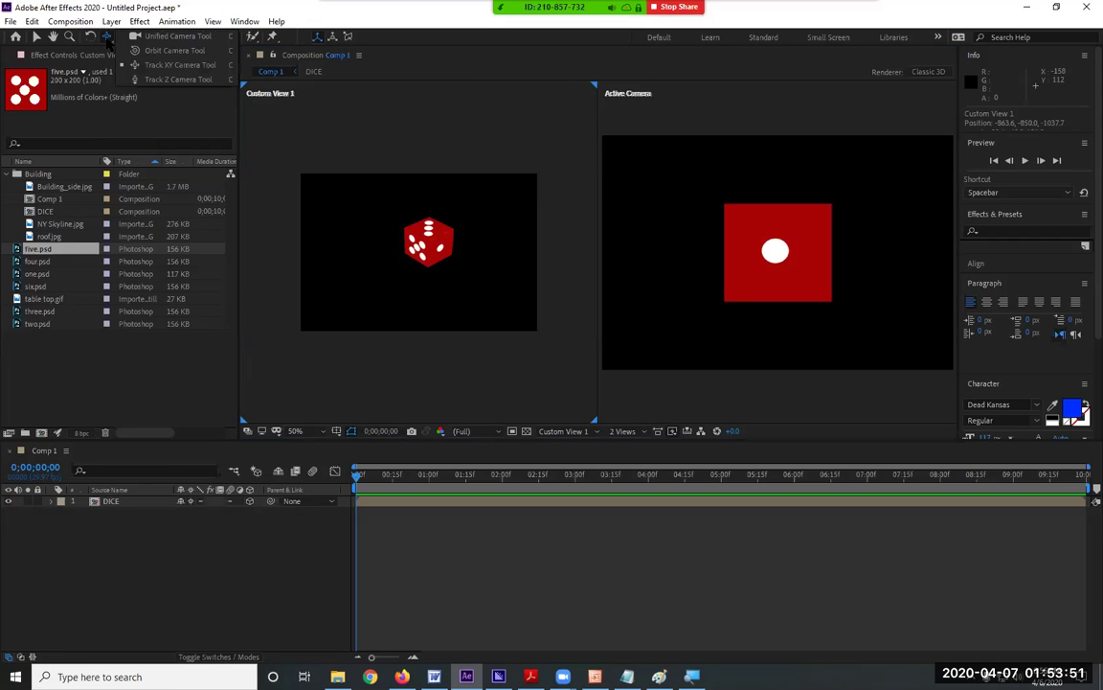
click(183, 50)
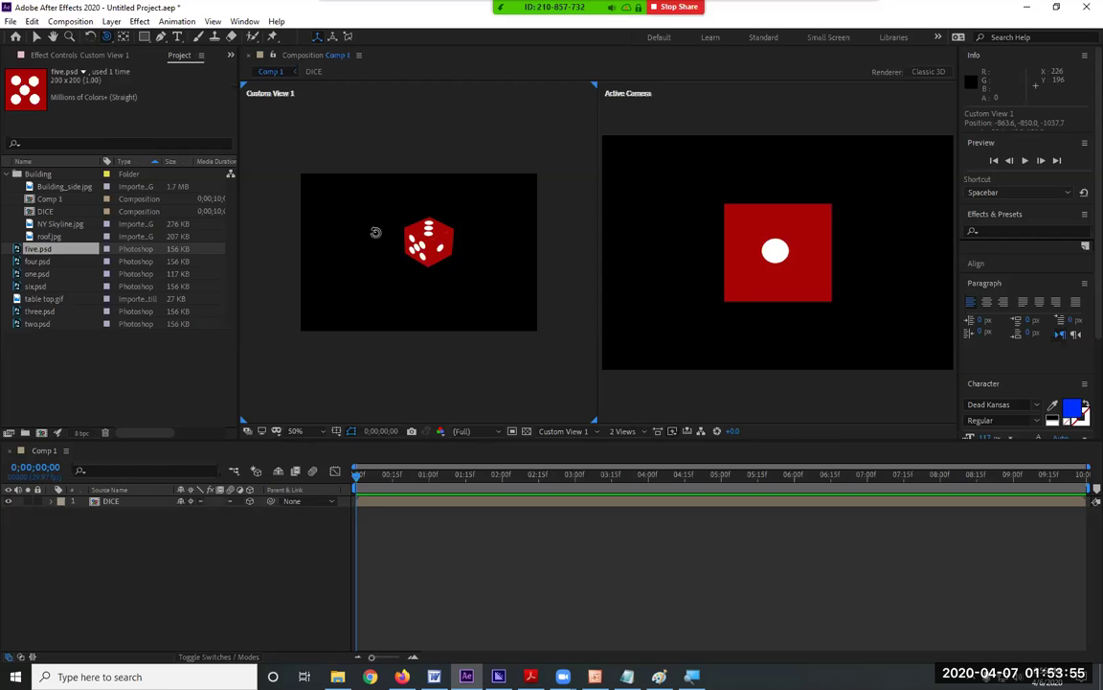
click(416, 272)
drag(415, 272, 261, 98)
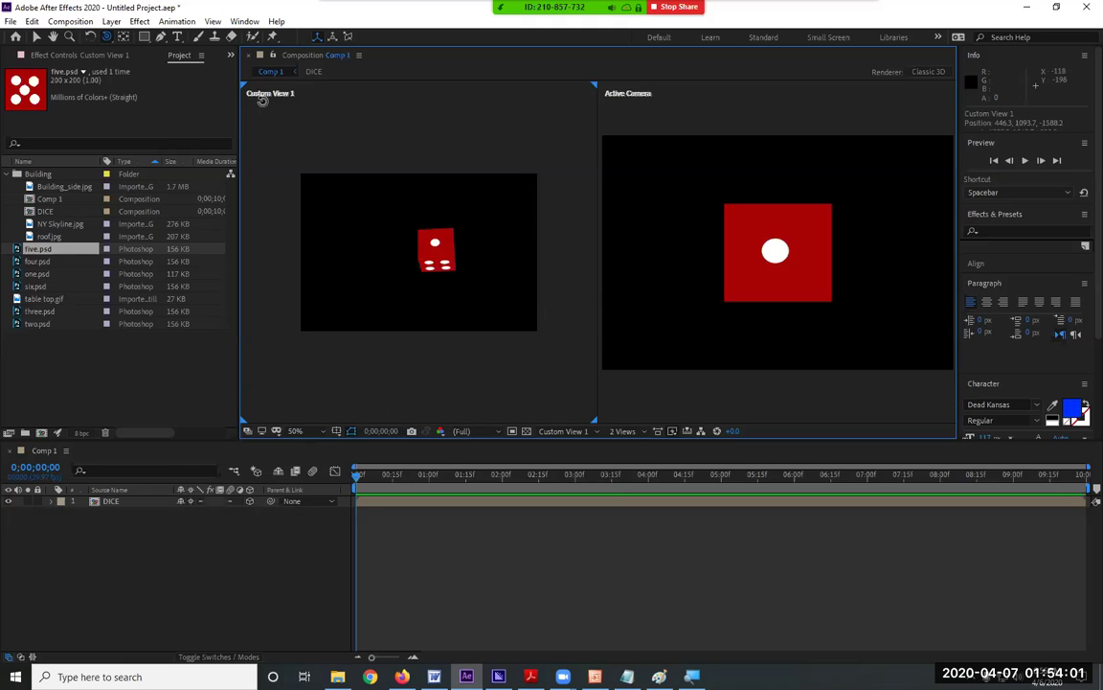
click(564, 431)
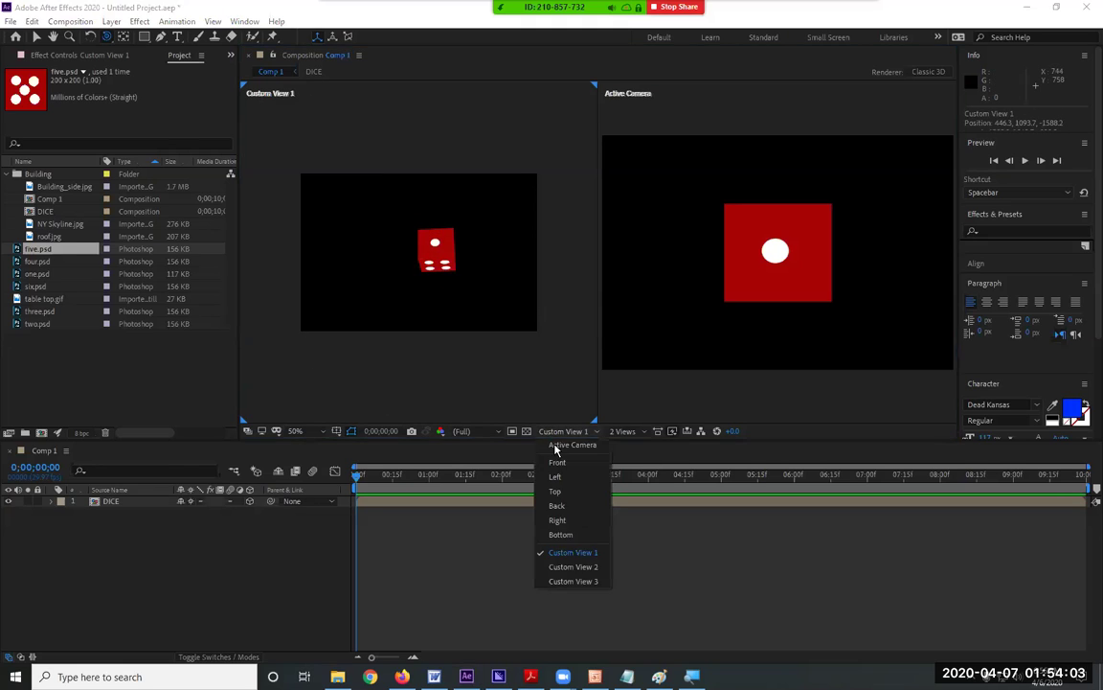
click(414, 314)
drag(397, 266, 534, 267)
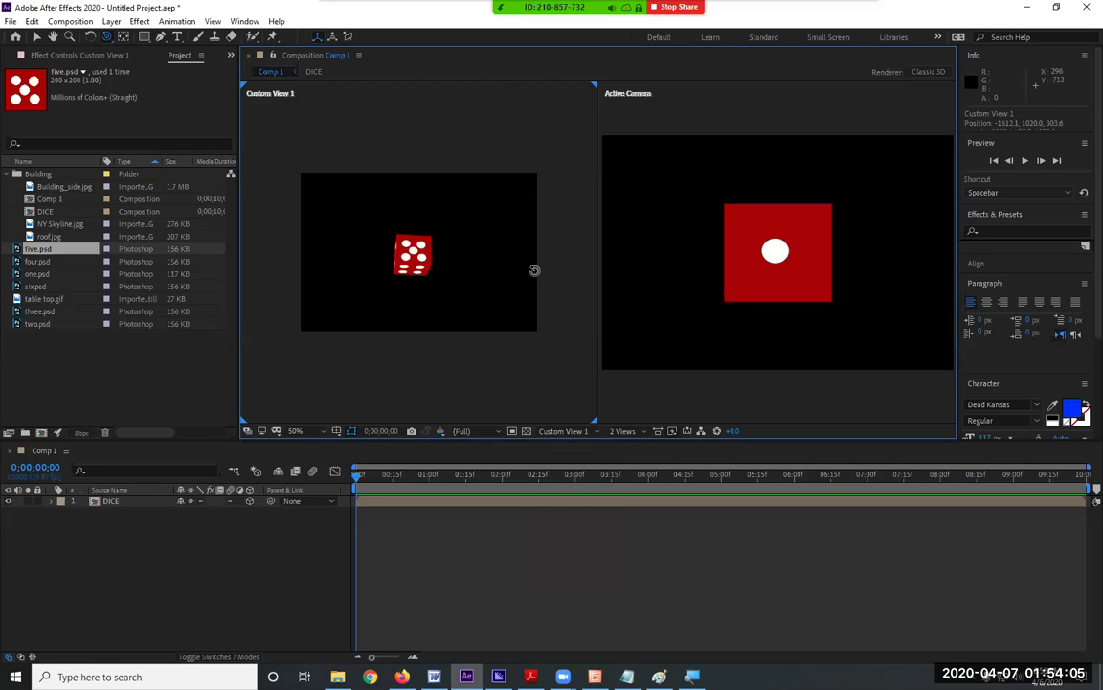
- Enlarge Custom View 1 to 100% and keep orbiting to examine the die from above and below
drag(376, 225, 440, 242)
scroll(394, 285, up, 2)
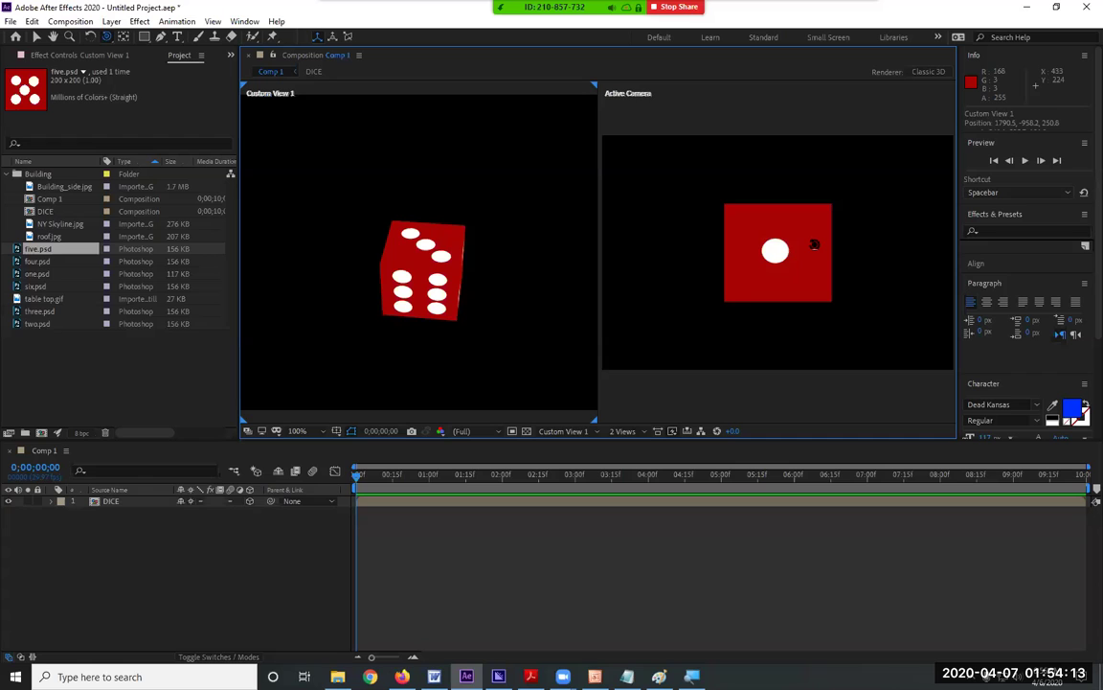
drag(410, 304, 485, 199)
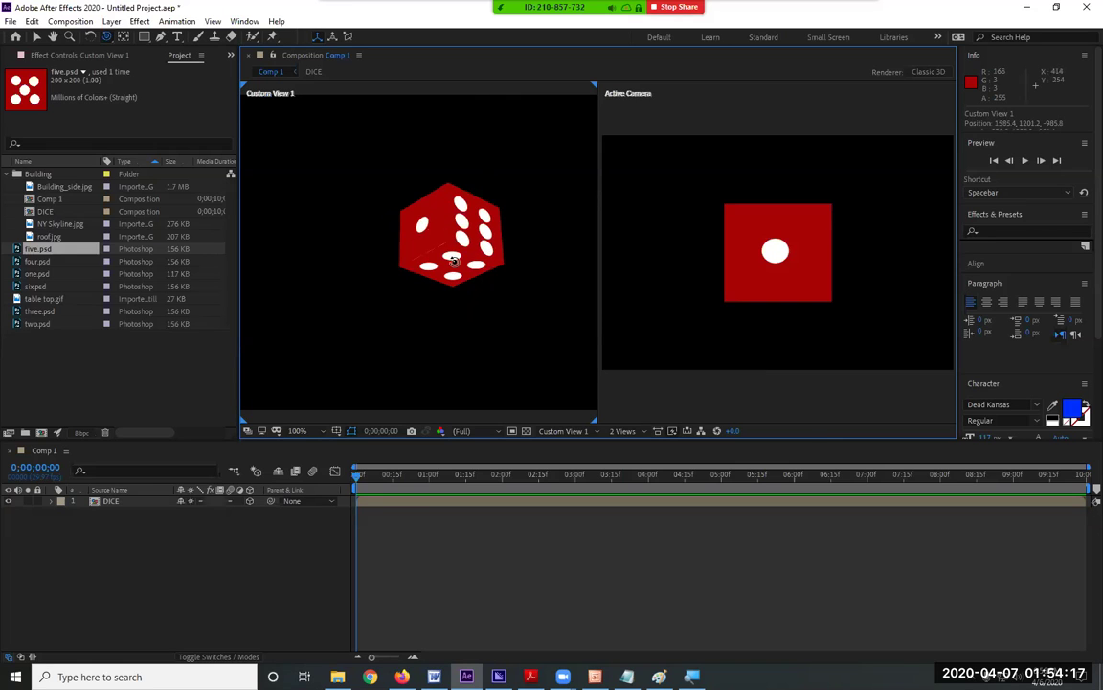
drag(412, 228, 365, 177)
drag(366, 227, 458, 142)
drag(370, 270, 369, 230)
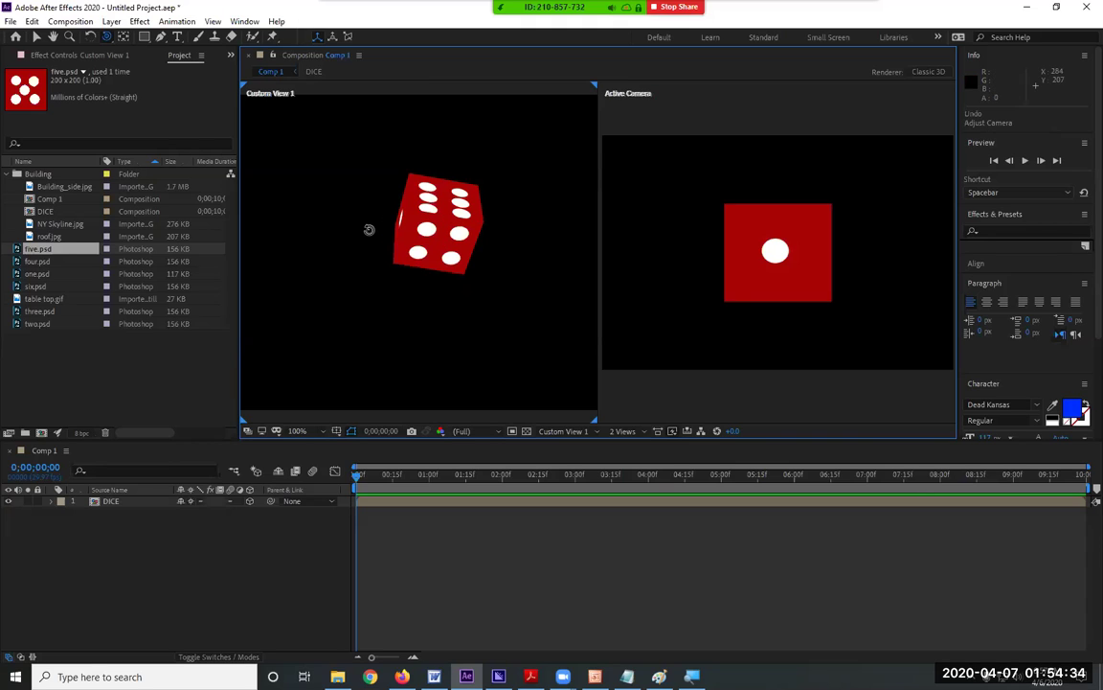
- Set Custom View 1 to Fit up to 100% and orbit the camera to show the die's one, three and six faces
click(105, 38)
click(171, 50)
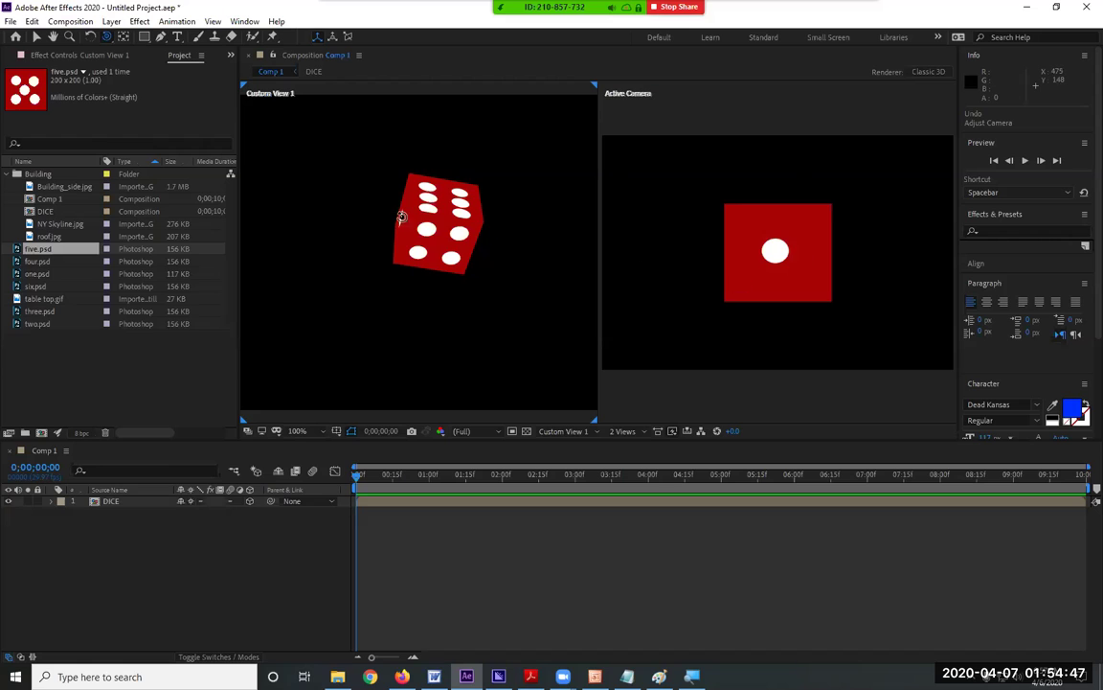
click(300, 432)
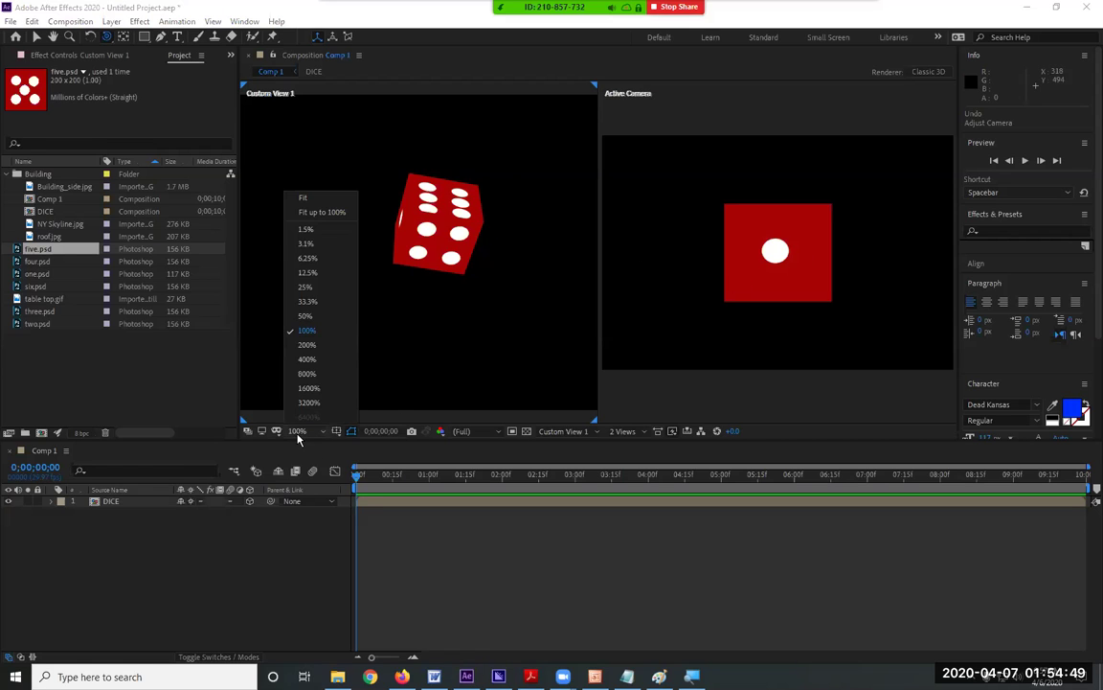
click(318, 213)
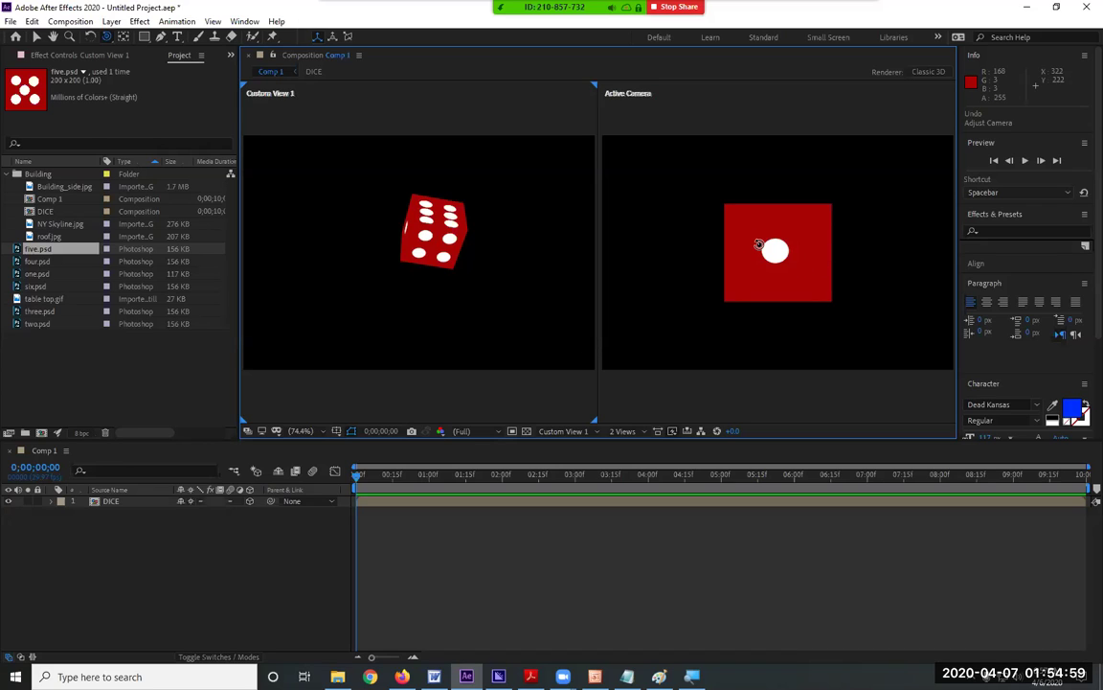
click(108, 37)
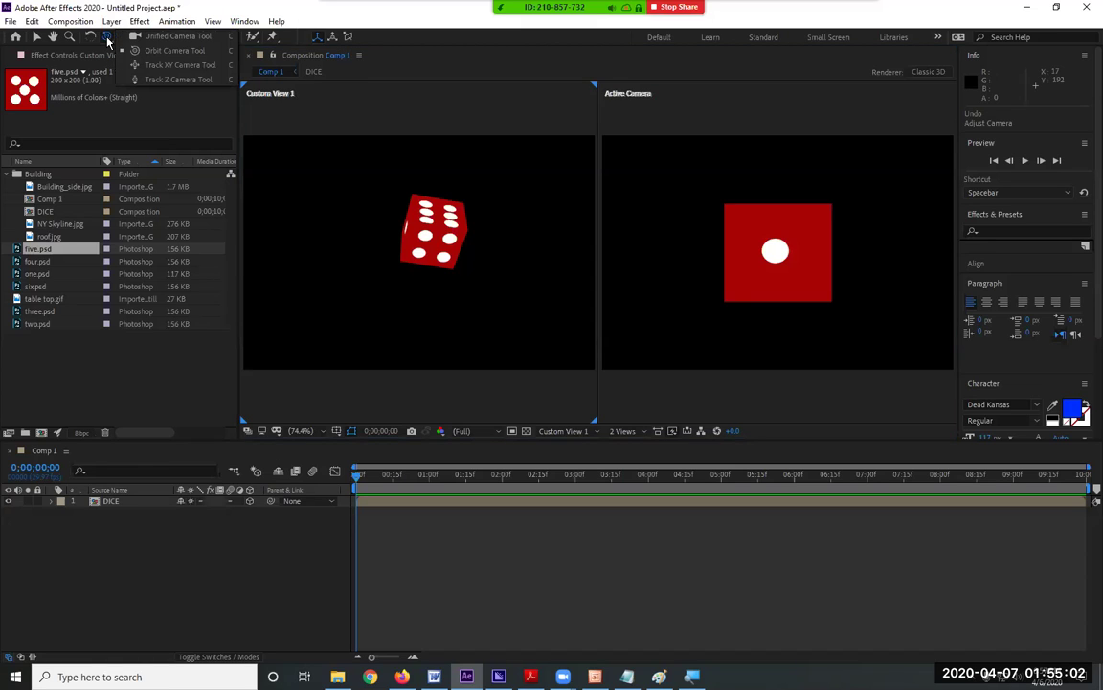
click(202, 50)
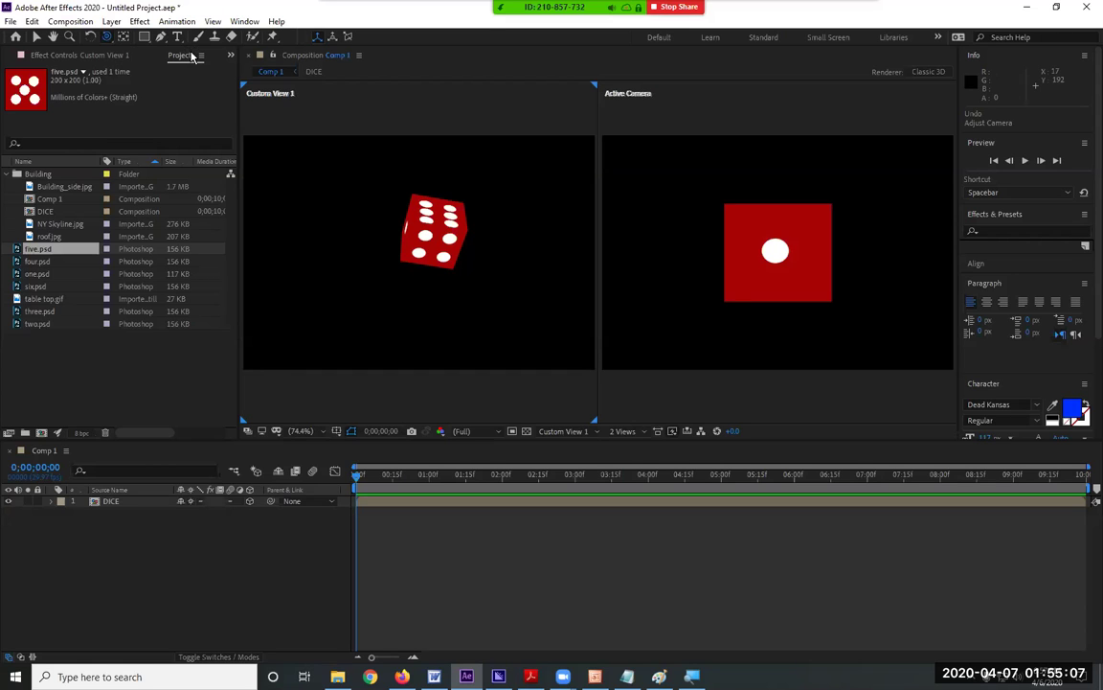
drag(401, 313, 486, 390)
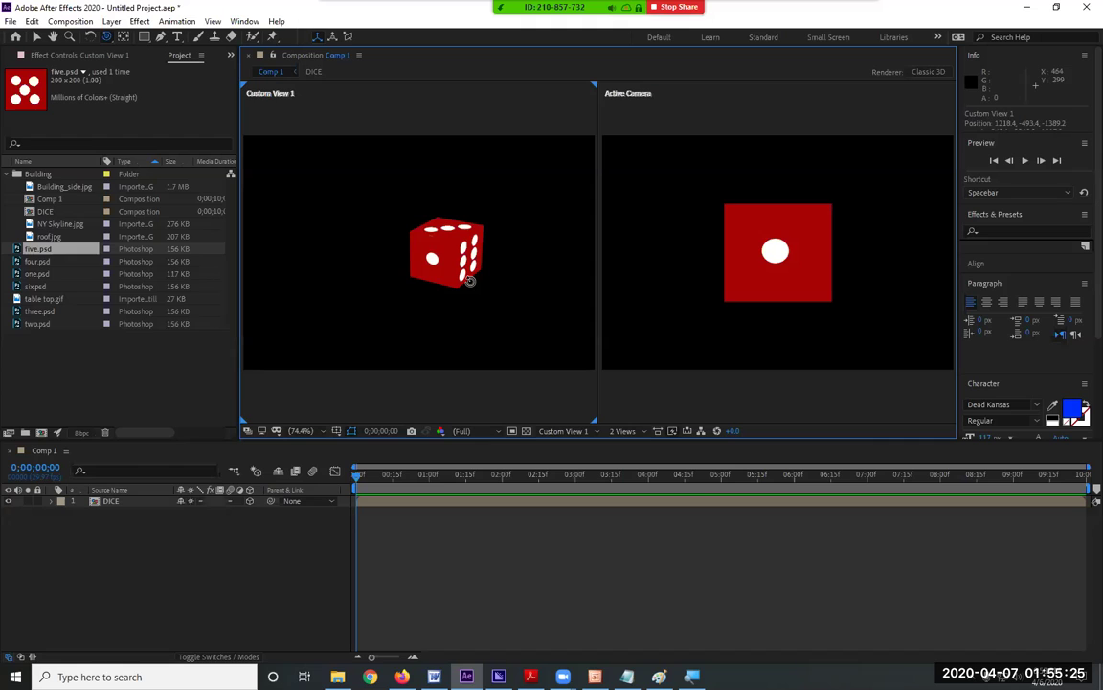
- Select the DICE layer with the Selection tool and magnify its anchor point to 400% in Custom View 1
click(34, 36)
click(483, 253)
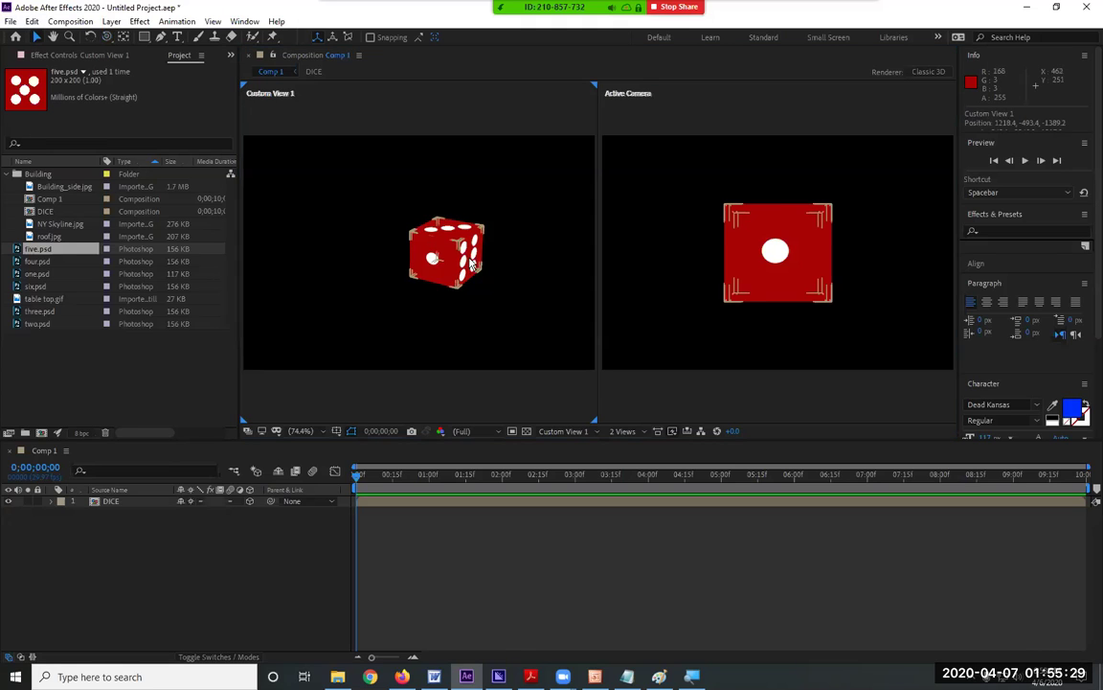
click(458, 270)
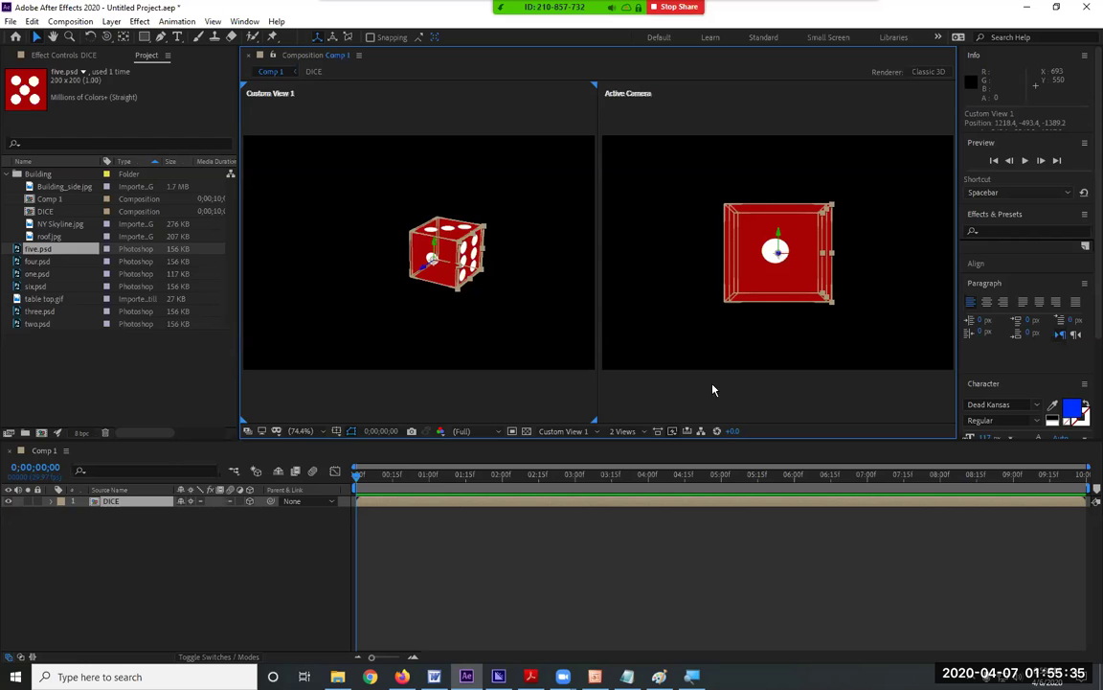
scroll(471, 252, up, 5)
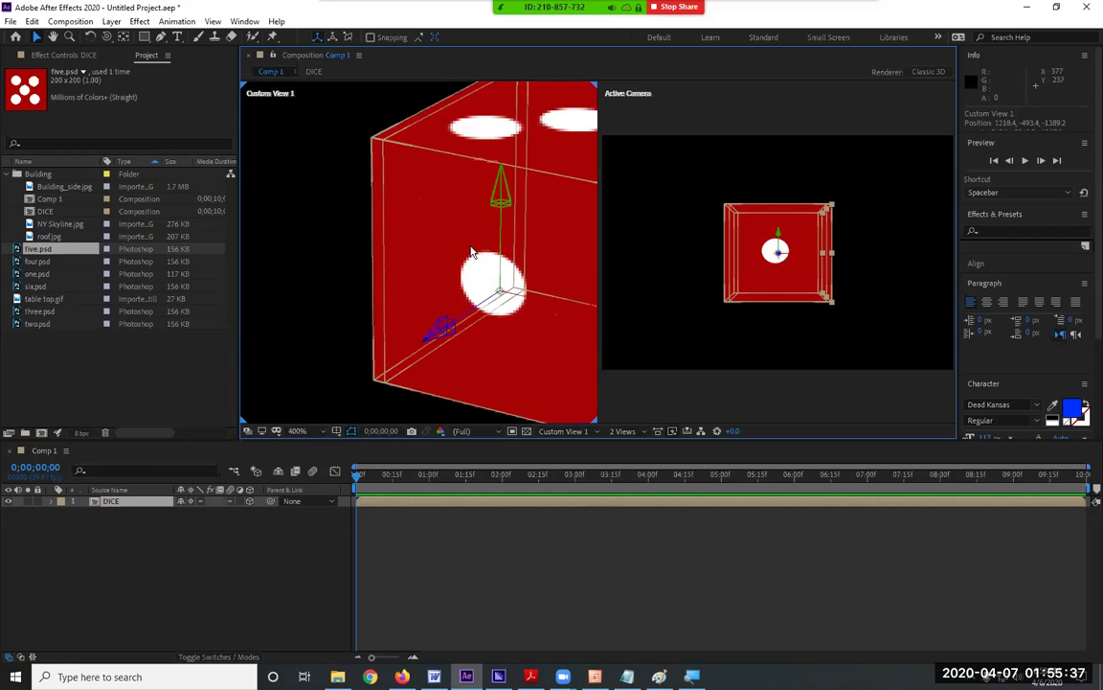
- Reduce Custom View 1 to 200% and compare the die with the DICE layer's 3D switch off and back on
scroll(472, 252, down, 2)
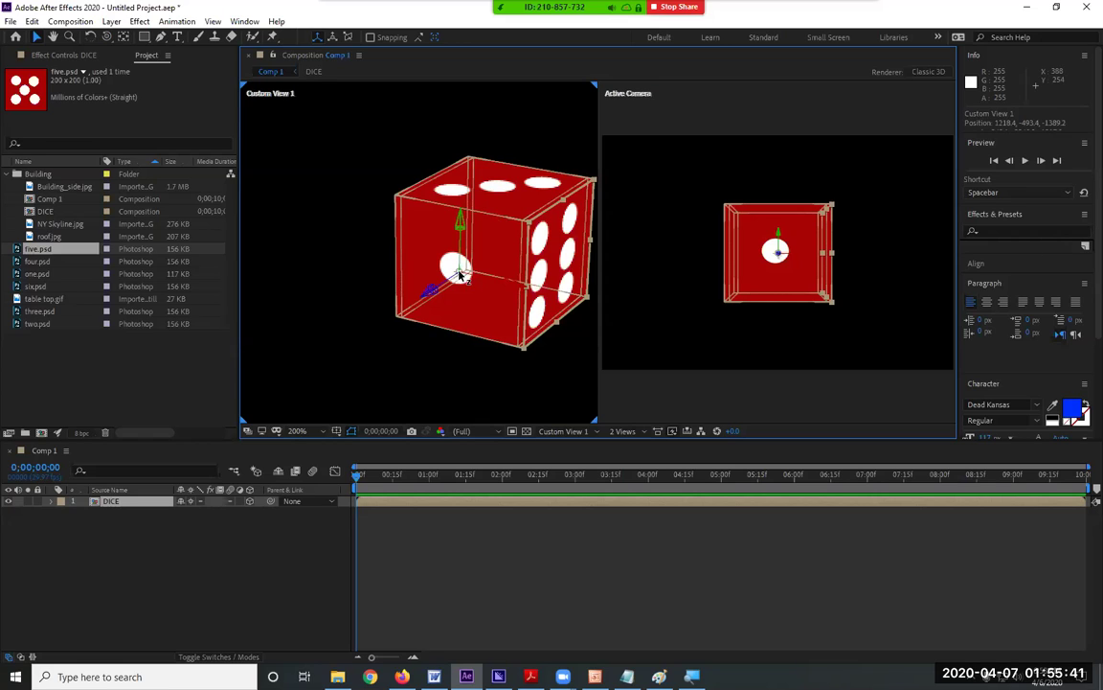
click(174, 511)
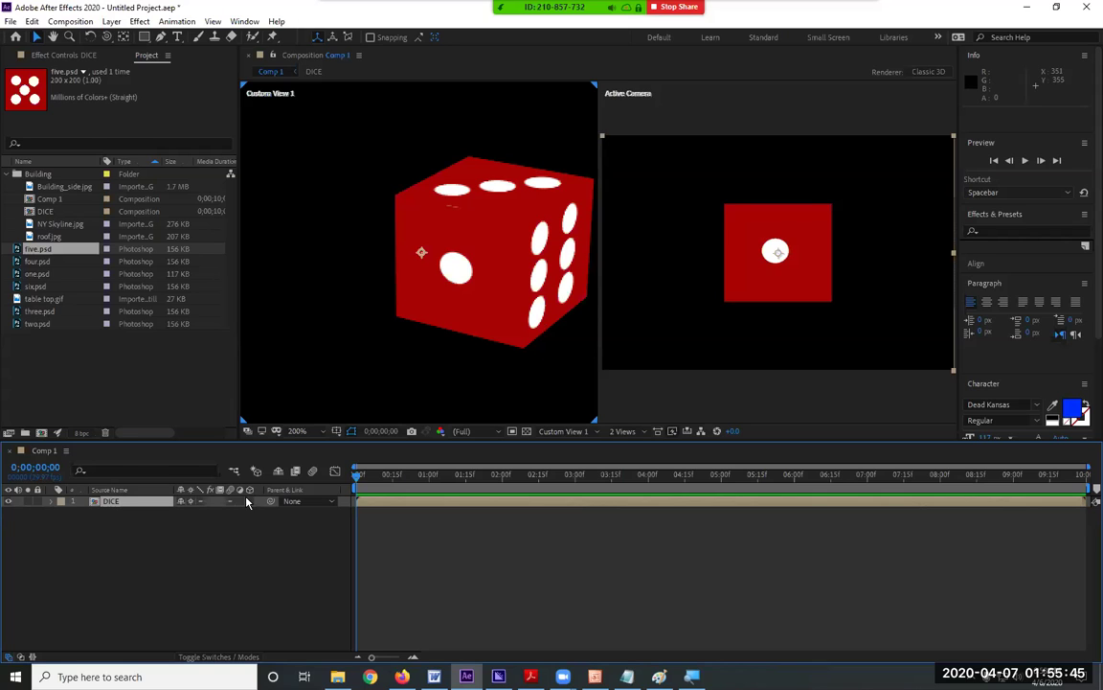
click(401, 321)
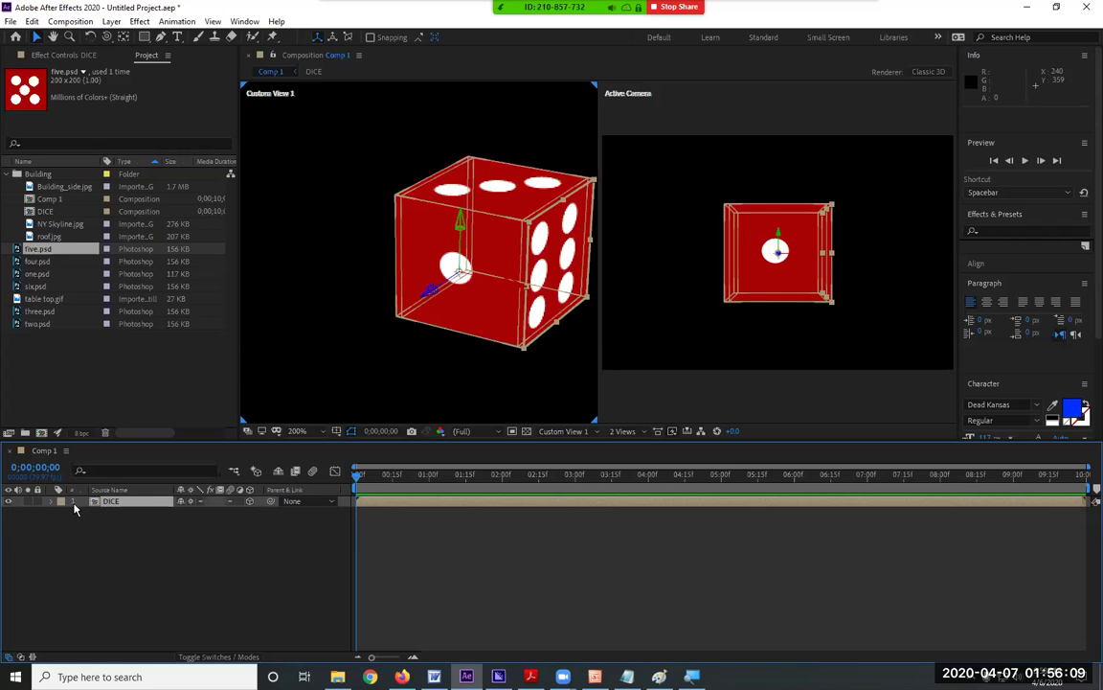
- Expand the DICE layer's Transform properties and set the anchor point's Z value to 100
click(48, 506)
click(48, 506)
click(48, 506)
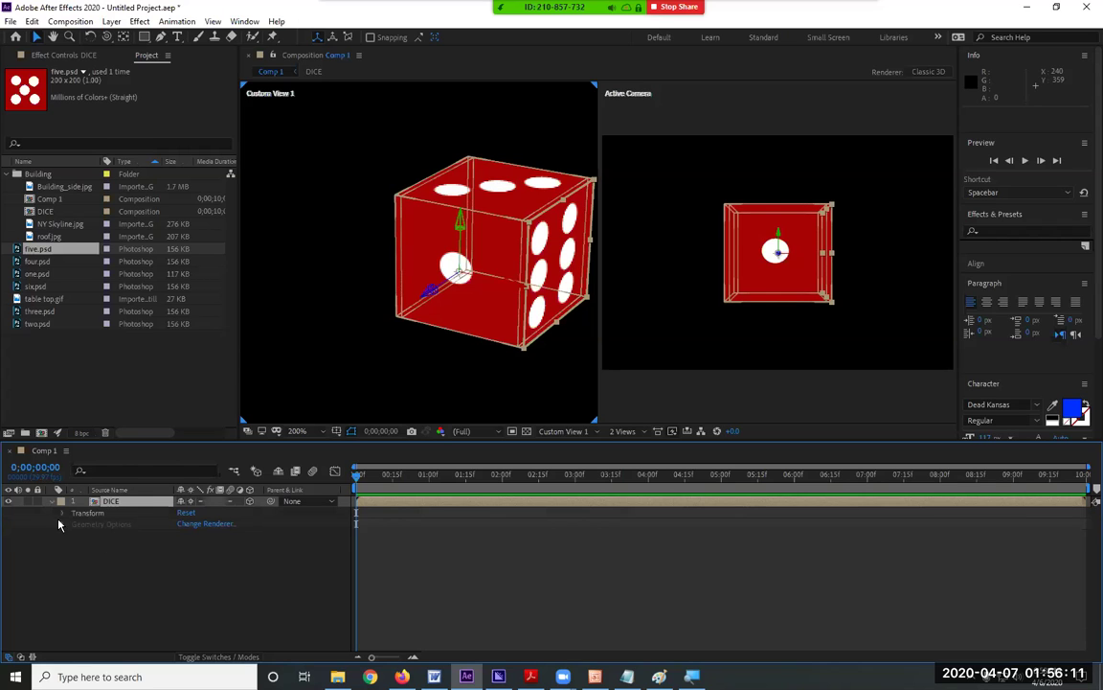
click(69, 514)
click(62, 513)
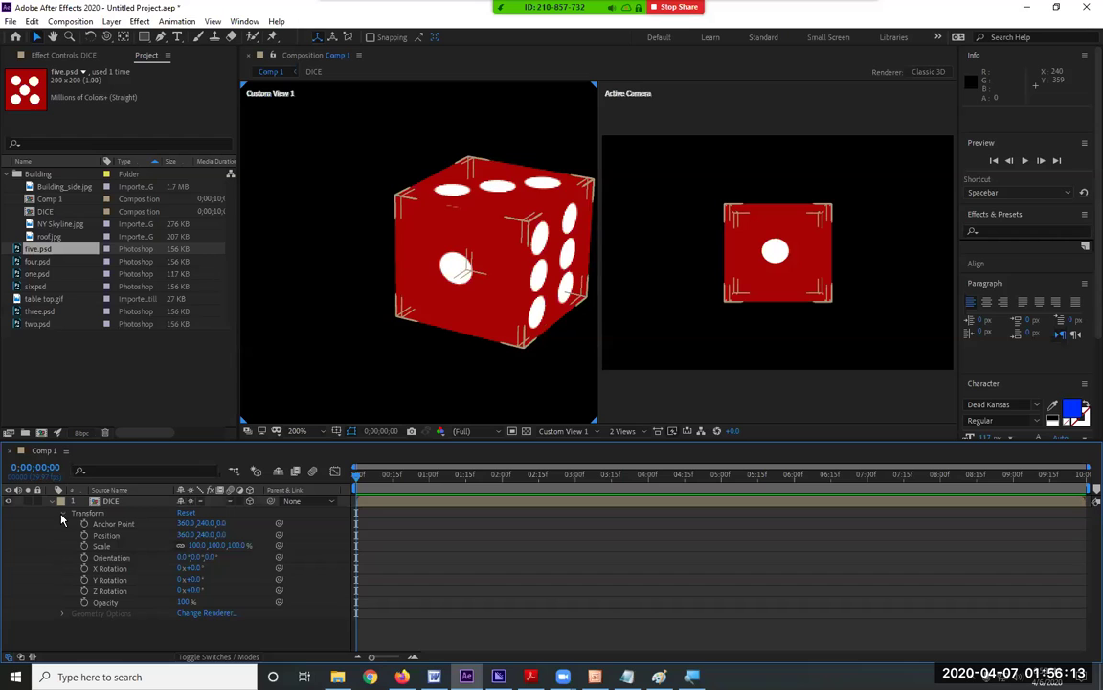
click(113, 526)
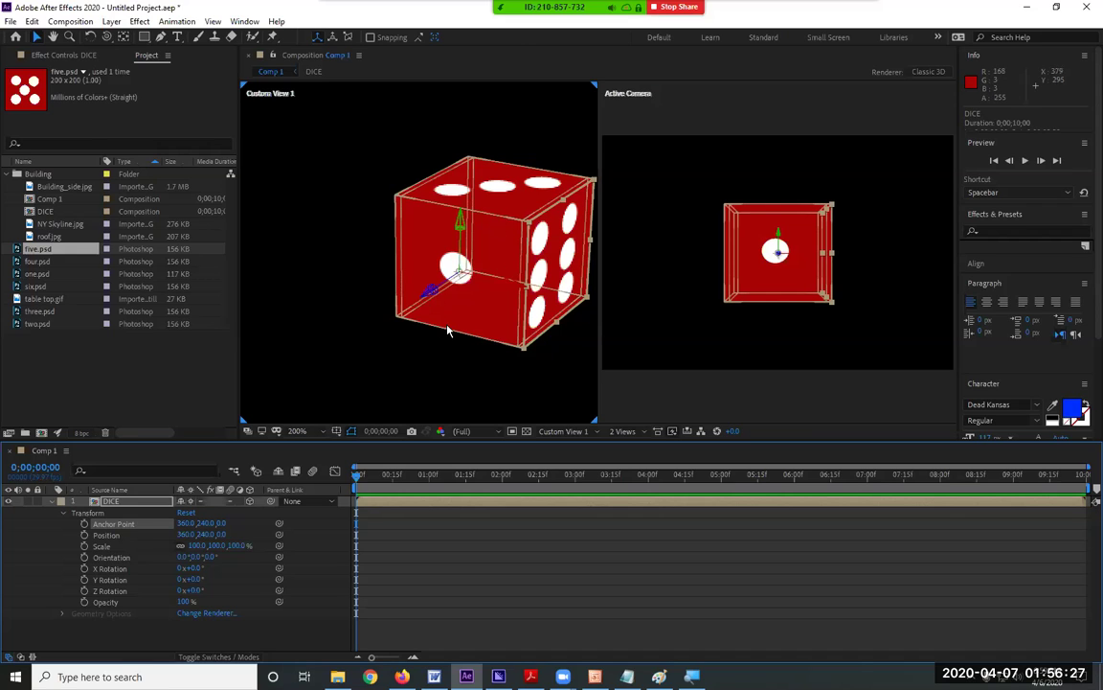
click(221, 524)
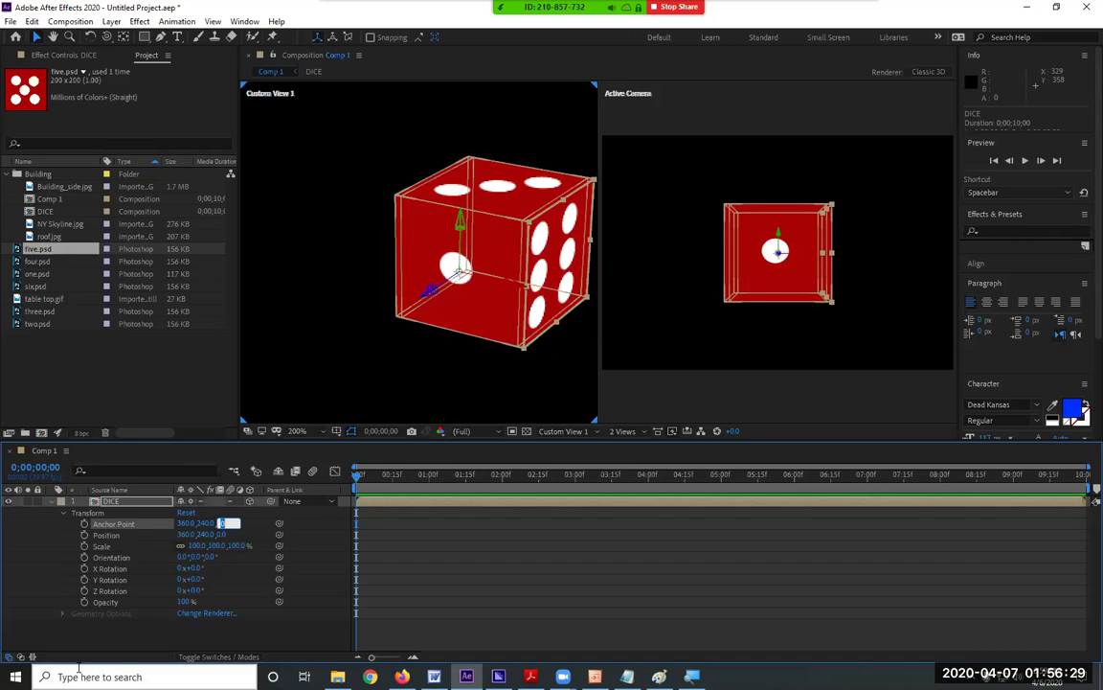
text(100)
key(Return)
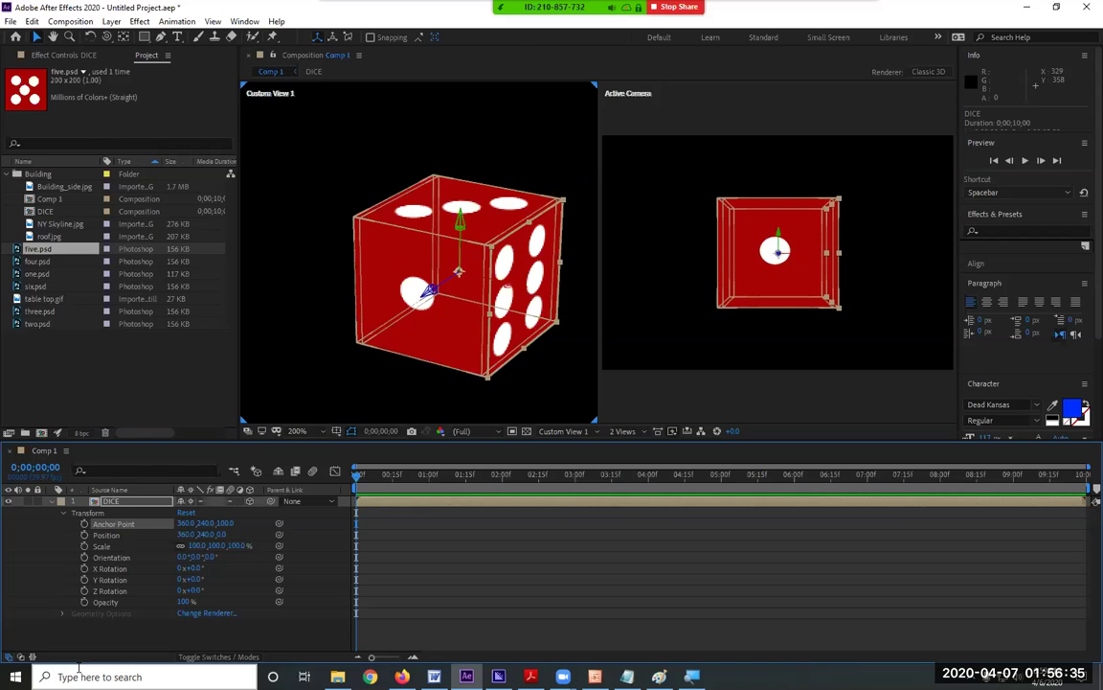
- Orbit Custom View 1 with the Orbit Camera Tool to a nearly level view of the die's one and six faces
click(107, 36)
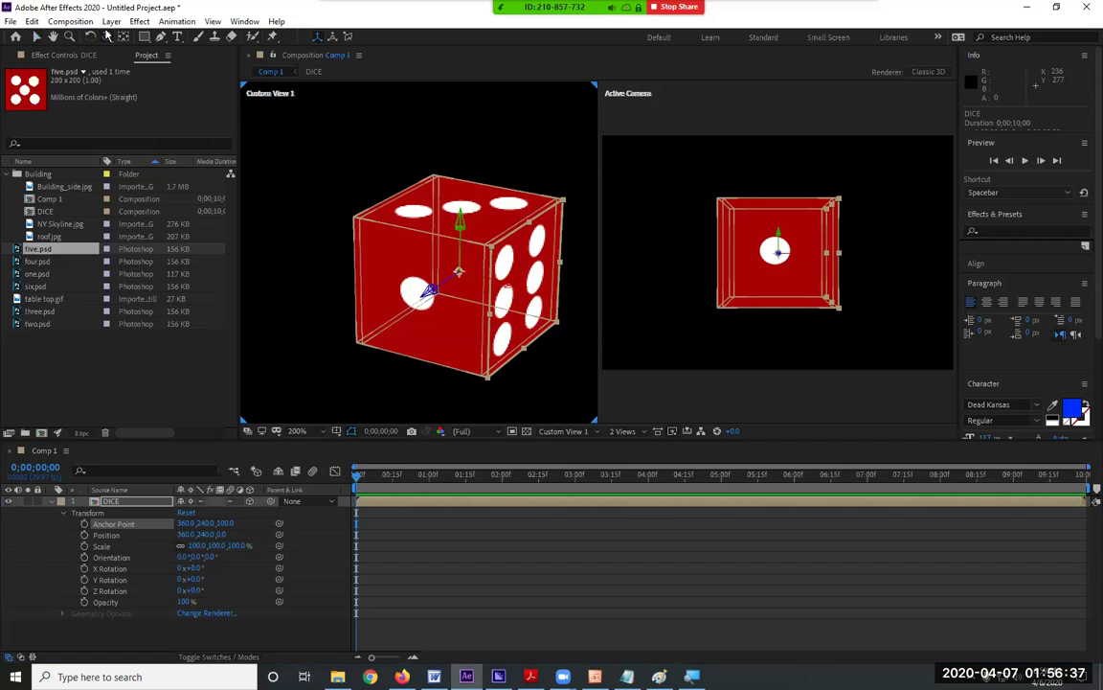
drag(352, 278, 316, 191)
drag(405, 219, 329, 166)
drag(336, 345, 490, 454)
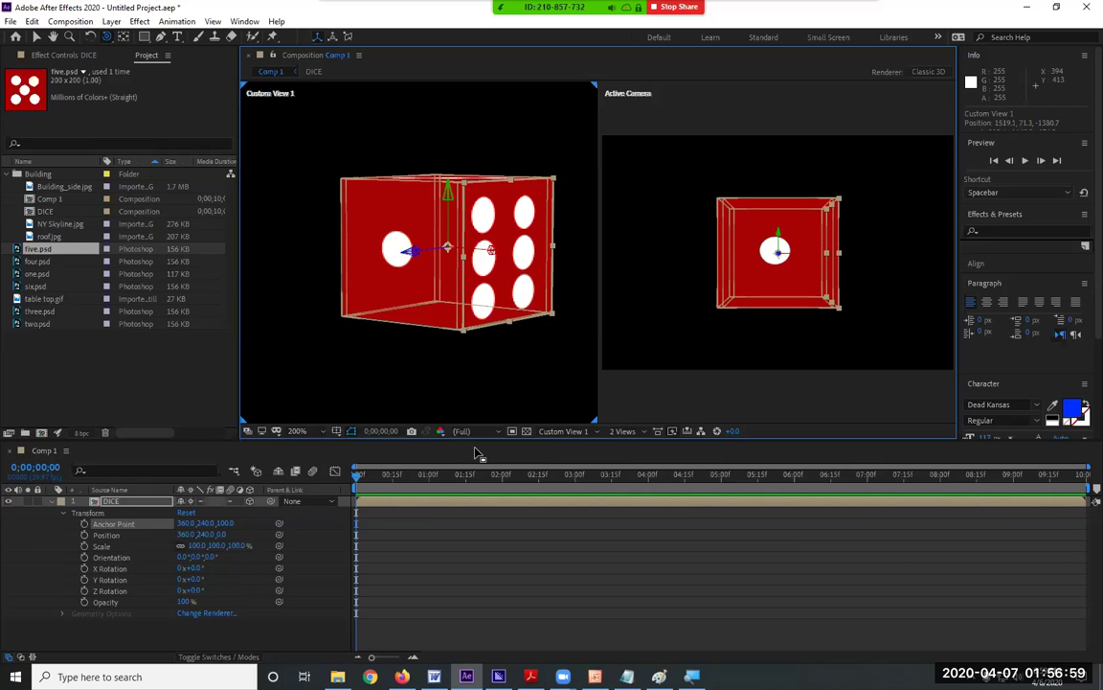
- Collapse the DICE layer, add table top.gif to Comp 1 beneath it, and make the new layer 3D
click(52, 502)
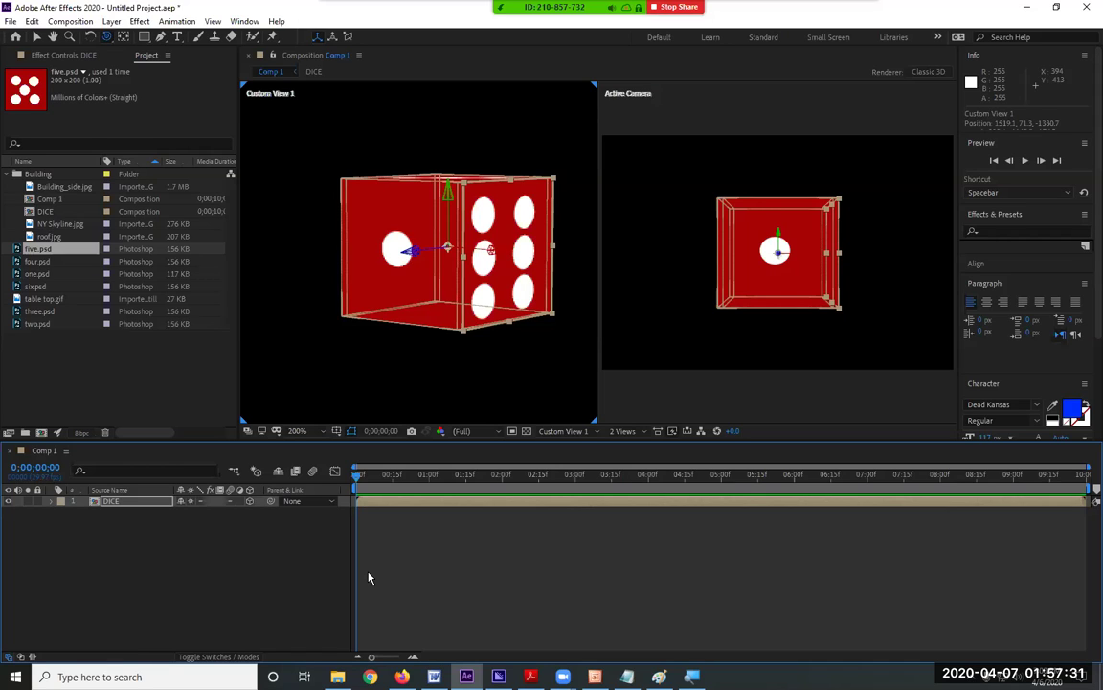
click(130, 502)
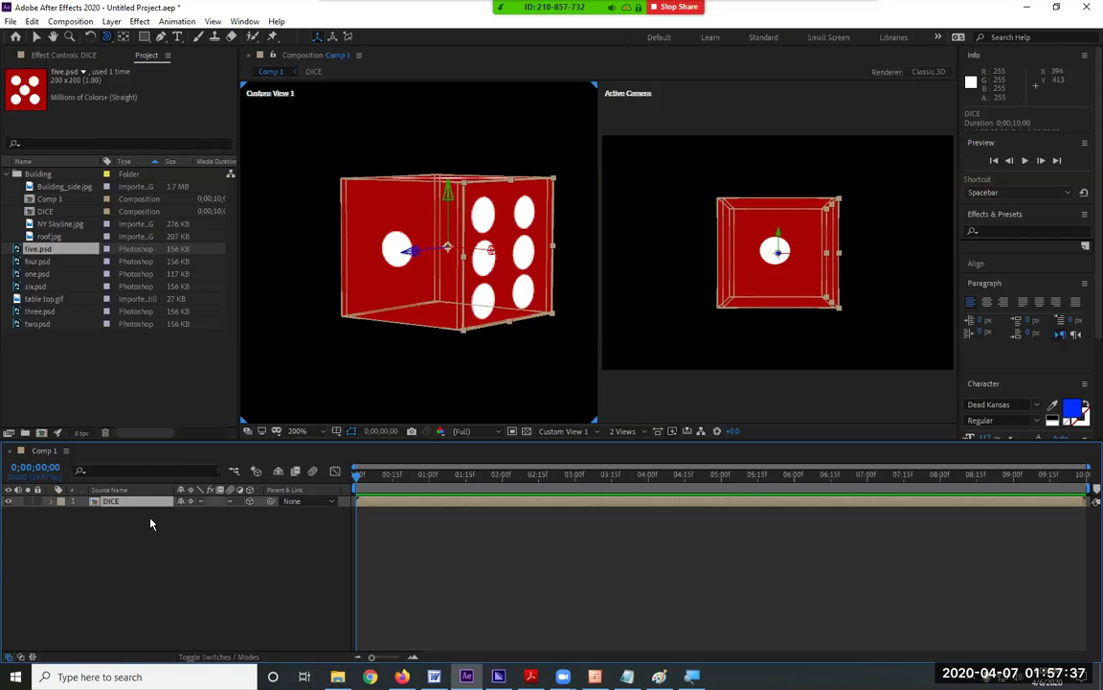
drag(45, 299, 150, 566)
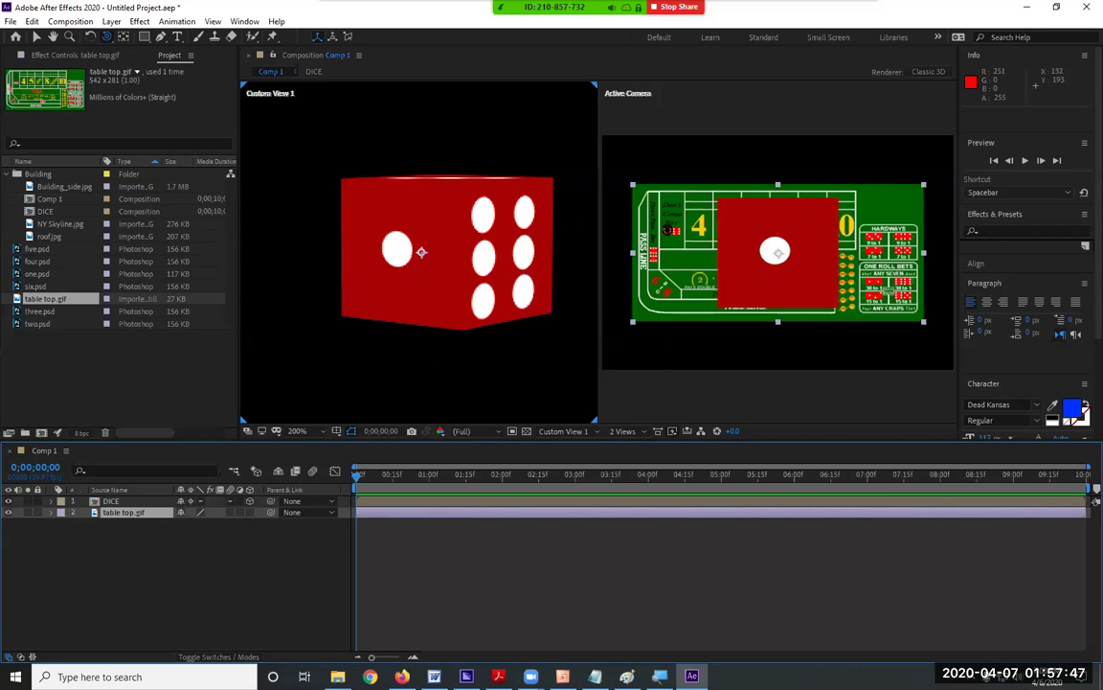
click(249, 512)
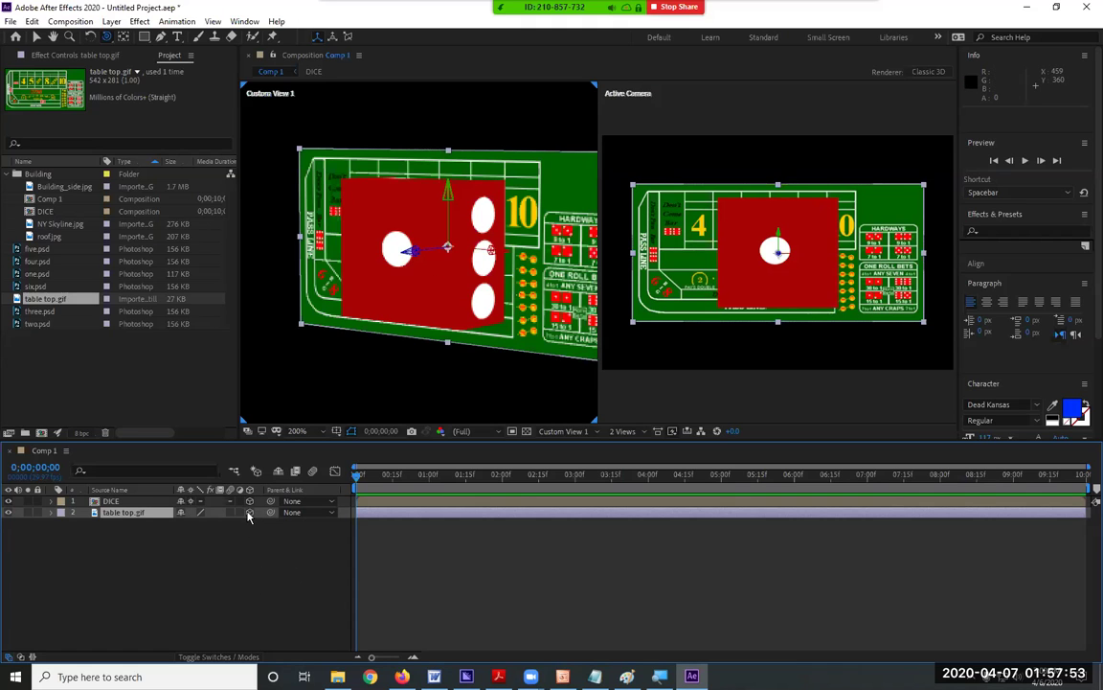
- Expand the Transform properties of the table top.gif layer
click(58, 513)
click(53, 513)
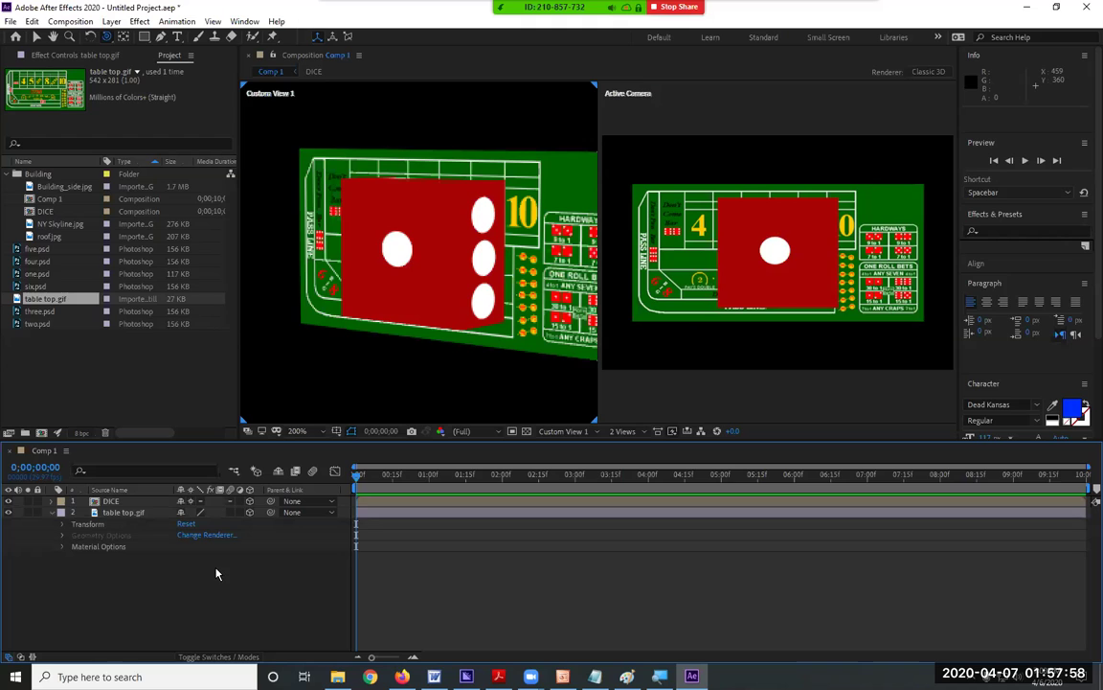
click(62, 524)
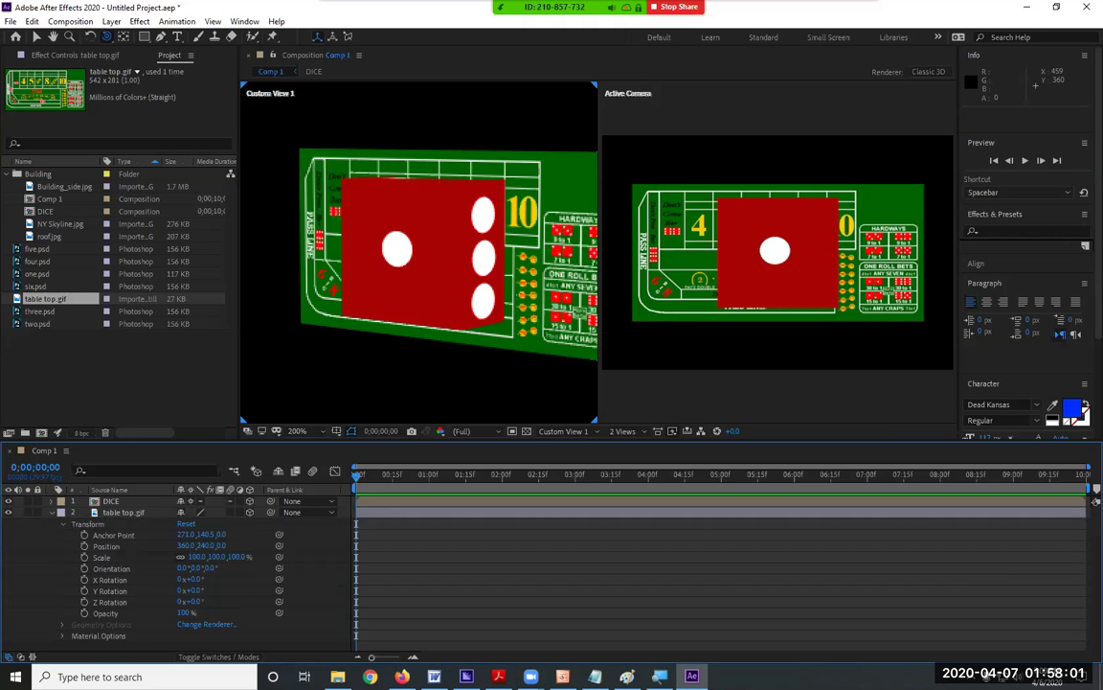
- Switch to Creating Dice.pdf in Acrobat Reader and review Step 5's rotation, scale and position settings for the table top
click(498, 677)
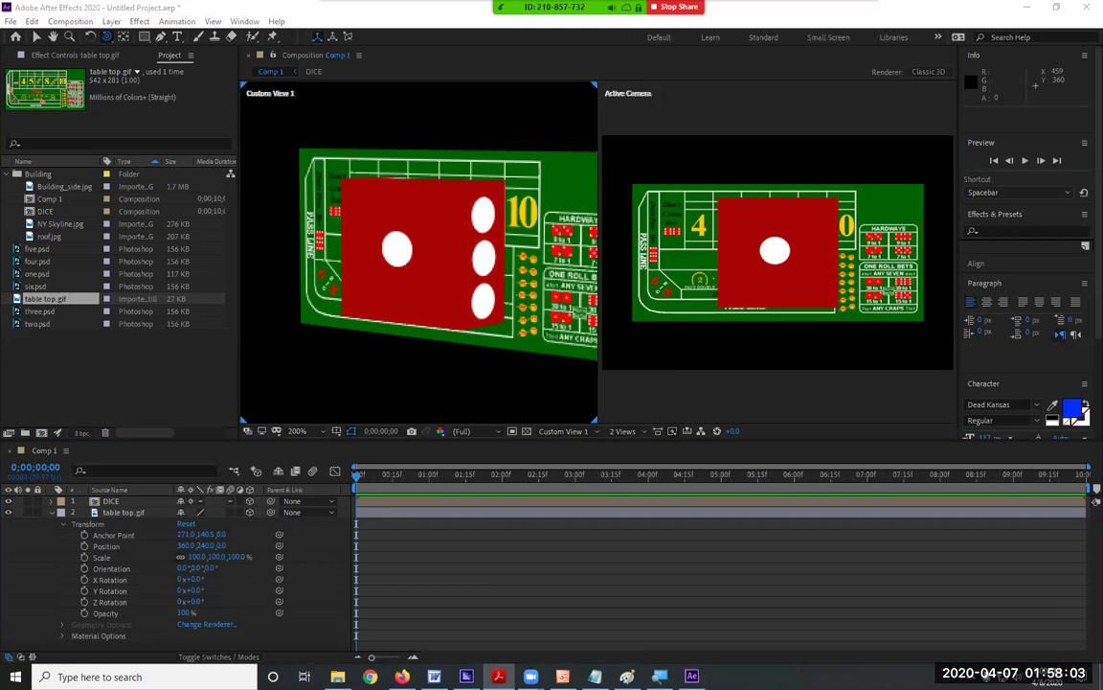
scroll(635, 383, down, 3)
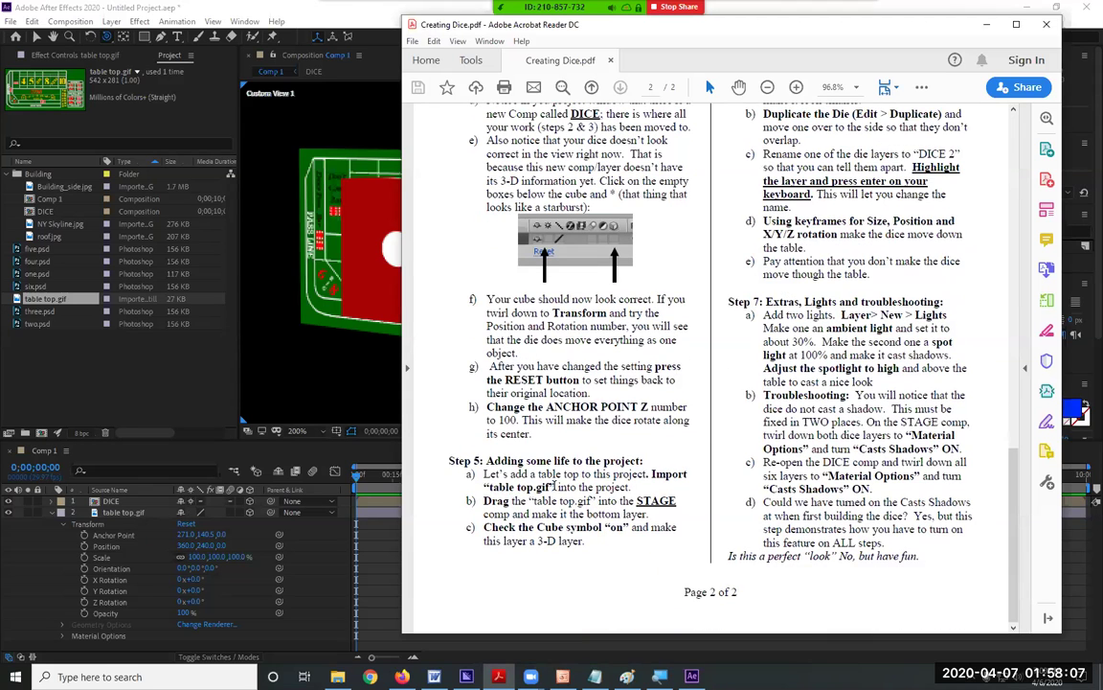
drag(489, 487, 553, 486)
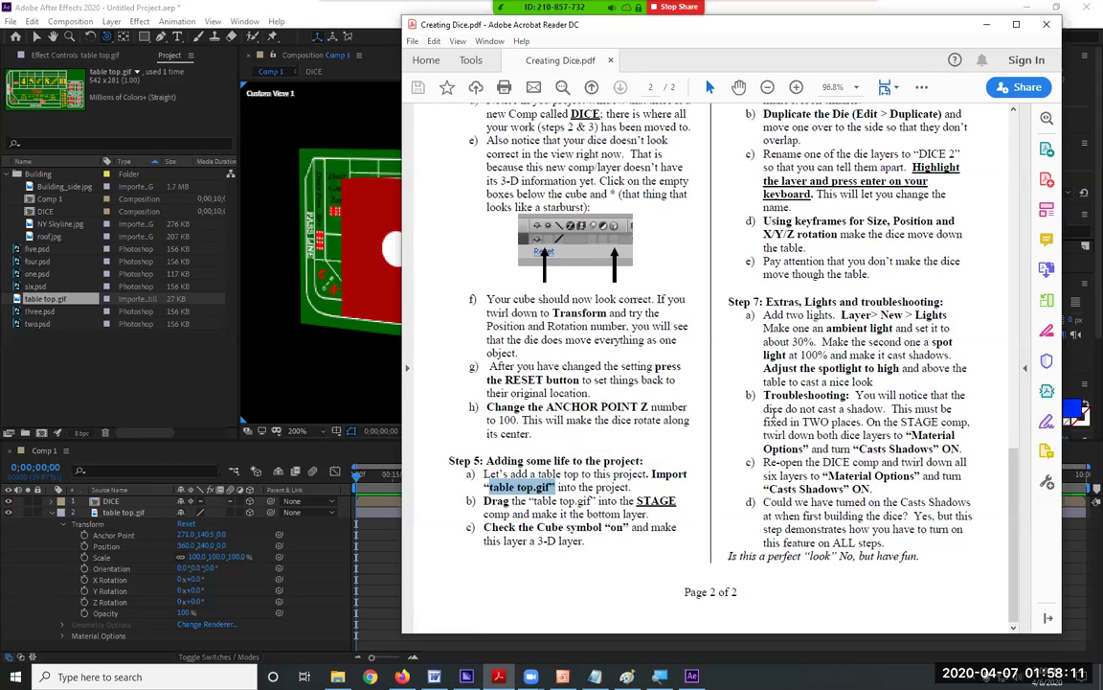
scroll(858, 186, up, 6)
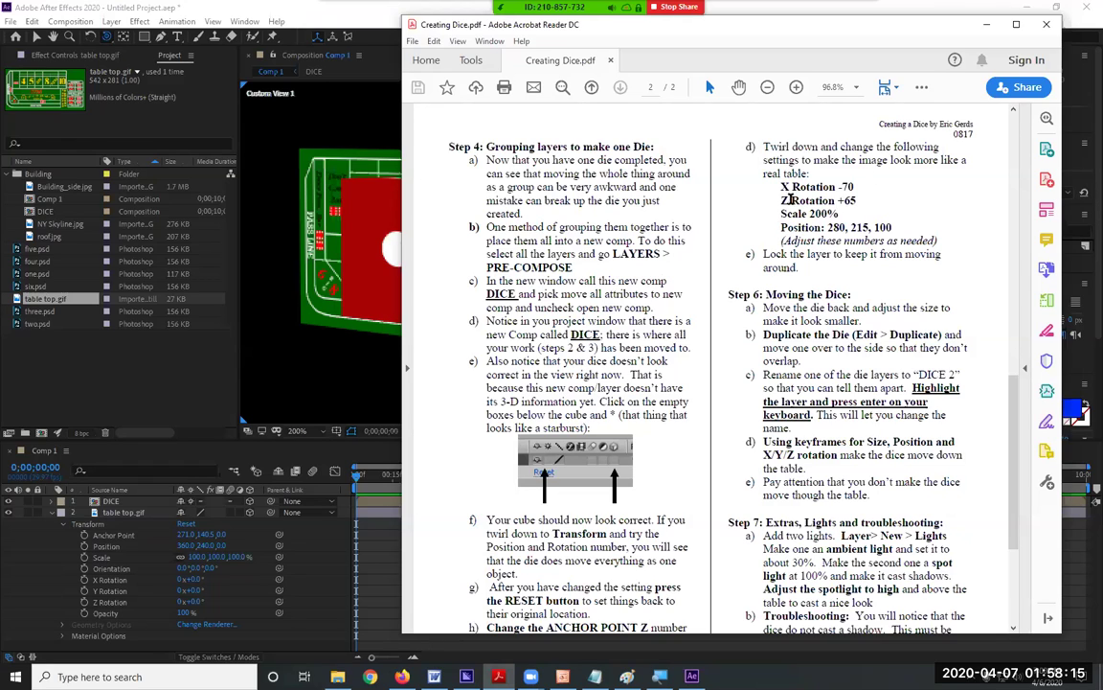
drag(781, 187, 891, 226)
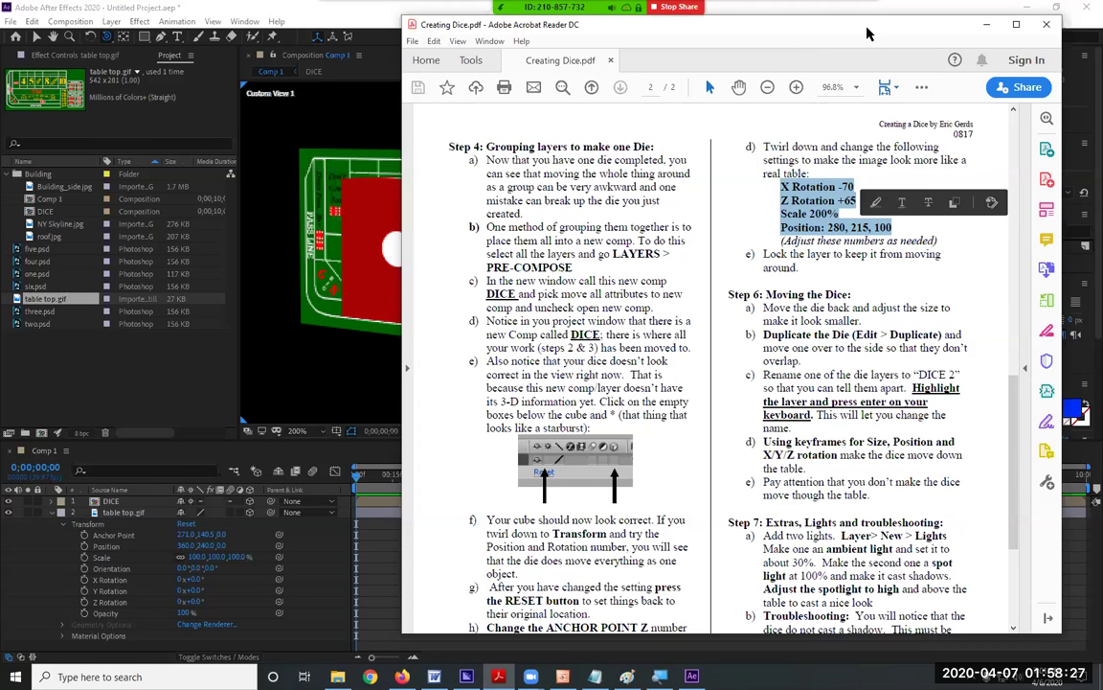
- Return to After Effects and set the table top.gif layer's X Rotation to -70° and Z Rotation to 65°
click(216, 615)
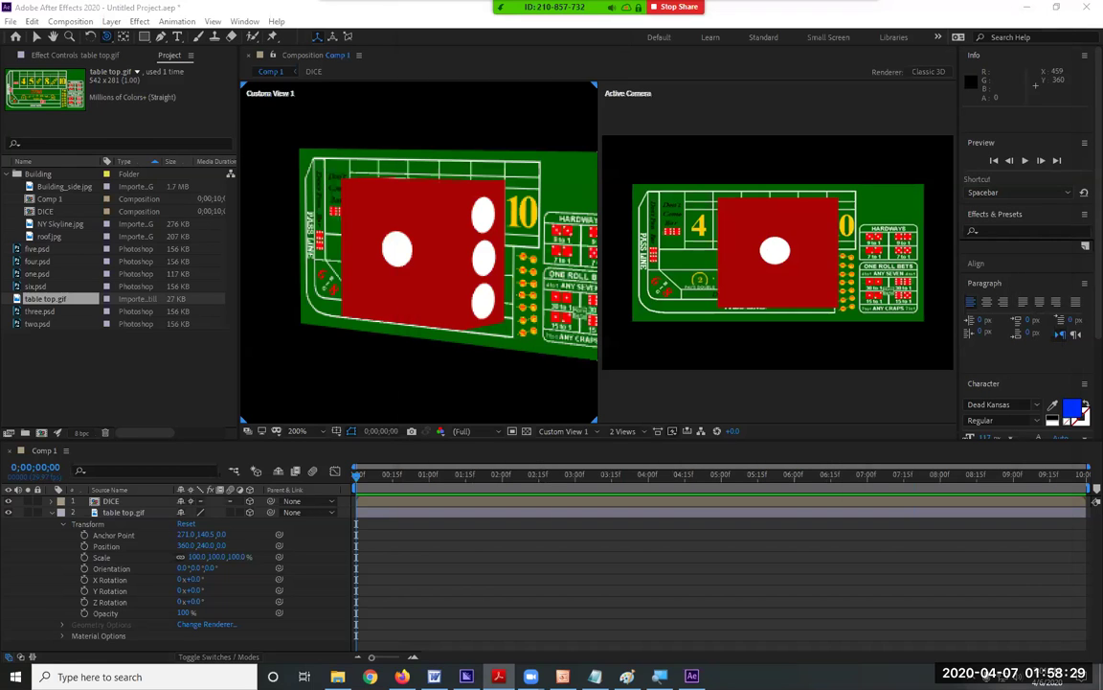
click(196, 580)
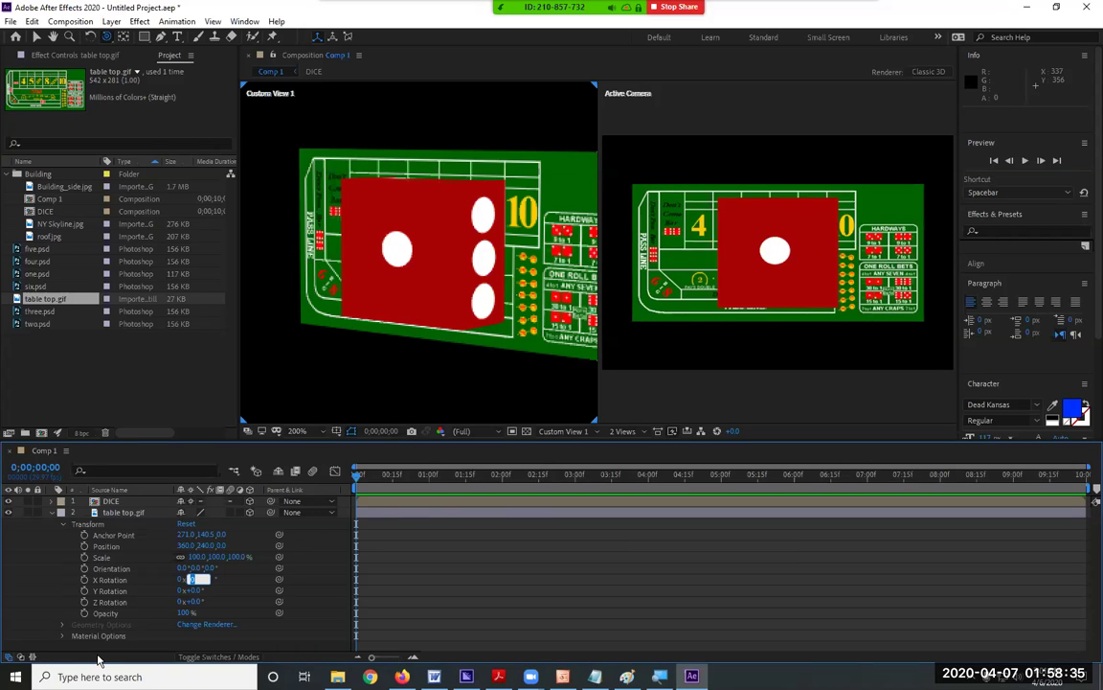
text(-70)
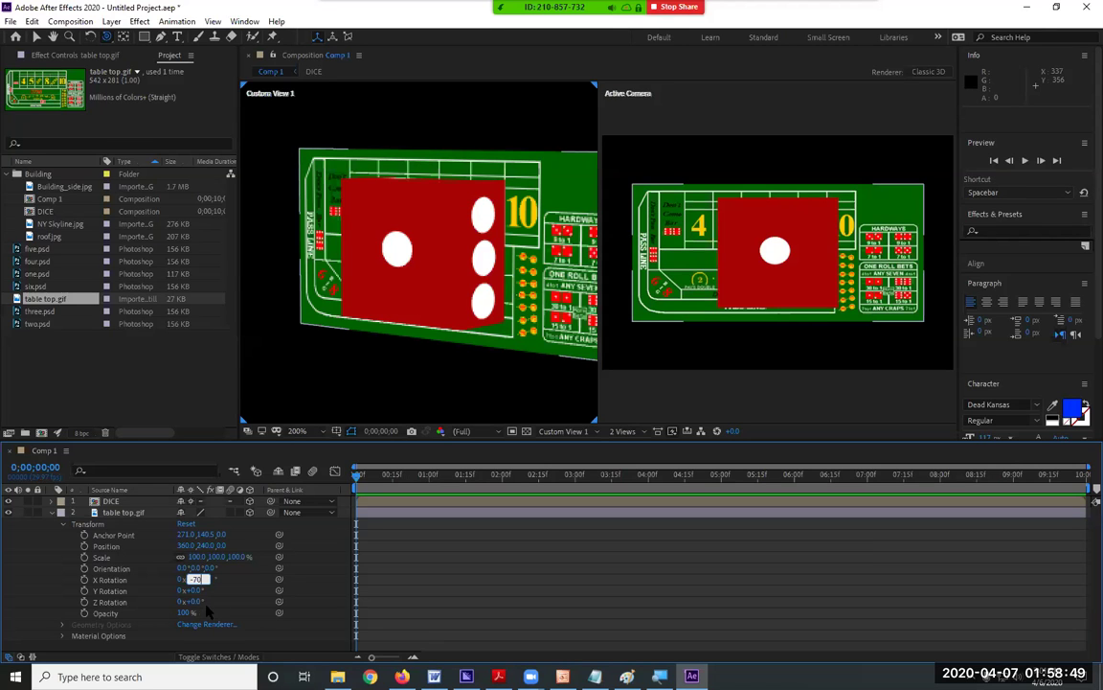
click(196, 602)
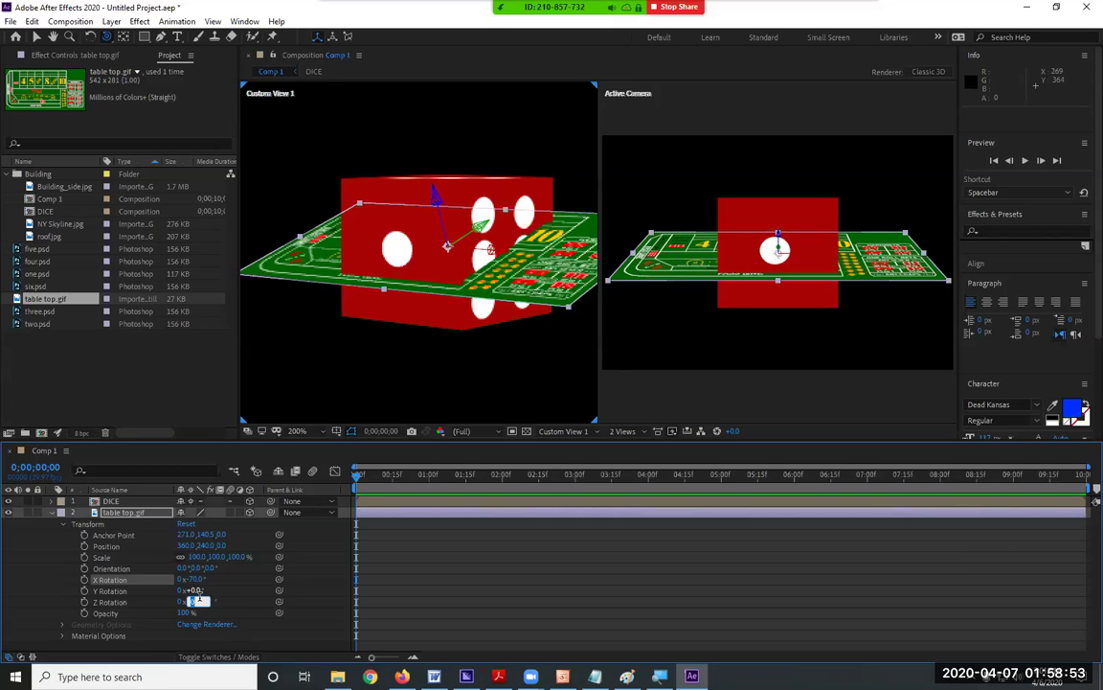
text(65)
key(Return)
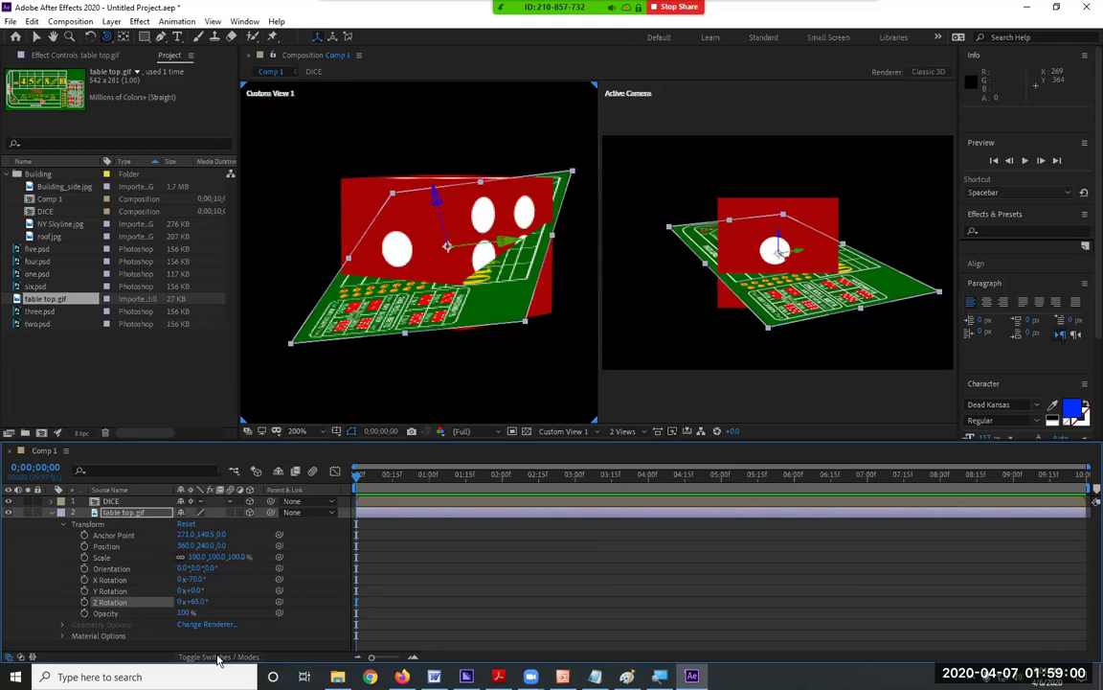
- Scale the table top.gif layer to 200%
click(192, 557)
text(200)
key(Return)
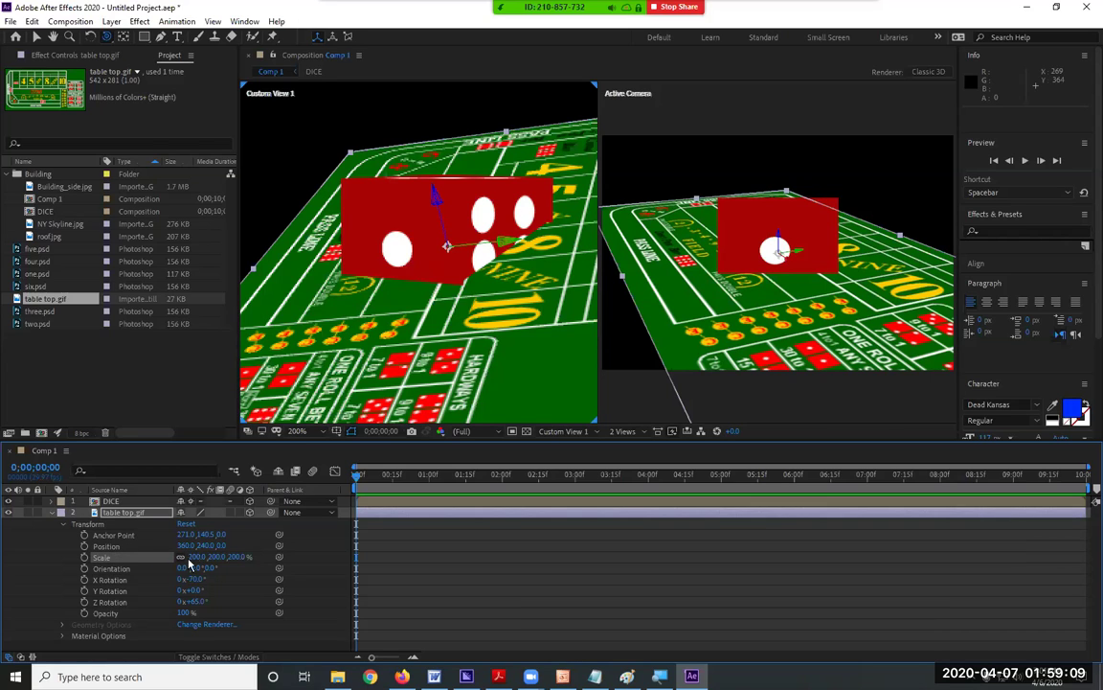
- Set the table top.gif layer's position to 280, 215, 100
click(187, 546)
text(280)
click(212, 546)
text(215)
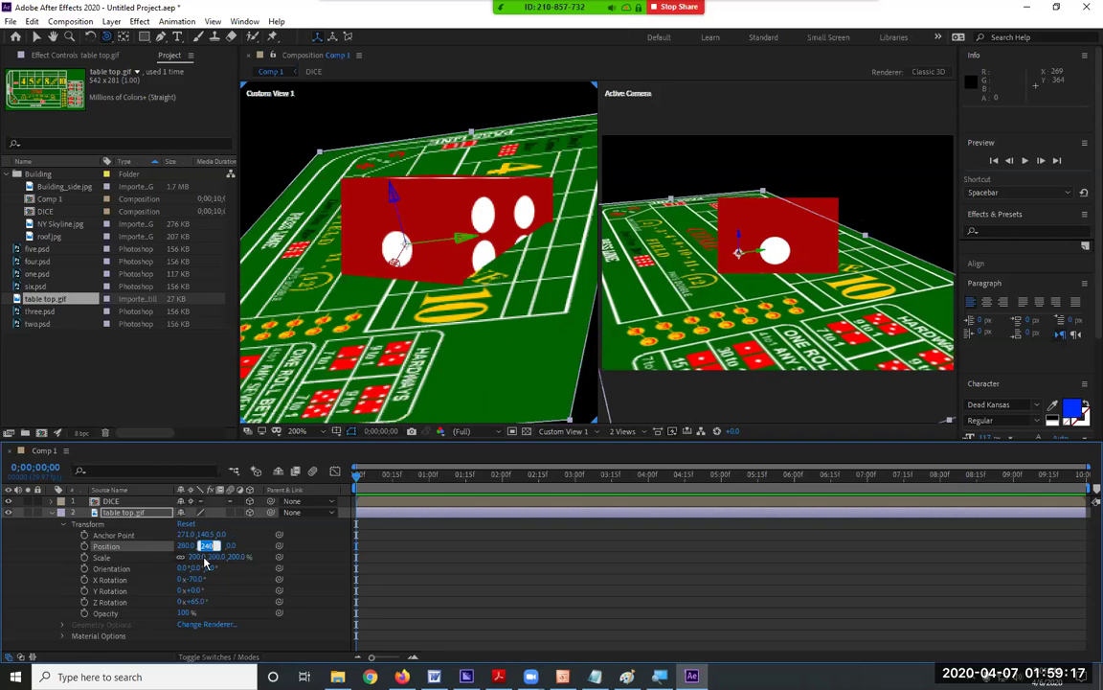
key(Return)
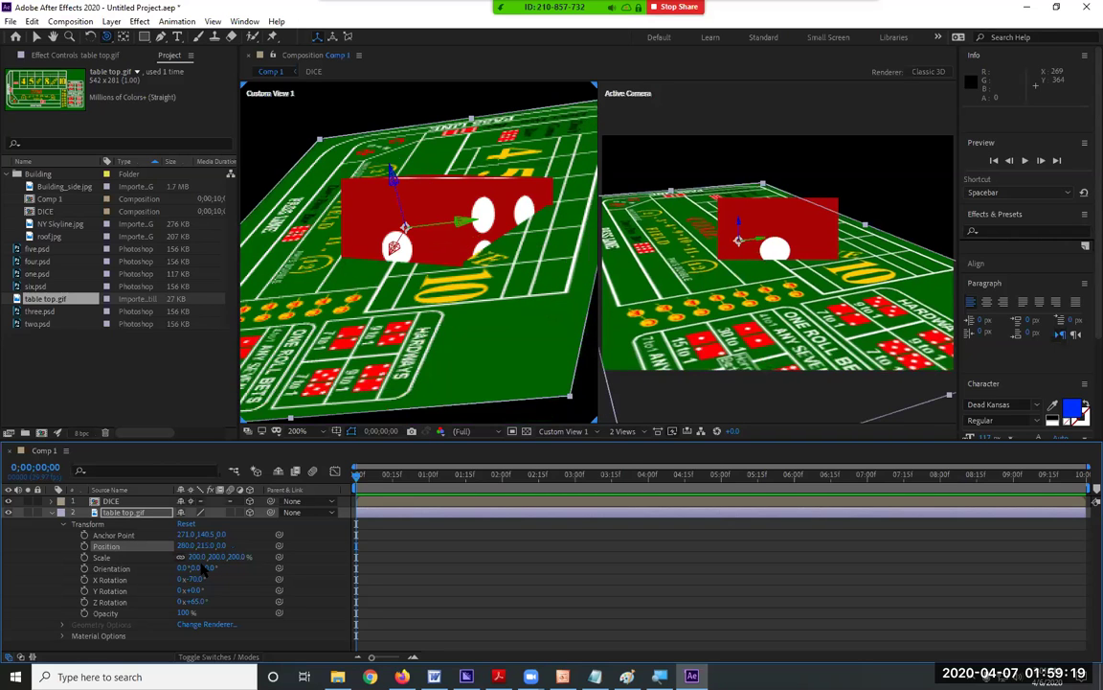
click(223, 546)
text(200)
key(Return)
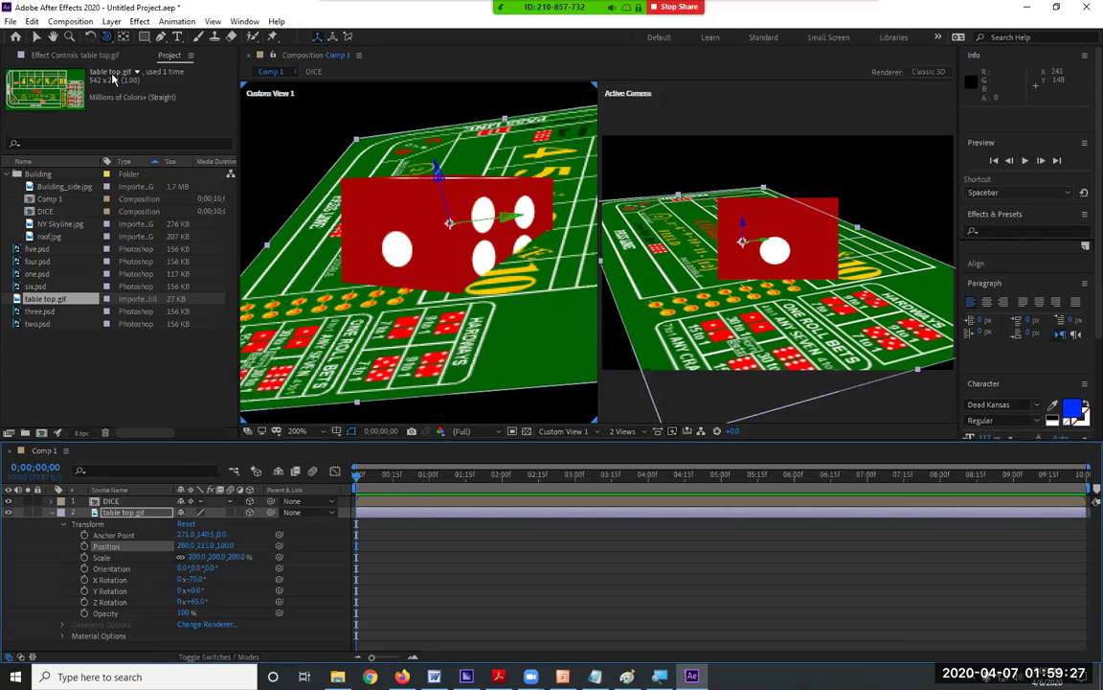
- Activate the Selection tool, collapse the table top.gif layer's properties and lock the layer
click(35, 37)
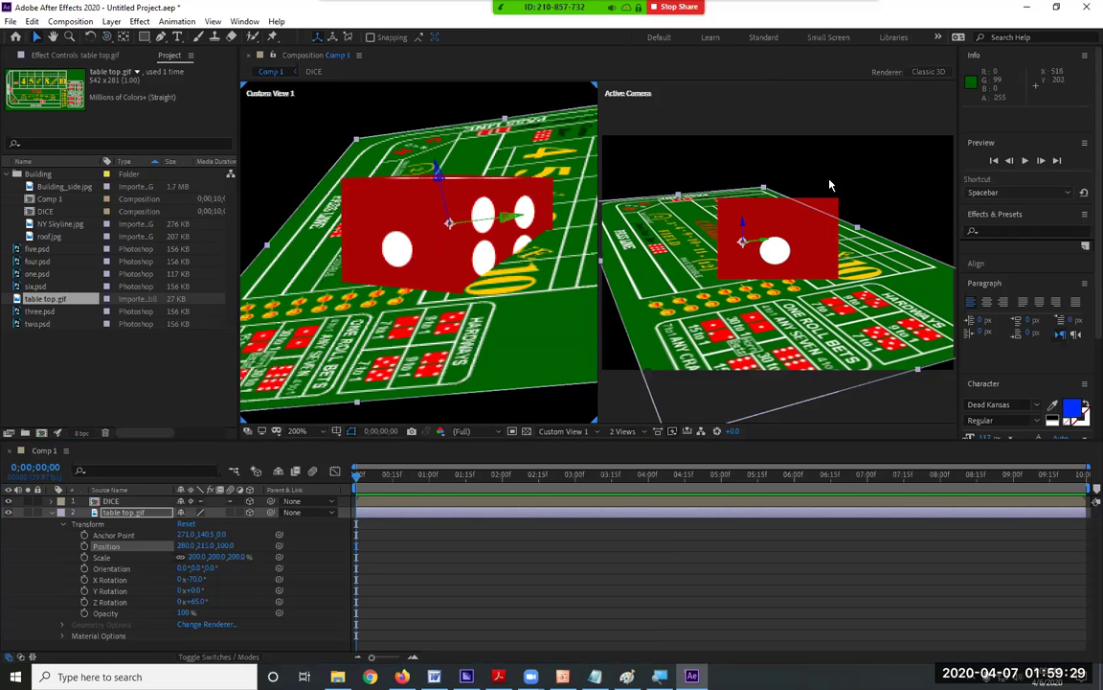
click(53, 514)
click(37, 513)
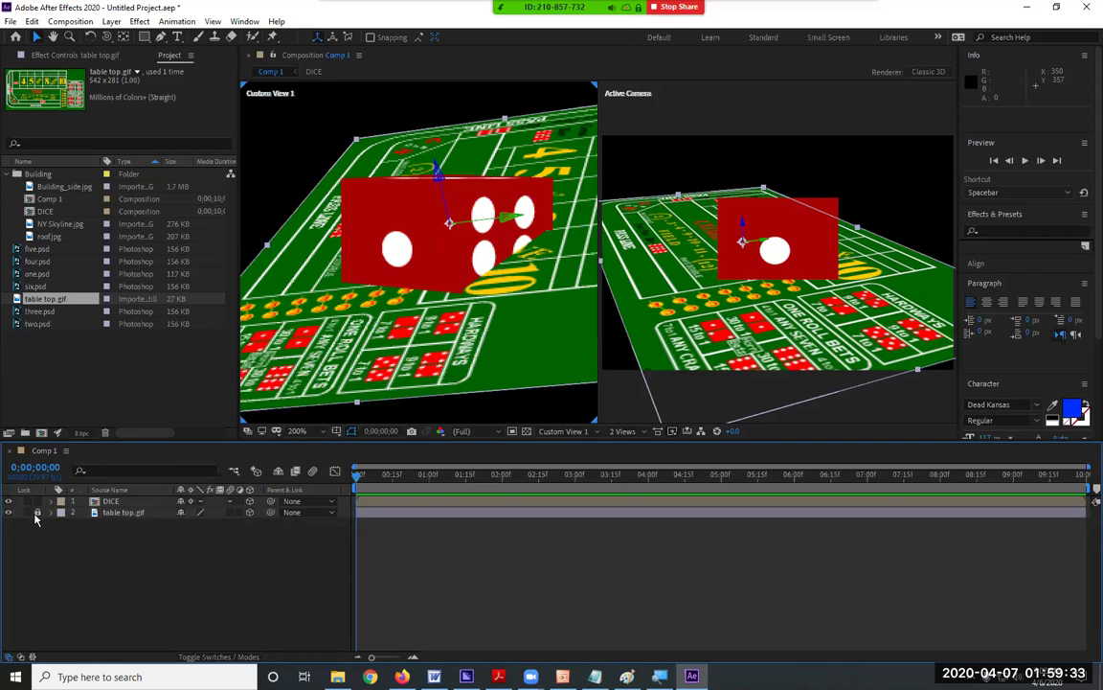
- Show layer names instead of source names, select the DICE layer and change Custom View 1 to Custom View 2
click(105, 489)
click(113, 502)
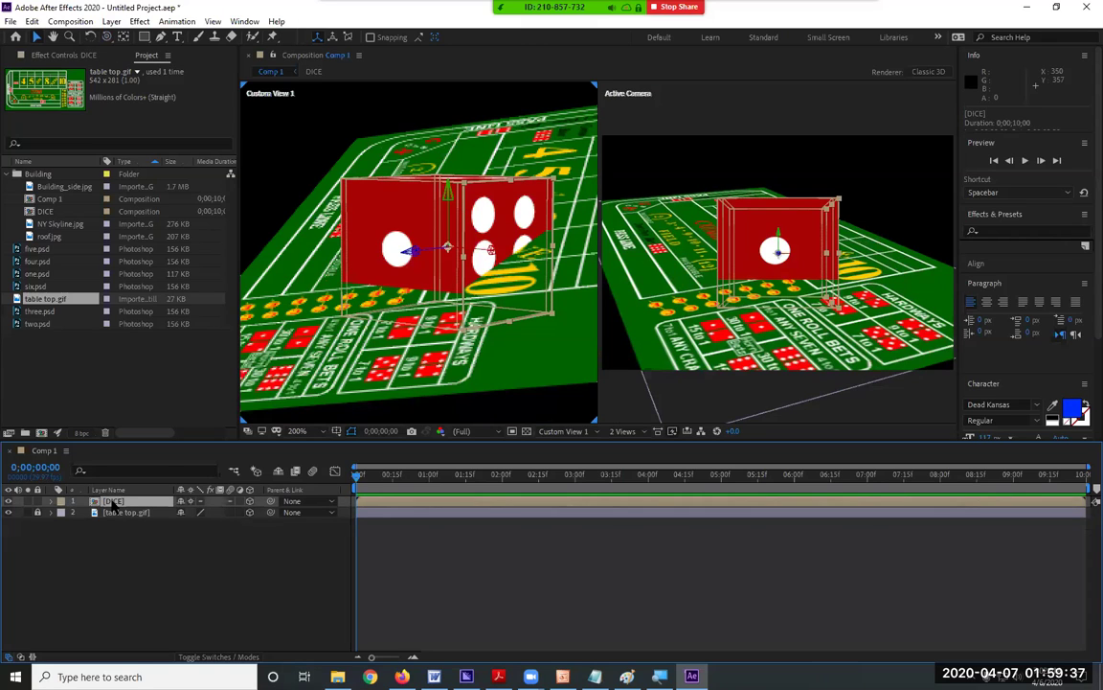
click(563, 431)
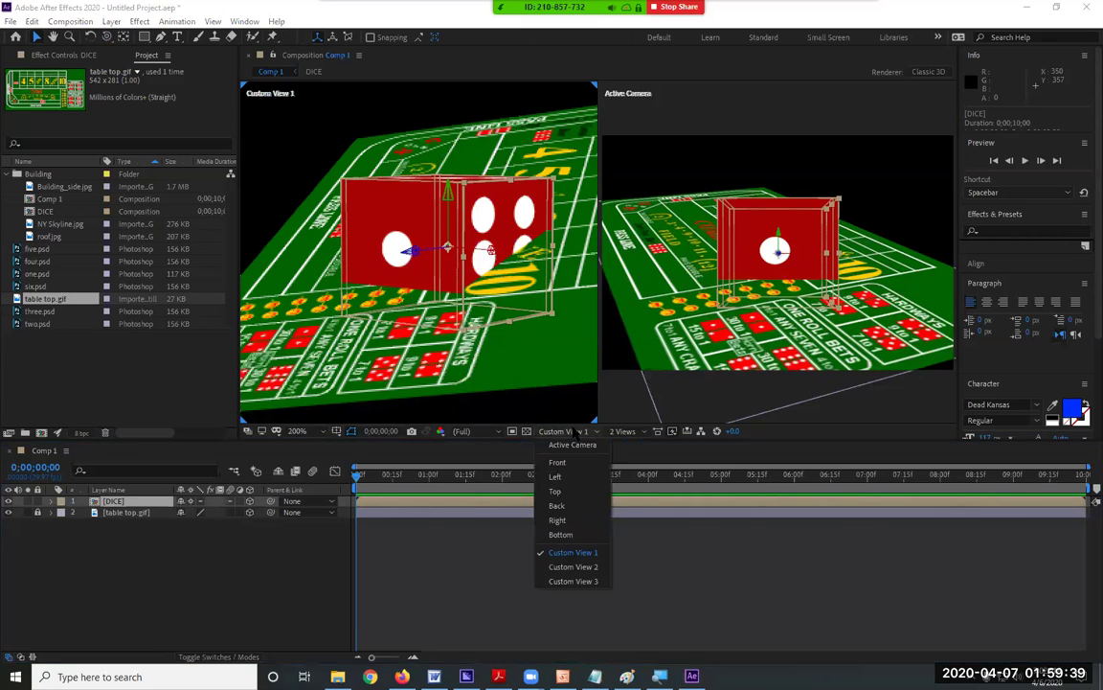
click(561, 567)
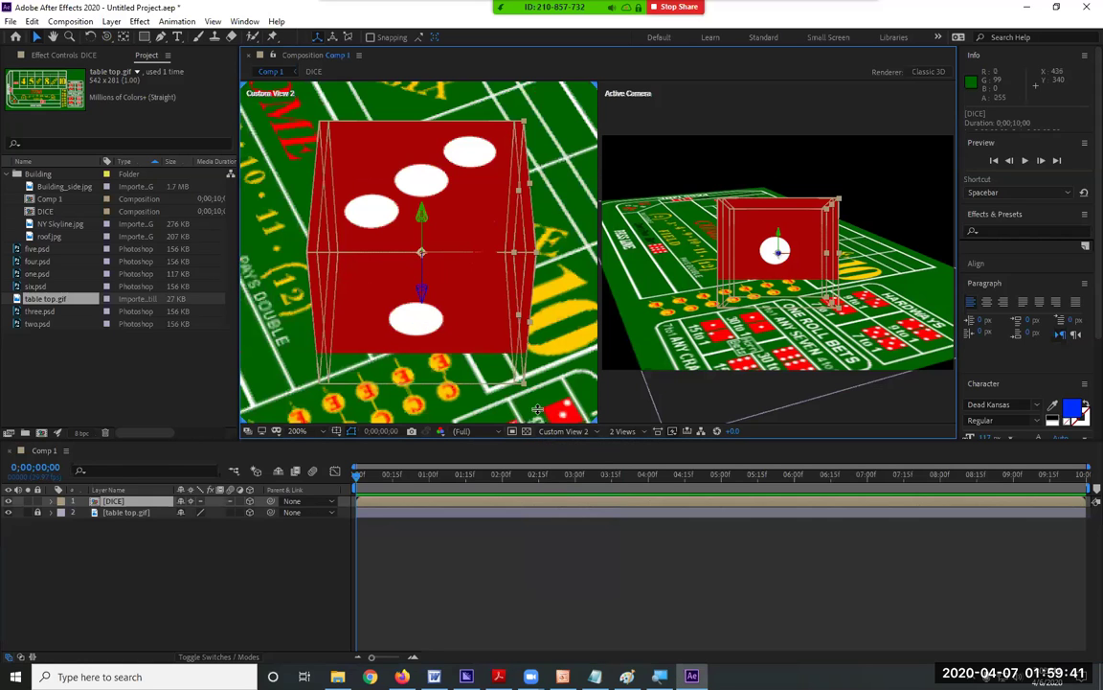
- Scale the DICE layer uniformly to 25% and collapse its properties
scroll(464, 349, down, 3)
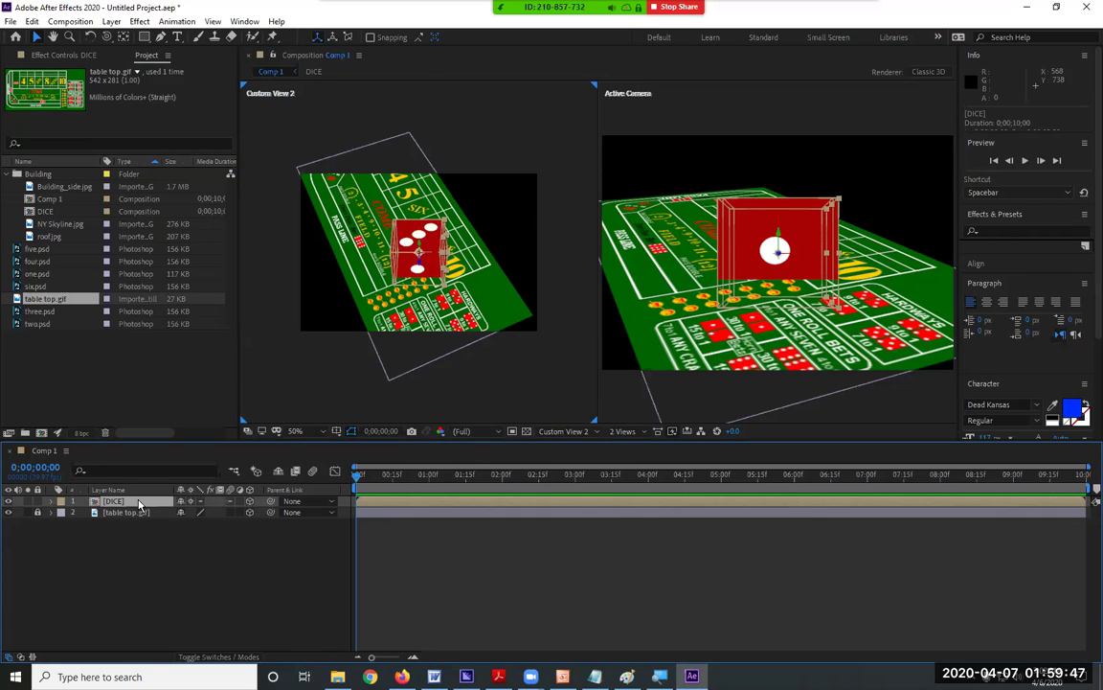
key(s)
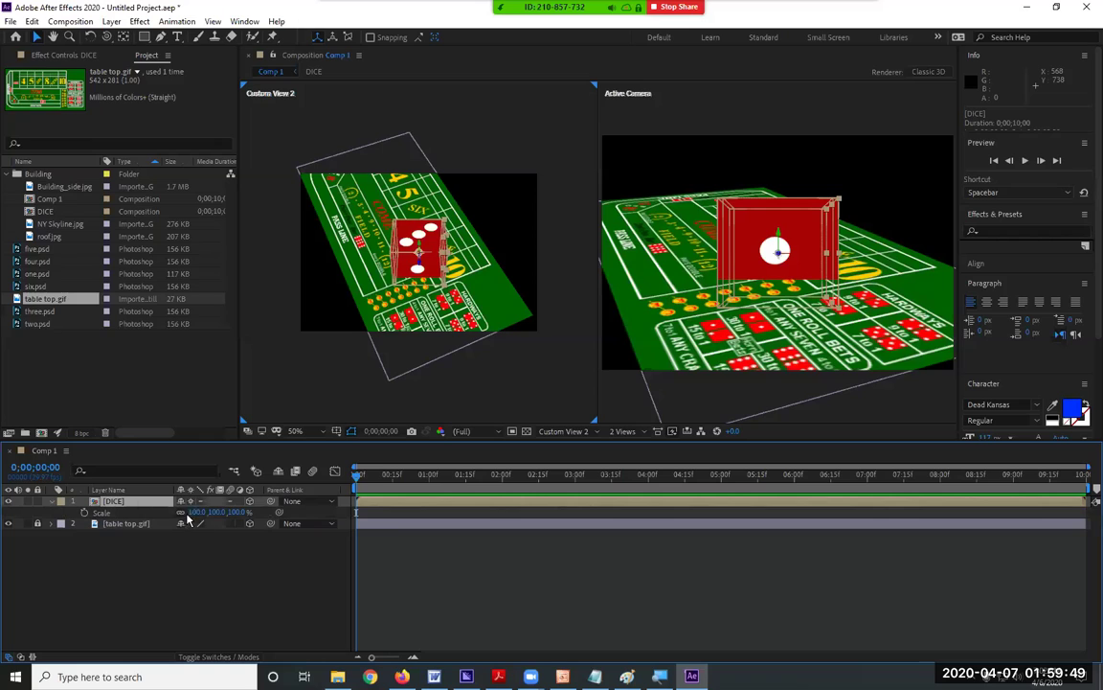
click(234, 511)
text(25)
key(Return)
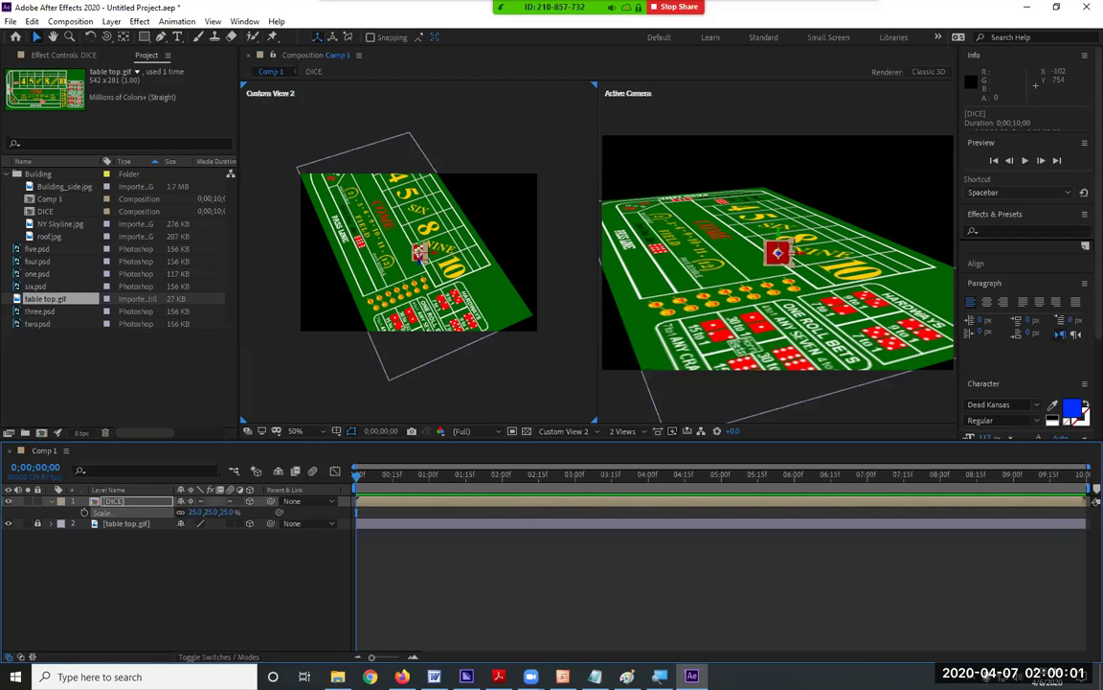
click(53, 502)
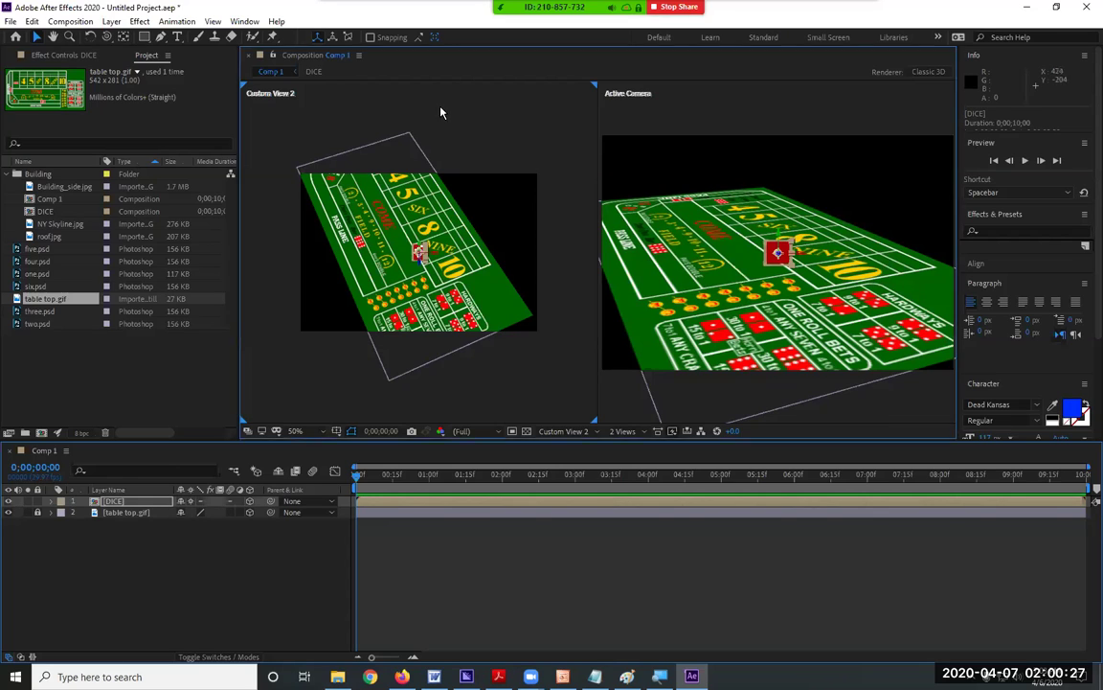
click(671, 109)
click(523, 113)
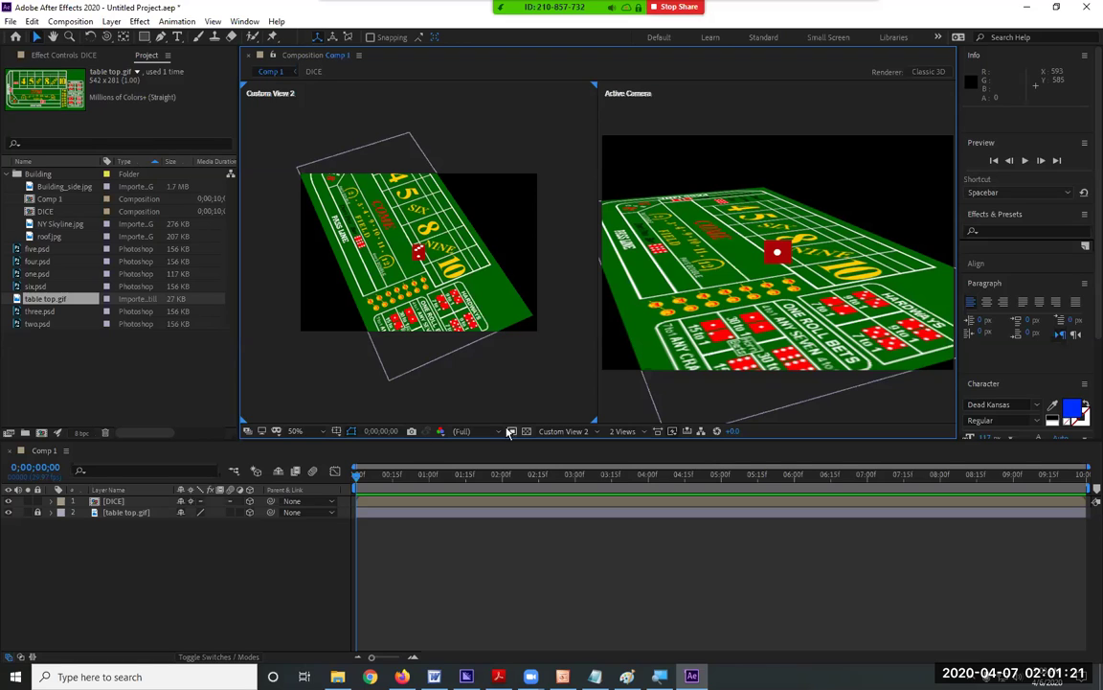
click(108, 500)
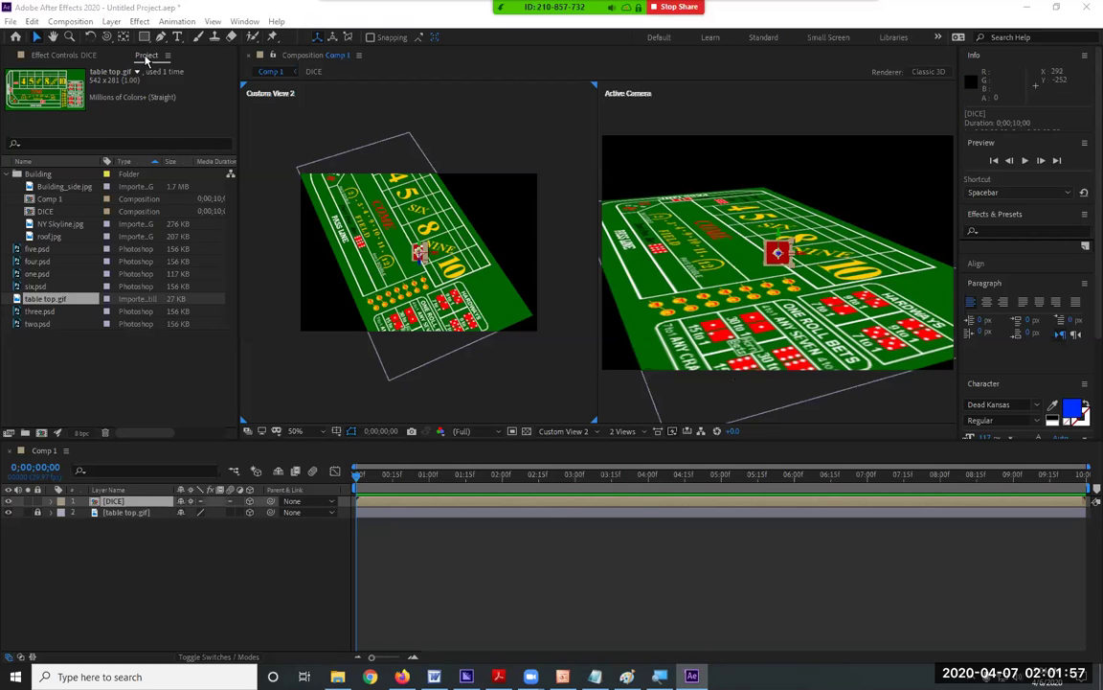
click(75, 22)
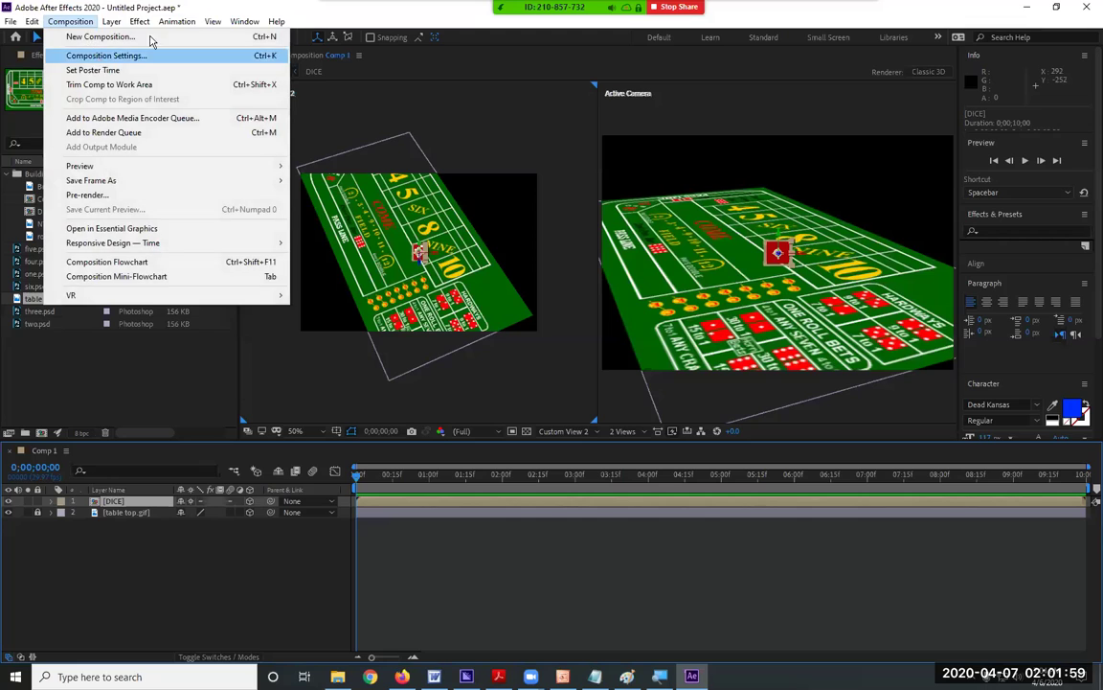
key(Escape)
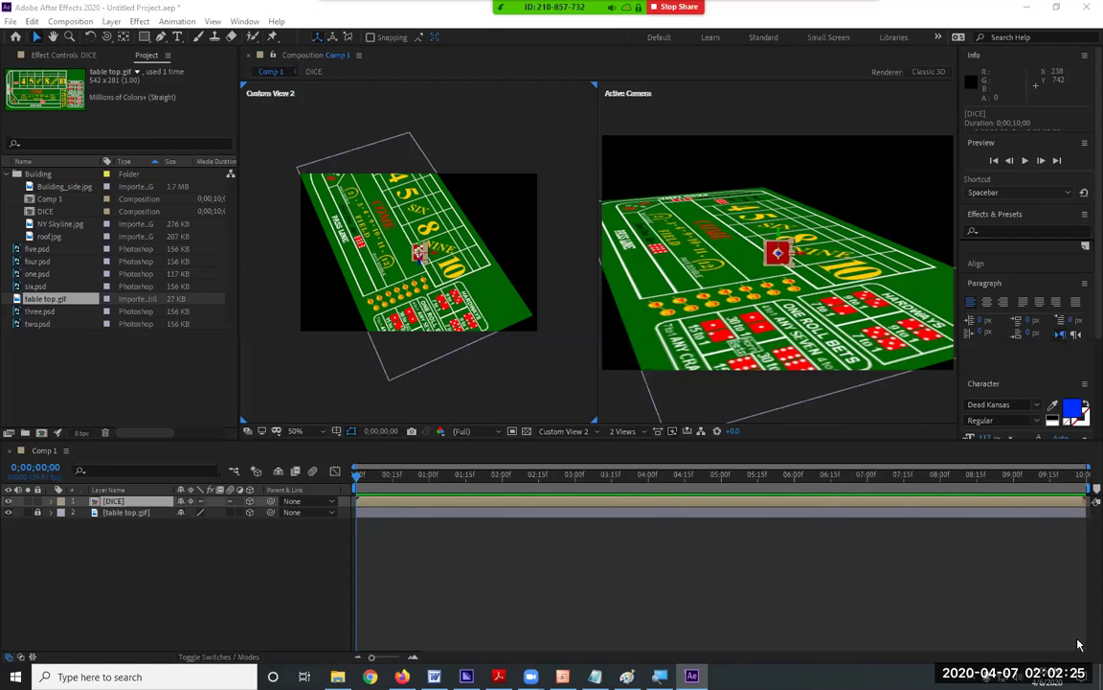
- Duplicate the DICE layer and move the copy sideways along X, clear of the original die
click(116, 502)
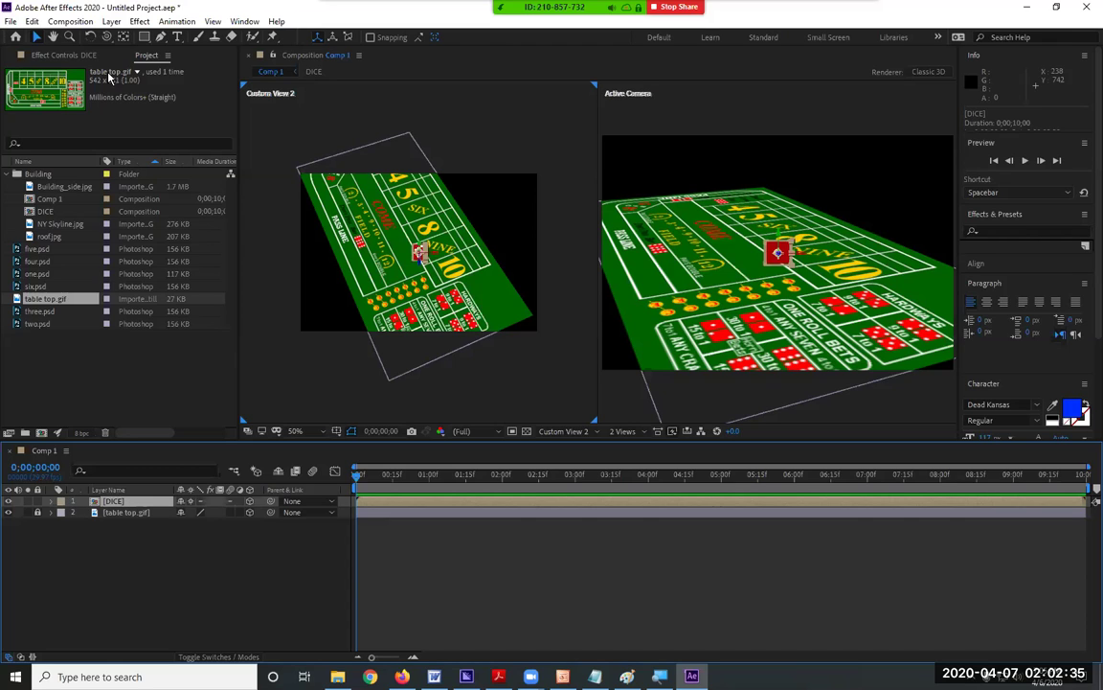
click(33, 21)
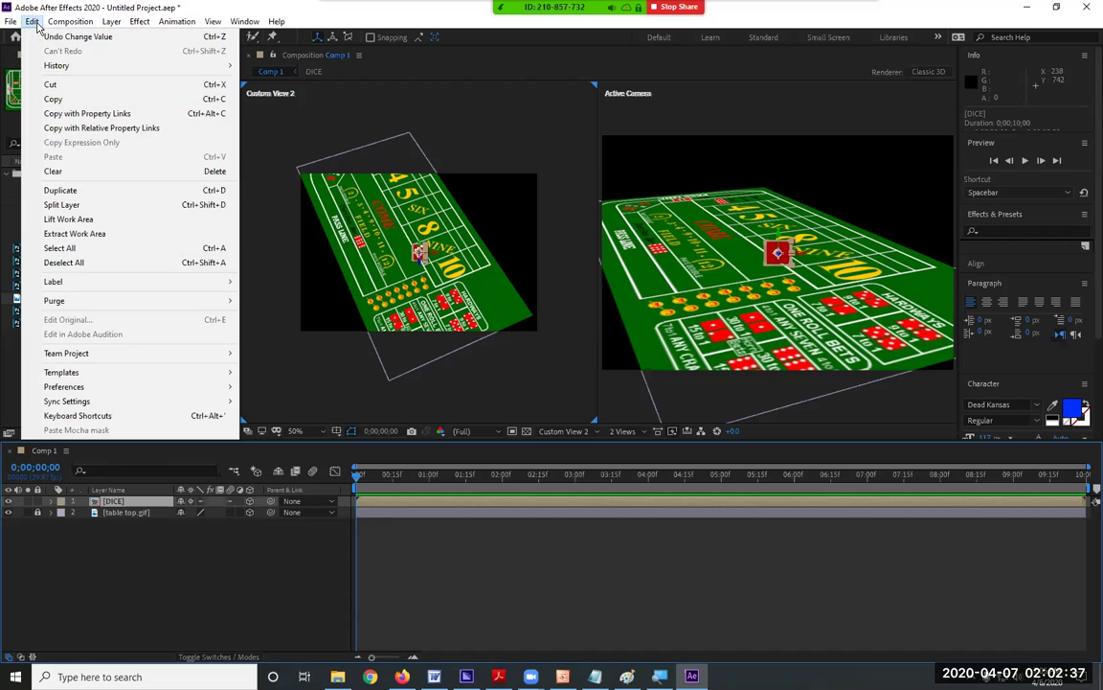
click(103, 195)
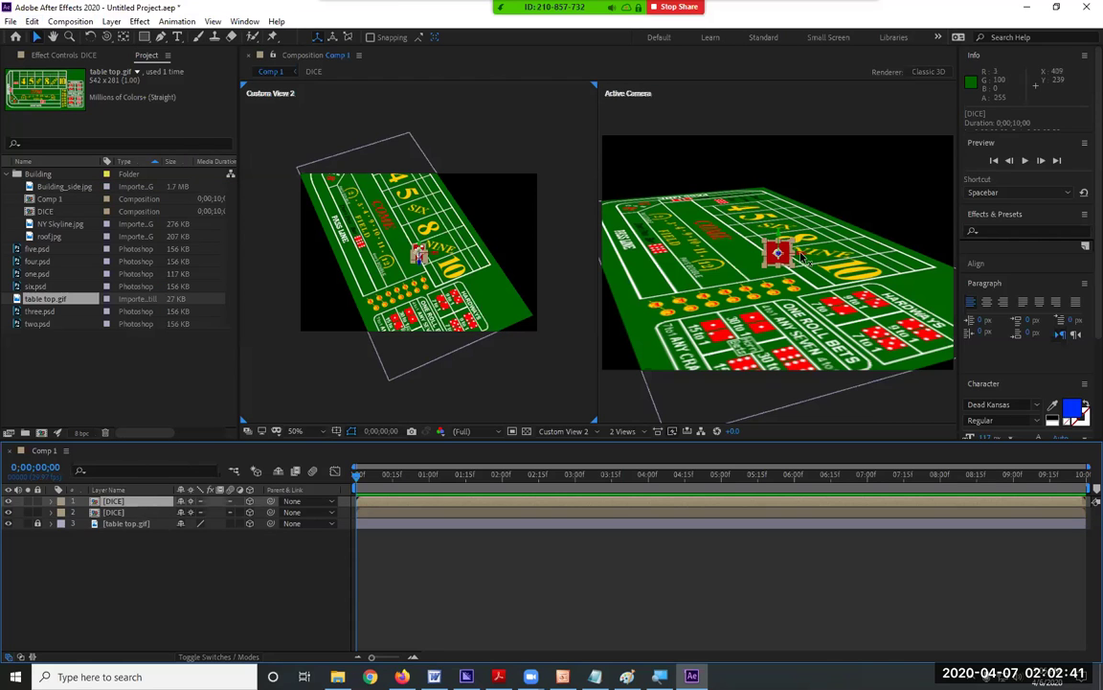
mouse_move(847, 254)
mouse_down()
mouse_move(890, 256)
mouse_move(867, 257)
mouse_up()
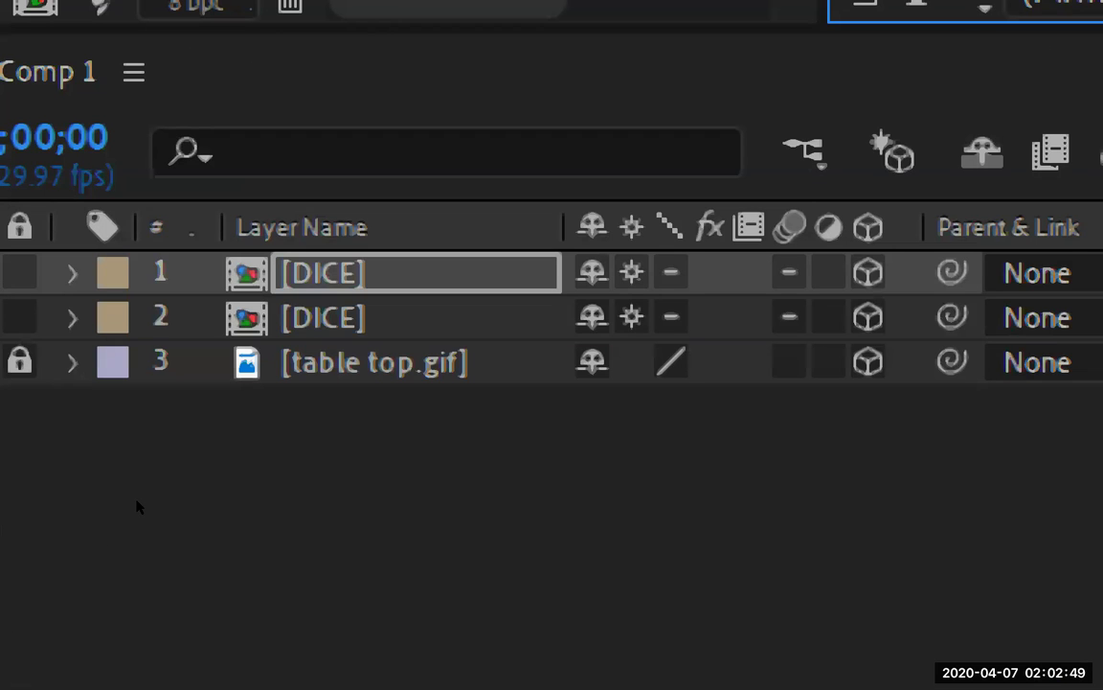
- Rename the upper DICE layer as DICE - left
right_click(421, 272)
key(Up)
key(Up)
key(Return)
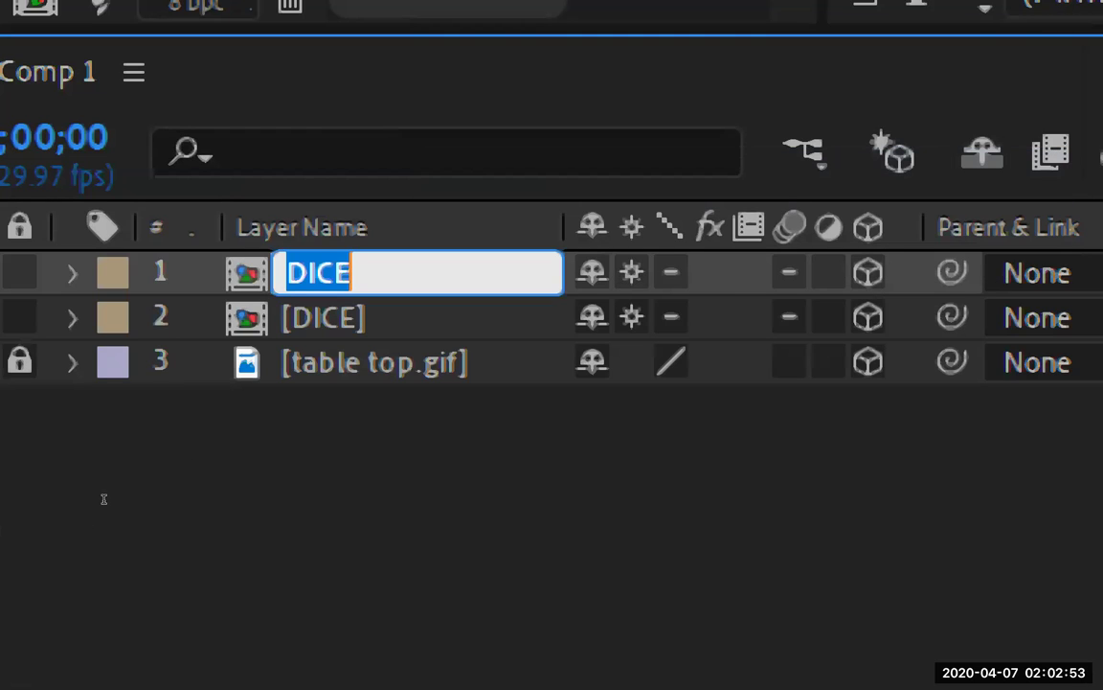
key(Right)
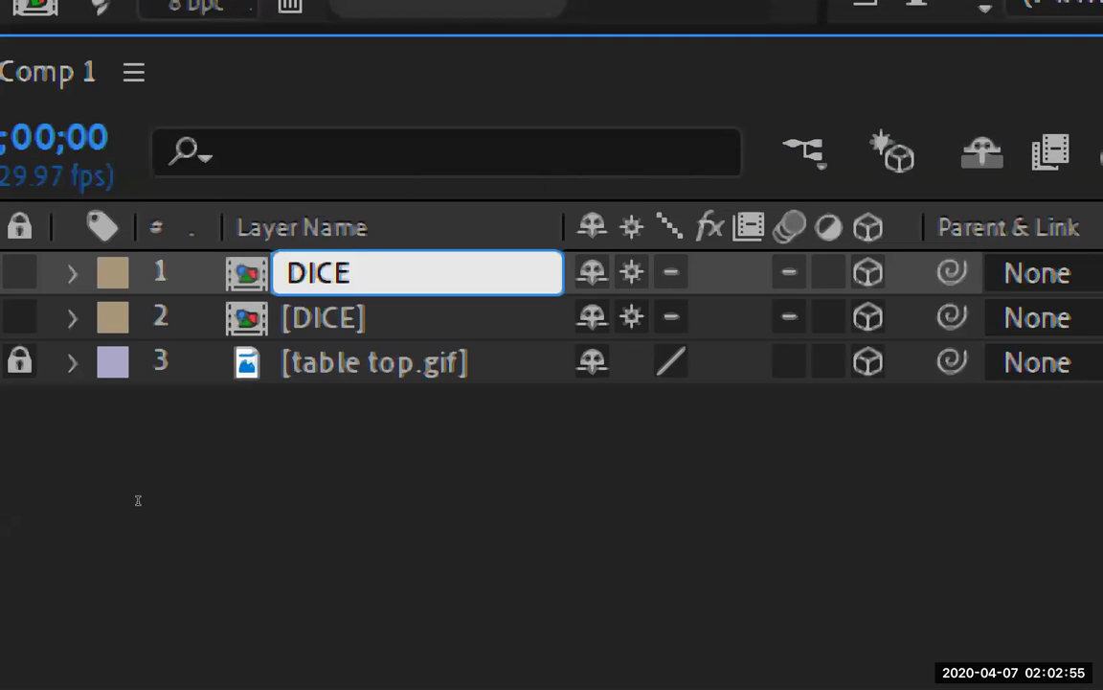
text(- Left)
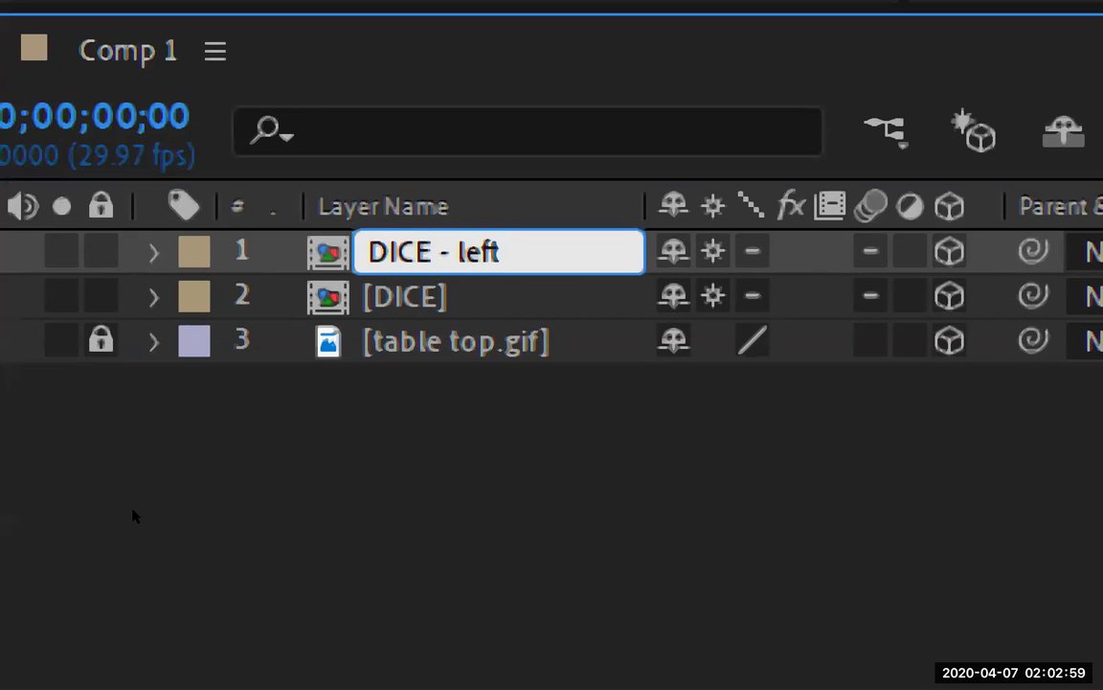
key(Return)
- Rename the lower DICE layer as DICE - right
key(ctrl+Down)
key(shift+F10)
key(Up)
key(Up)
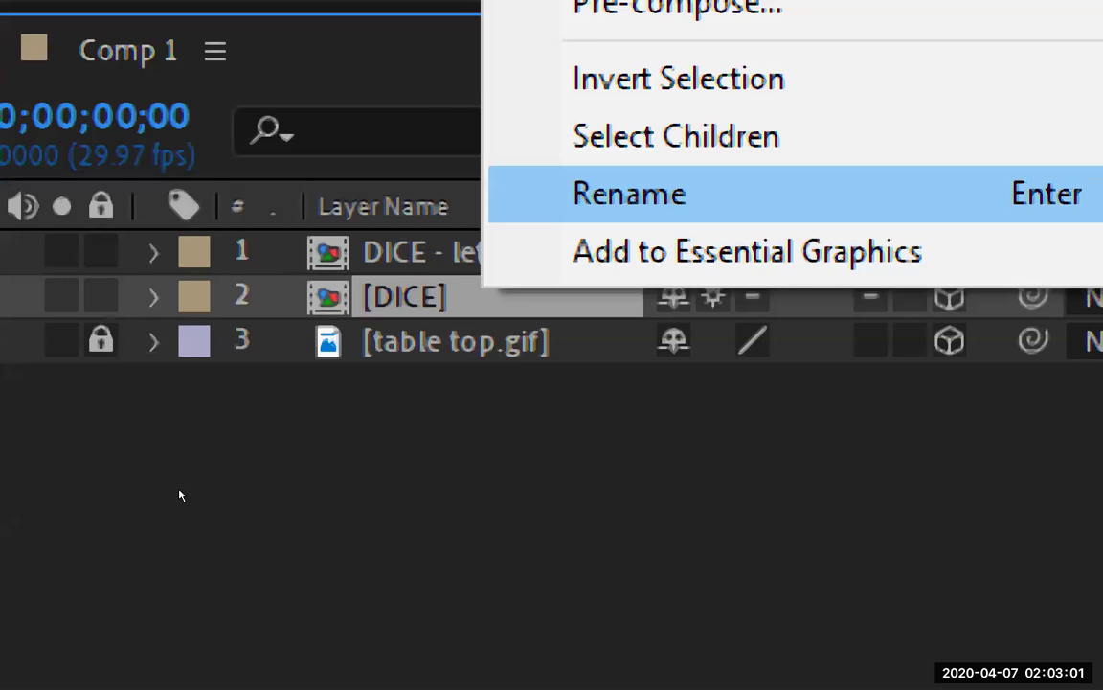
key(Return)
key(End)
text(- right)
key(Return)
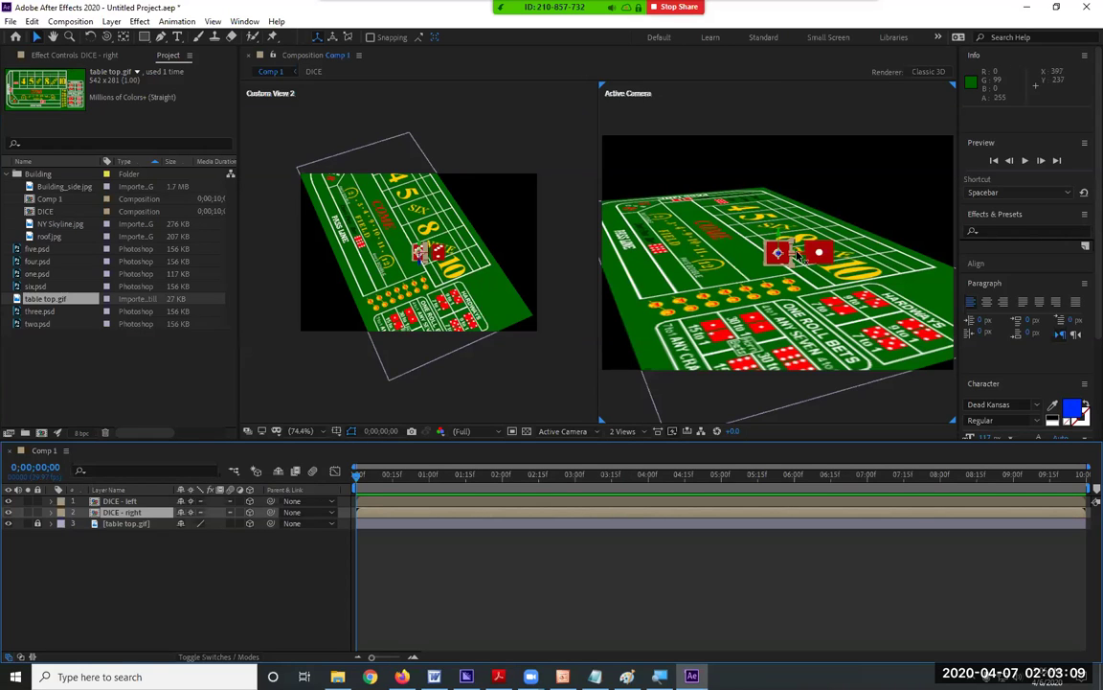
- Move DICE - left along X to about 222 and place DICE - right at about 368, 232, 0, undoing the accidental scaling
drag(798, 257, 713, 256)
click(877, 254)
drag(877, 254, 857, 270)
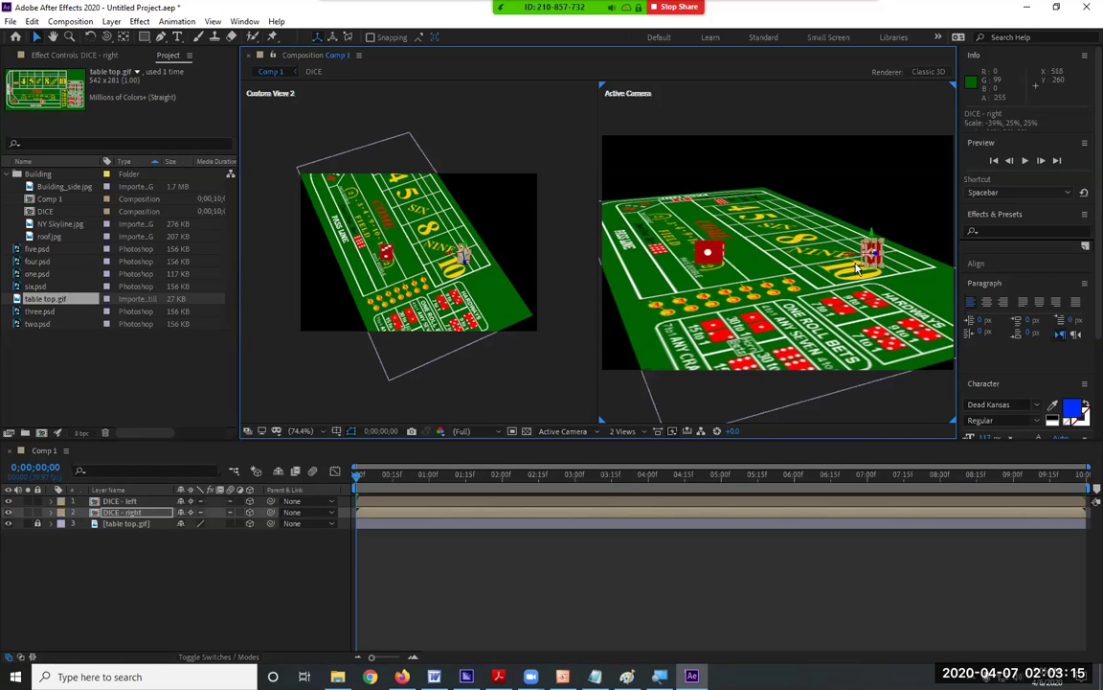
key(ctrl+z)
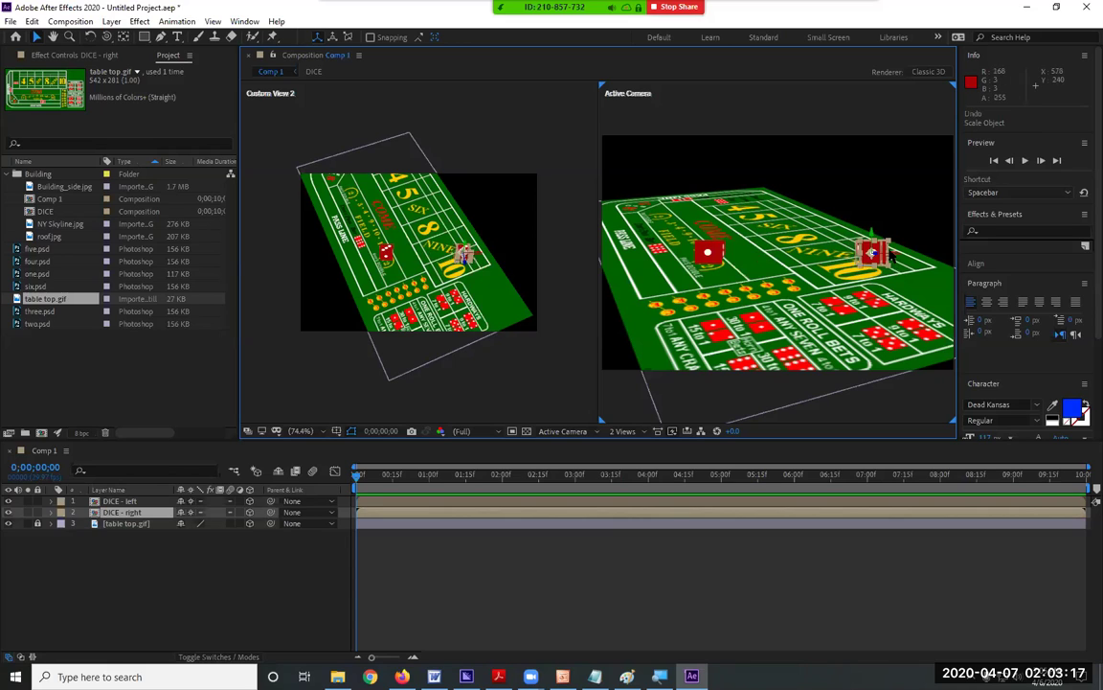
drag(891, 257, 805, 266)
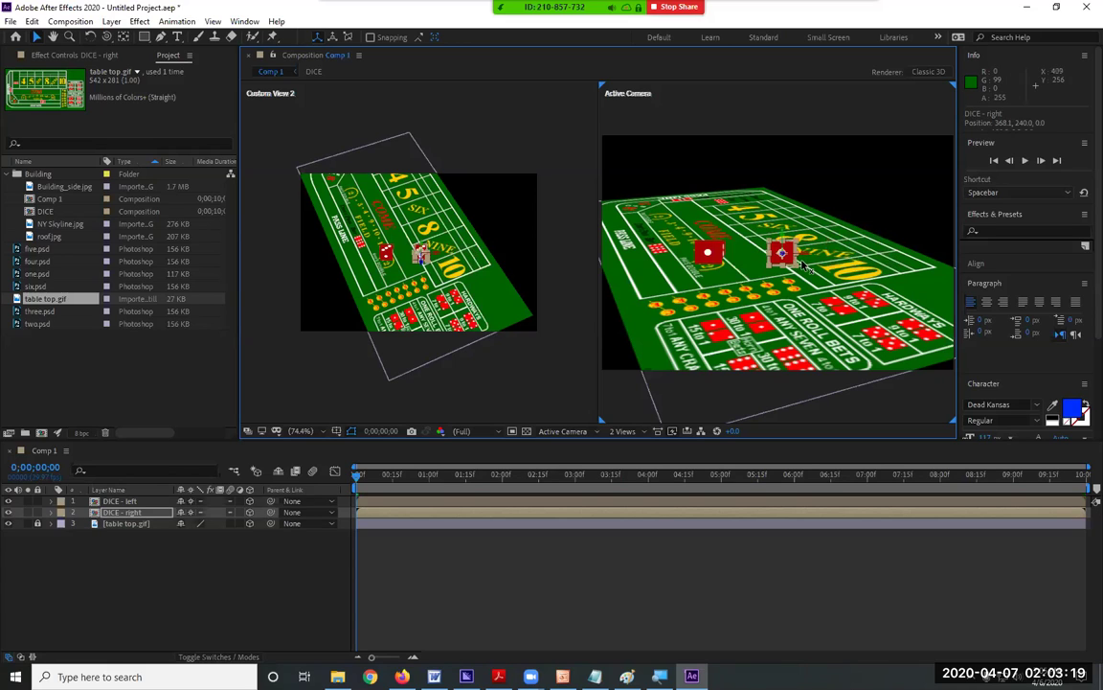
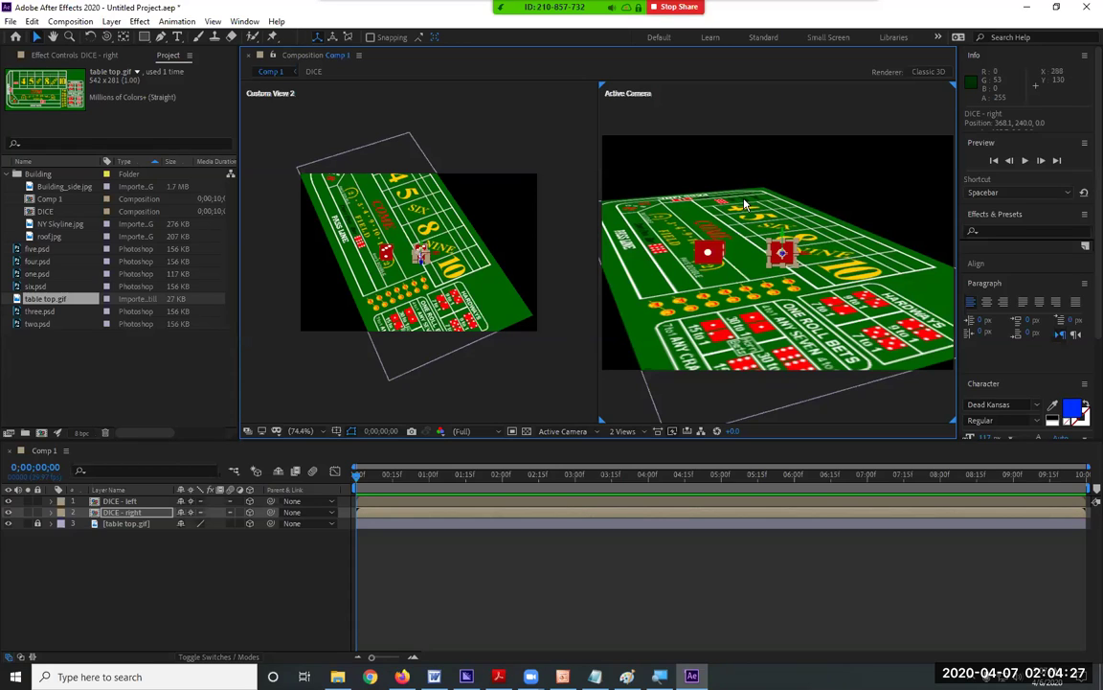
drag(783, 234, 758, 226)
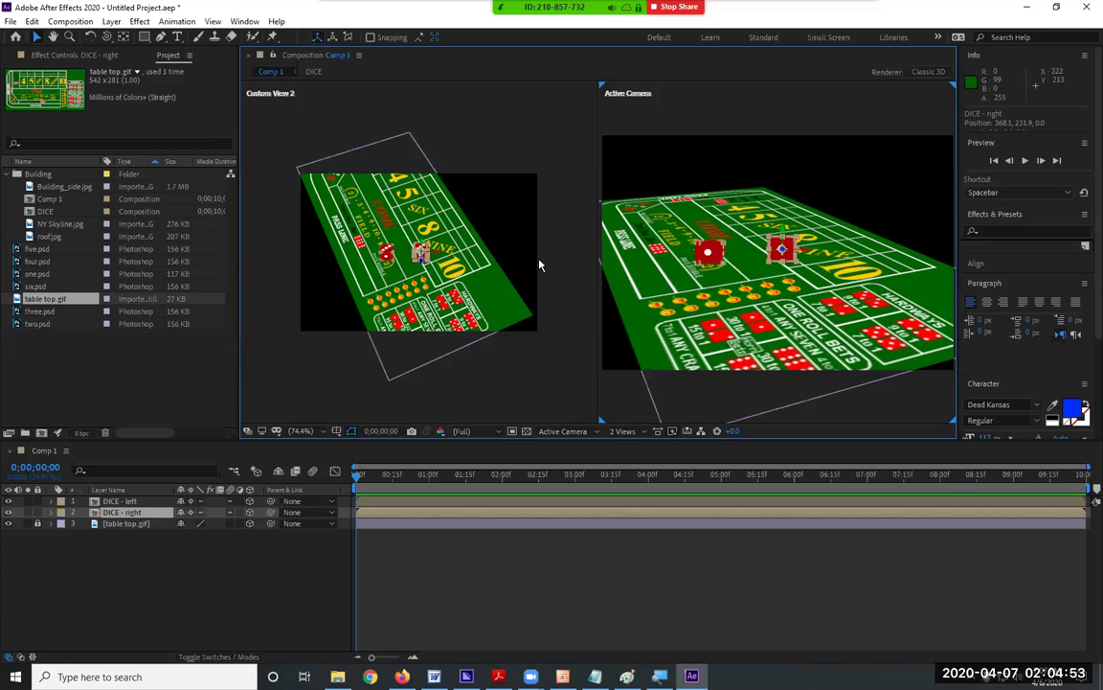
- Deselect the dice and change the Custom View 2 pane to the Left view at 100% magnification
click(643, 106)
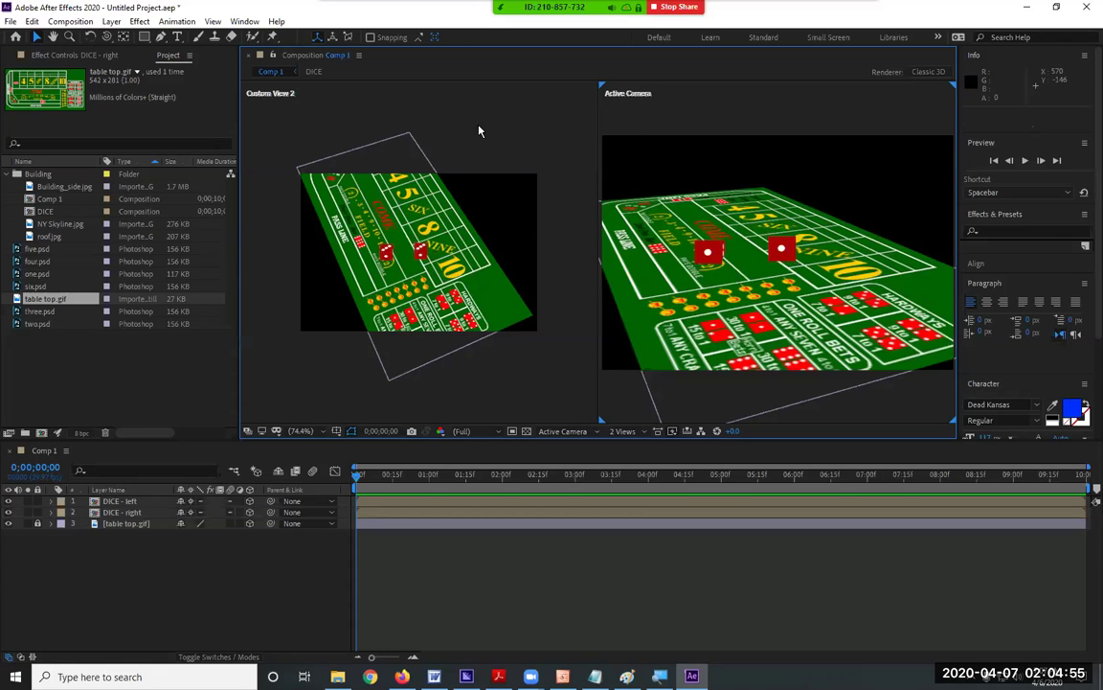
click(261, 128)
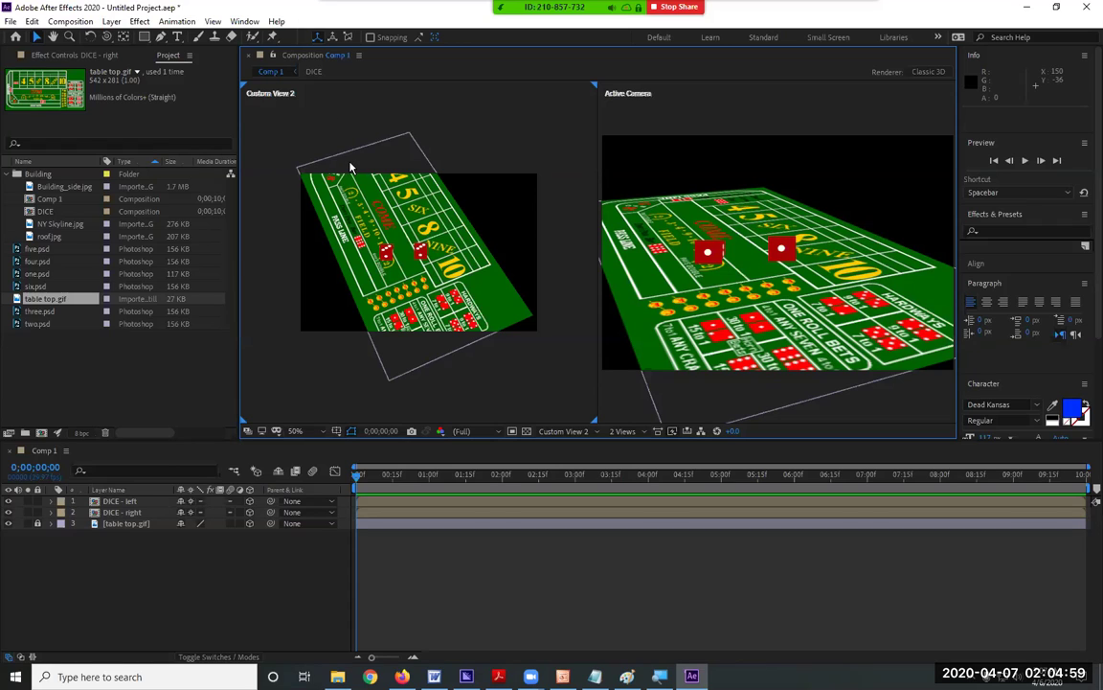
click(624, 432)
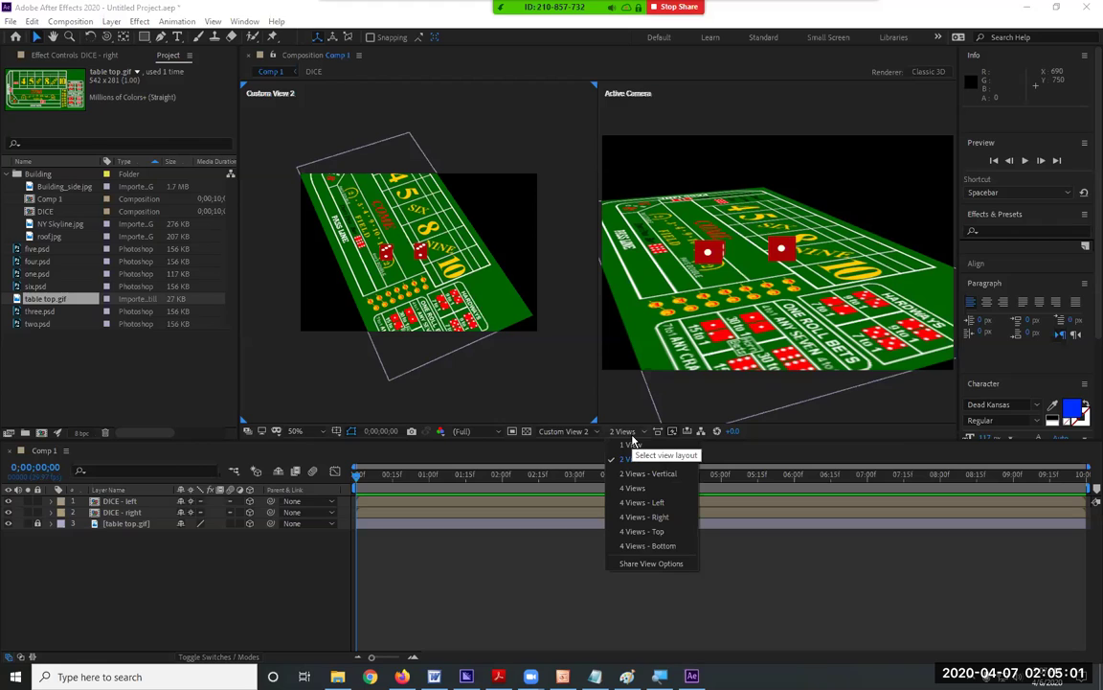
click(565, 431)
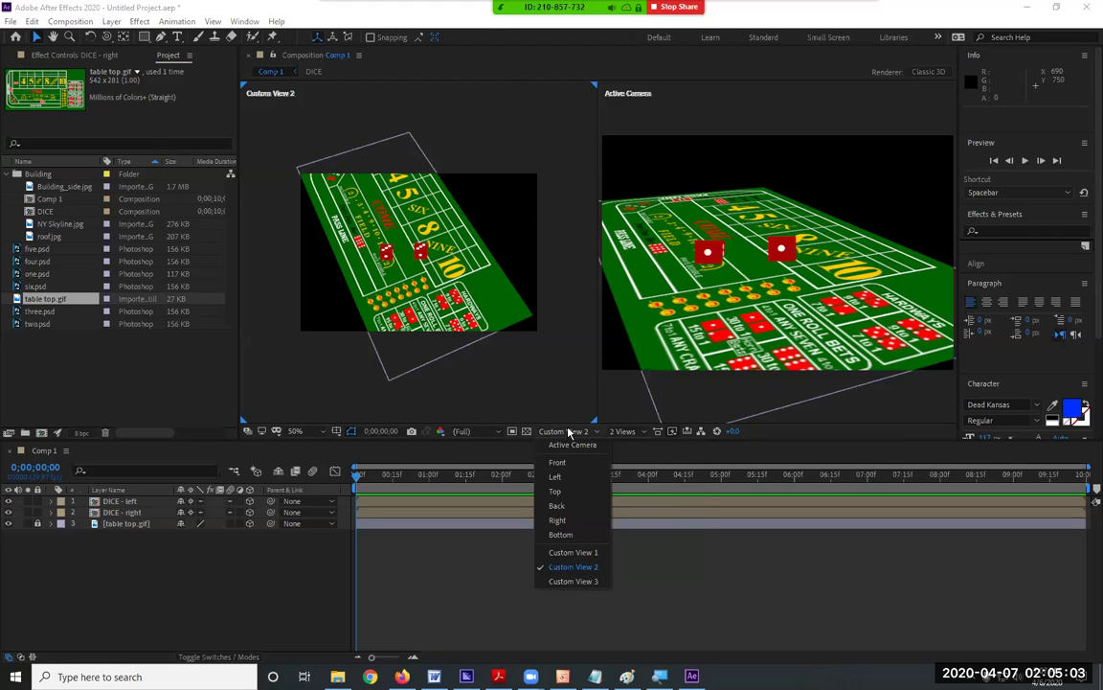
click(575, 476)
key(period)
key(period)
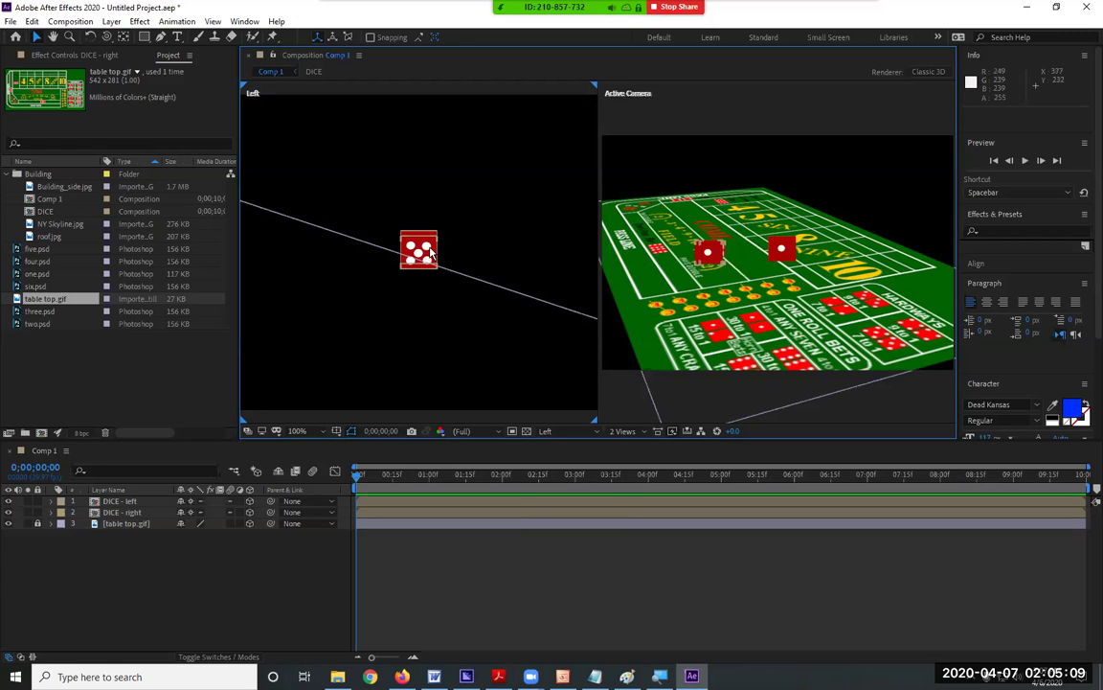
- Move DICE - right forward along Z and down onto the table surface, at about 368, 310, -260
click(782, 249)
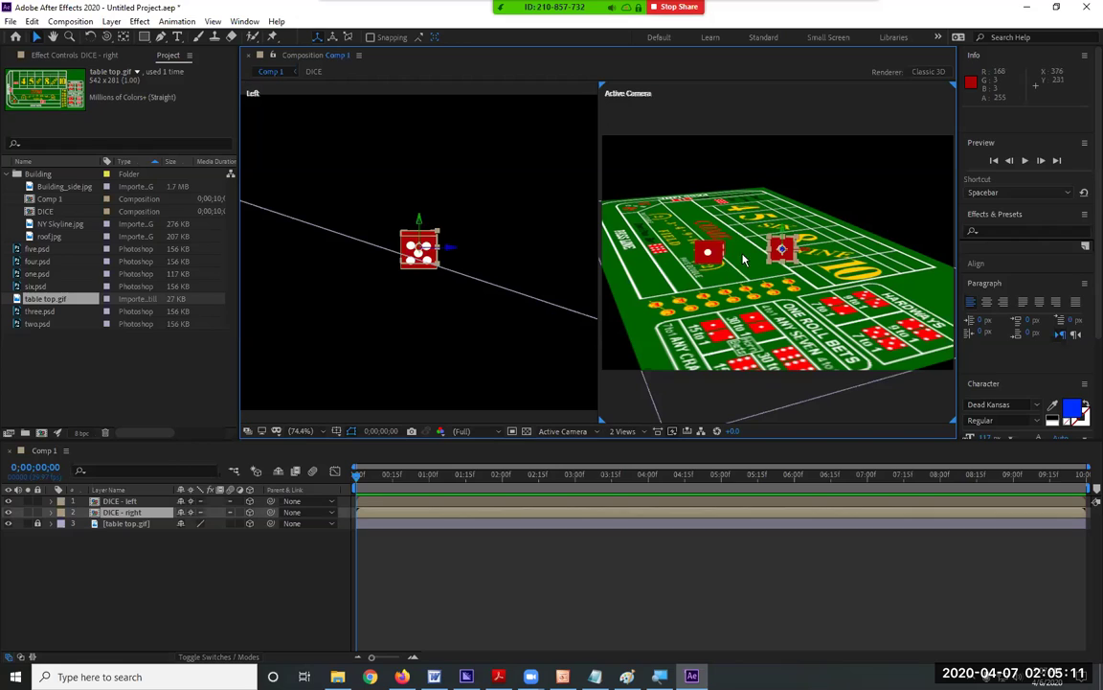
key(comma)
key(comma)
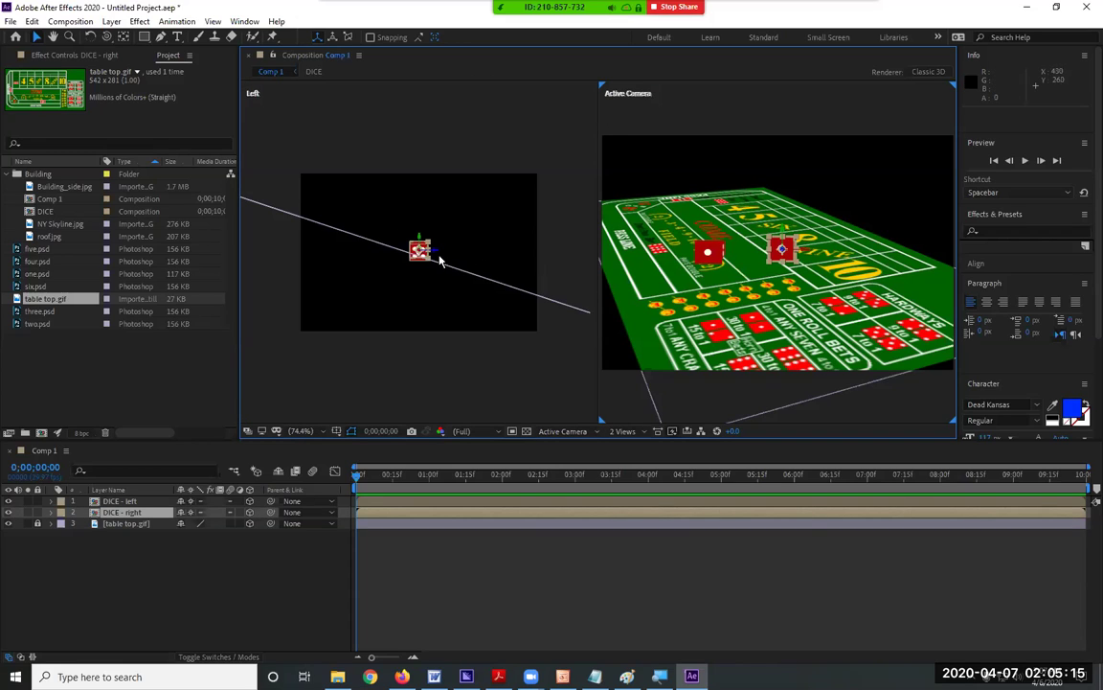
drag(440, 260, 513, 264)
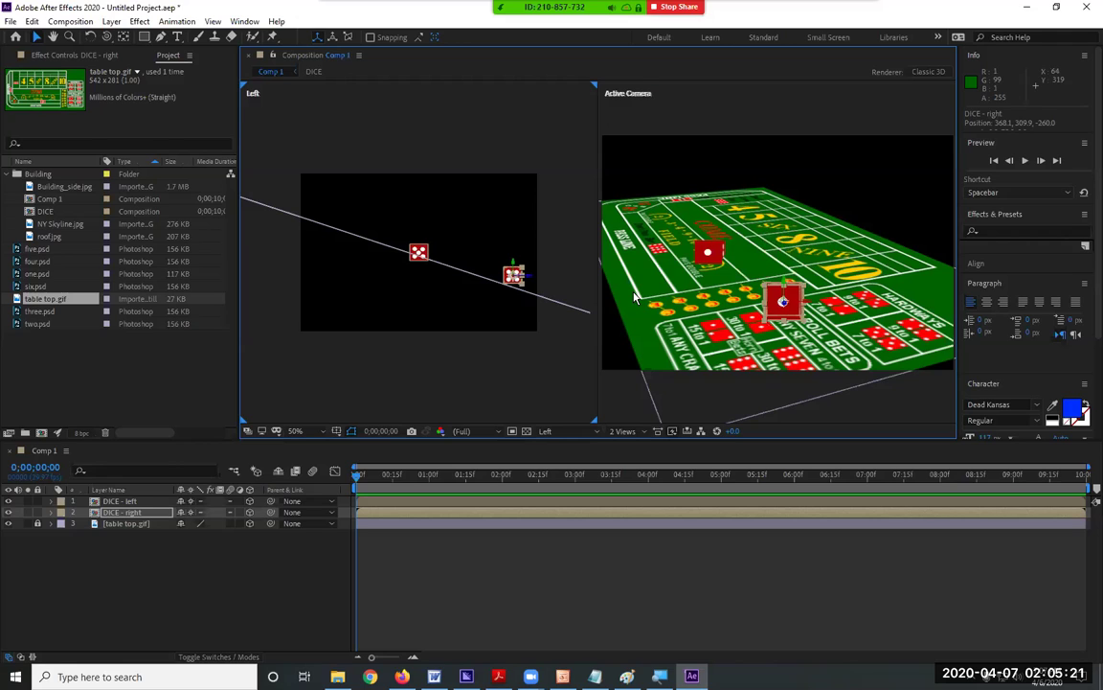
- Raise DICE - left along Y to about 215.5 in the Left view so it rests on the table top
key(period)
key(period)
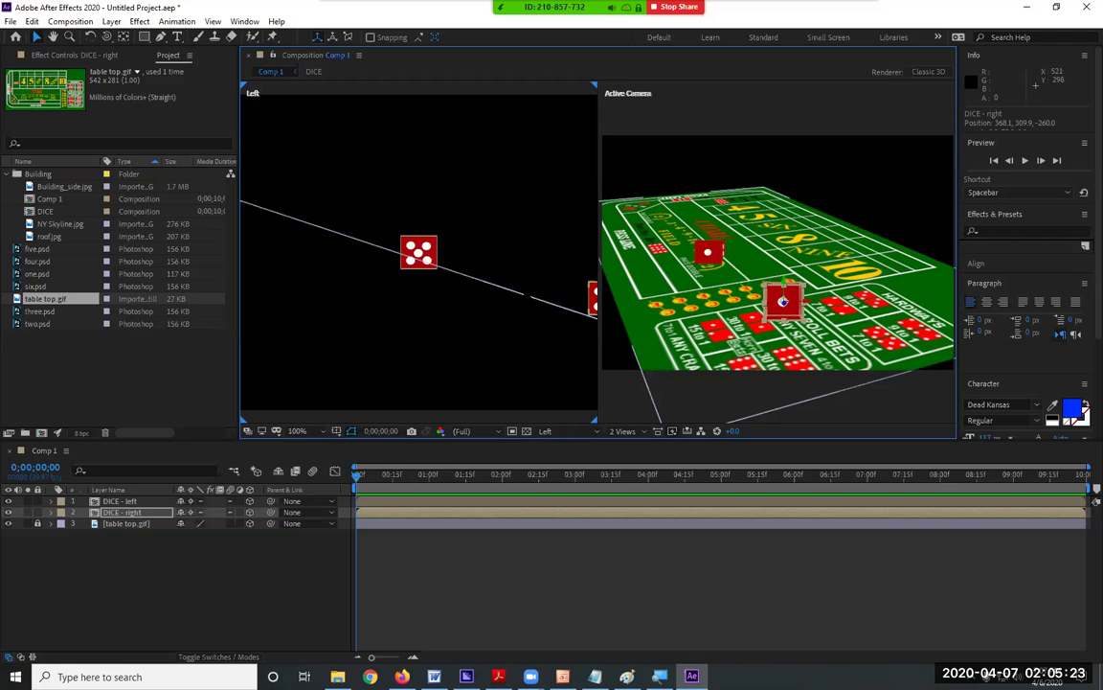
click(386, 225)
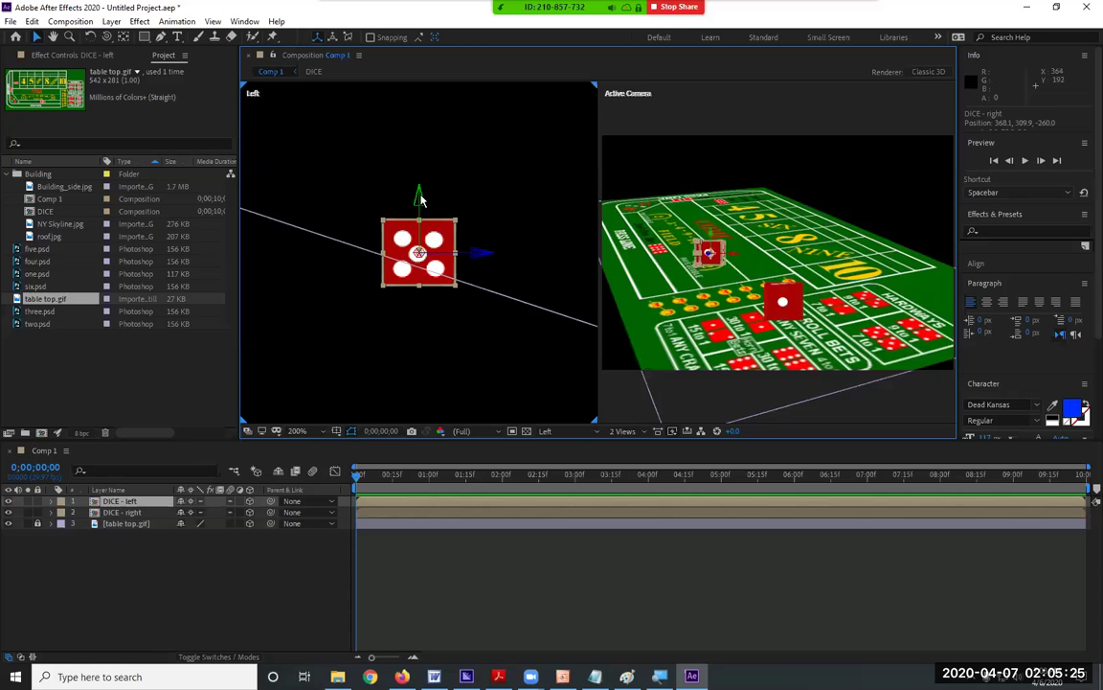
drag(419, 252, 418, 248)
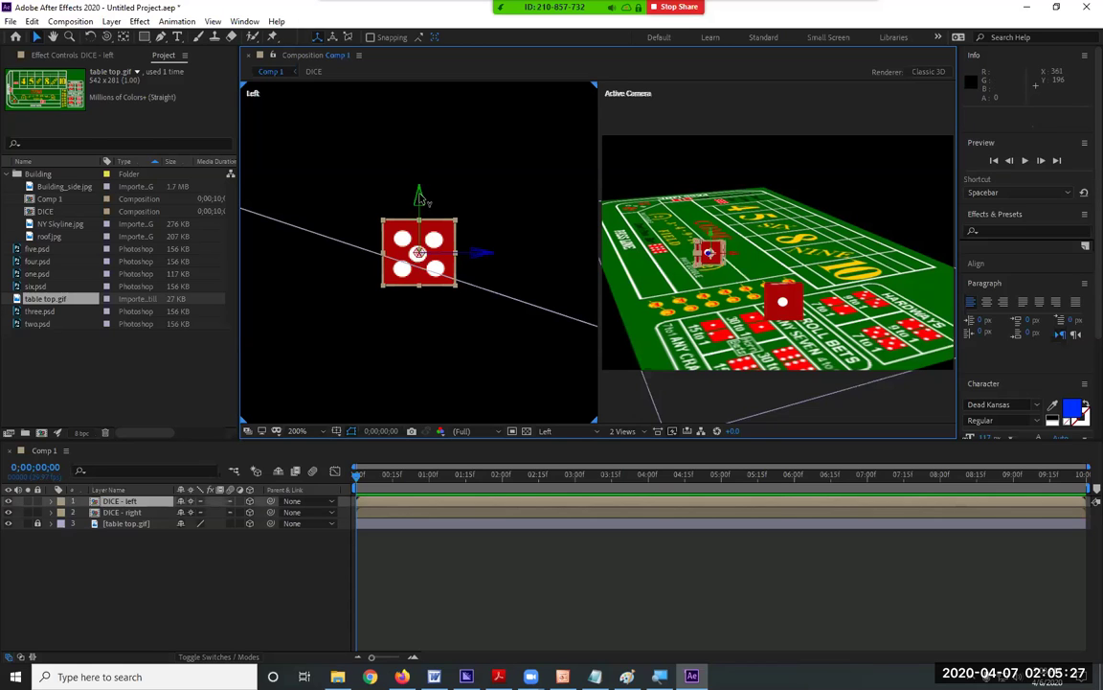
key(shift+Up)
key(shift+Up)
key(shift+Up)
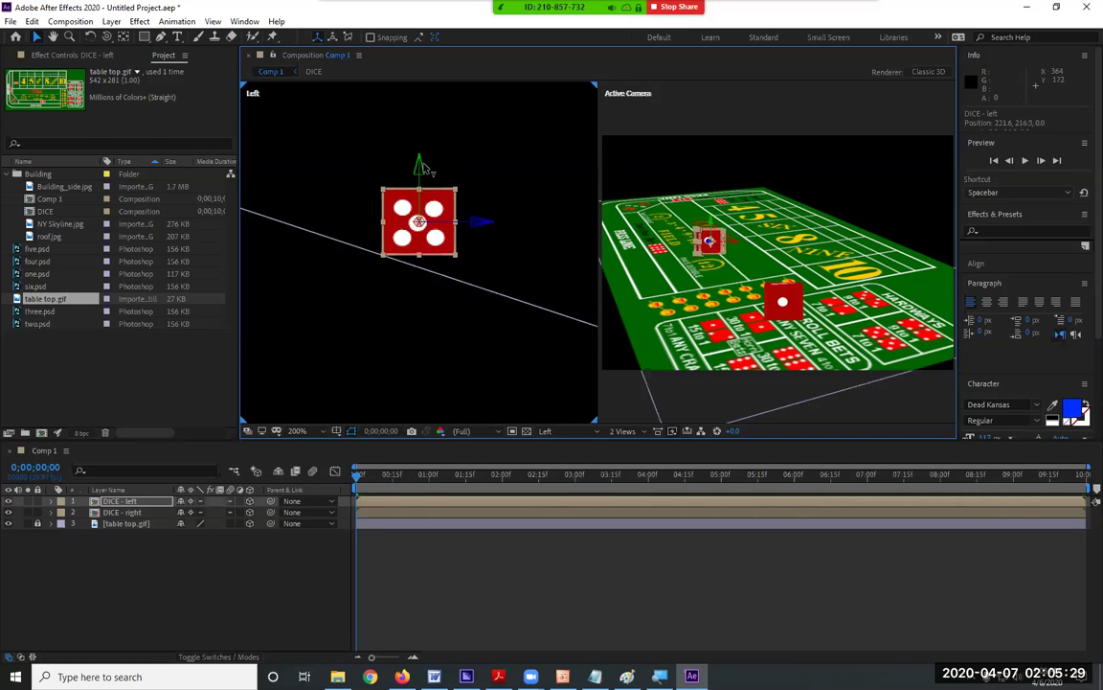
- Raise DICE - right and push it back along Z behind the table's far edge, to about 368, -56, 454
click(780, 302)
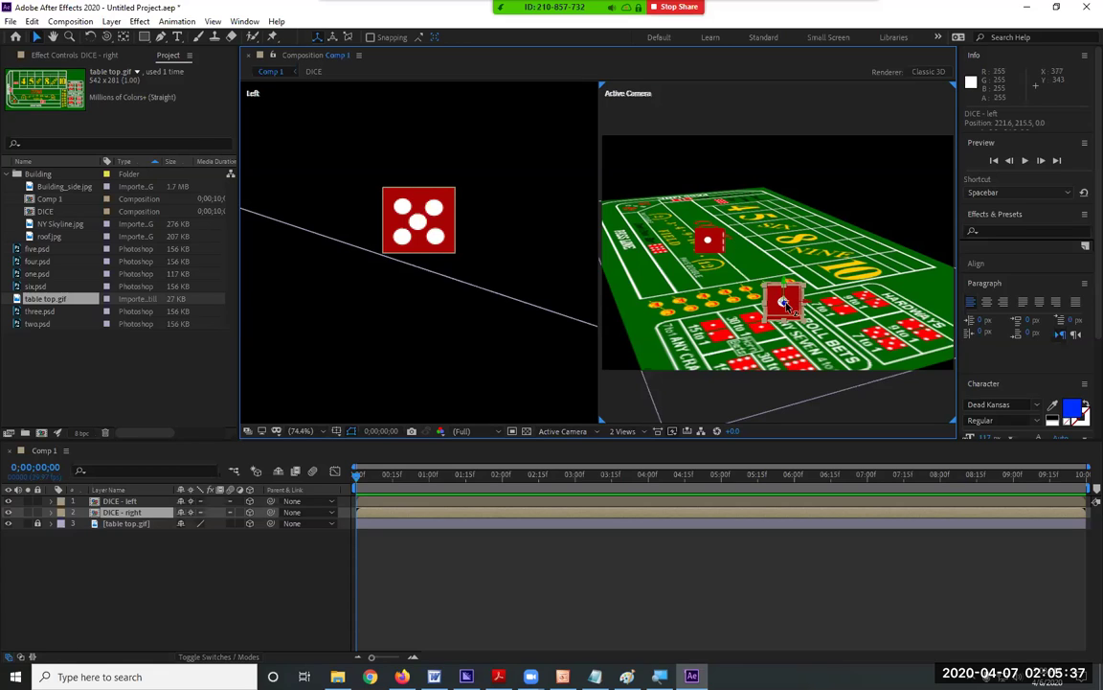
drag(781, 285, 783, 227)
scroll(482, 284, down, 5)
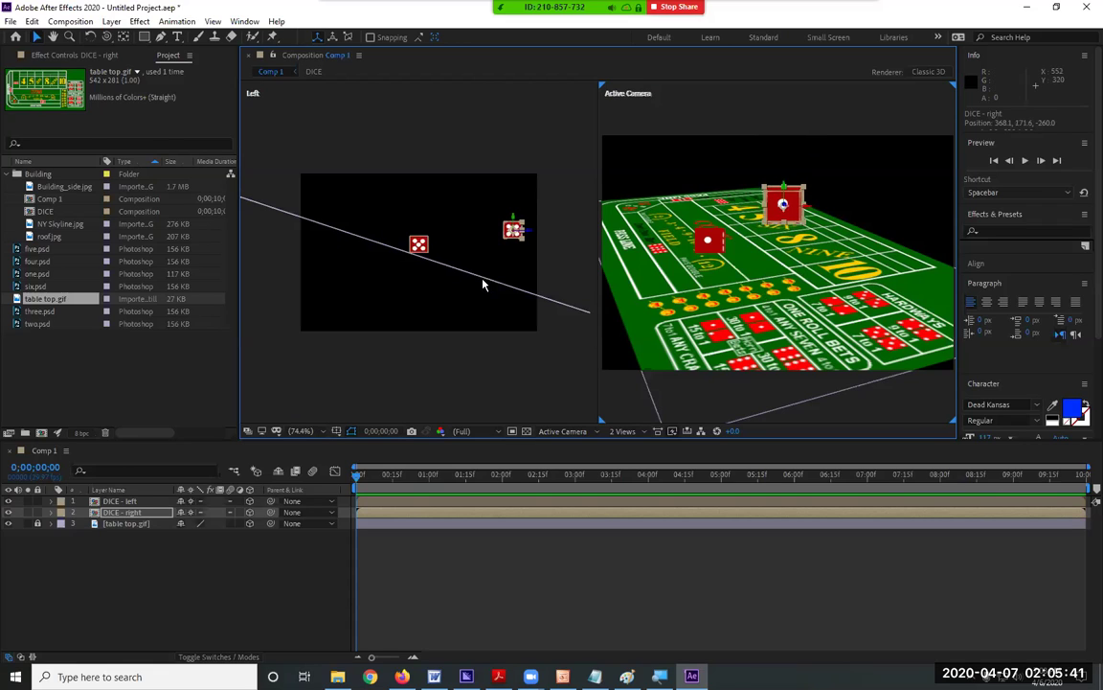
drag(514, 230, 352, 165)
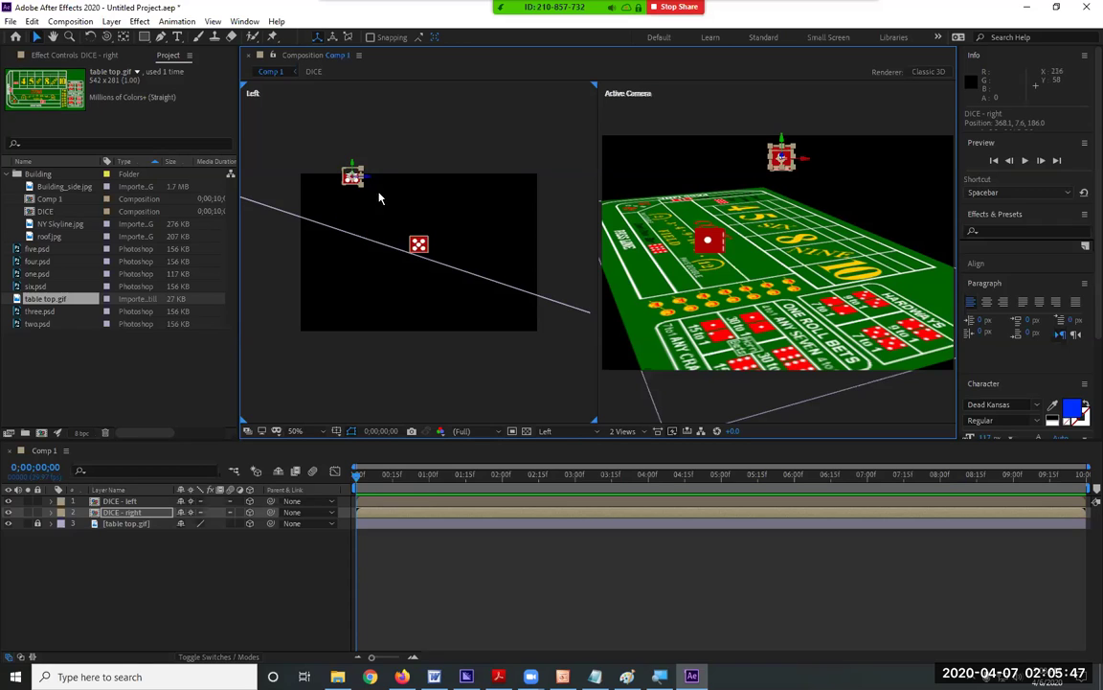
drag(372, 182, 257, 153)
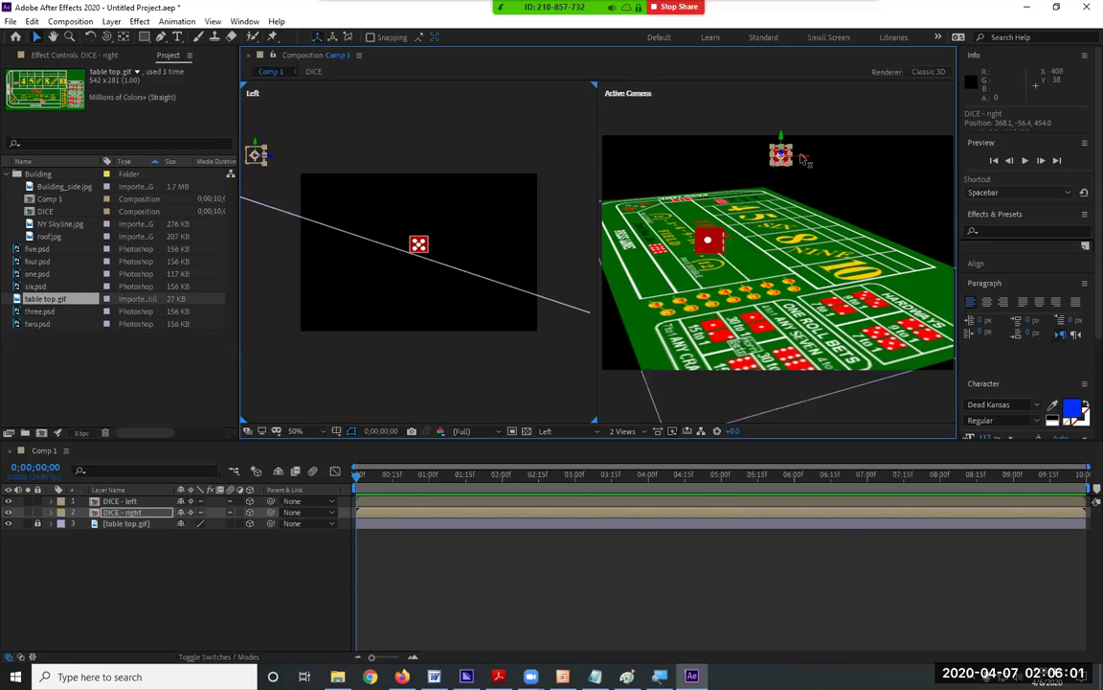
- Shift DICE - right along X and move it higher and farther back, to about 379, -180, 974
drag(801, 164, 840, 167)
drag(735, 155, 713, 155)
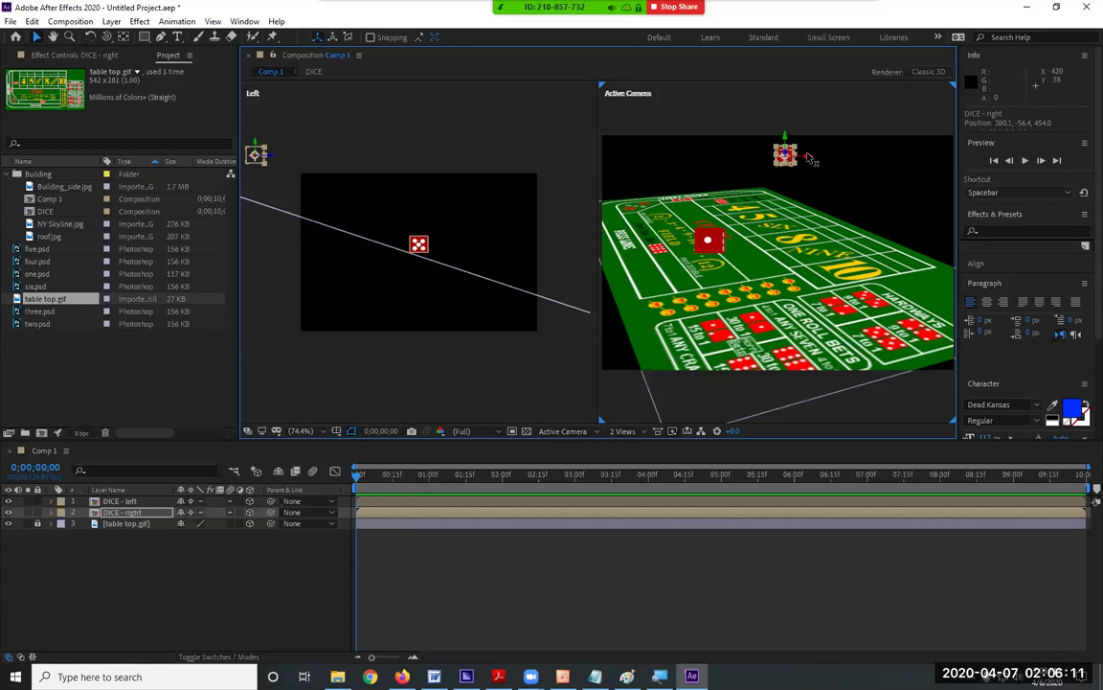
mouse_move(809, 150)
mouse_down()
mouse_move(908, 152)
mouse_move(809, 160)
mouse_up()
scroll(292, 185, down, 2)
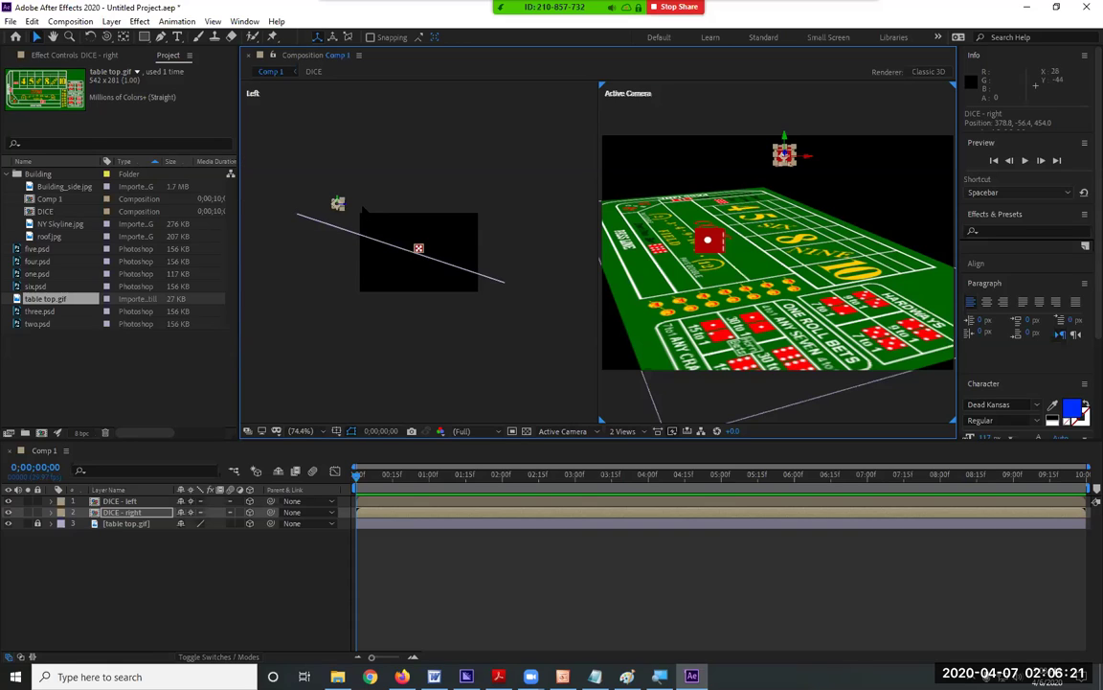
drag(340, 204, 298, 182)
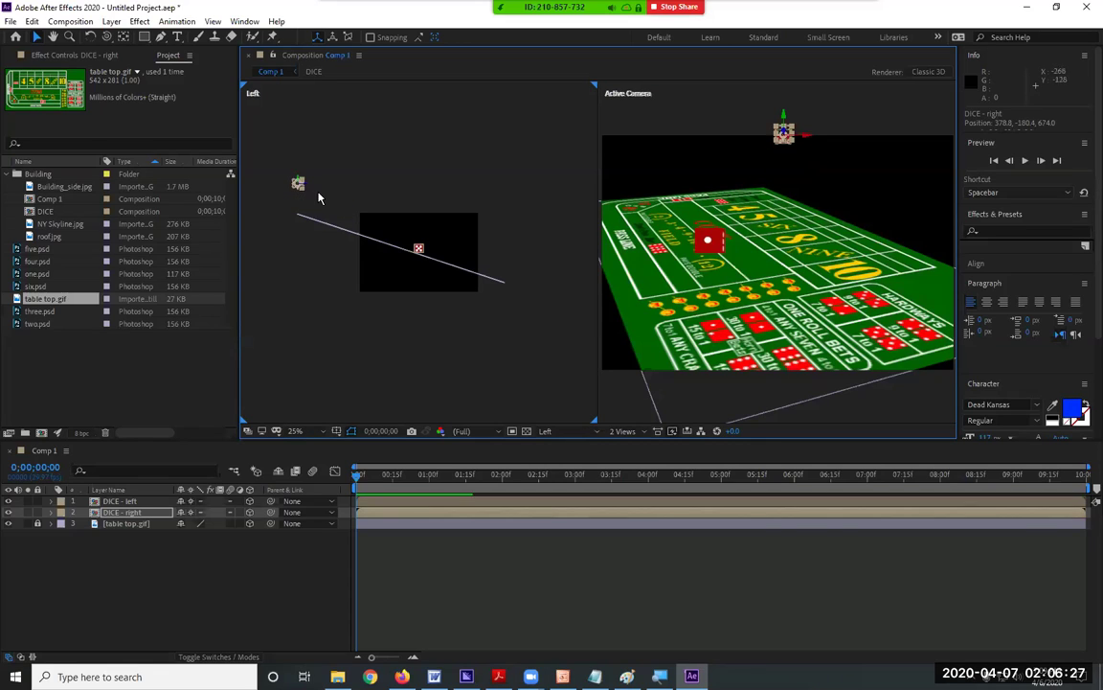
drag(307, 188, 258, 186)
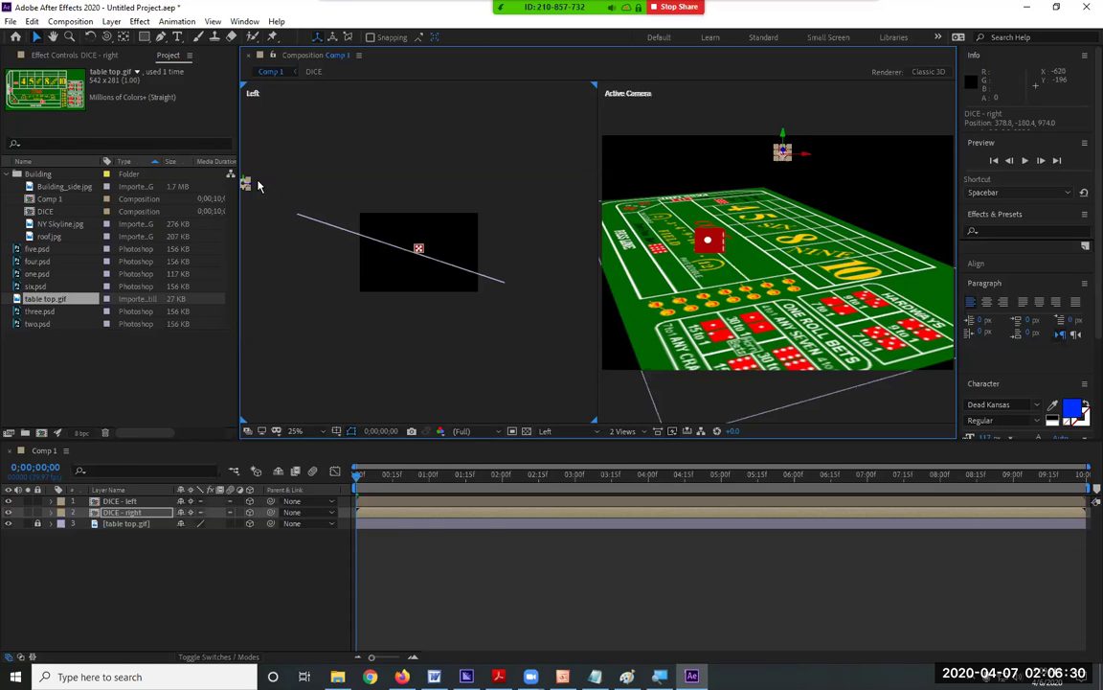
- Move DICE - left up, back and sideways beside DICE - right beyond the table's far edge, to about 173, -112.5, 980
click(710, 243)
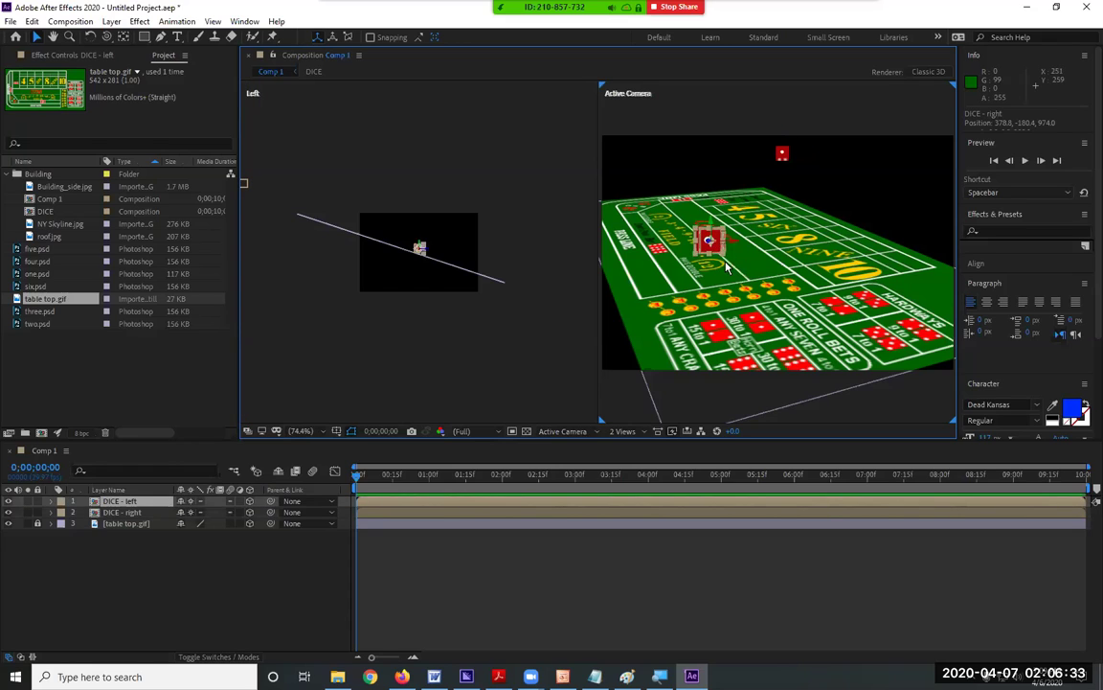
drag(424, 248, 420, 194)
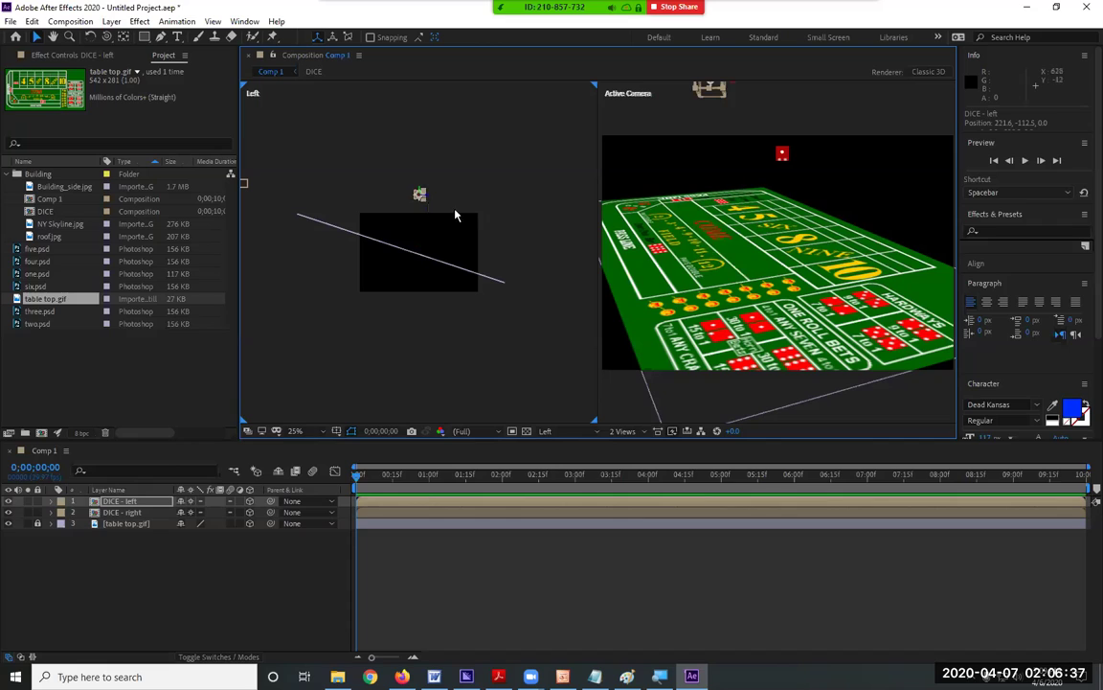
mouse_move(287, 198)
mouse_down()
mouse_move(257, 196)
mouse_move(272, 201)
mouse_up()
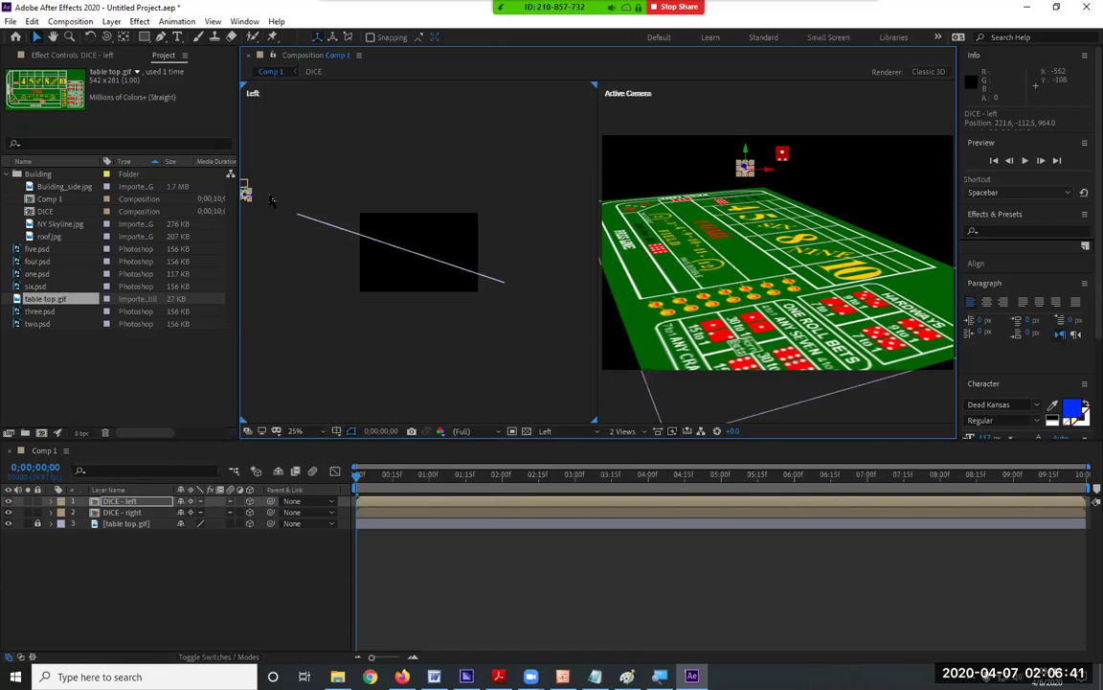
drag(760, 180, 747, 180)
scroll(287, 230, down, 2)
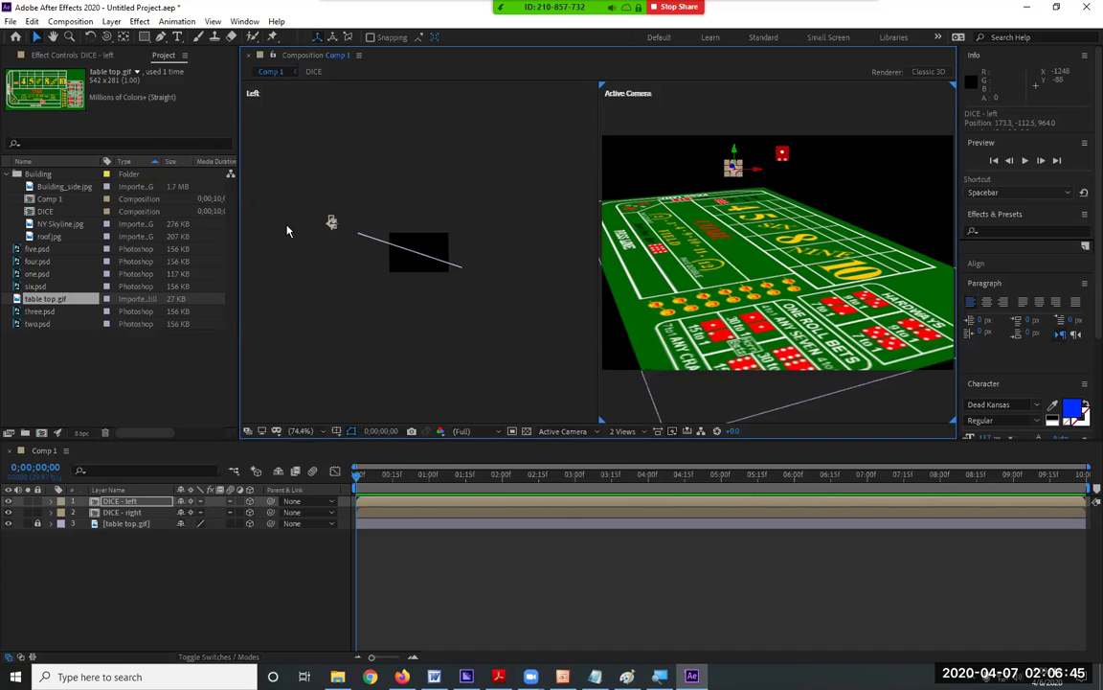
scroll(308, 233, up, 2)
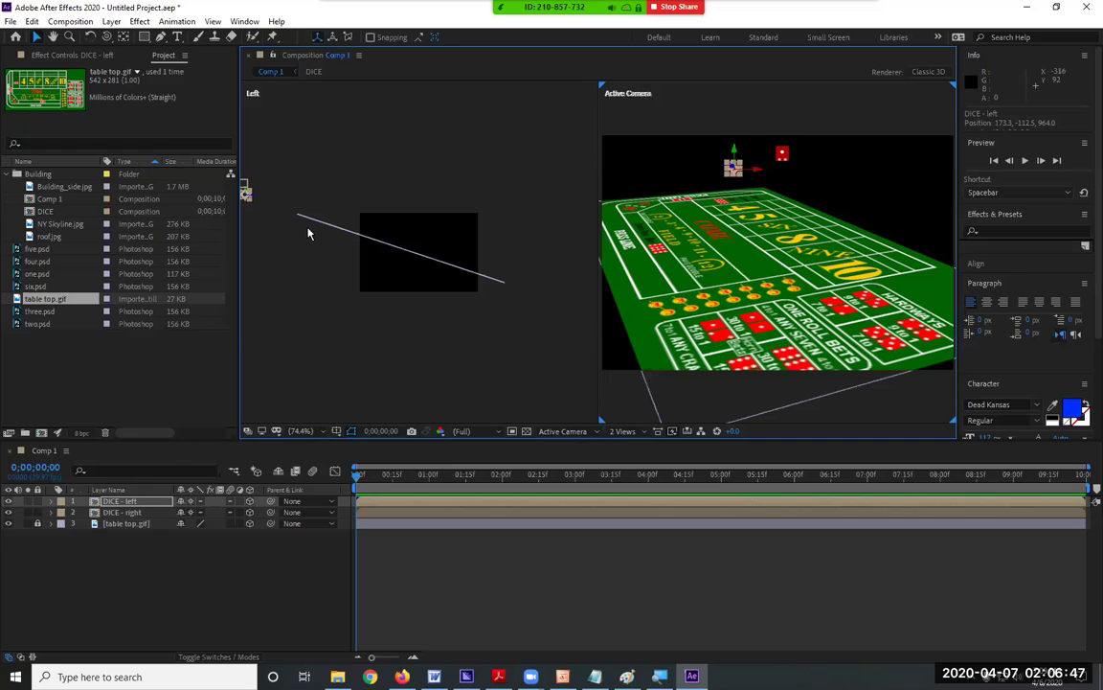
drag(292, 221, 418, 315)
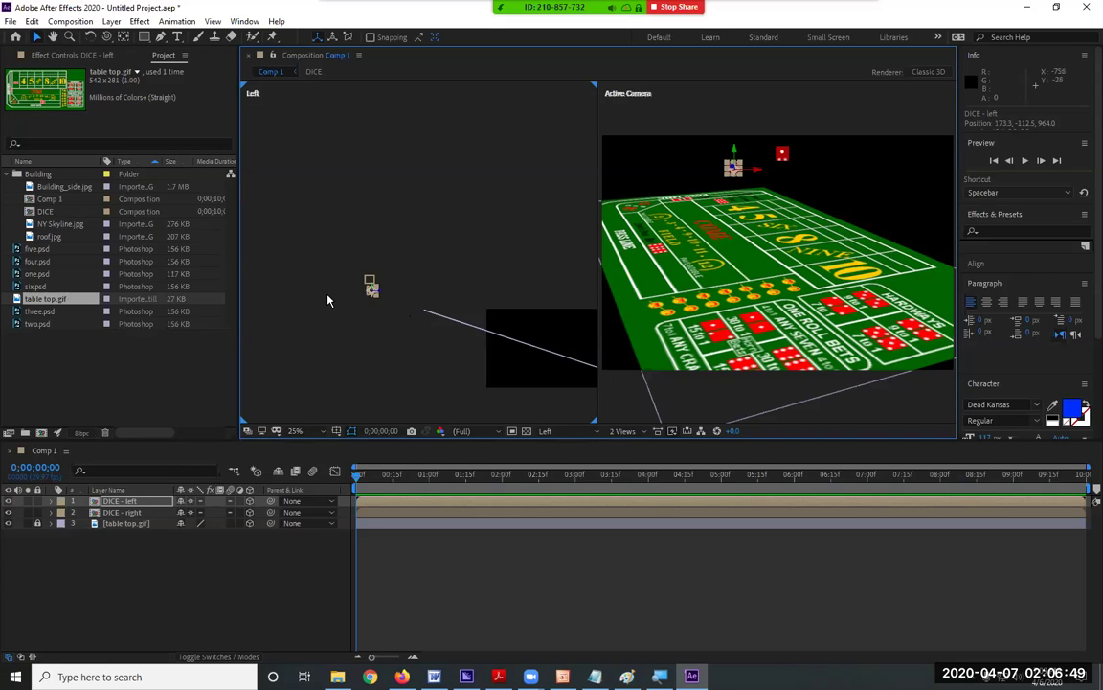
scroll(327, 301, up, 2)
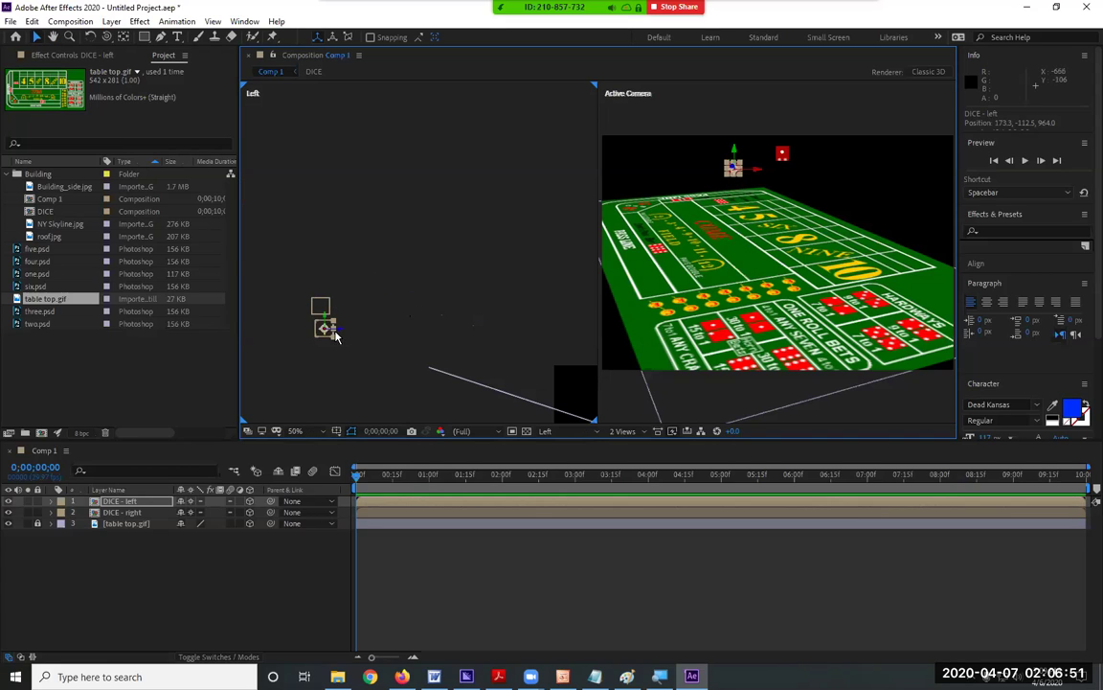
mouse_move(337, 333)
mouse_down()
mouse_move(317, 330)
mouse_move(334, 334)
mouse_up()
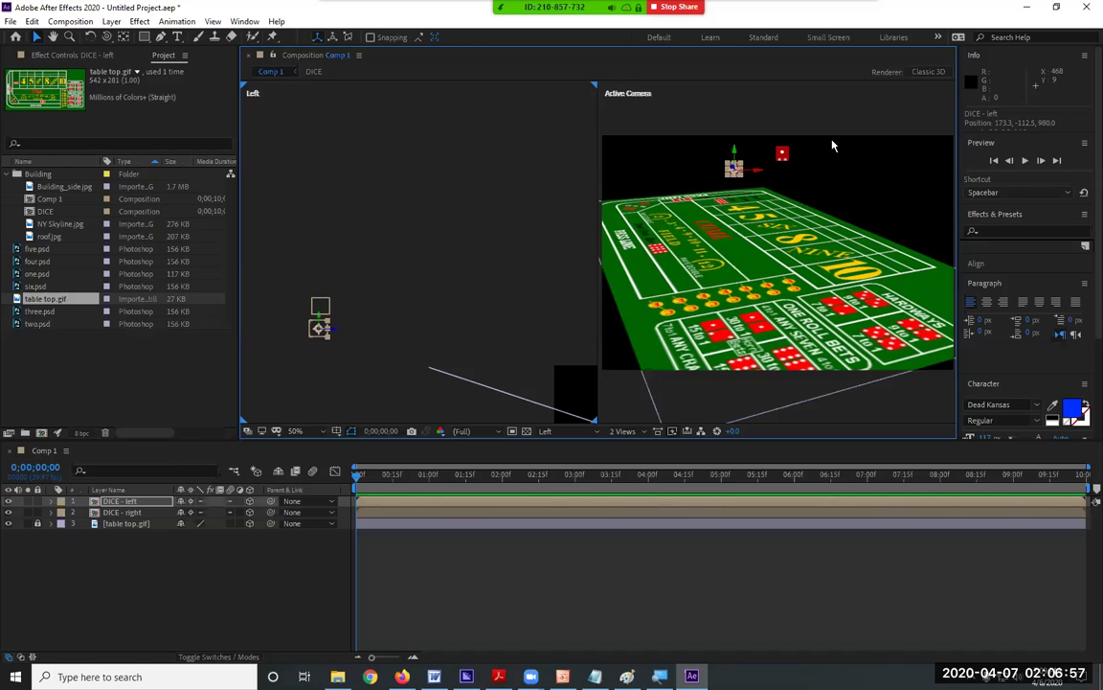
- Select both dice and raise them together along Y, bringing DICE - left to about Y -216.5, and deselect them
drag(285, 265, 365, 369)
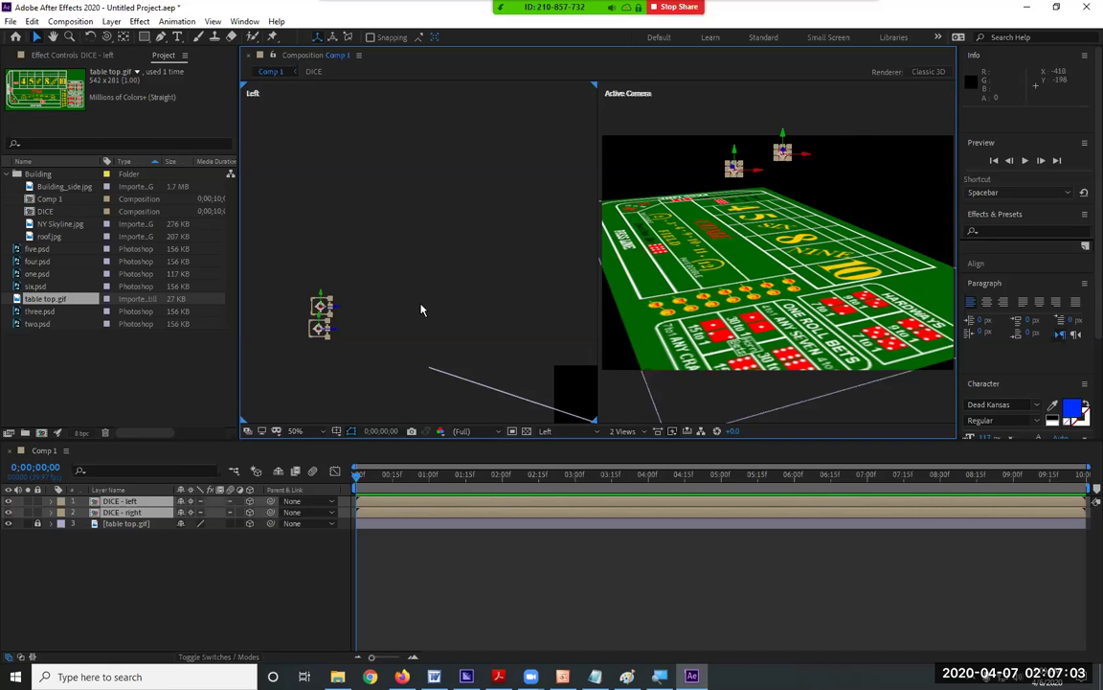
click(343, 339)
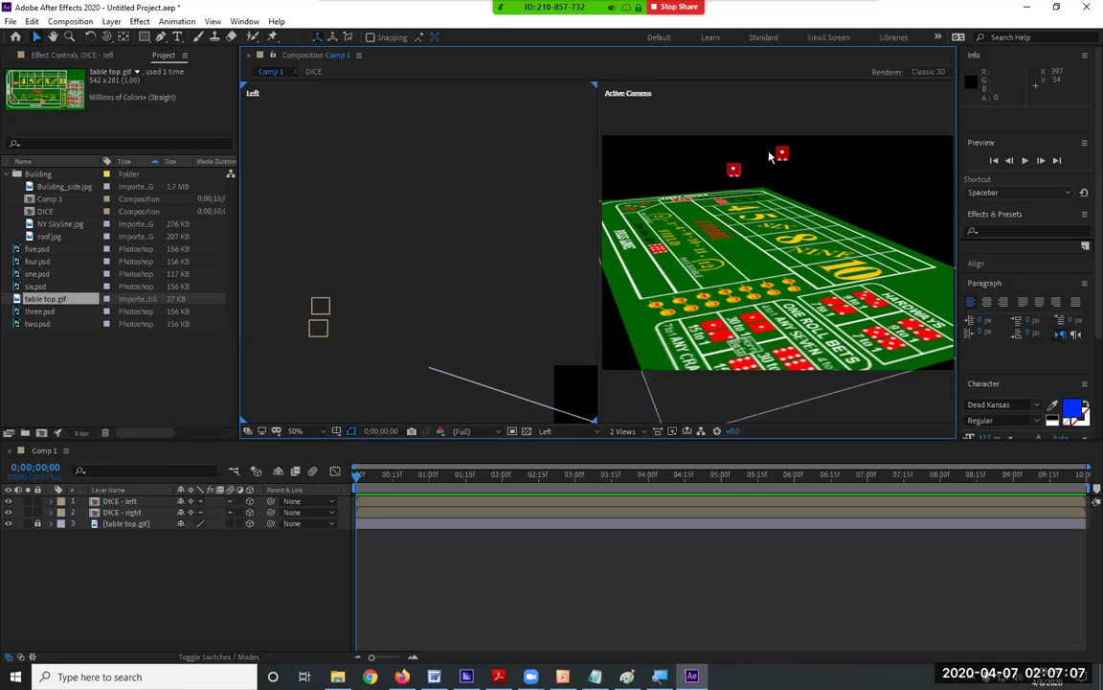
click(733, 169)
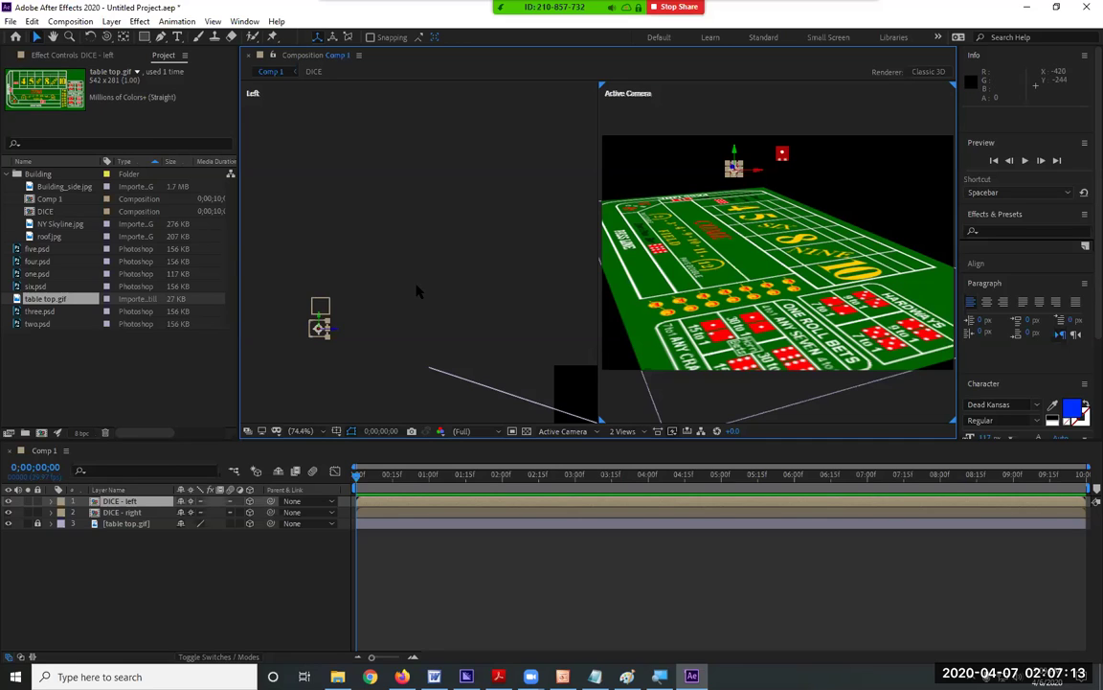
drag(373, 273, 292, 358)
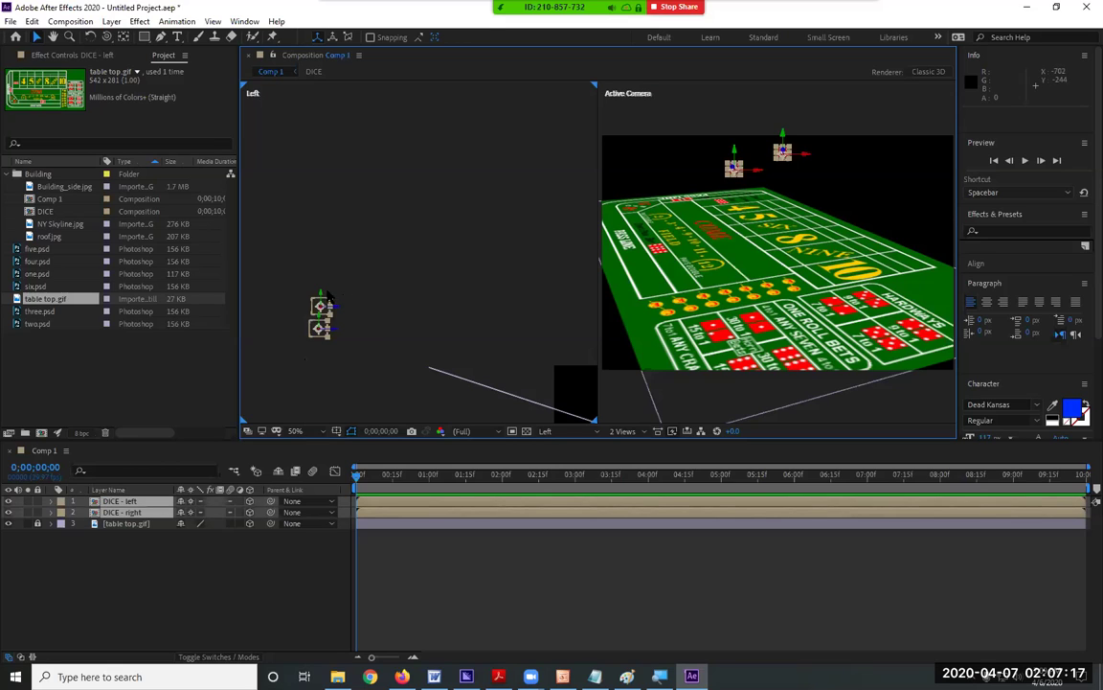
drag(322, 295, 317, 260)
click(431, 256)
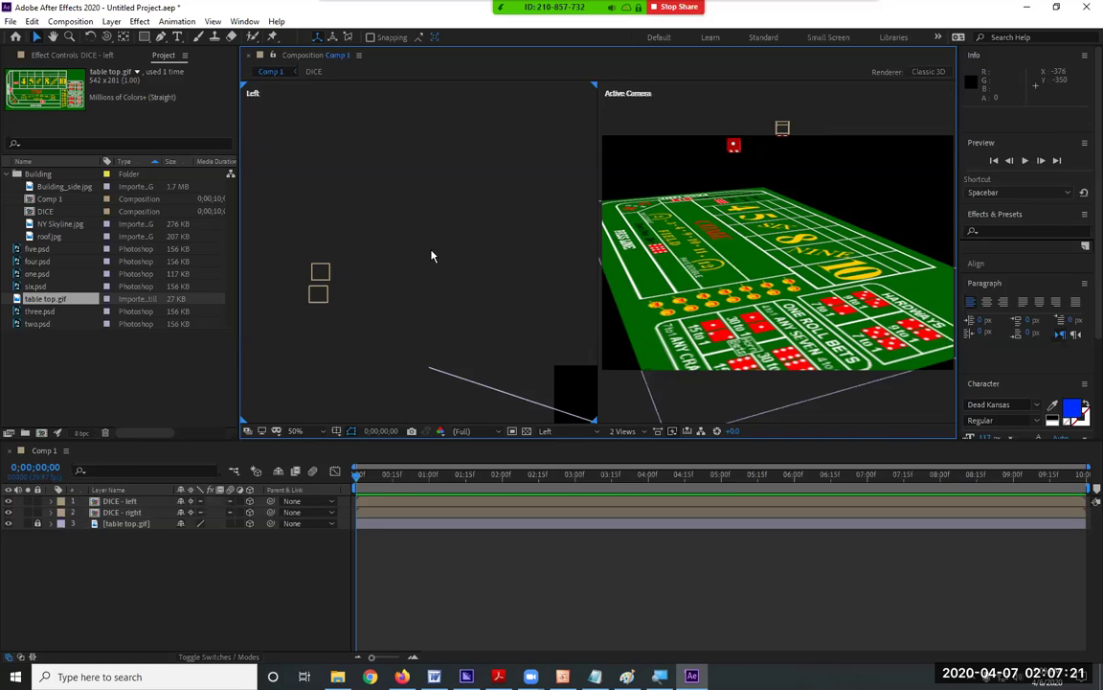
- Set a starting Position keyframe for DICE - left at 0 seconds, with the die at about 173.3, -216.5, 974
click(319, 293)
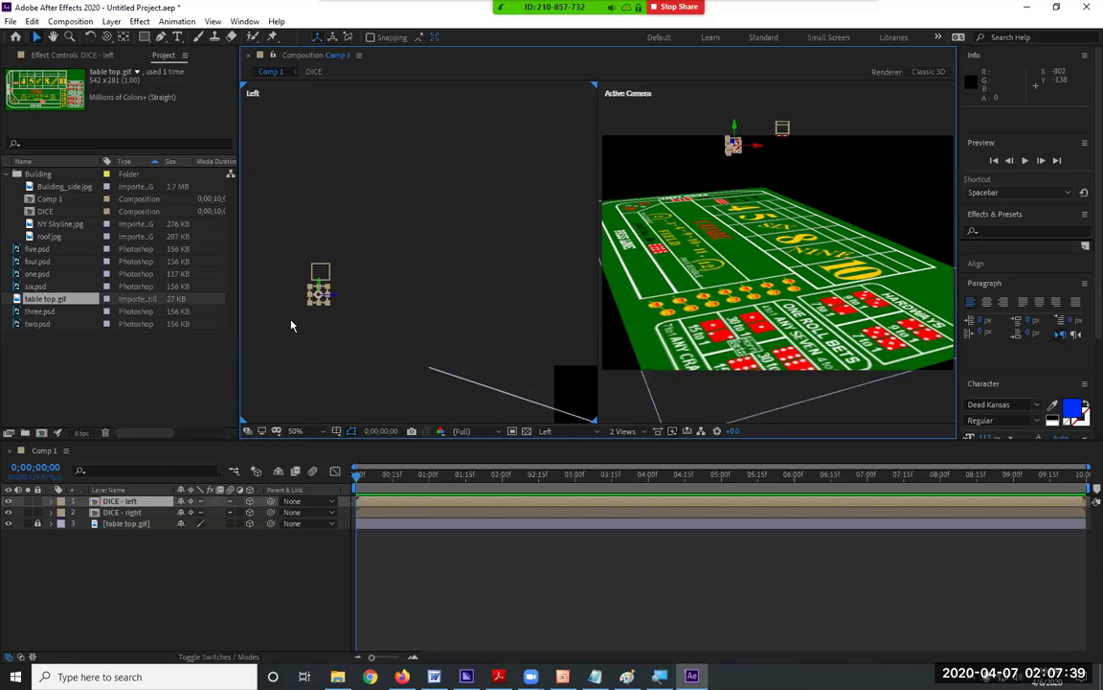
click(65, 505)
key(p)
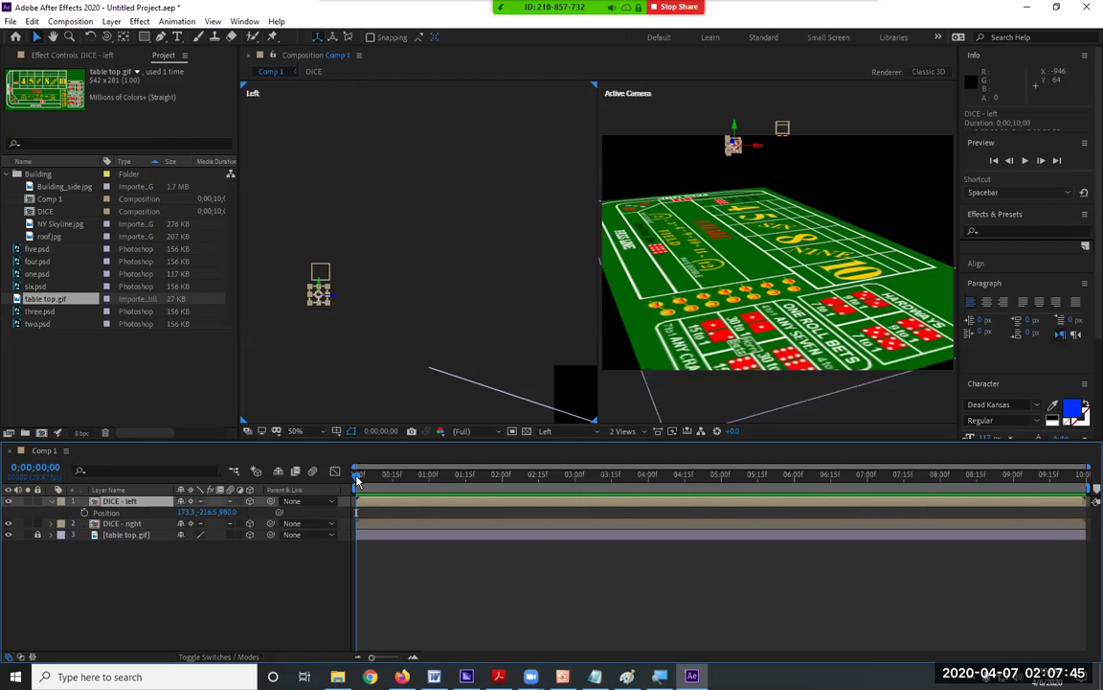
click(84, 513)
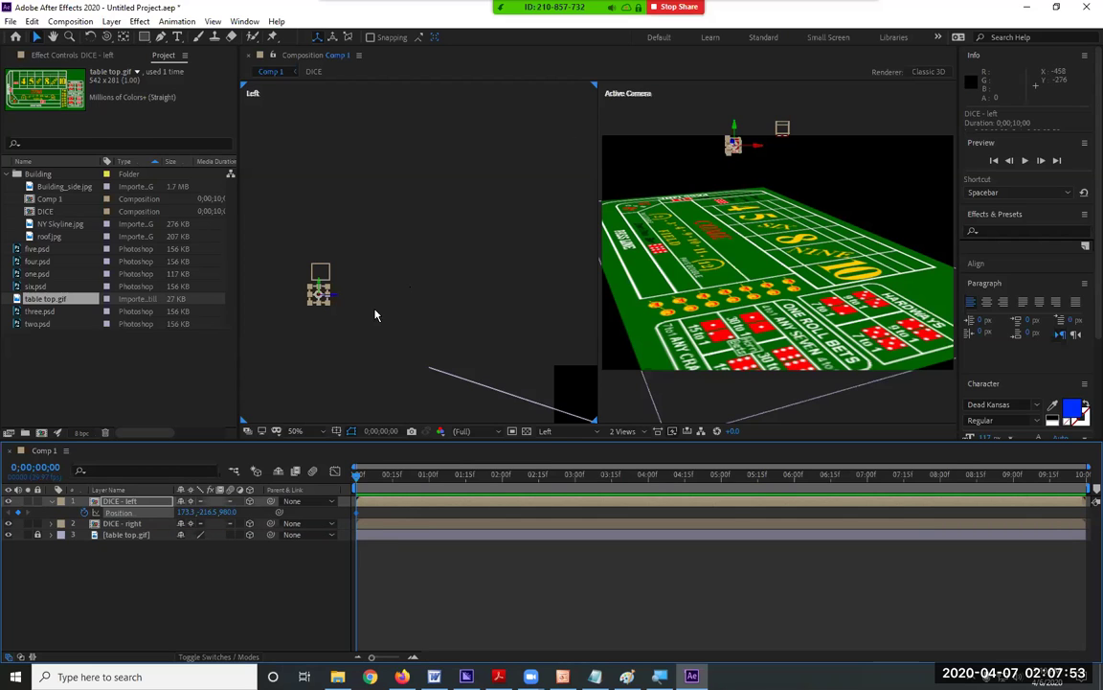
mouse_move(340, 302)
mouse_down()
mouse_move(438, 298)
mouse_move(339, 305)
mouse_up()
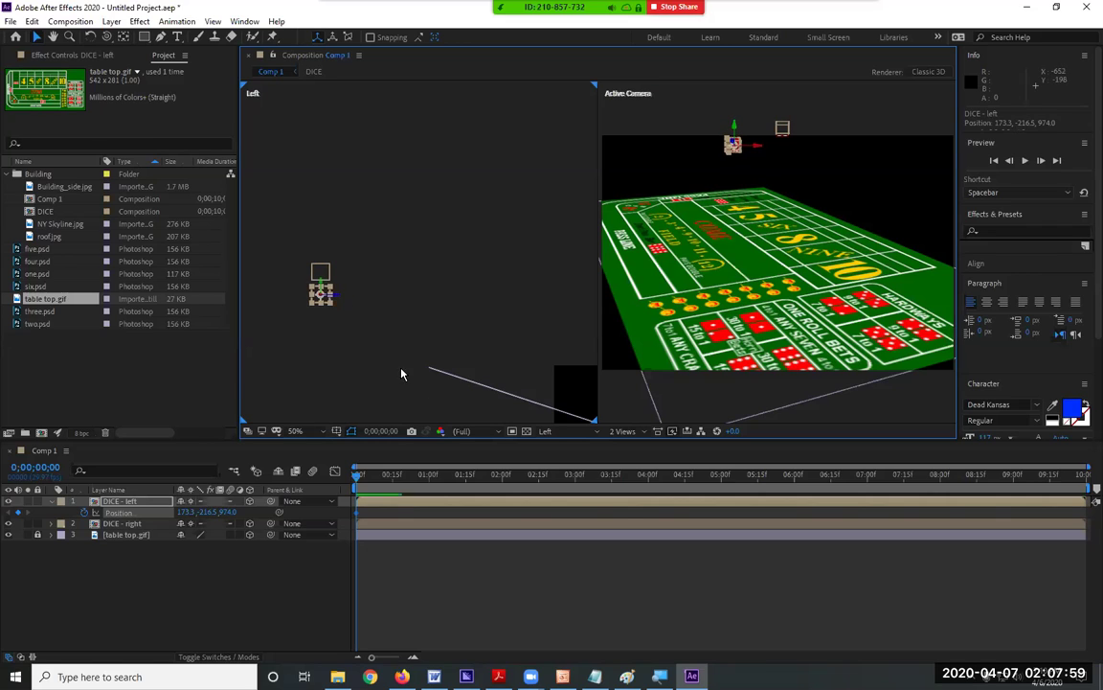
- At 2 seconds, keyframe DICE - left landing at the table's far edge, at about 173.3, 5.5, 524
click(502, 476)
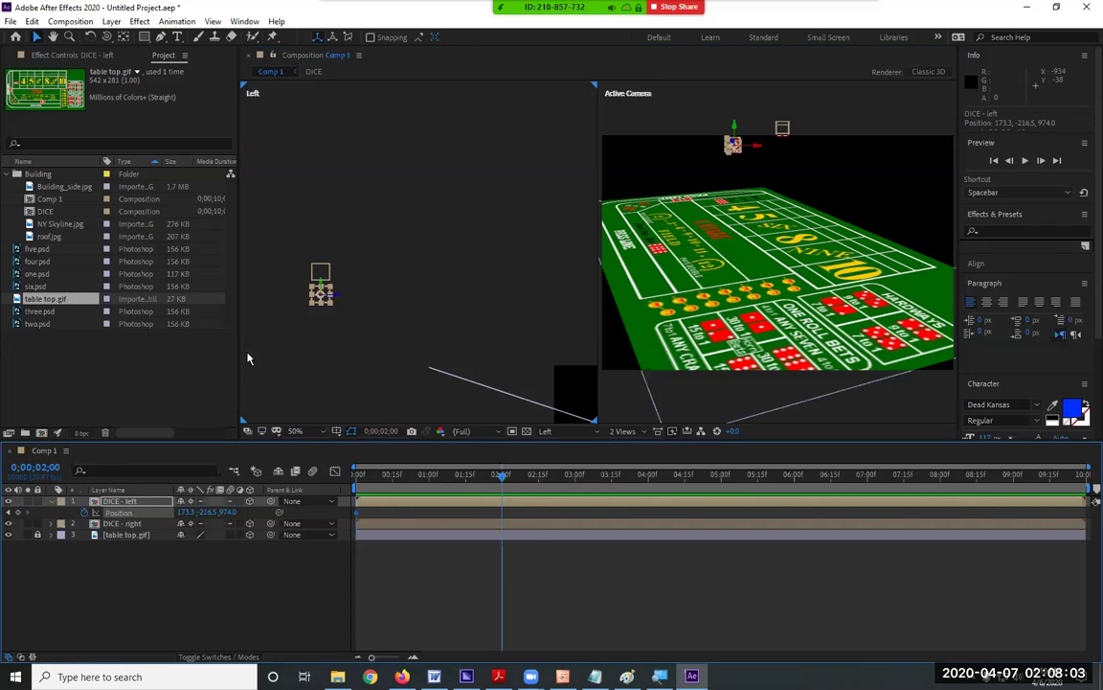
drag(342, 303, 492, 356)
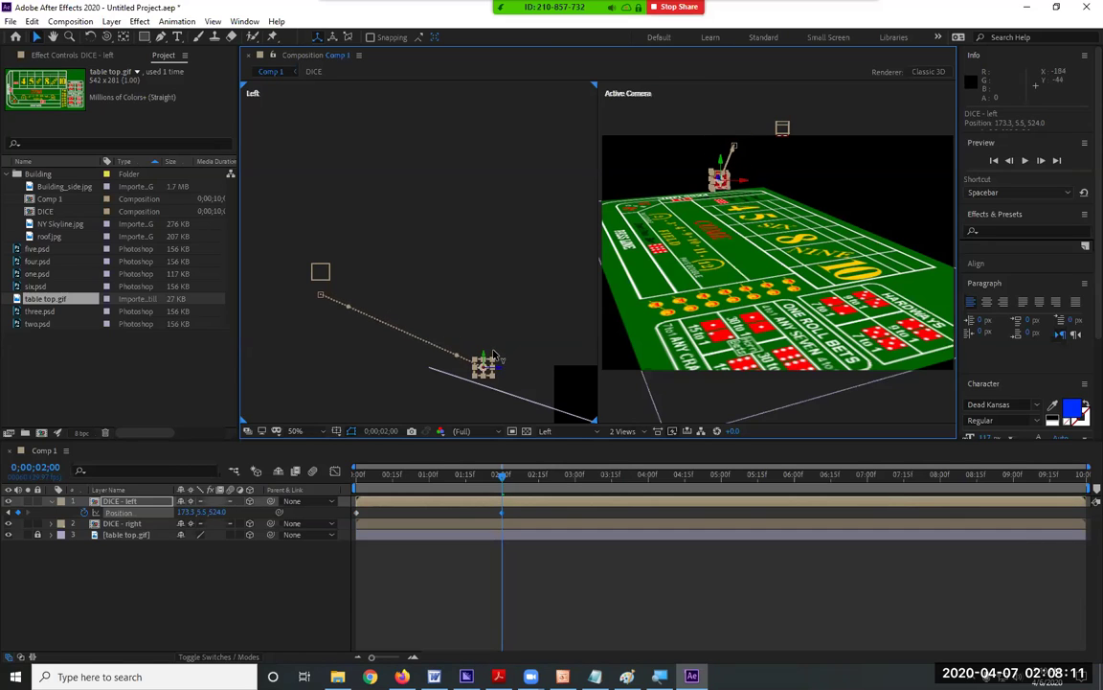
- Curve the DICE - left motion path into a falling arc using the Convert Vertex tool on its 0-second and 2-second position keyframes
click(160, 36)
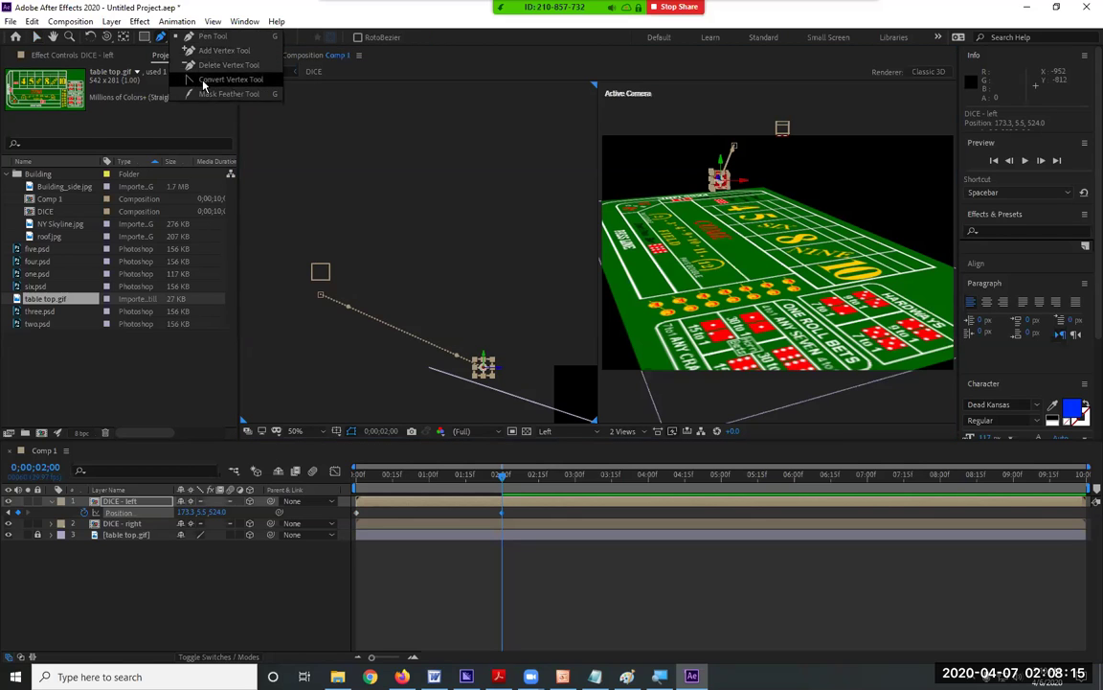
click(220, 79)
drag(320, 296, 411, 294)
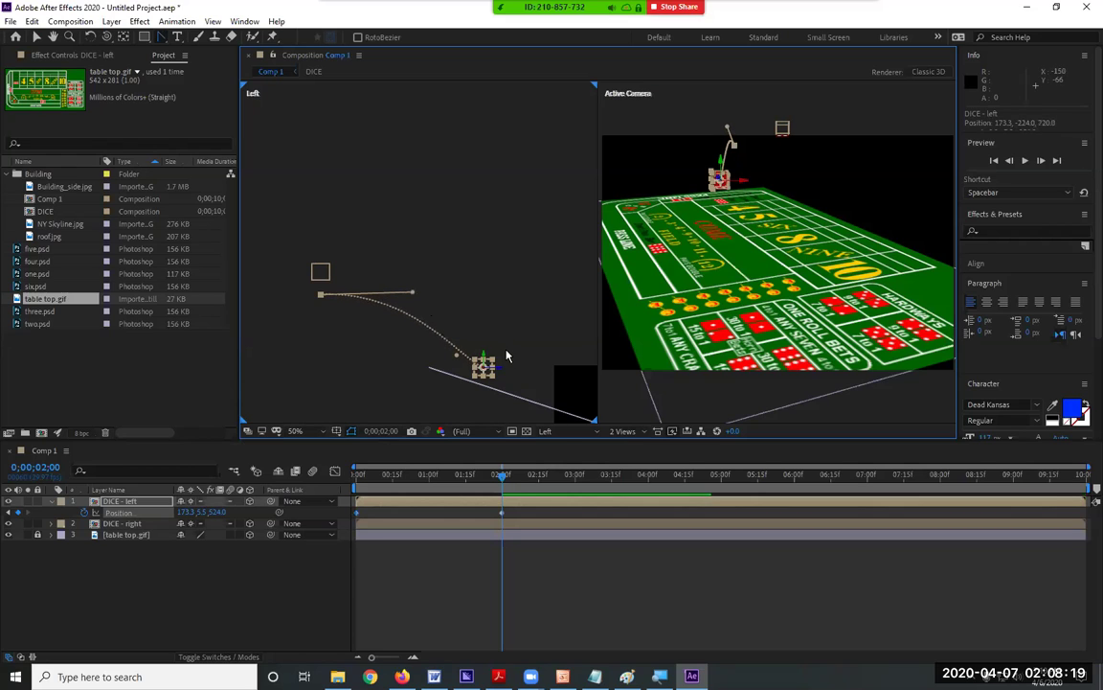
drag(484, 365, 440, 300)
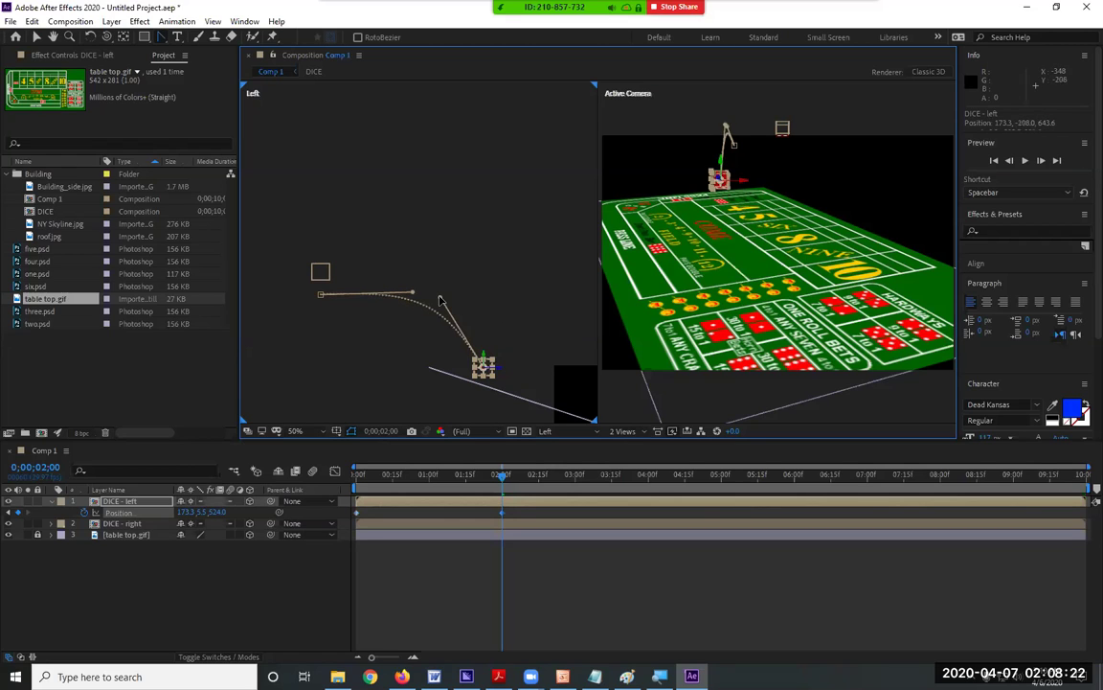
- Move the DICE - left die at 2 seconds down onto the table surface, to about 173.3, 41.5, 454.0
click(35, 37)
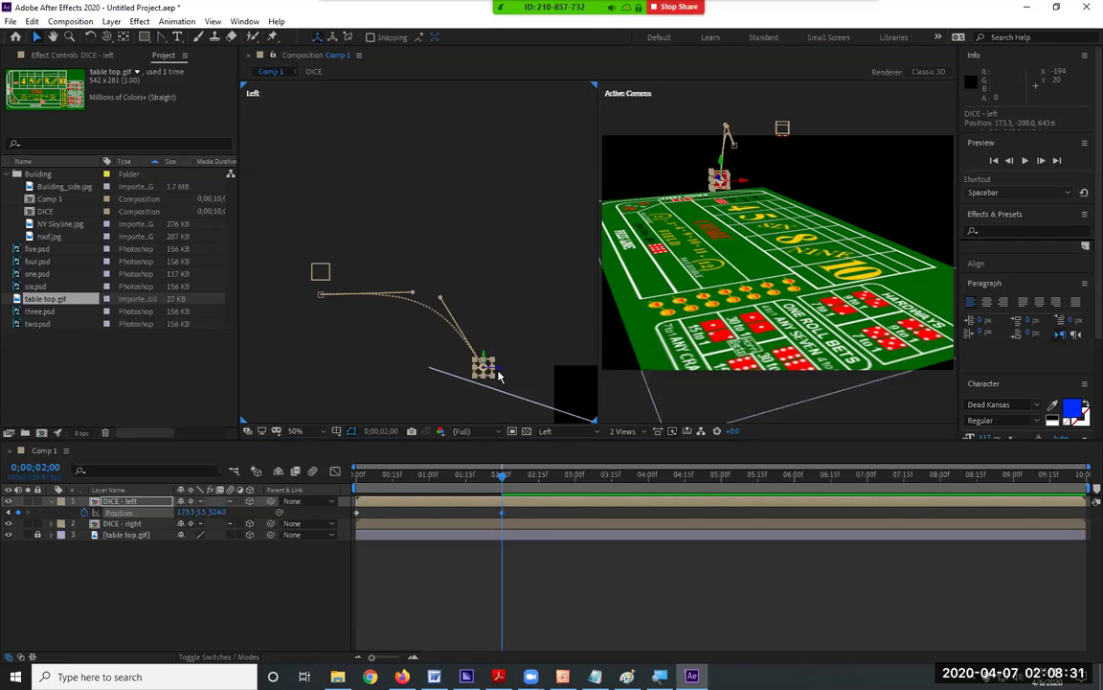
mouse_move(497, 372)
mouse_down()
mouse_move(579, 374)
mouse_move(515, 374)
mouse_move(560, 372)
mouse_move(509, 361)
mouse_move(511, 370)
mouse_up()
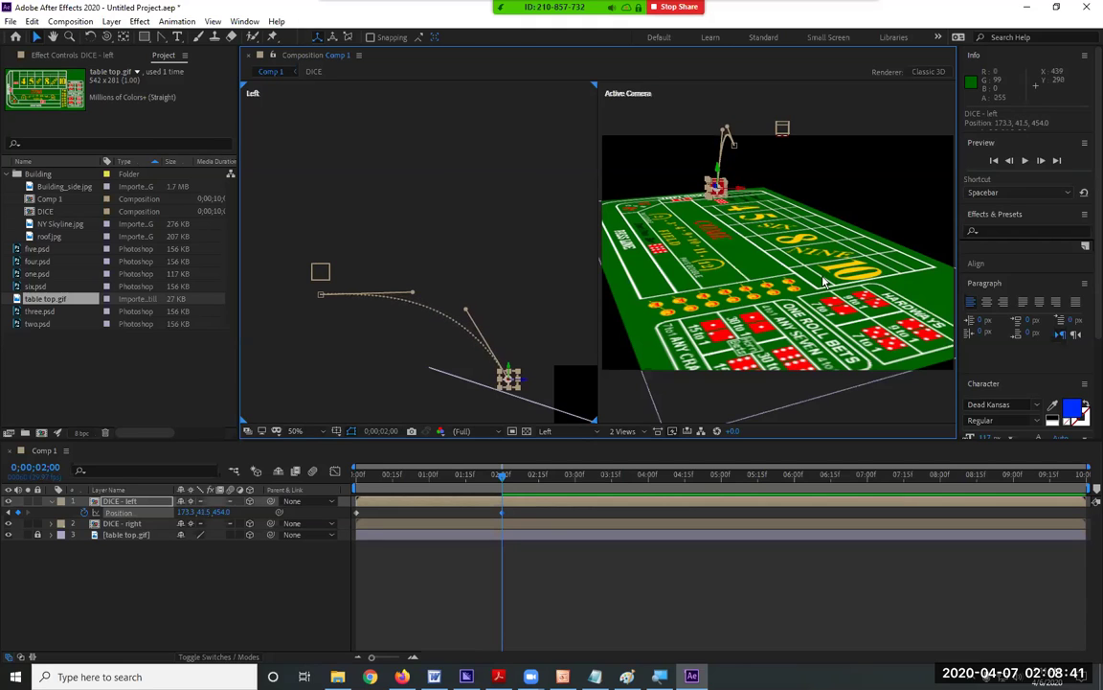
click(619, 570)
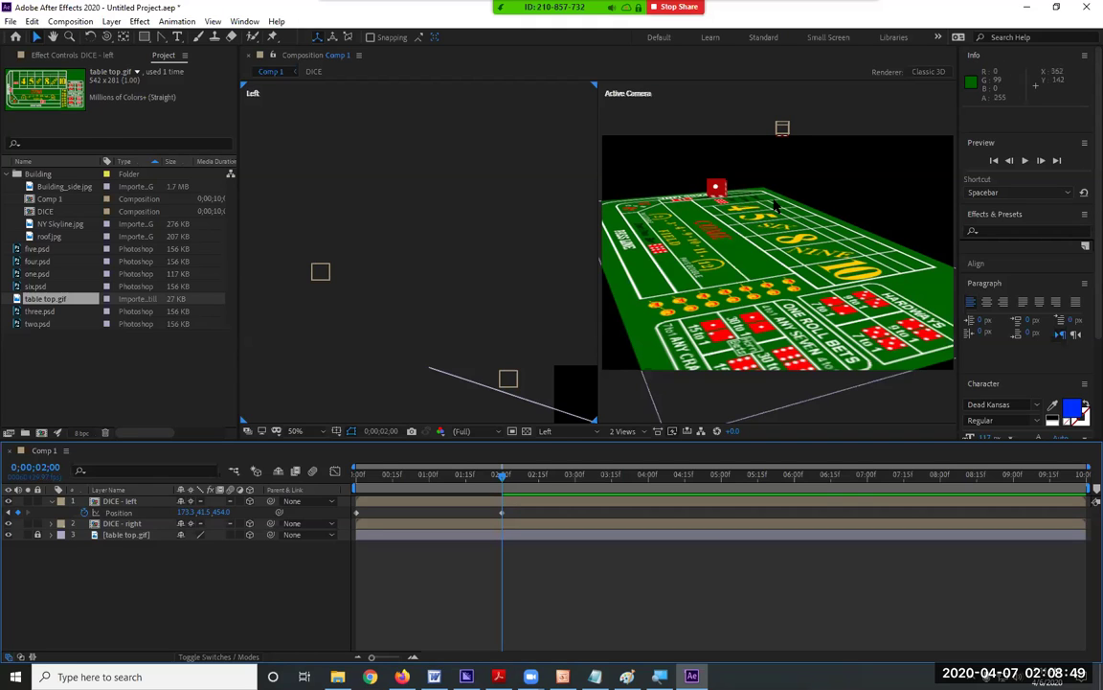
click(502, 385)
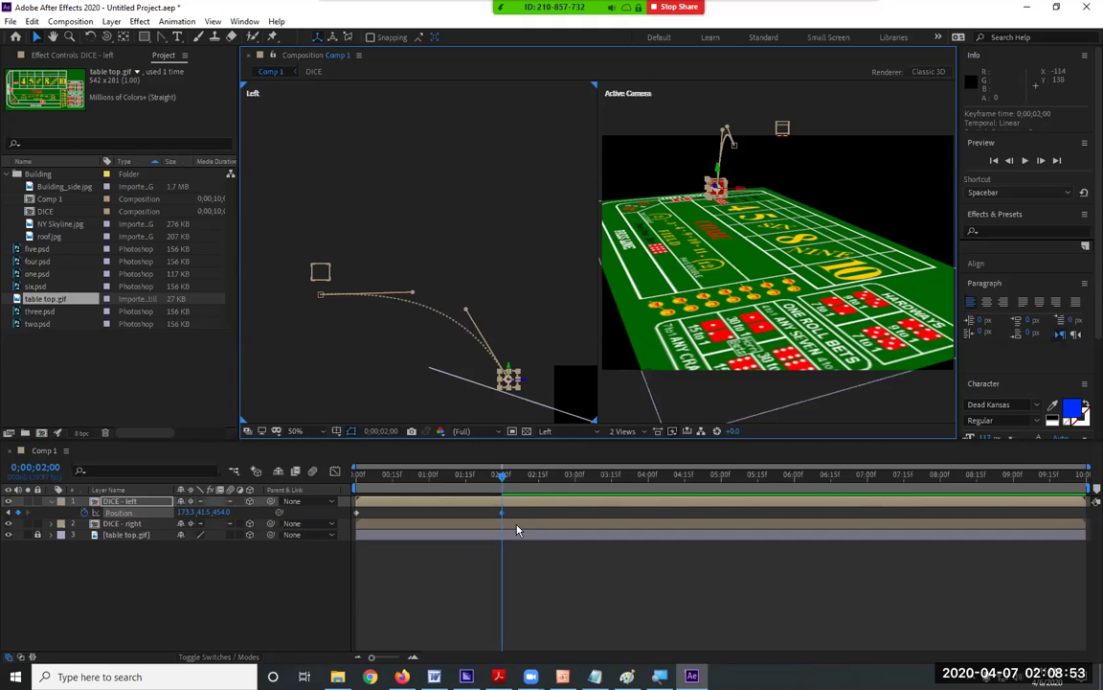
- Add a DICE - left position keyframe further along the table at about 173.3, 103.5, -6.0 and place it at 3 seconds
drag(504, 482, 647, 491)
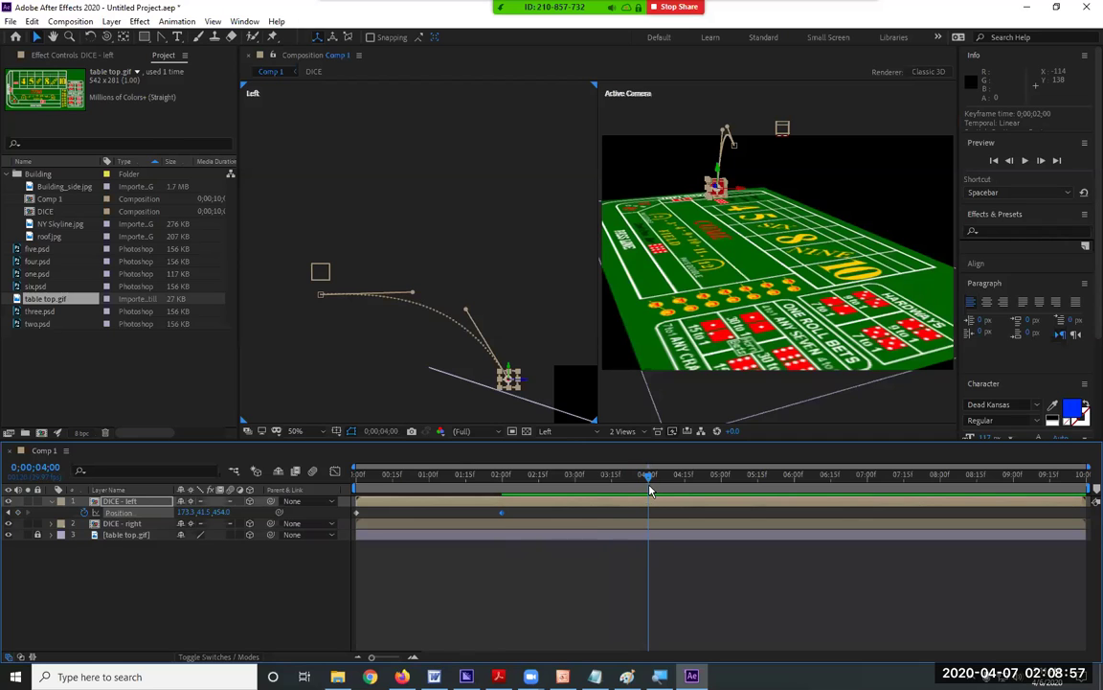
key(h)
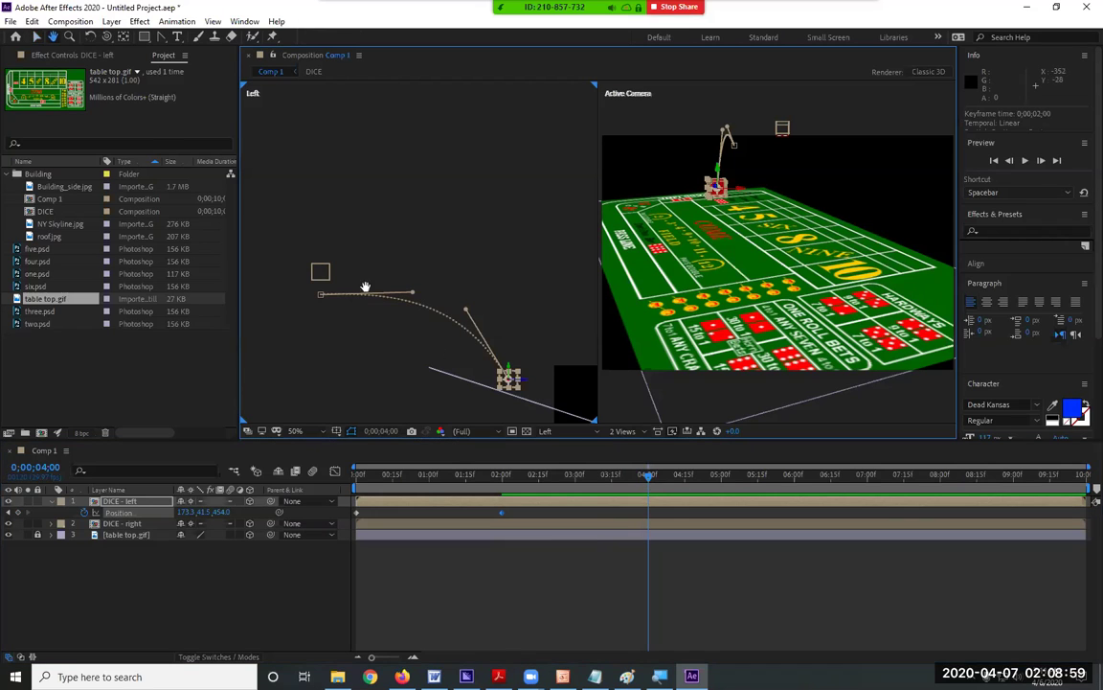
drag(436, 356, 320, 234)
drag(394, 353, 364, 349)
key(v)
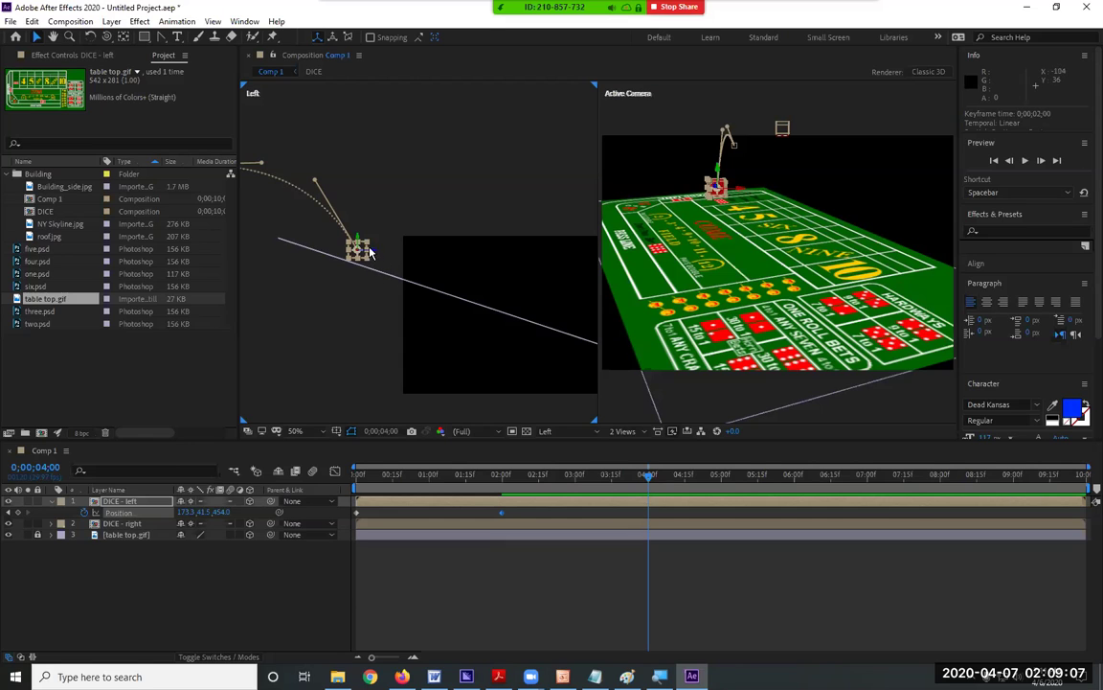
drag(373, 252, 518, 248)
click(525, 227)
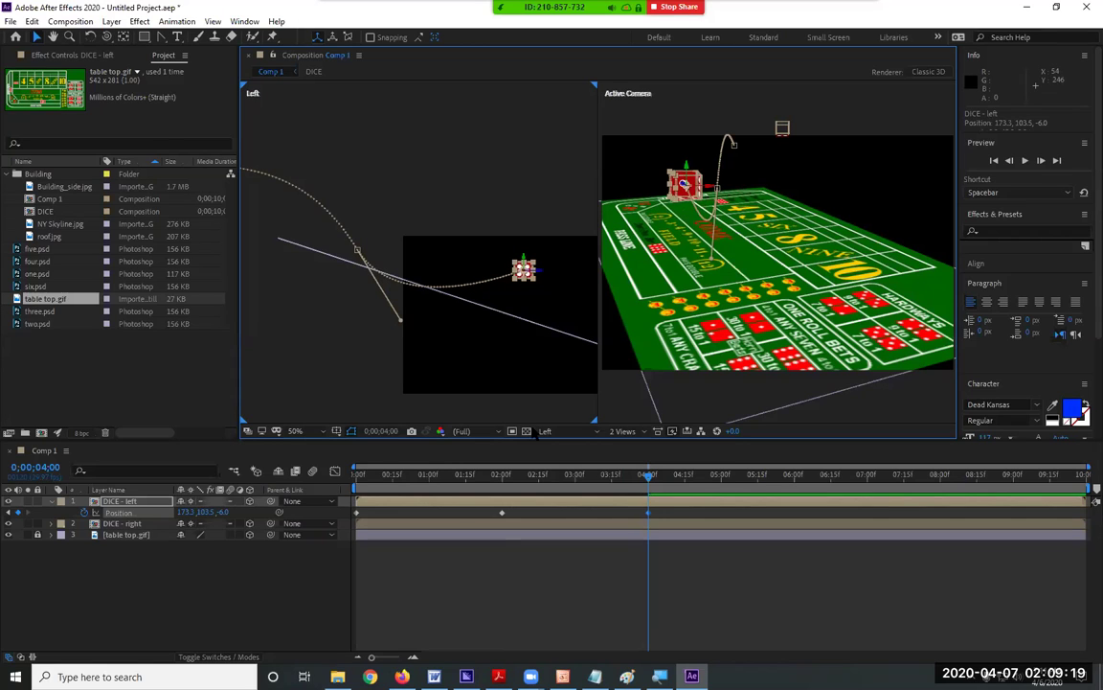
drag(647, 518, 575, 518)
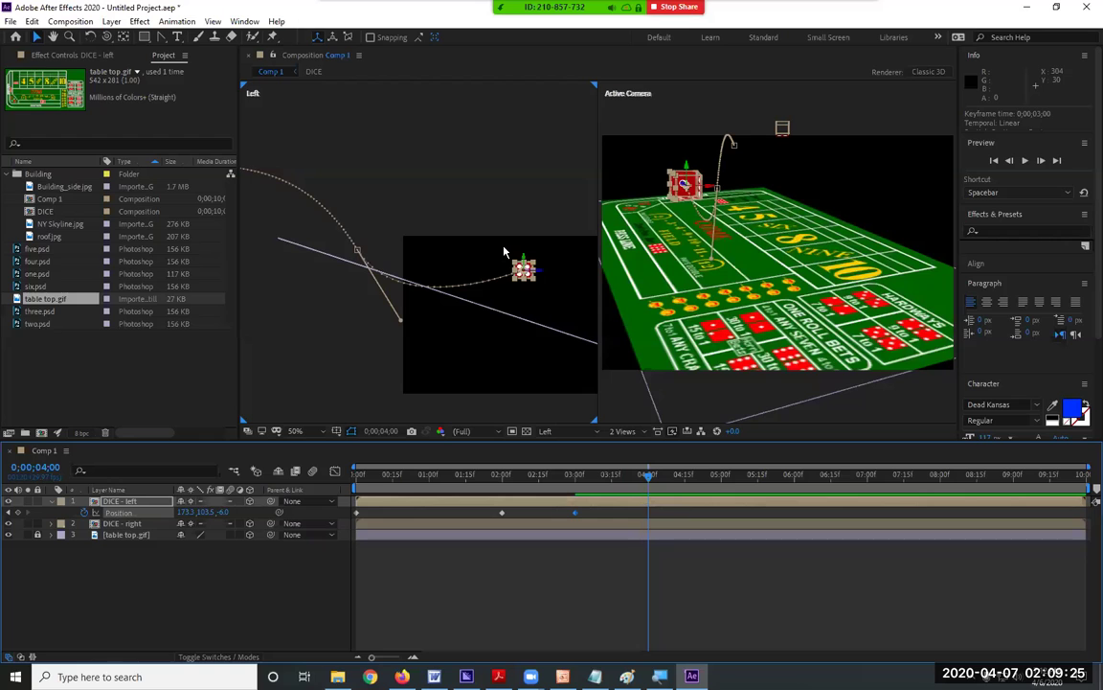
- Shift DICE - left along X to about 206.9 at 4 seconds, 210.9 at 3 seconds and 182.7 at 2 seconds
drag(713, 189, 727, 193)
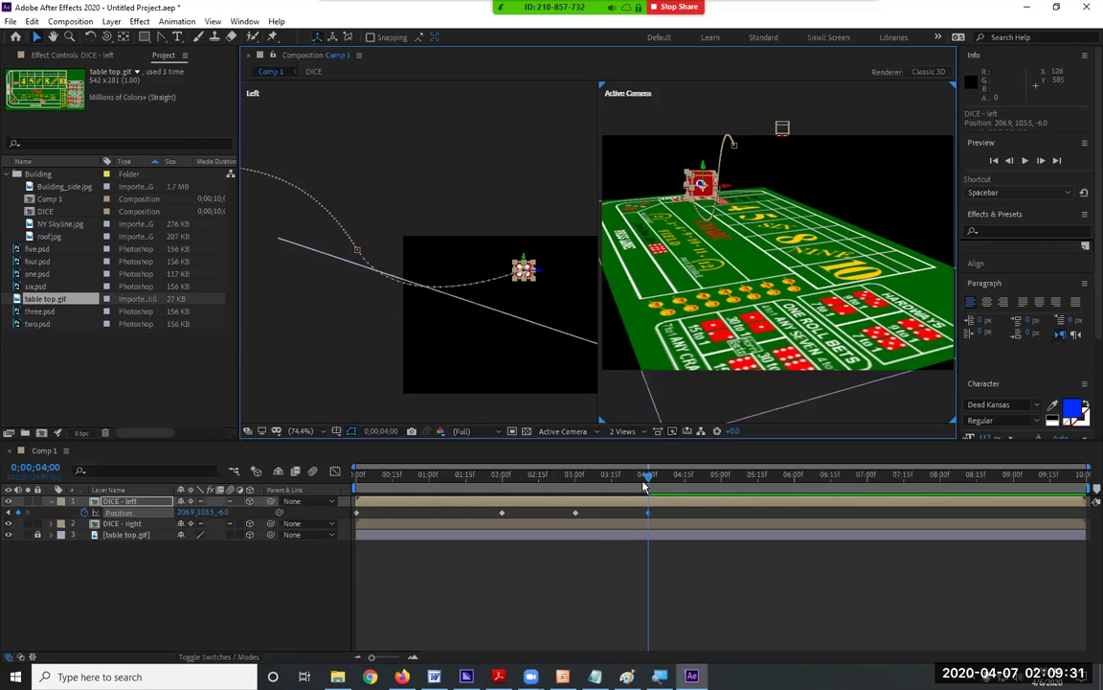
drag(607, 482, 576, 484)
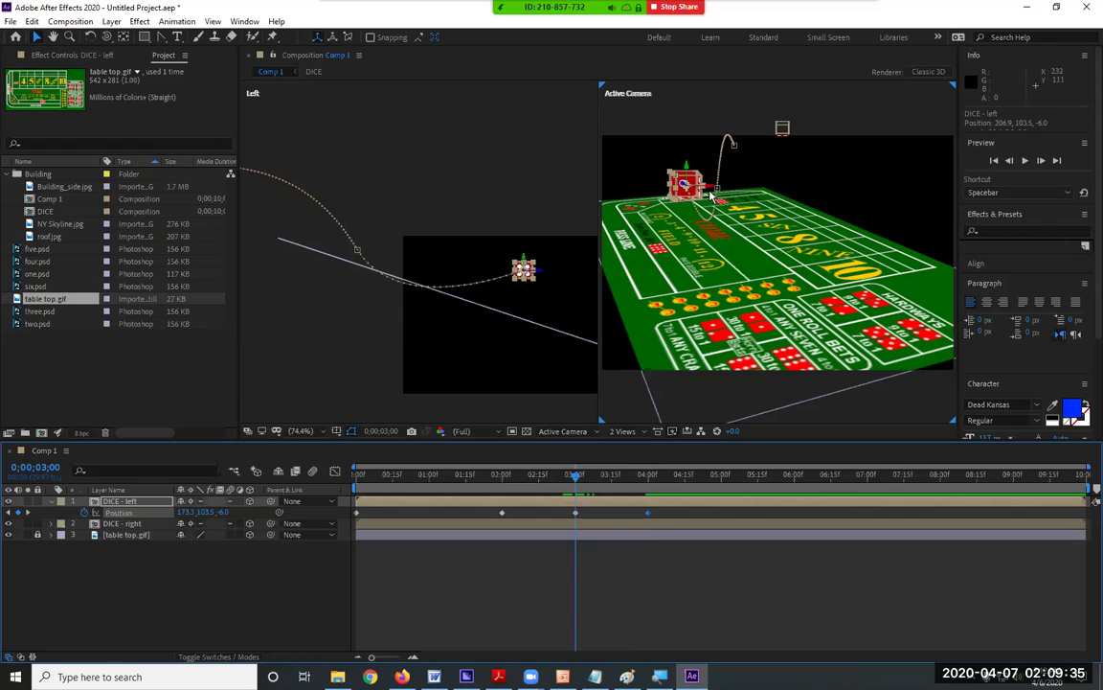
drag(714, 189, 733, 189)
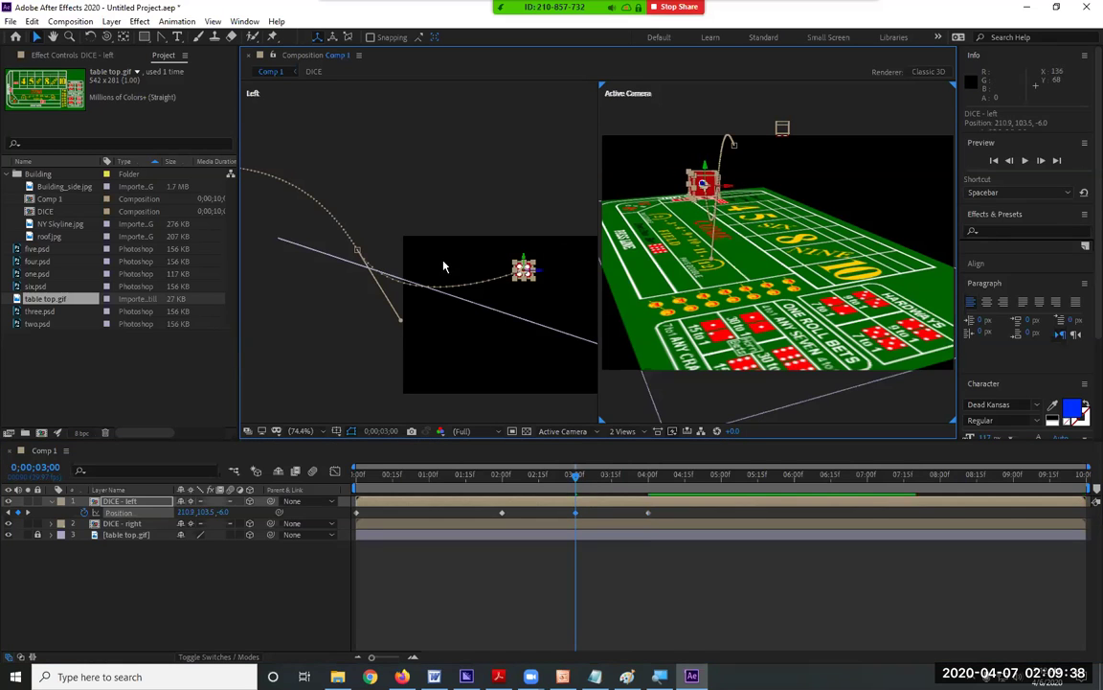
click(502, 481)
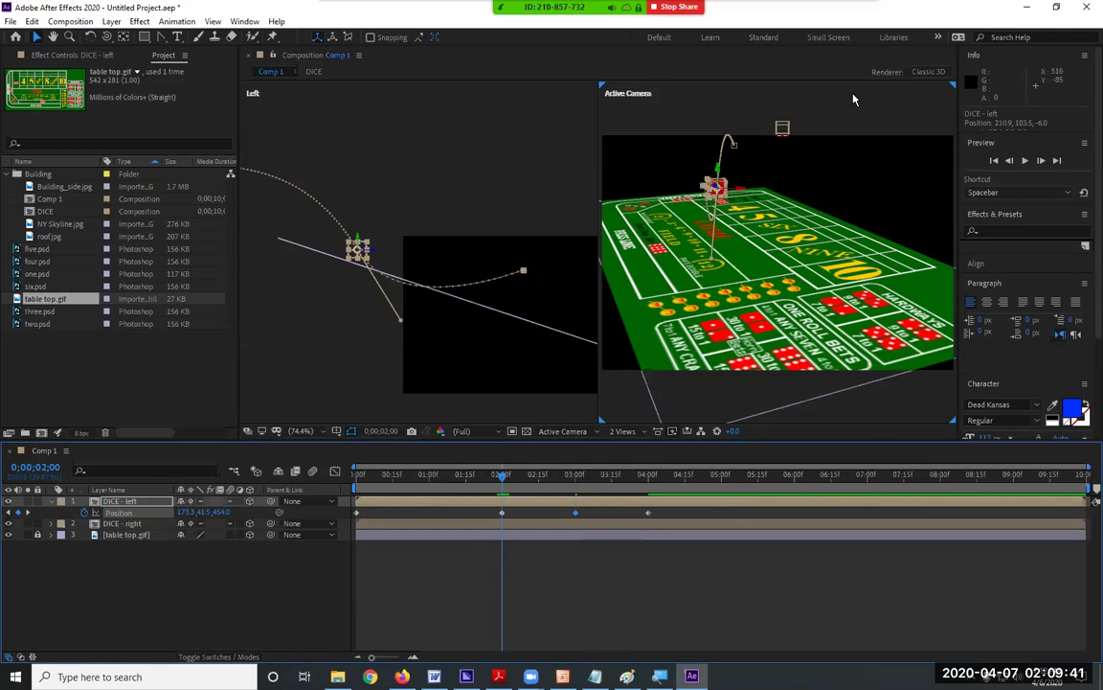
drag(676, 177, 744, 188)
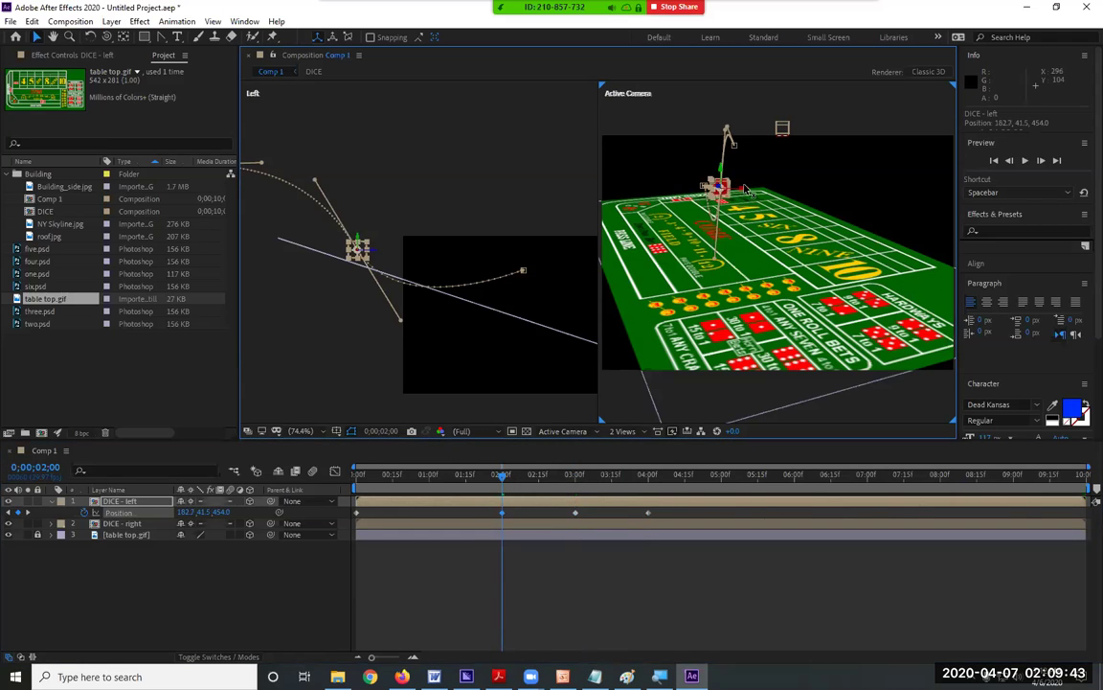
- Preview the dice animation from the start of the composition
drag(423, 476, 299, 481)
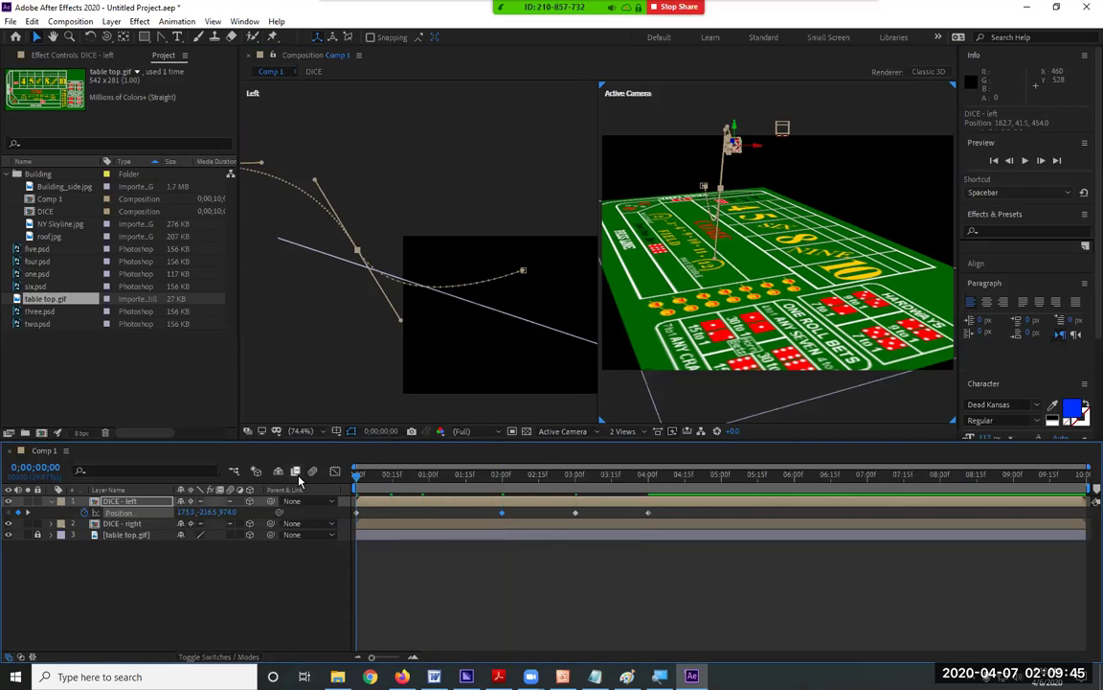
key(space)
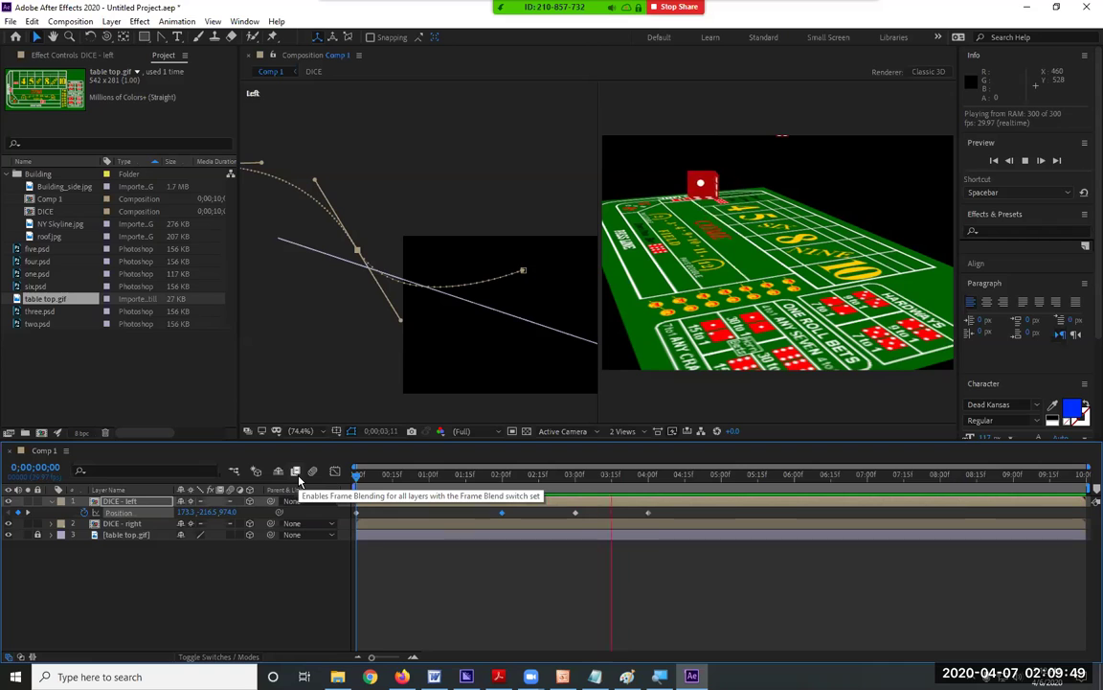
key(space)
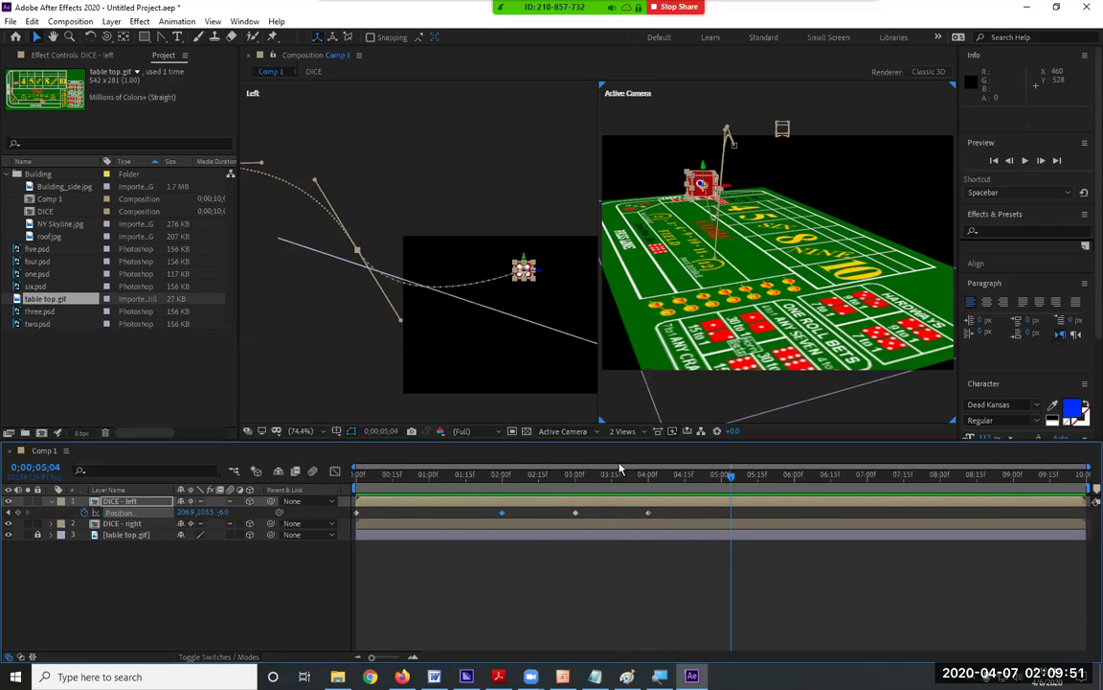
- Drop DICE - left to about 206.9, 277.5, -196.0 at 4 seconds and curve its motion path at the 3-second keyframe
drag(620, 473, 649, 479)
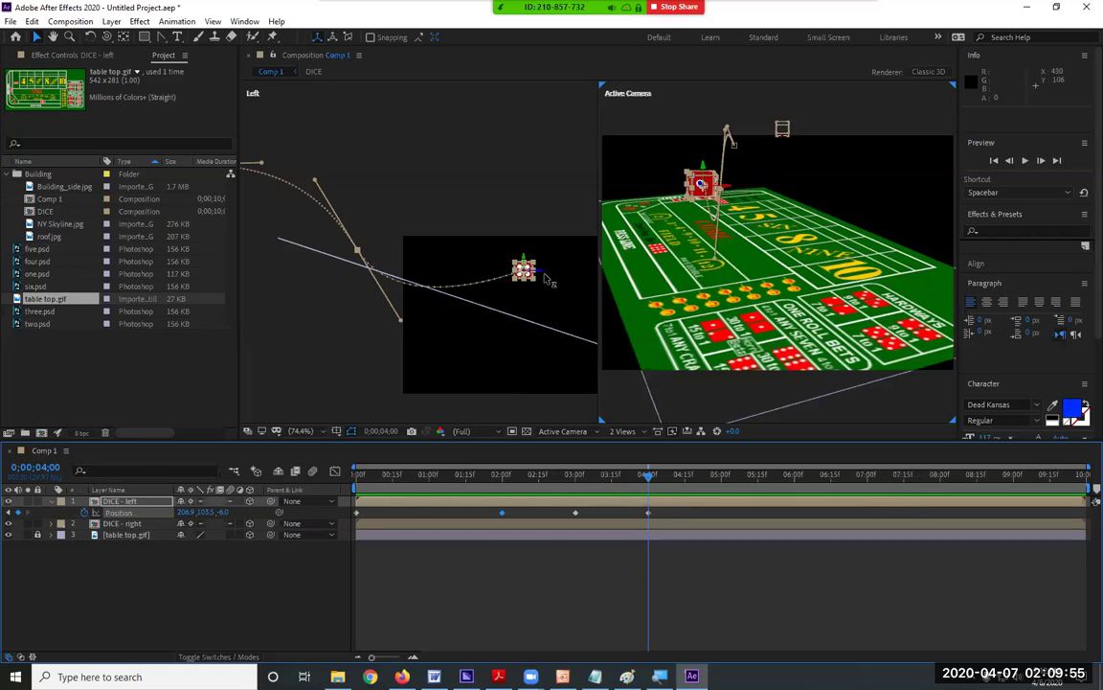
drag(544, 276, 337, 297)
key(h)
key(v)
drag(470, 241, 511, 299)
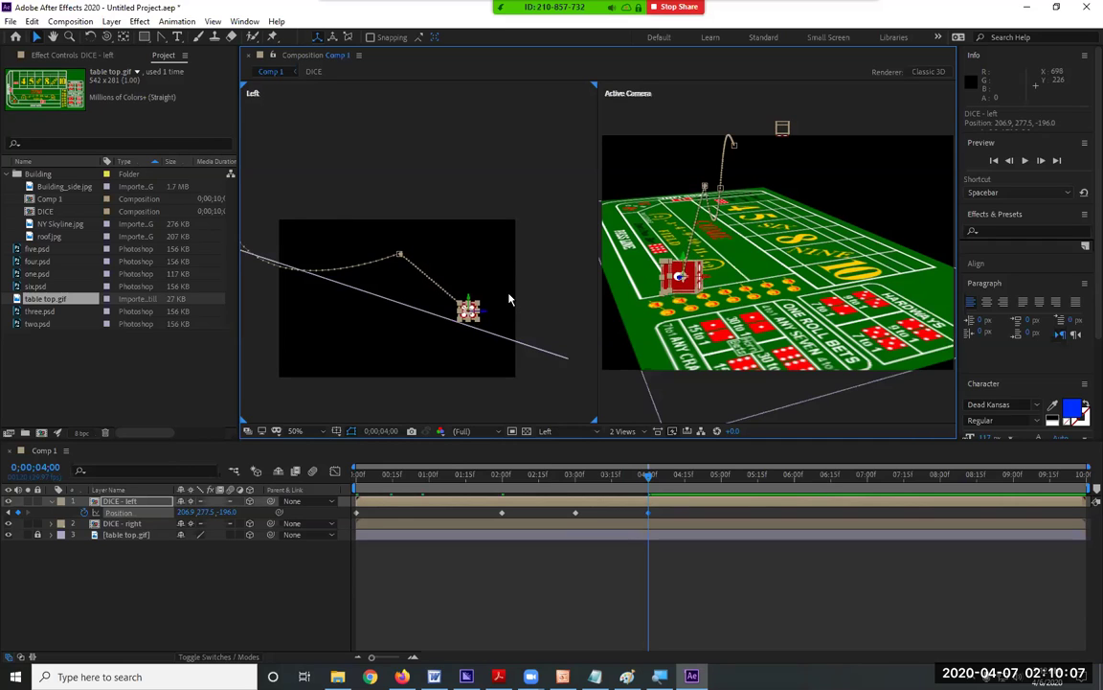
click(160, 36)
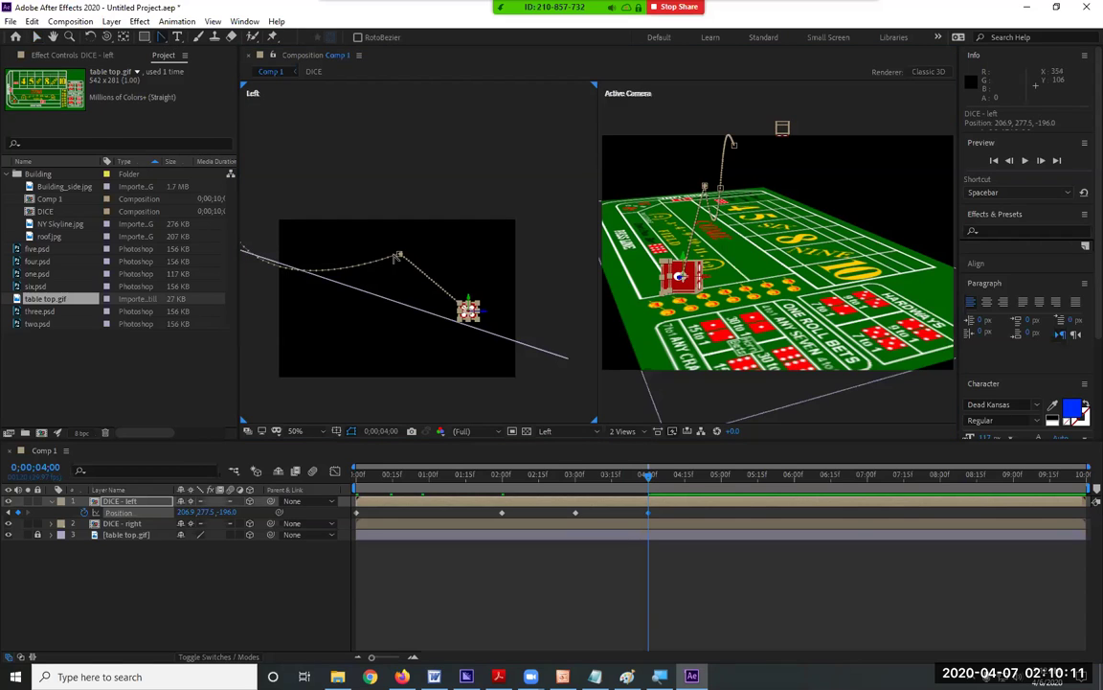
drag(400, 256, 443, 263)
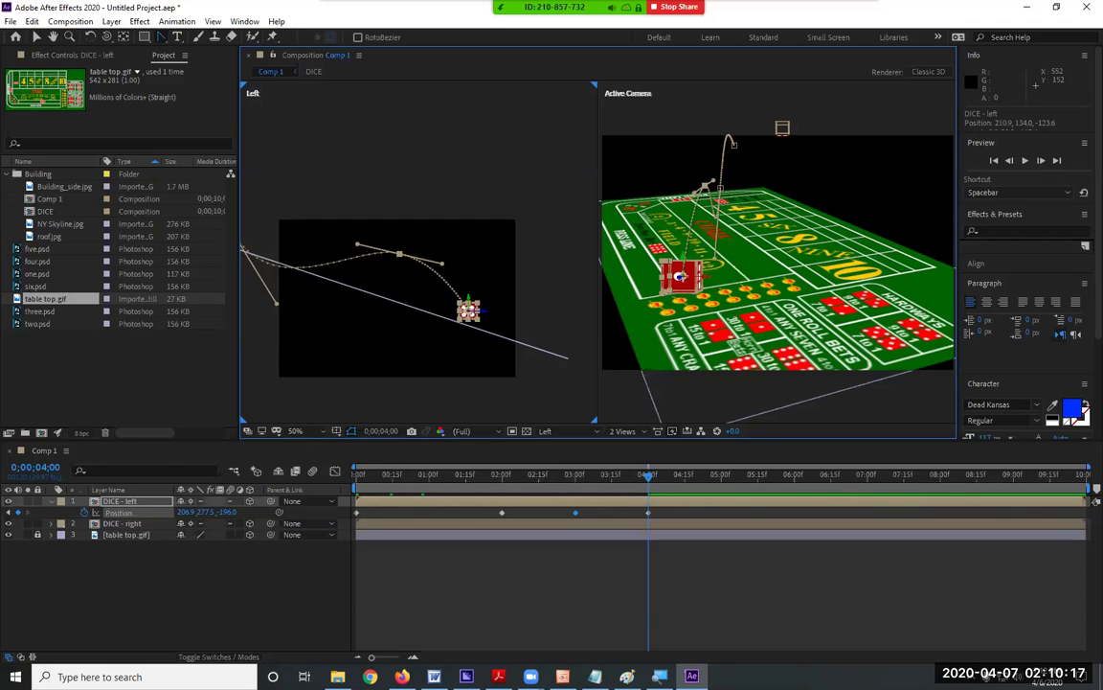
- Move DICE - left further down the table at 5 seconds, to about 206.9, 323.5, -316.0
click(721, 484)
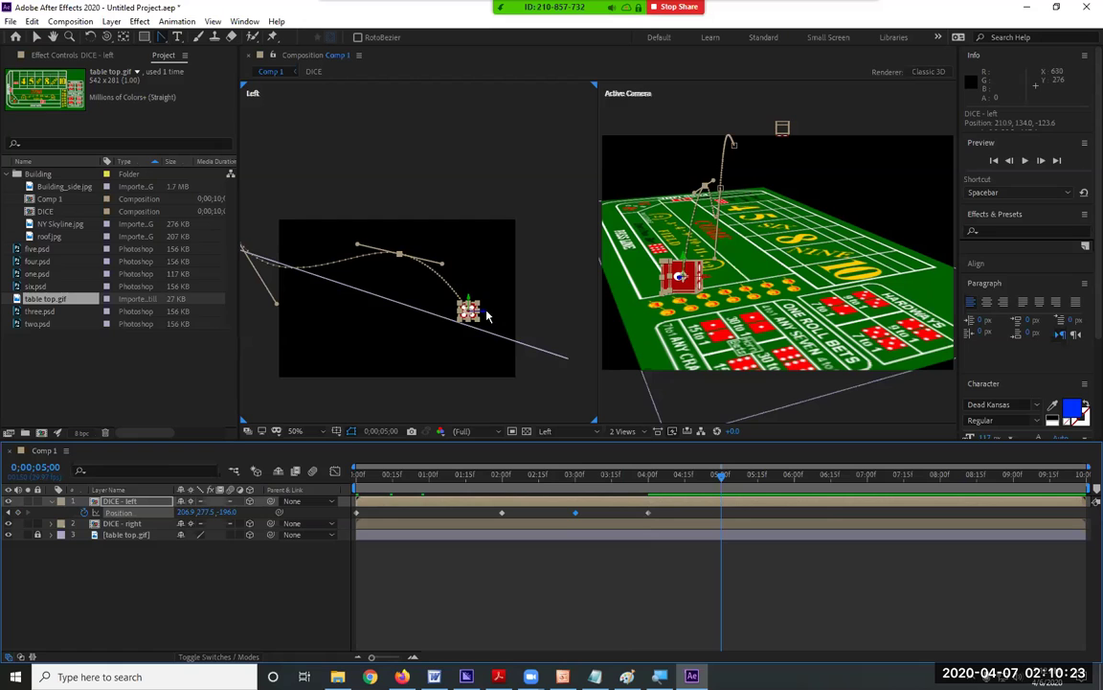
drag(487, 316, 530, 329)
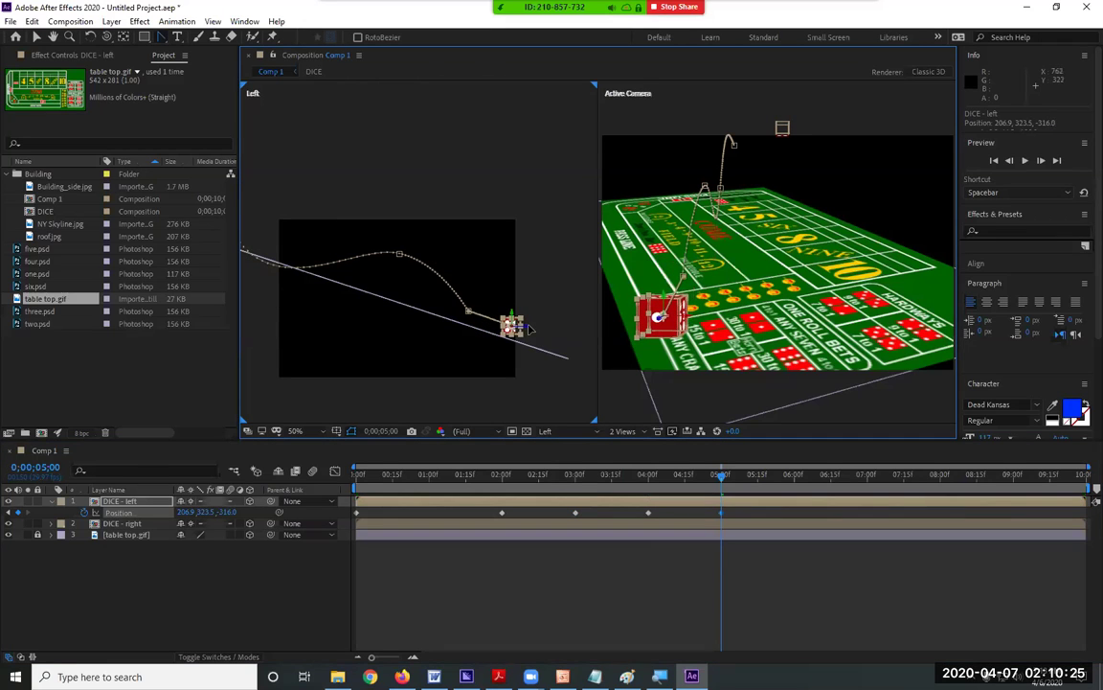
drag(619, 292, 706, 323)
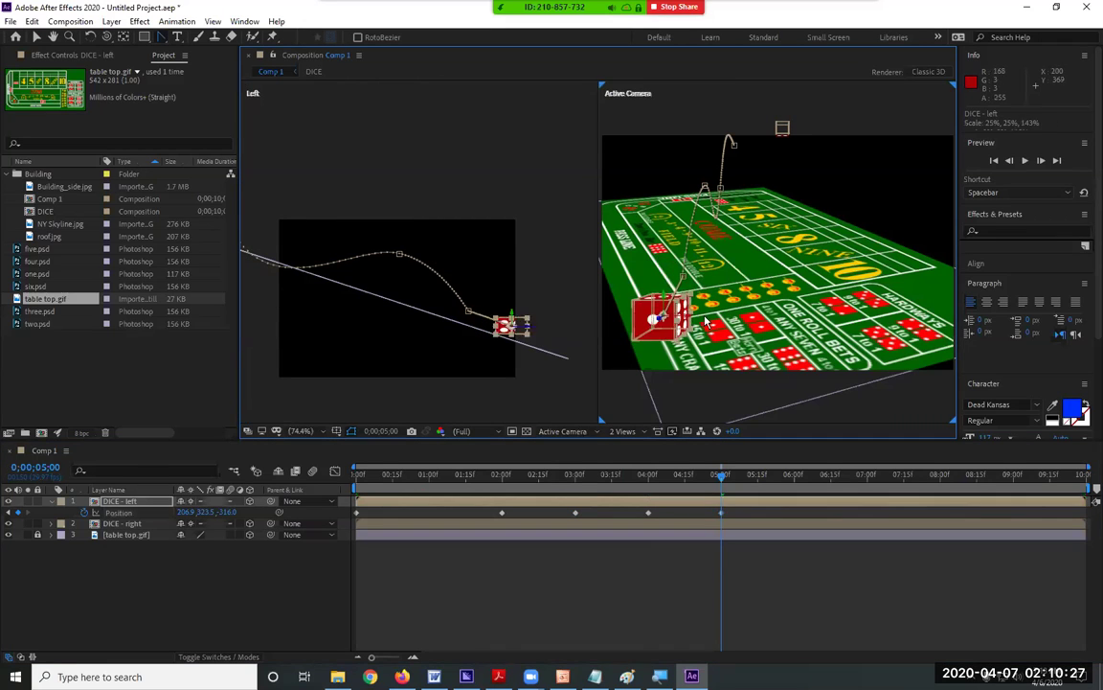
key(ctrl+z)
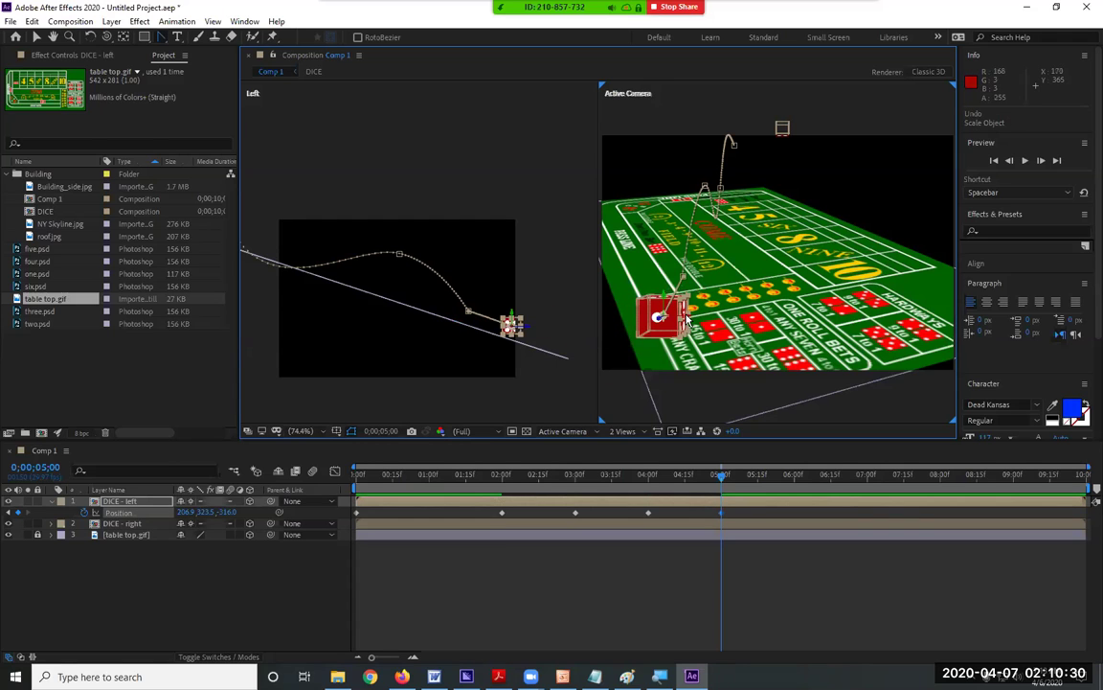
scroll(671, 330, up, 1)
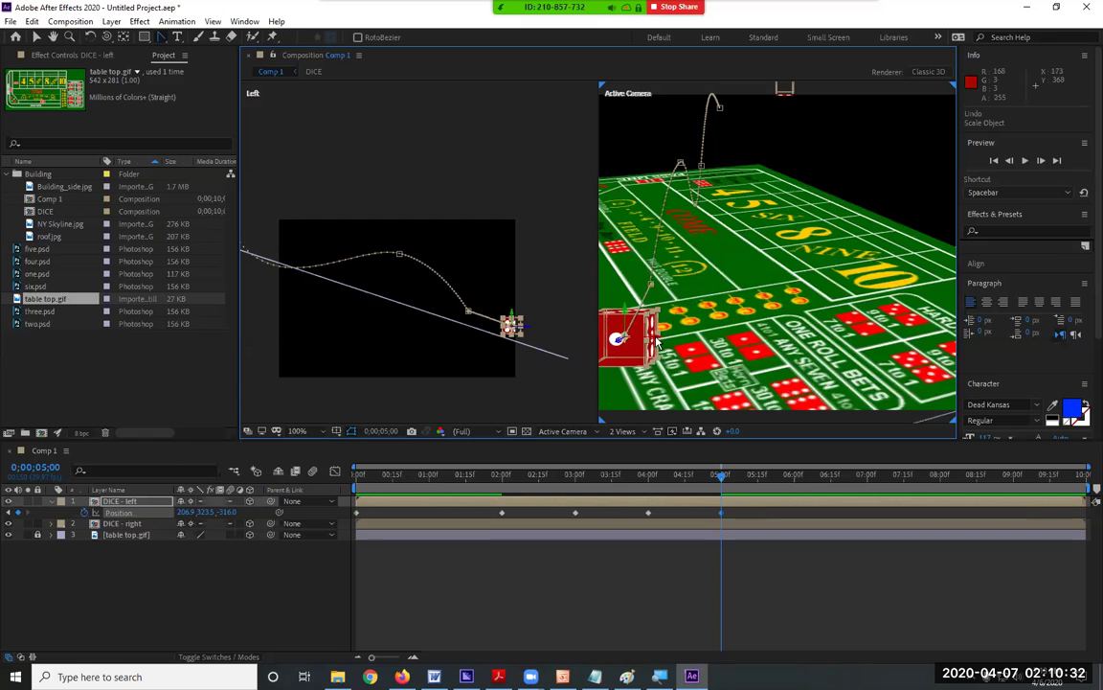
drag(657, 340, 667, 340)
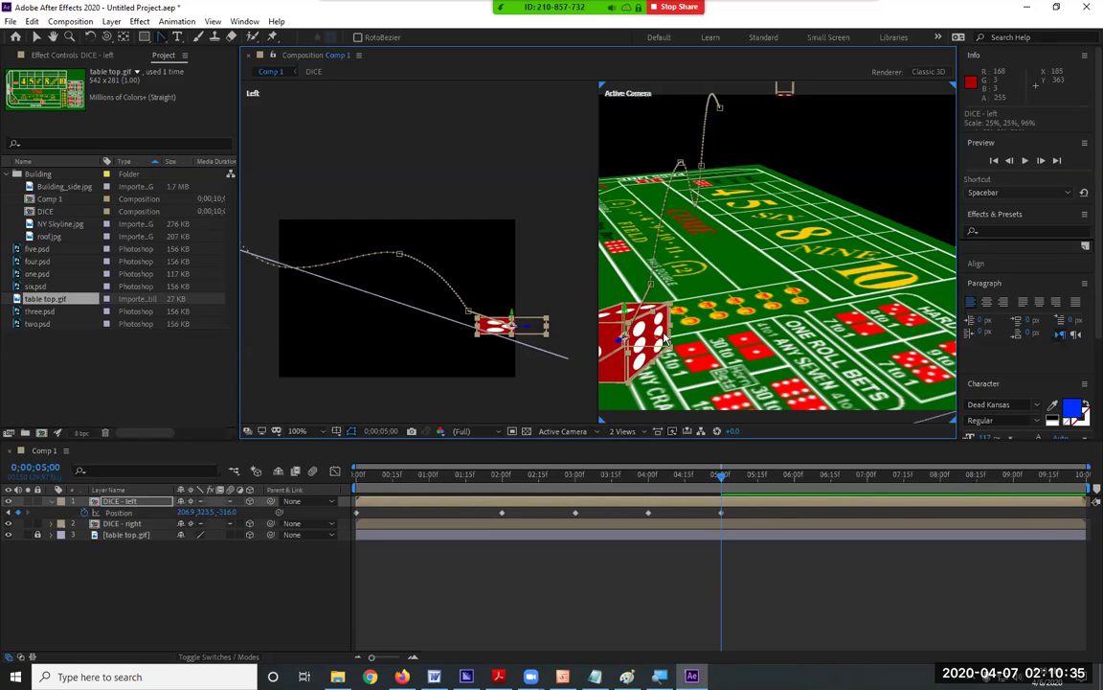
key(ctrl+z)
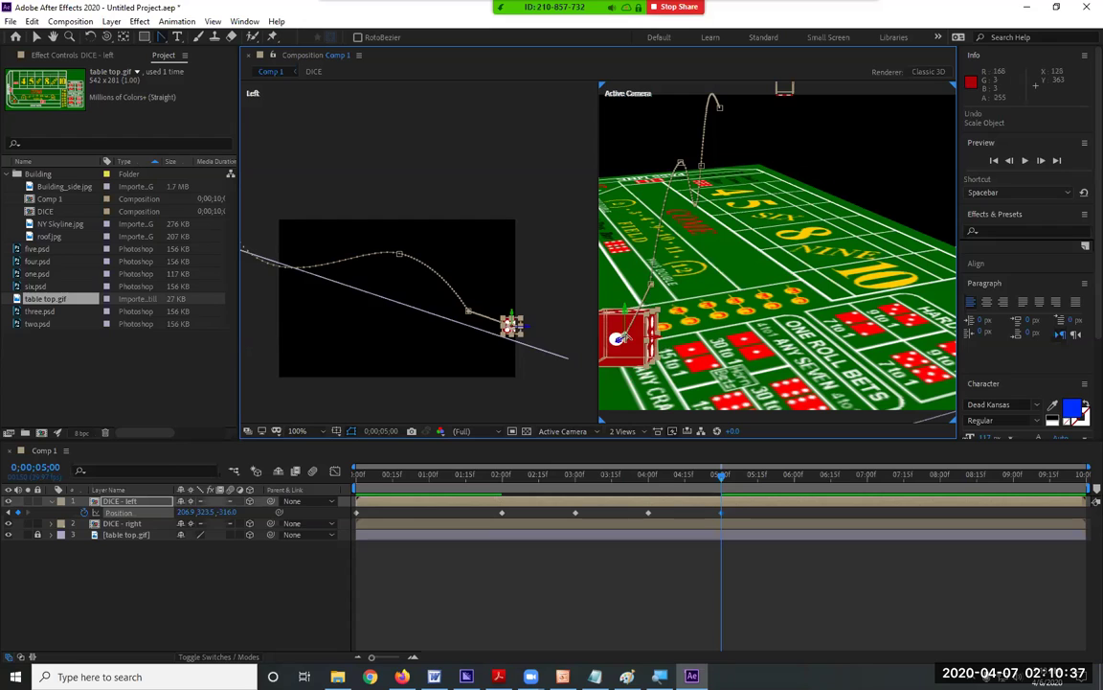
- Shift DICE - left along X to about 242.9 at 5 seconds and 218.9 at 4 seconds
click(35, 37)
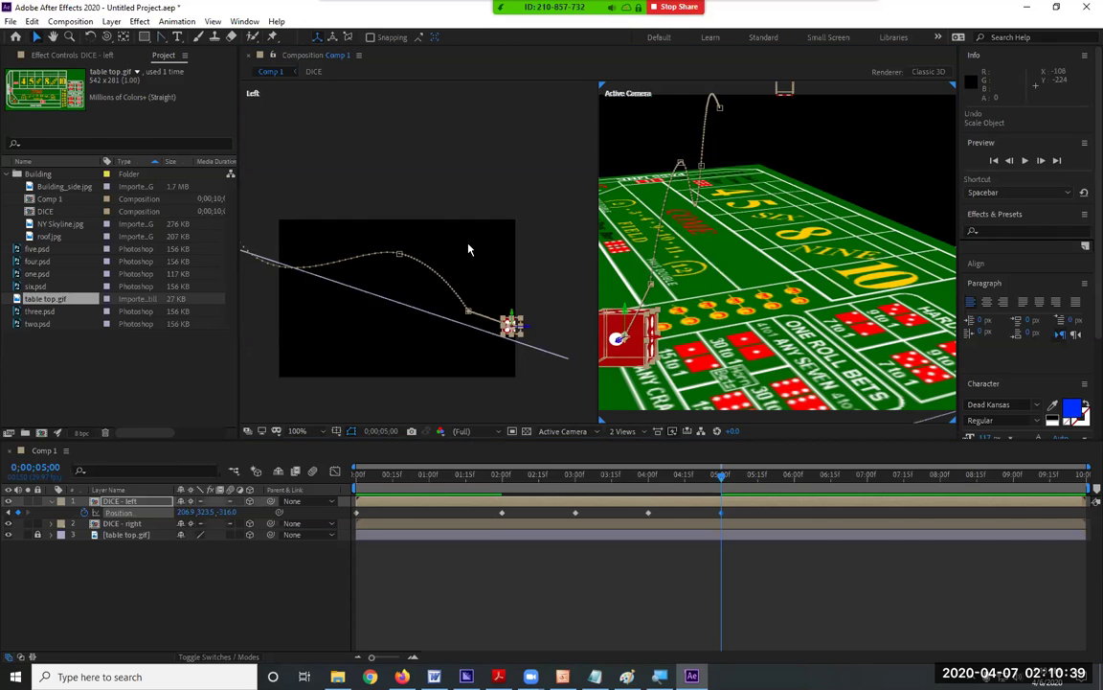
drag(654, 343, 681, 345)
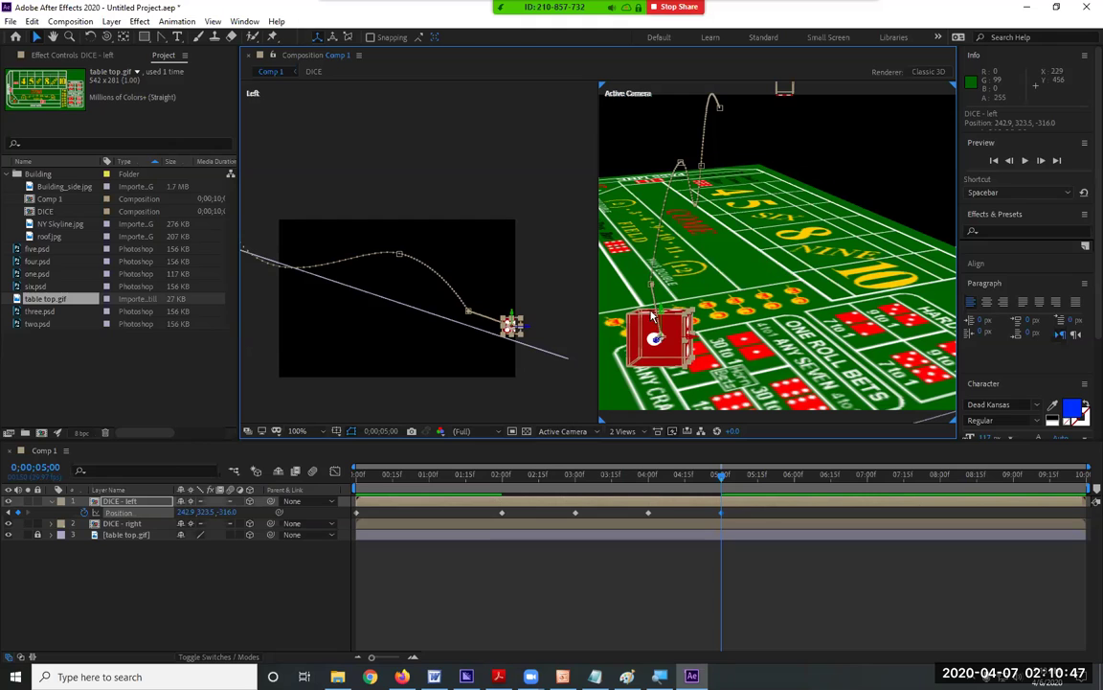
key(j)
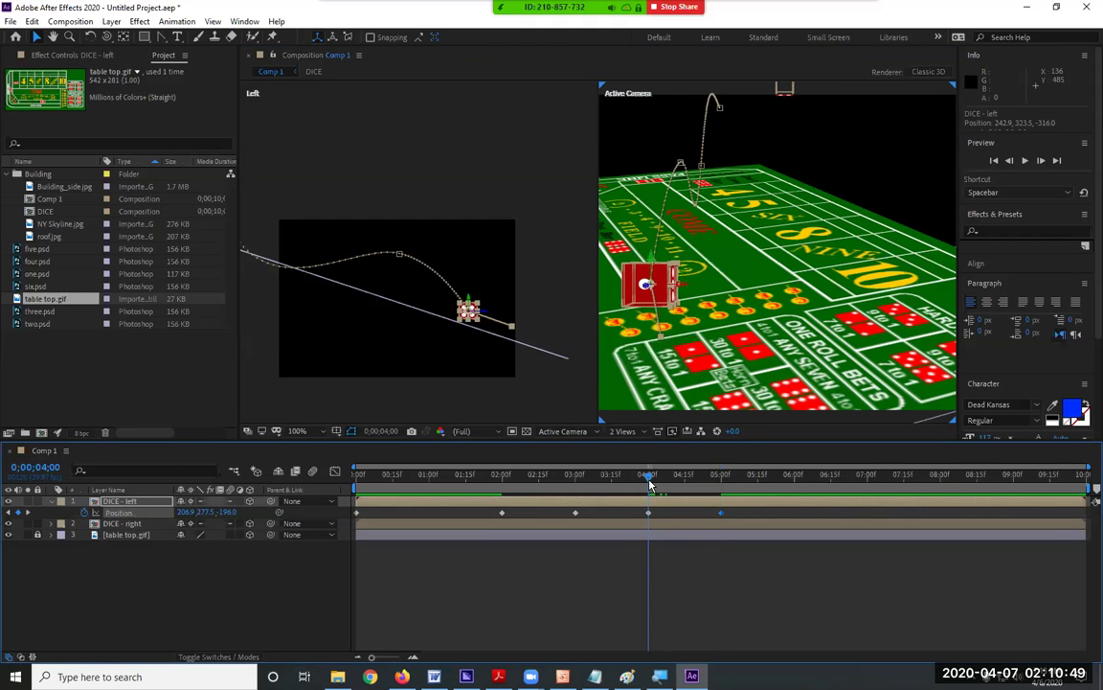
drag(682, 290, 687, 288)
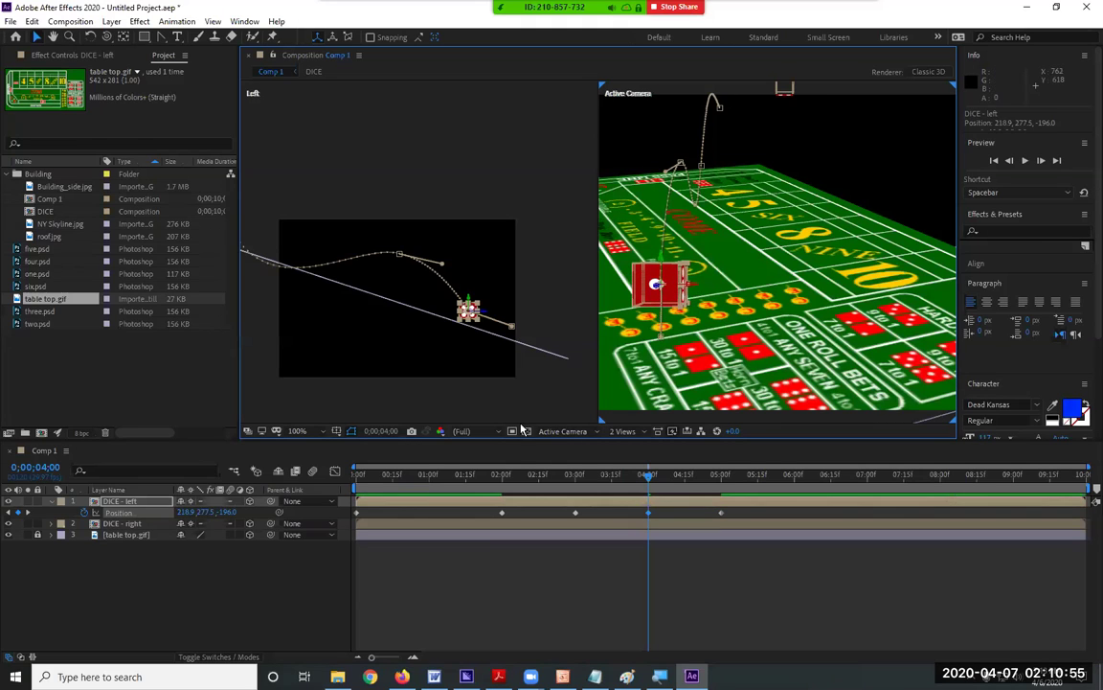
- Play the dice animation to check the motion of DICE - left down the table
key(space)
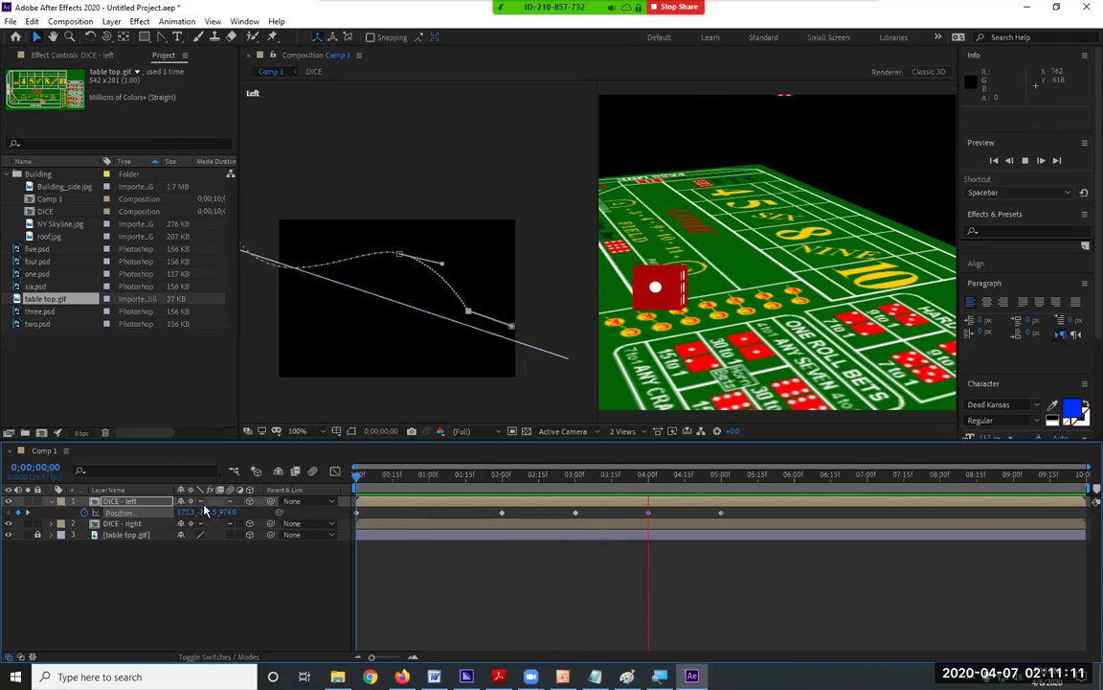
key(space)
- At 5 seconds, reveal the rotation properties of DICE - left and set its X Rotation to 17°
drag(653, 474, 719, 490)
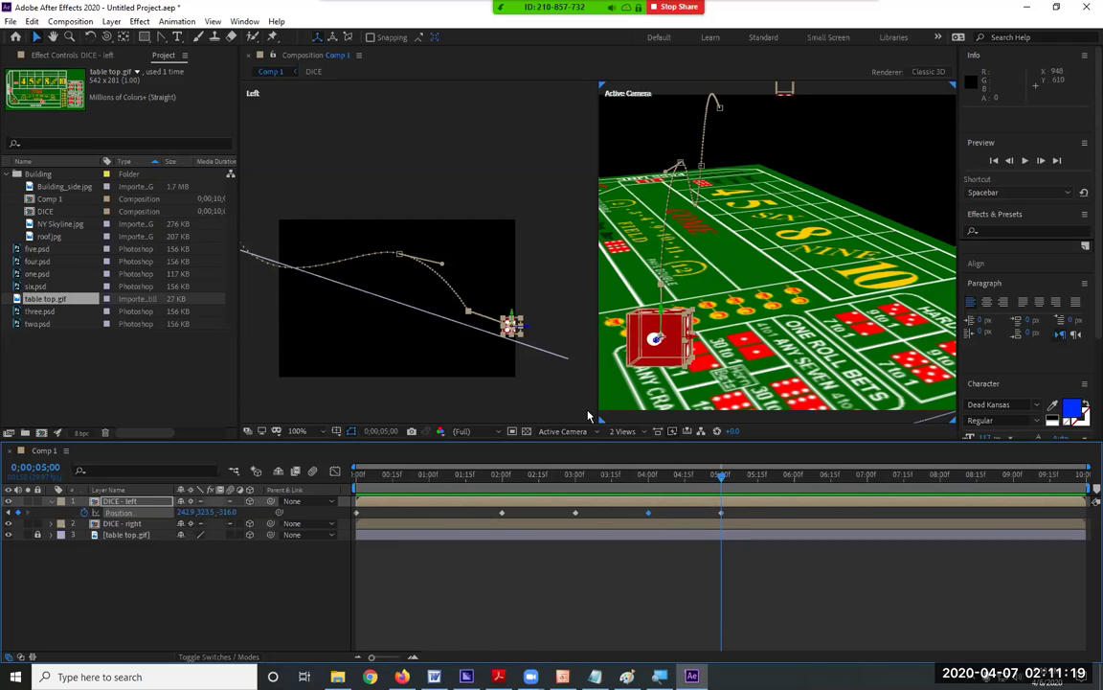
click(134, 508)
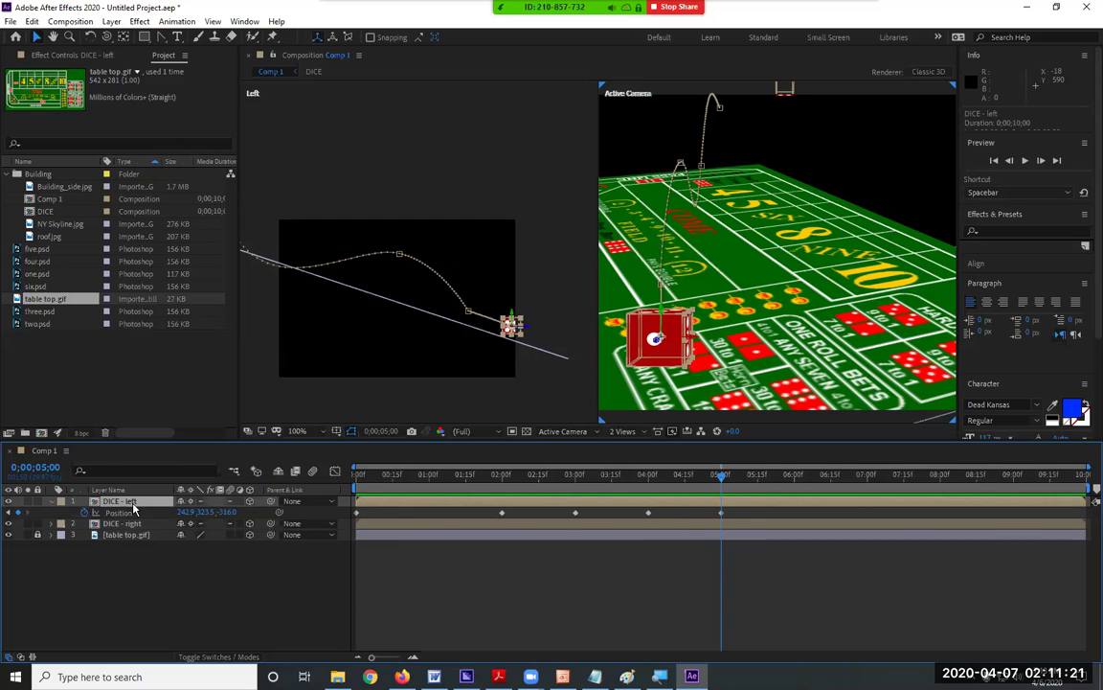
key(r)
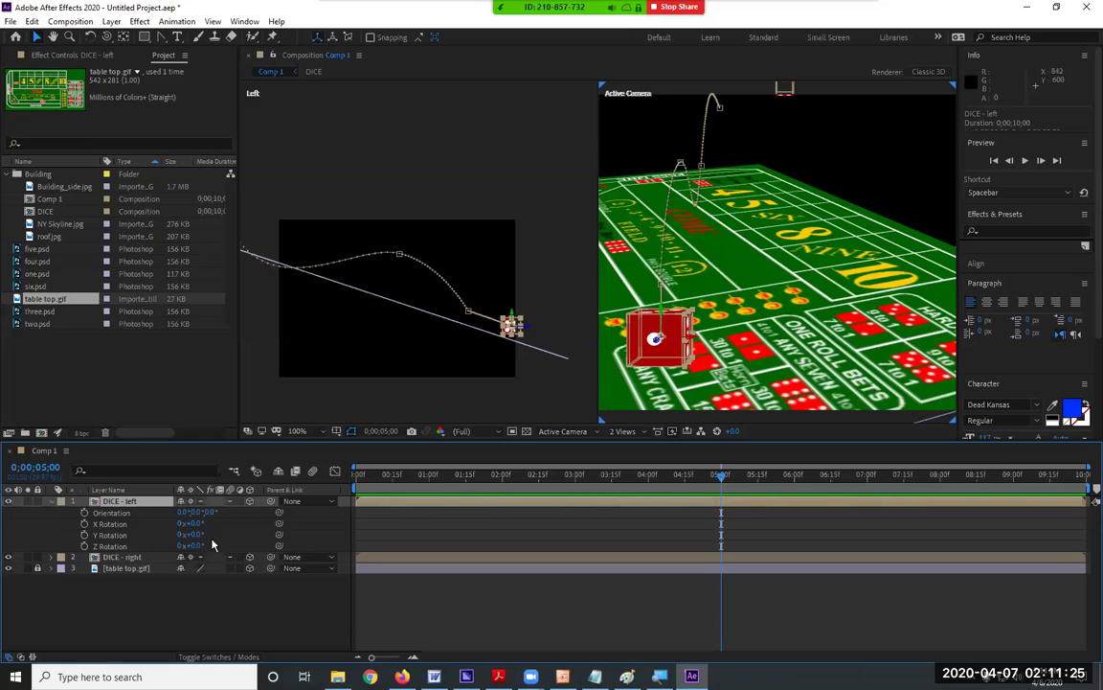
scroll(521, 319, up, 3)
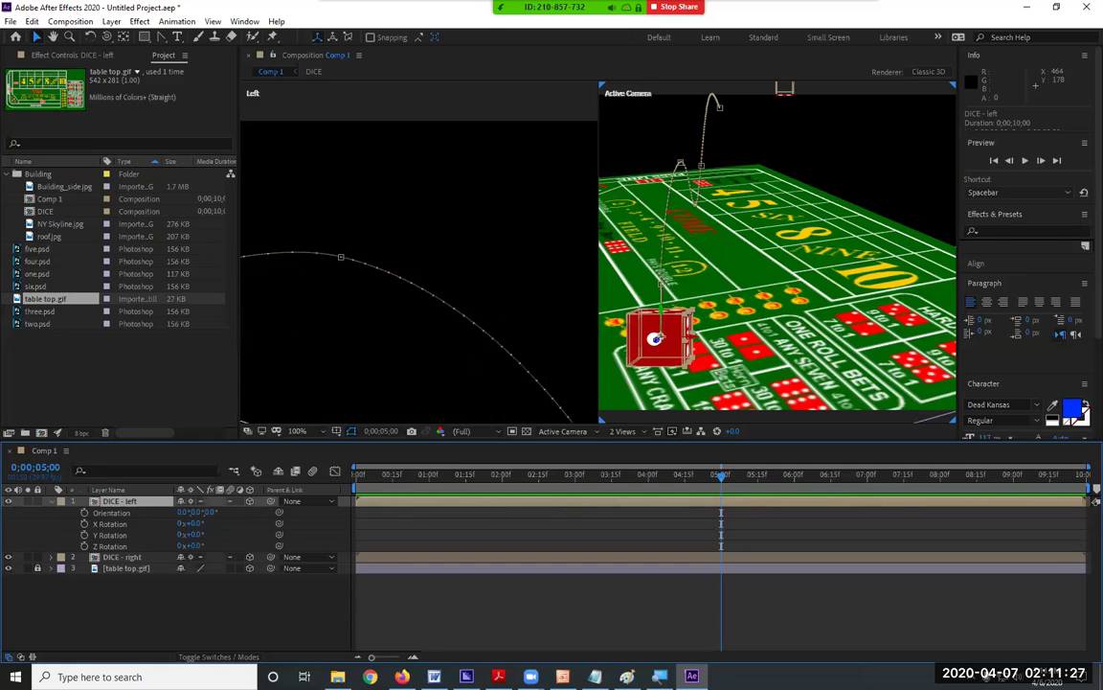
scroll(418, 269, down, 2)
key(h)
drag(503, 378, 322, 323)
key(v)
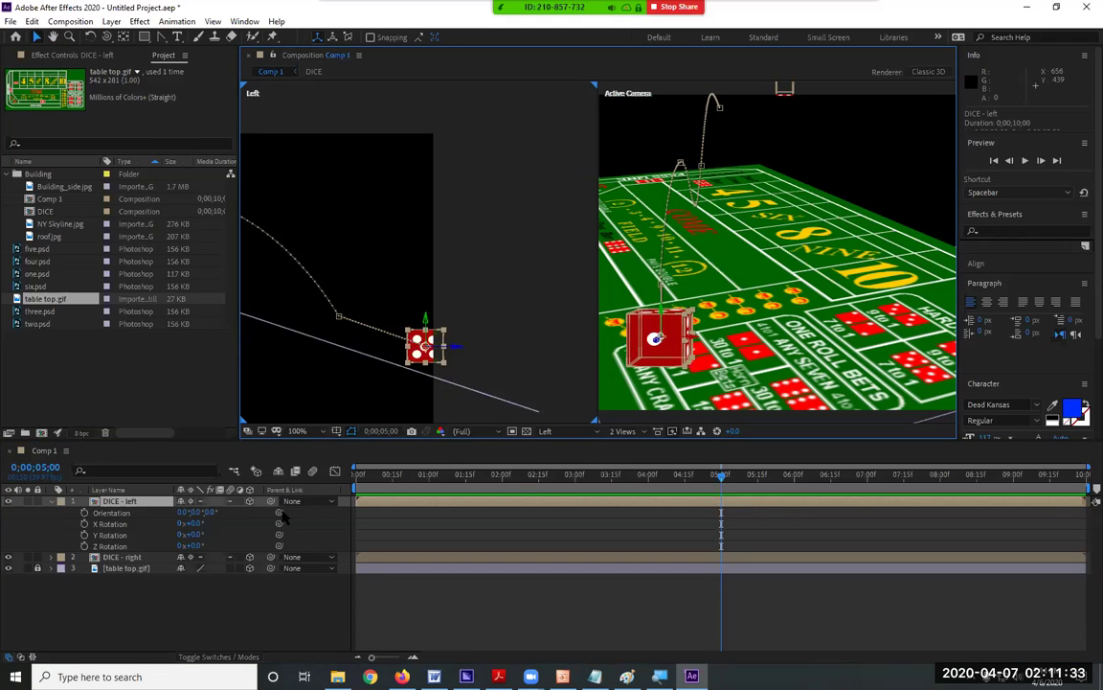
drag(196, 535, 212, 537)
key(ctrl+z)
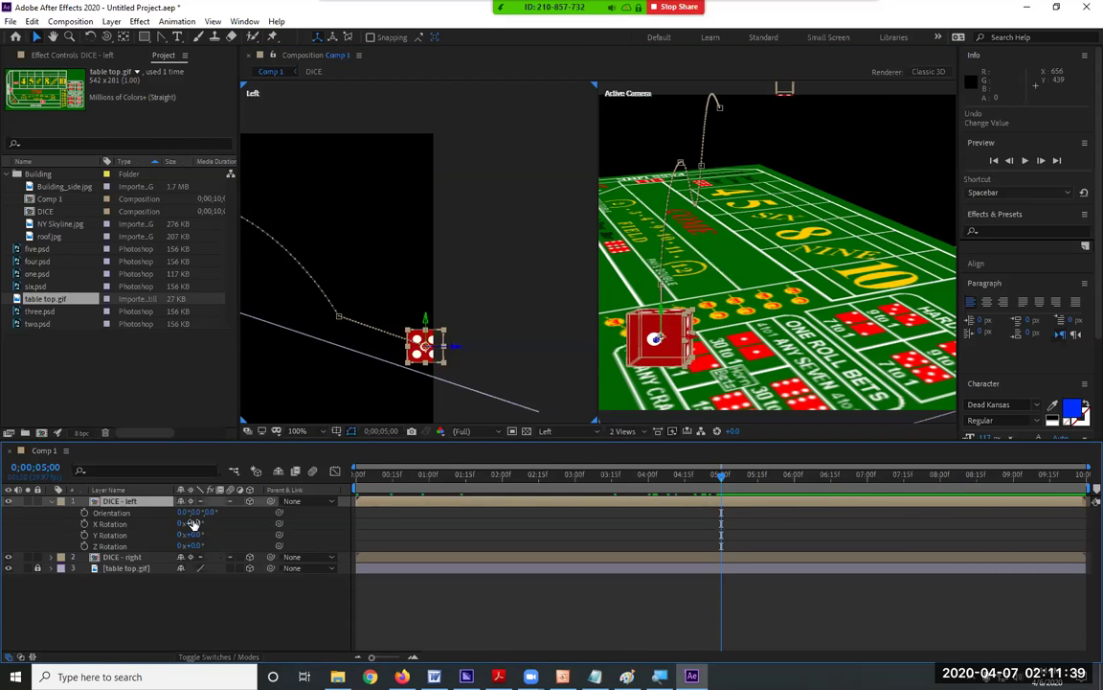
drag(188, 524, 205, 524)
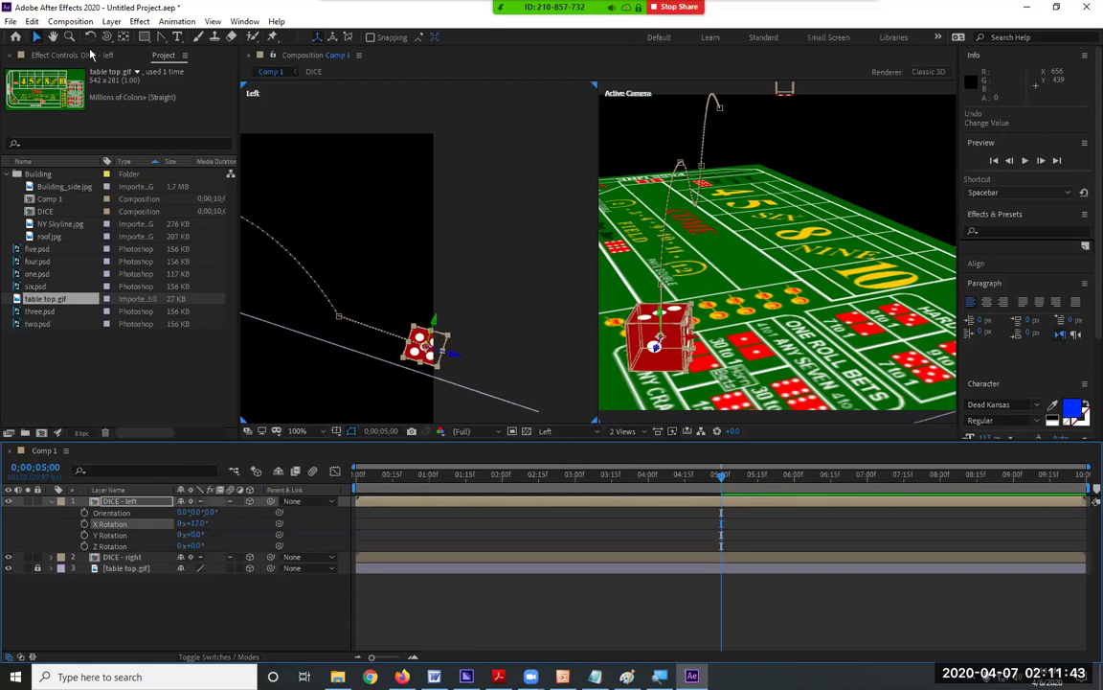
- Curve the last segment of DICE - left's motion path by converting the 5-second keyframe's vertex
click(162, 38)
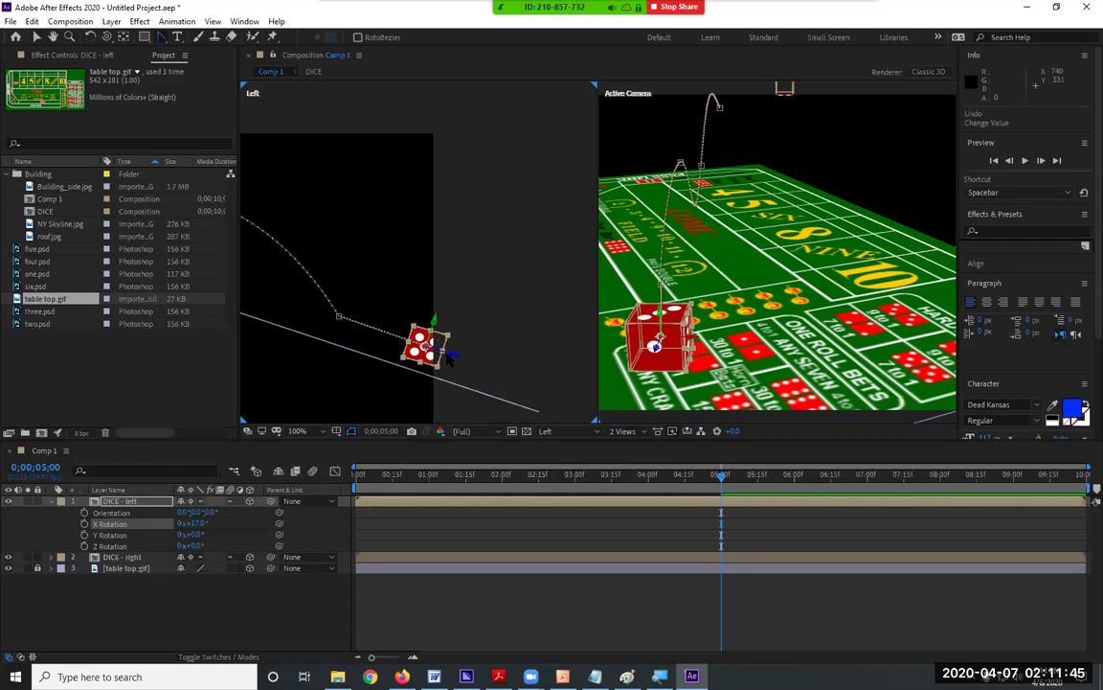
click(421, 340)
click(421, 340)
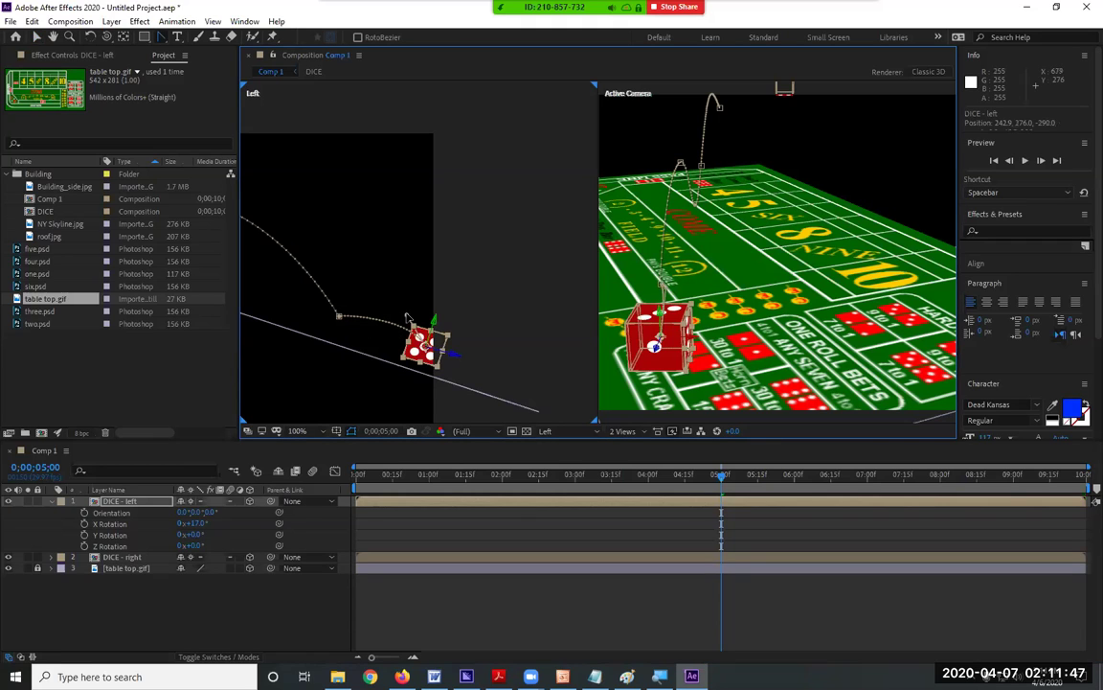
click(36, 37)
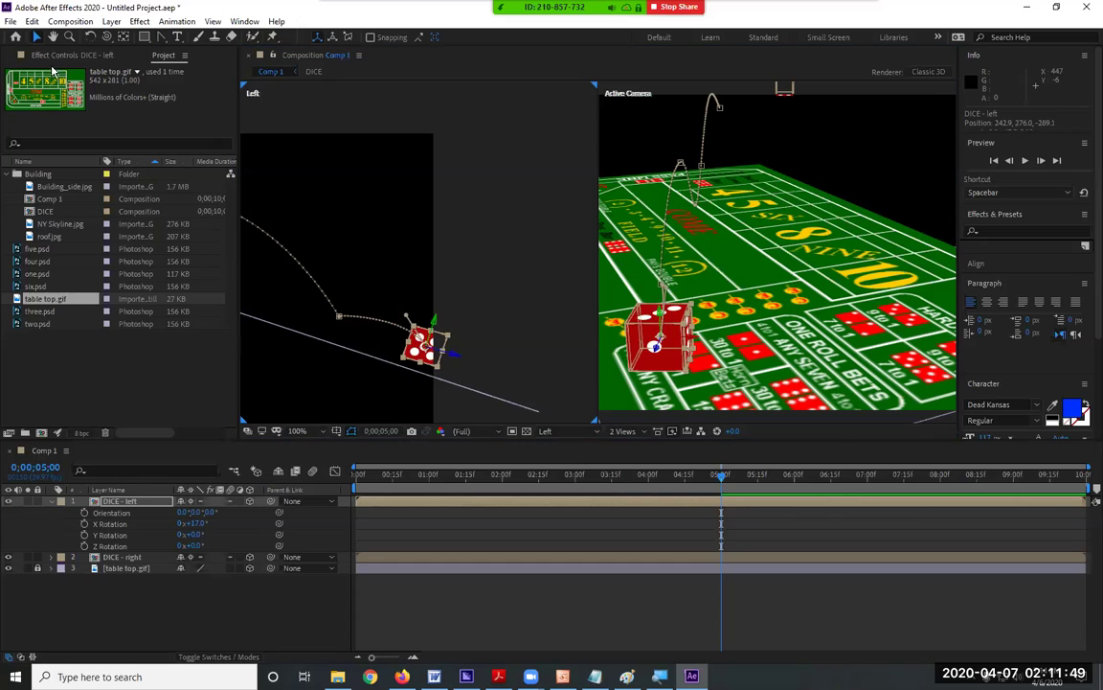
- Set DICE - left's X Rotation to 20° and rest it on the table at 5 seconds, at about 242.9, 336.1, -312.2
drag(435, 331, 433, 331)
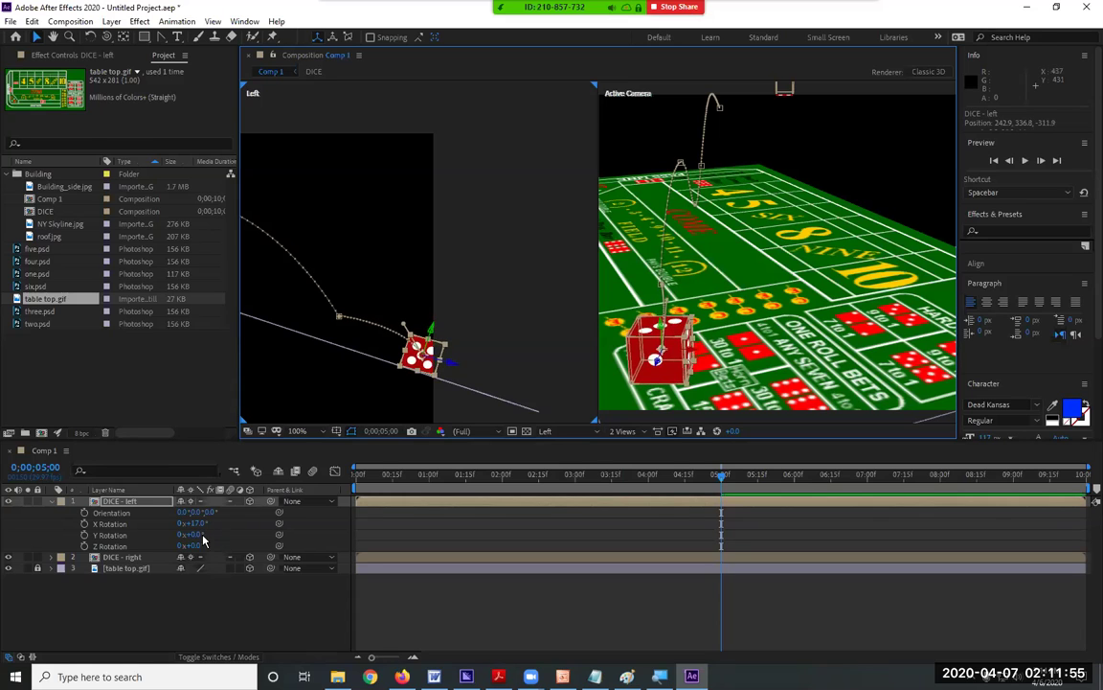
drag(191, 524, 201, 529)
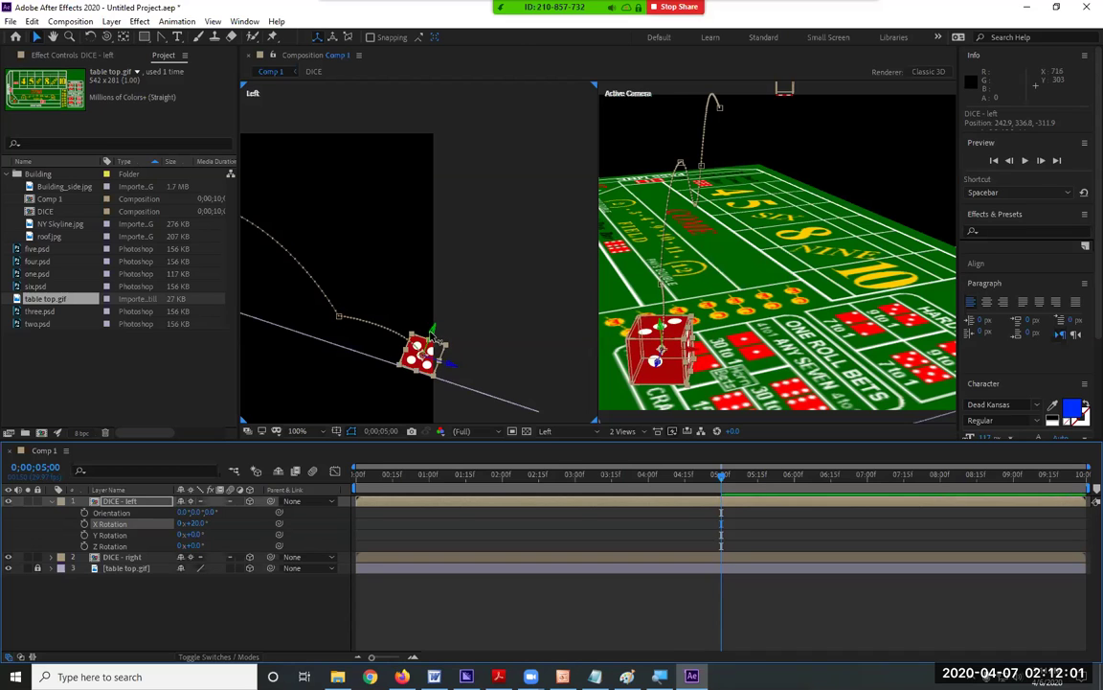
drag(433, 337, 432, 339)
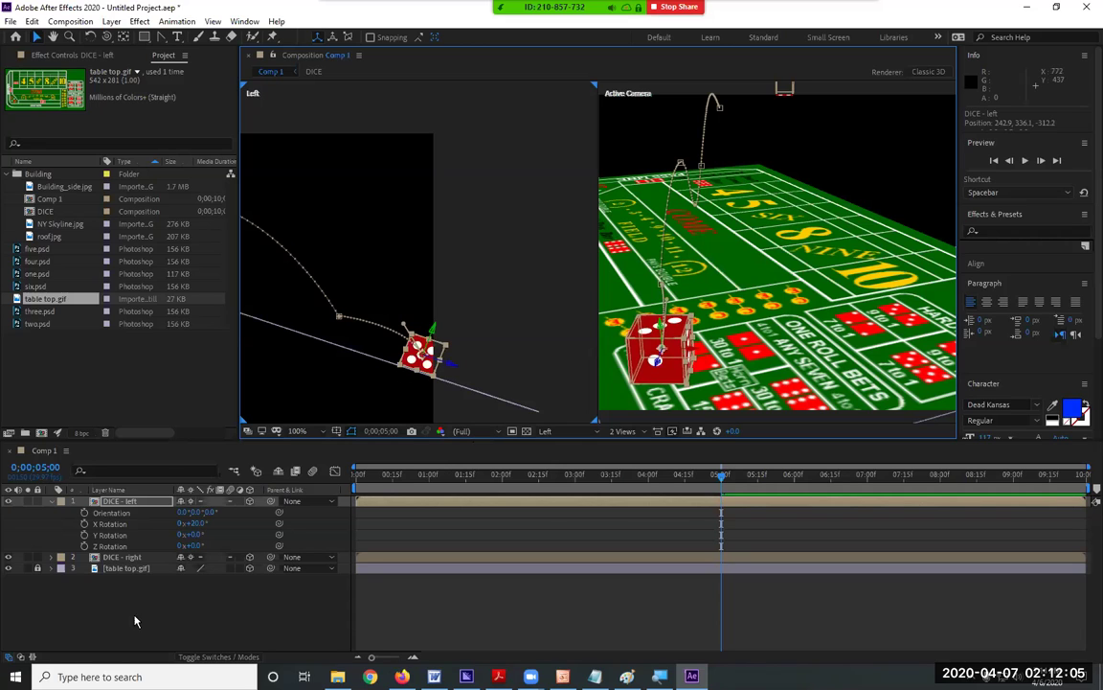
- Keyframe the X, Y and Z Rotation of DICE - left at 5 seconds and preview the animation from the start
click(88, 553)
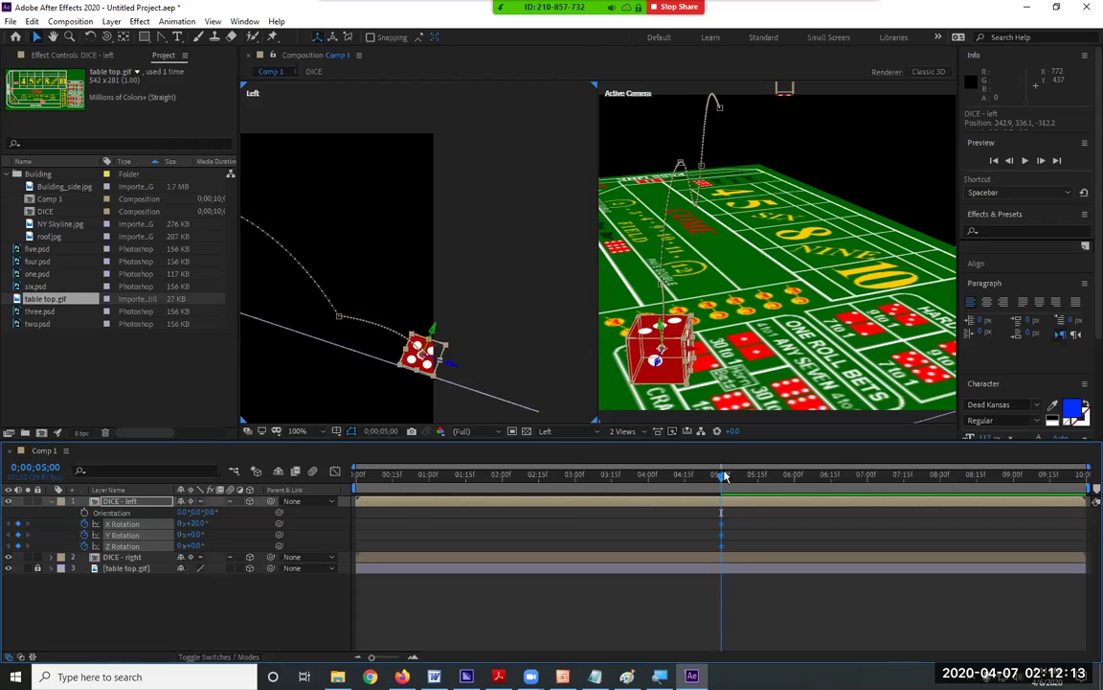
key(Home)
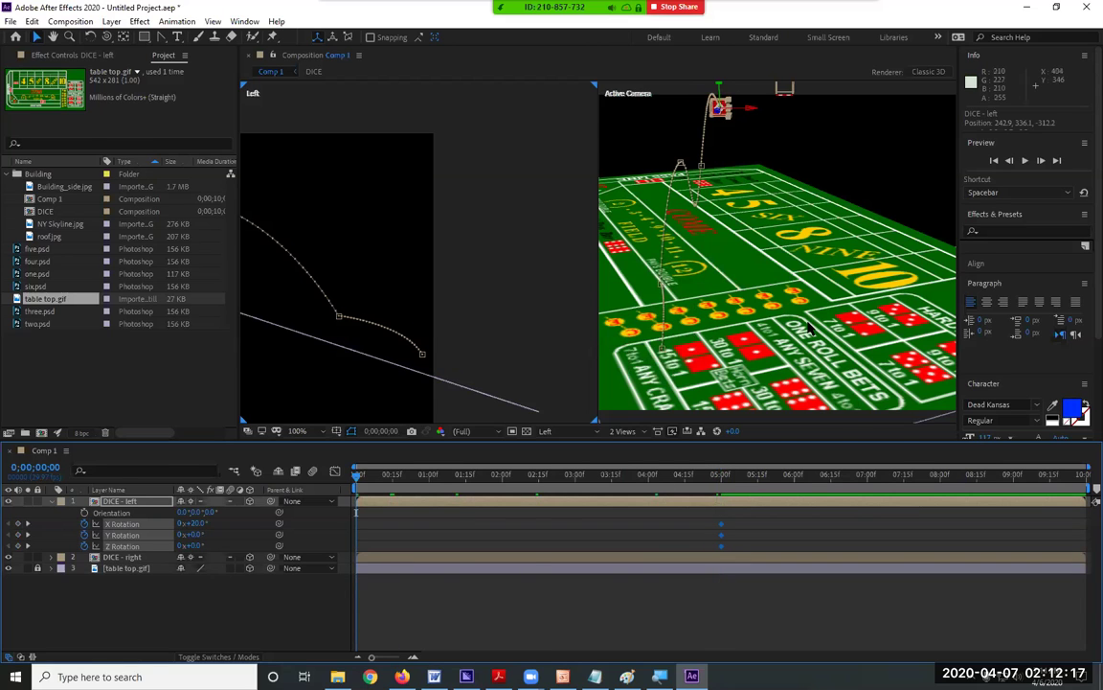
scroll(809, 327, down, 3)
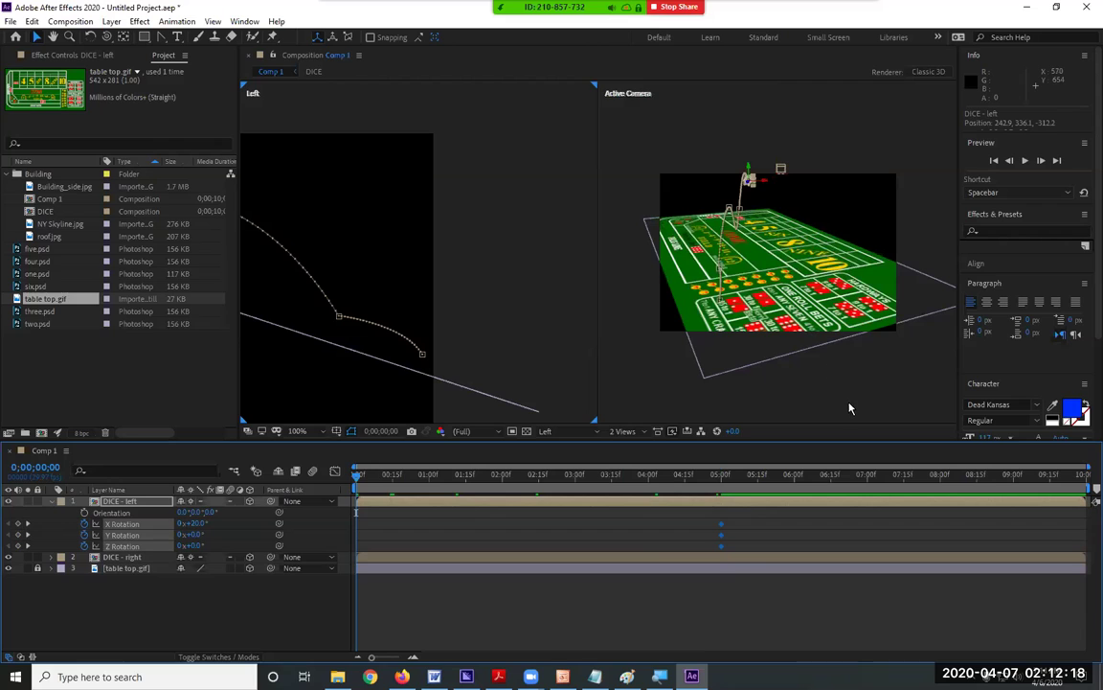
key(space)
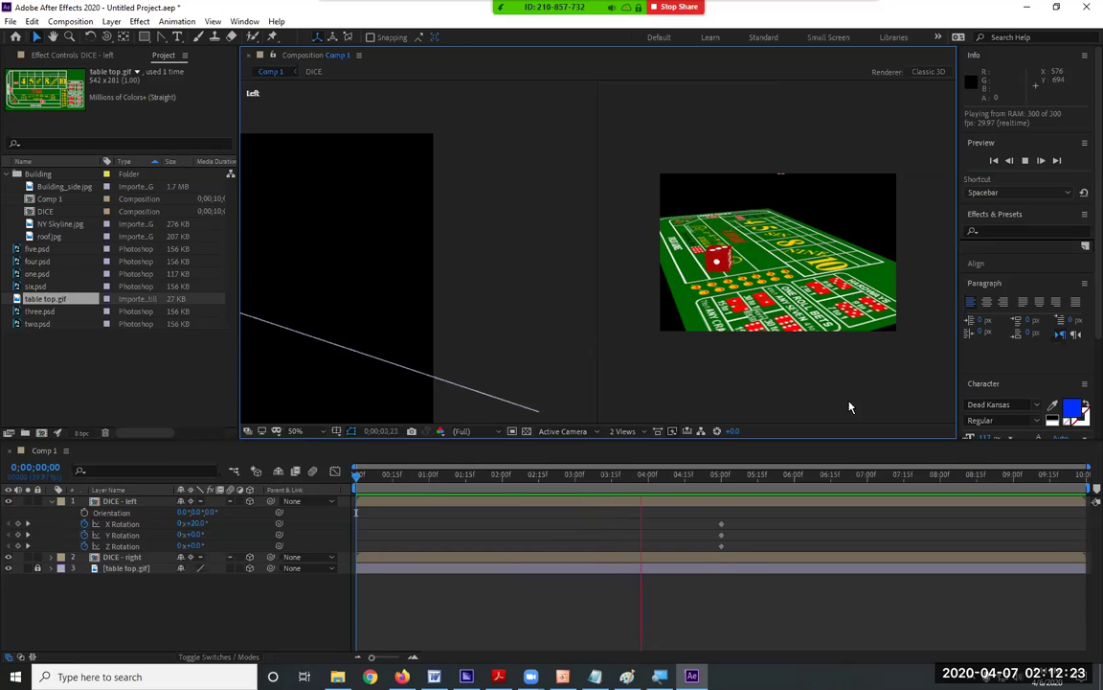
key(space)
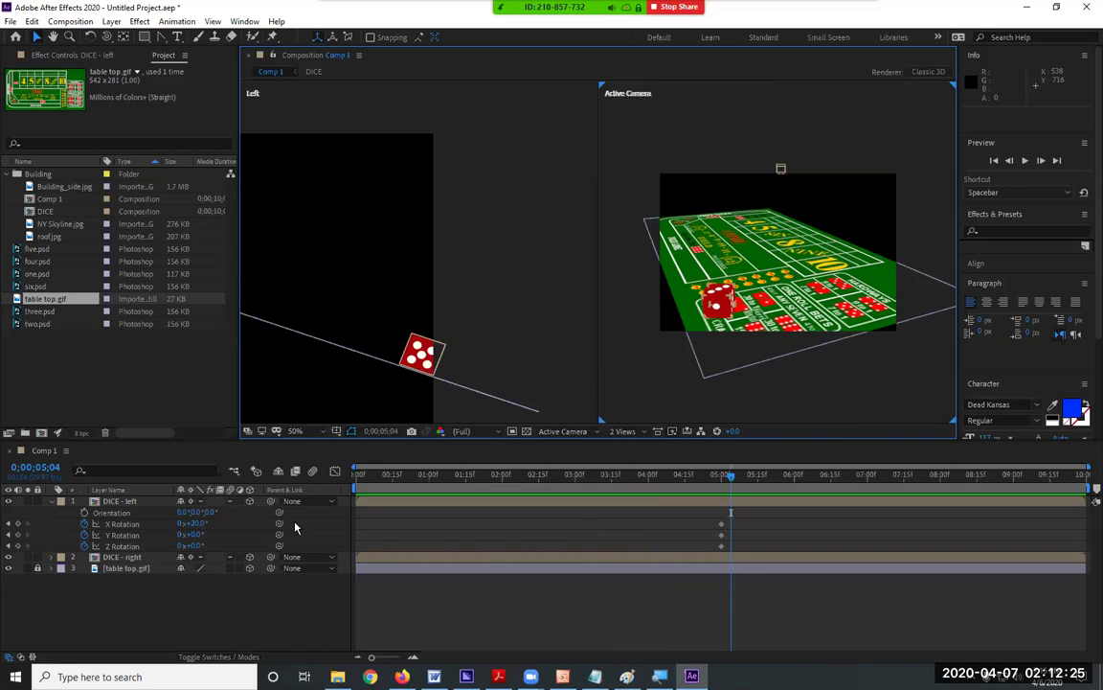
- Expand DICE - left's transform properties and shorten the motion path handle at the 2-second keyframe so the path stays above the table
click(51, 501)
click(51, 501)
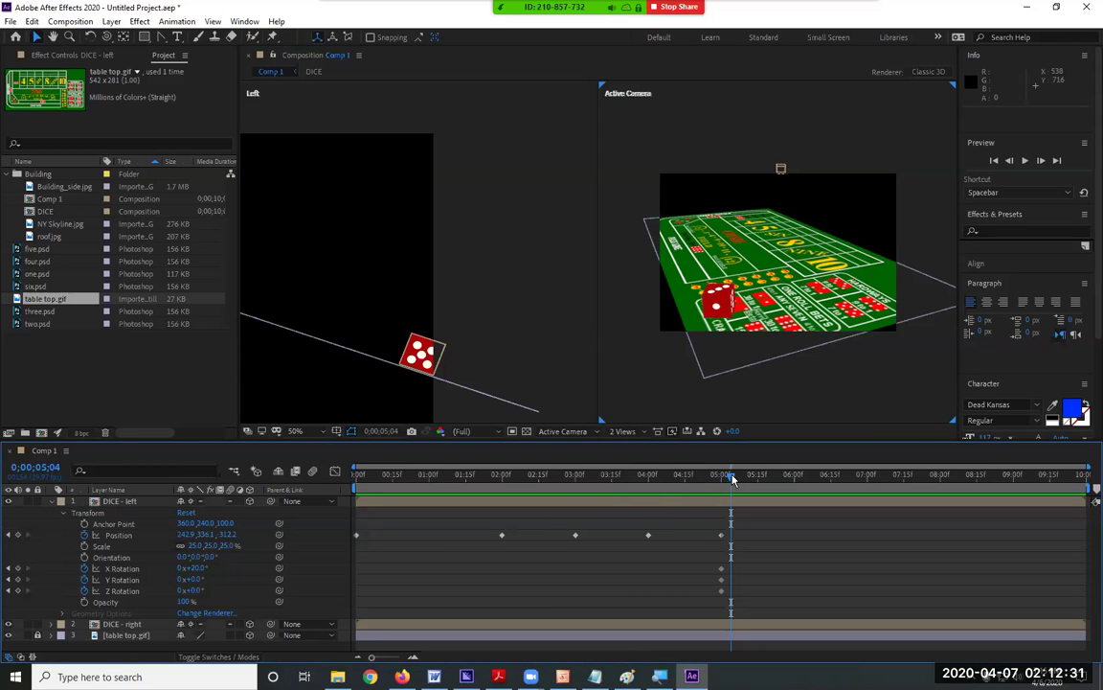
click(688, 477)
drag(688, 488, 504, 566)
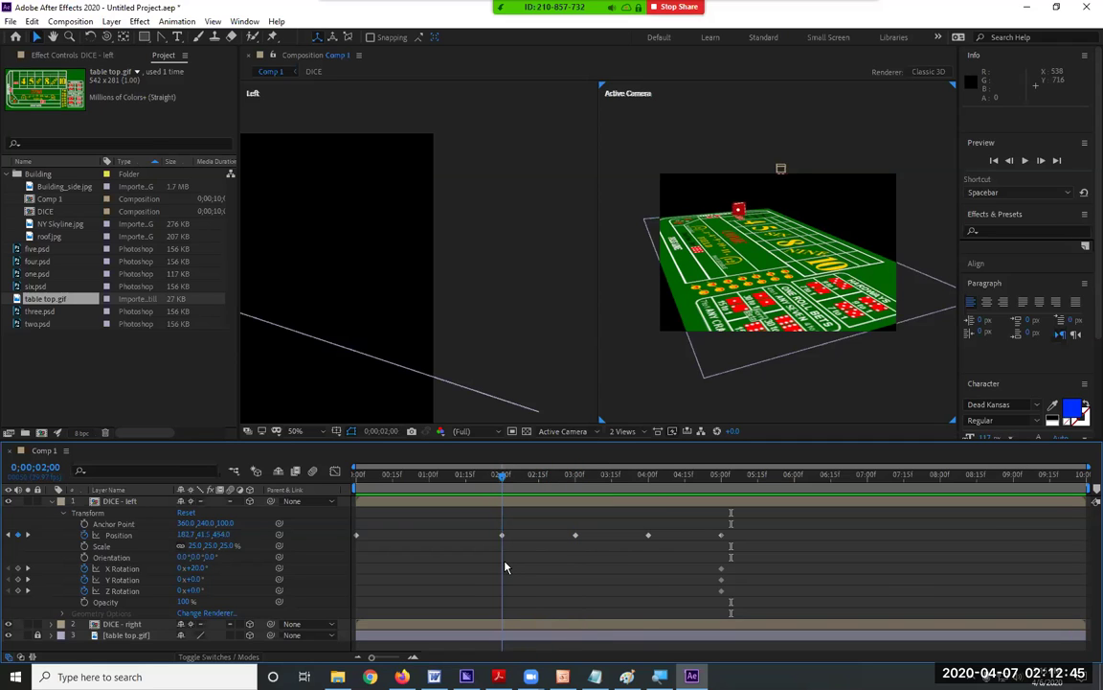
drag(514, 473, 502, 486)
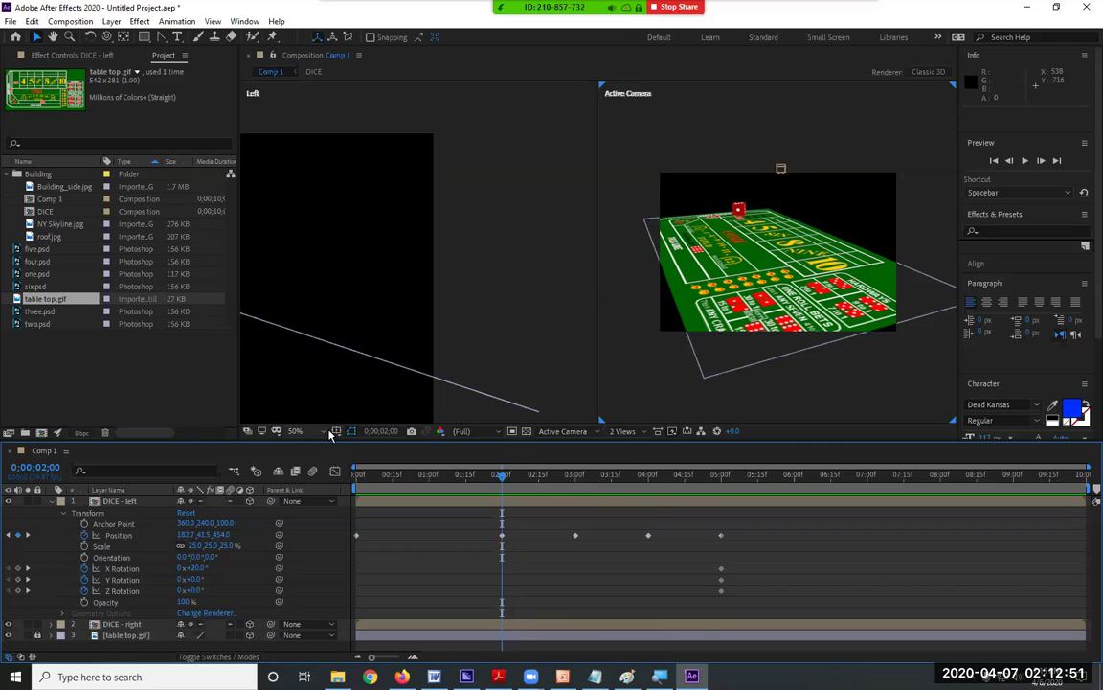
scroll(327, 332, down, 2)
key(h)
drag(288, 286, 509, 356)
key(v)
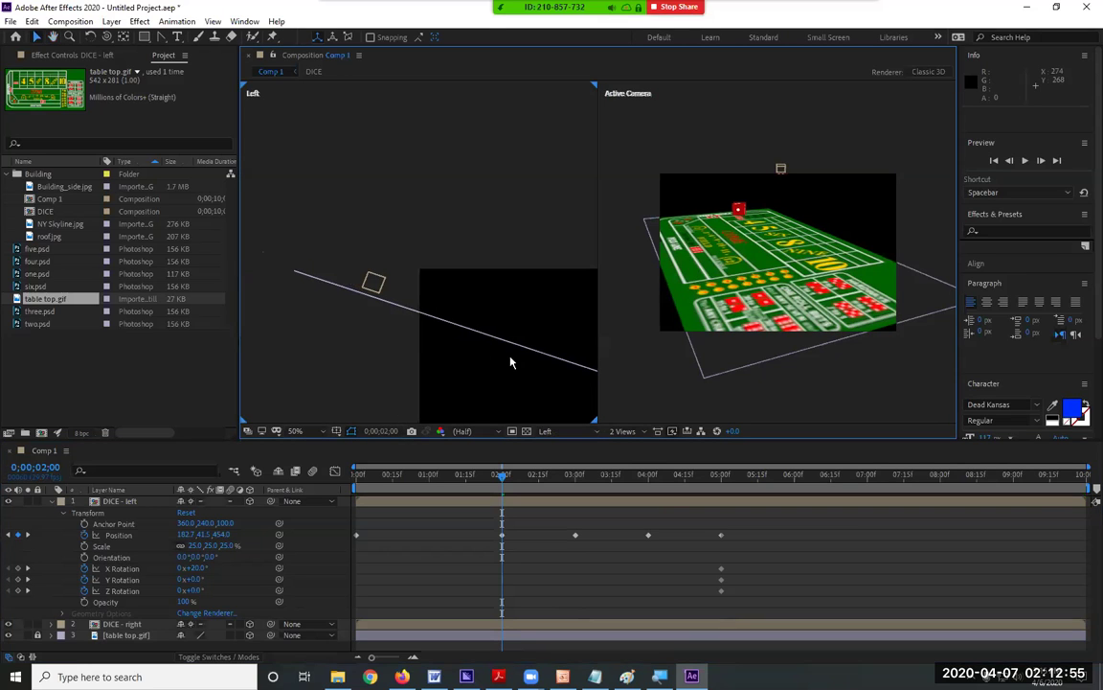
click(373, 283)
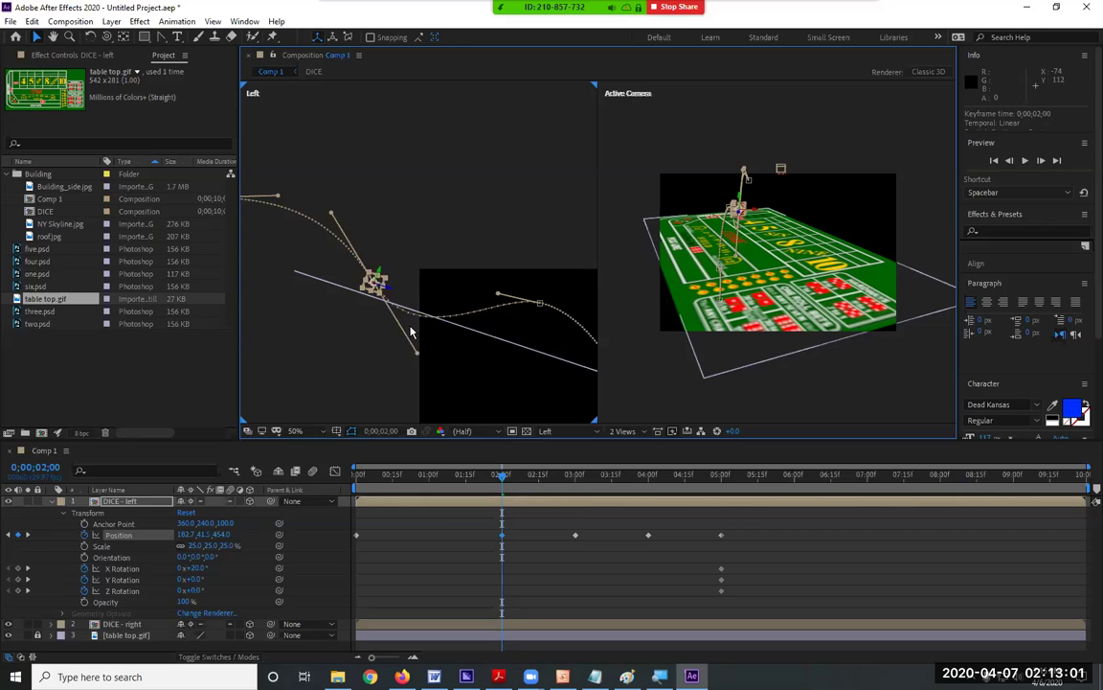
drag(417, 352, 406, 326)
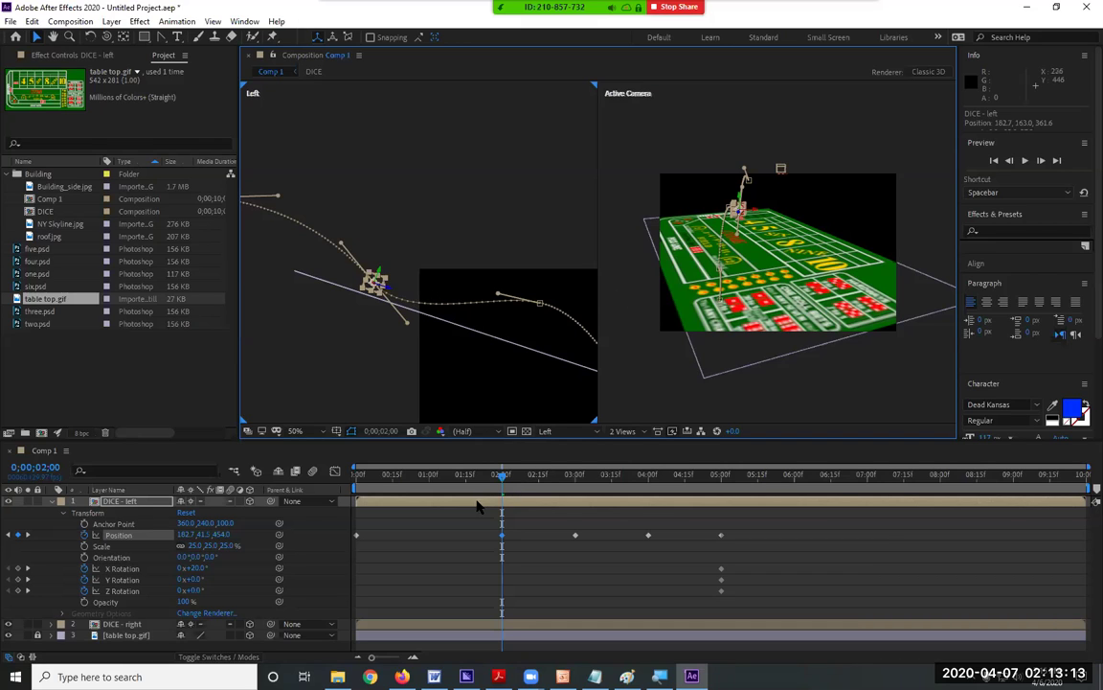
- Preview the animation from the start to check the adjusted bounce at 2 seconds
key(Home)
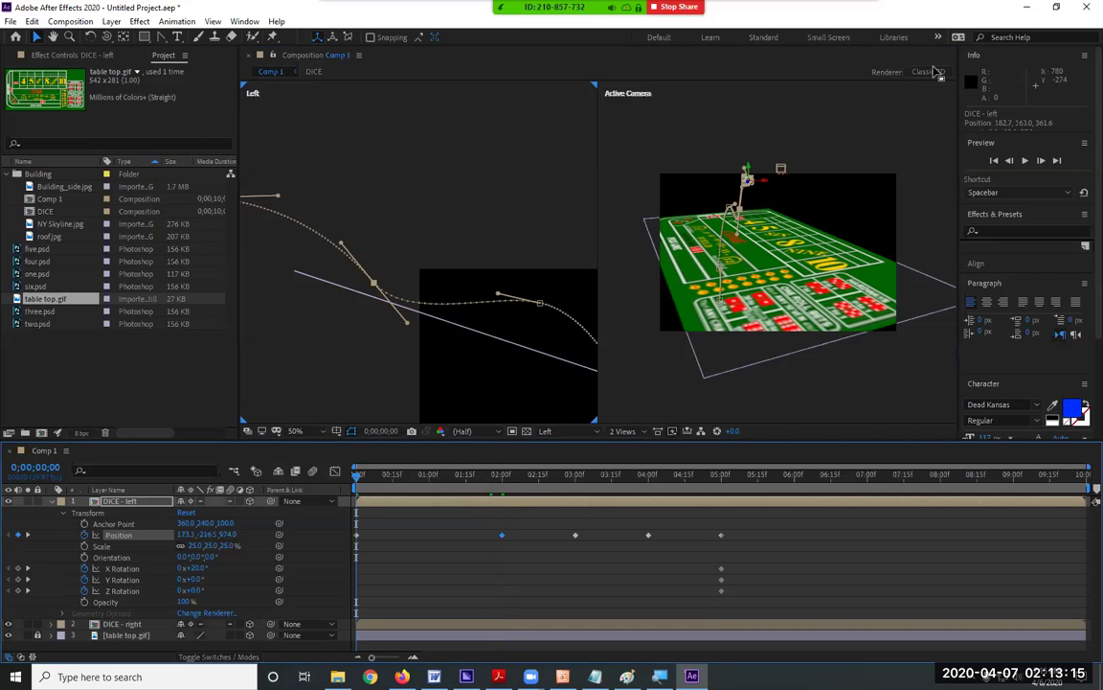
key(space)
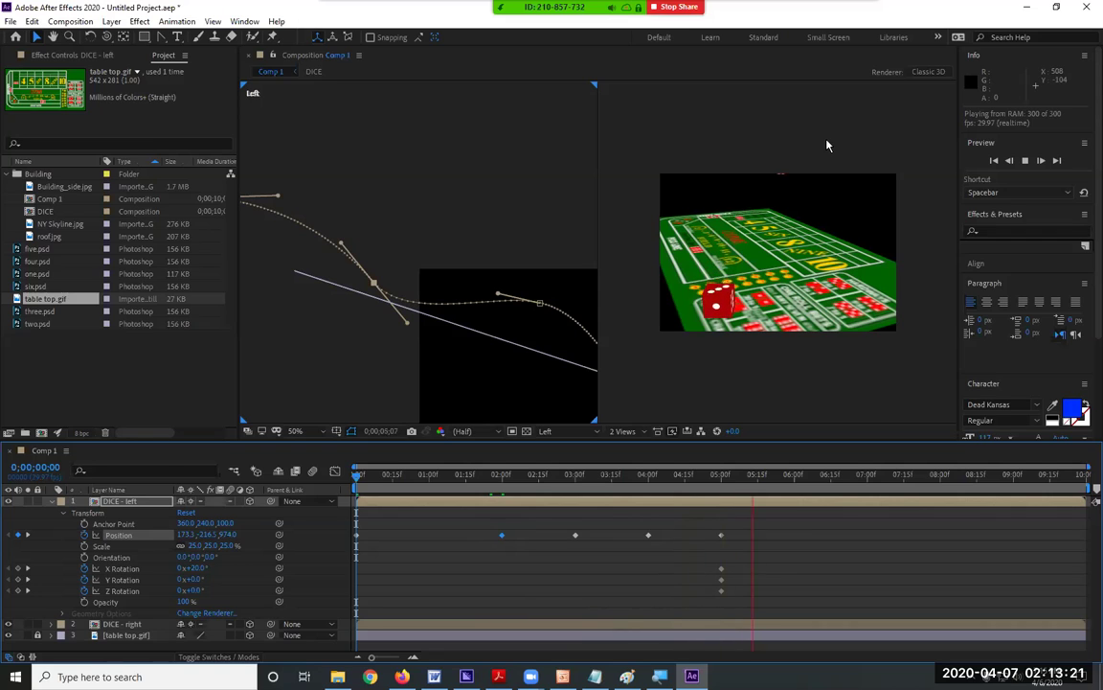
key(space)
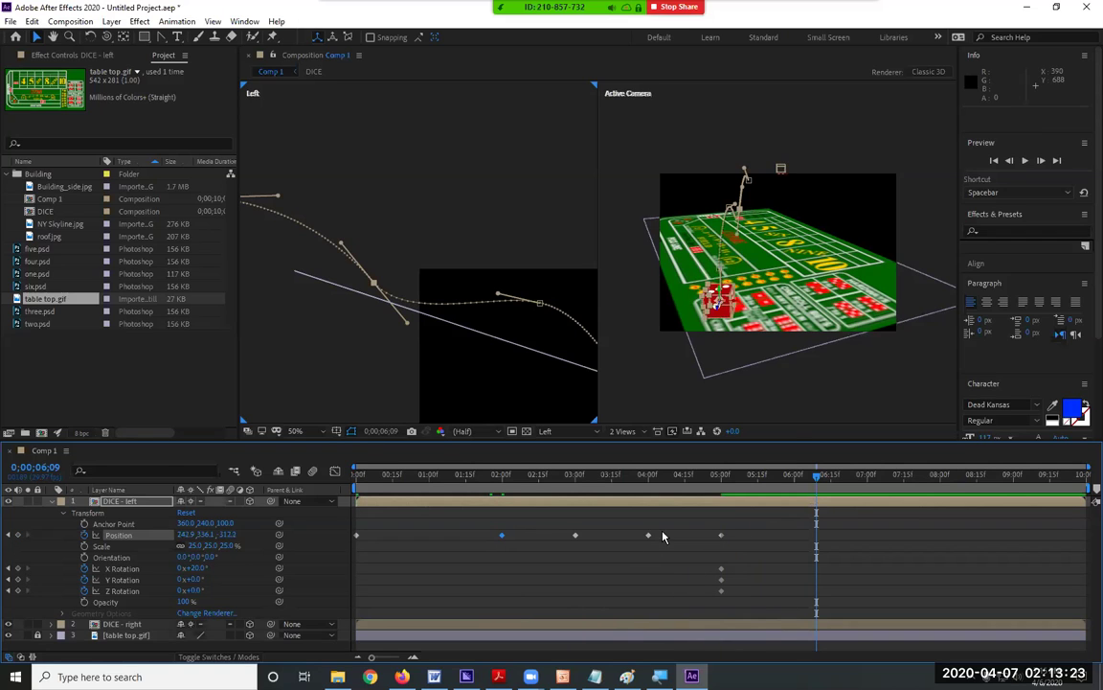
key(Home)
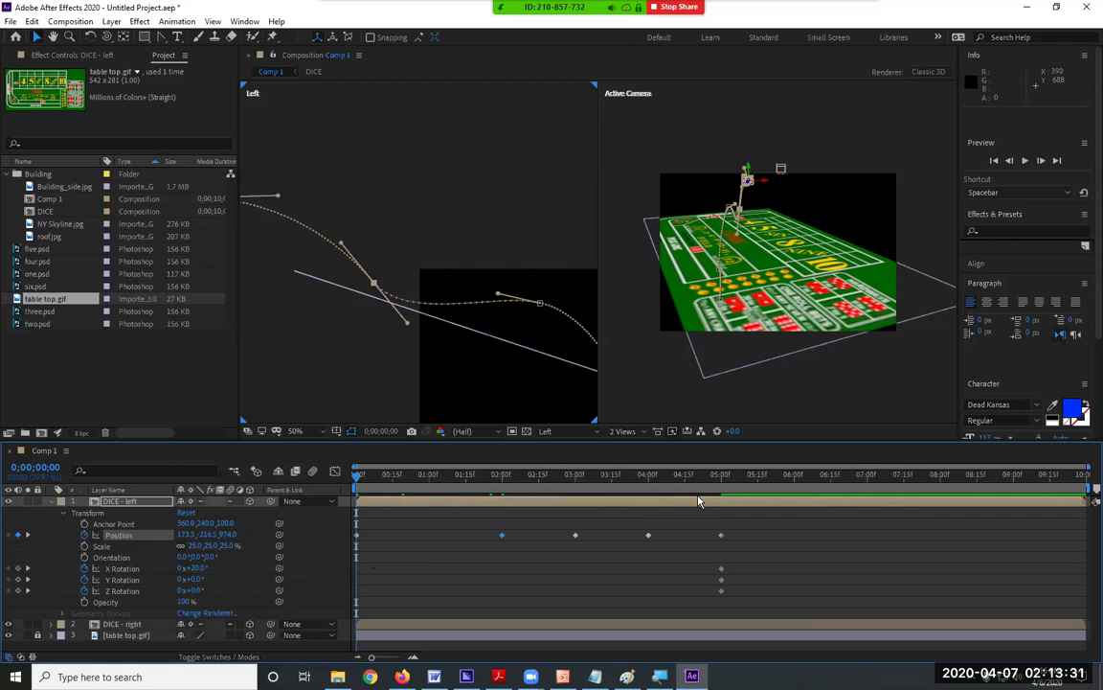
click(648, 476)
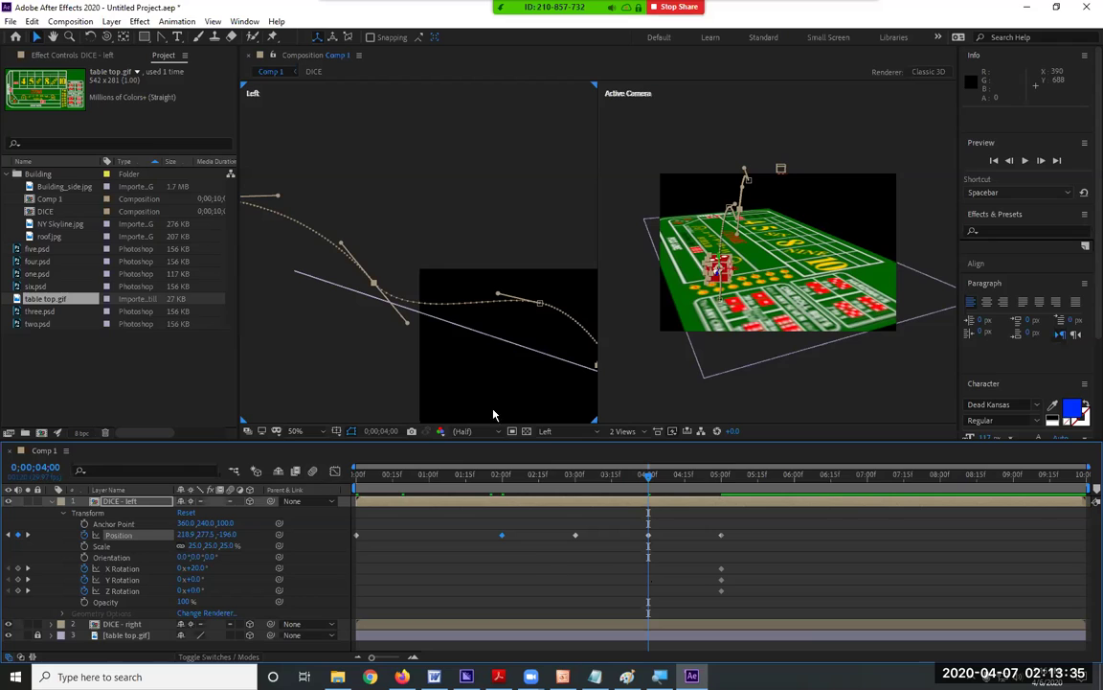
key(Home)
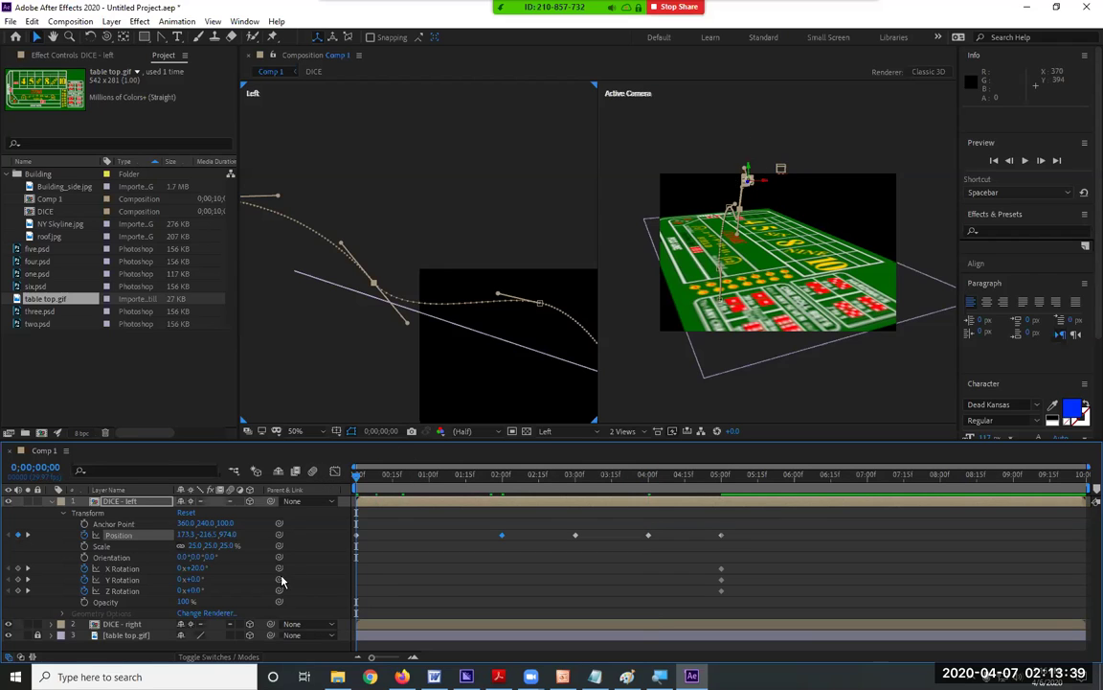
drag(189, 567, 215, 574)
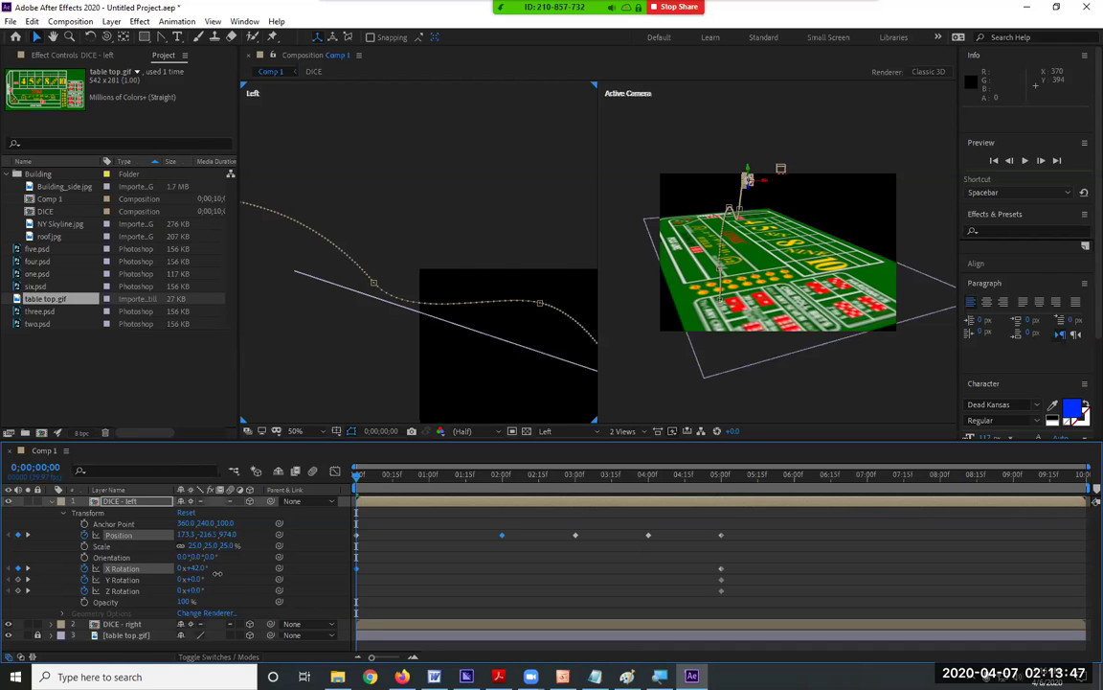
key(ctrl+z)
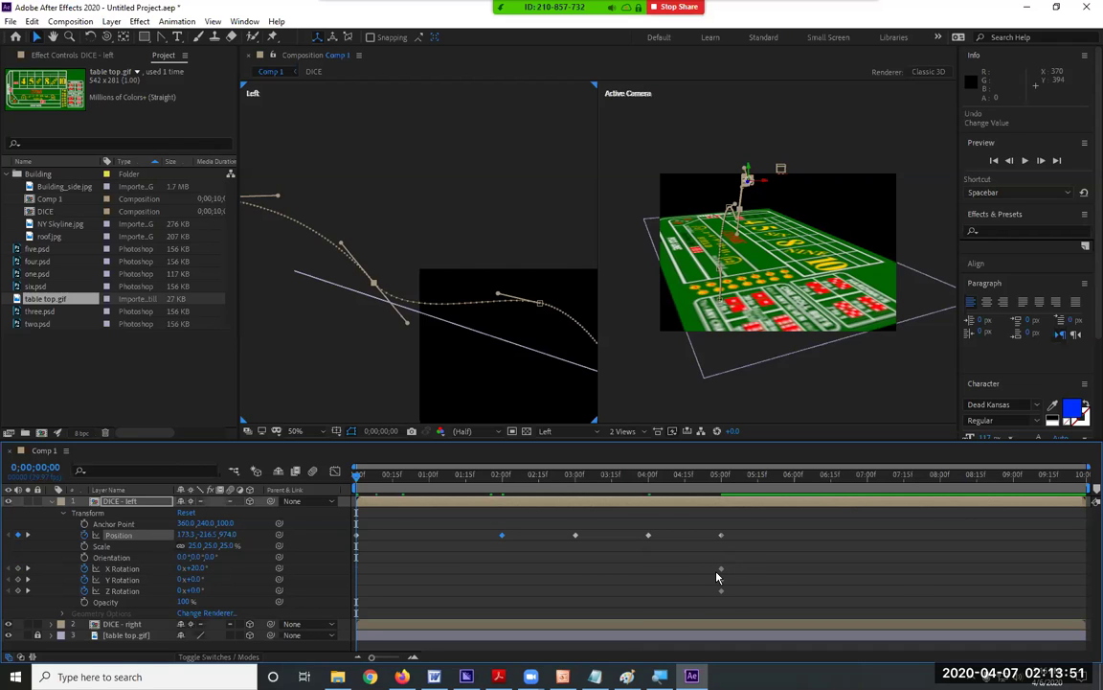
- Remove DICE - left's X Rotation keyframing and set the X Rotation to 3x+20° at 4 seconds
click(84, 569)
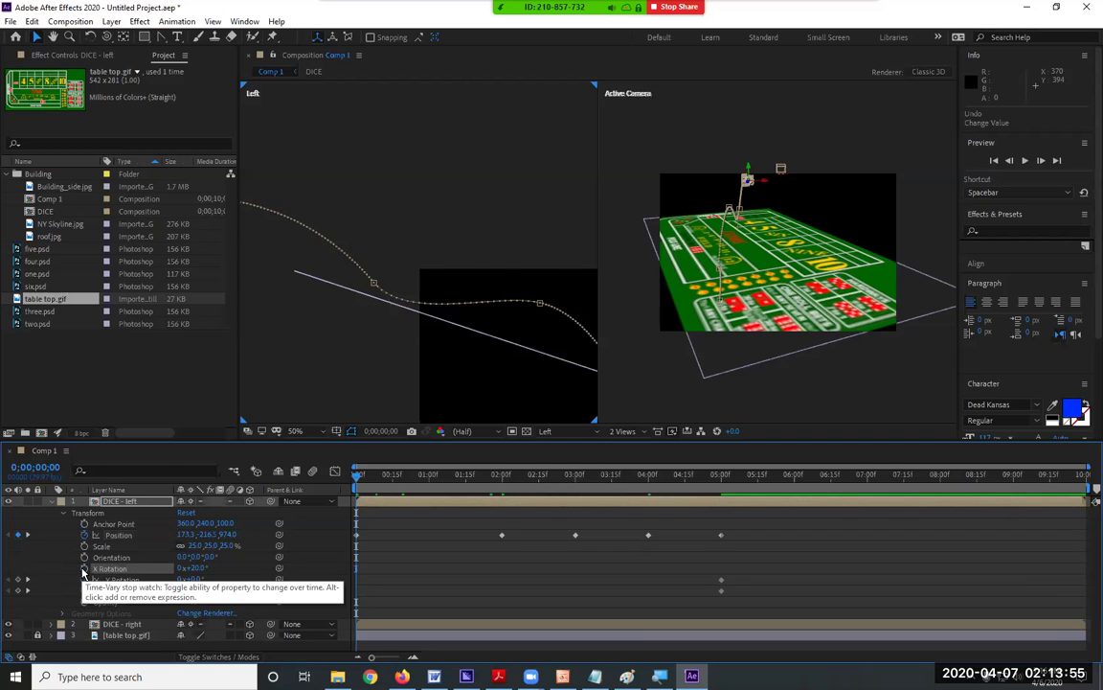
drag(623, 486, 650, 489)
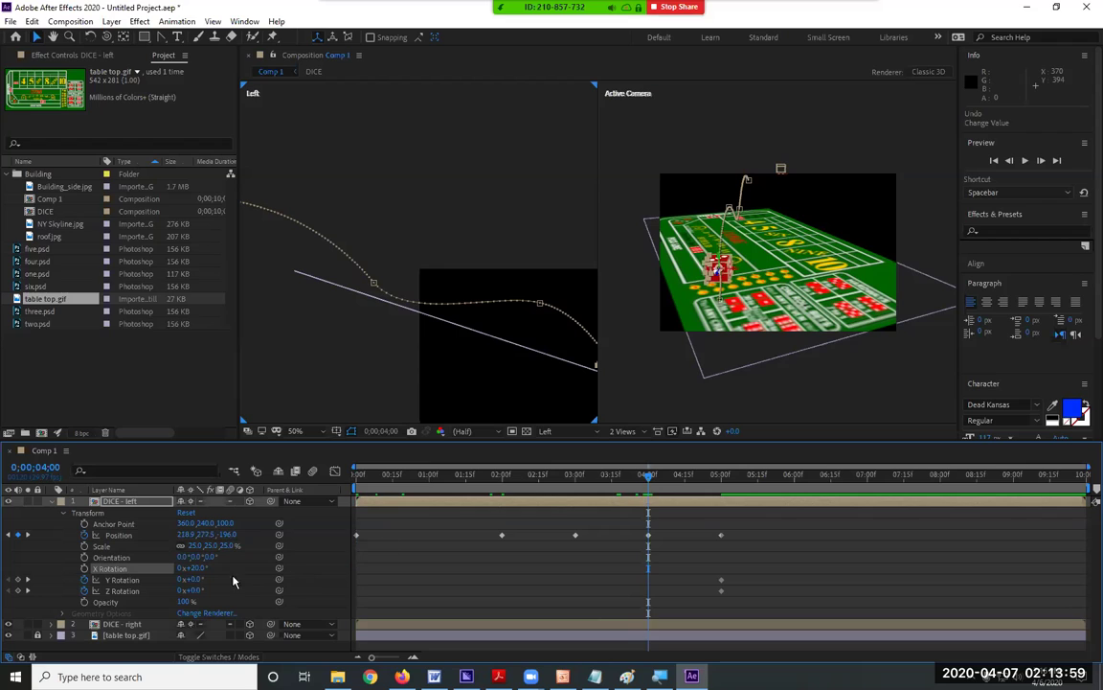
click(181, 569)
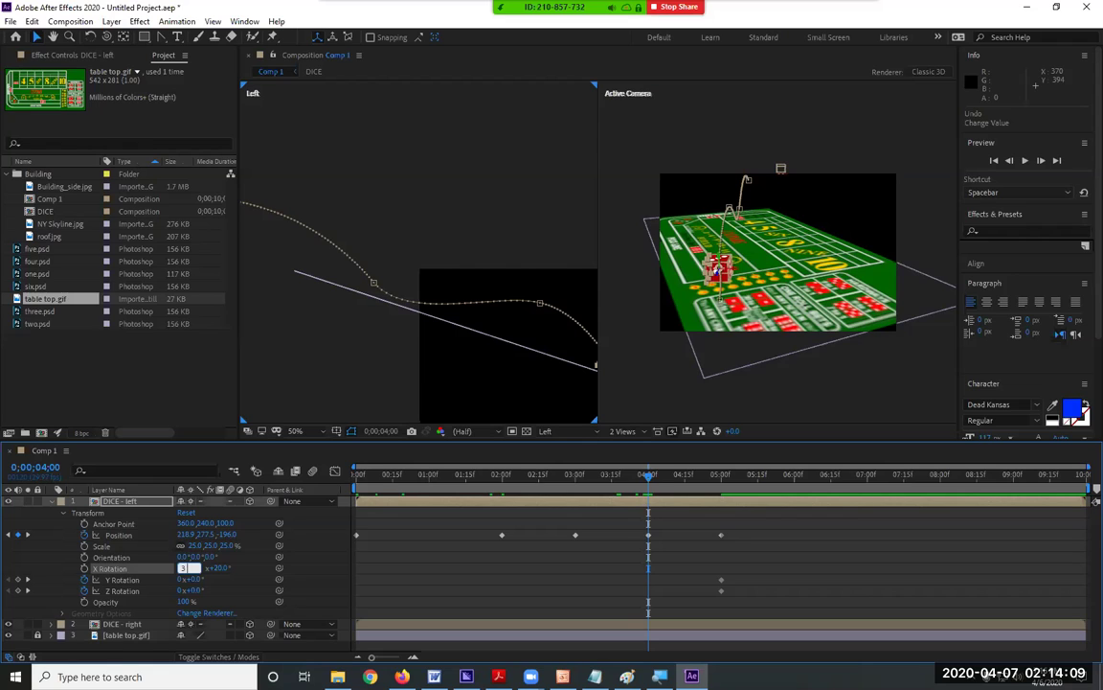
text(3)
click(122, 580)
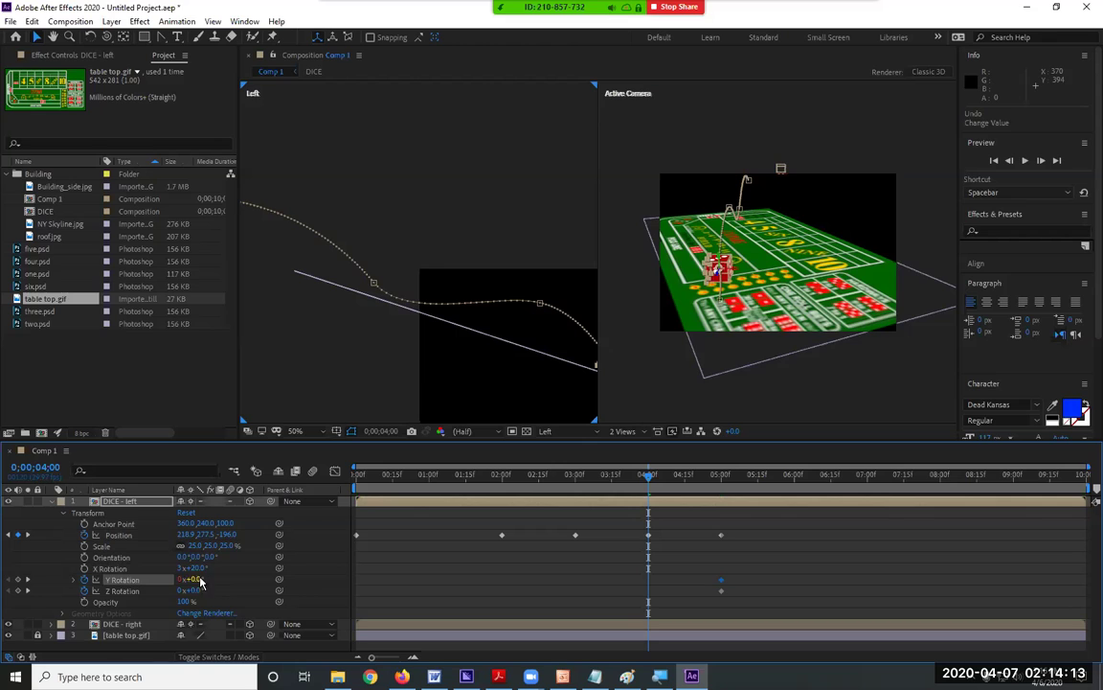
click(130, 568)
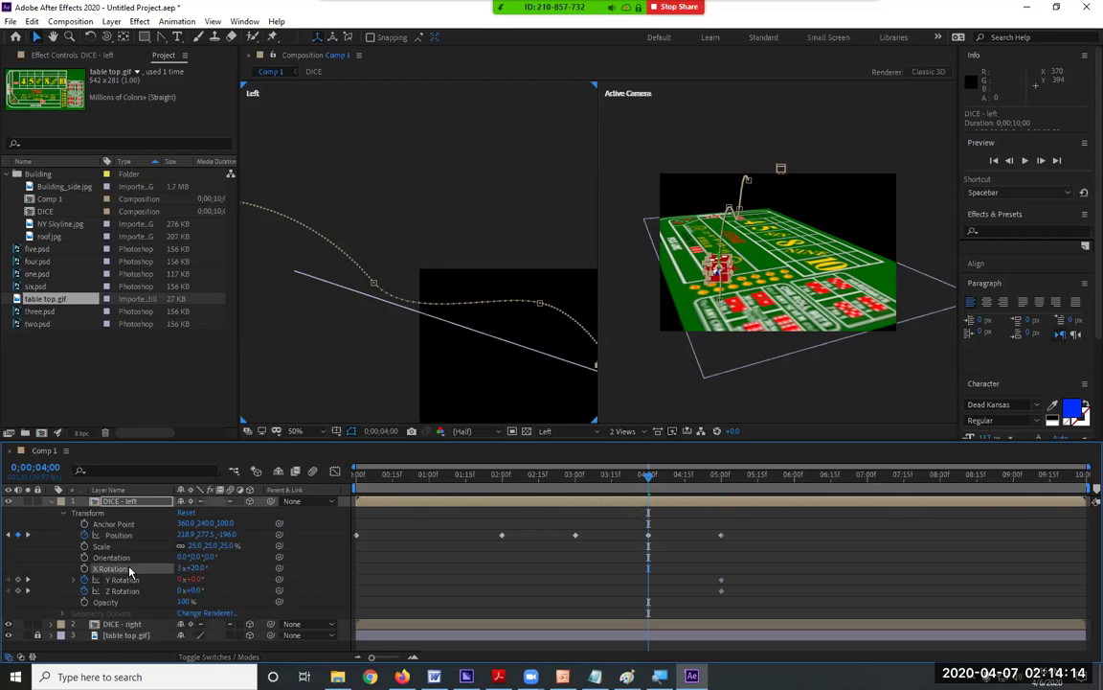
- Keyframe DICE - left's X Rotation of 3x+20° at 5 seconds and again at 4 seconds
click(723, 479)
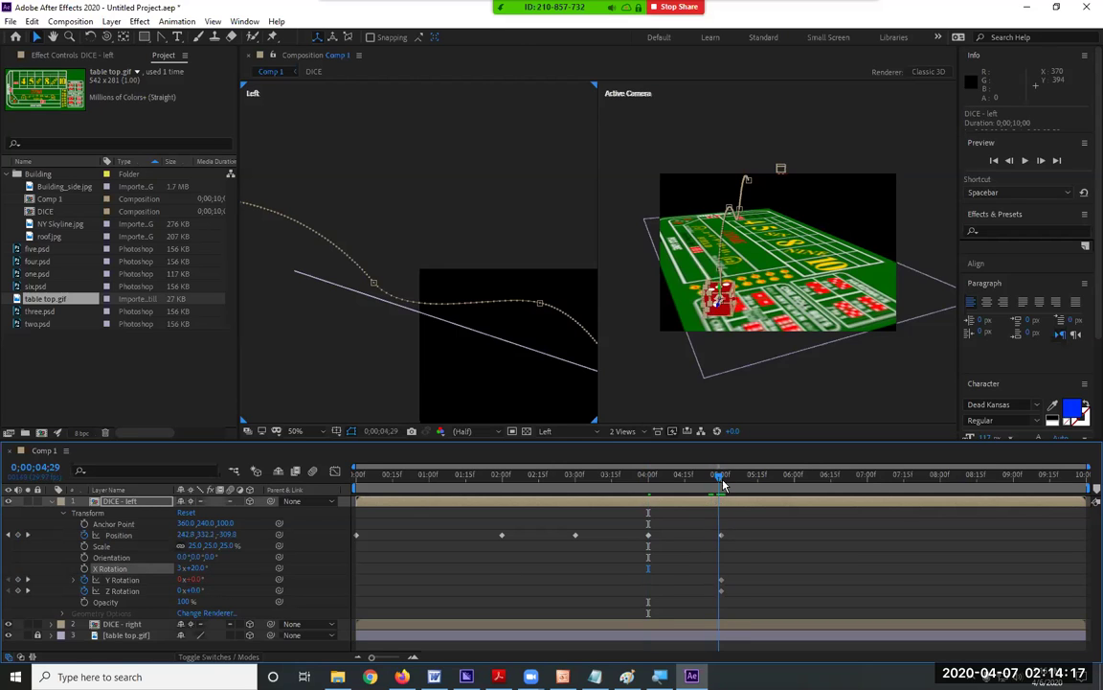
click(721, 479)
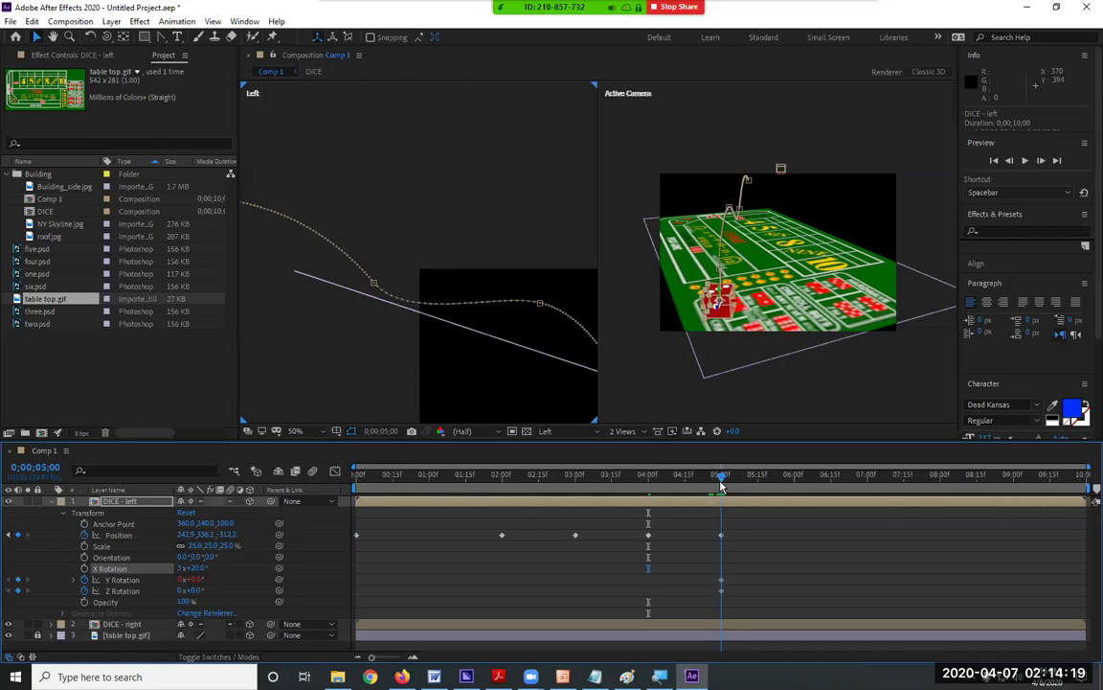
click(84, 569)
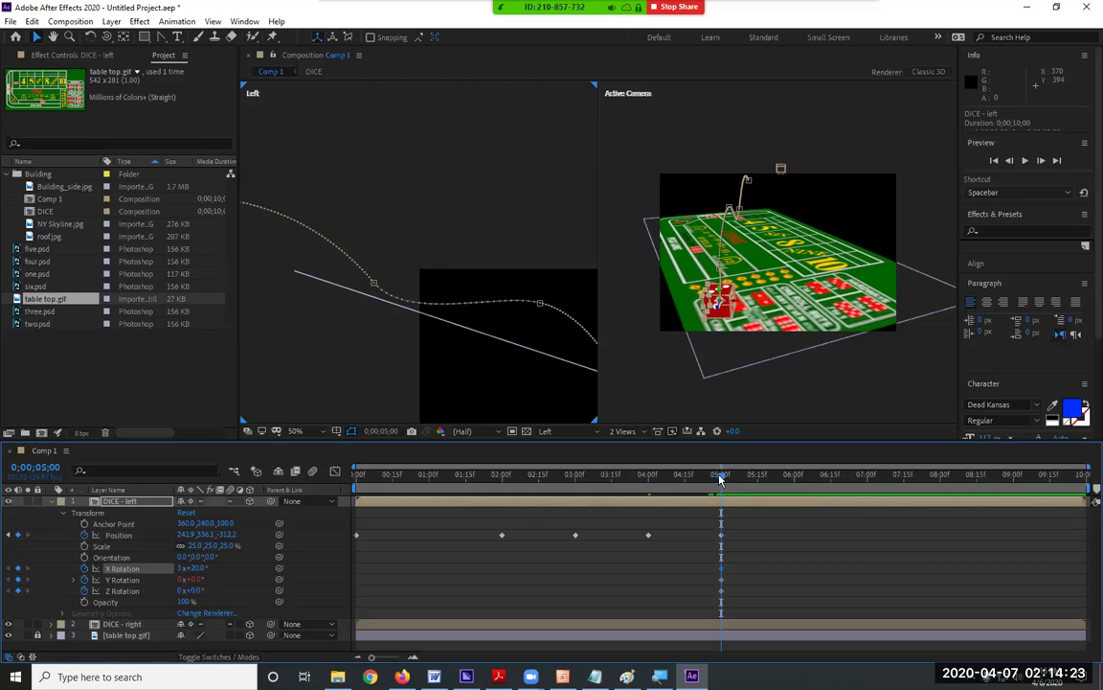
key(shift+Page_Up)
click(651, 486)
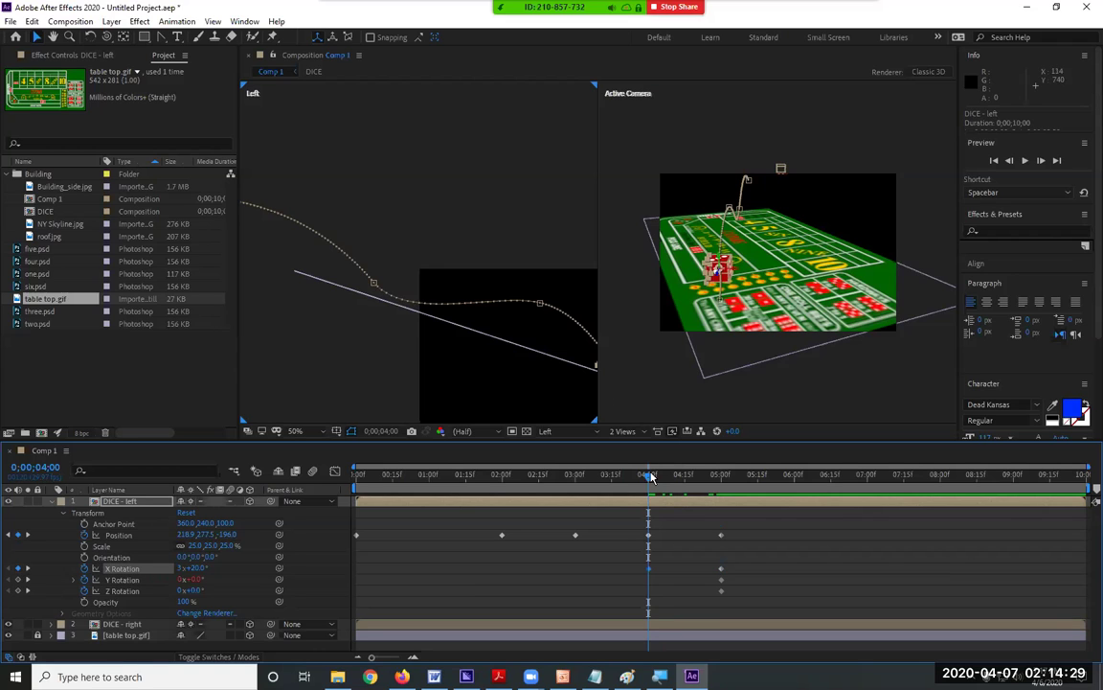
- Set DICE - left's X Rotation to 0x+20° at the start of the composition so it tumbles three full turns
drag(650, 476, 357, 476)
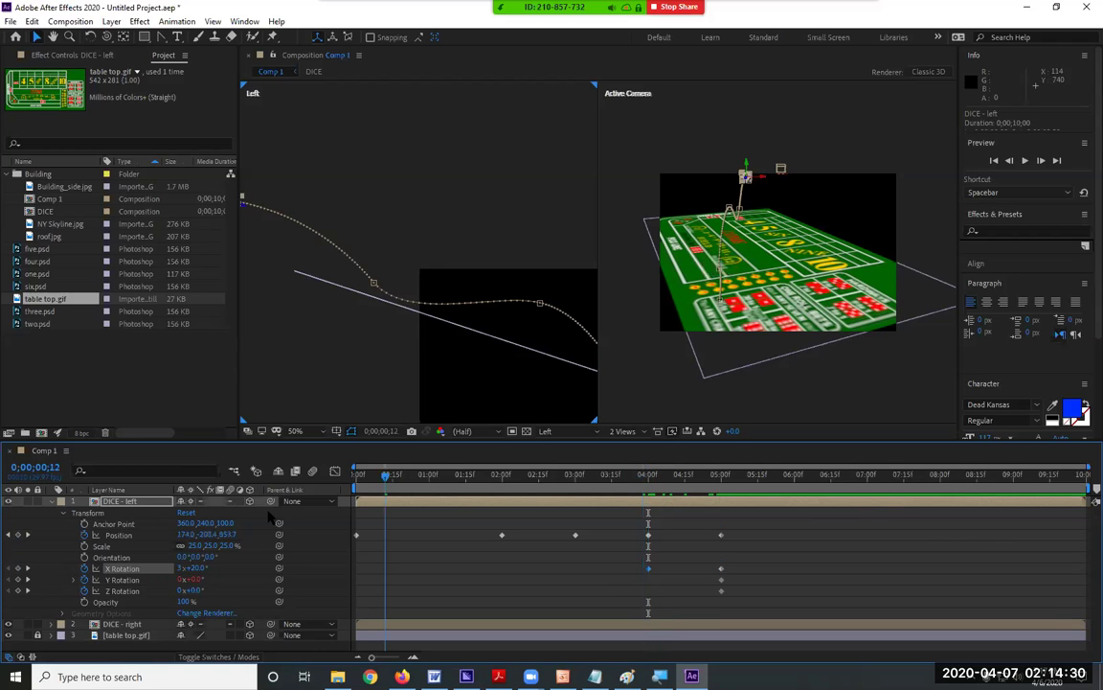
click(181, 568)
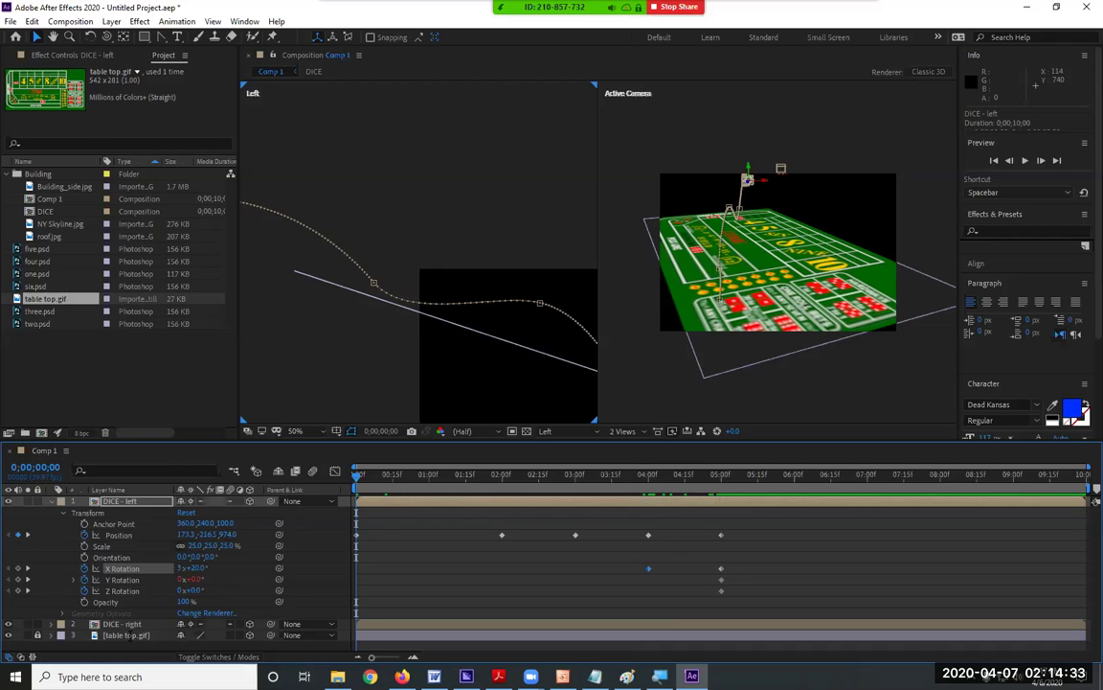
text(0)
- Scrub through DICE - left's tumble and preview the animation twice from the start to check the new spin
click(413, 475)
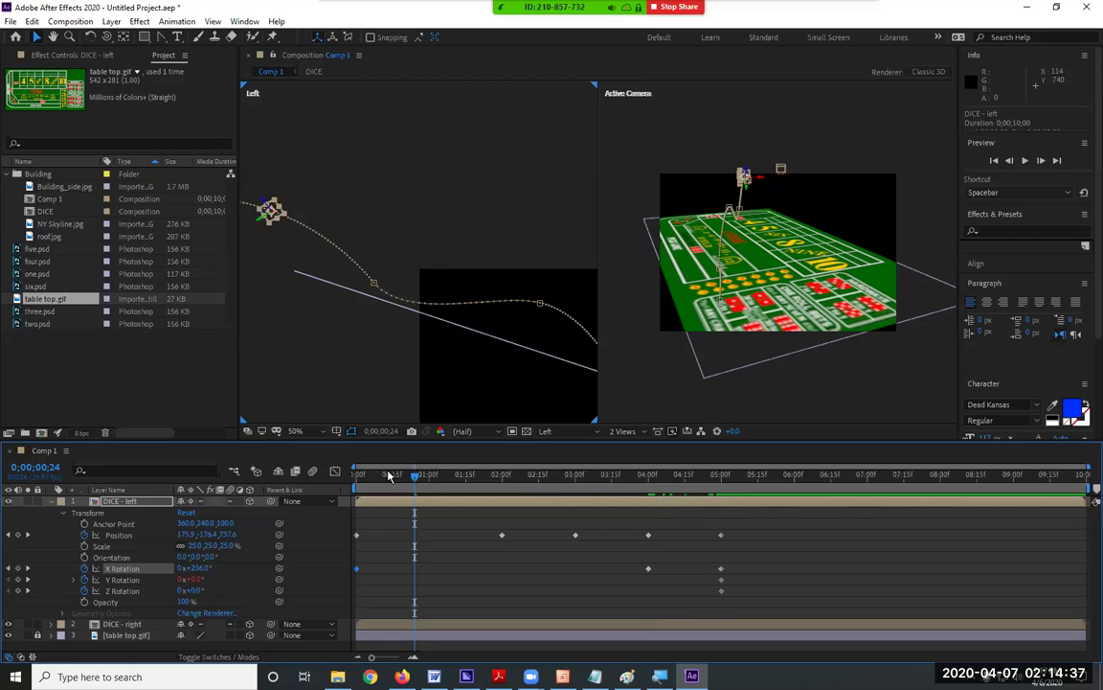
drag(414, 475, 579, 502)
key(Home)
click(783, 401)
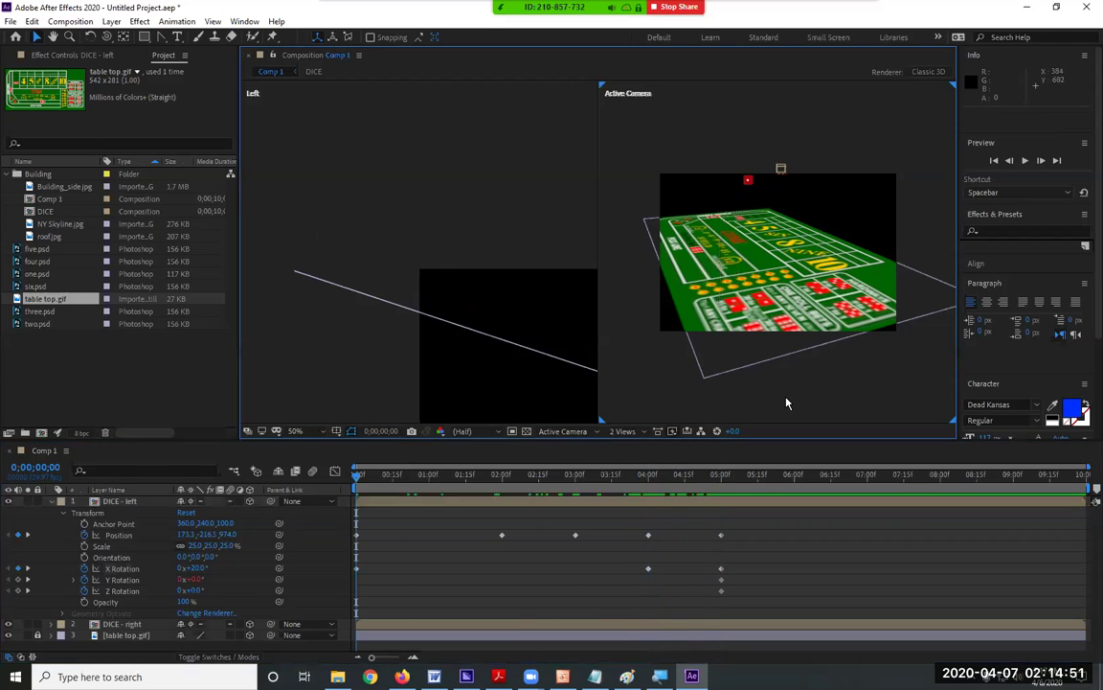
key(space)
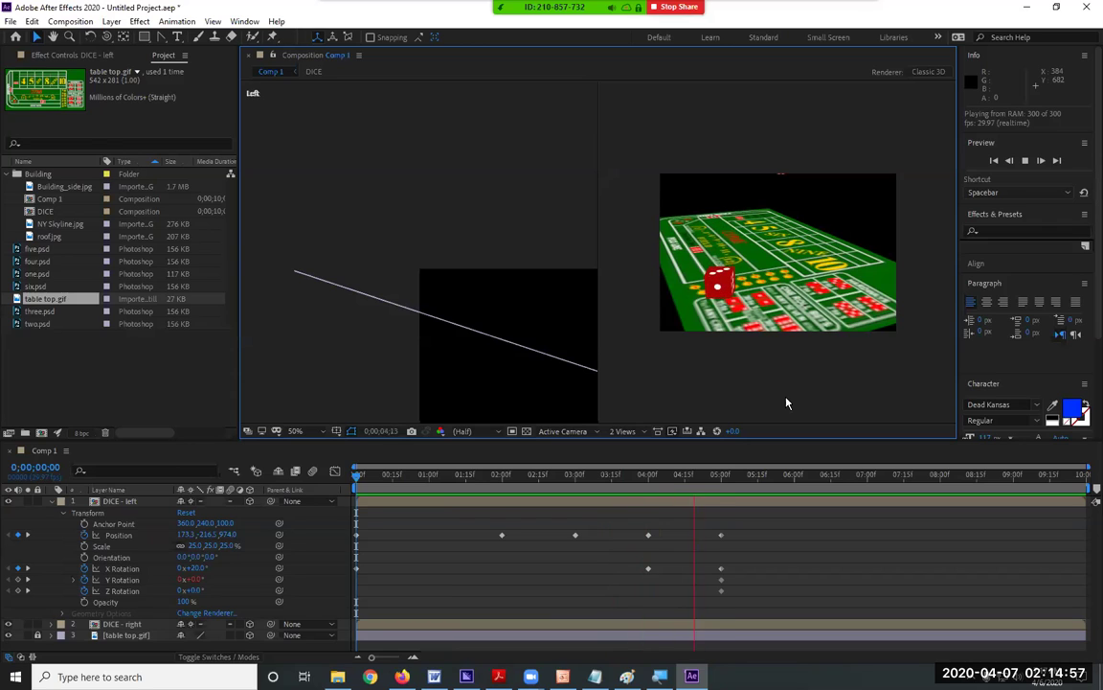
key(space)
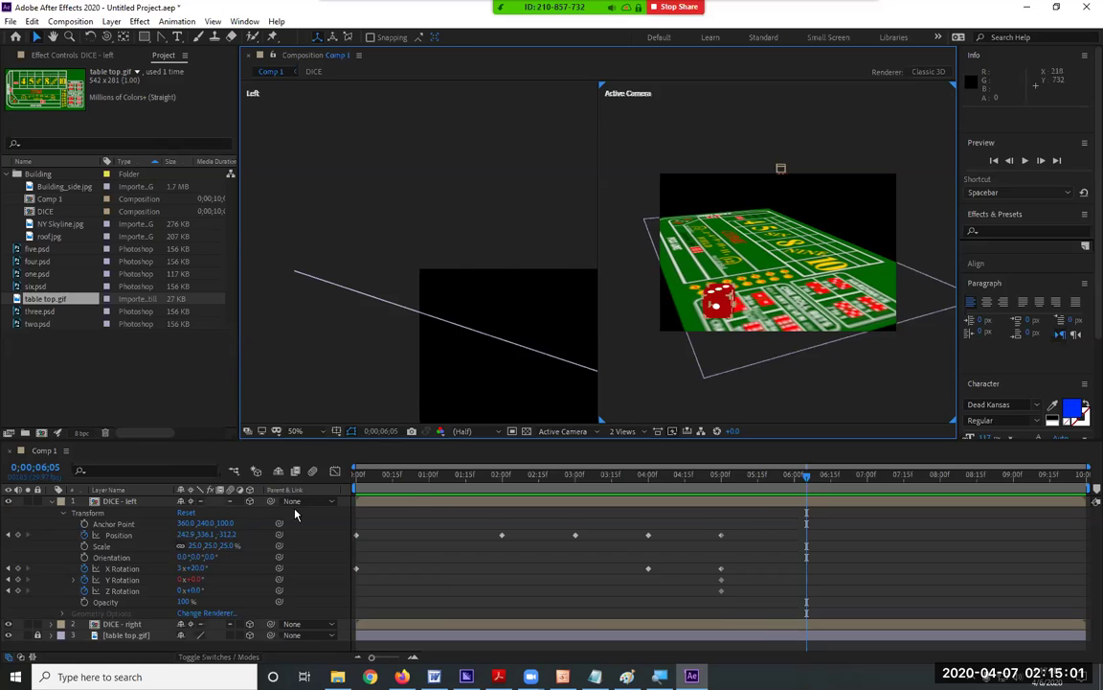
drag(373, 489, 337, 489)
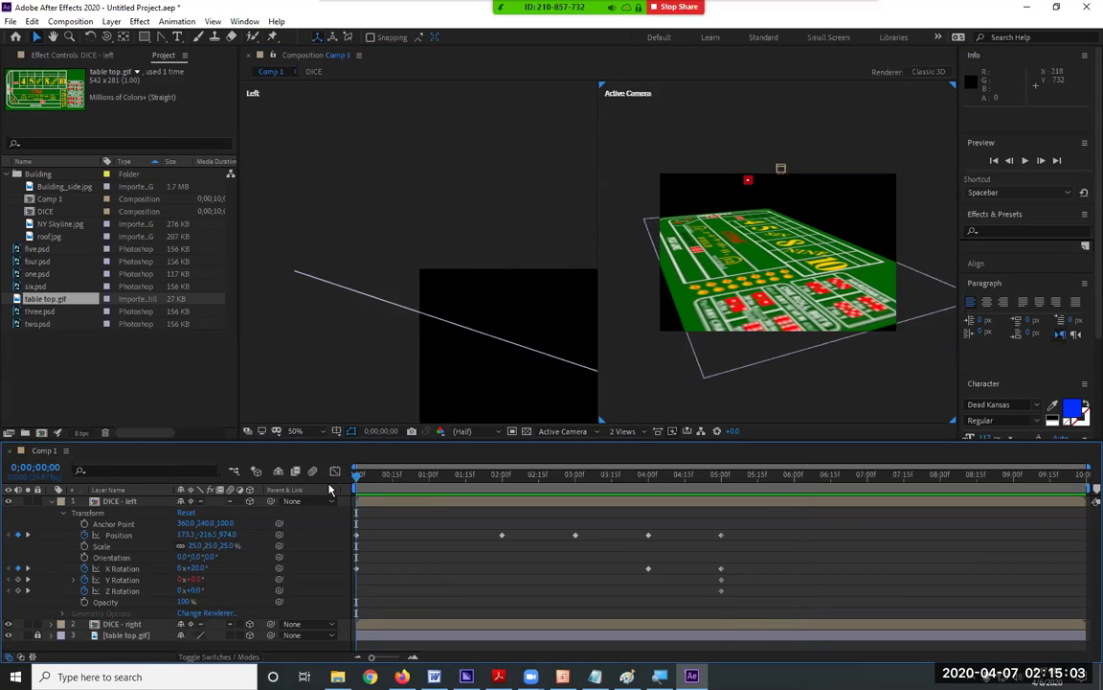
key(space)
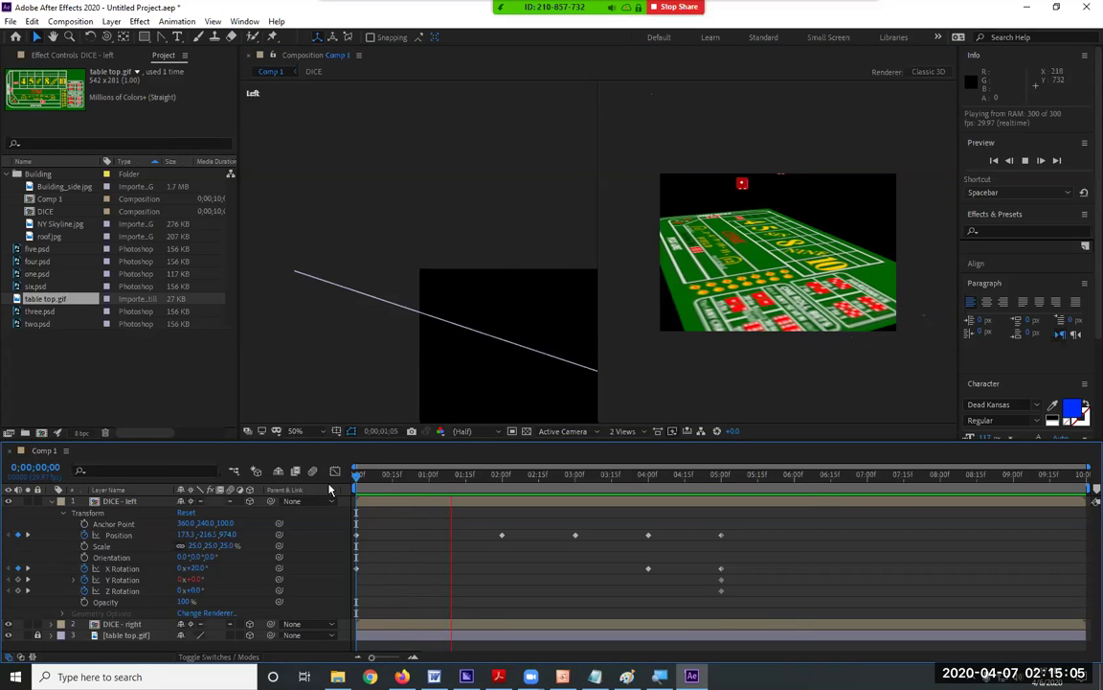
key(space)
- Raise DICE - left's outgoing motion path handle at the 2-second keyframe and nudge that keyframe to about 182.7, 37.5, 448.5
click(363, 487)
drag(363, 490, 510, 533)
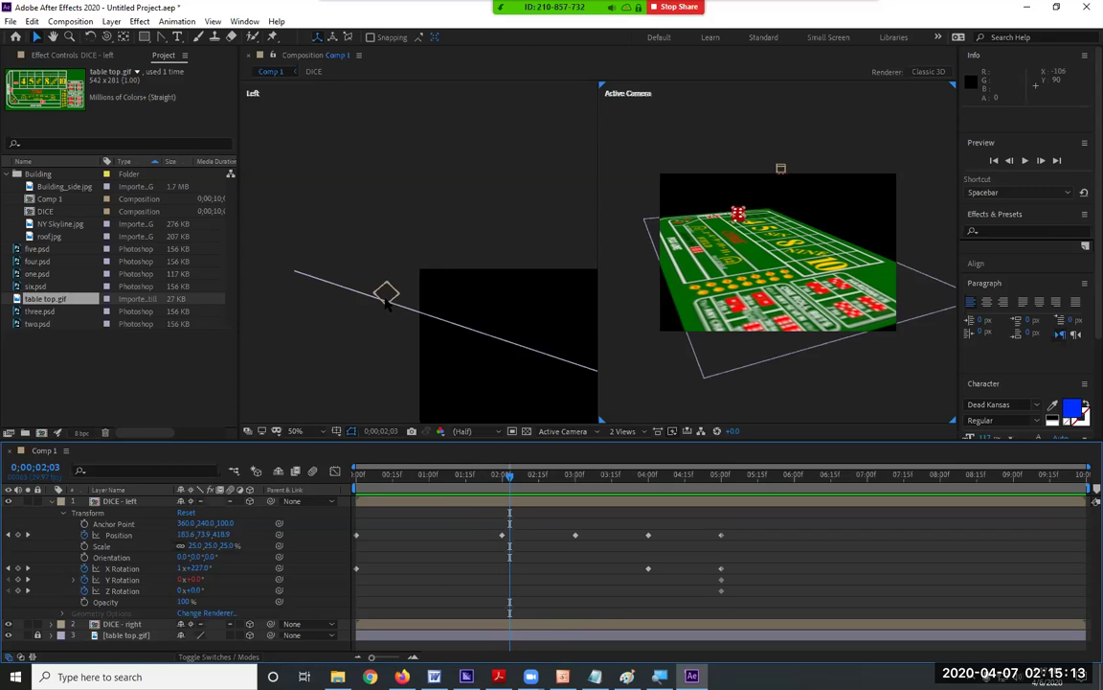
key(Page_Up)
key(Page_Up)
key(Page_Up)
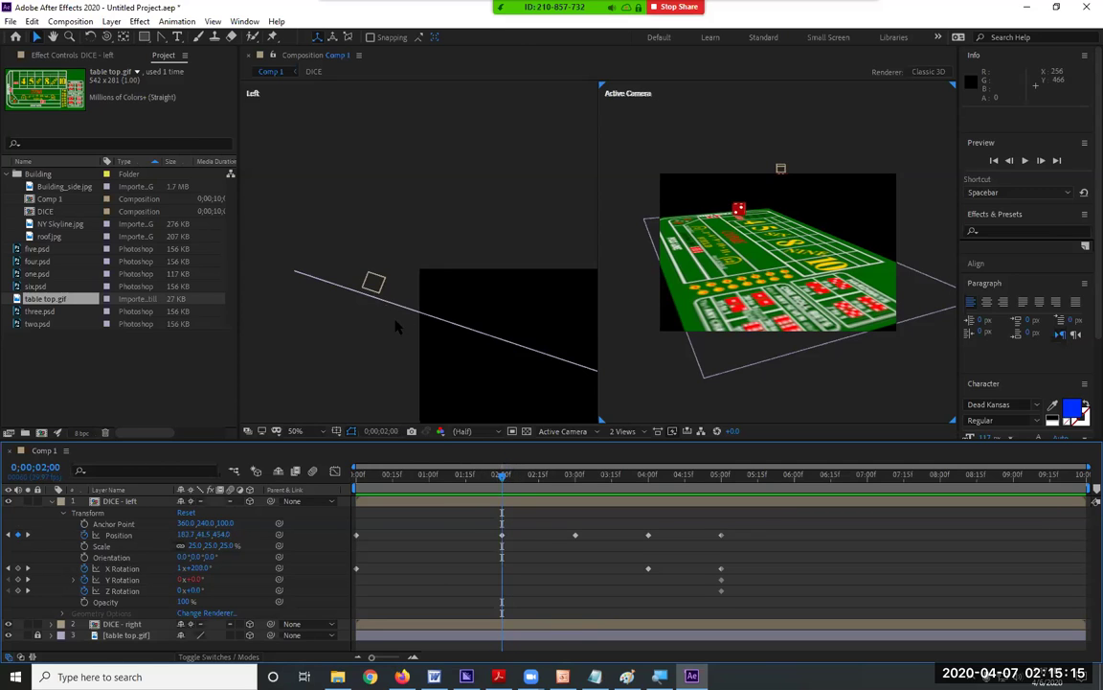
click(372, 286)
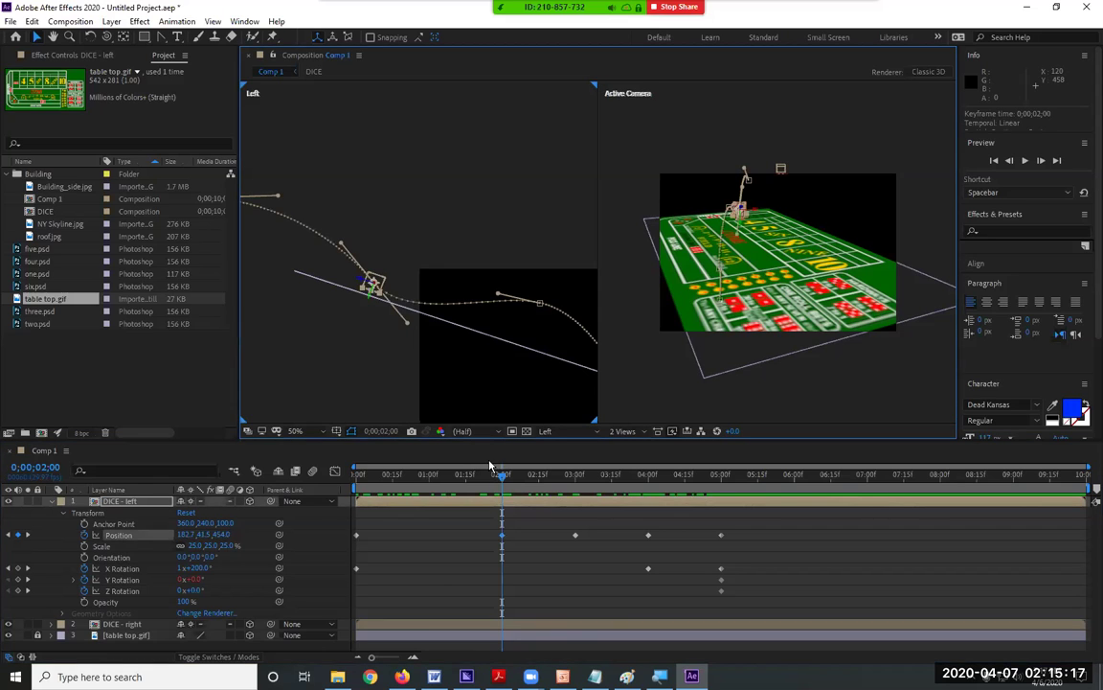
click(369, 288)
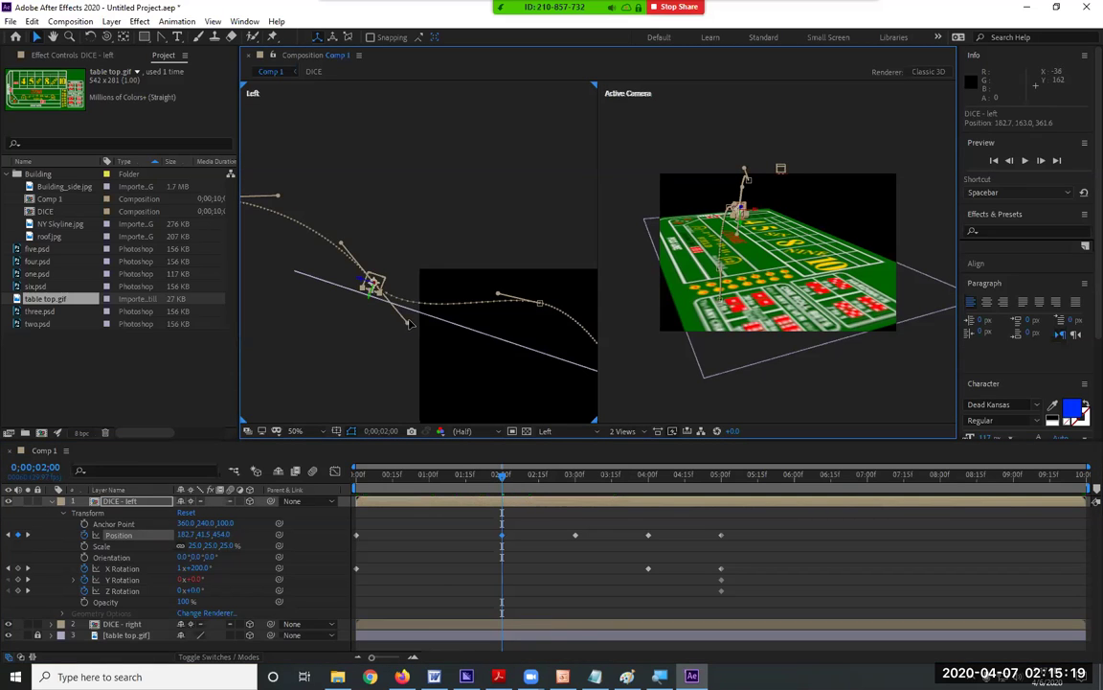
drag(410, 323, 412, 312)
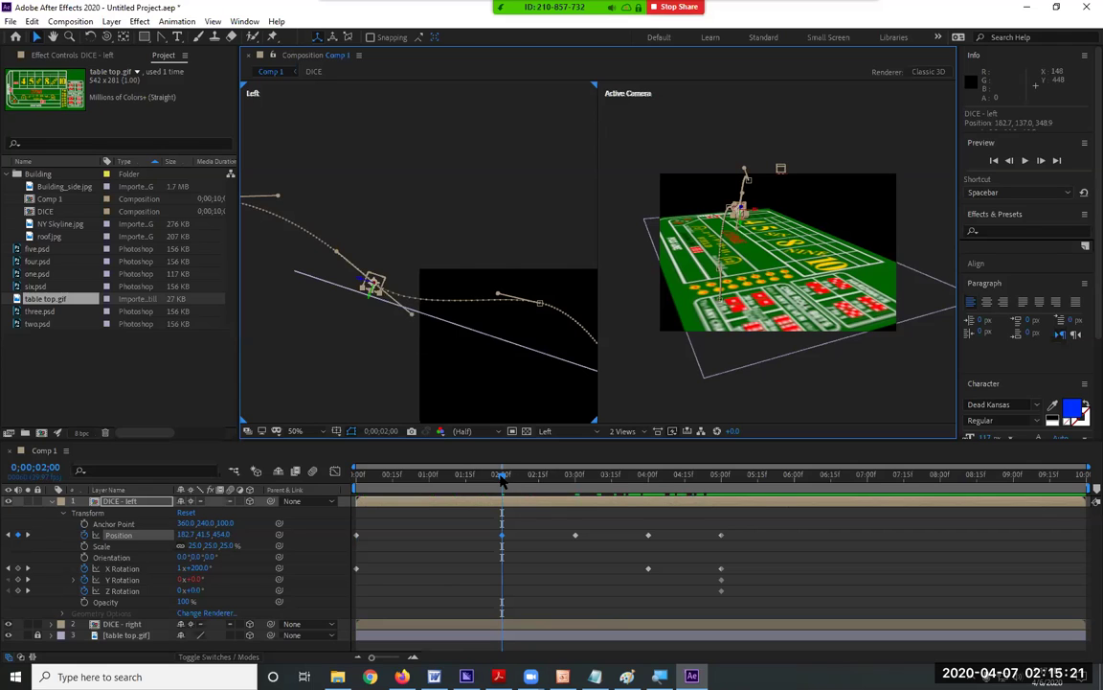
drag(515, 479, 512, 481)
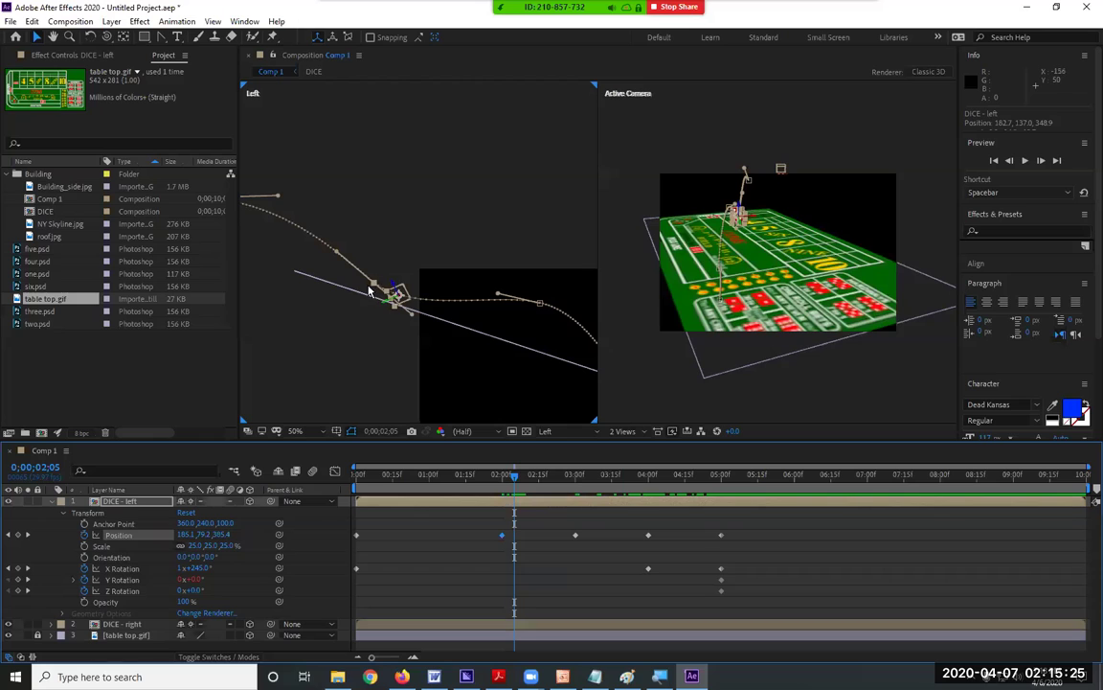
drag(374, 285, 379, 287)
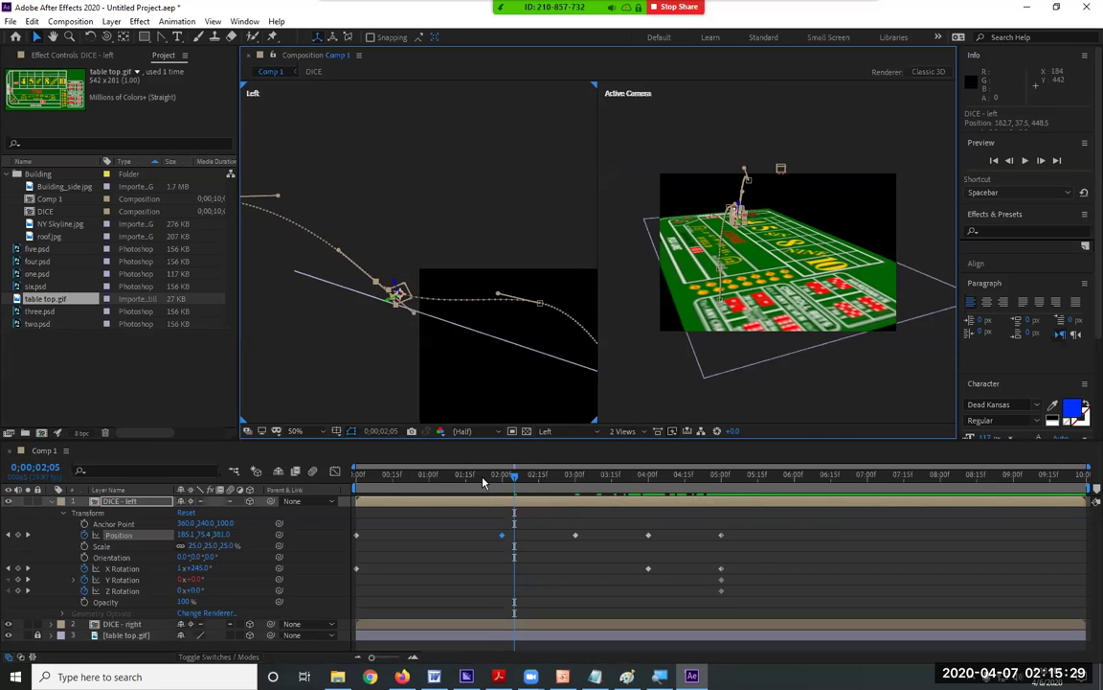
- Preview the animation to check DICE - left's refined bounce, and return to the start of the composition
key(space)
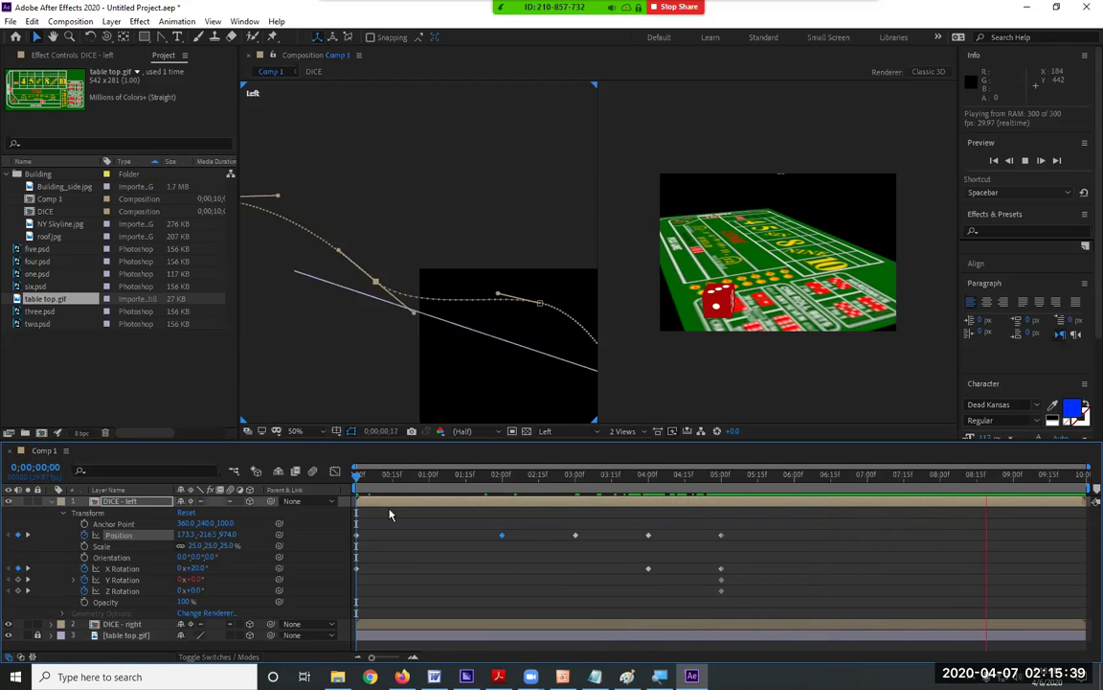
key(space)
key(space)
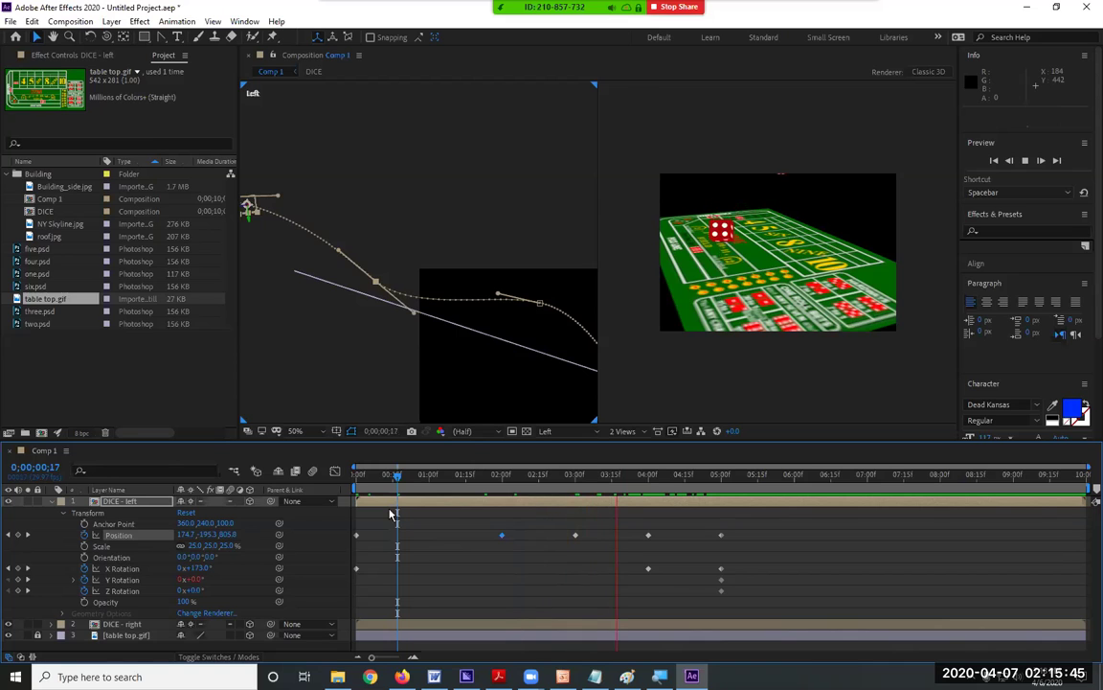
key(space)
key(Home)
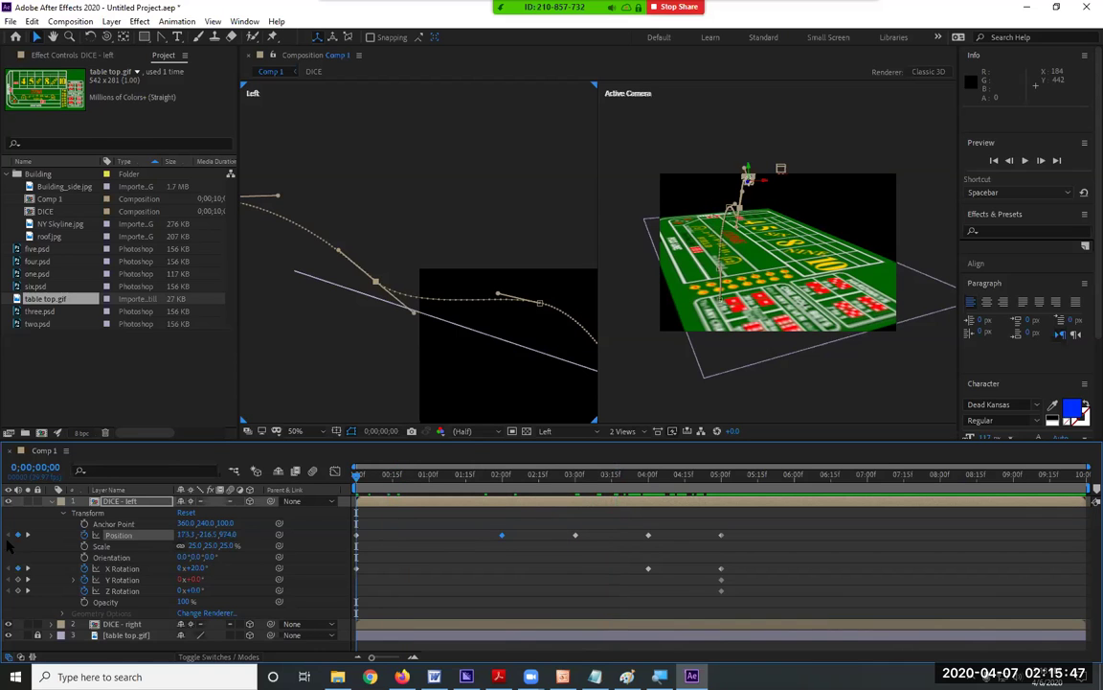
- Collapse and lock the DICE - left layer, and expand the transform properties of DICE - right
click(61, 501)
click(397, 417)
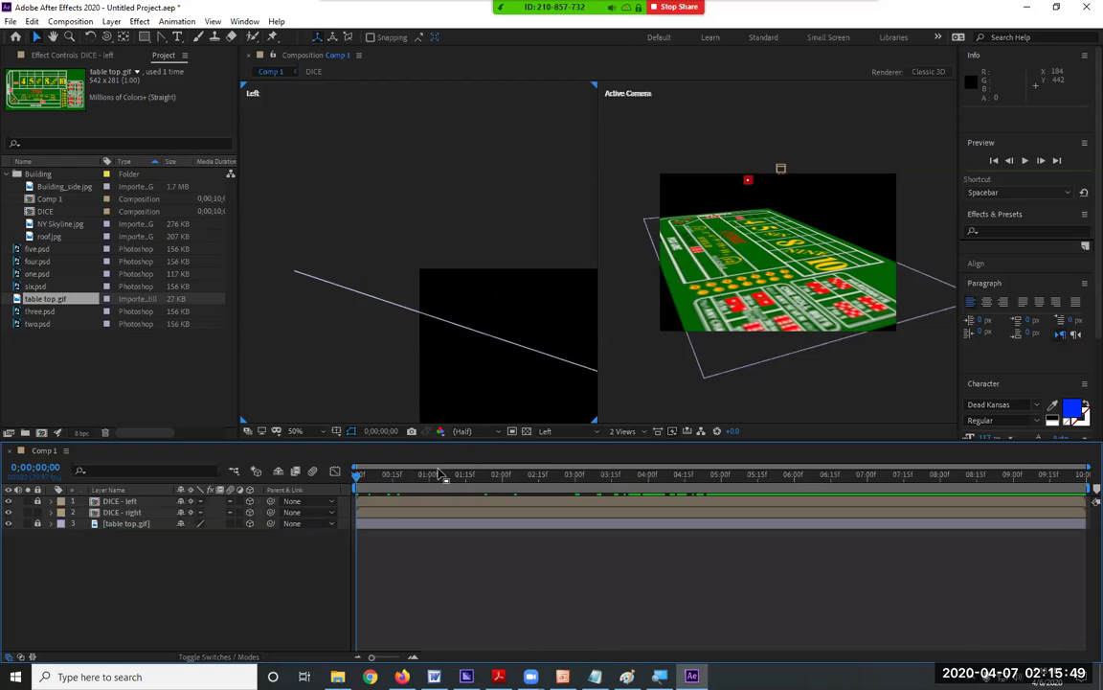
click(128, 513)
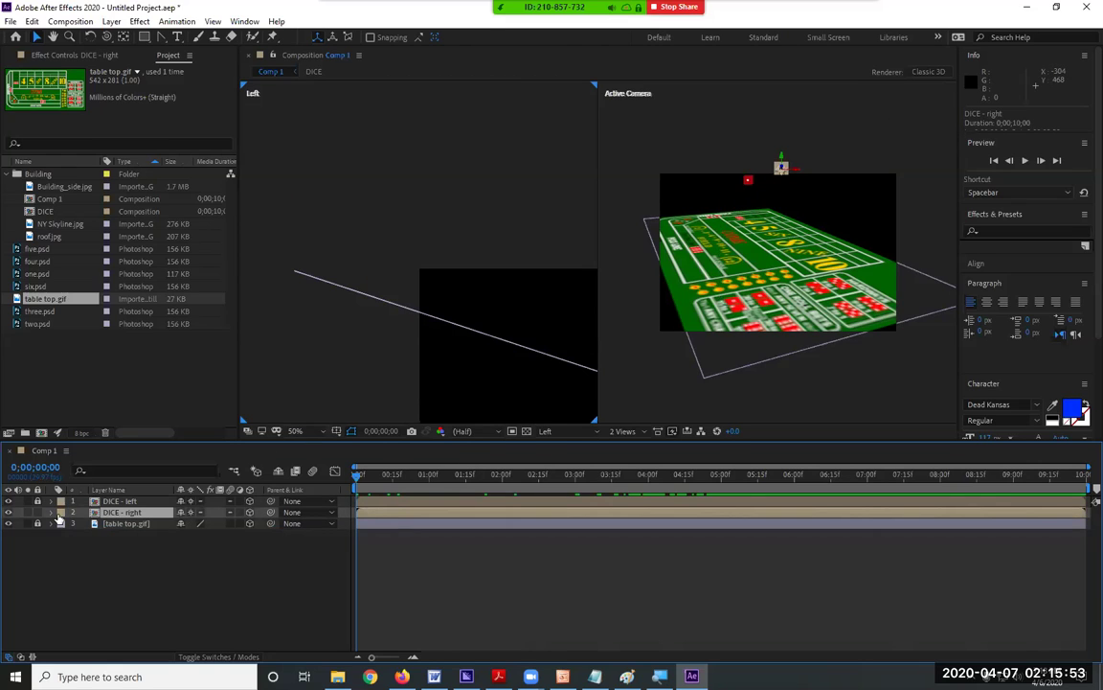
click(52, 514)
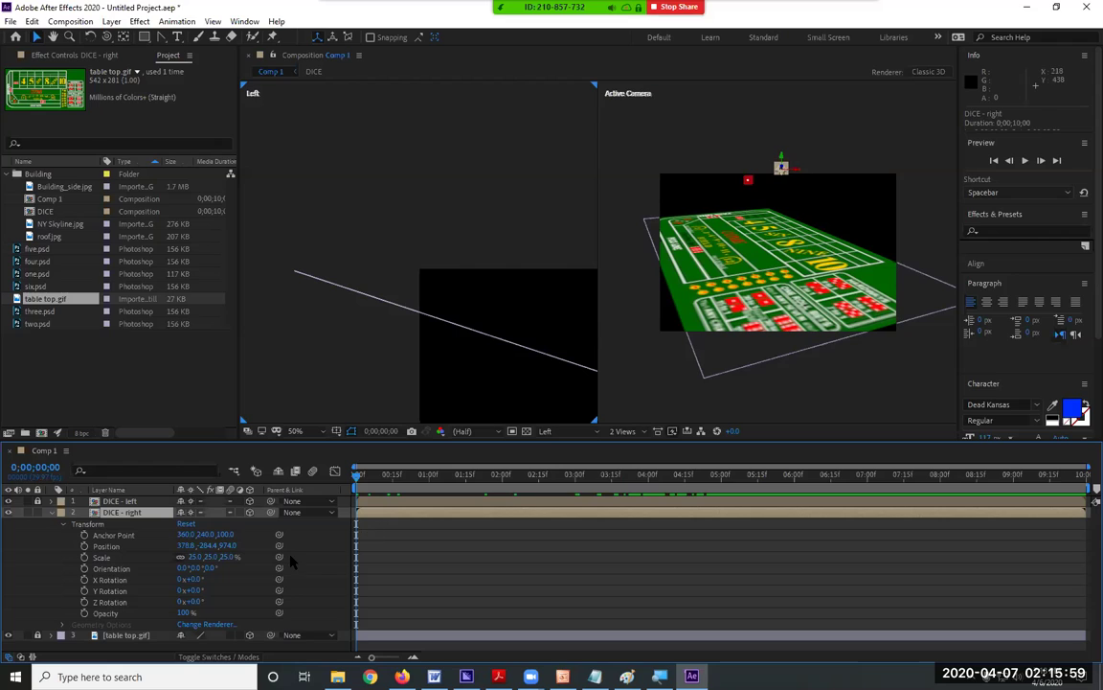
- Set DICE - right's Y Rotation to 180°
drag(191, 593, 213, 600)
click(196, 591)
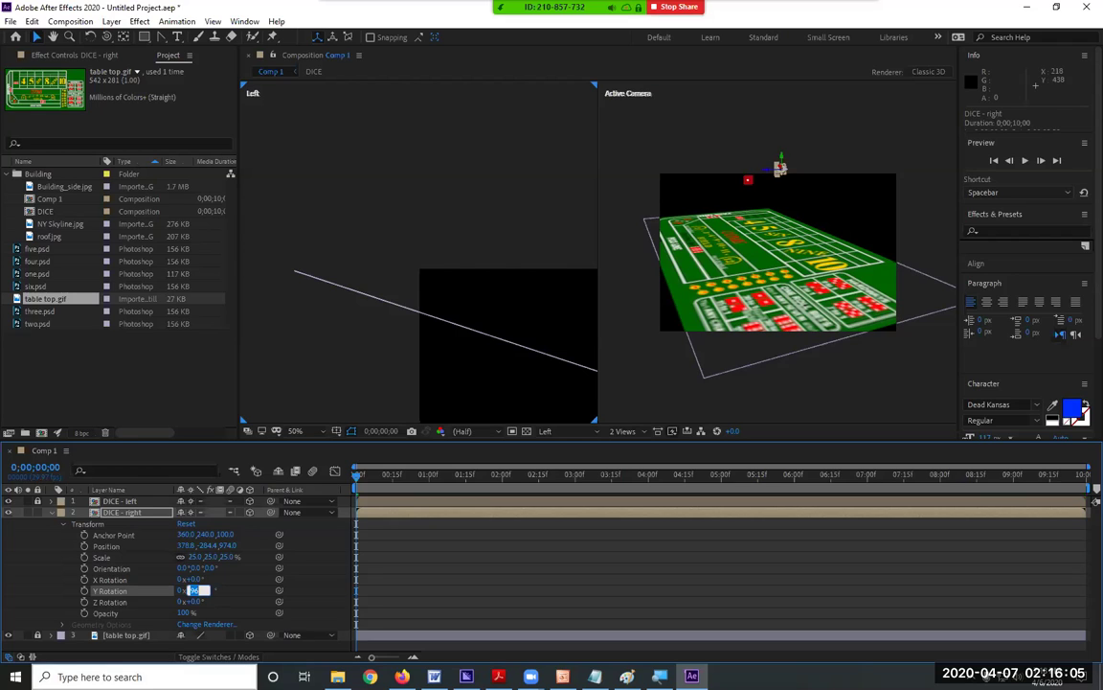
text(180)
key(Return)
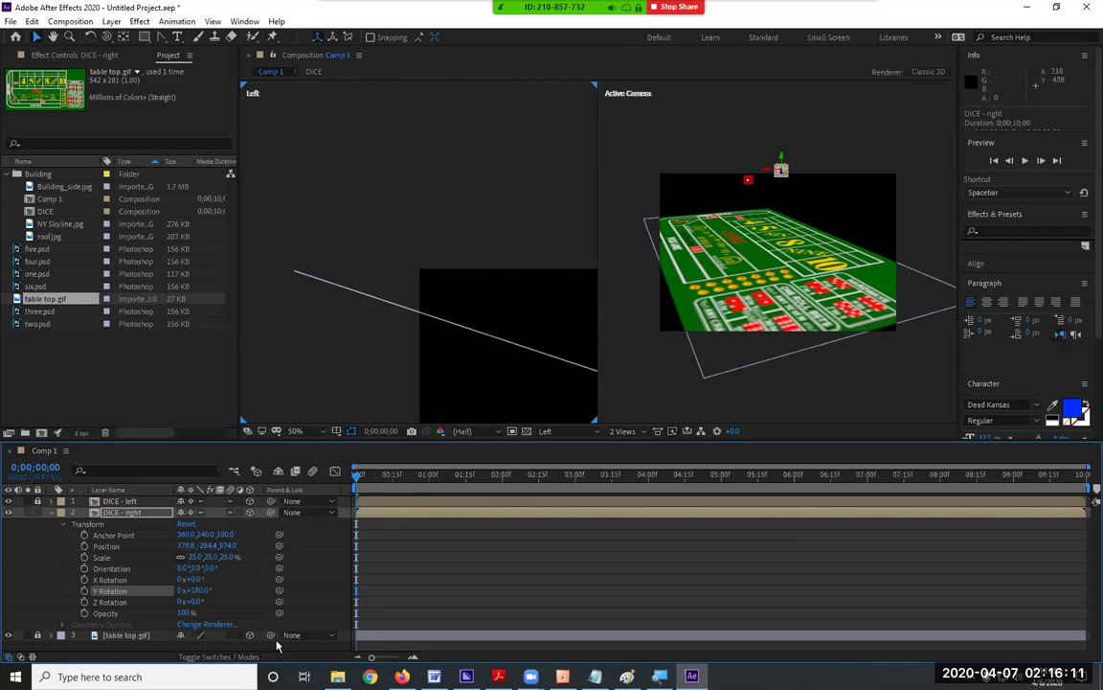
- Keyframe DICE - right's Position at 0 seconds and move it in depth above the table to about 378.8, -284.4, 426.0
scroll(322, 288, down, 2)
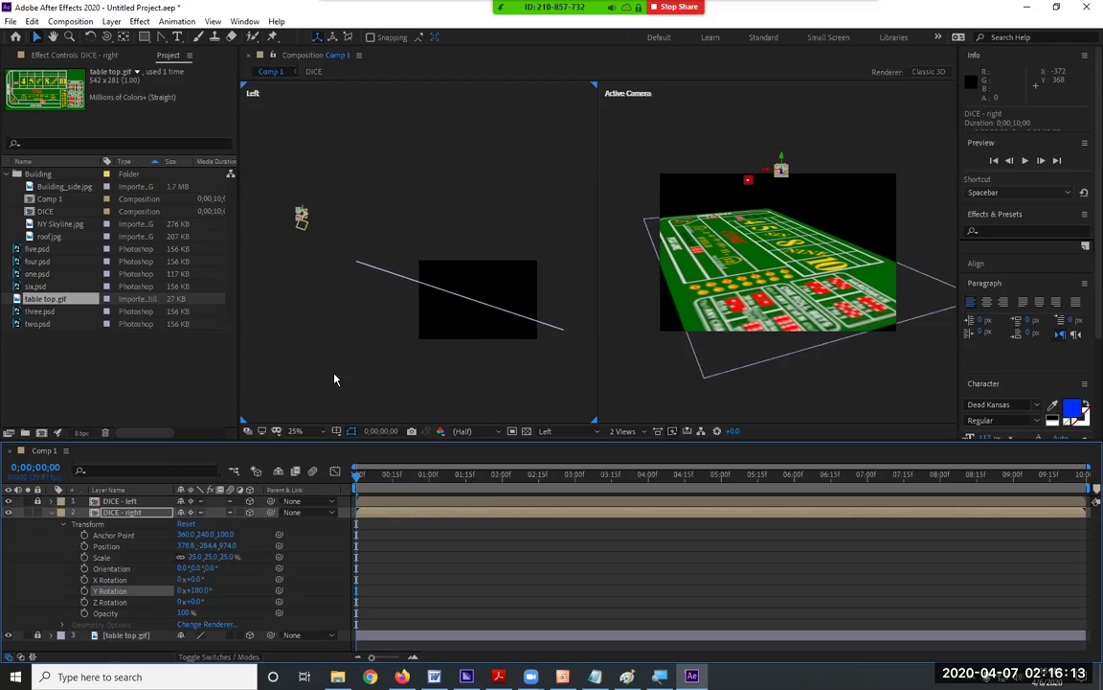
click(84, 546)
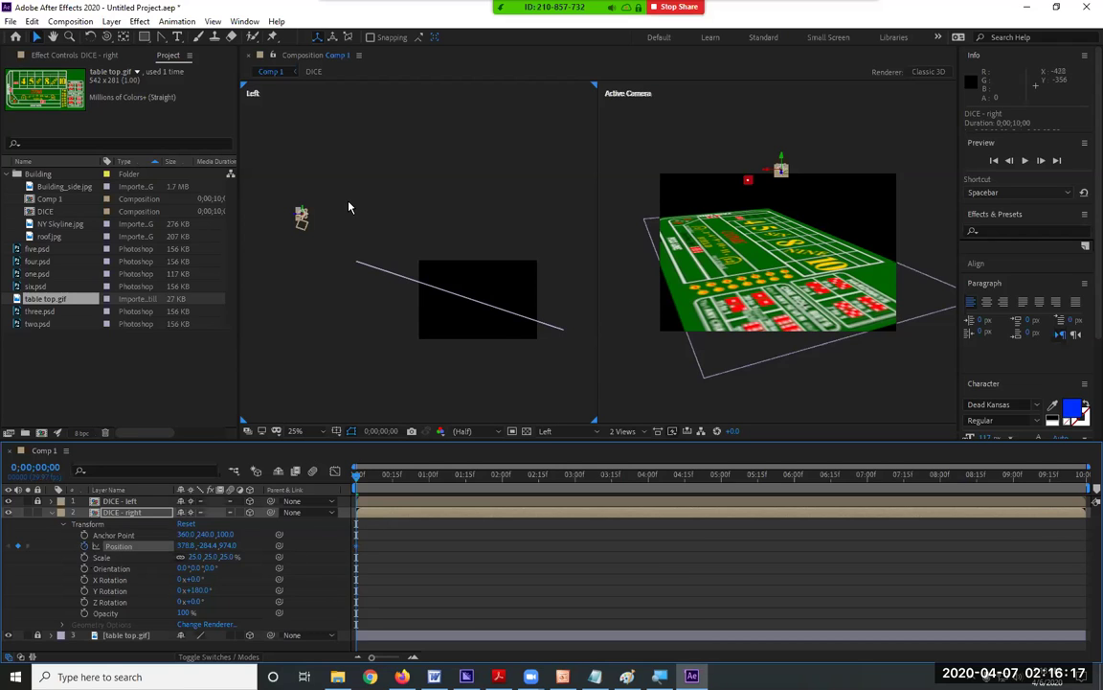
drag(302, 217, 389, 229)
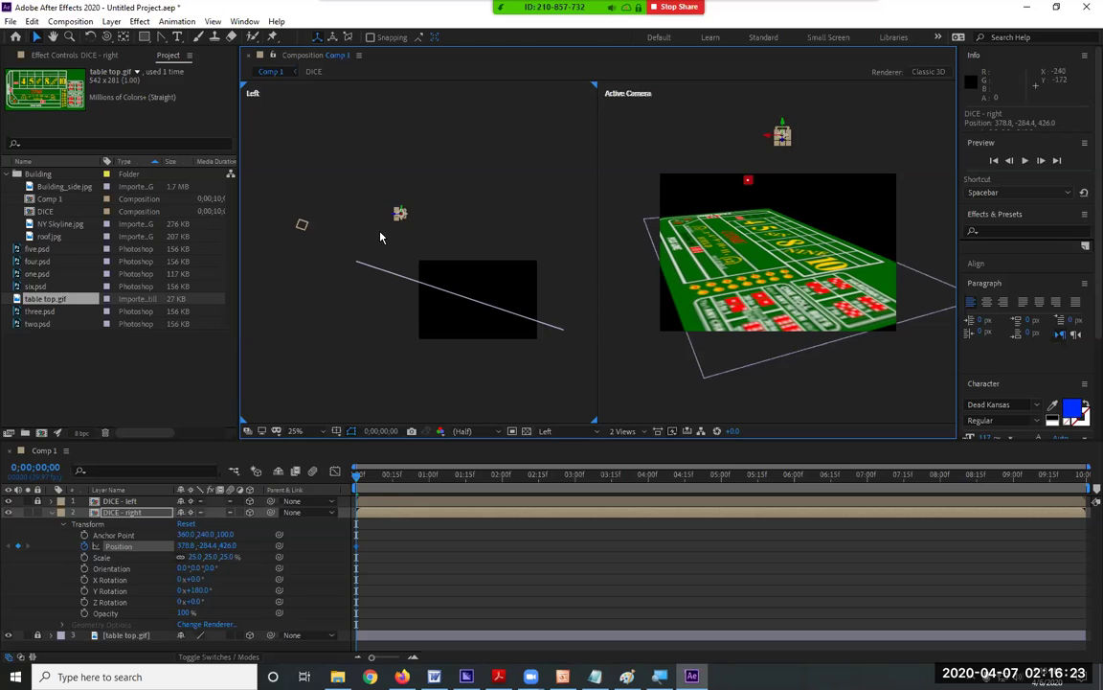
- Undo DICE - right's last move and keyframe its Position at 2 seconds on the table's far end at about 378.8, 59.6, 394.0
key(ctrl+z)
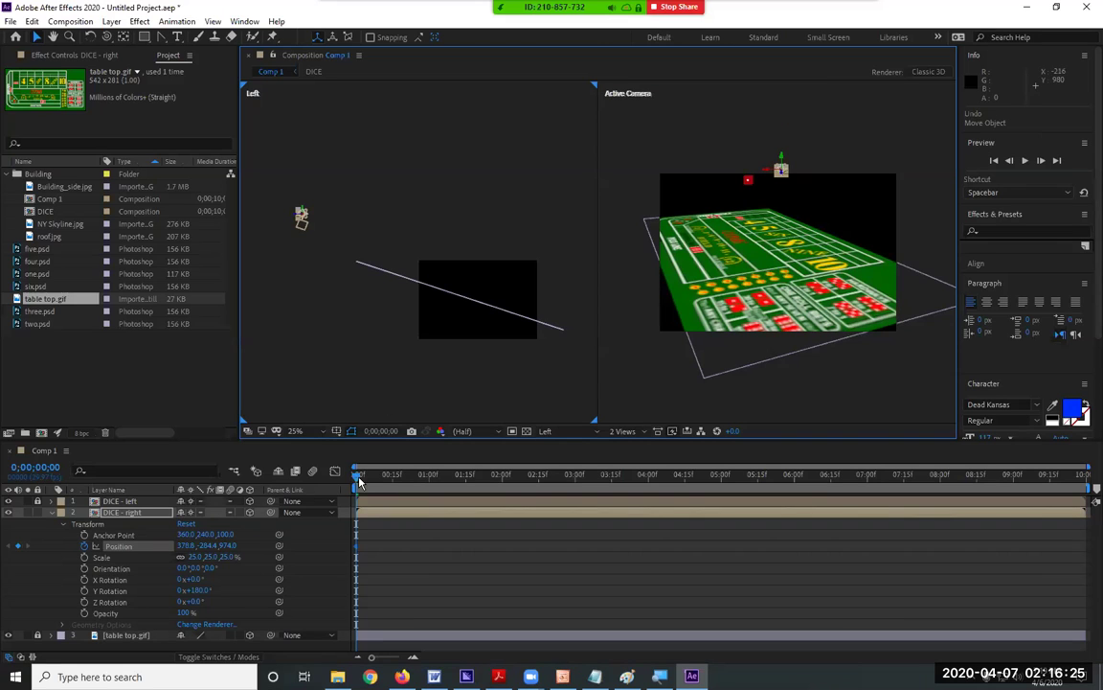
drag(414, 479, 502, 476)
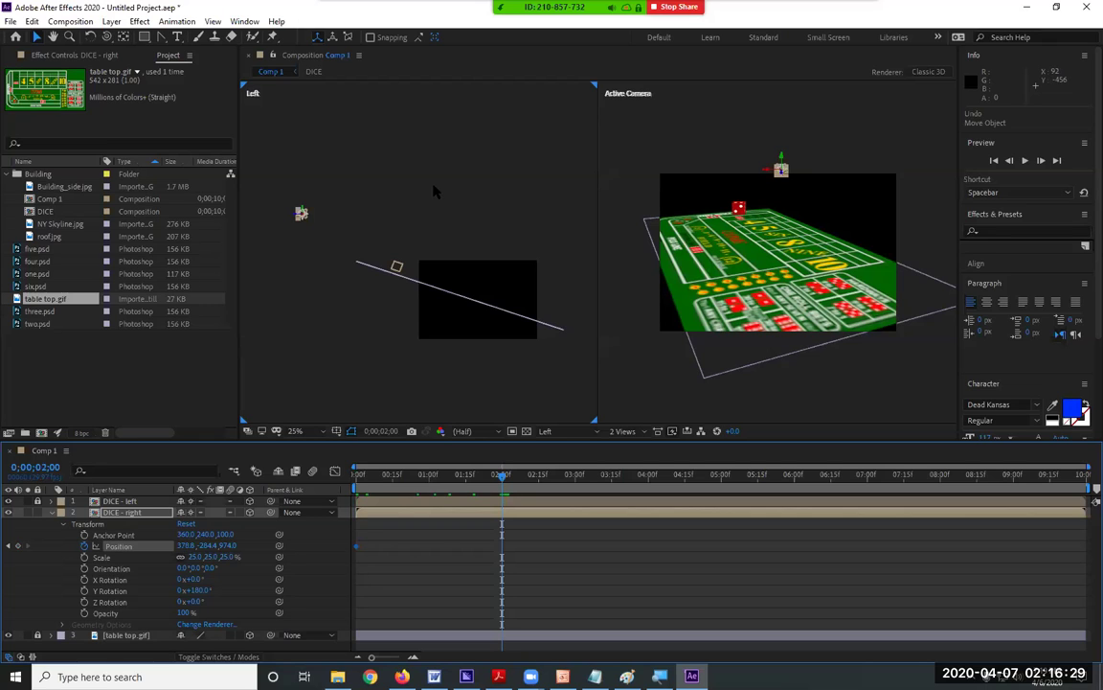
drag(303, 215, 421, 265)
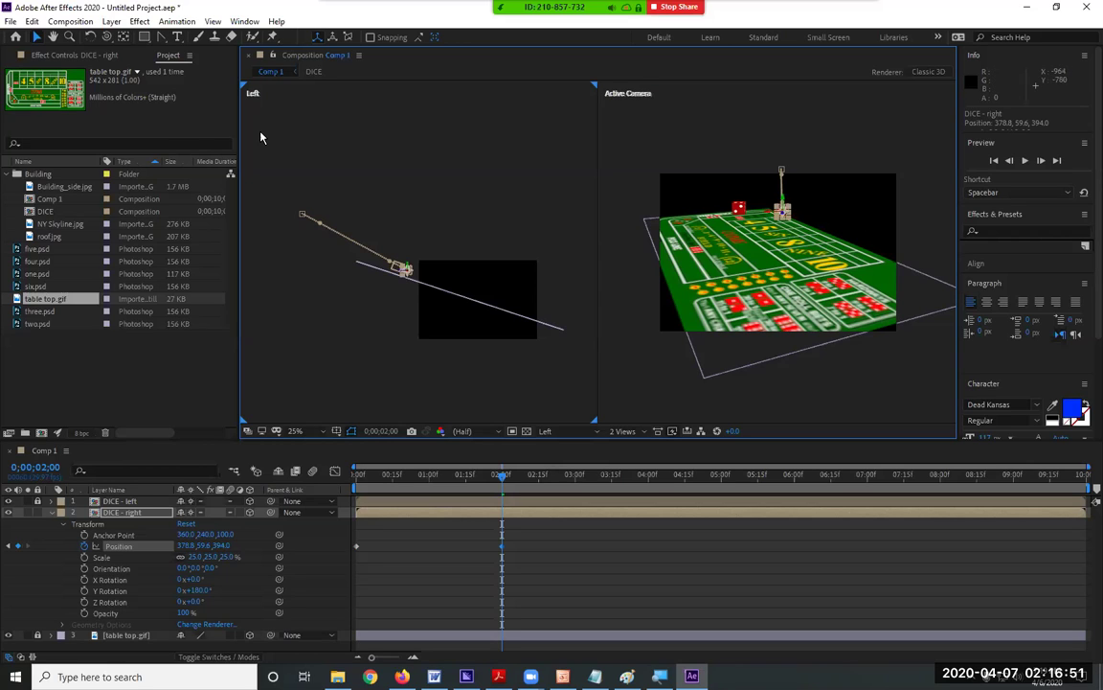
- Bend DICE - right's motion path between the 0- and 2-second keyframes into a falling arc by adjusting their direction handles
click(162, 38)
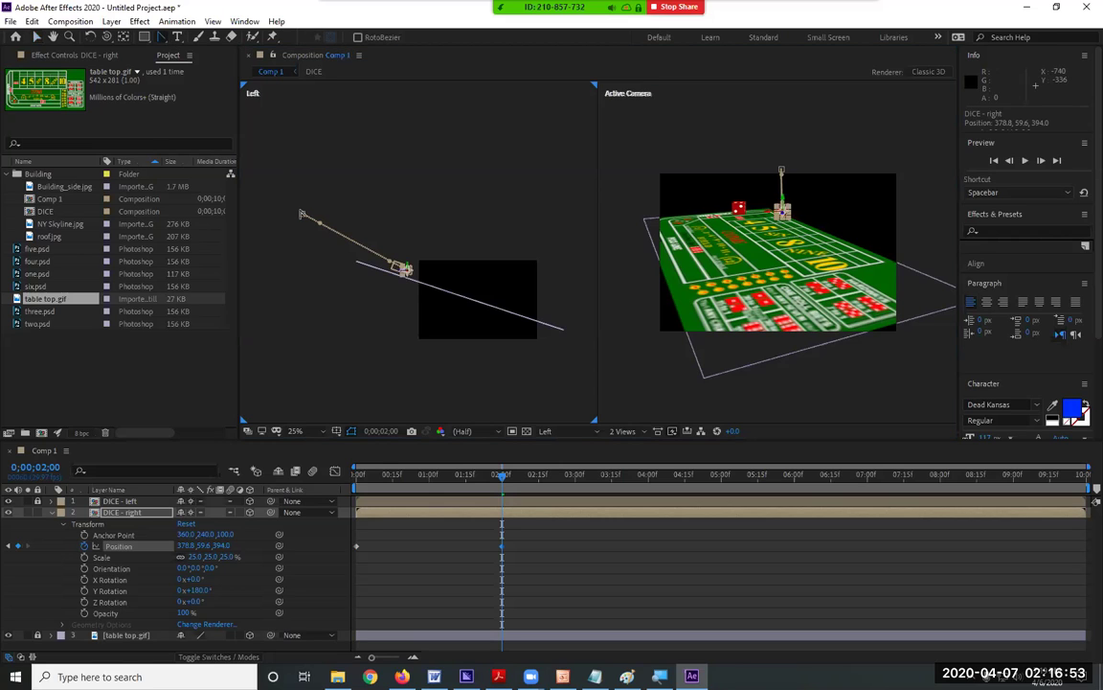
drag(301, 215, 340, 214)
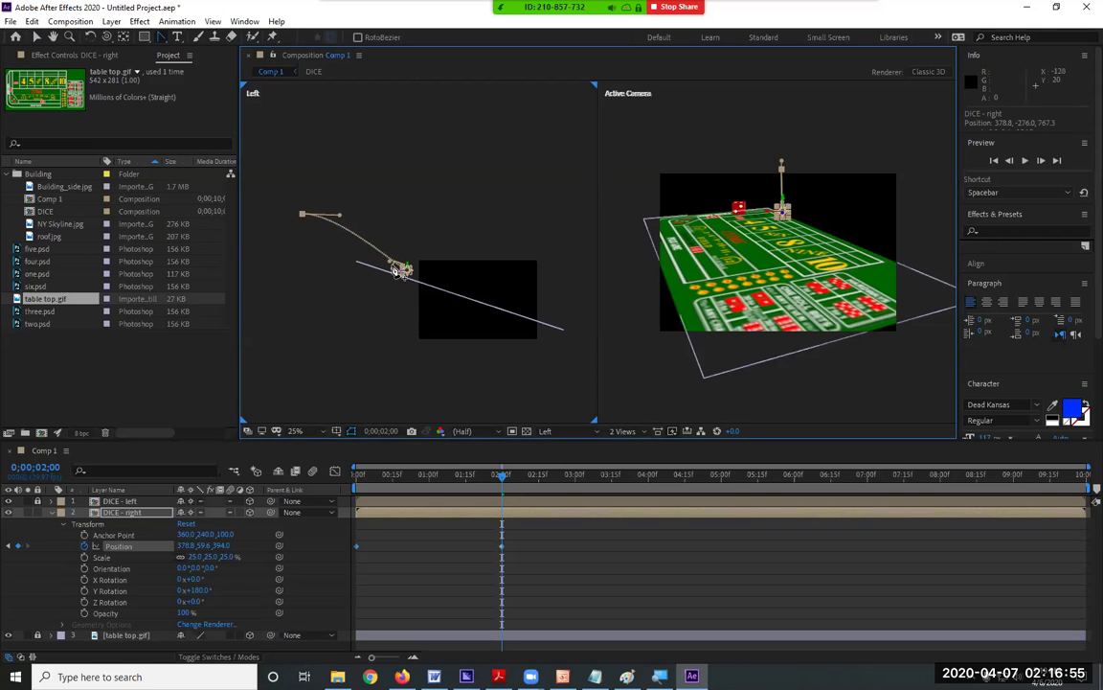
drag(387, 257, 380, 242)
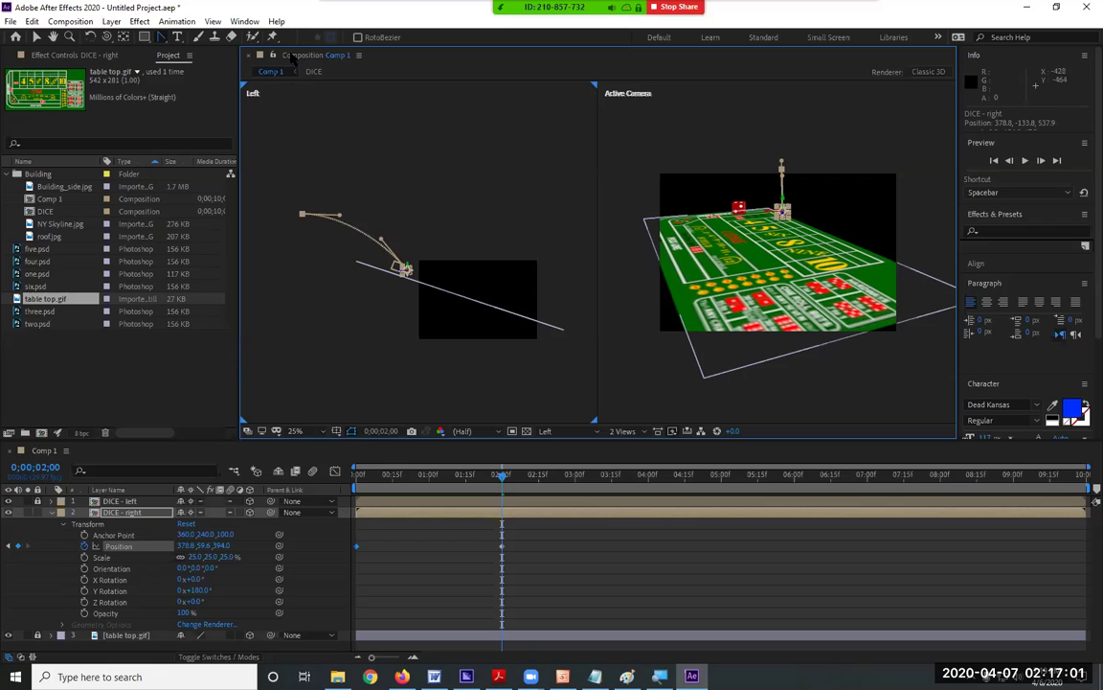
click(36, 36)
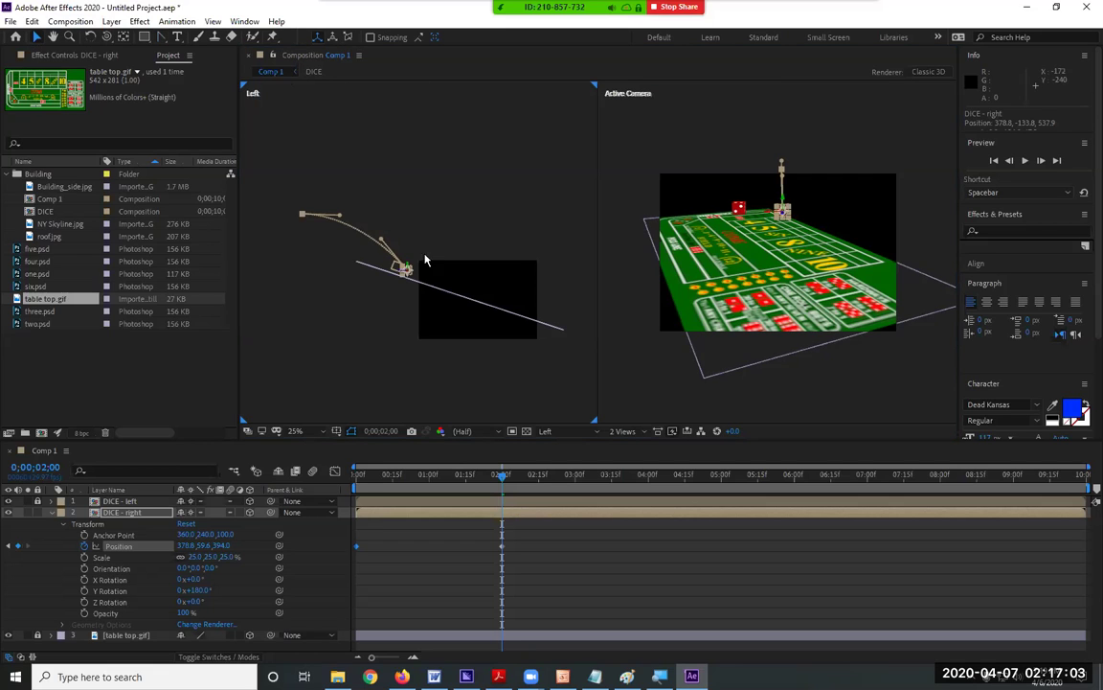
- Keyframe DICE - right's Position at 3 seconds, moved in depth to about 378.8, 59.6, 166.0
click(647, 479)
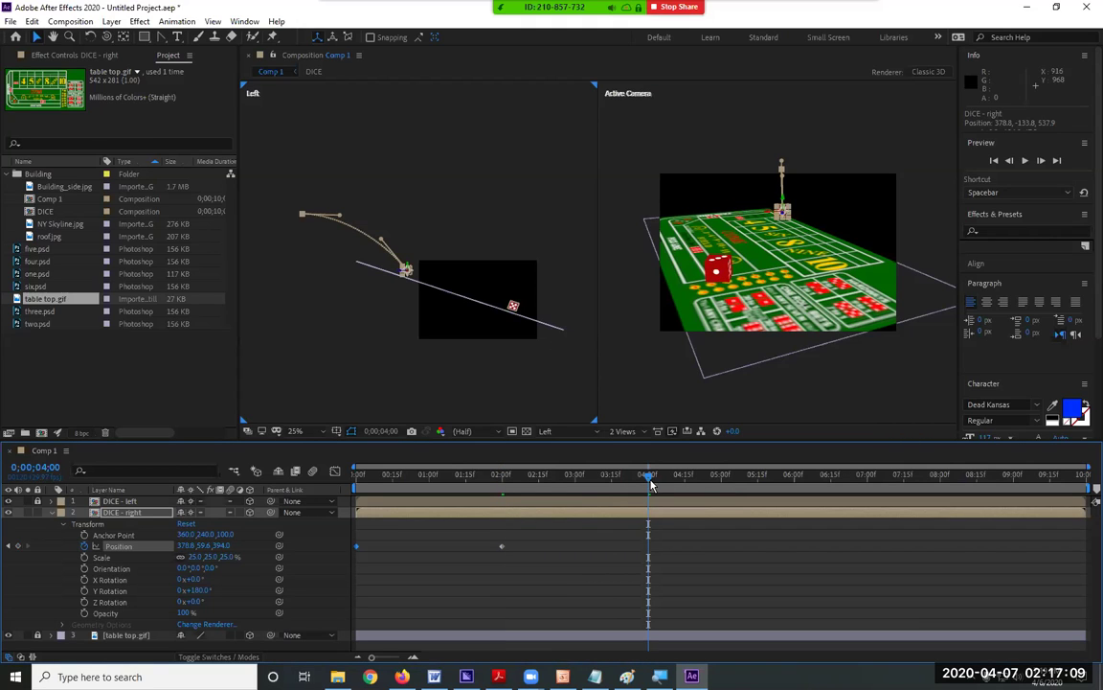
mouse_move(641, 486)
mouse_down()
mouse_move(622, 483)
mouse_move(652, 485)
mouse_move(646, 494)
mouse_up()
drag(646, 483, 575, 483)
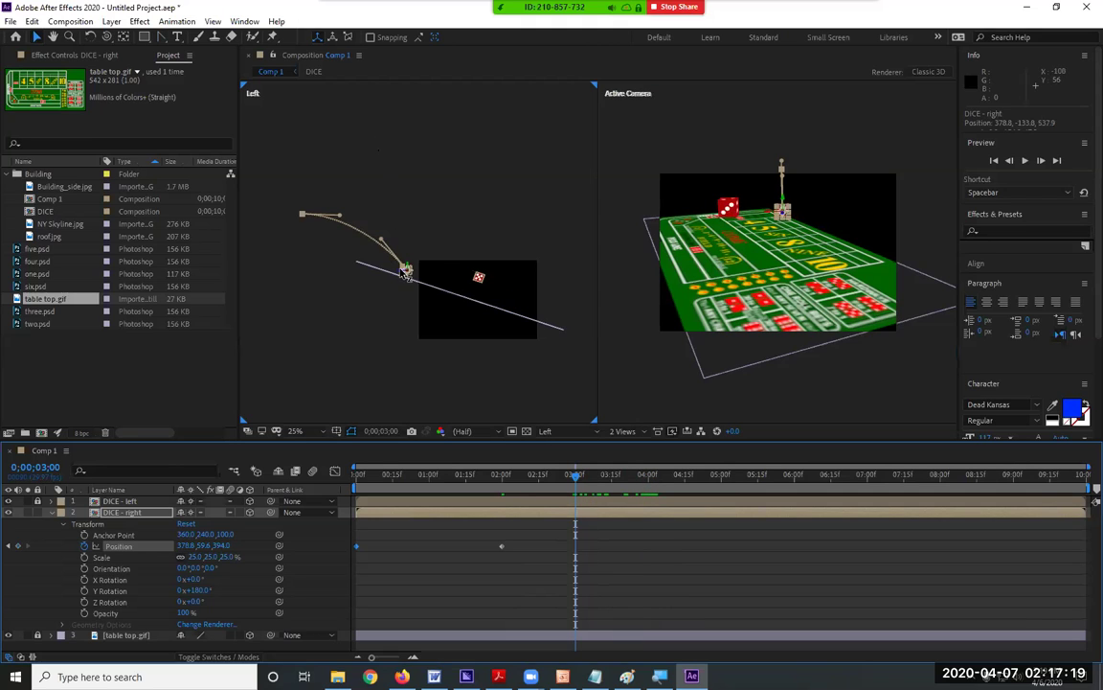
drag(409, 274, 456, 270)
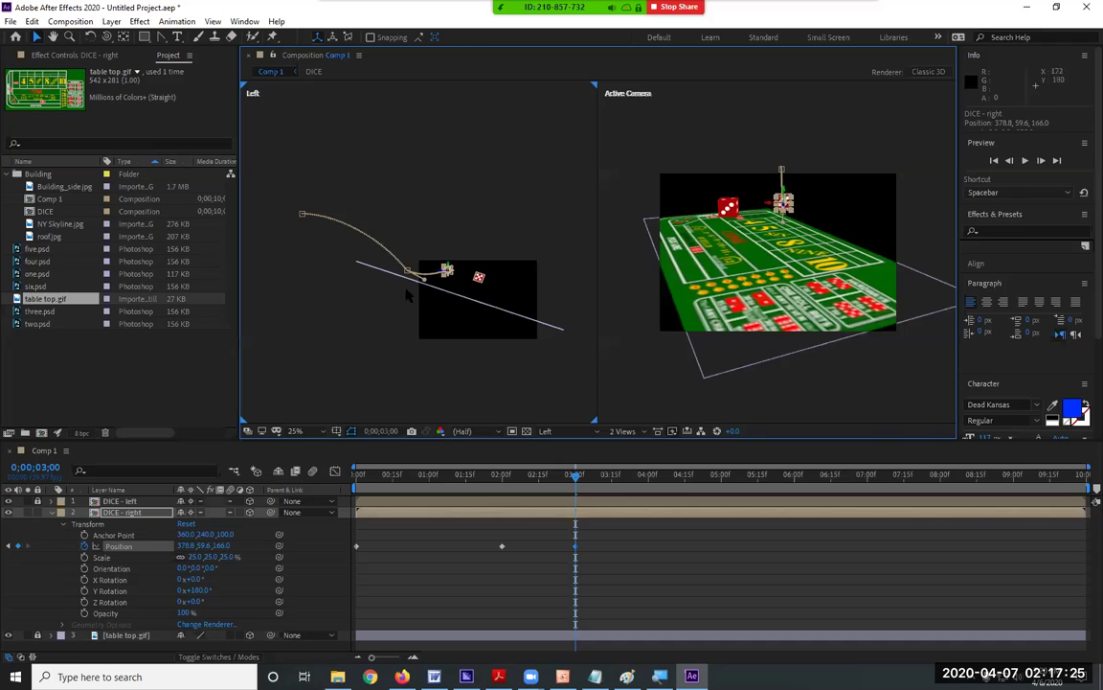
- Keyframe DICE - right's Position at 4 seconds, moved forward and down to the table at about 378.8, 259.6, -98.0
click(647, 482)
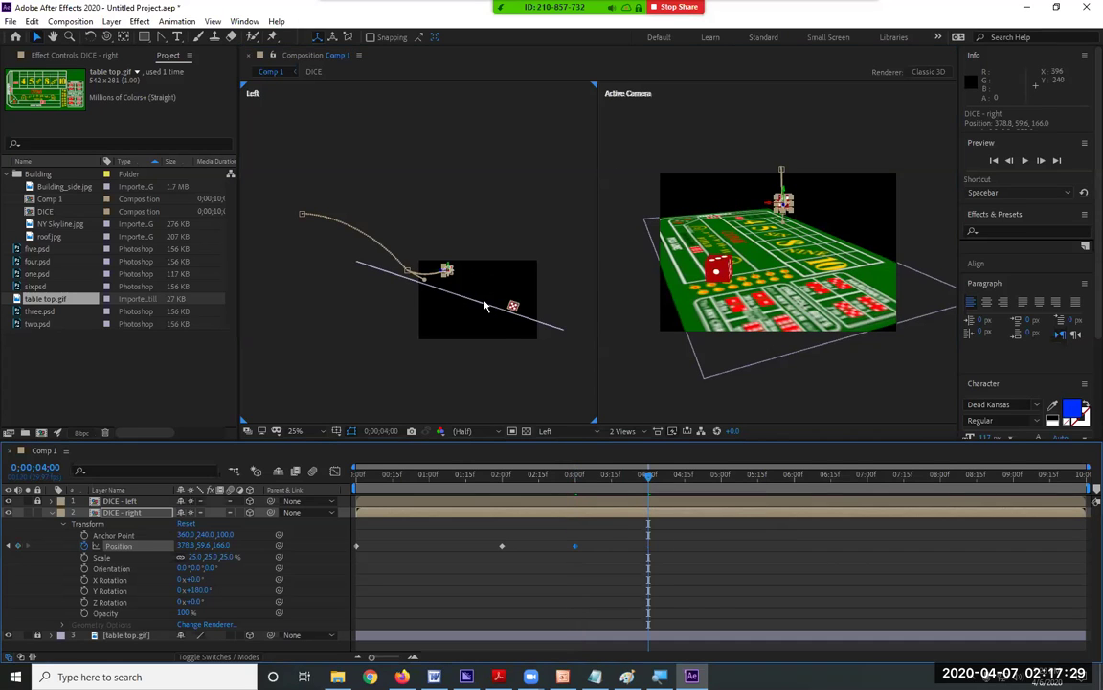
drag(451, 270, 497, 272)
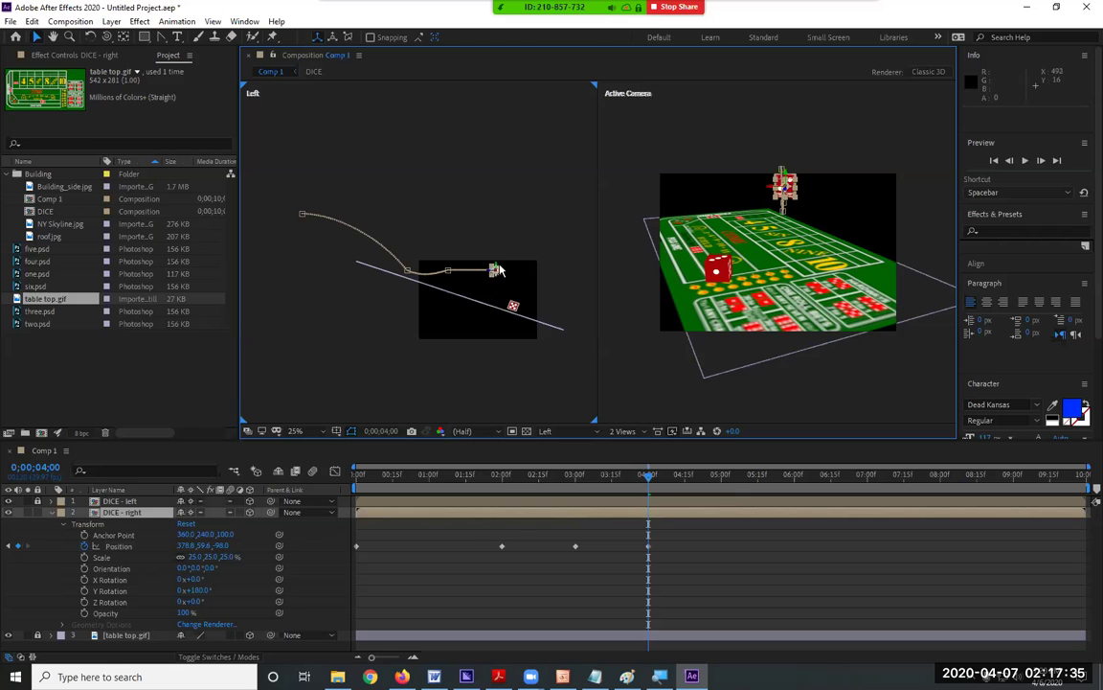
drag(494, 271, 504, 298)
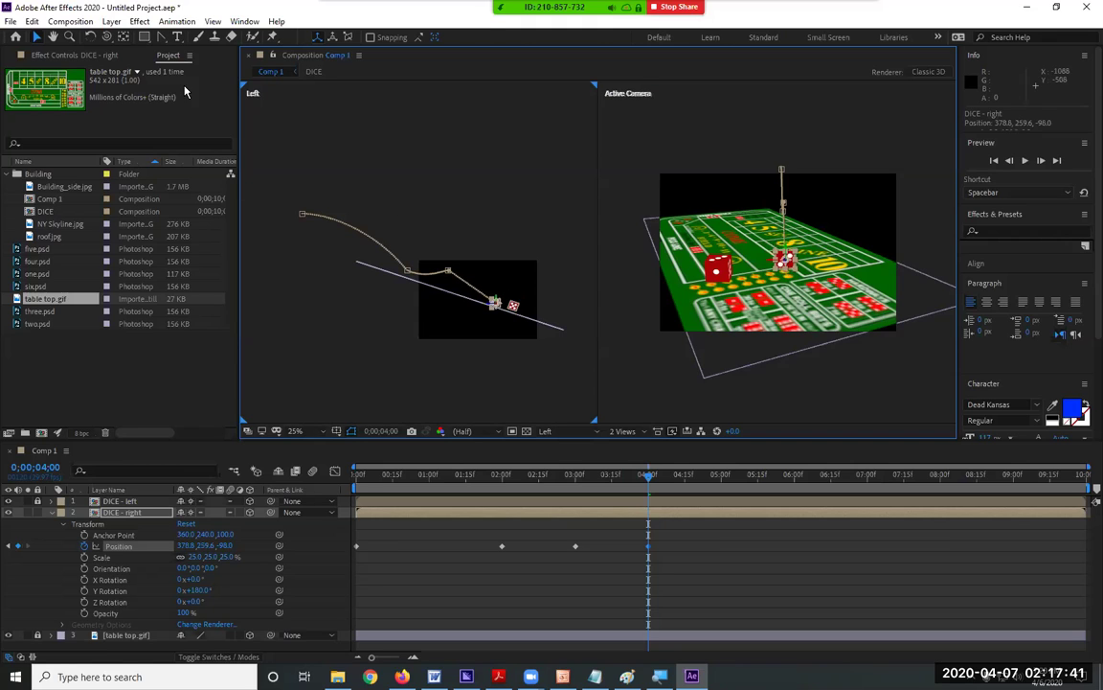
- Round off the motion path at DICE - right's 3-second keyframe with nearly horizontal direction handles to shape the bounce
click(161, 38)
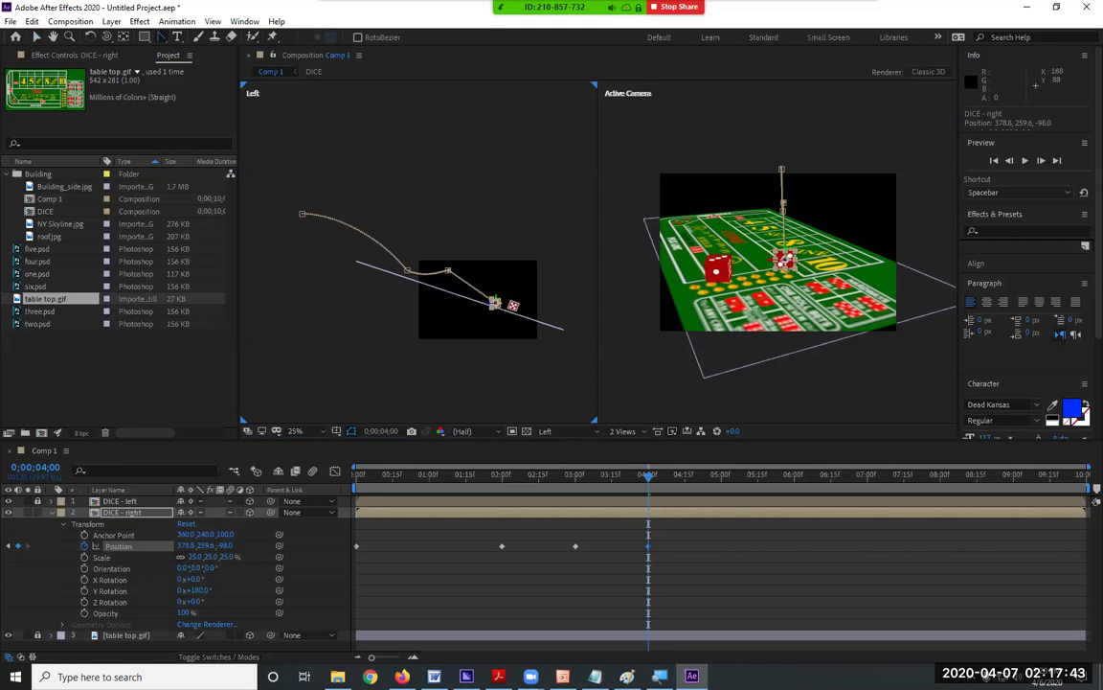
click(449, 272)
drag(449, 272, 483, 275)
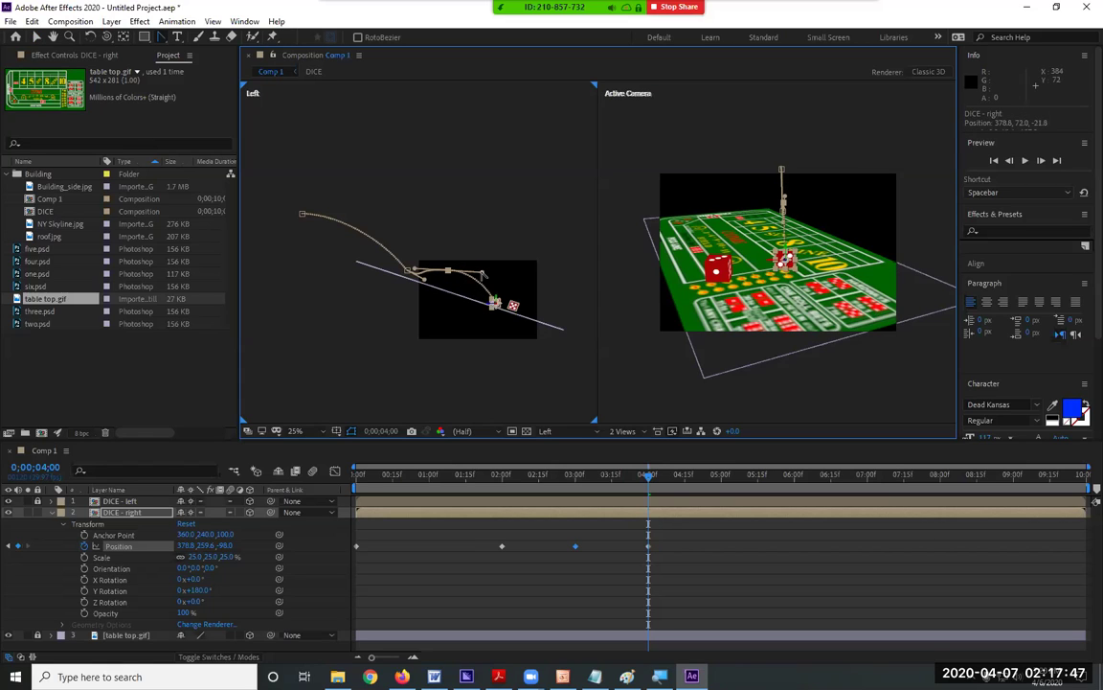
click(35, 38)
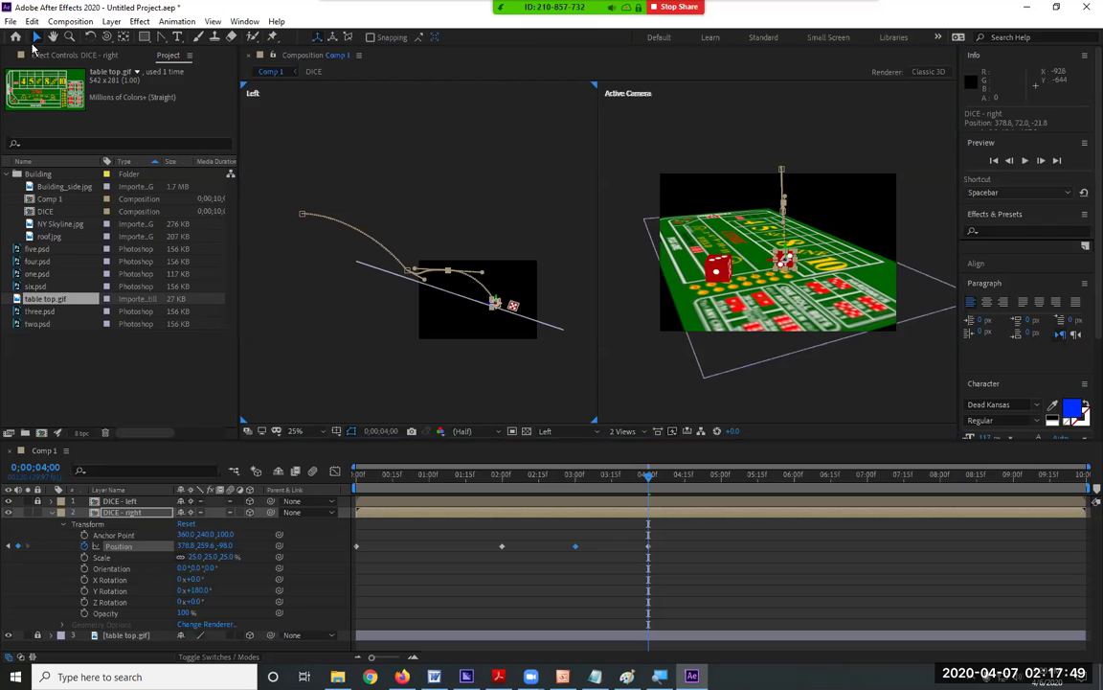
- Keyframe DICE - right's Position at 5 seconds, slid forward and lowered to about 378.8, 298.1, -230.5
click(724, 480)
mouse_move(735, 488)
mouse_down()
mouse_move(756, 490)
mouse_move(723, 491)
mouse_up()
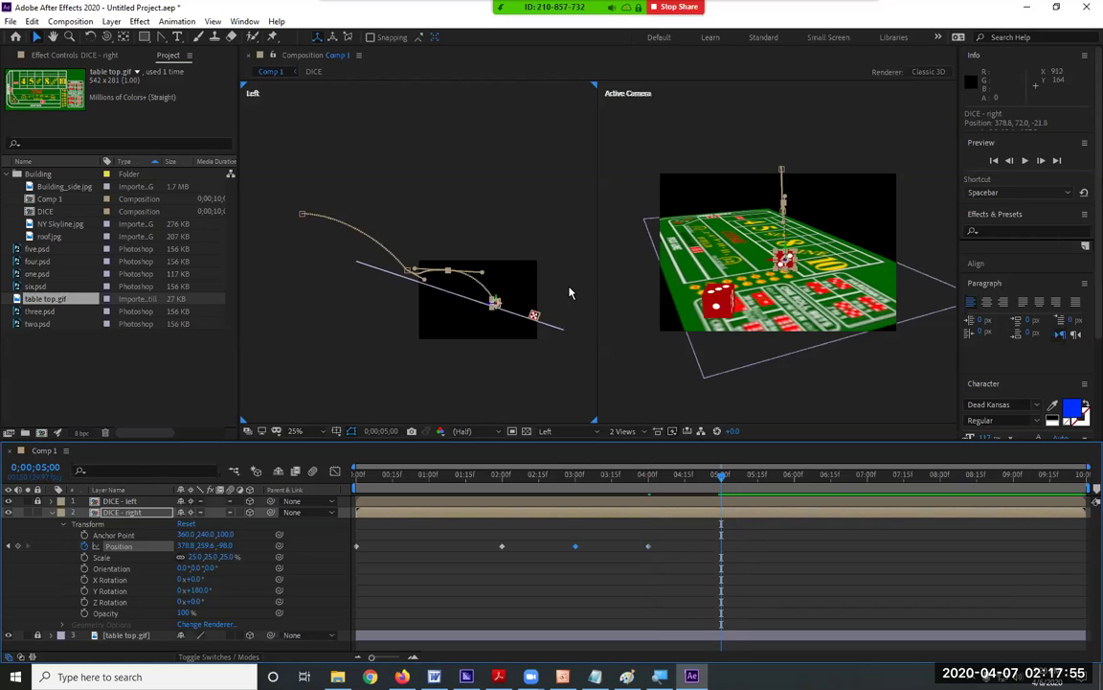
scroll(470, 304, up, 2)
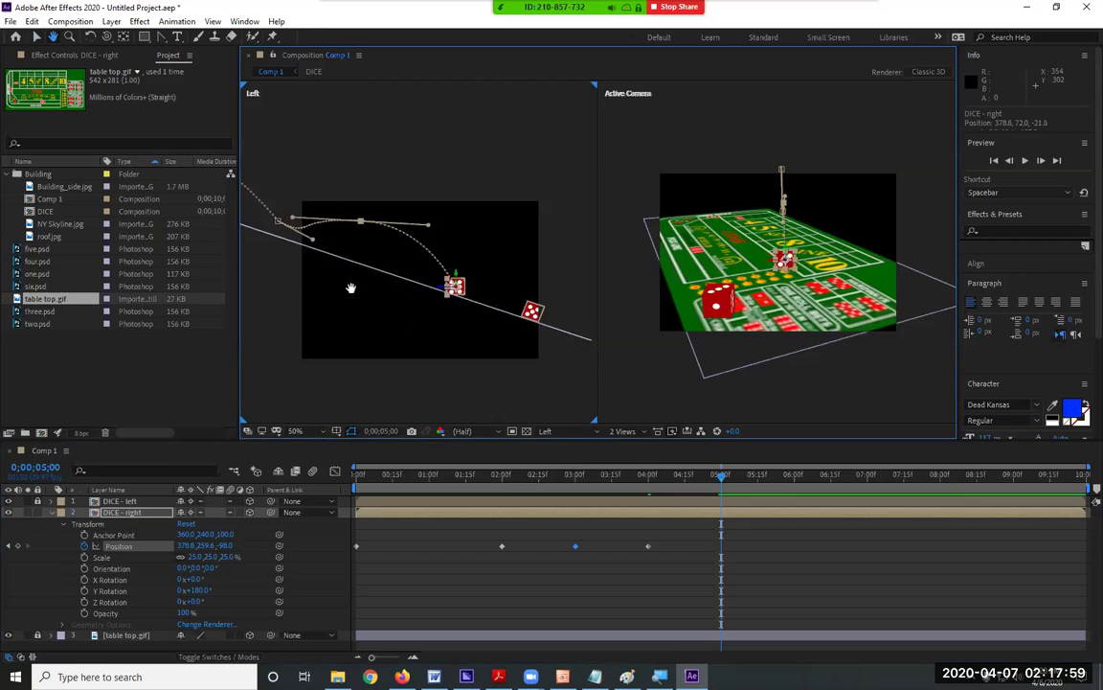
scroll(352, 293, up, 2)
scroll(352, 295, up, 2)
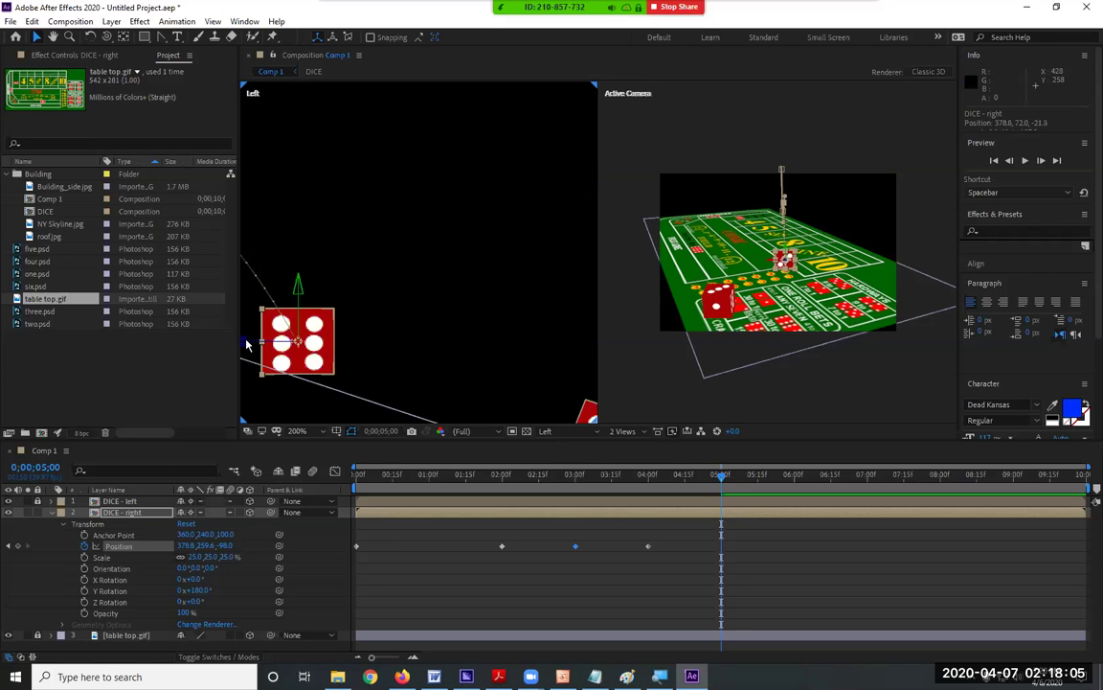
click(311, 347)
click(312, 347)
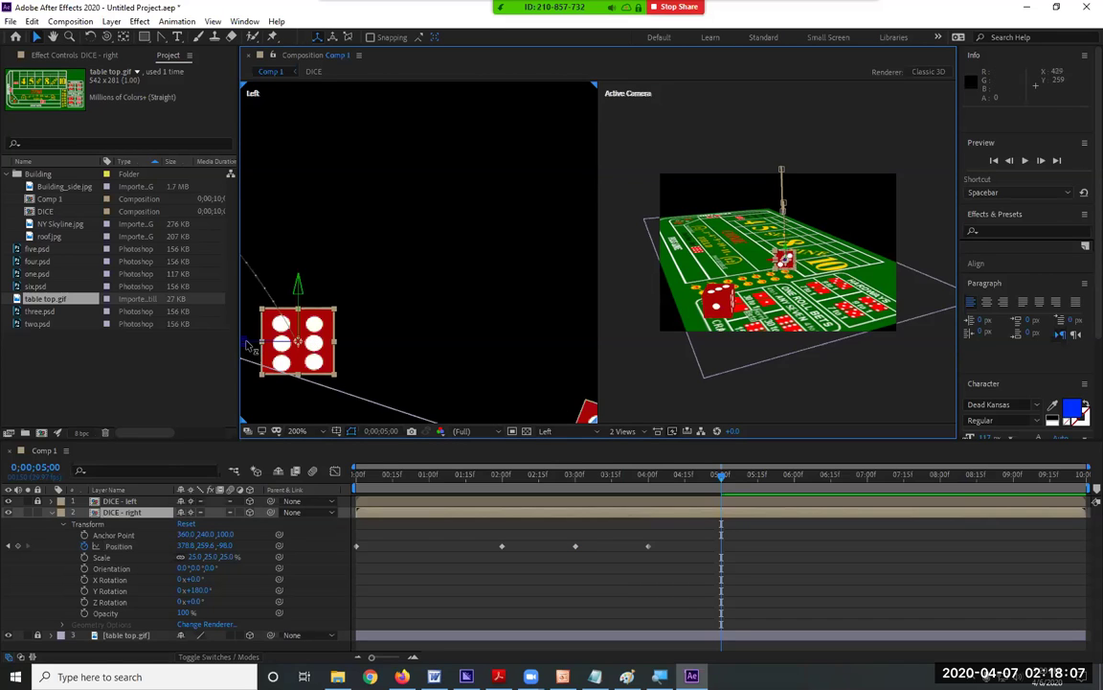
drag(272, 352, 421, 372)
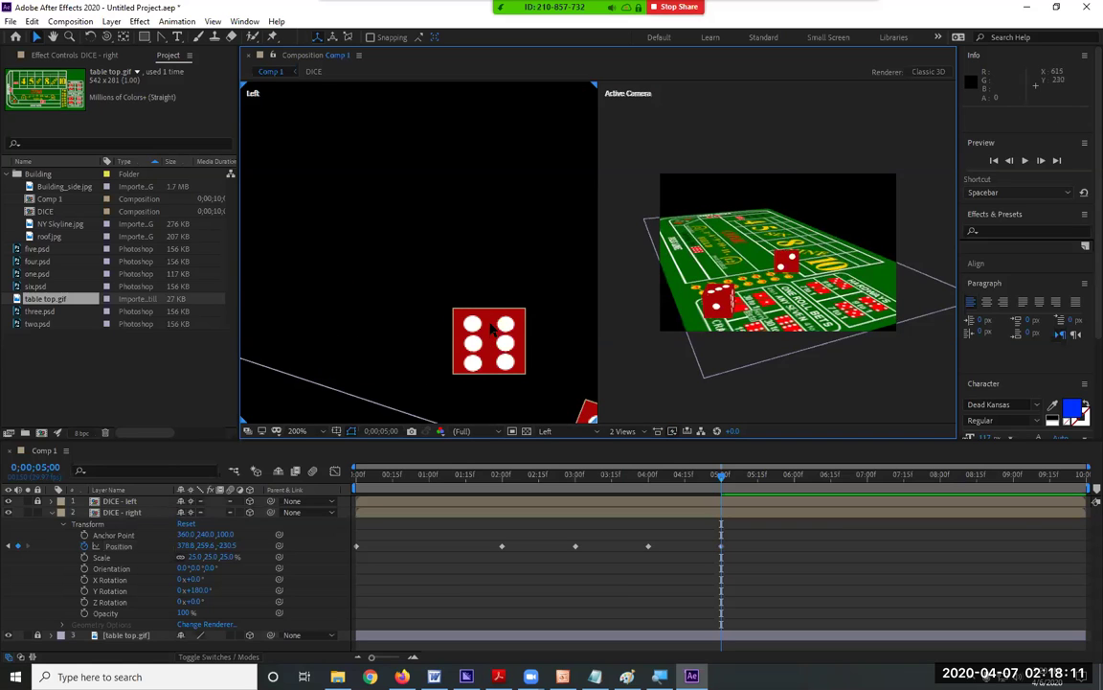
click(491, 293)
click(489, 309)
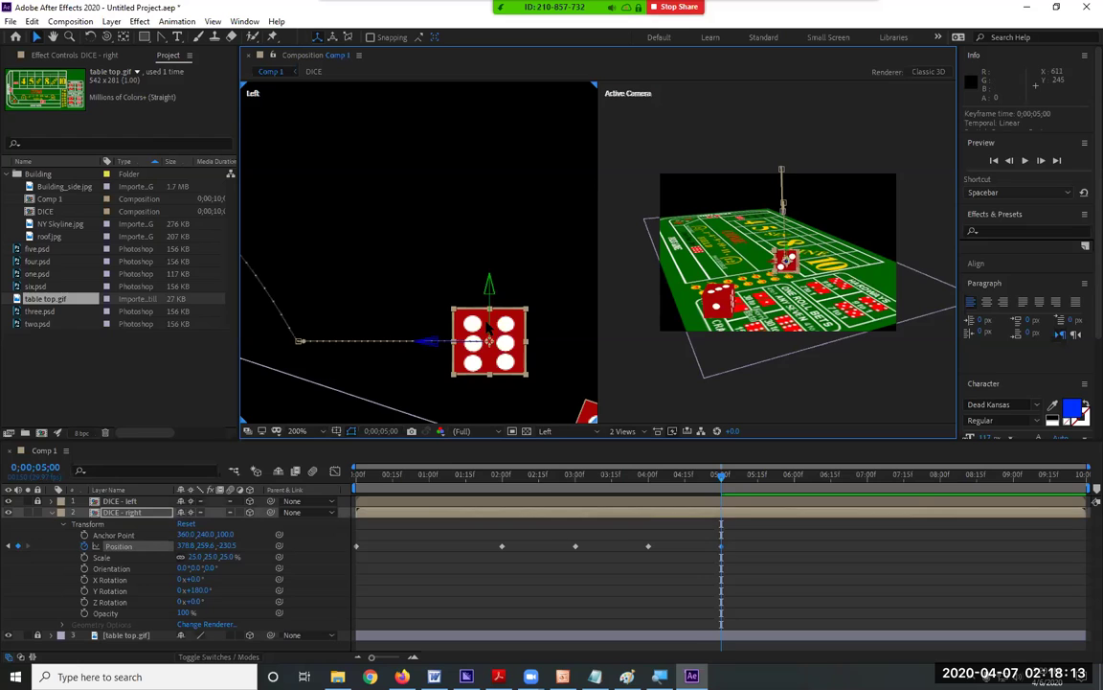
drag(489, 308, 489, 356)
key(comma)
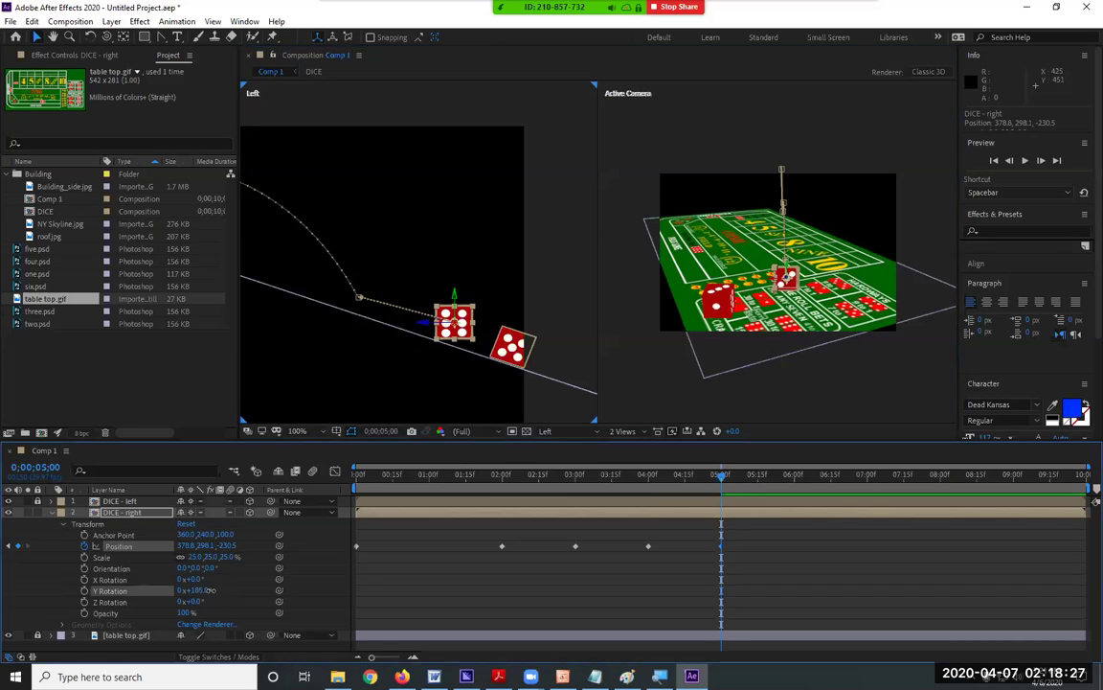
- Tilt DICE - right to an X Rotation of 20° and lower it onto the table at about 378.8, 305.3, -227.9
drag(203, 591, 219, 599)
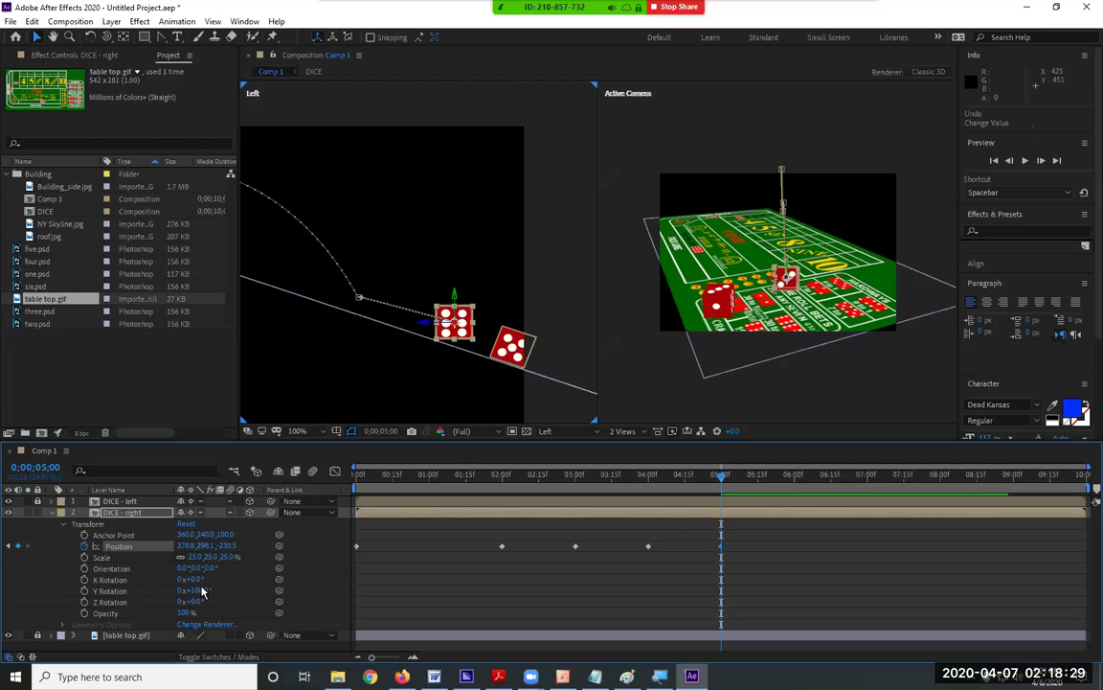
key(ctrl+z)
drag(206, 582, 225, 581)
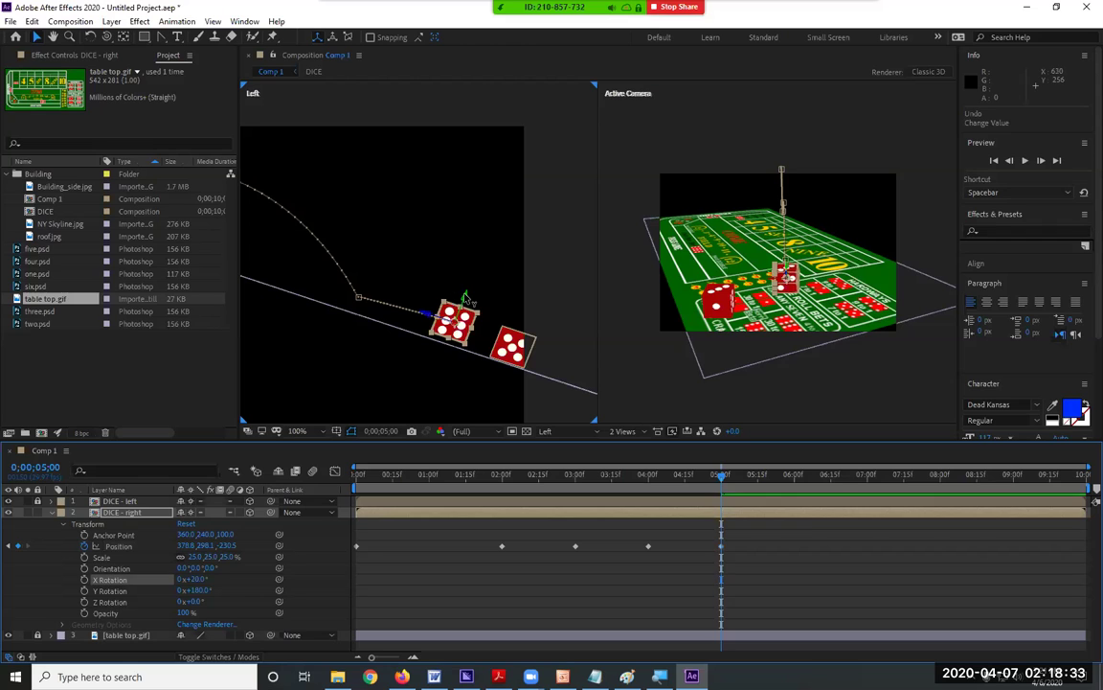
drag(465, 297, 470, 311)
- Smooth the motion path at DICE - right's 4-second keyframe and preview the dice animation from the start
click(160, 36)
drag(359, 298, 393, 303)
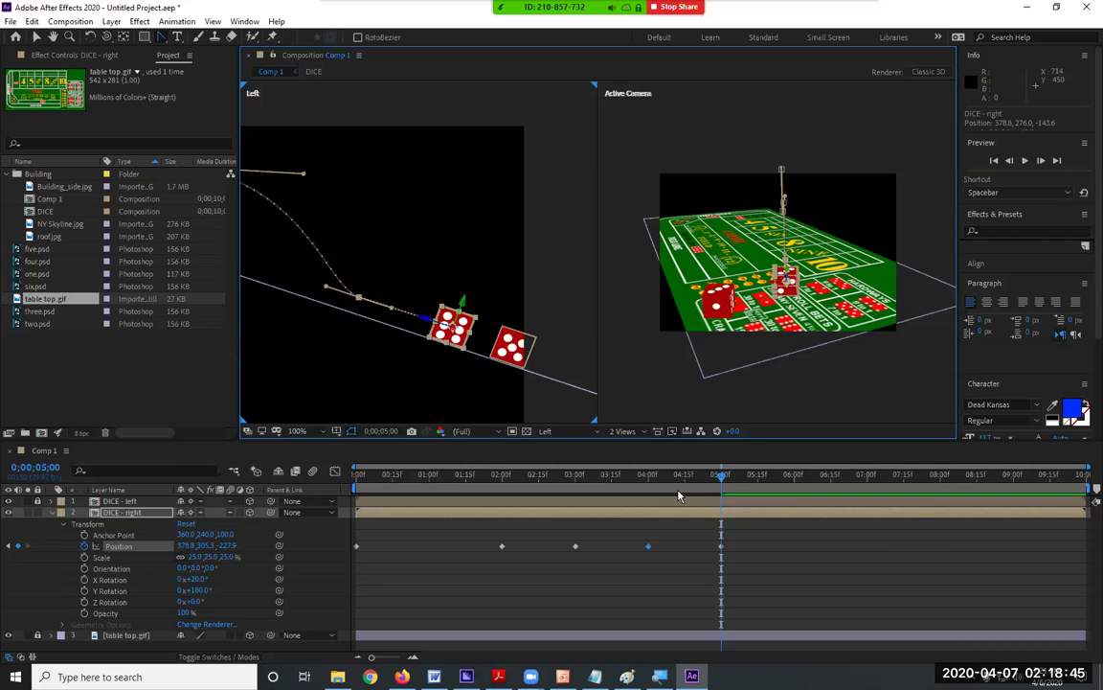
drag(718, 479, 387, 500)
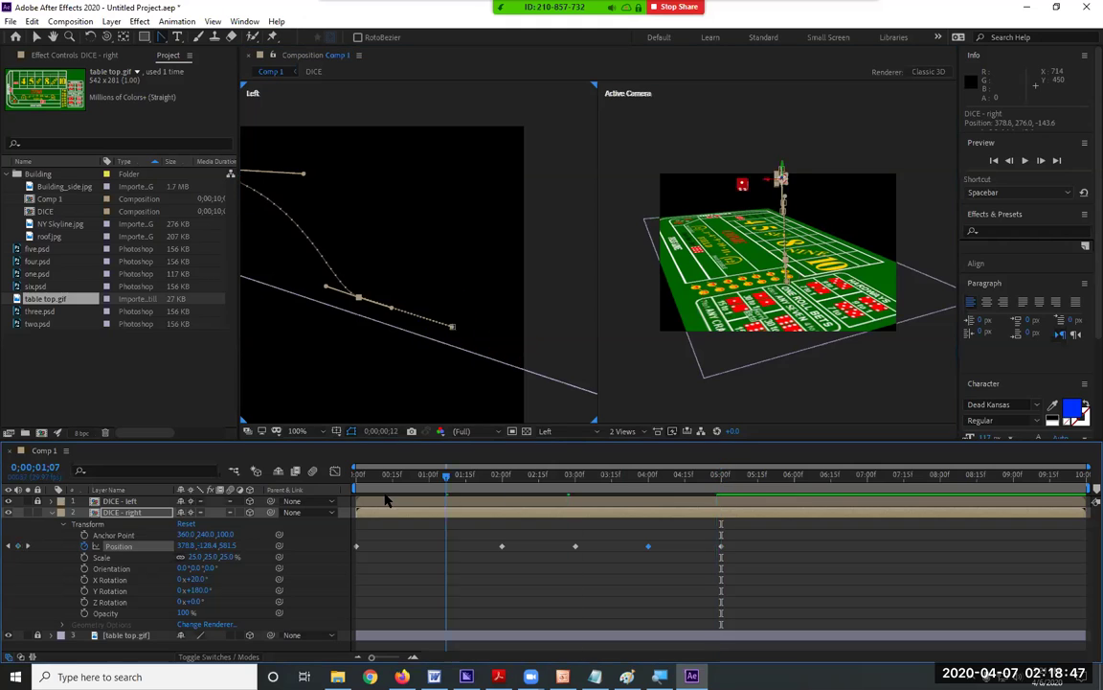
click(794, 414)
key(space)
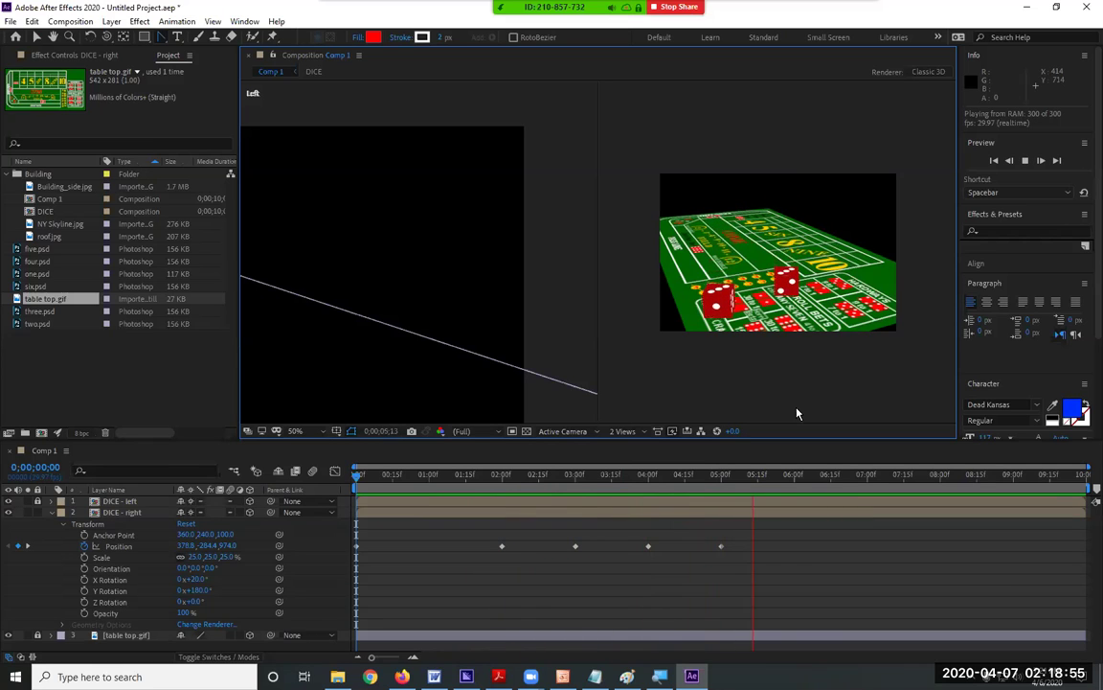
click(797, 414)
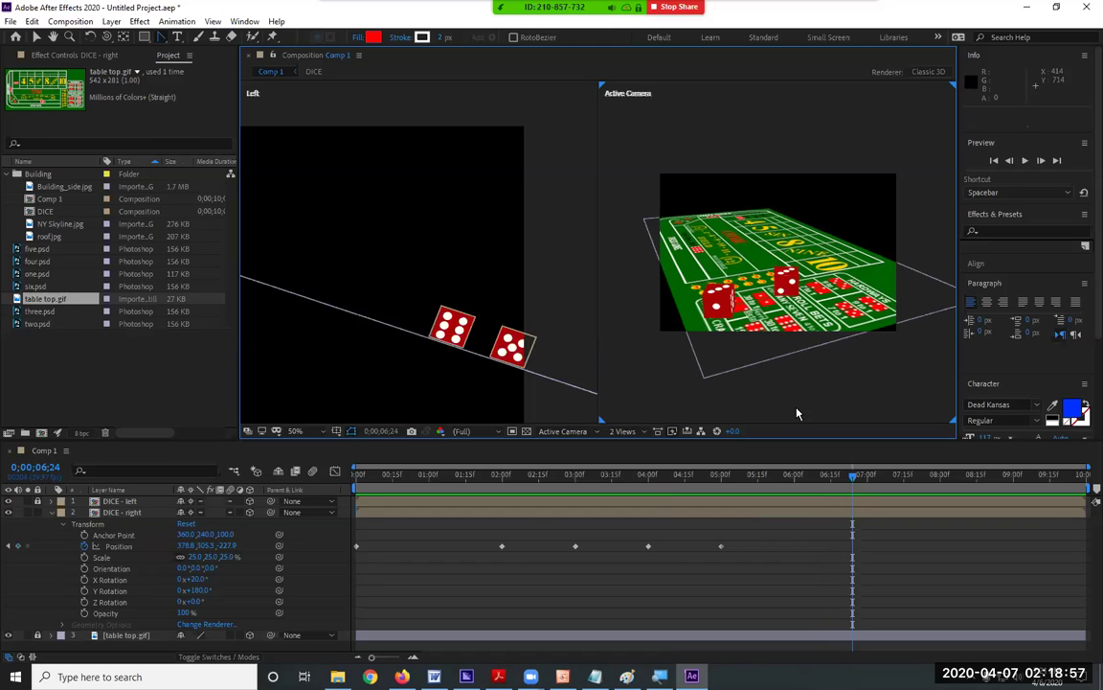
key(Home)
key(space)
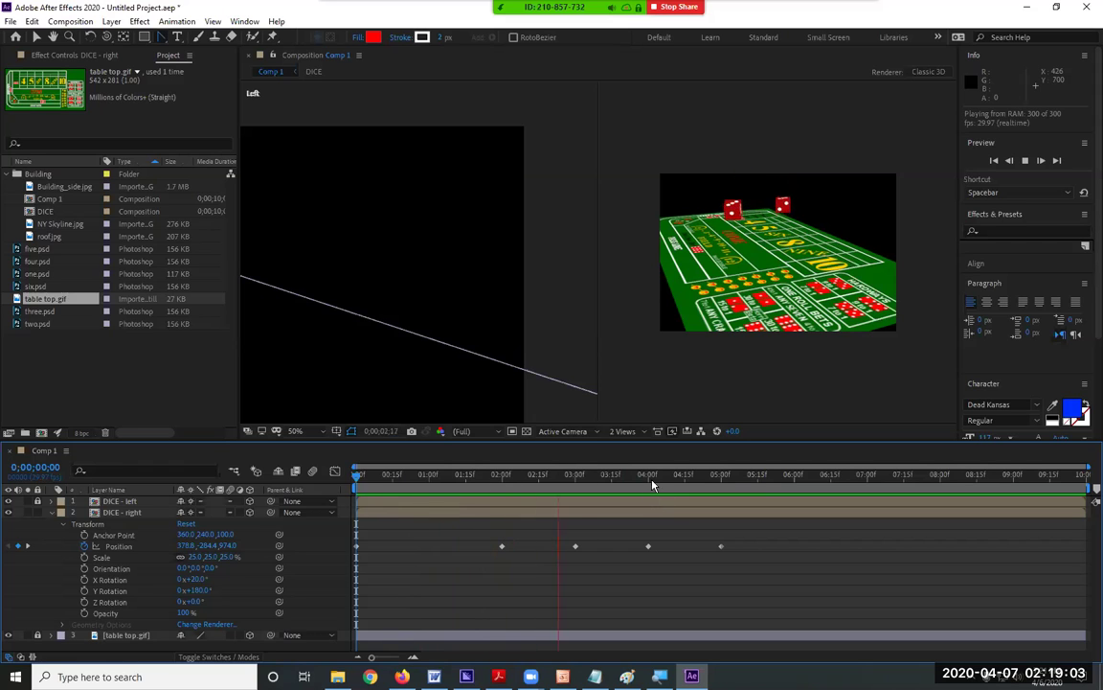
key(space)
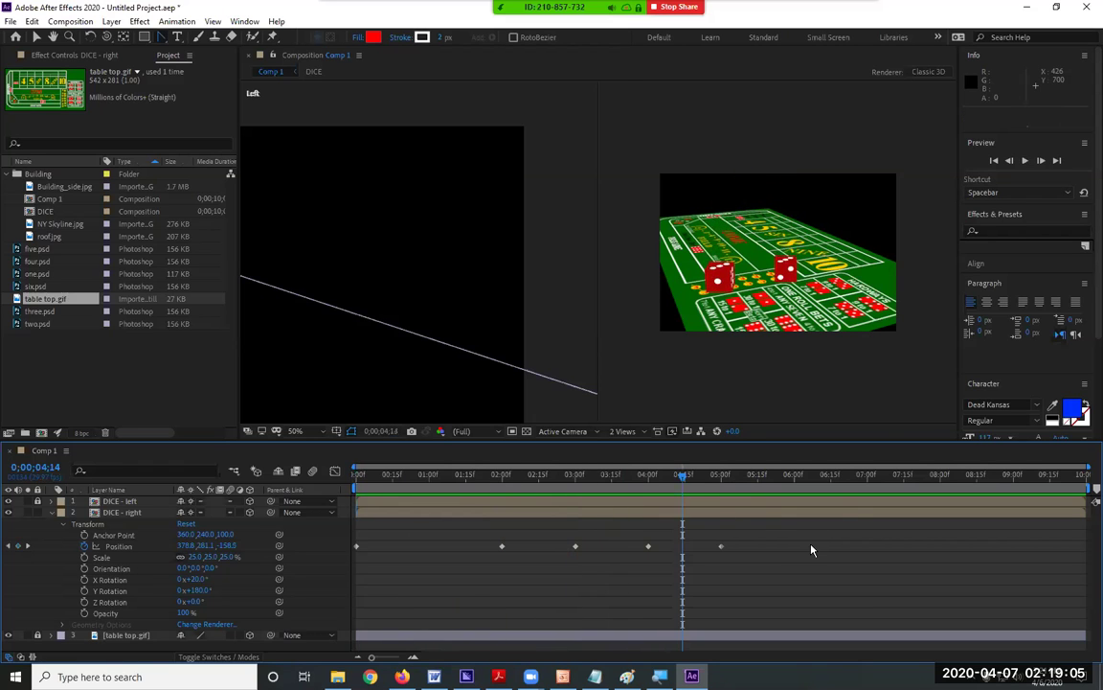
- Shift DICE - right's last four Position keyframes about 11 frames later and preview the animation
drag(788, 541, 533, 534)
key(space)
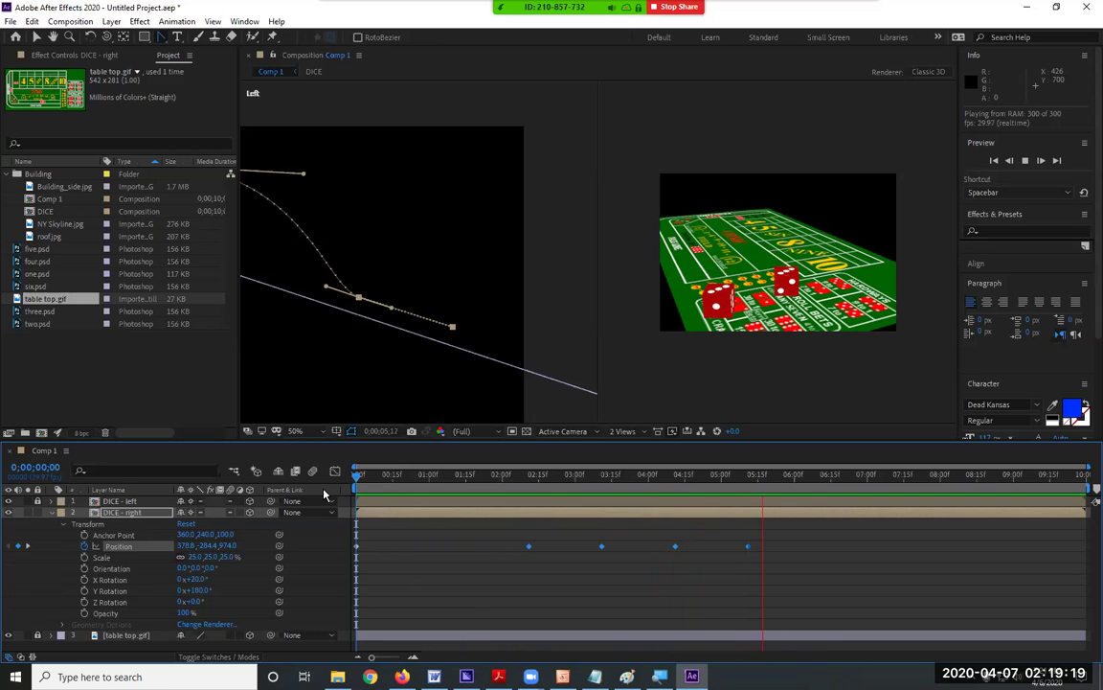
click(685, 387)
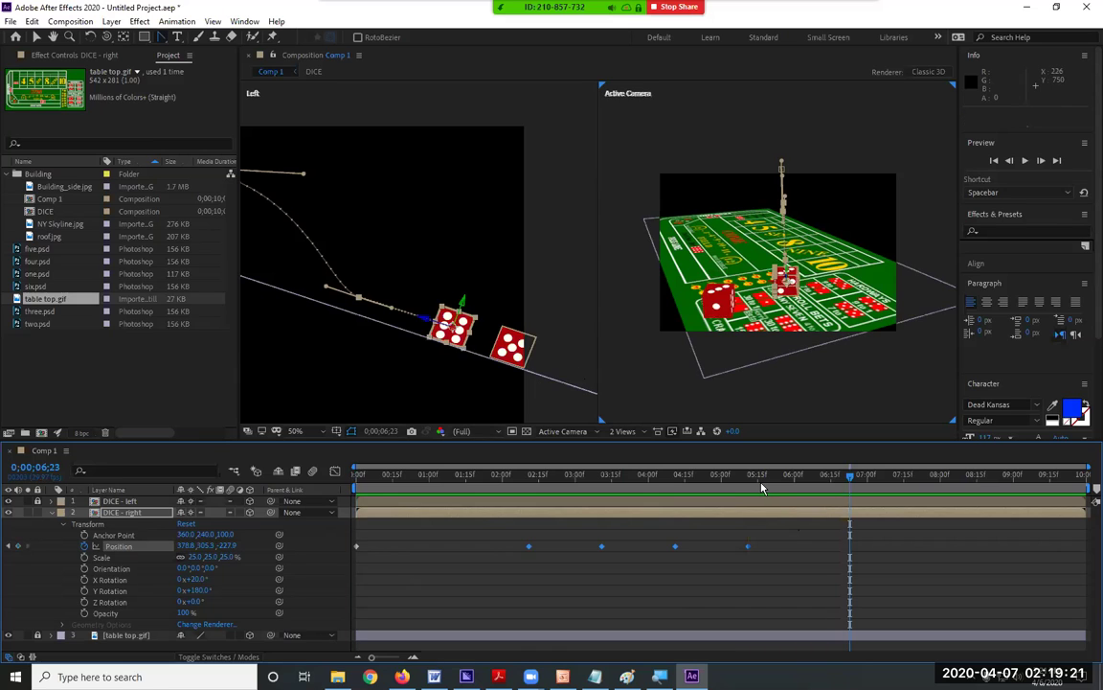
- Set DICE - right's Z Rotation to 90° with the time at 0;00;04;11 and preview the animation
click(672, 475)
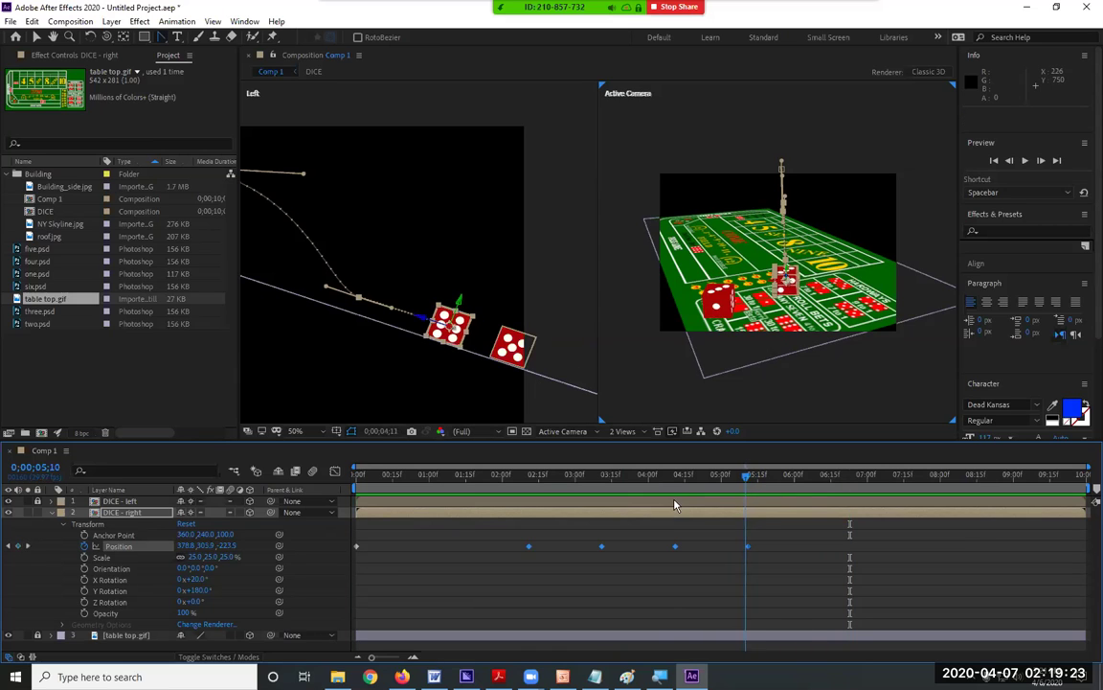
key(Page_Down)
key(Page_Down)
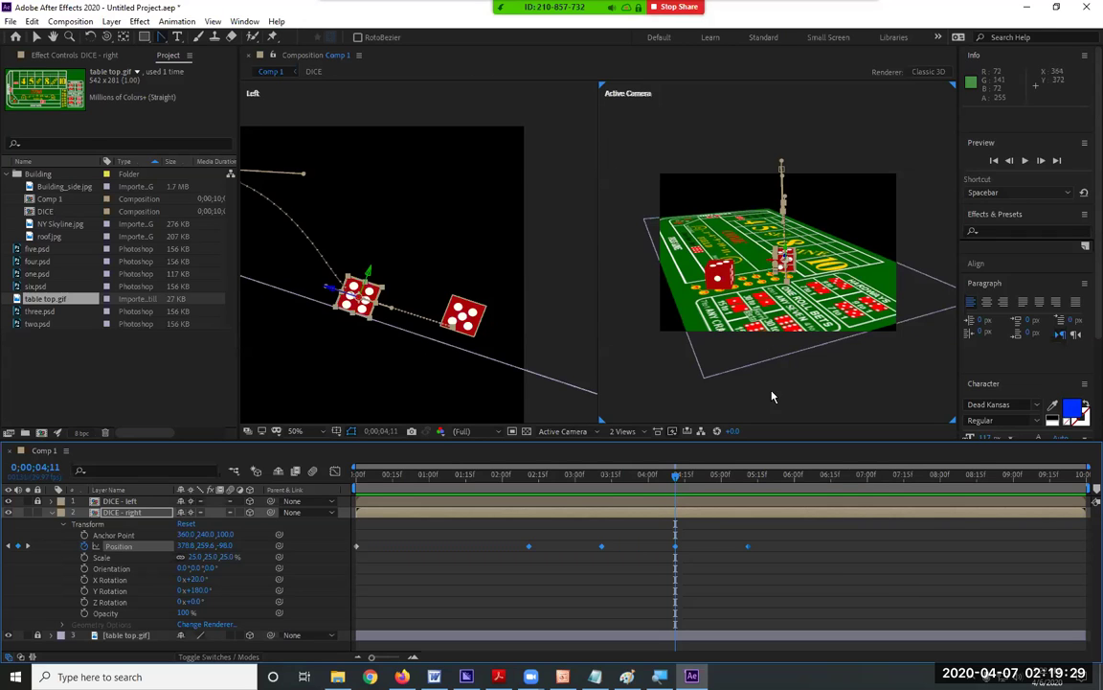
key(ctrl+shift+a)
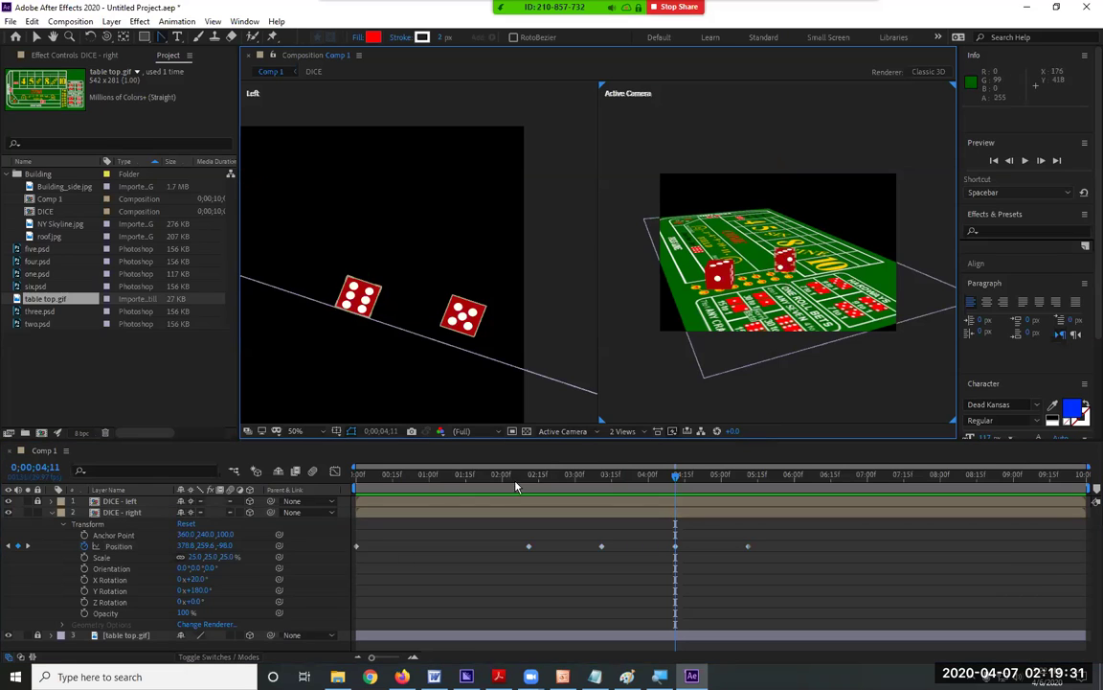
mouse_move(191, 602)
mouse_down()
mouse_move(253, 610)
mouse_move(195, 601)
mouse_up()
click(195, 602)
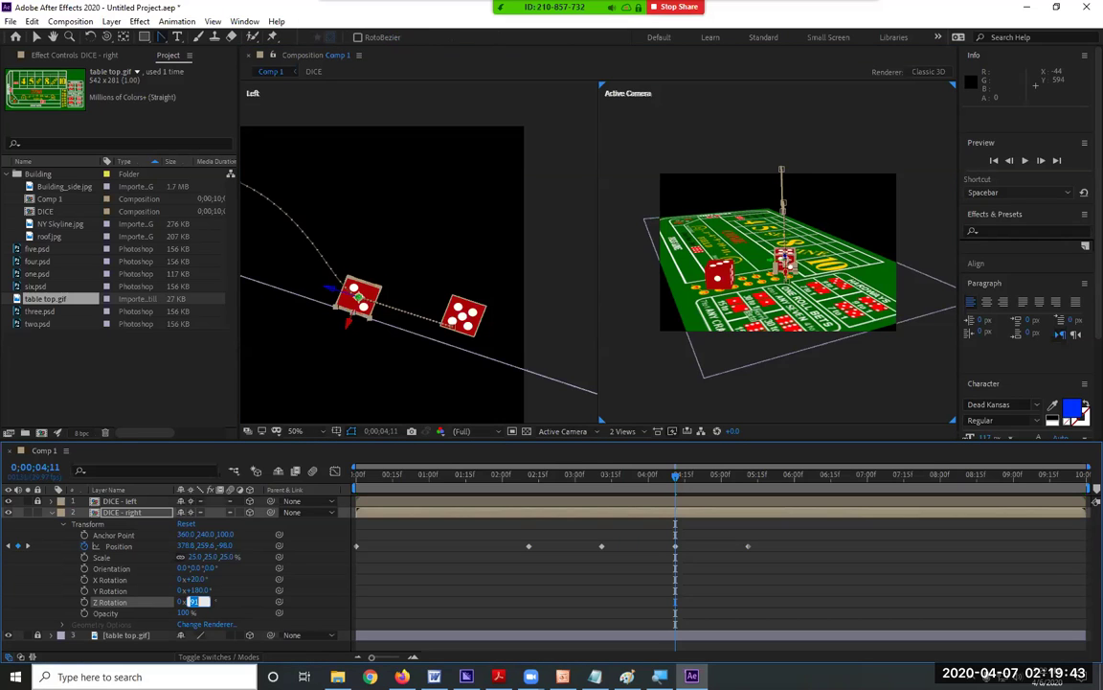
text(90)
key(Return)
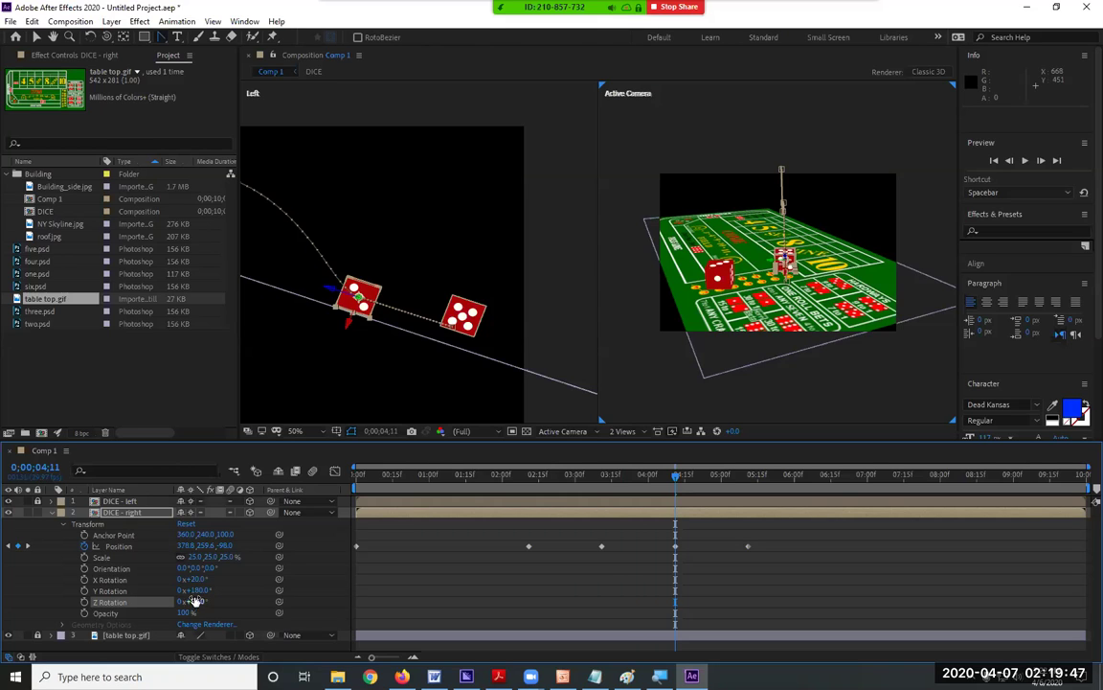
click(812, 372)
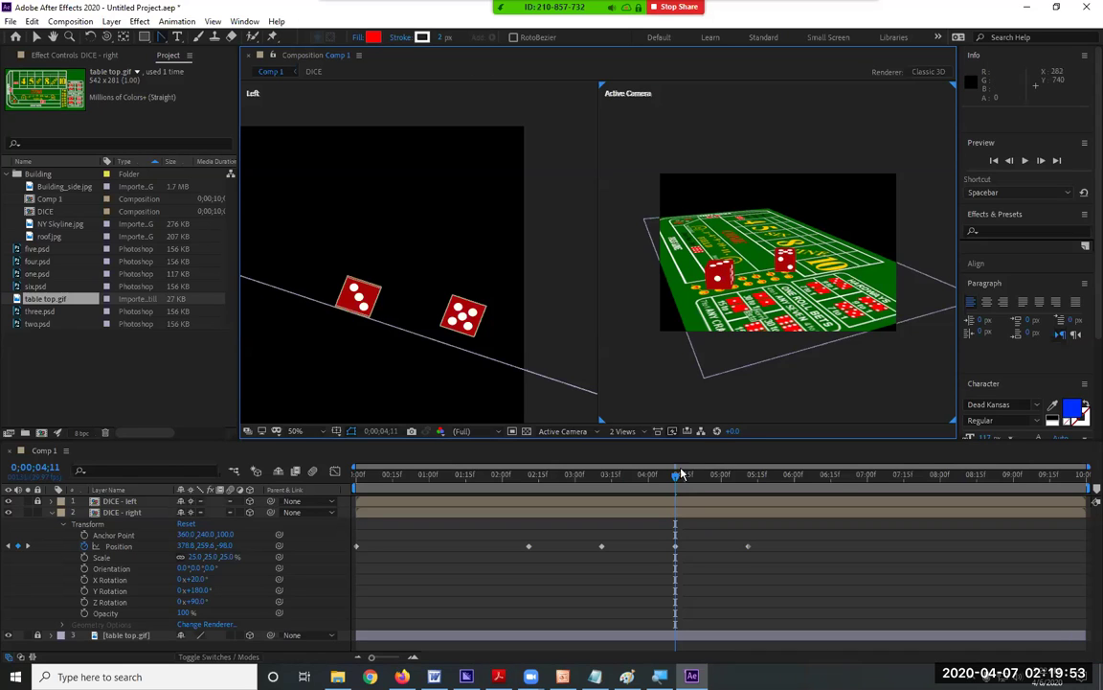
key(space)
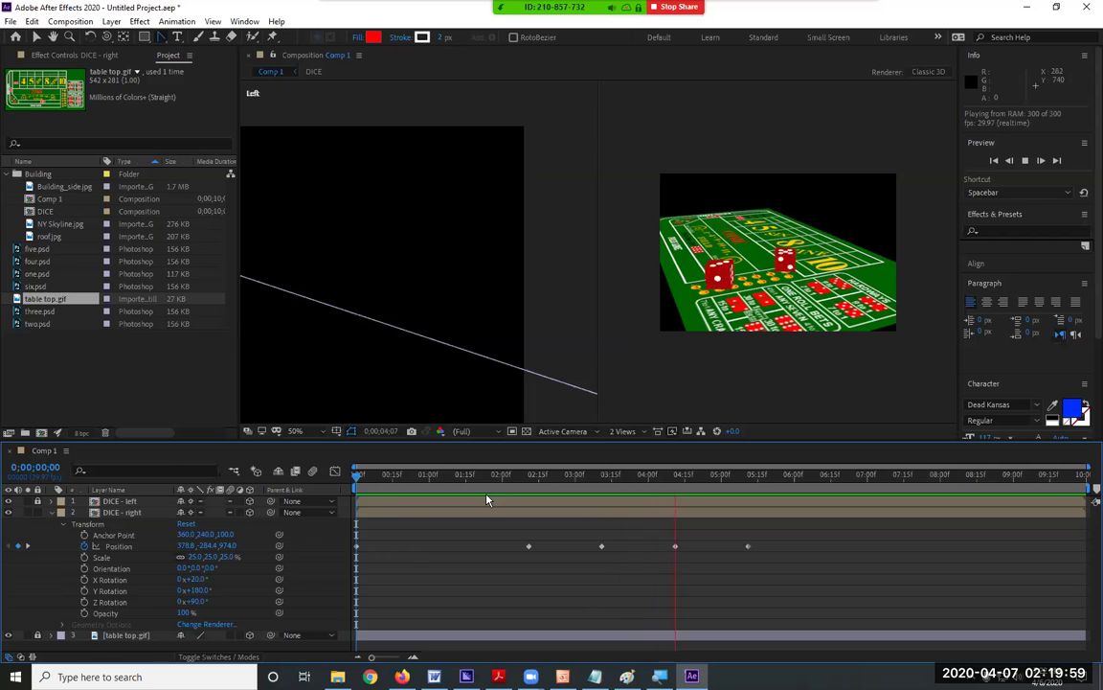
key(space)
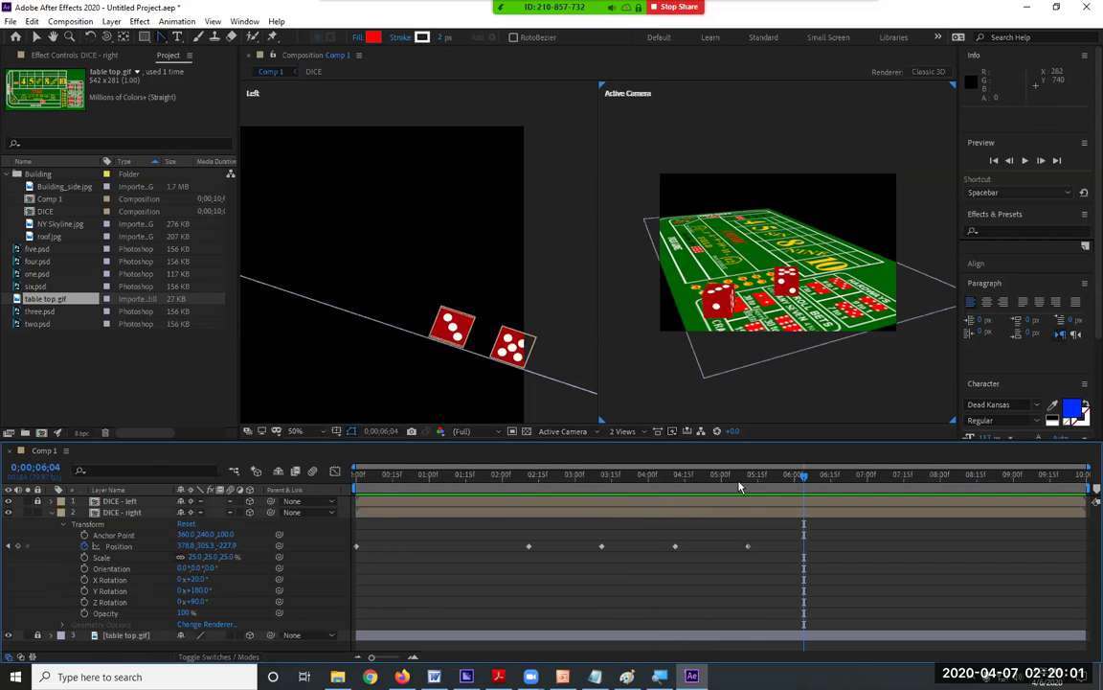
- Enable keyframing of DICE - right's X, Y and Z Rotation at its last Position keyframe, 0;00;05;11
drag(739, 487, 750, 488)
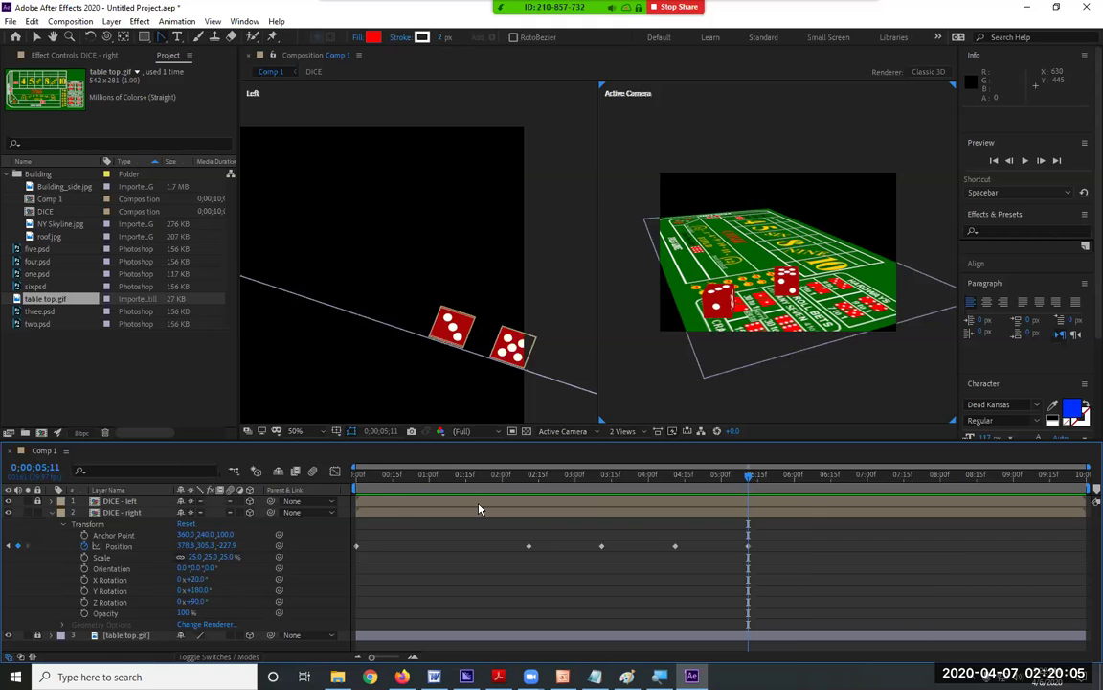
click(84, 580)
click(84, 591)
click(84, 602)
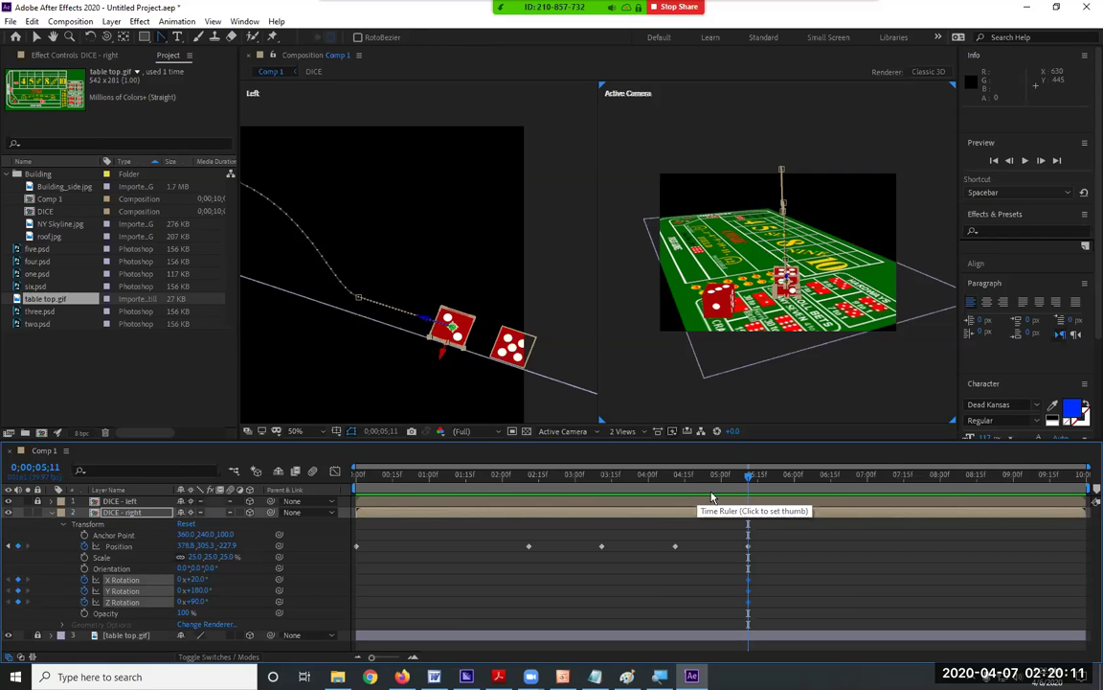
- Add X, Y and Z Rotation keyframes to DICE - right at 0;00;04;11, aligned with its Position keyframe
click(678, 479)
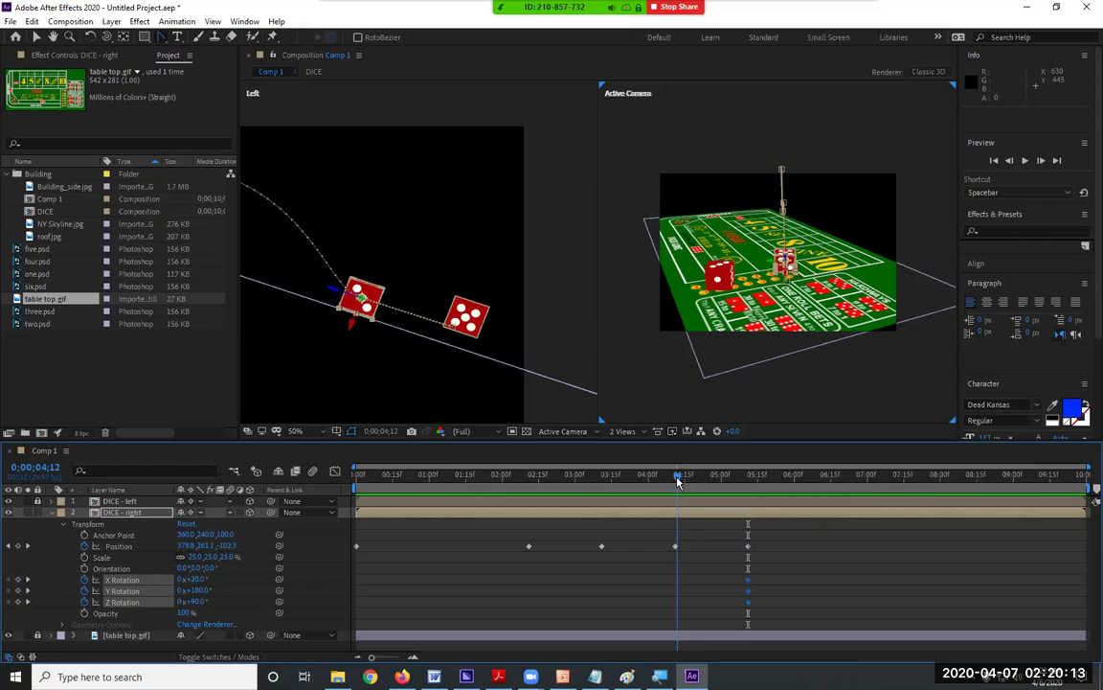
key(Page_Up)
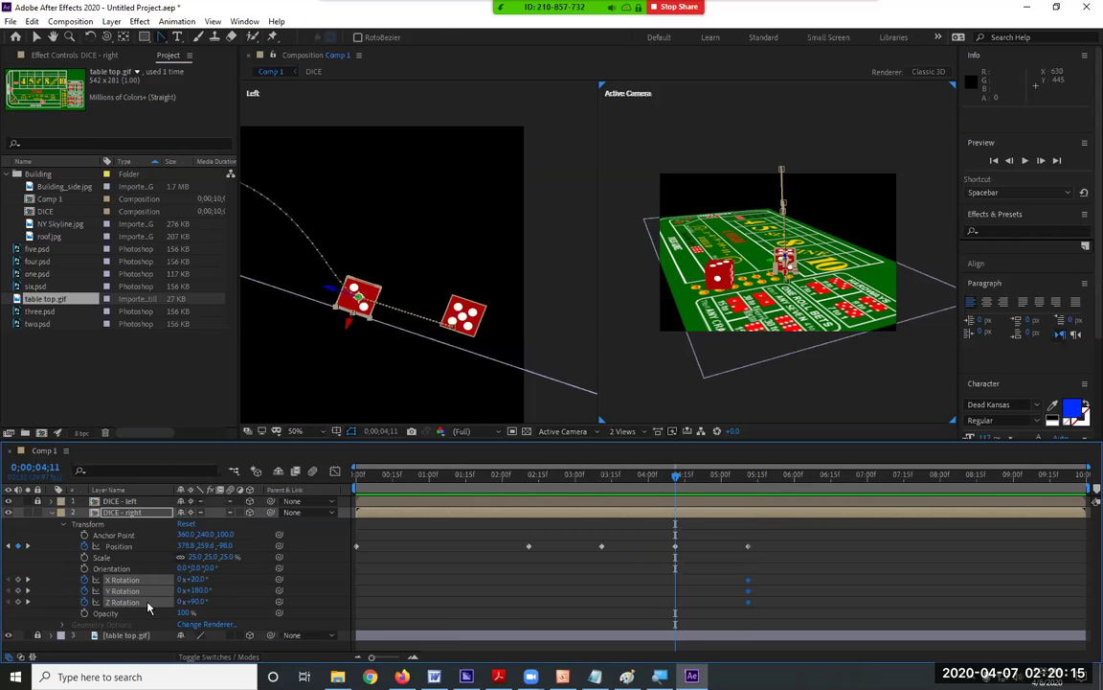
click(17, 579)
click(18, 591)
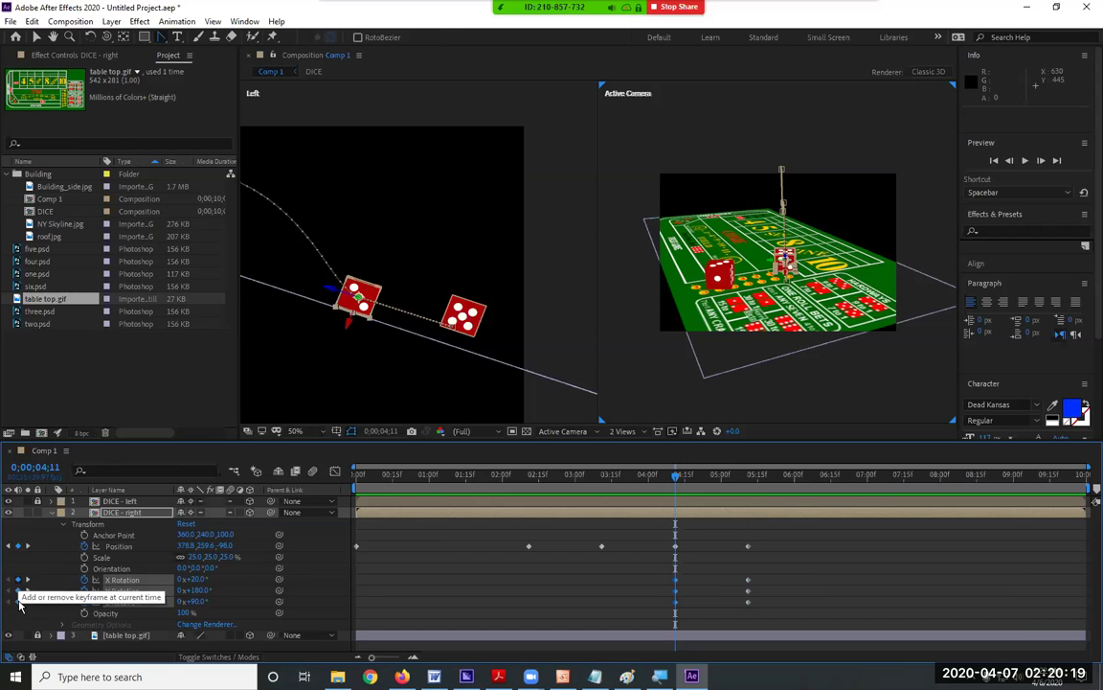
click(17, 601)
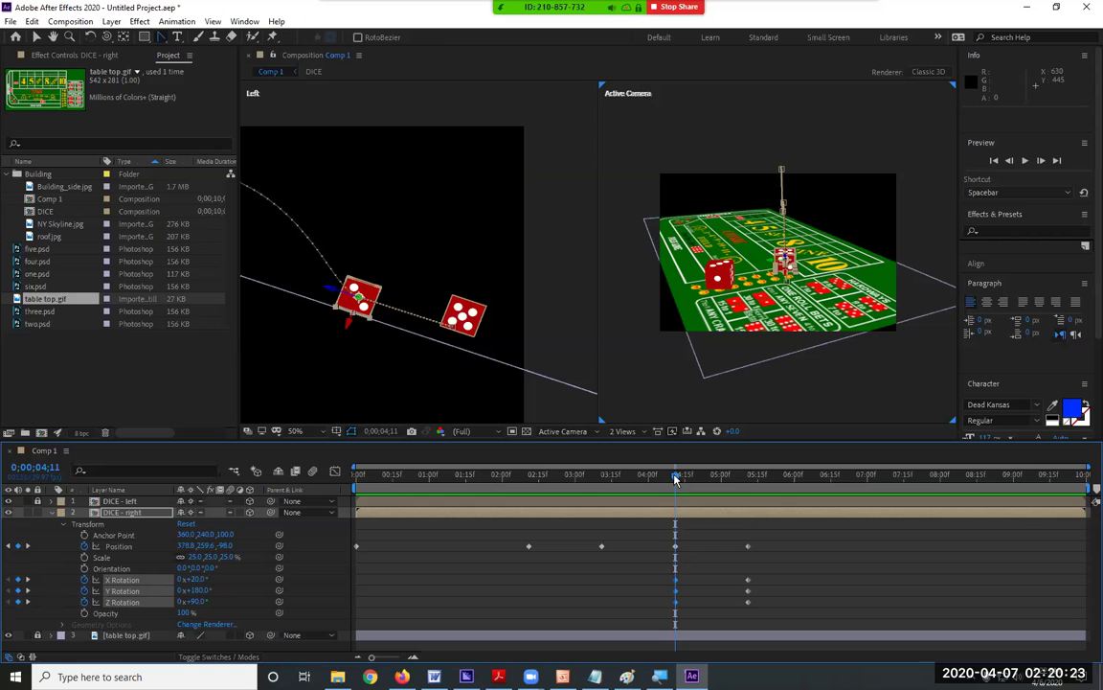
- Add an X Rotation keyframe at DICE - right's first frame, set the 0;00;04;11 keyframe to 4x+20°, and preview the spin
key(Home)
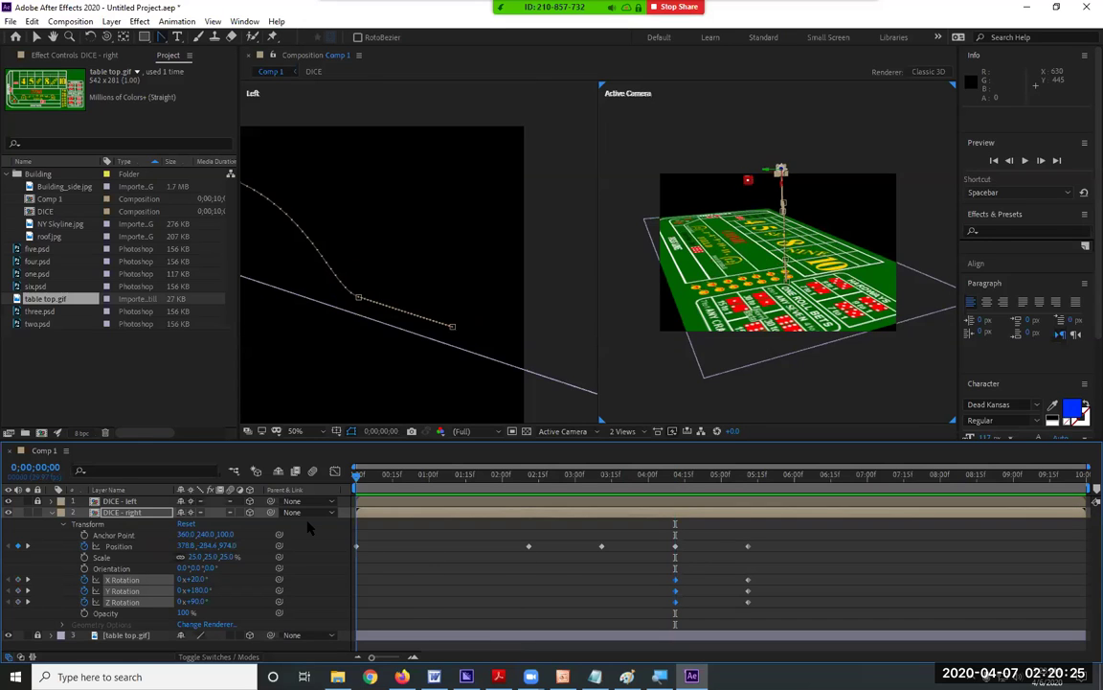
click(277, 591)
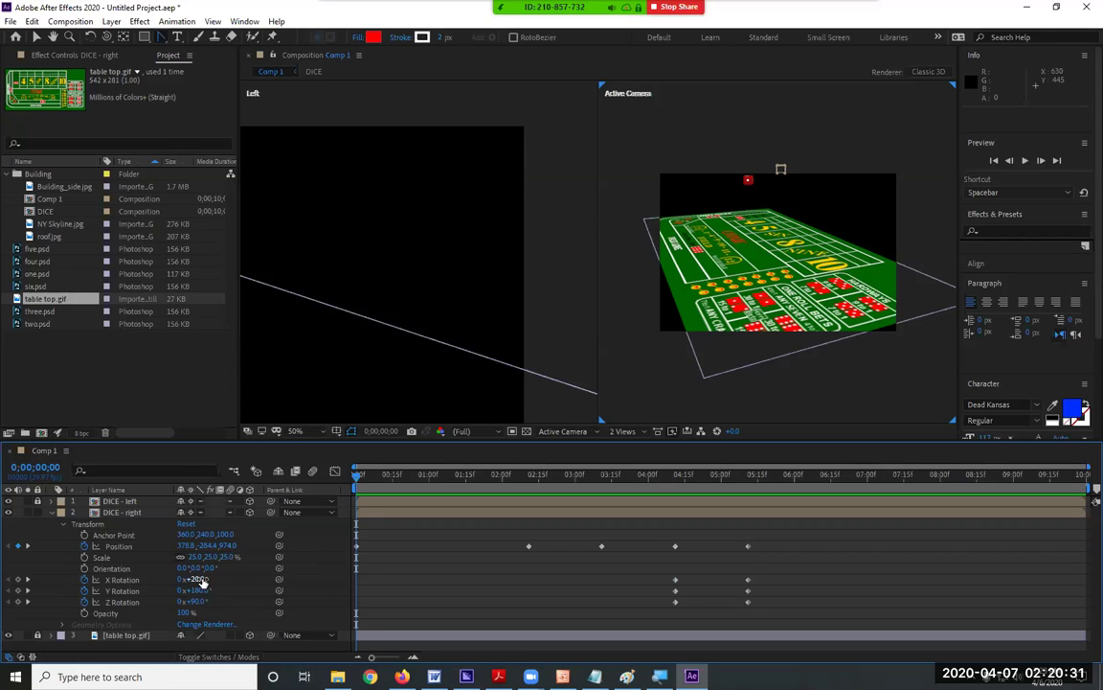
click(17, 580)
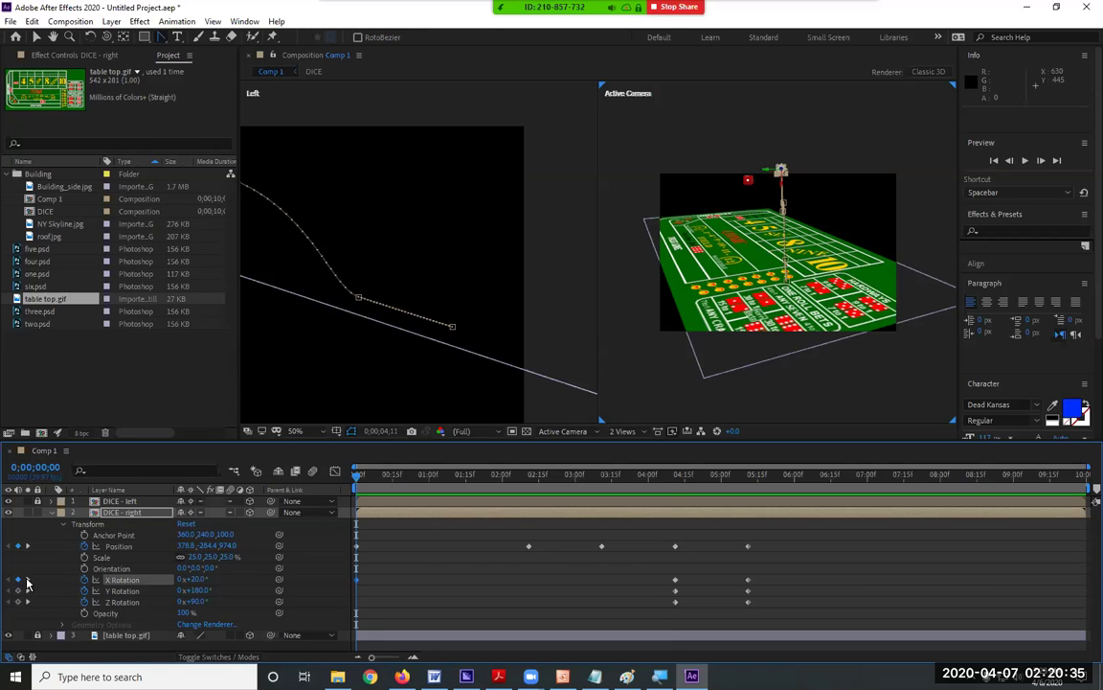
click(26, 580)
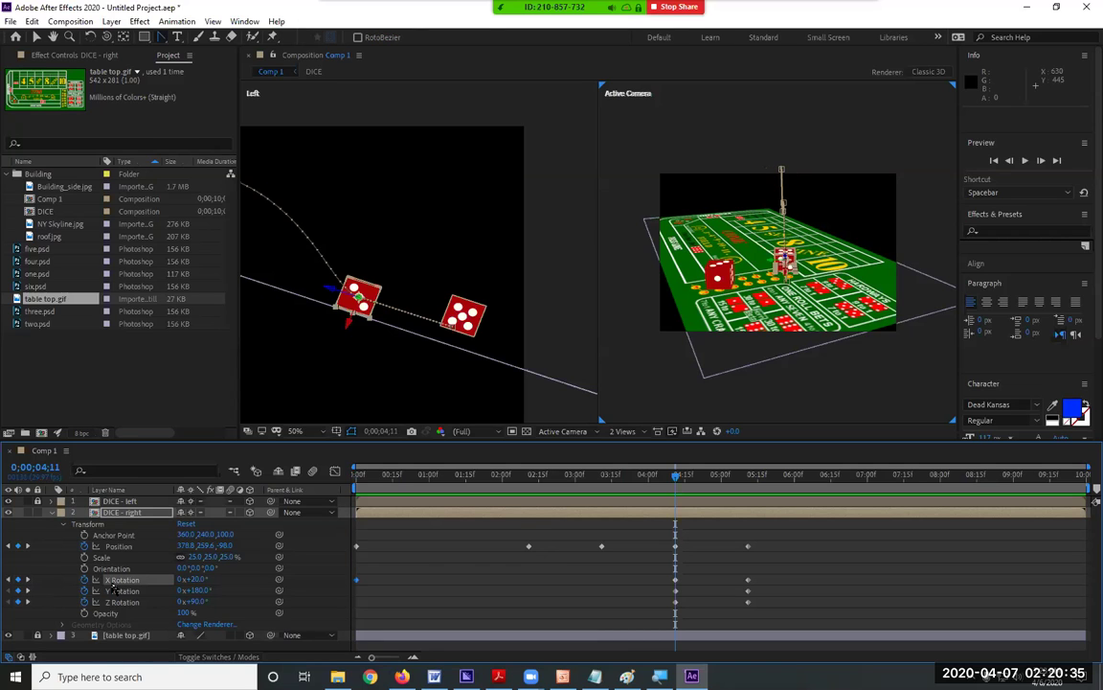
click(189, 580)
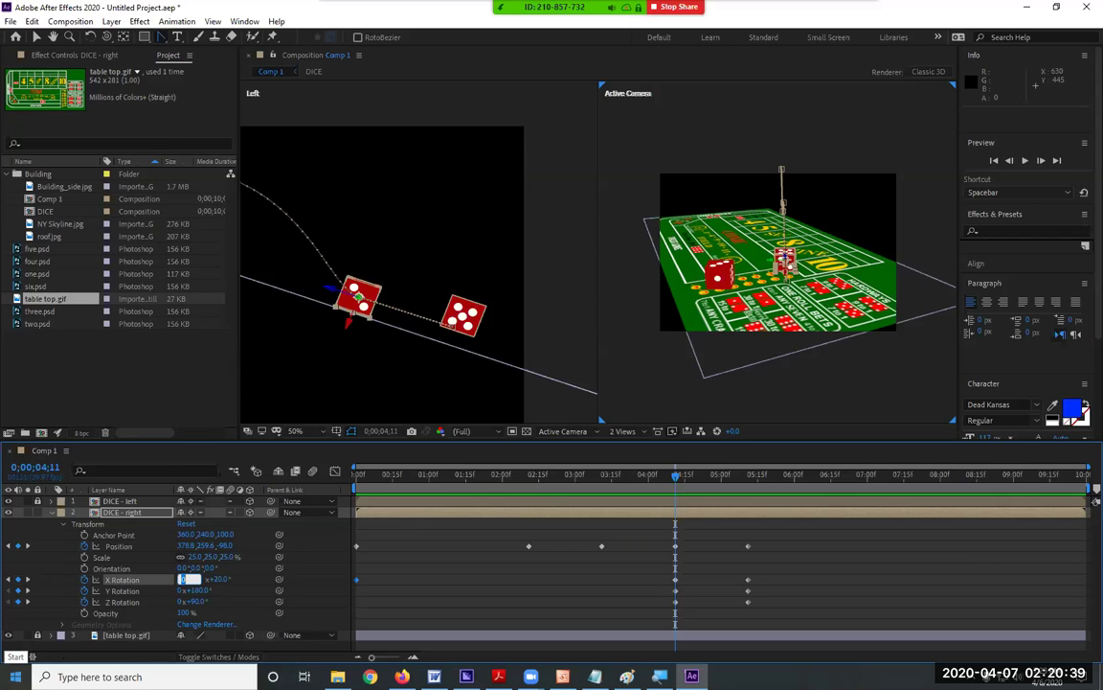
text(4)
key(Return)
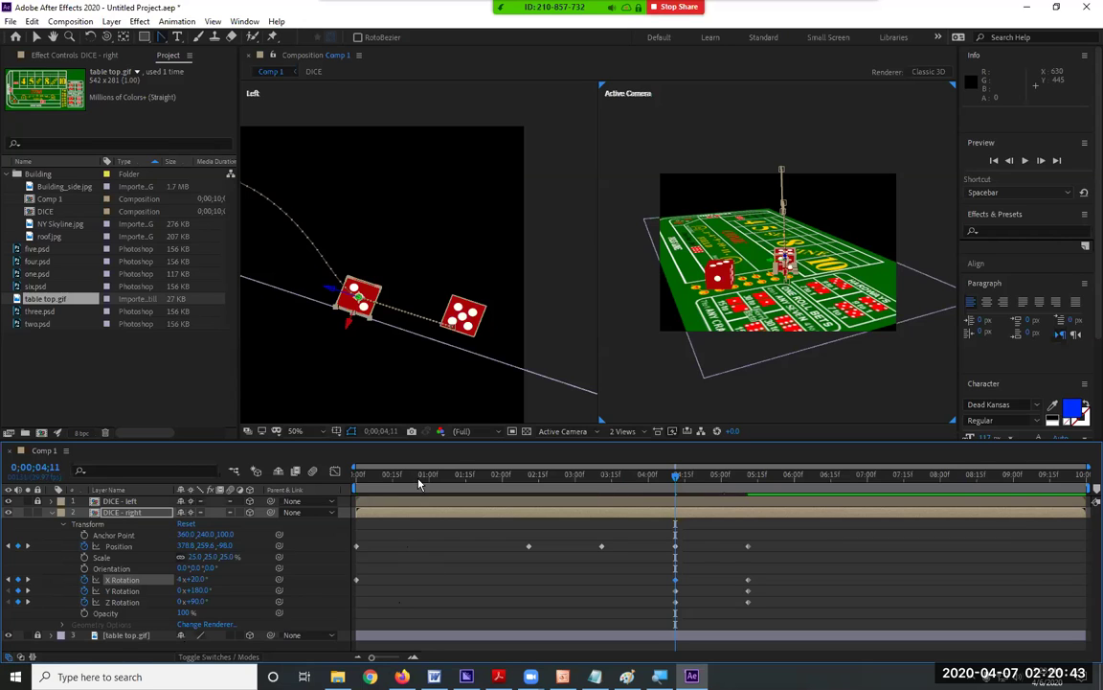
key(Home)
key(space)
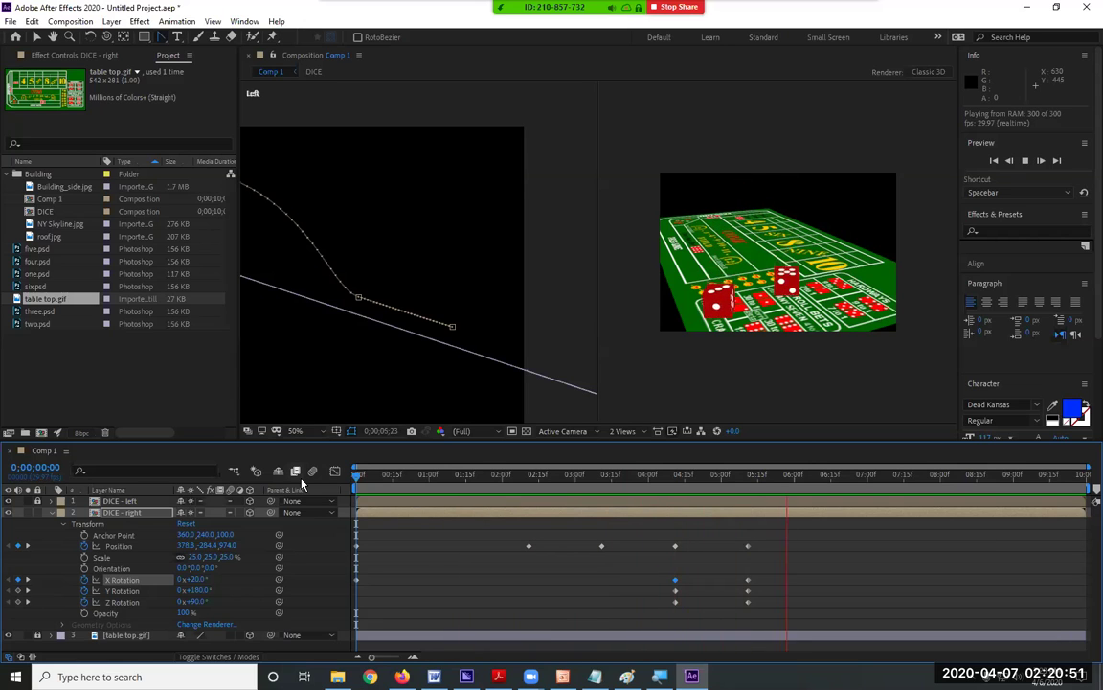
- Set DICE - right's X Rotation to 4x+20° at the 0;00;05;11 keyframe
drag(733, 476, 749, 481)
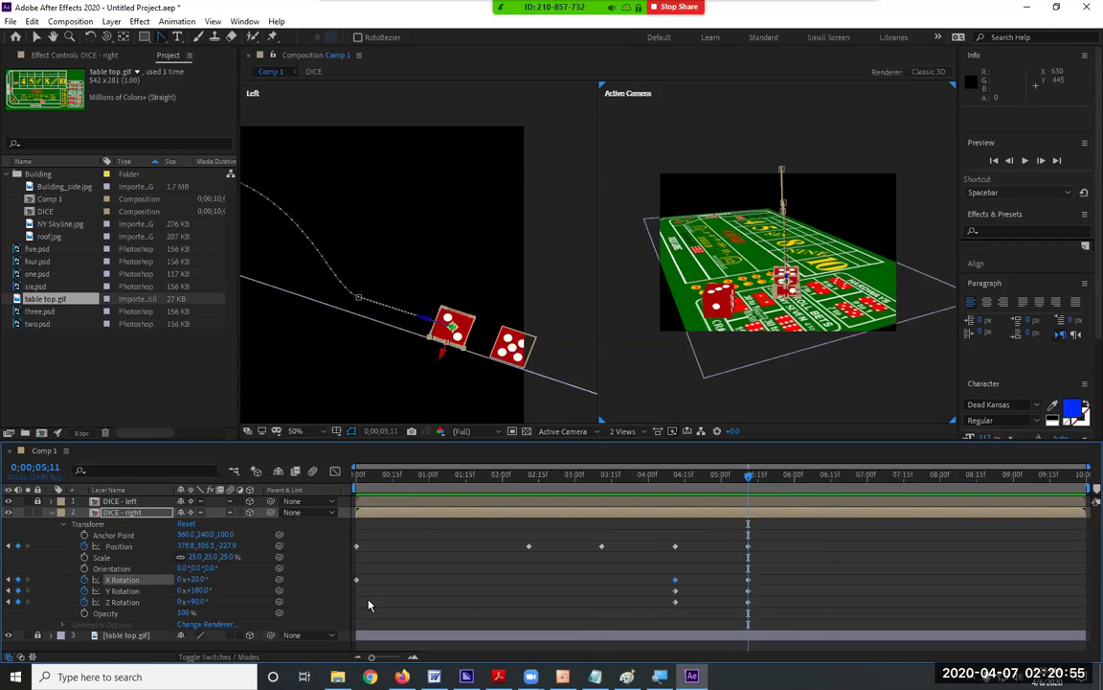
drag(661, 476, 676, 481)
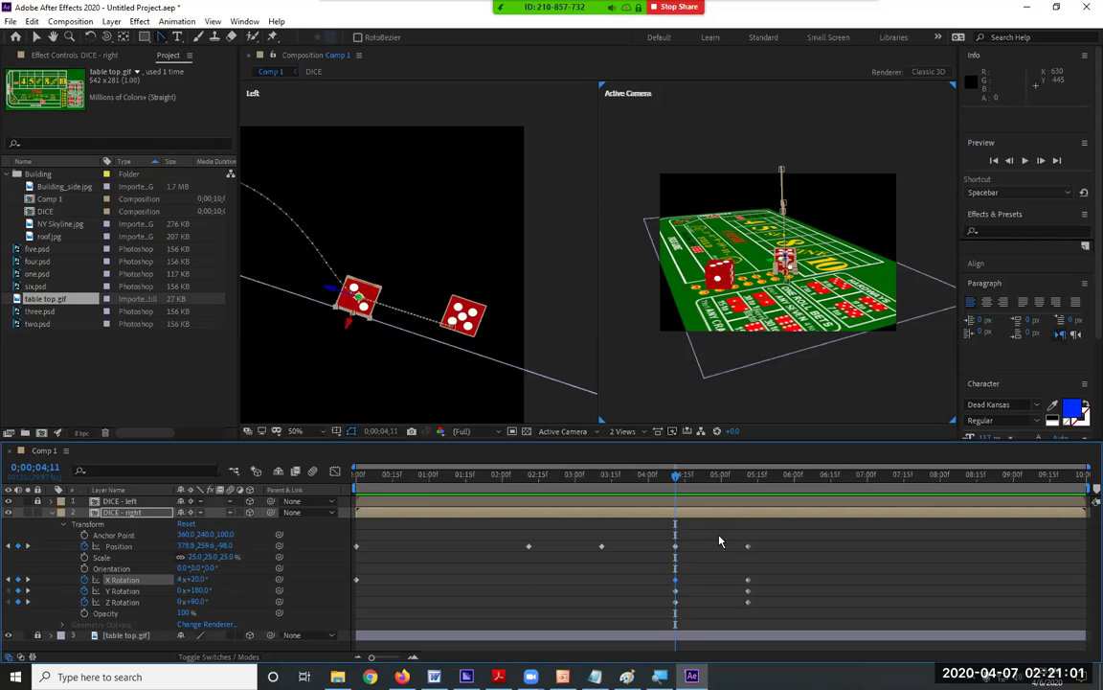
click(748, 489)
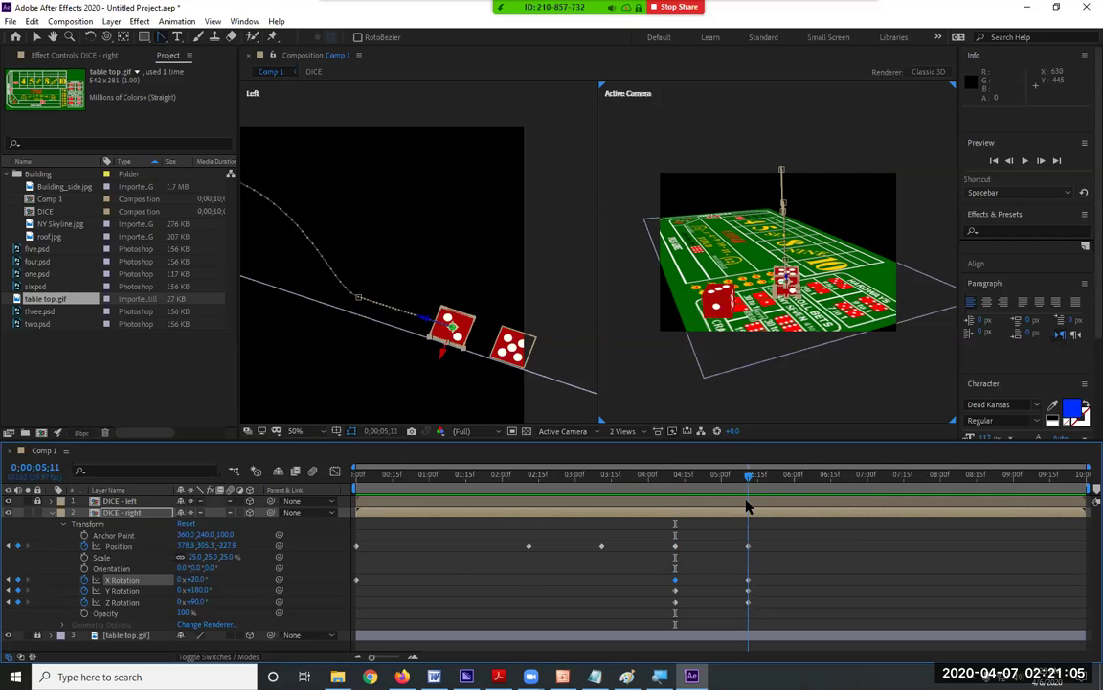
click(180, 579)
text(4)
key(Return)
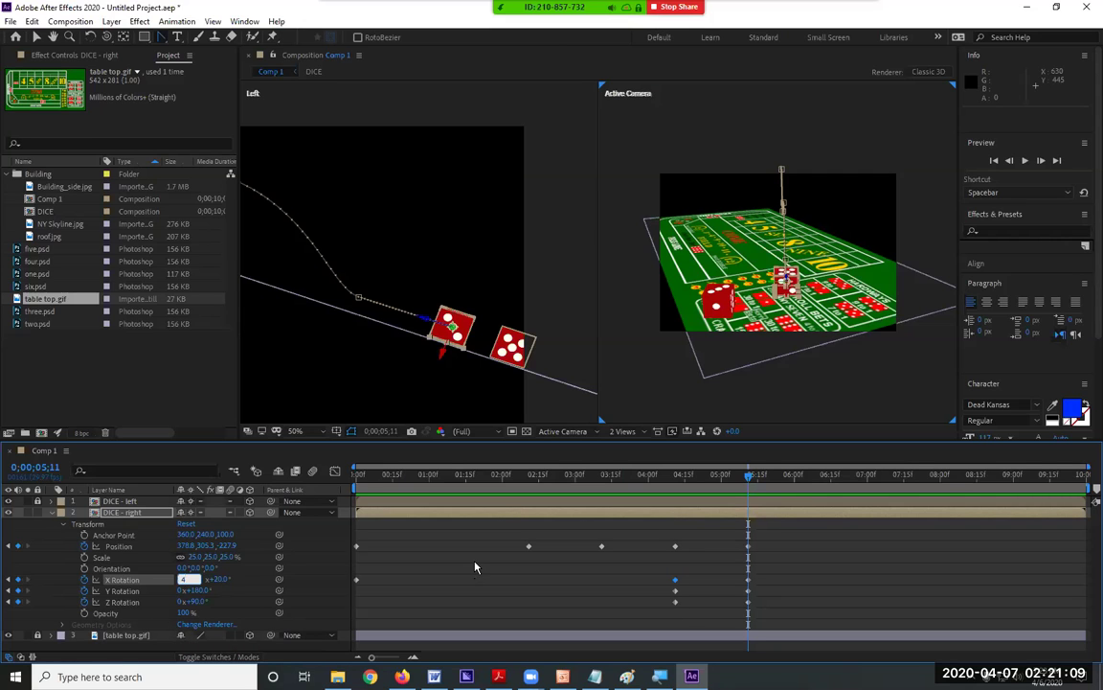
- Preview the dice animation twice from the start to check DICE - right's spin and landing
click(427, 504)
key(space)
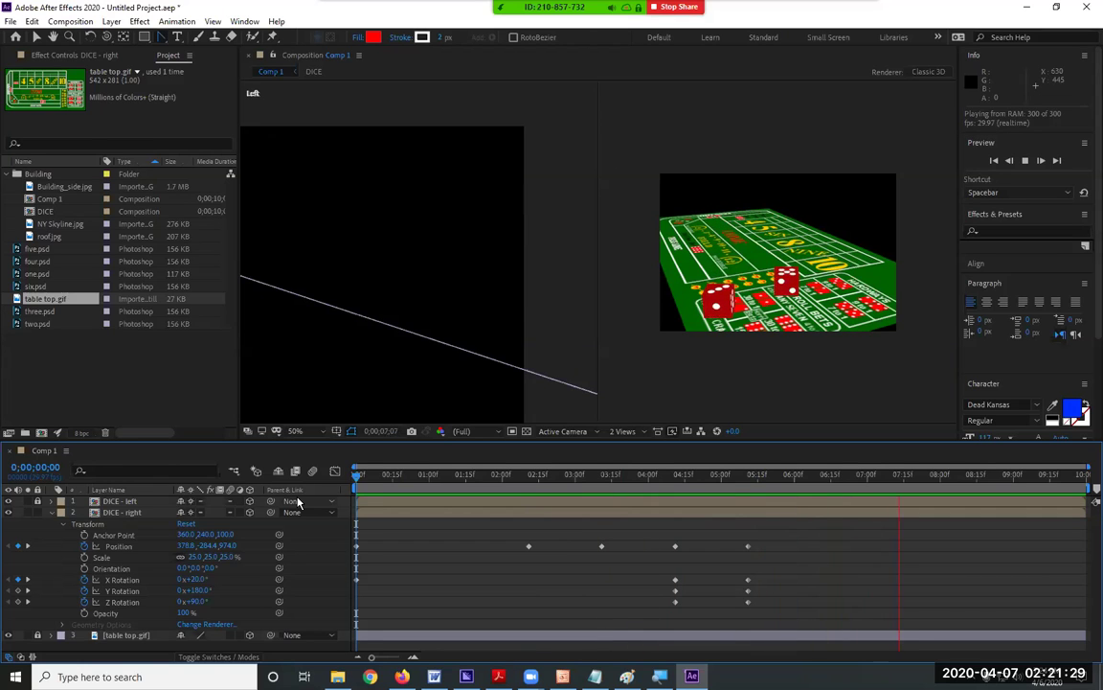
key(space)
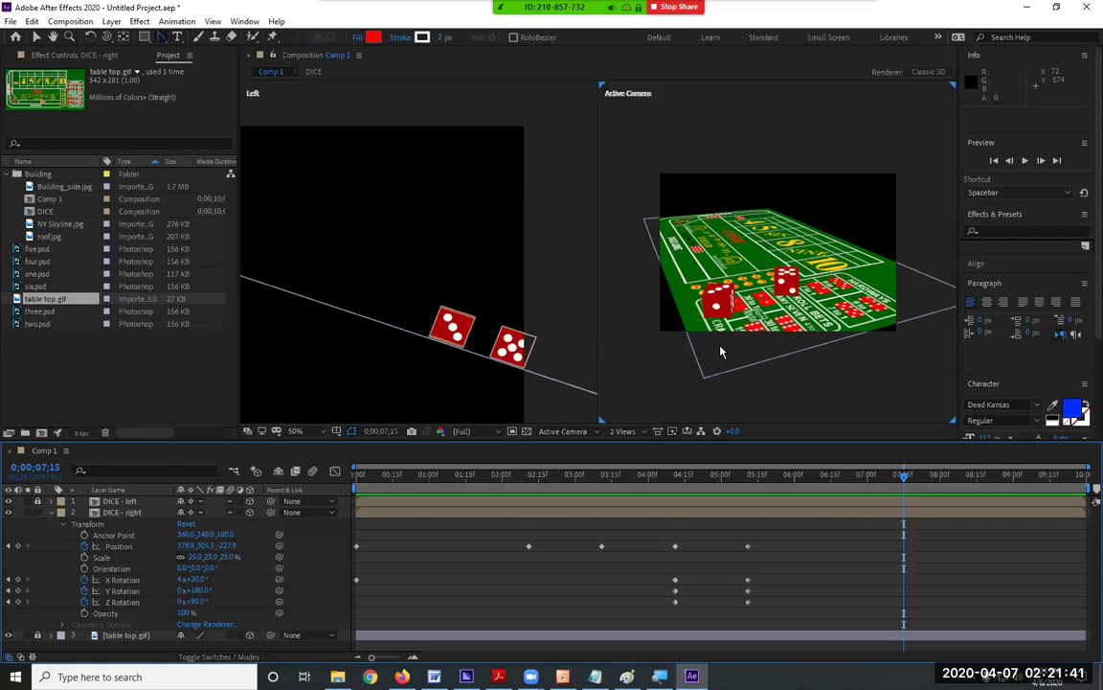
click(748, 489)
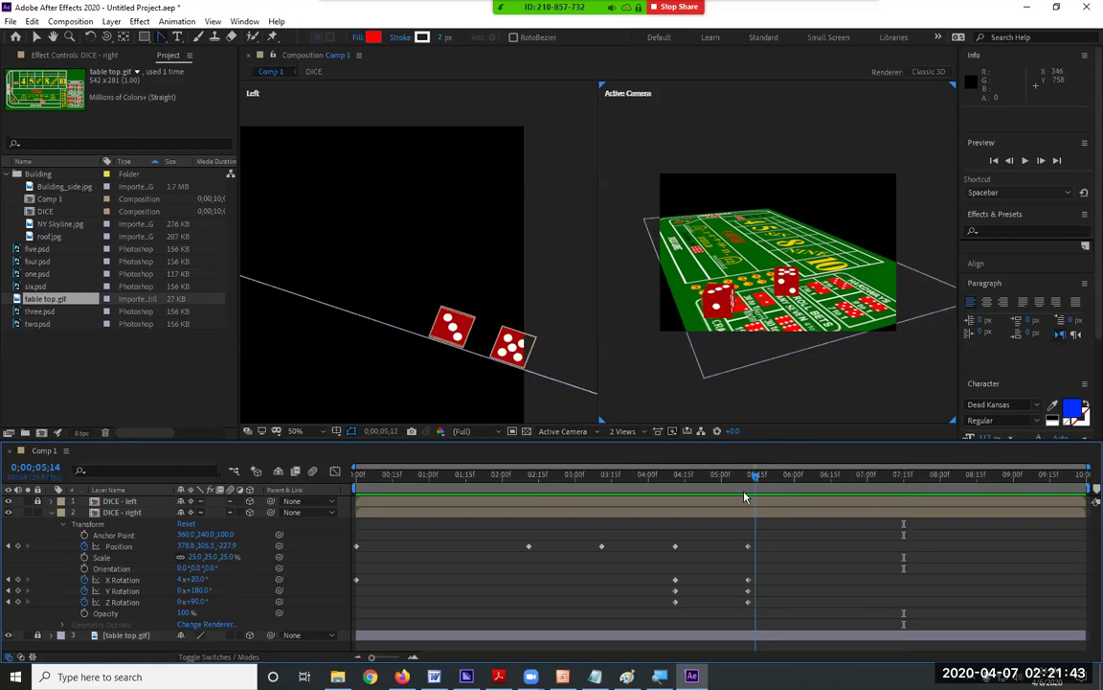
key(Home)
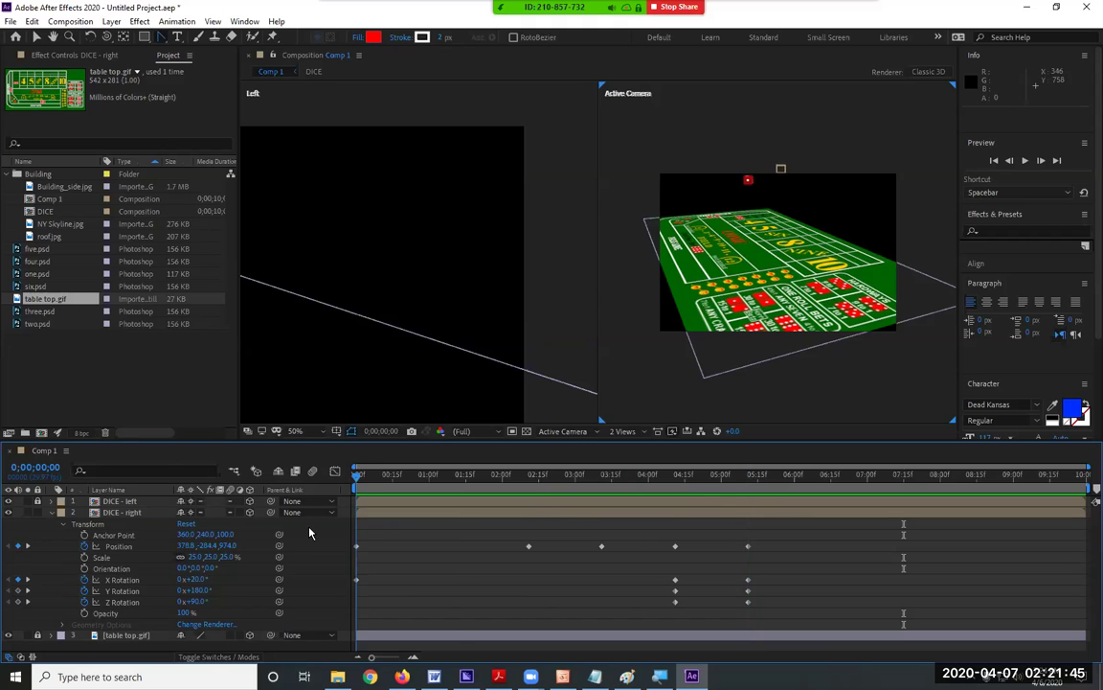
key(space)
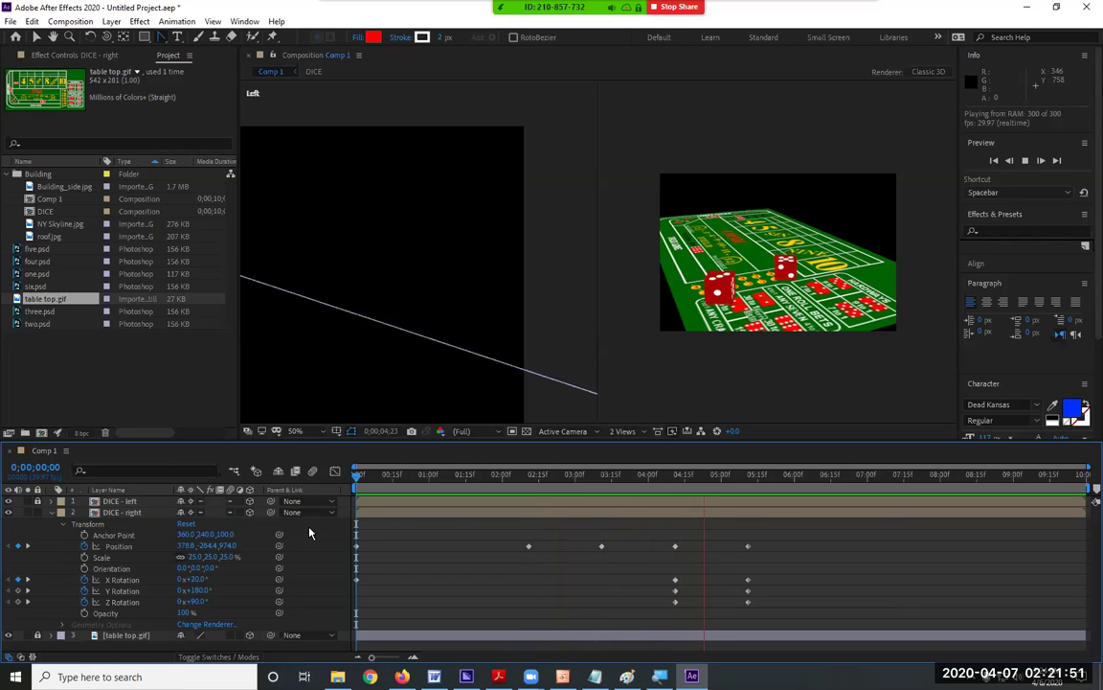
key(space)
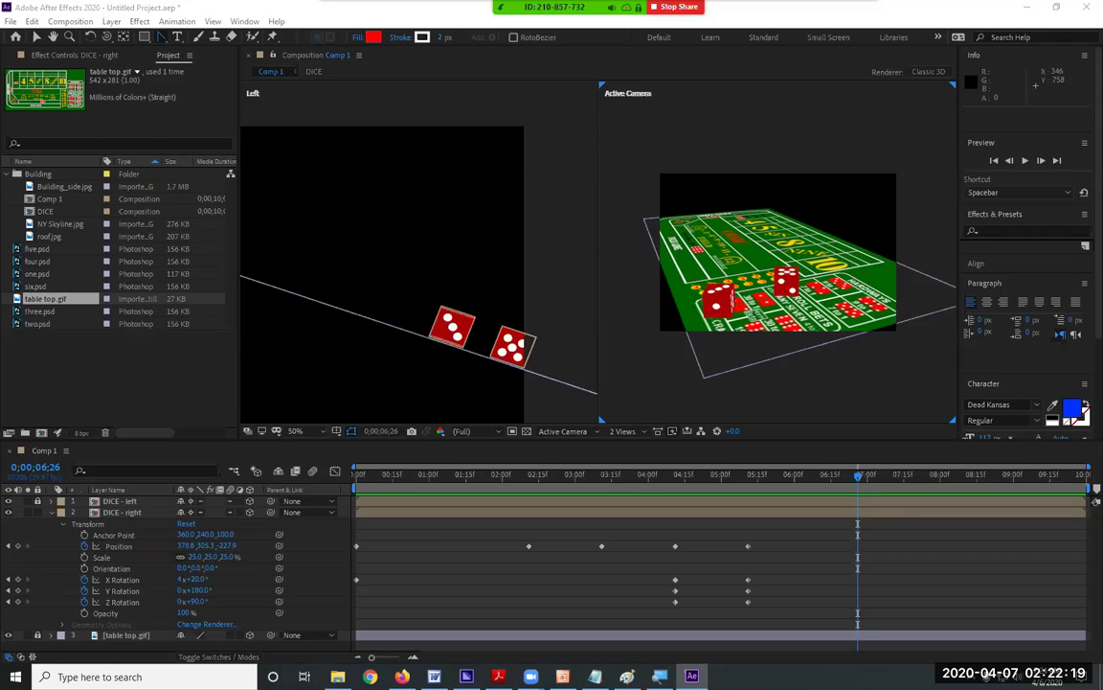
- Add a white Spot light with a 90° cone angle, 50% cone feather and cast shadows, editing its intensity
click(112, 22)
mouse_move(128, 37)
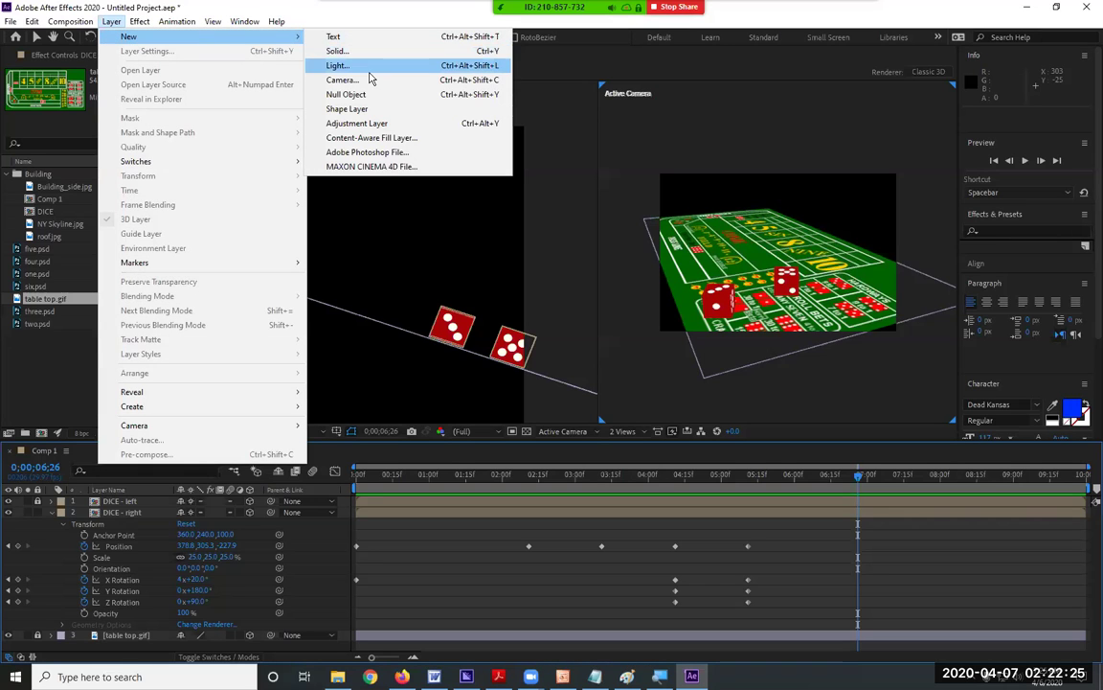
click(368, 67)
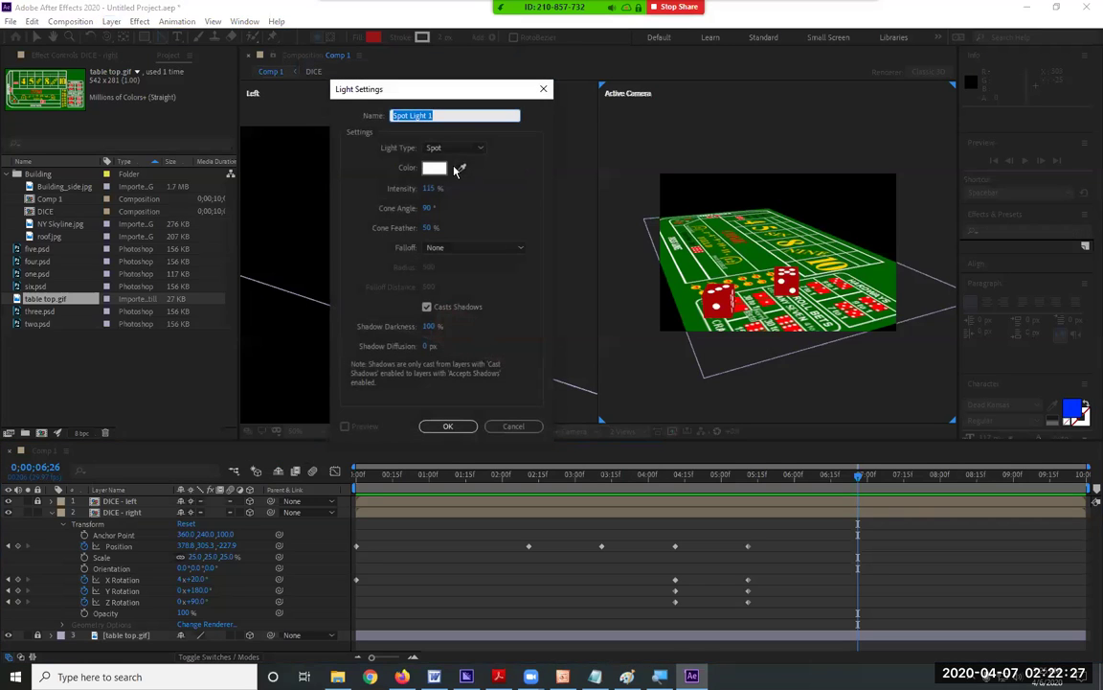
click(430, 187)
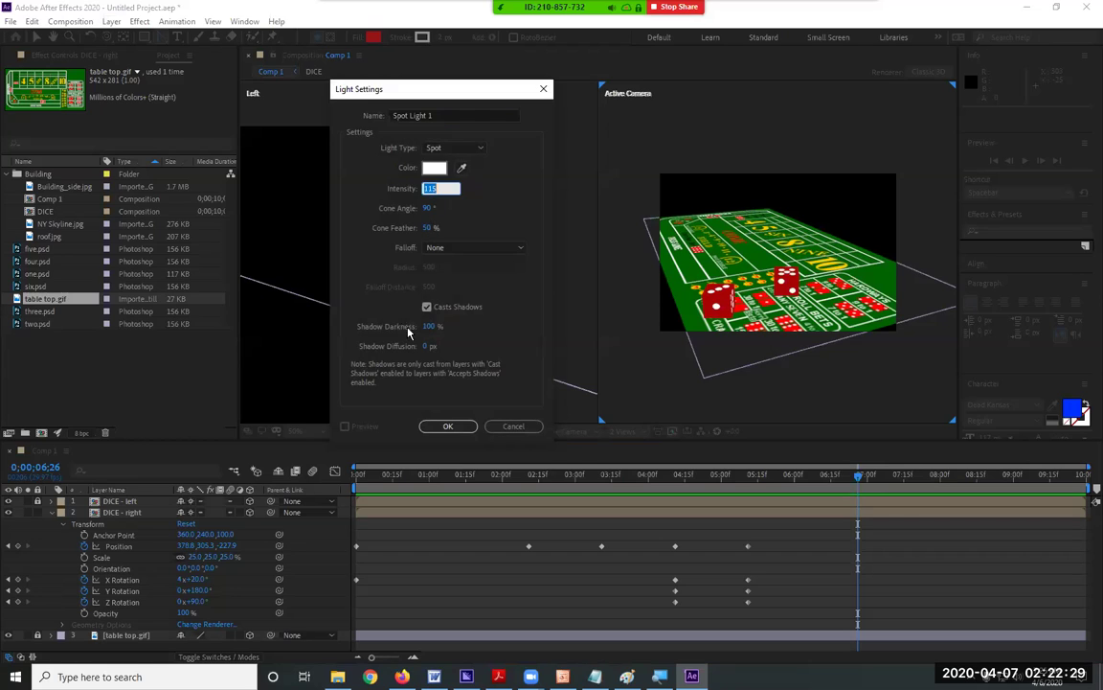
text(1)
click(449, 427)
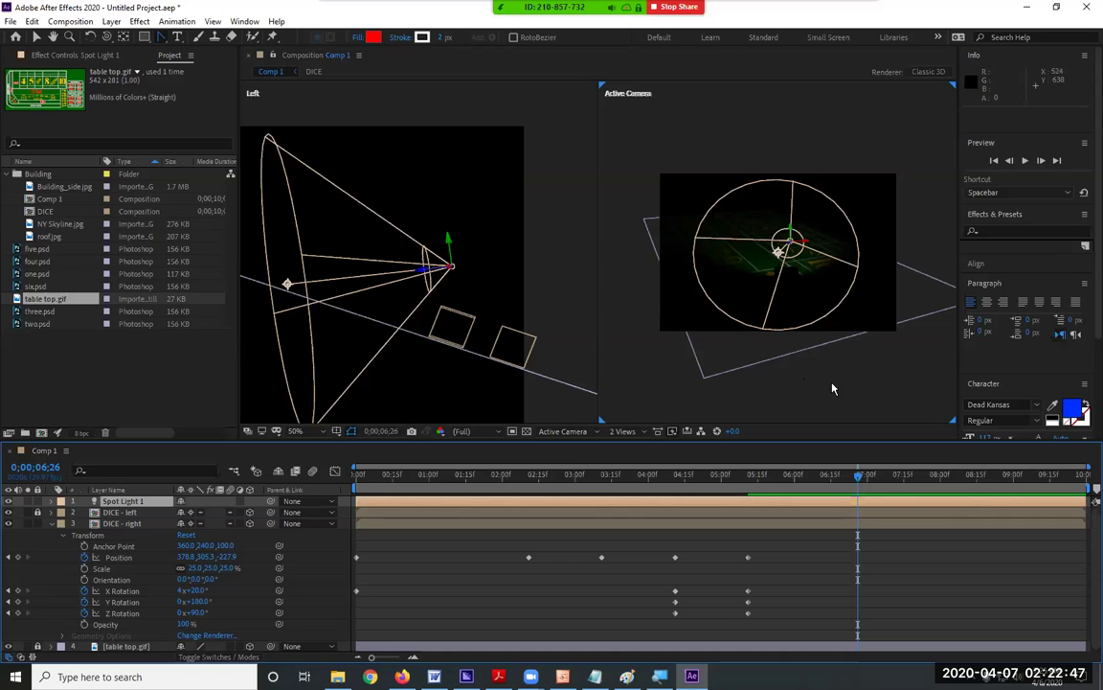
- Move Spot Light 1 to about 387, -33, -677 and its point of interest to about 360, 208, -153
click(748, 343)
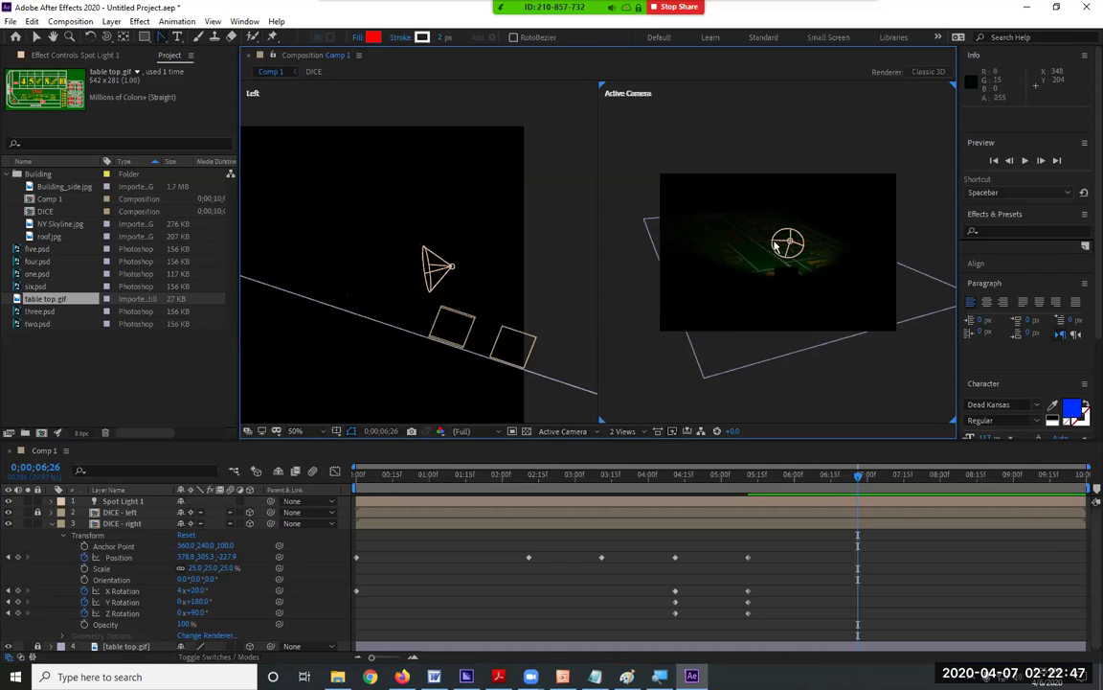
click(450, 269)
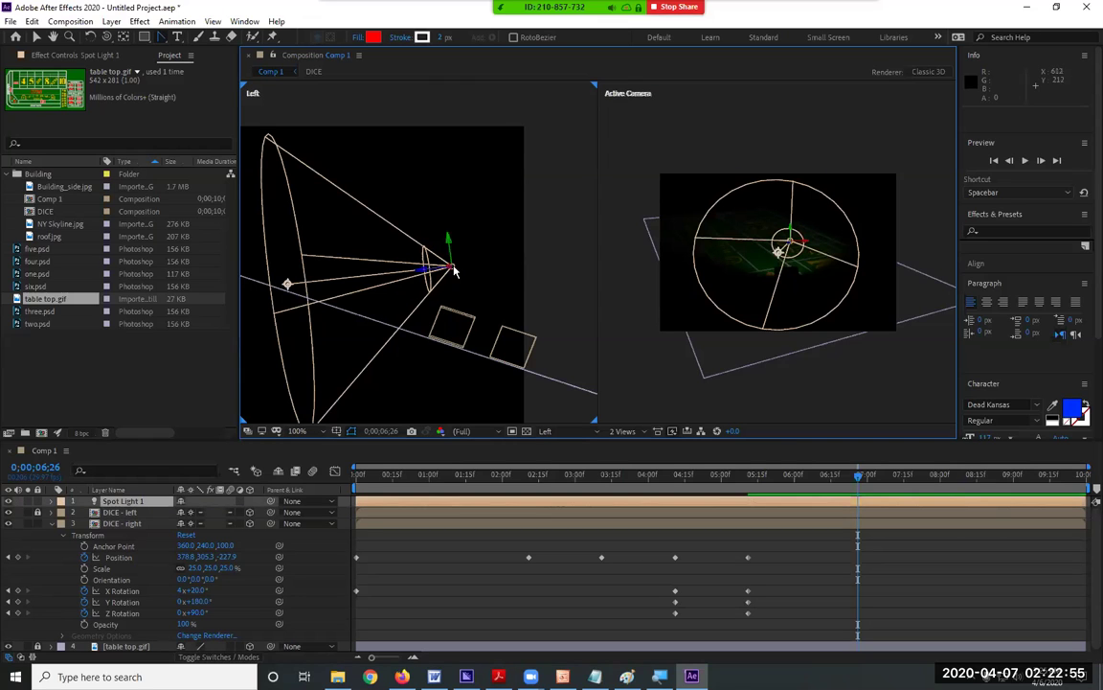
drag(455, 268, 692, 253)
drag(784, 247, 592, 261)
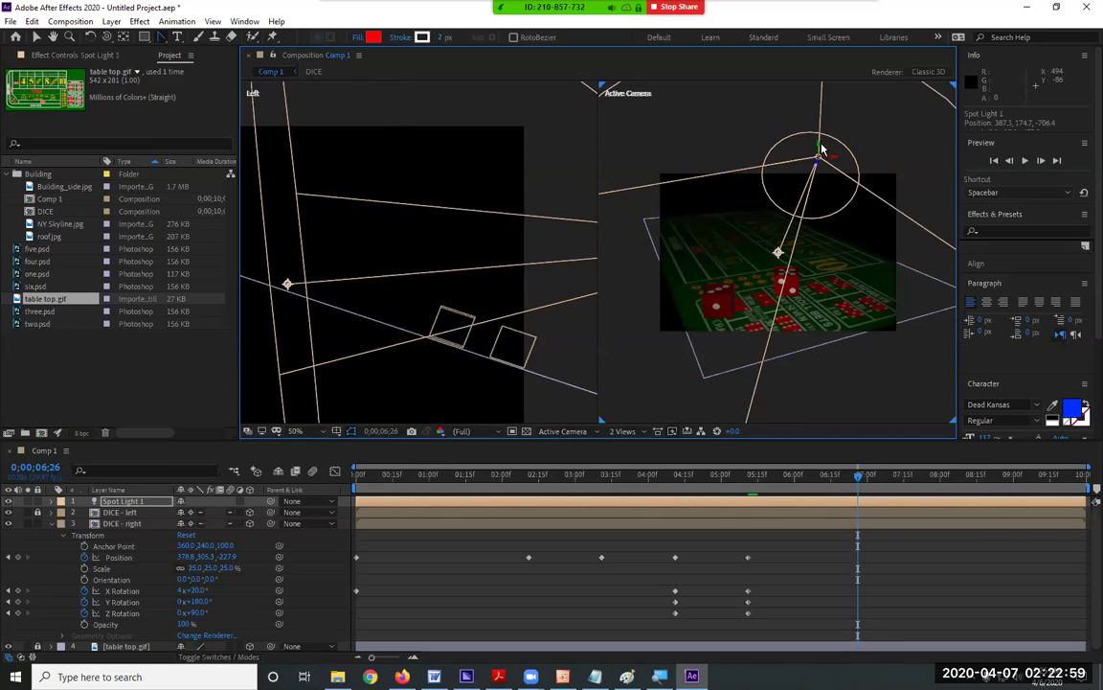
scroll(546, 259, down, 3)
scroll(517, 257, down, 2)
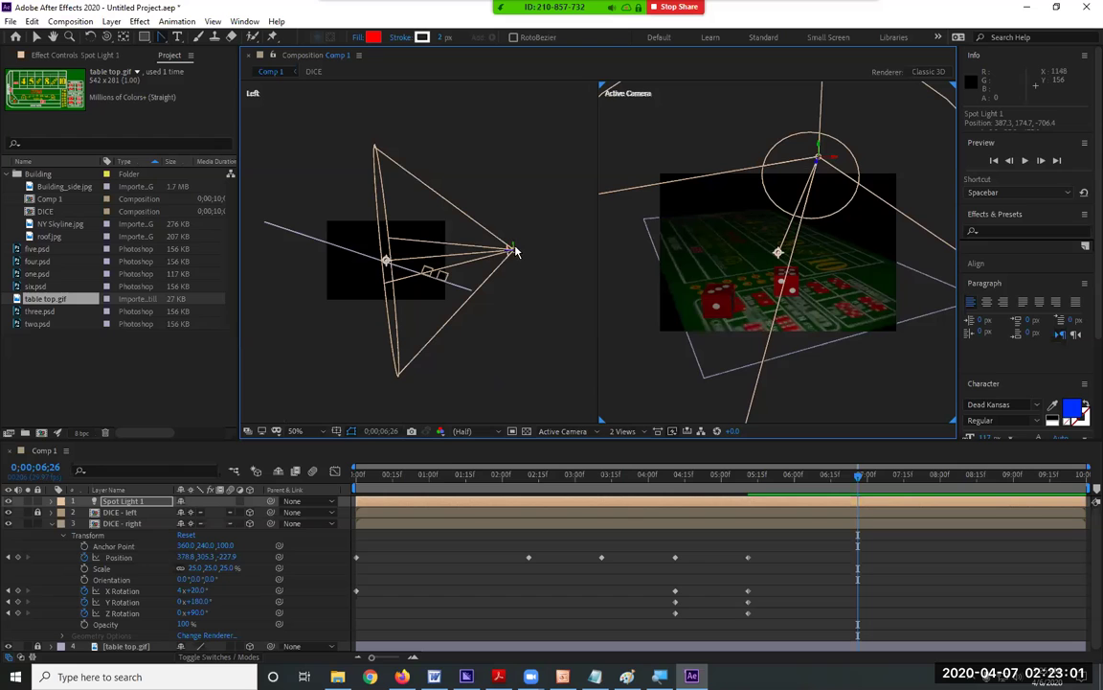
drag(513, 249, 506, 216)
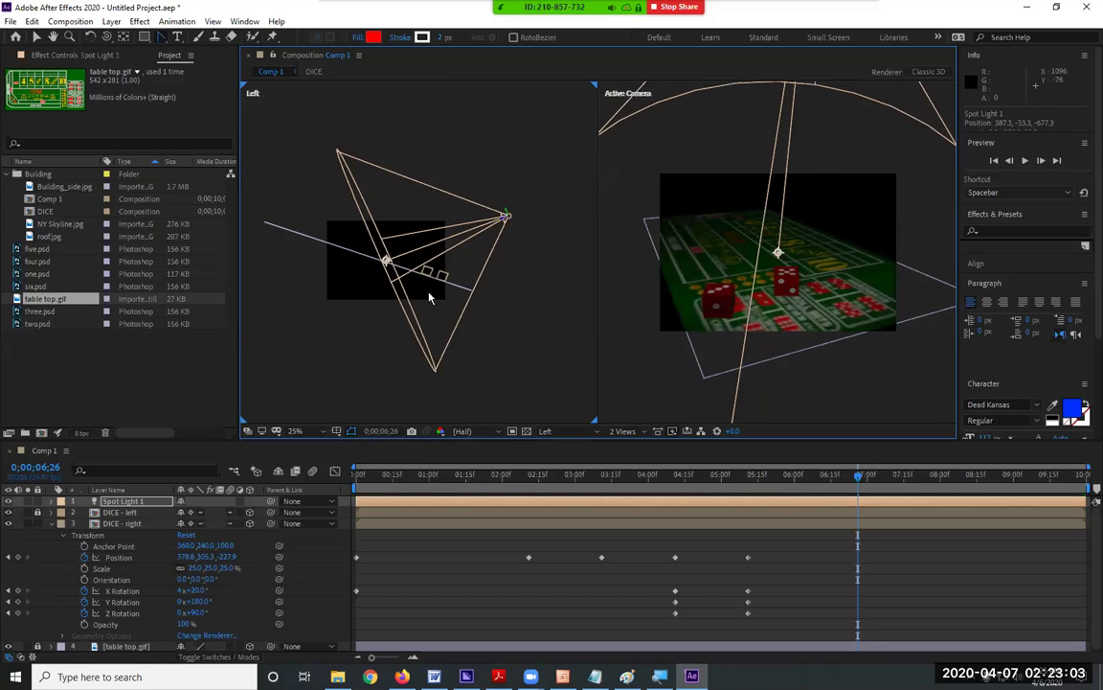
drag(387, 262, 414, 253)
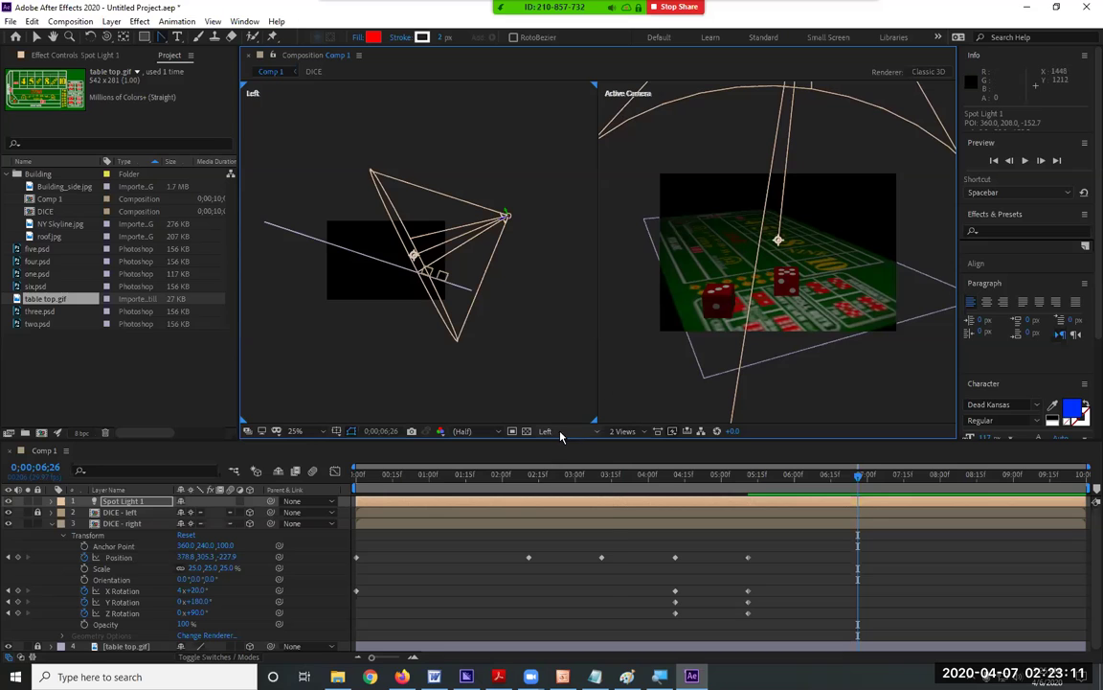
- Inspect the spot light and table from Custom View 1, and return that viewport to the Left view
click(560, 433)
click(565, 552)
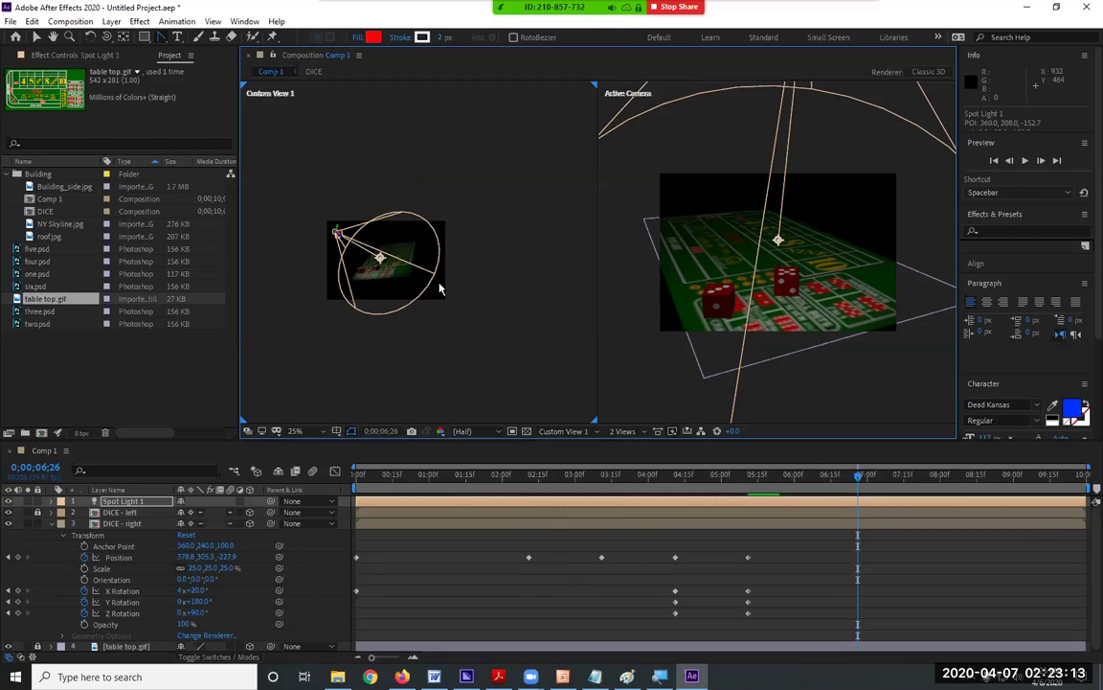
click(623, 431)
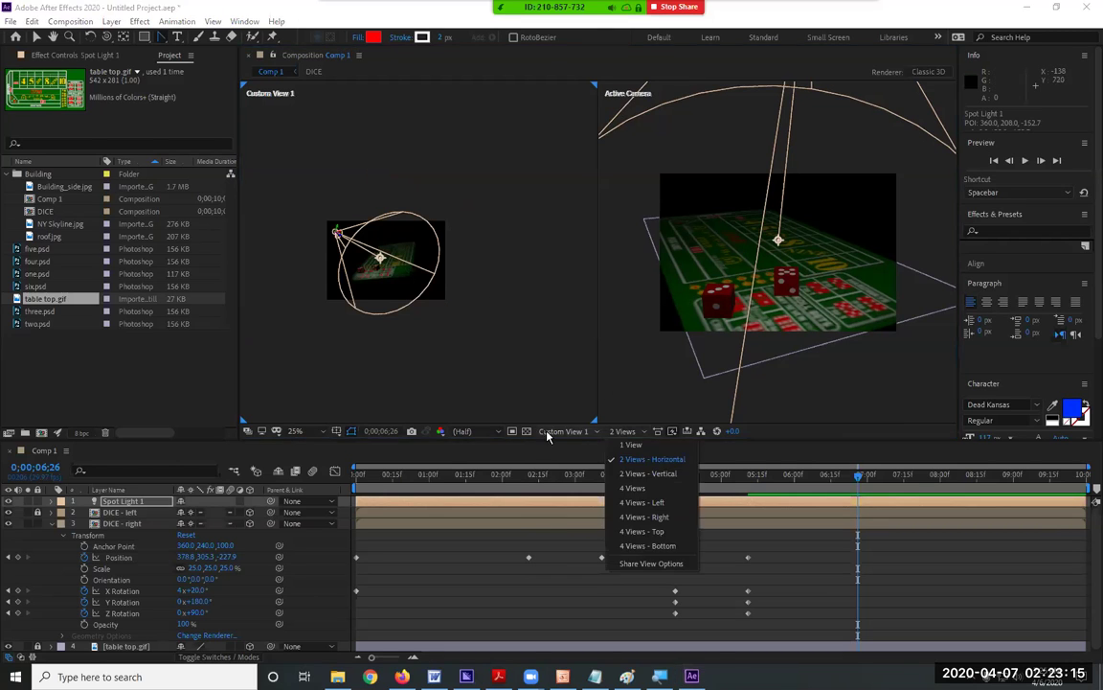
click(542, 433)
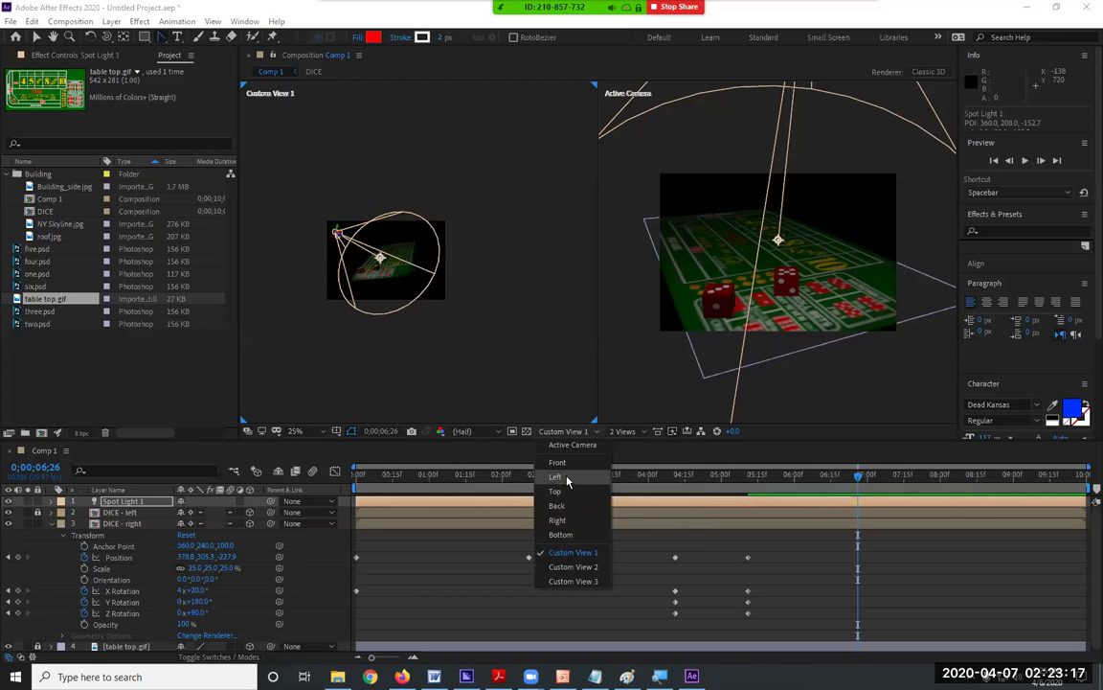
click(555, 476)
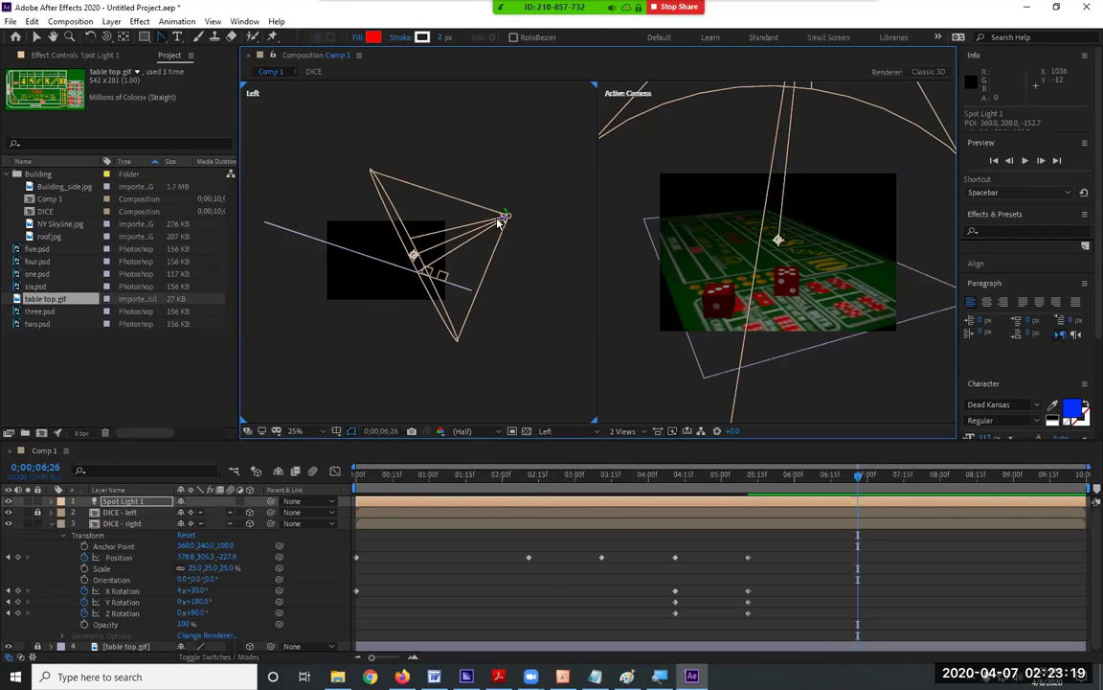
- Scrub the timeline between about 0;00;03;13 and 0;00;04;17 to check the lit dice for shadows on the table
drag(797, 492, 685, 488)
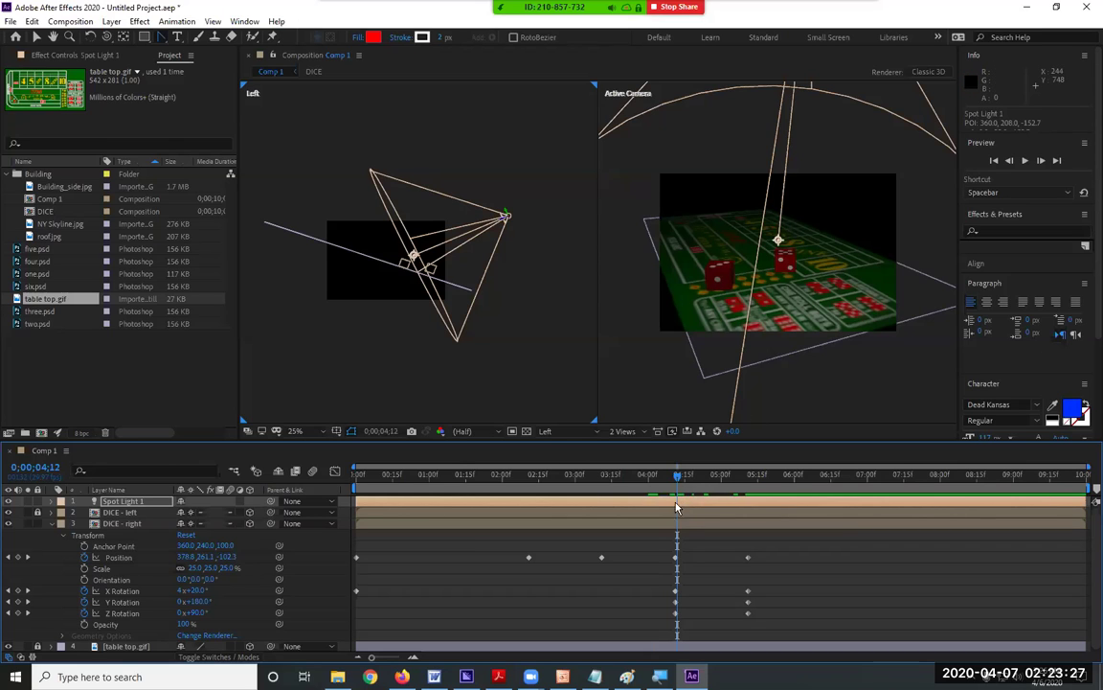
click(607, 475)
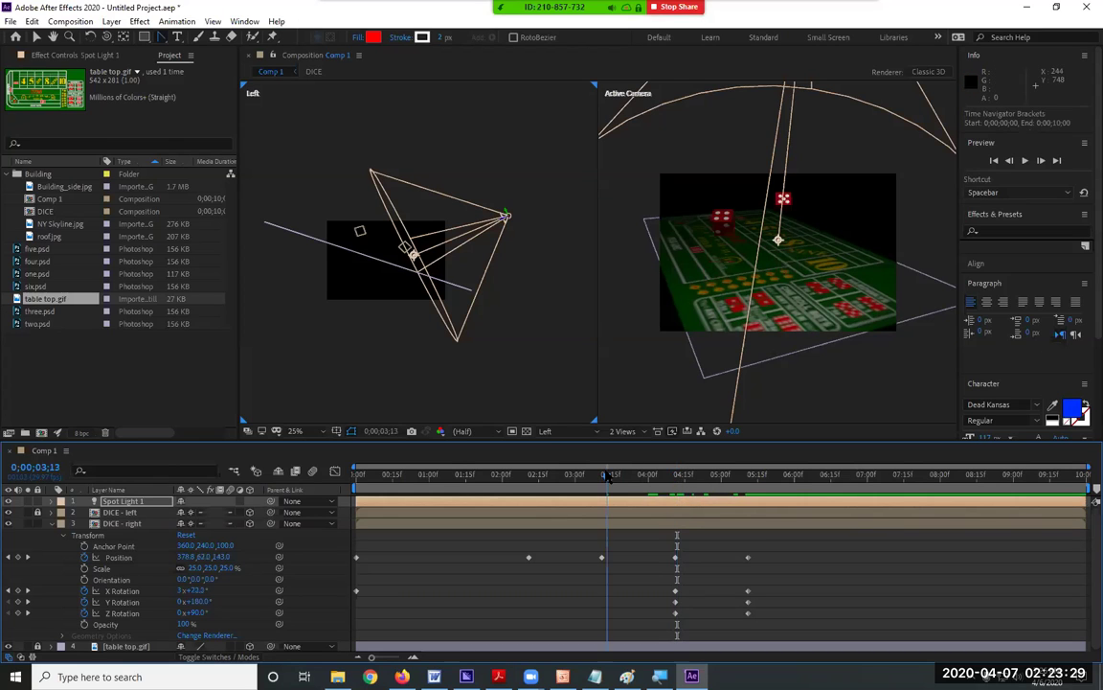
drag(609, 475, 691, 486)
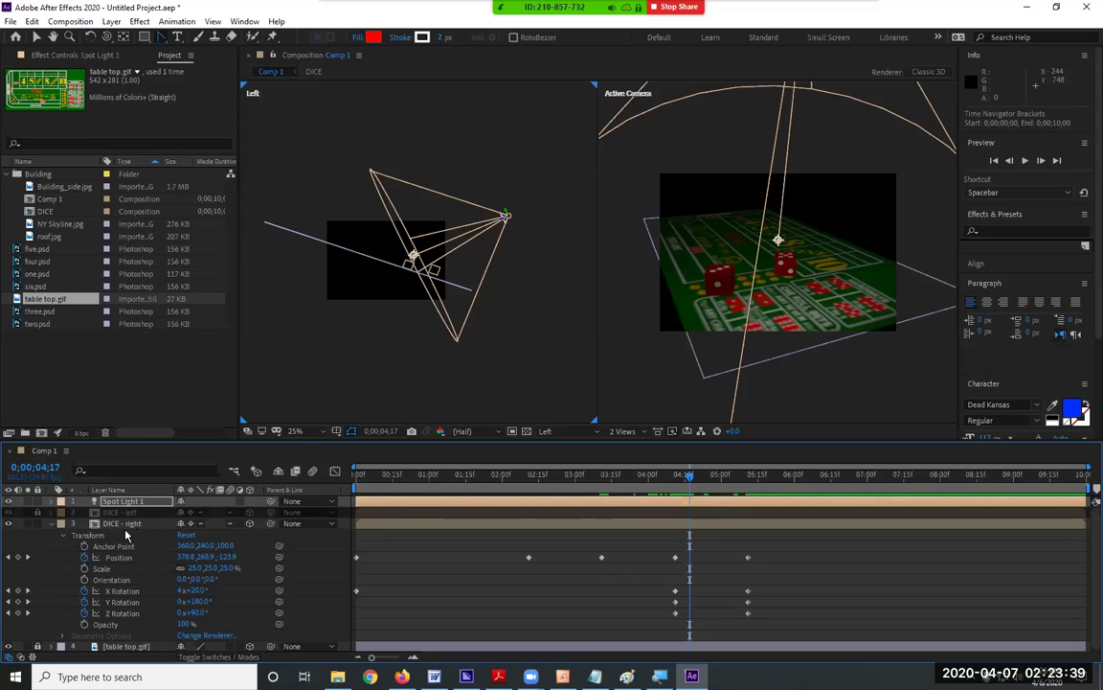
- Unlock the DICE - left layer and collapse the properties of DICE - right
key(ctrl+shift+a)
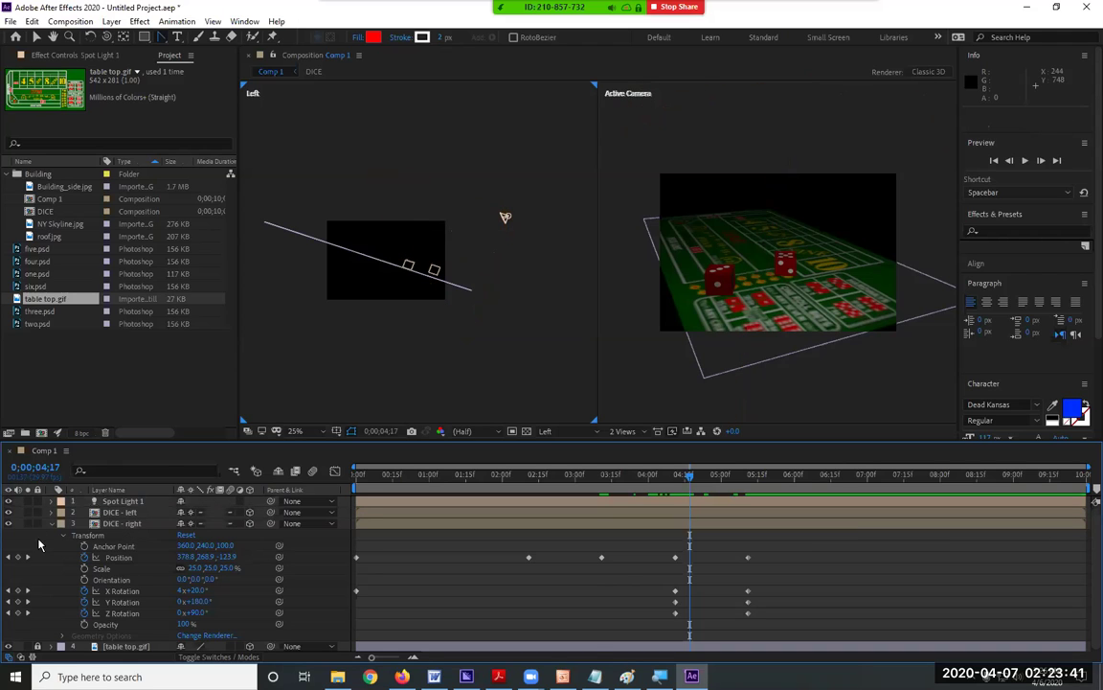
click(51, 523)
click(110, 524)
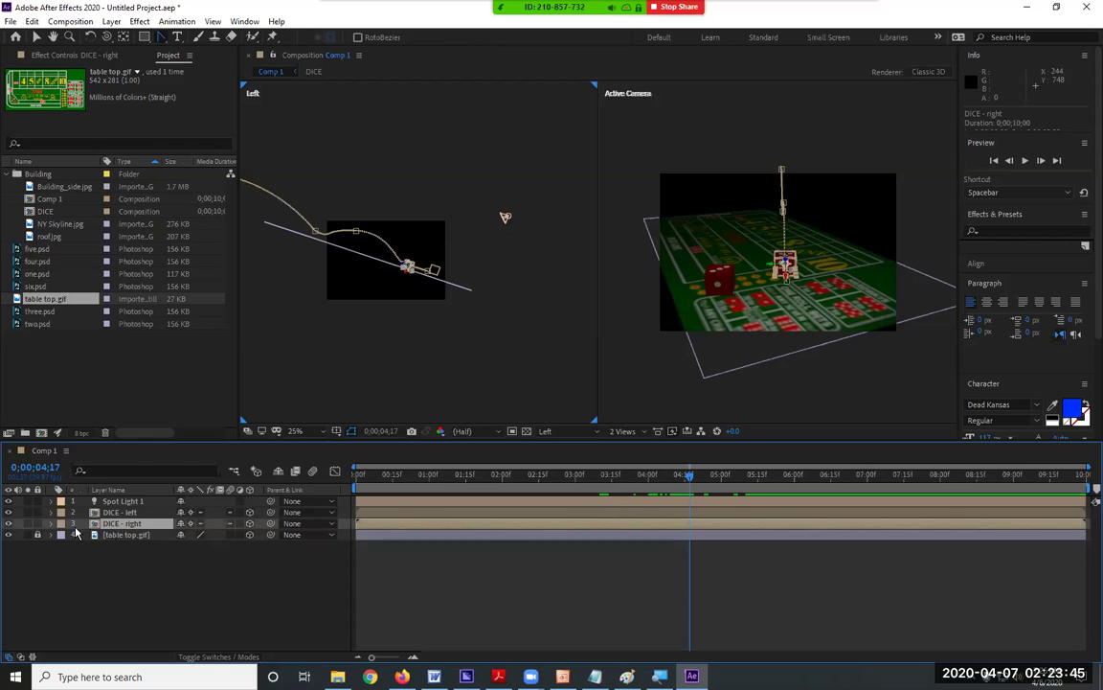
click(53, 524)
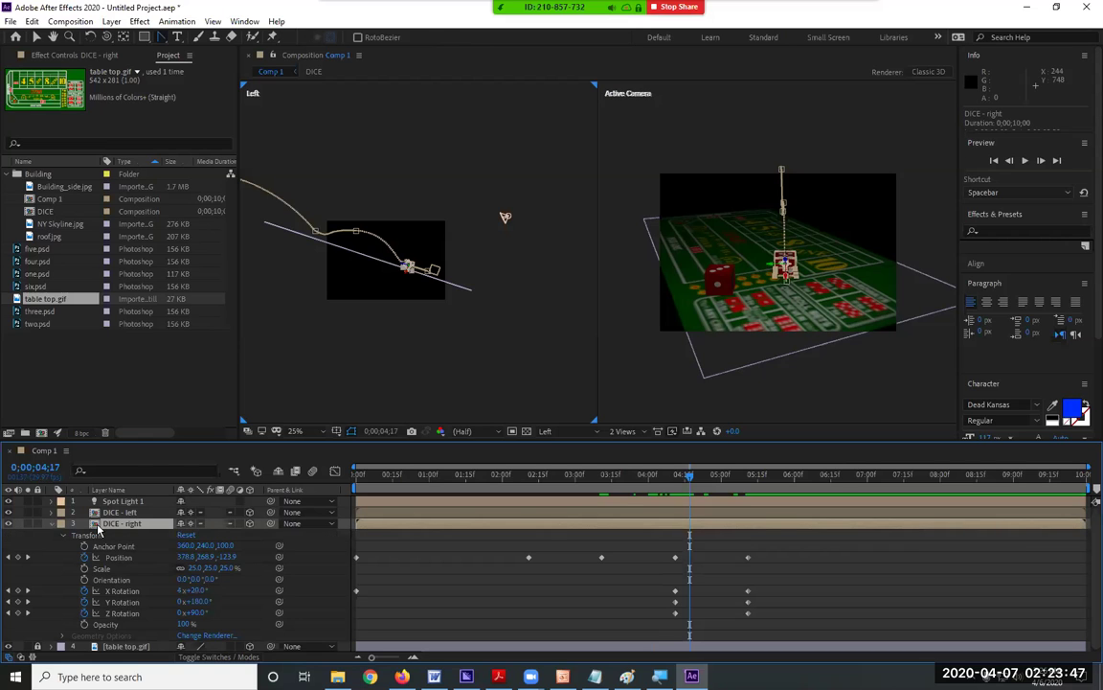
click(61, 536)
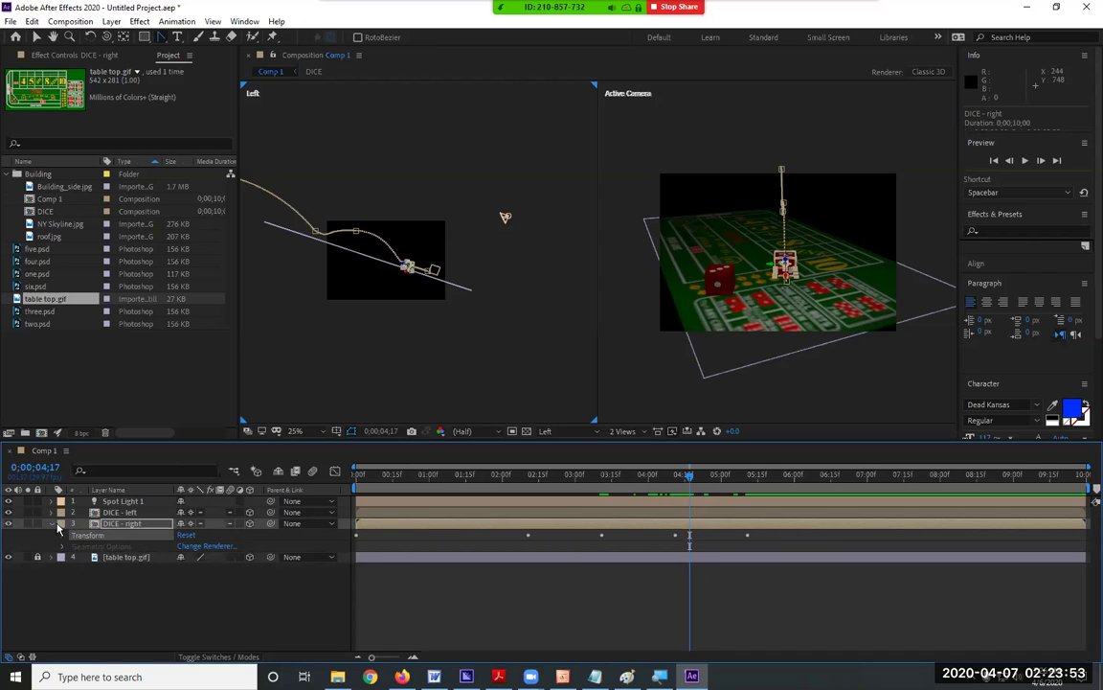
click(53, 524)
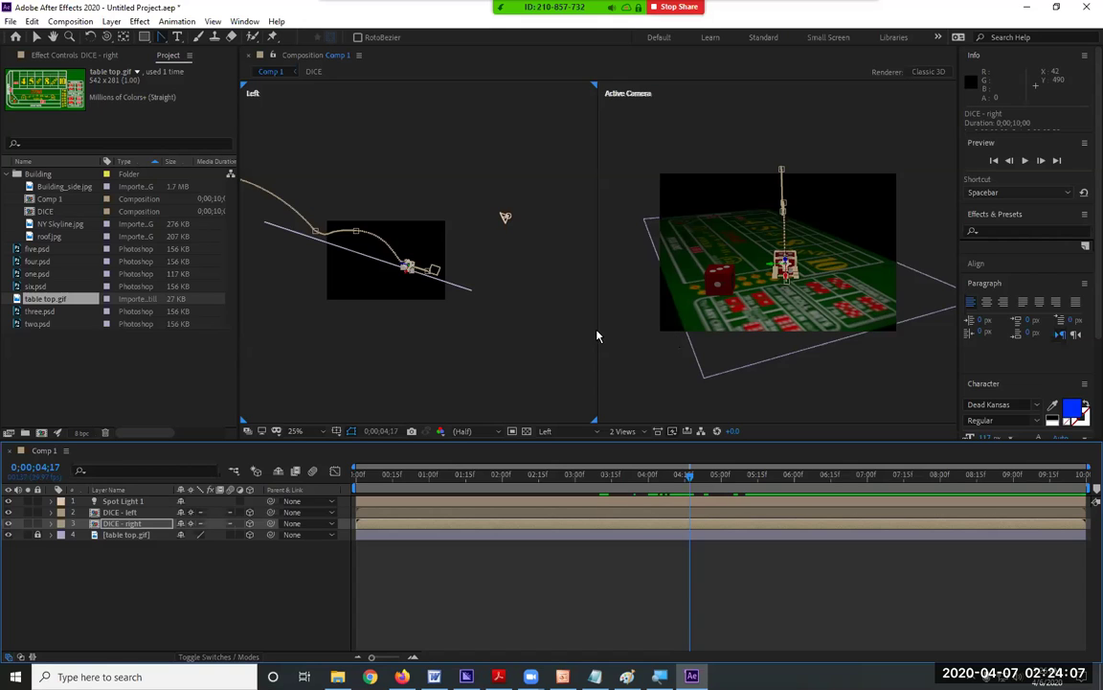
- Open the DICE composition and expand the properties of all six face layers, one.psd through six.psd
double_click(98, 512)
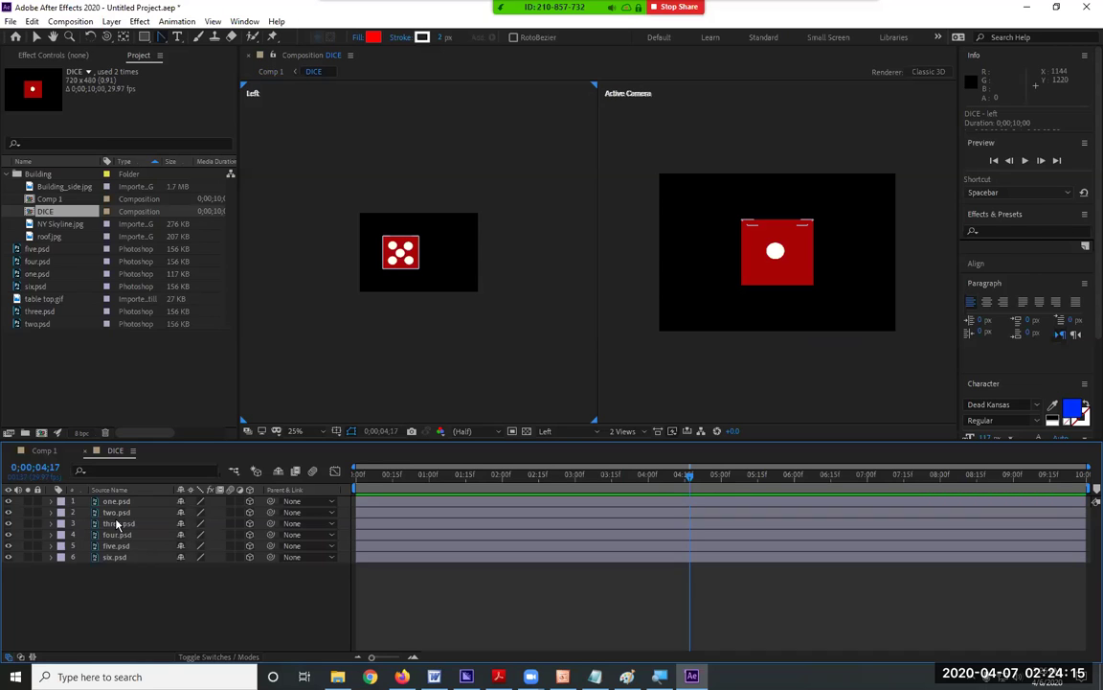
drag(154, 583, 84, 496)
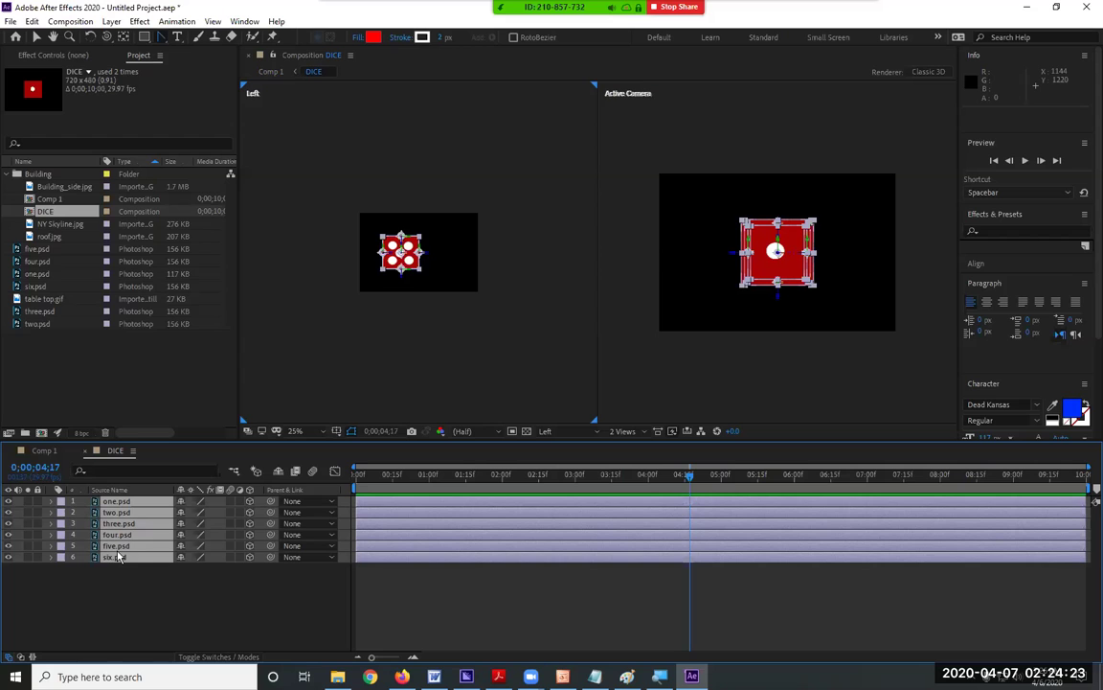
drag(134, 580, 59, 502)
click(51, 501)
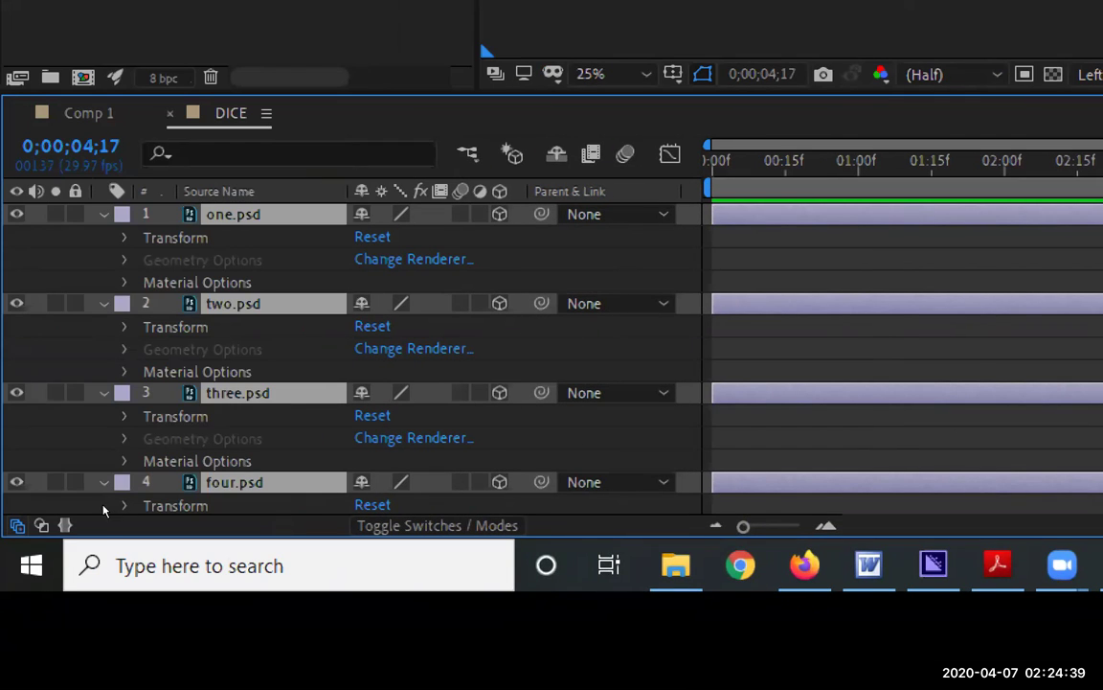
- Turn on Casts Shadows in the Material Options for all six dice face layers at once, and collapse their properties
key(ctrl+shift+a)
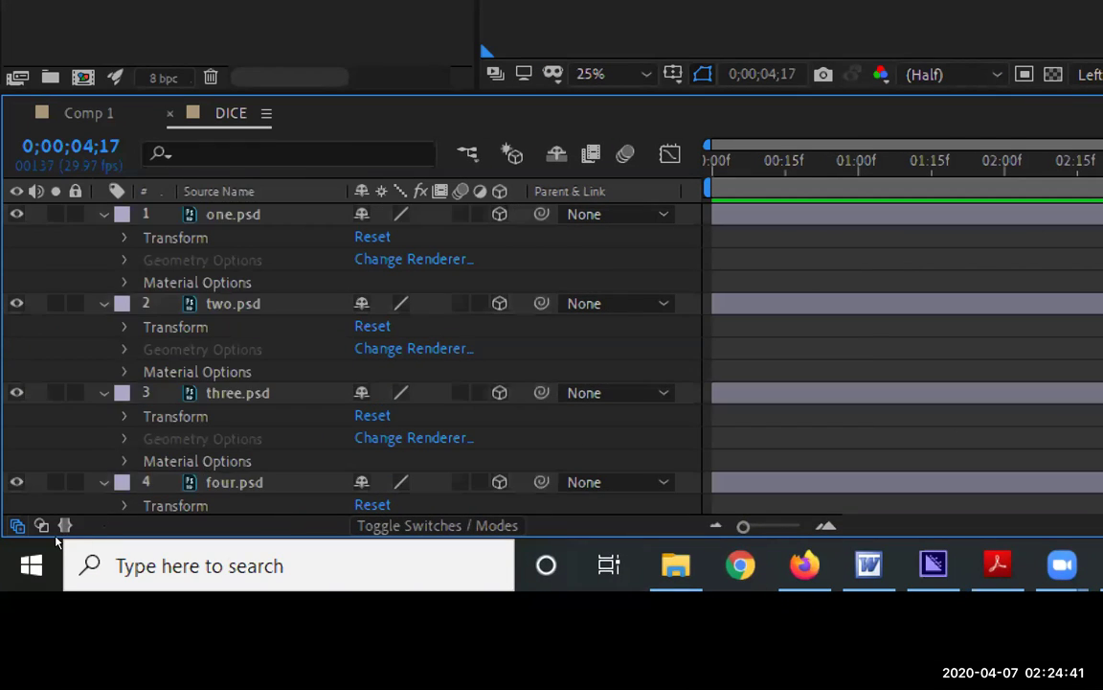
key(ctrl+Down)
key(ctrl+Down)
key(ctrl+Down)
key(ctrl+Down)
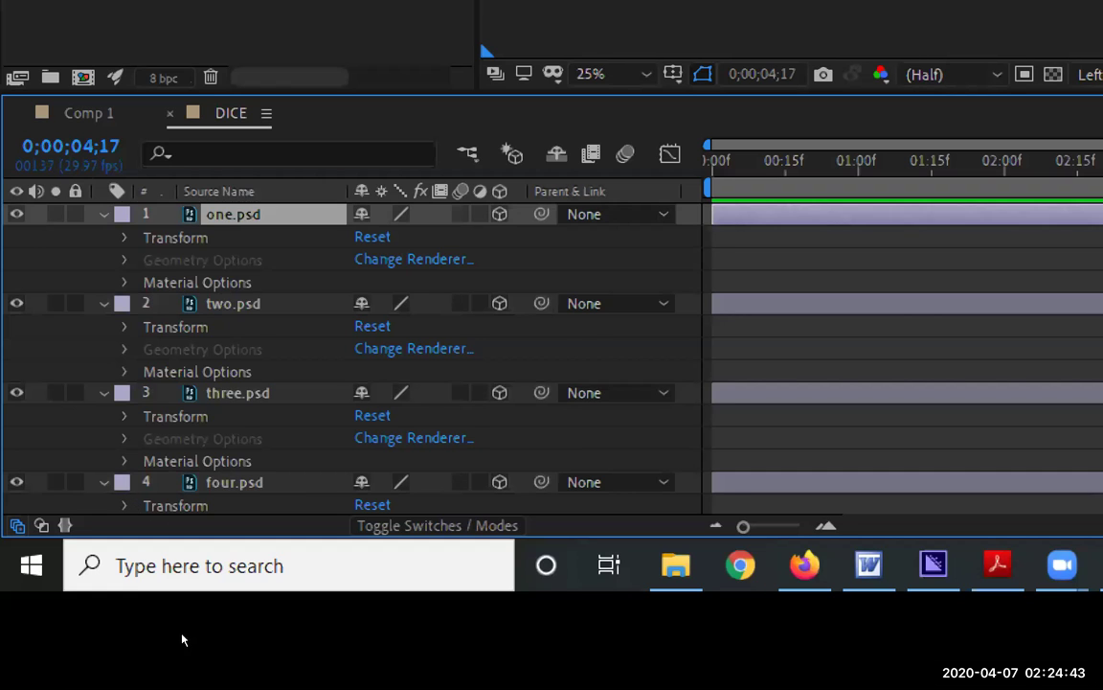
key(ctrl+a)
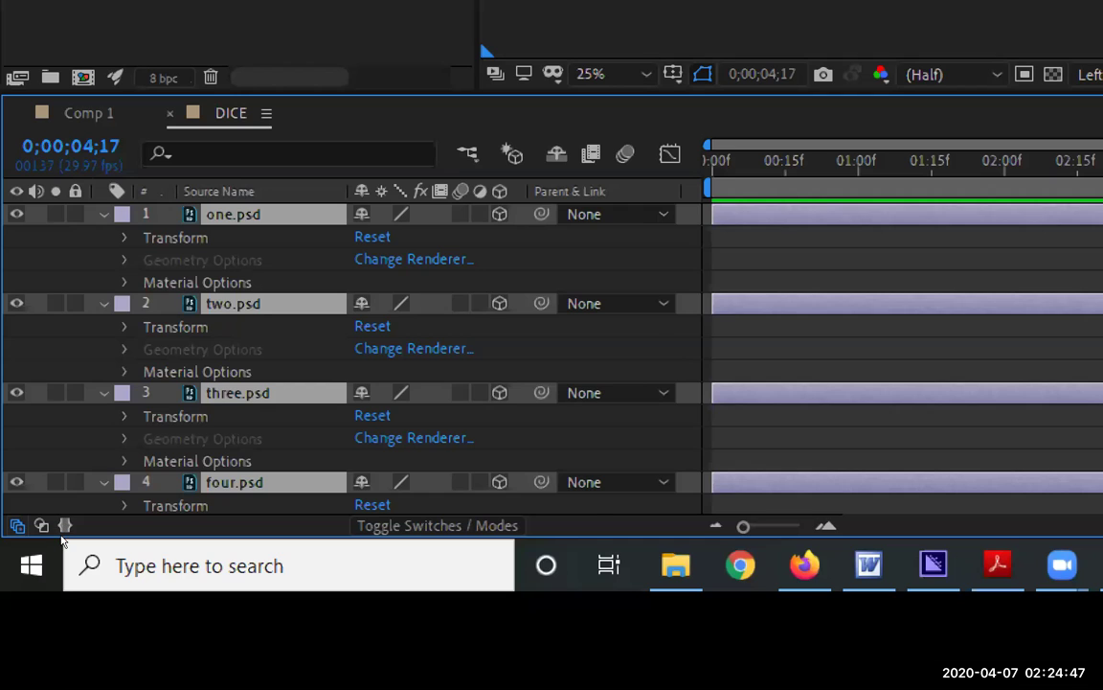
key(Right)
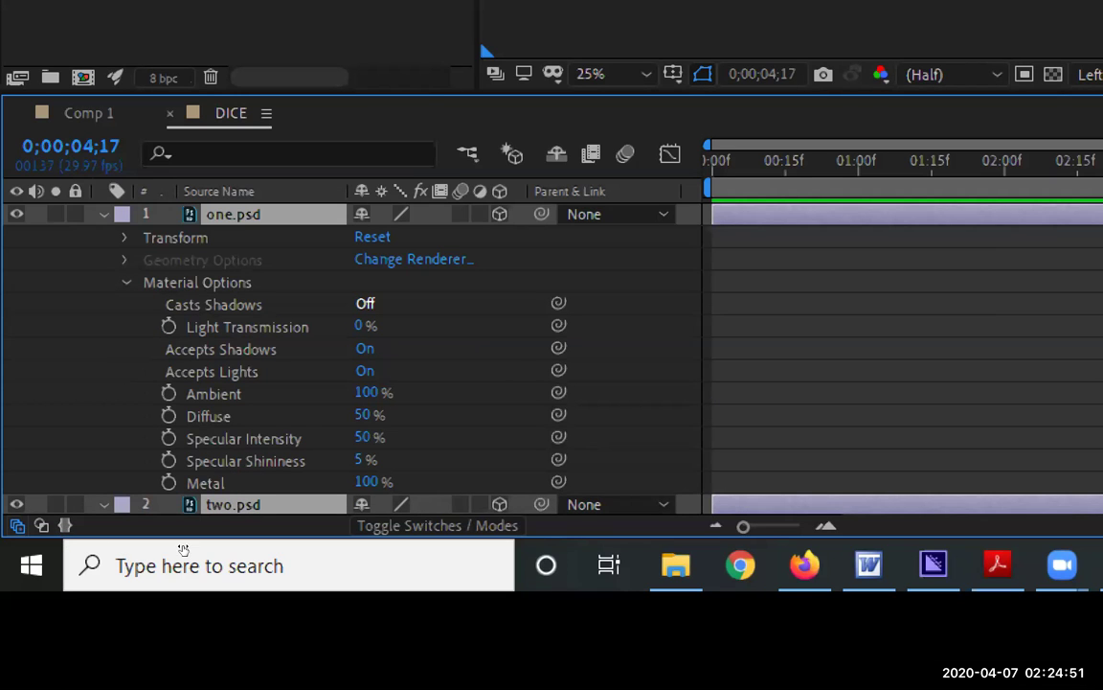
key(alt+shift+c)
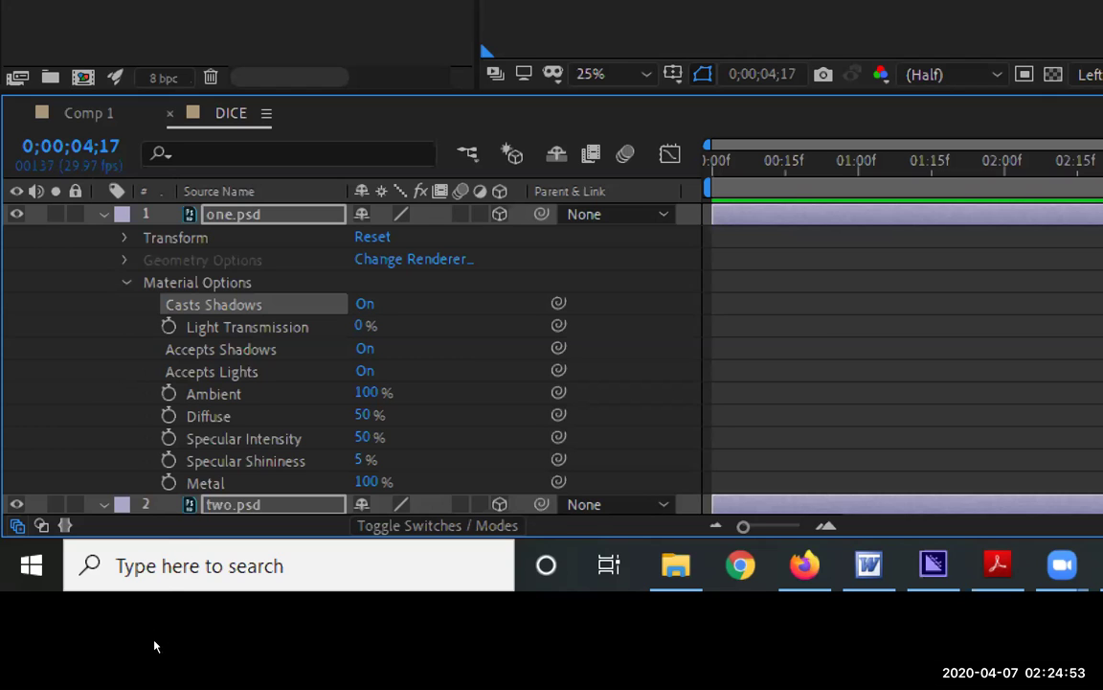
scroll(345, 354, down, 5)
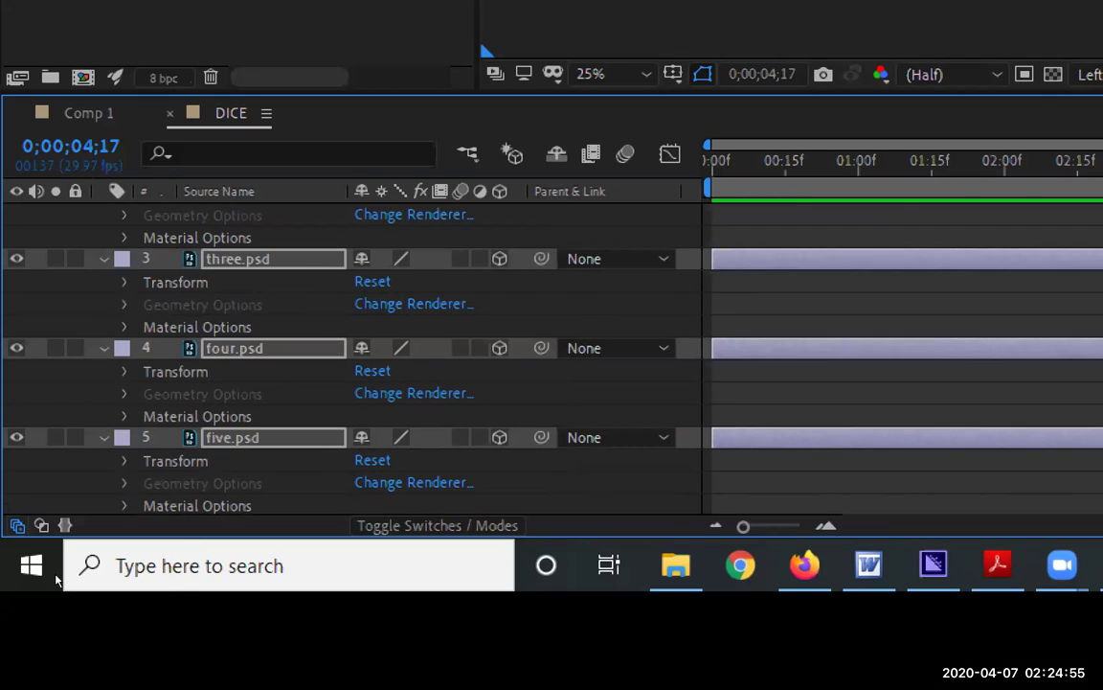
scroll(135, 595, up, 5)
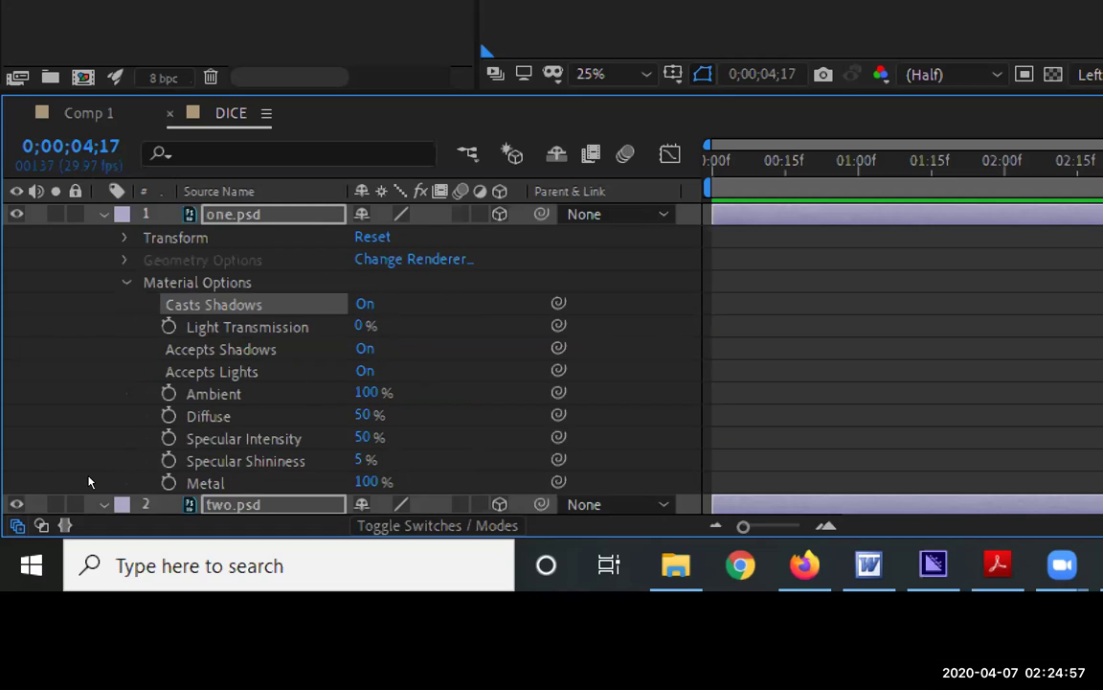
key(ctrl+grave)
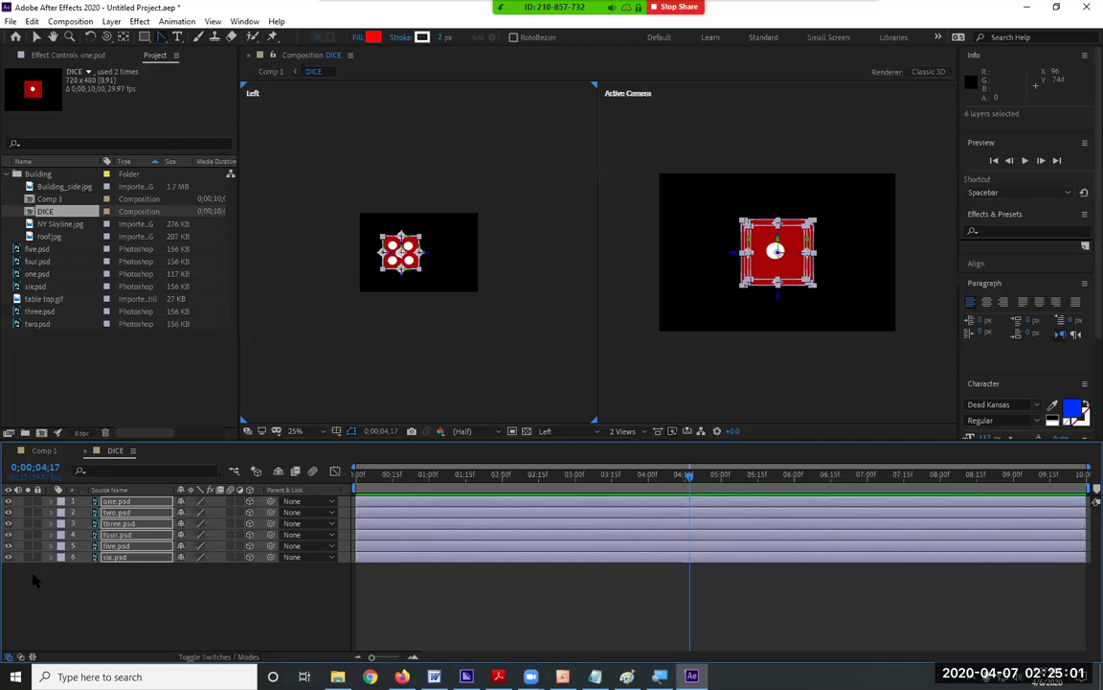
- Return to Comp 1's first frame and display the Active Camera alone in 1 View, fitted at 100% magnification
click(43, 450)
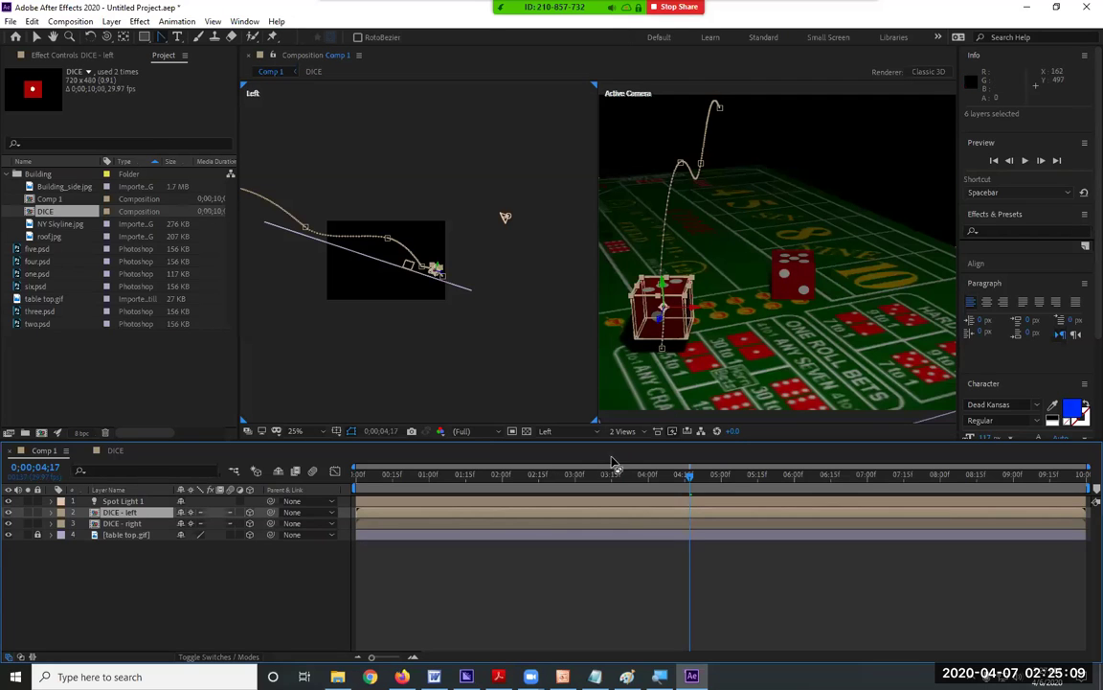
key(Home)
scroll(753, 300, down, 3)
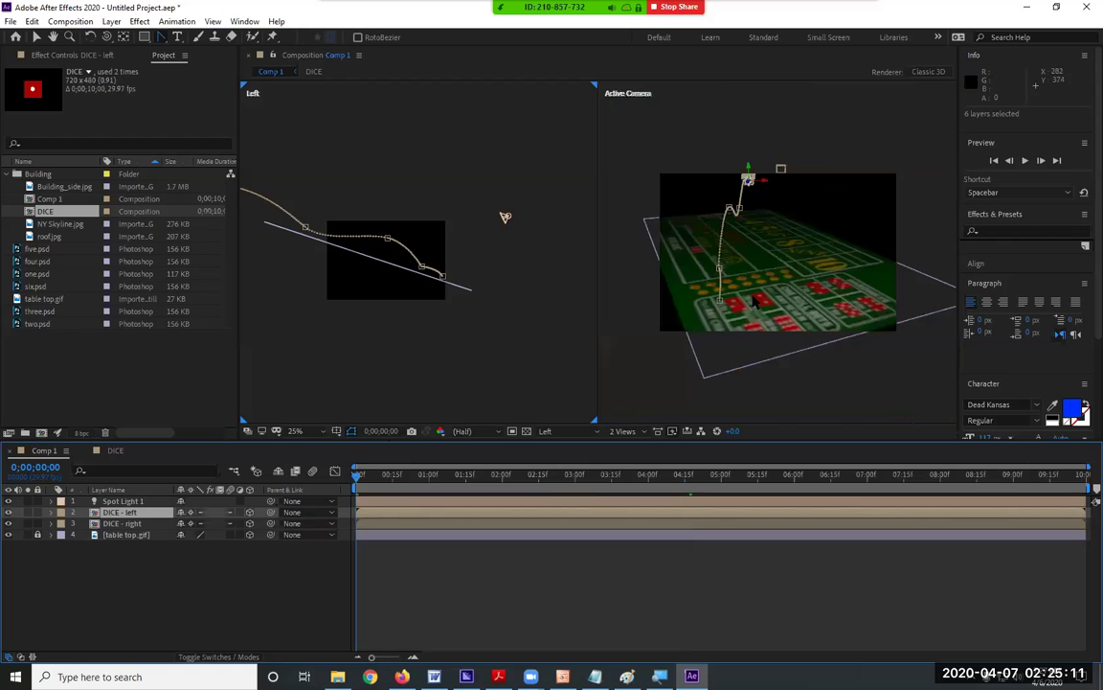
click(782, 375)
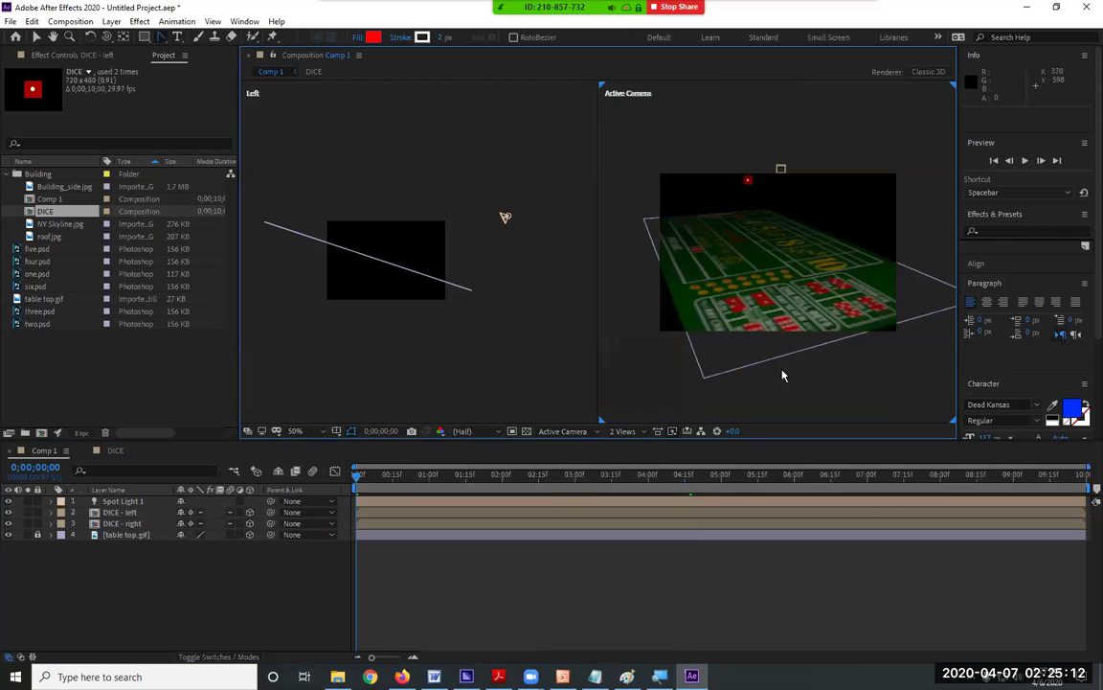
click(623, 431)
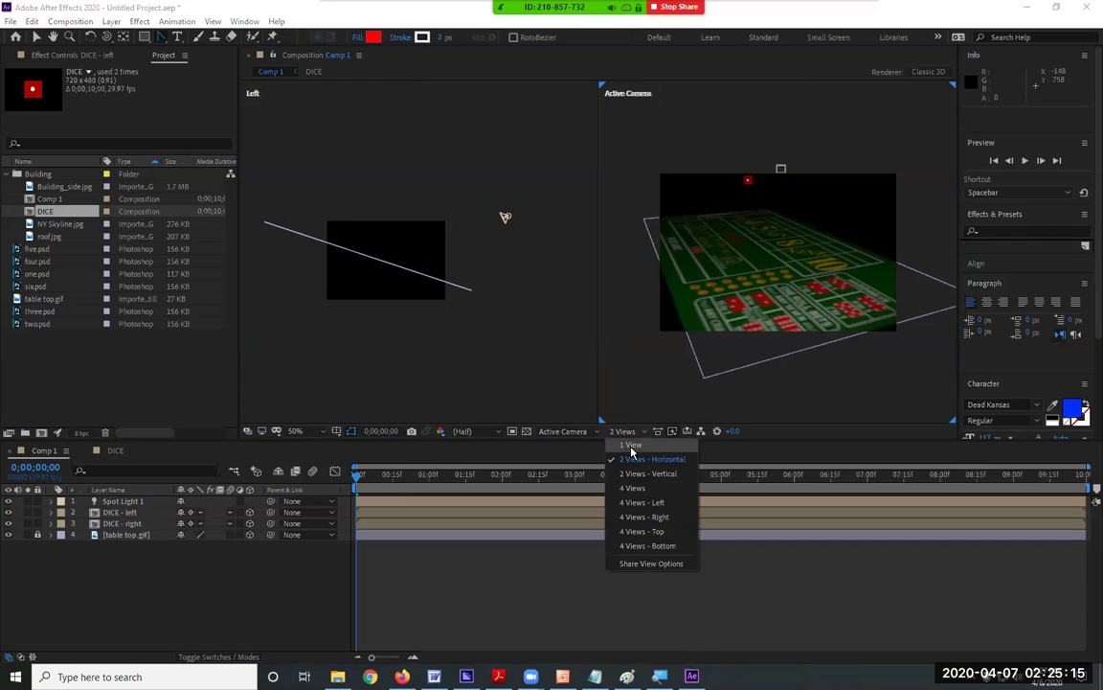
click(631, 448)
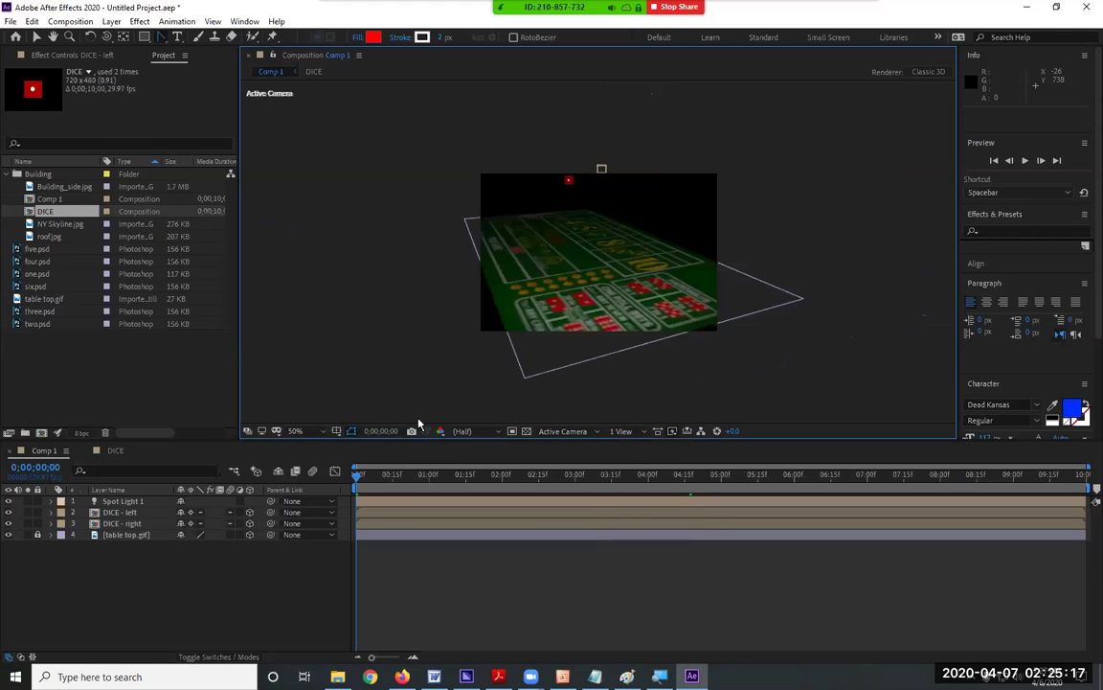
click(306, 436)
click(340, 214)
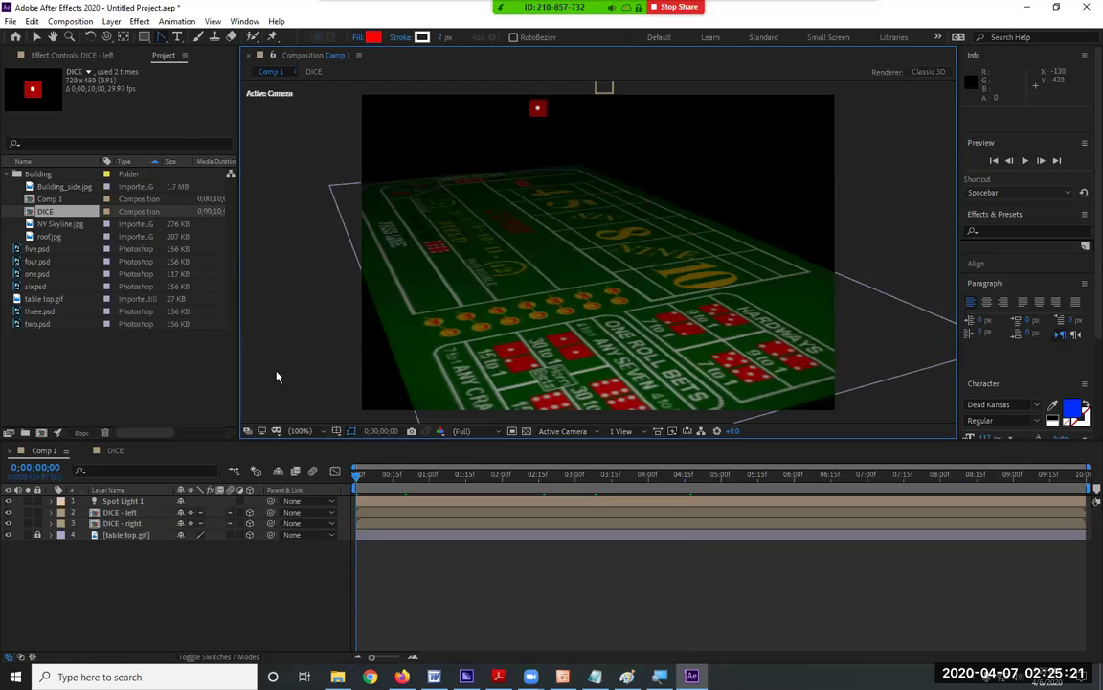
- Play Comp 1's dice animation from the first frame and examine how the shadows fall on the craps table
key(space)
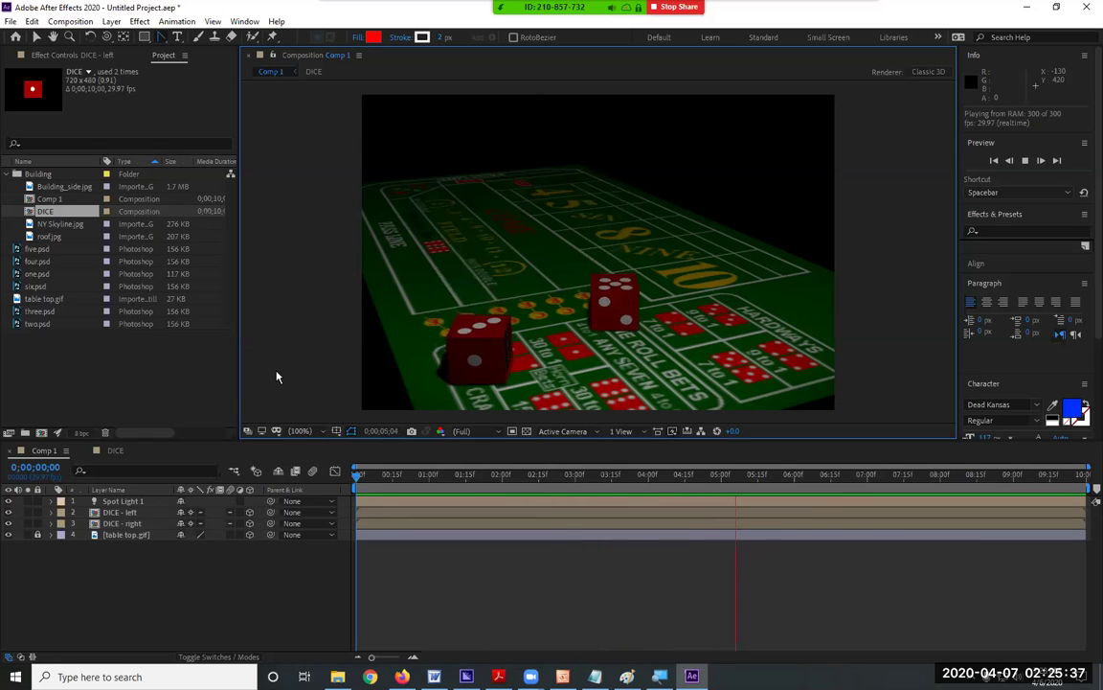
key(space)
click(498, 340)
click(451, 305)
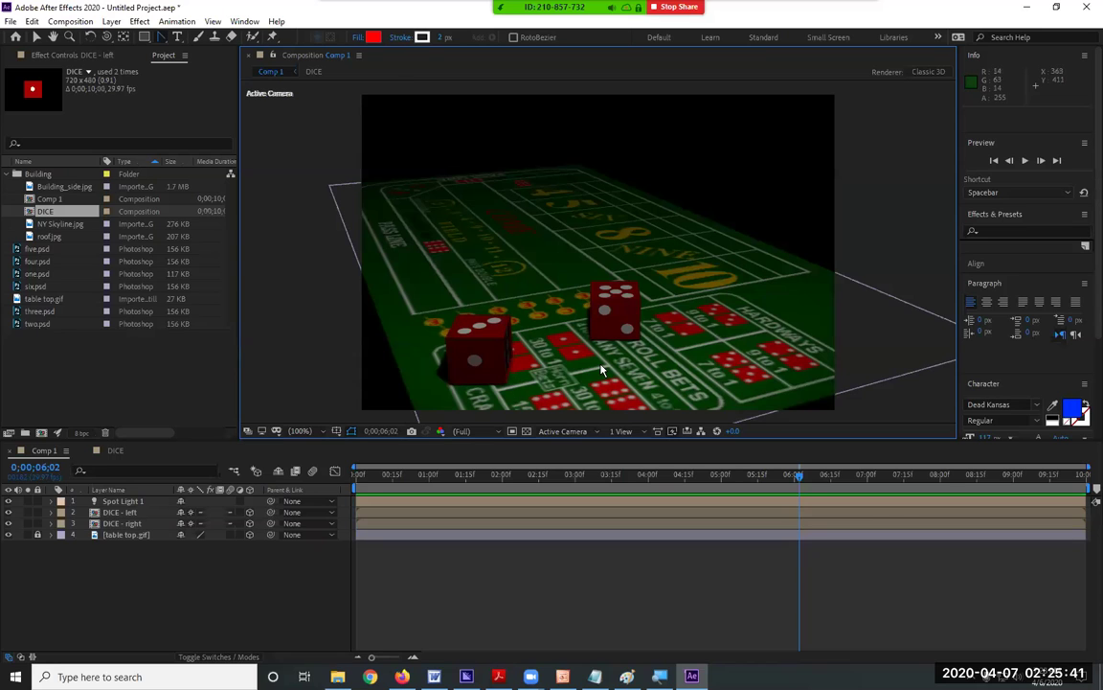
key(space)
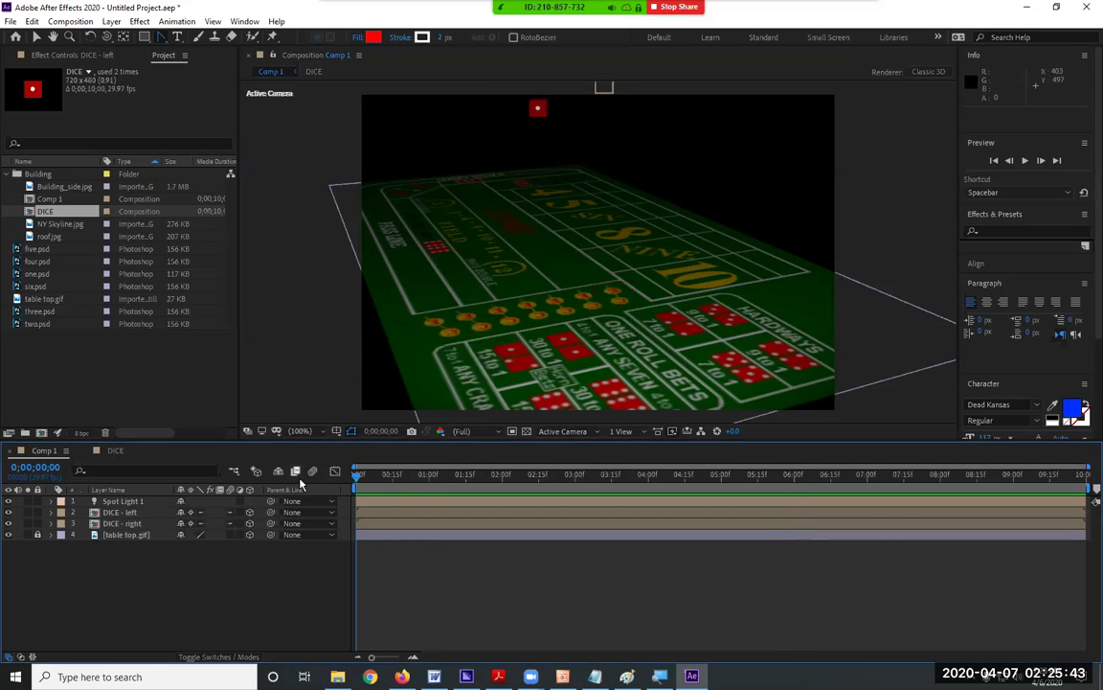
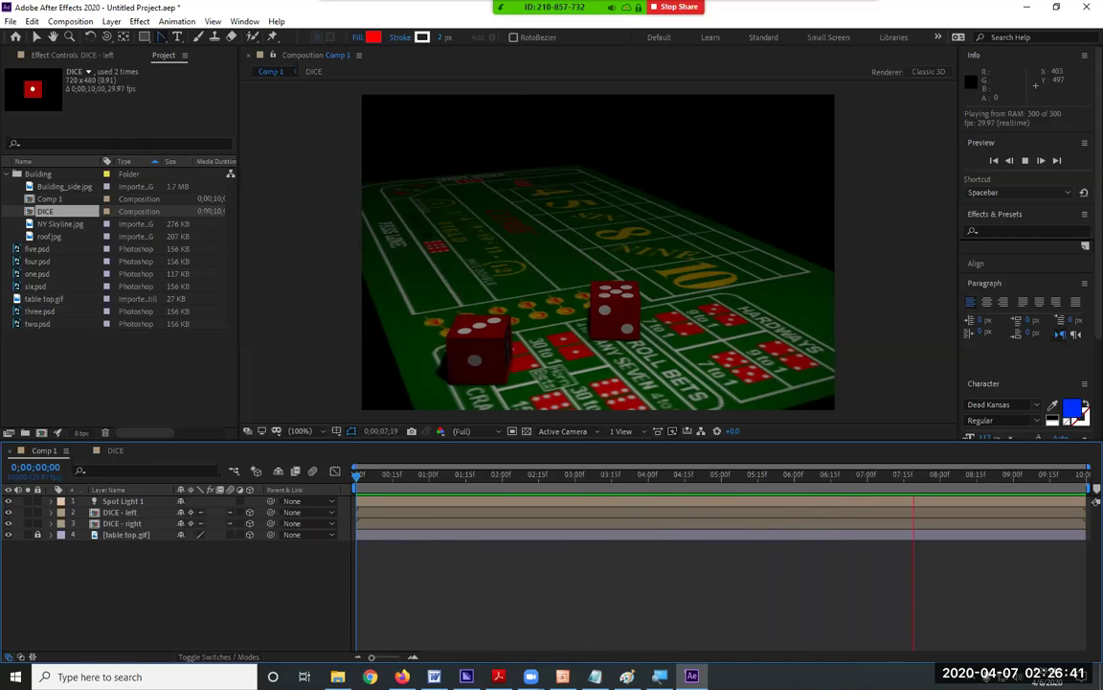
key(space)
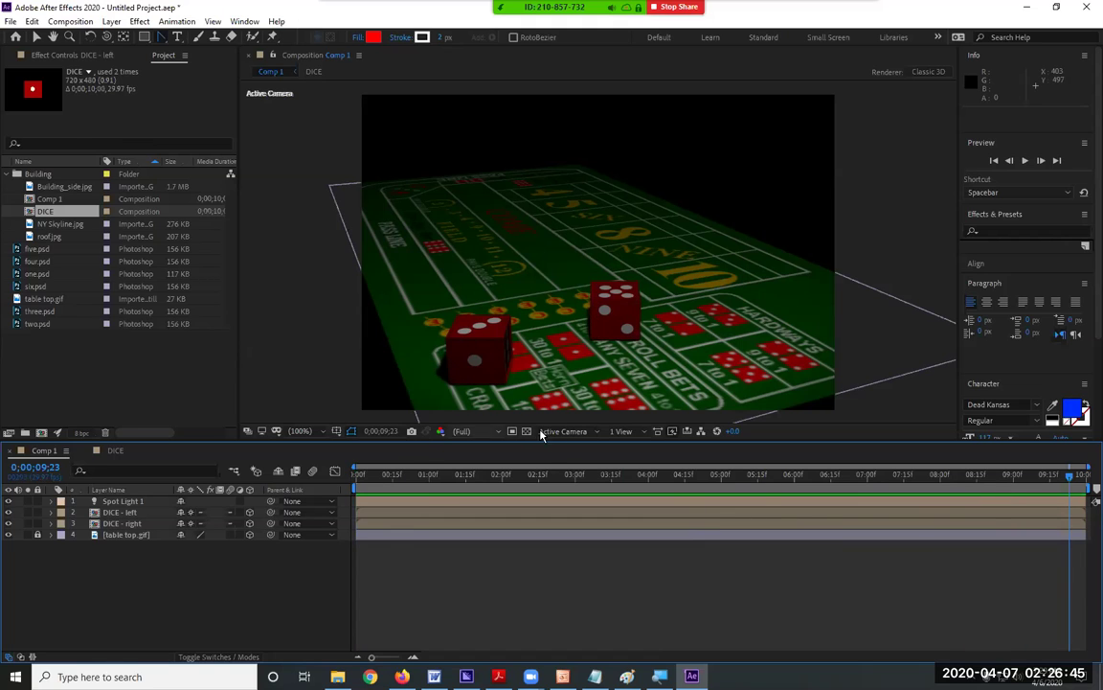
- Switch to 2 Views and shift Spot Light 1 sideways in the Active Camera view to a position of about 693.3, -19.0, -677.3
click(625, 431)
click(635, 459)
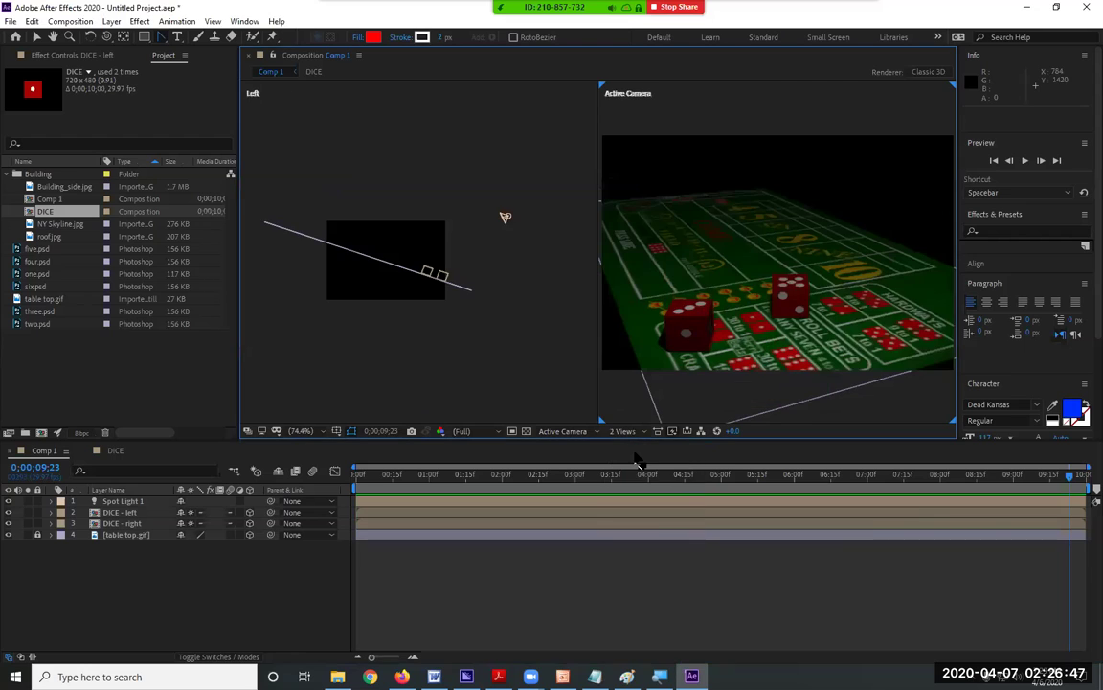
click(511, 218)
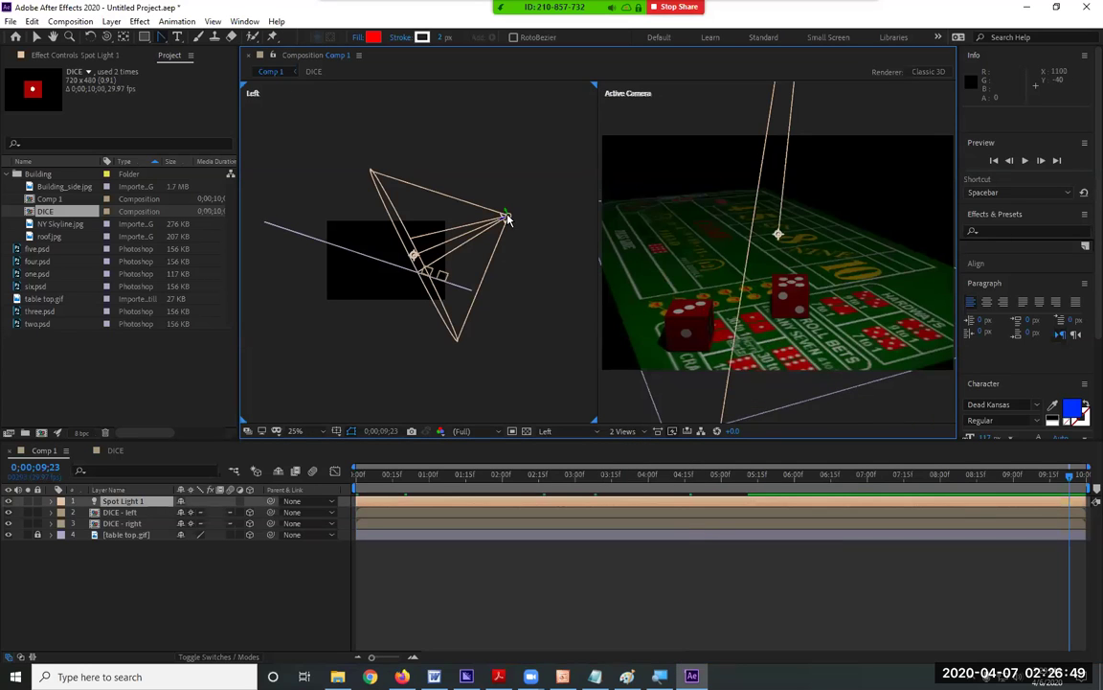
scroll(649, 239, down, 4)
scroll(649, 239, down, 3)
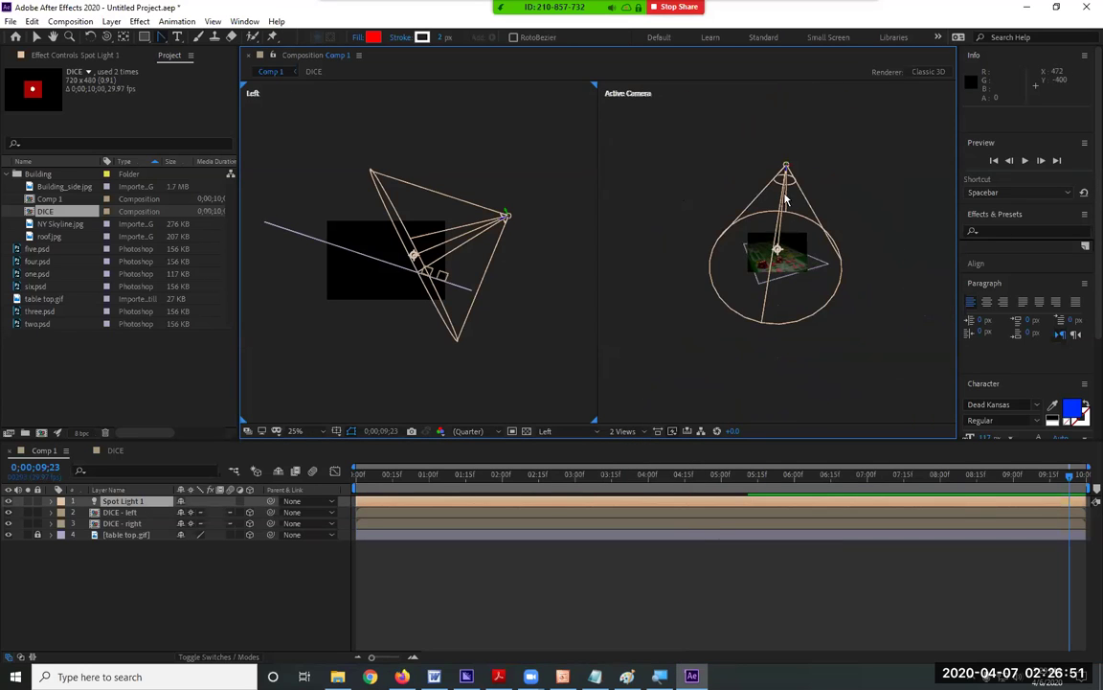
drag(787, 168, 886, 172)
scroll(857, 278, up, 4)
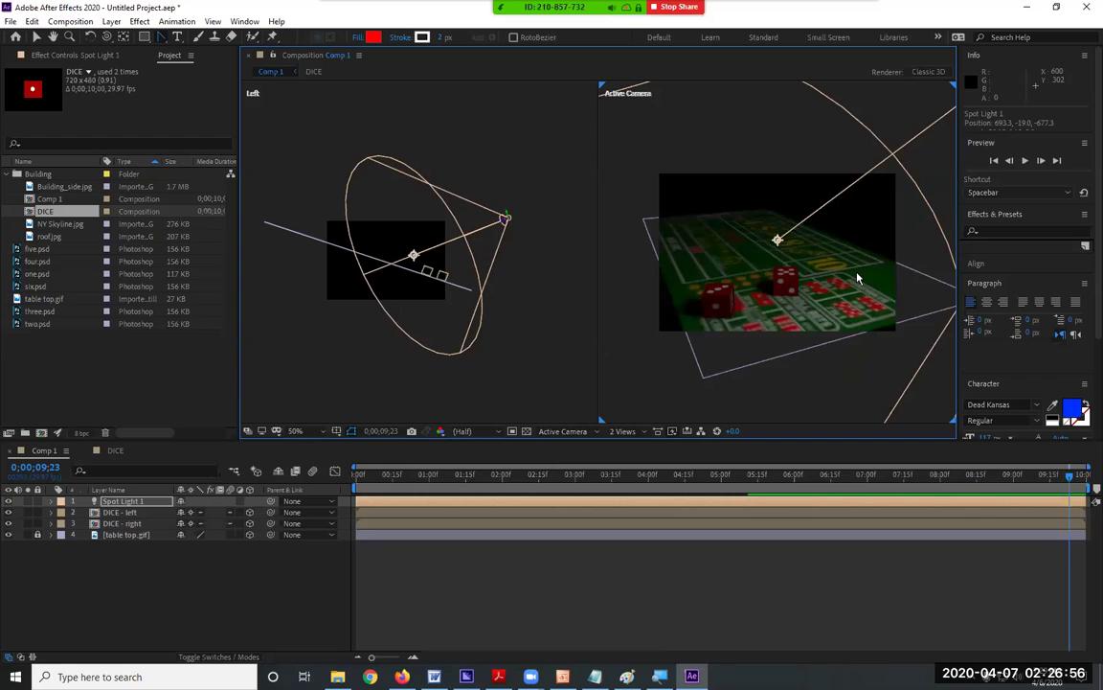
scroll(857, 278, up, 2)
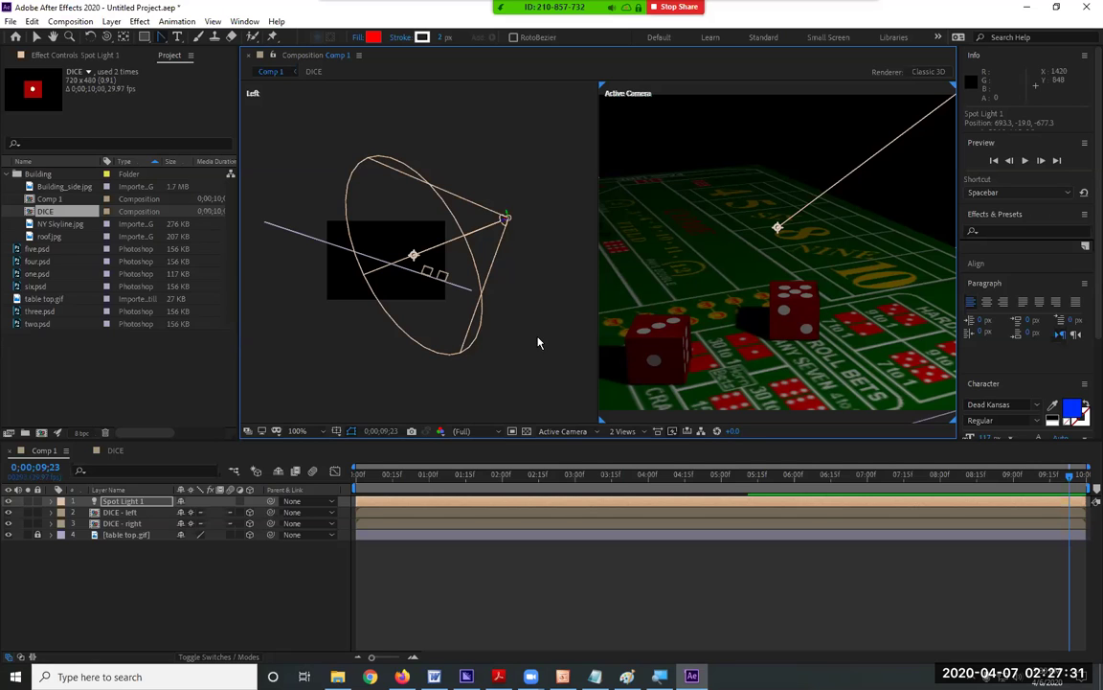
- Set Spot Light 1's Cone Feather to its maximum of 100%
double_click(132, 503)
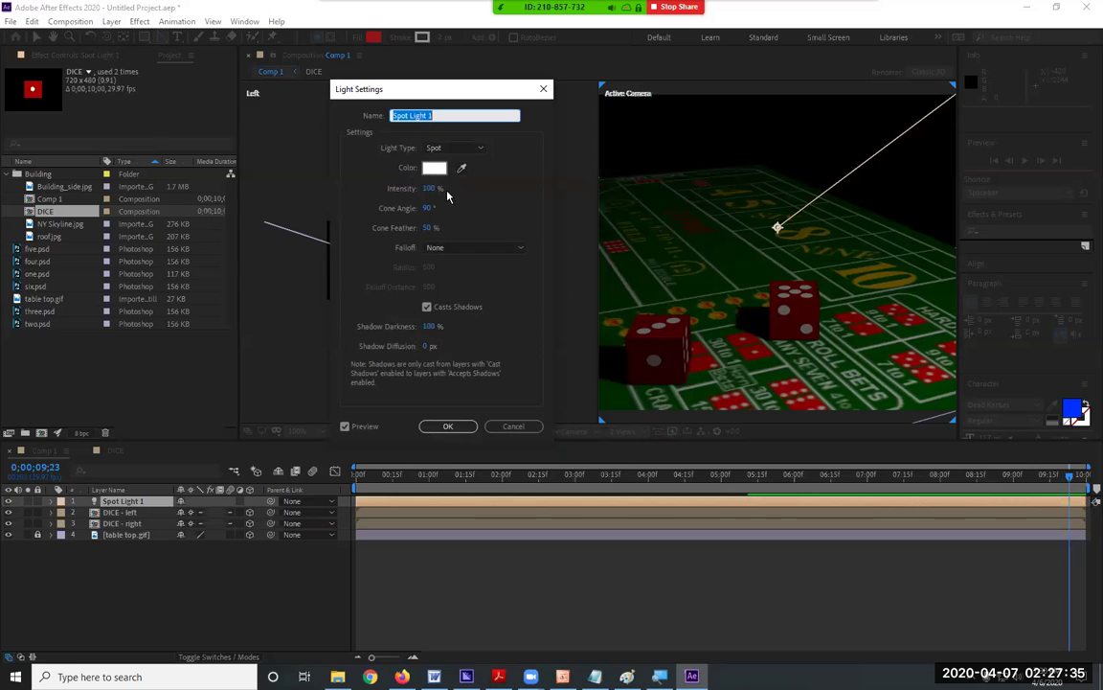
drag(431, 229, 526, 222)
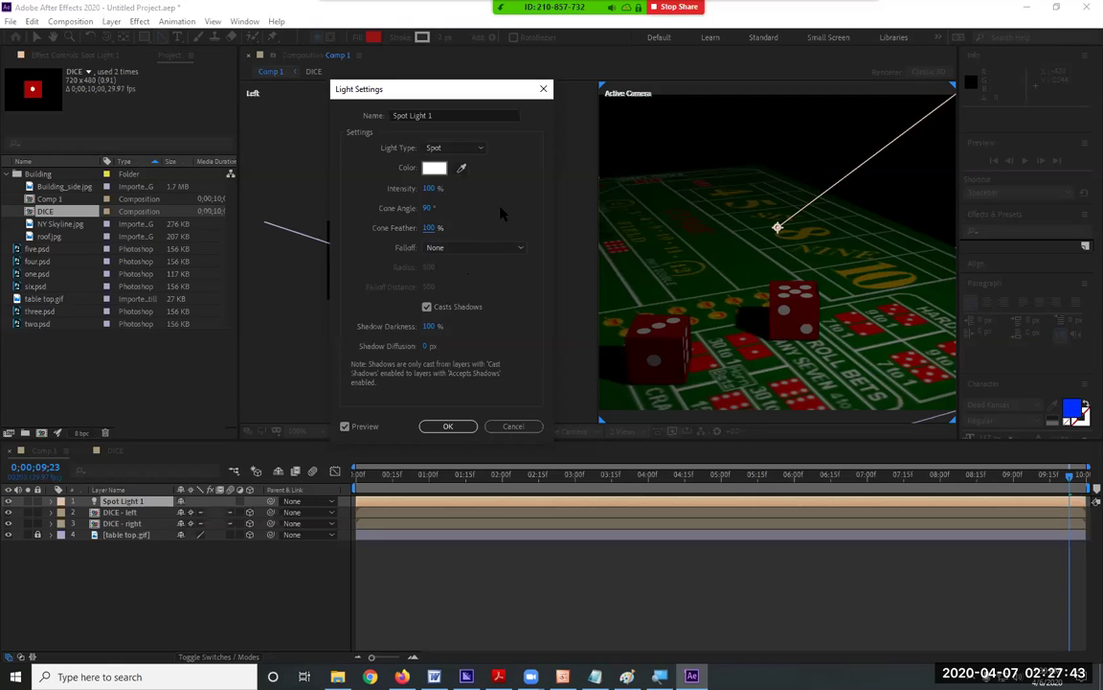
drag(429, 227, 529, 215)
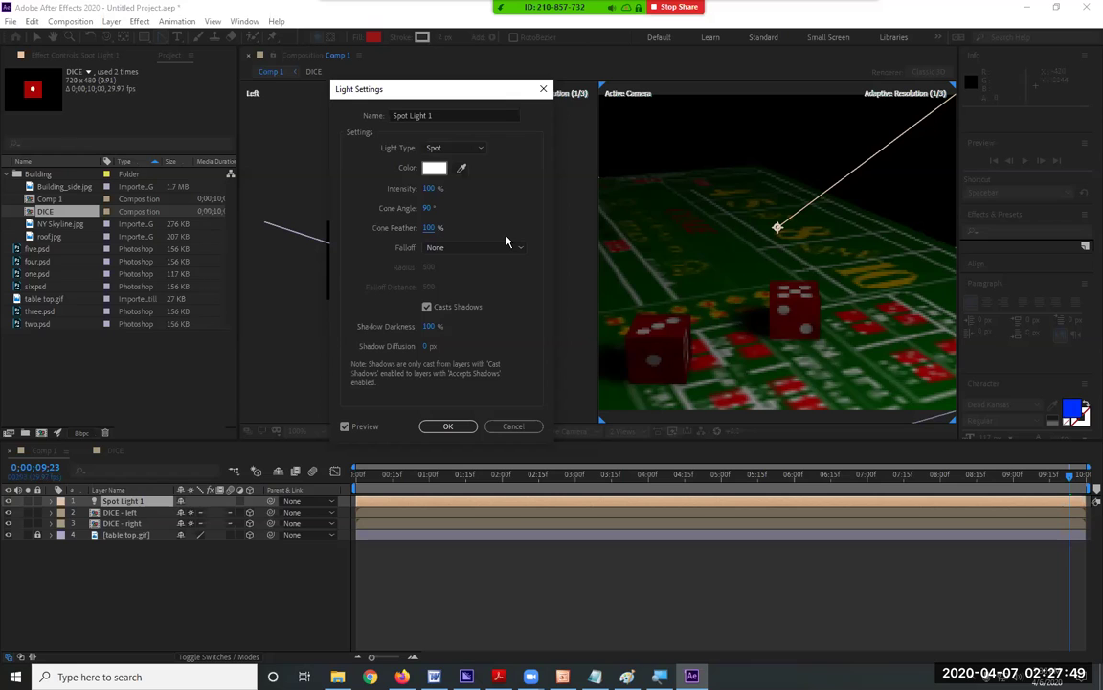
click(428, 228)
drag(430, 227, 505, 225)
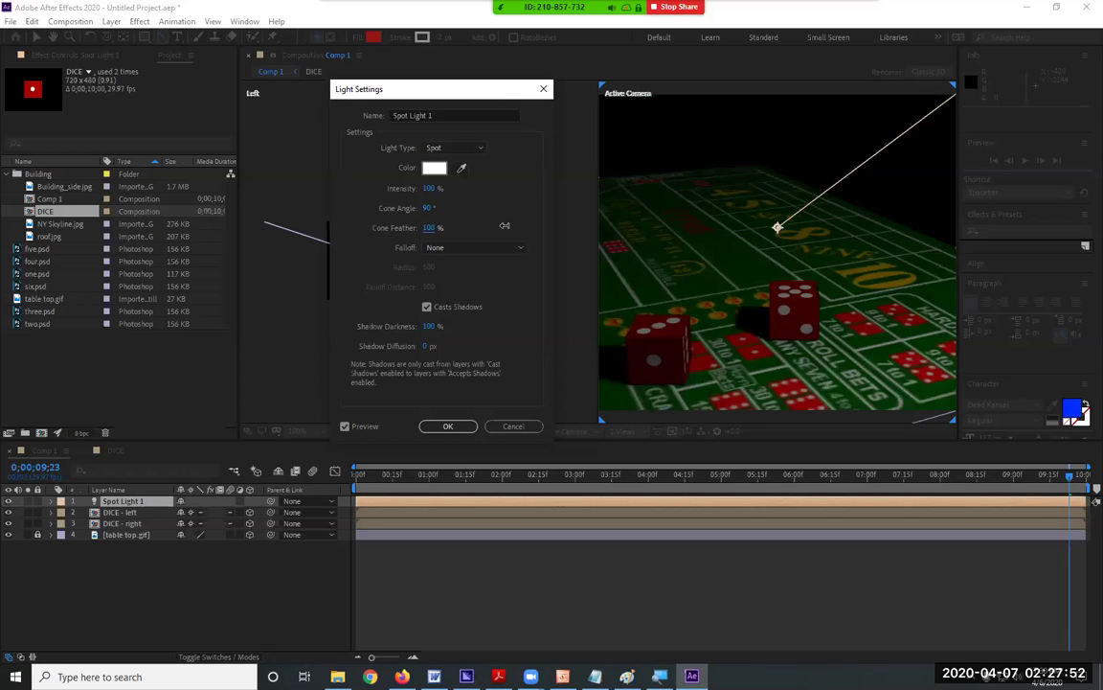
click(428, 229)
text(150)
key(Return)
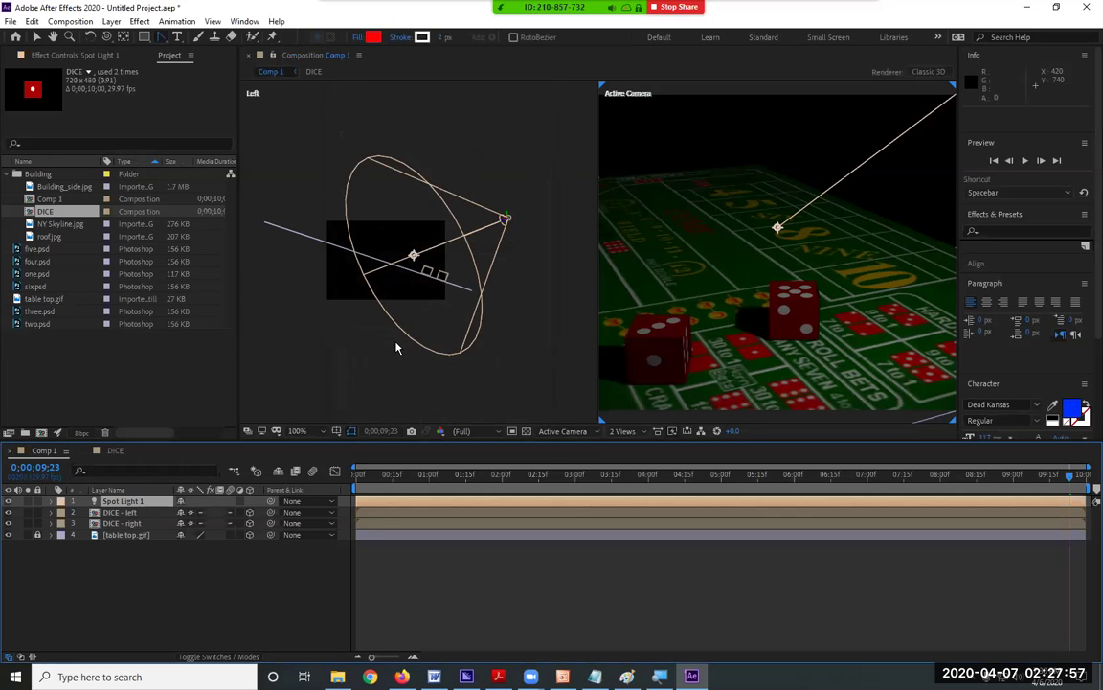
- Soften Spot Light 1's shadows with a Shadow Diffusion of about 15 px
double_click(143, 502)
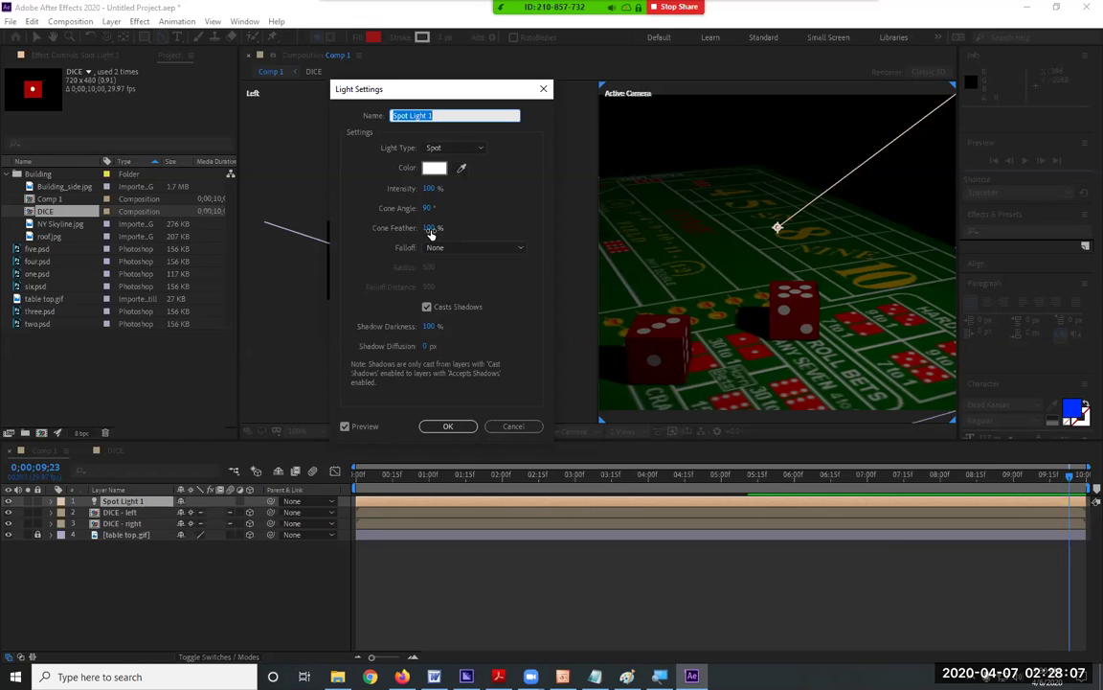
drag(424, 346, 368, 348)
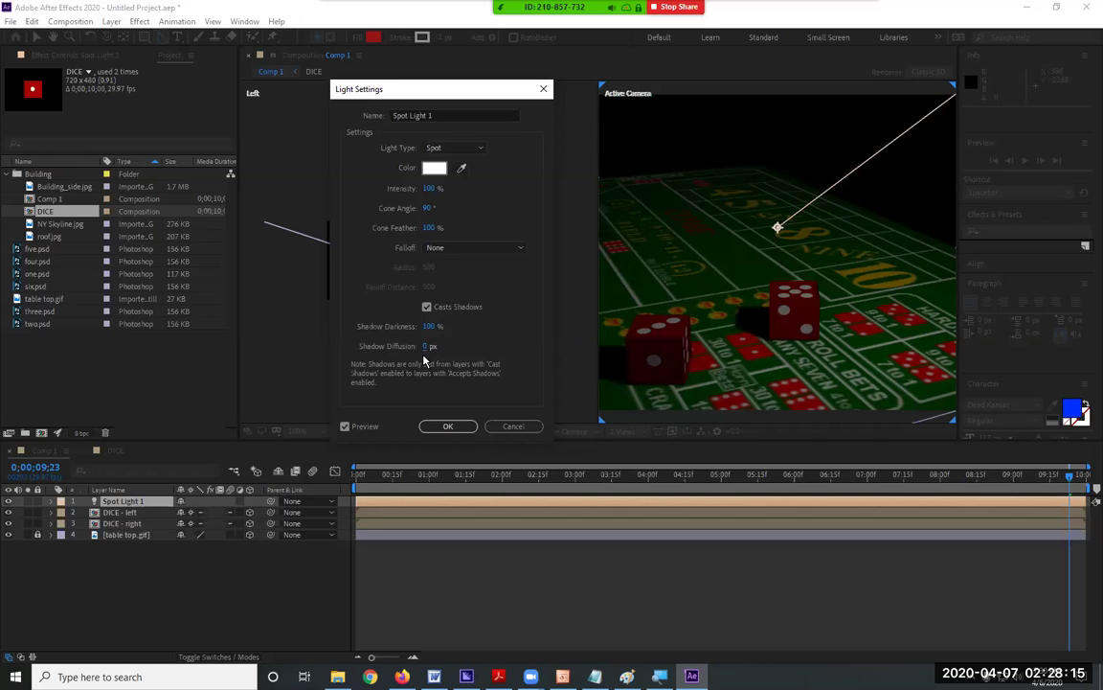
drag(422, 346, 436, 345)
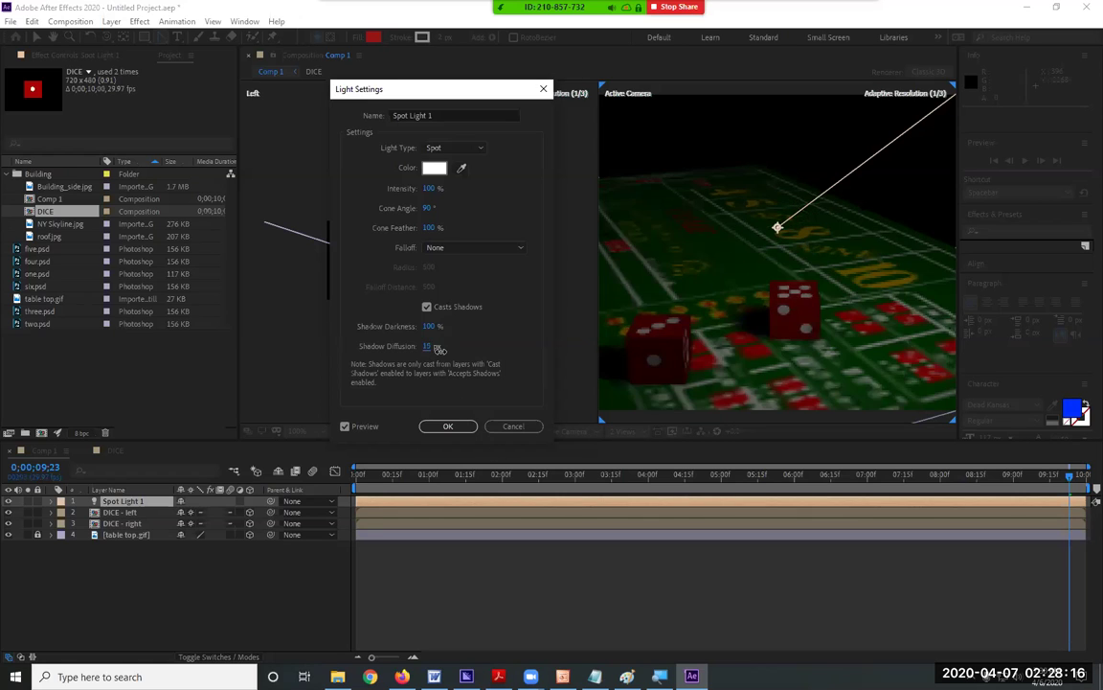
click(446, 426)
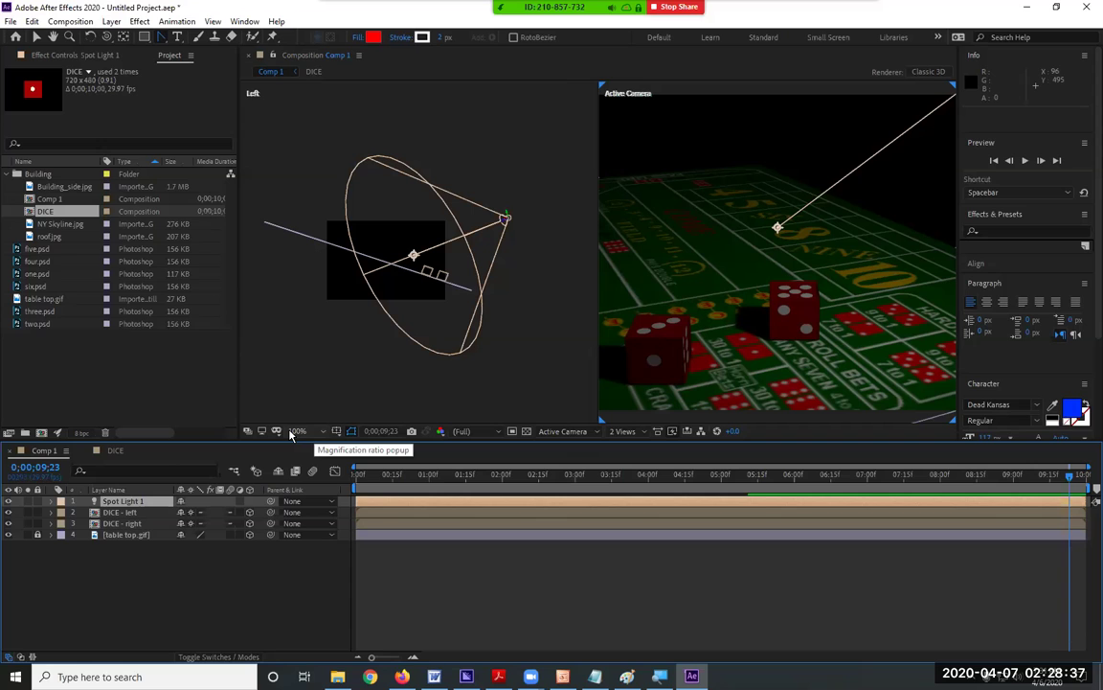
- Play the animation again from the first frame to check the softened dice shadows
click(496, 433)
click(476, 448)
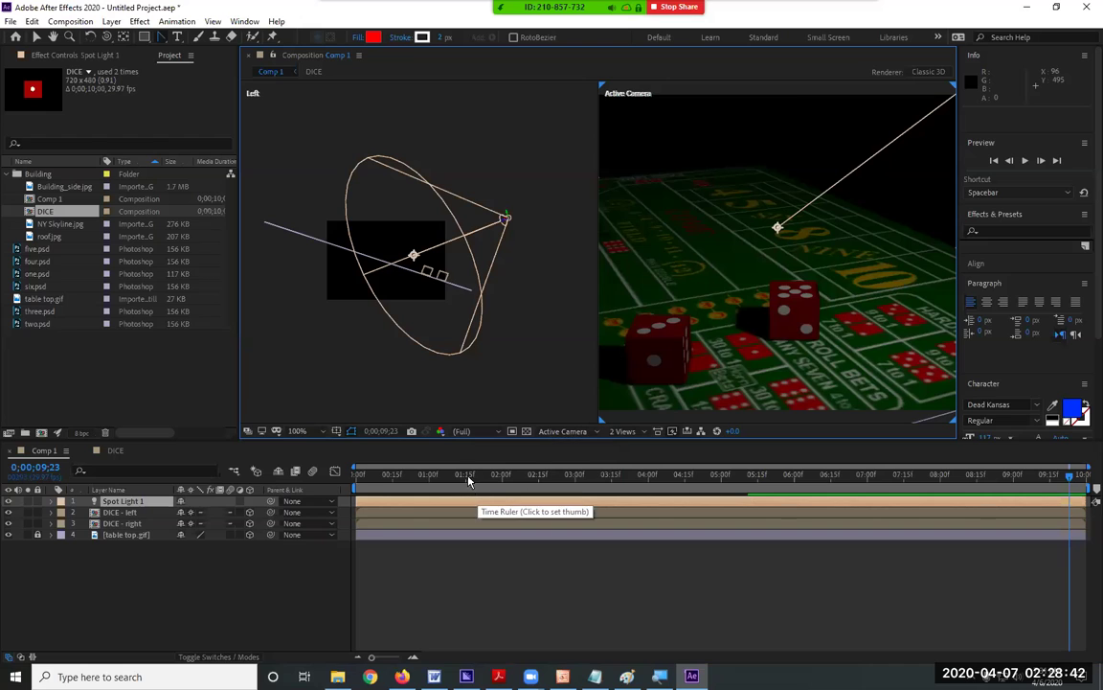
key(Home)
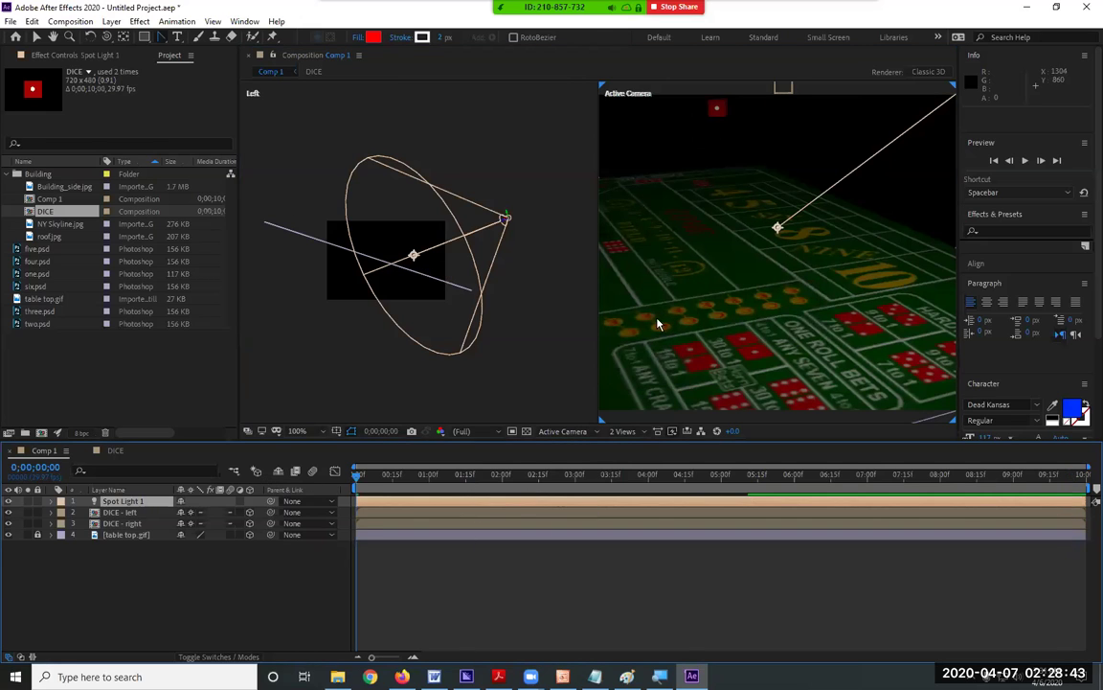
key(space)
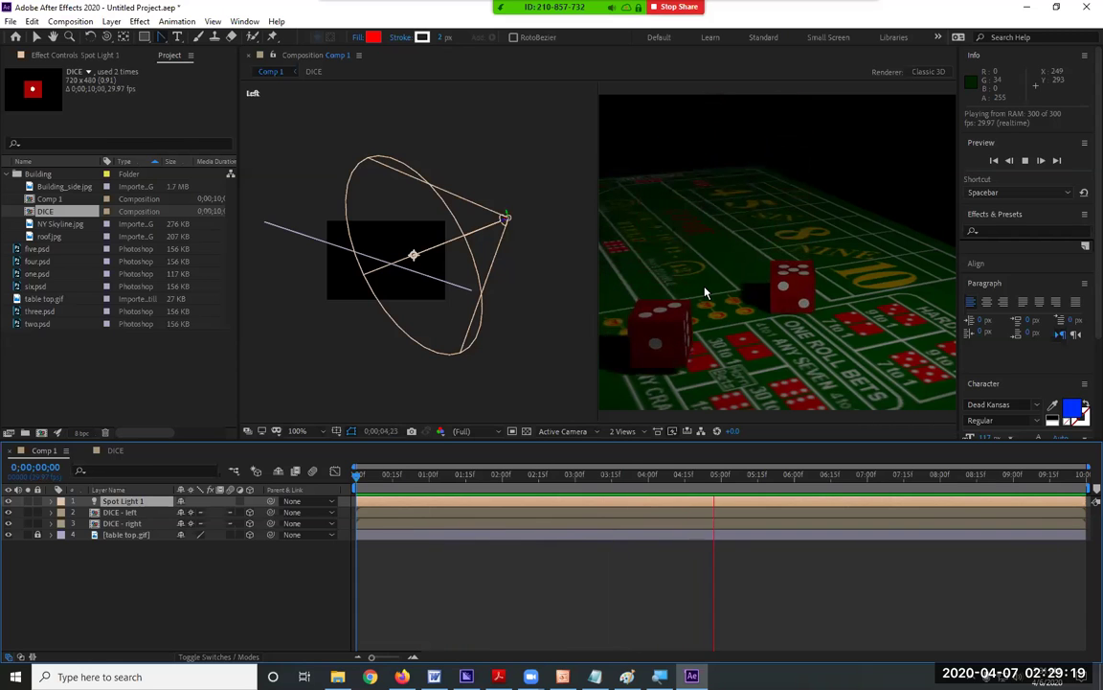
click(704, 290)
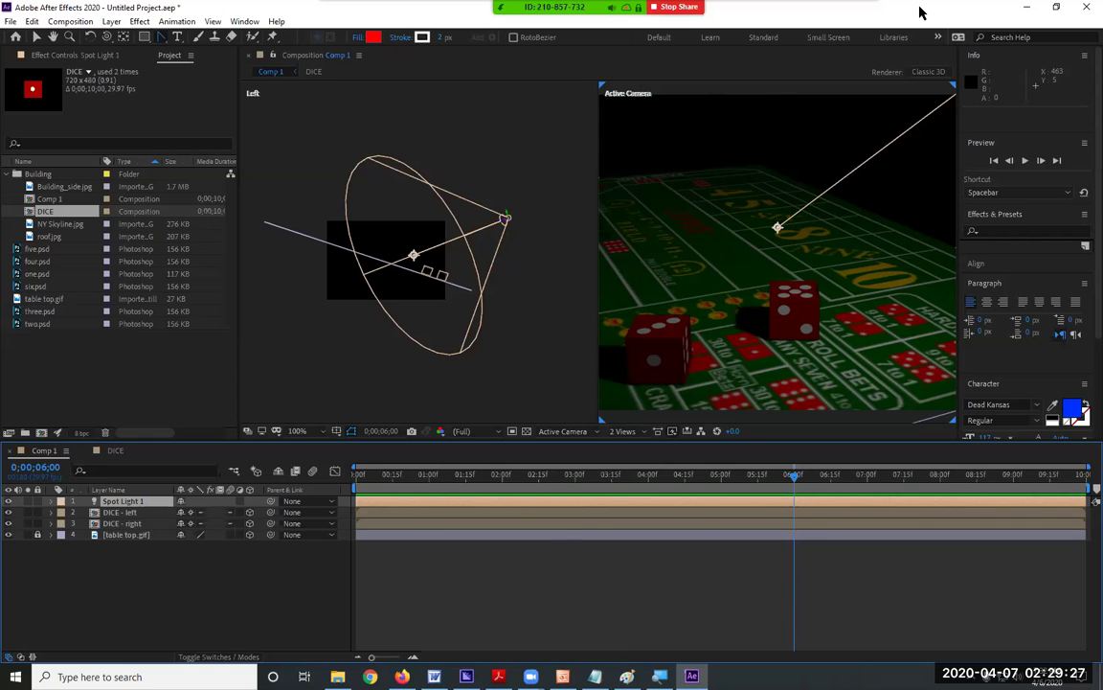
click(859, 19)
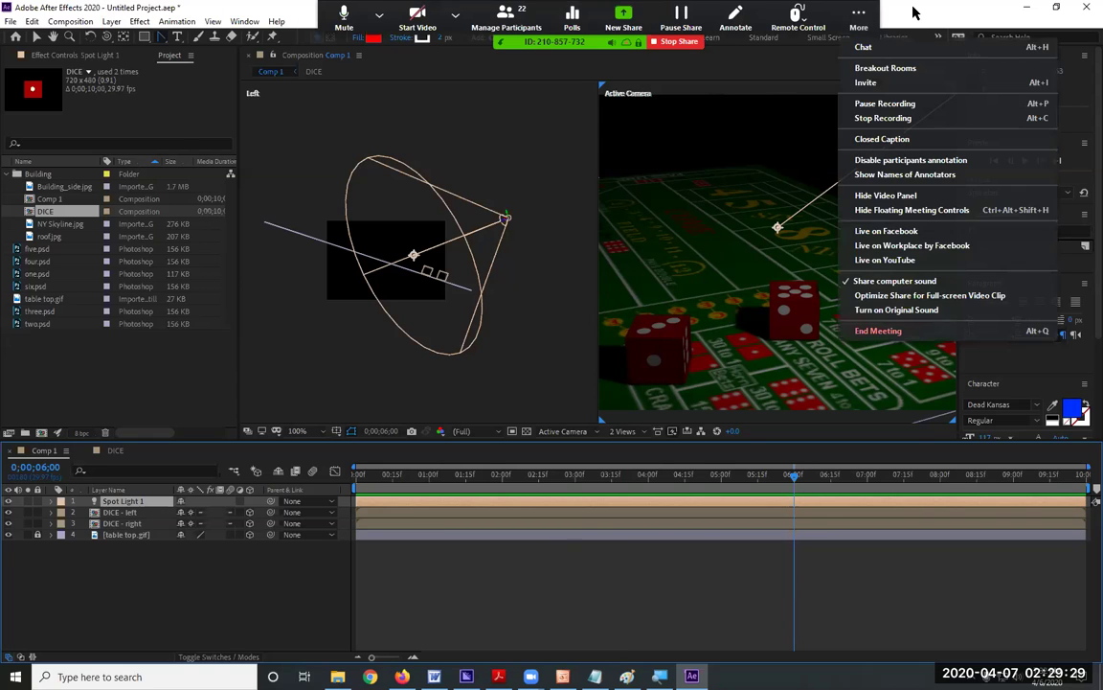
click(915, 12)
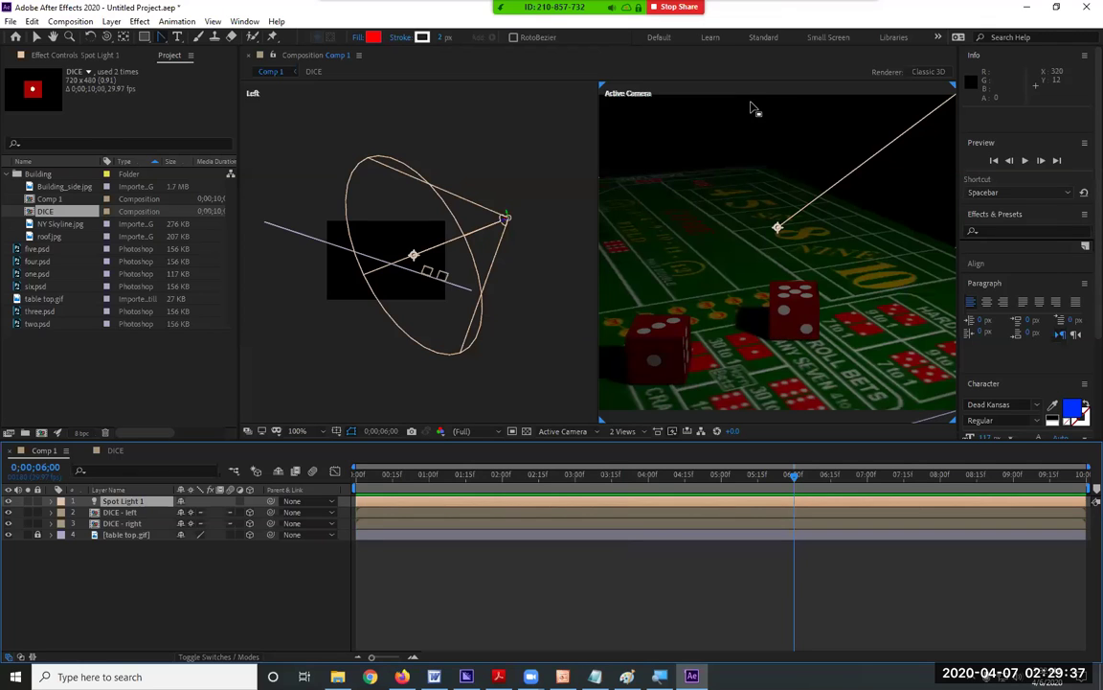
click(858, 18)
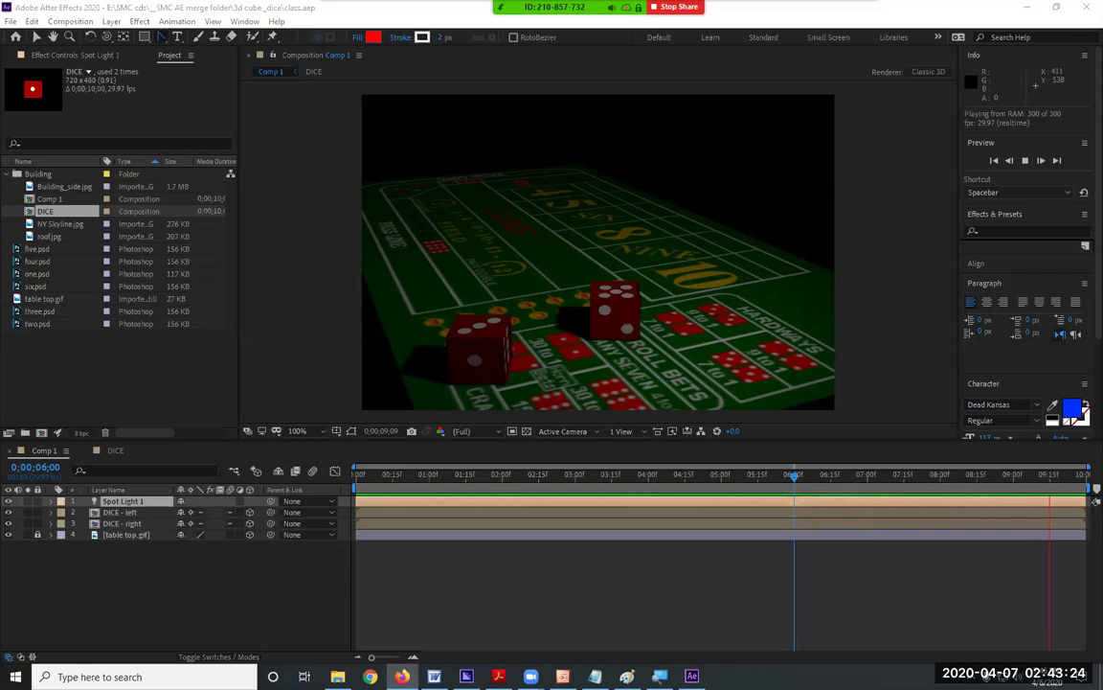
- Switch to the Firefox window with Video Copilot's tutorials page and look through the tutorials listed by date
key(alt+Tab)
scroll(652, 201, up, 15)
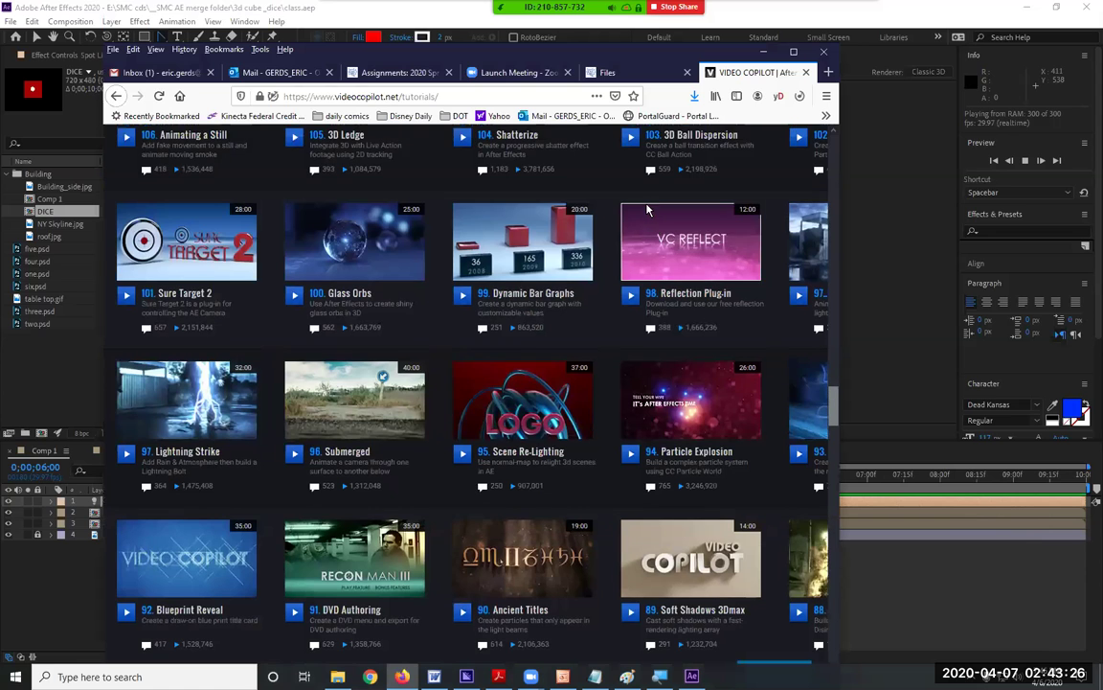
scroll(654, 203, up, 10)
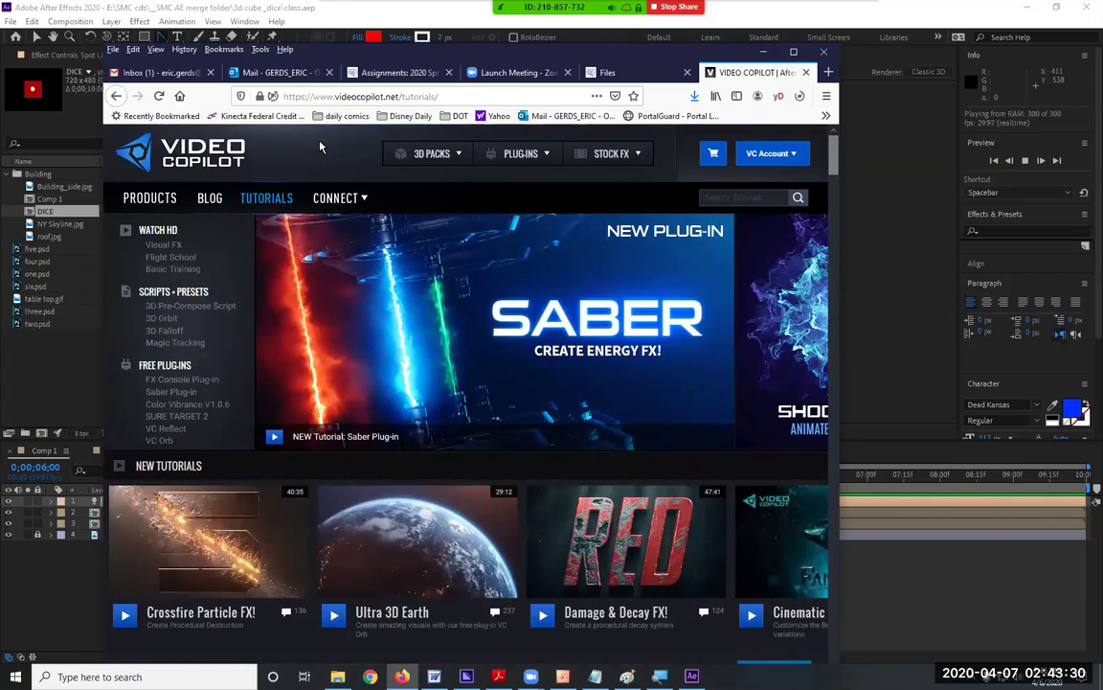
scroll(473, 277, down, 5)
scroll(214, 384, up, 4)
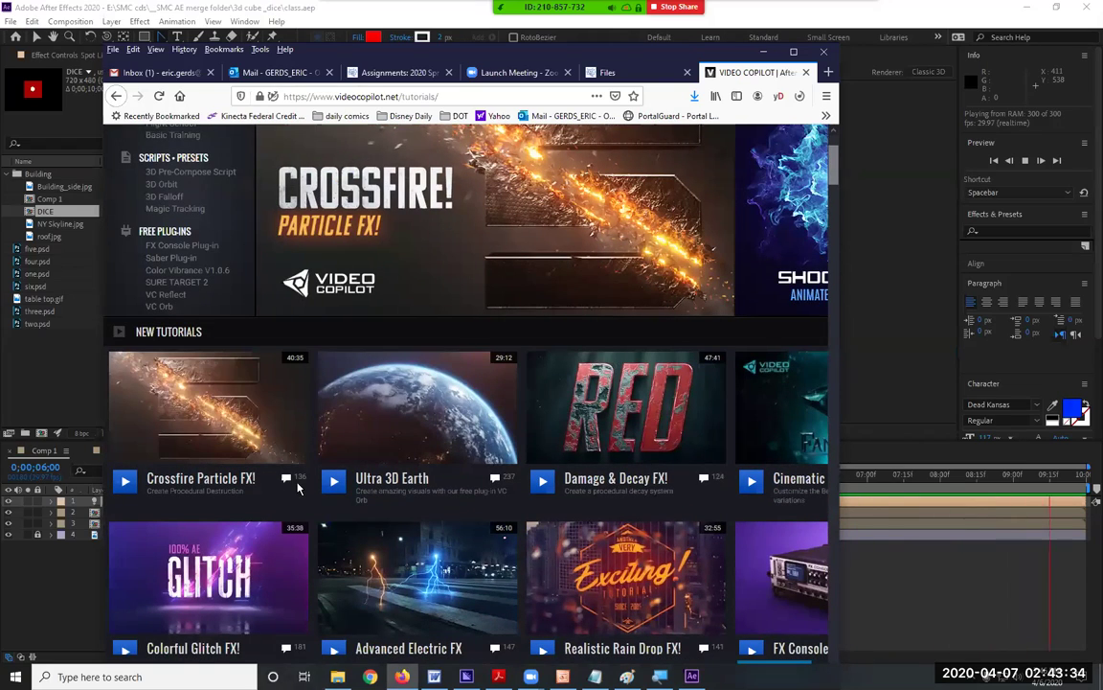
scroll(573, 461, down, 8)
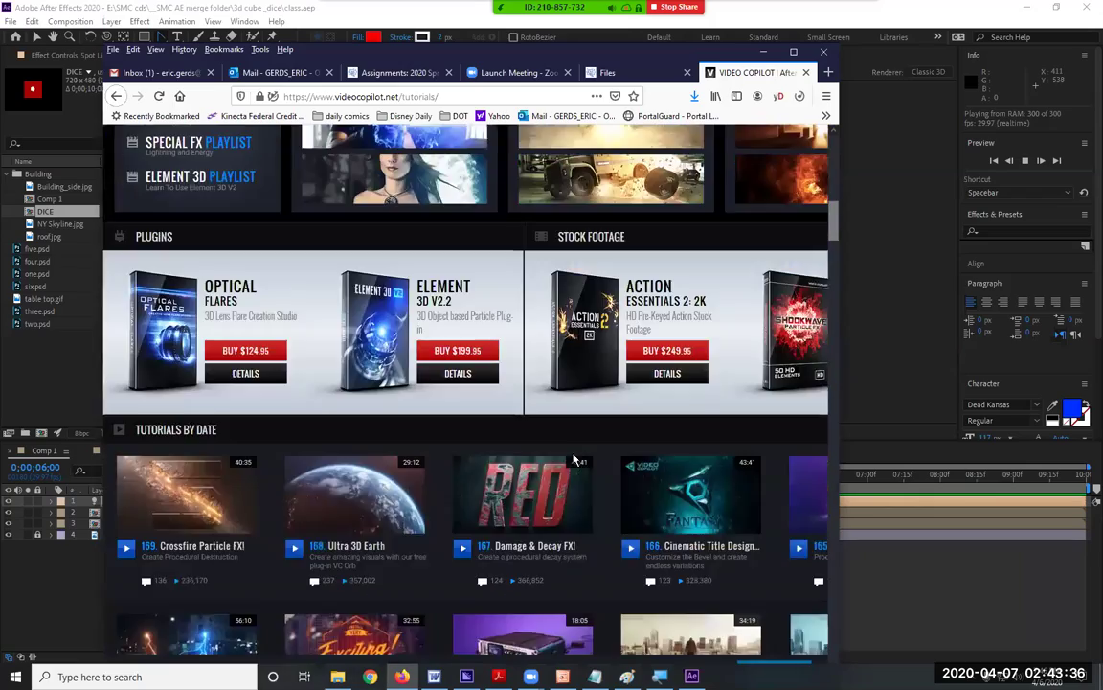
scroll(572, 461, down, 15)
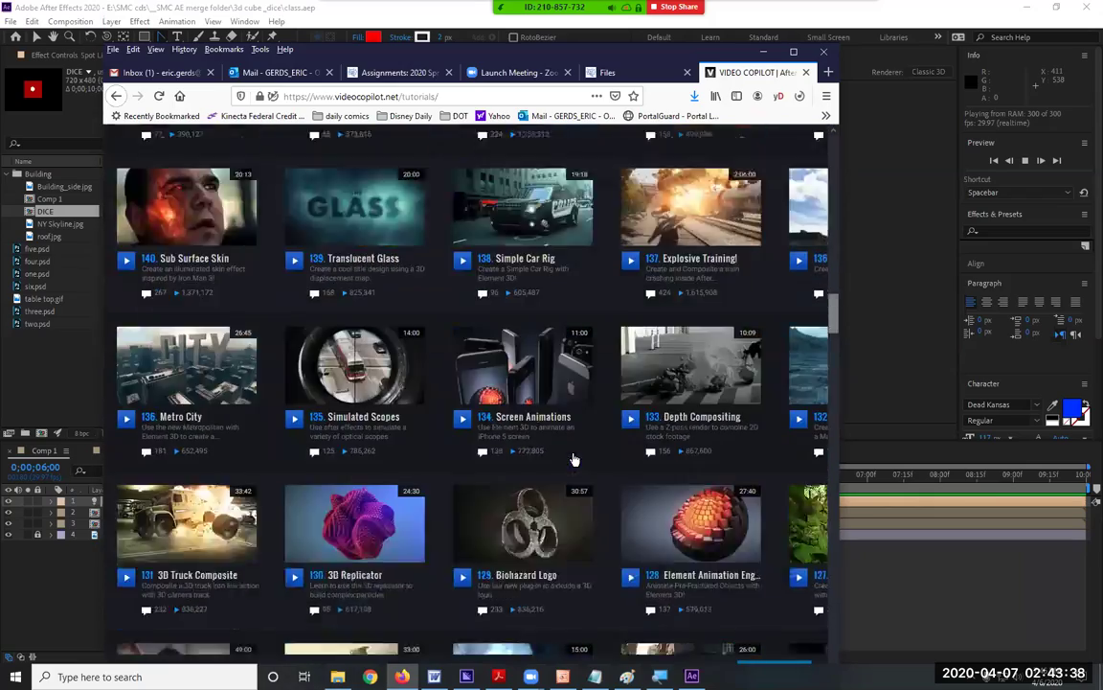
scroll(573, 460, down, 8)
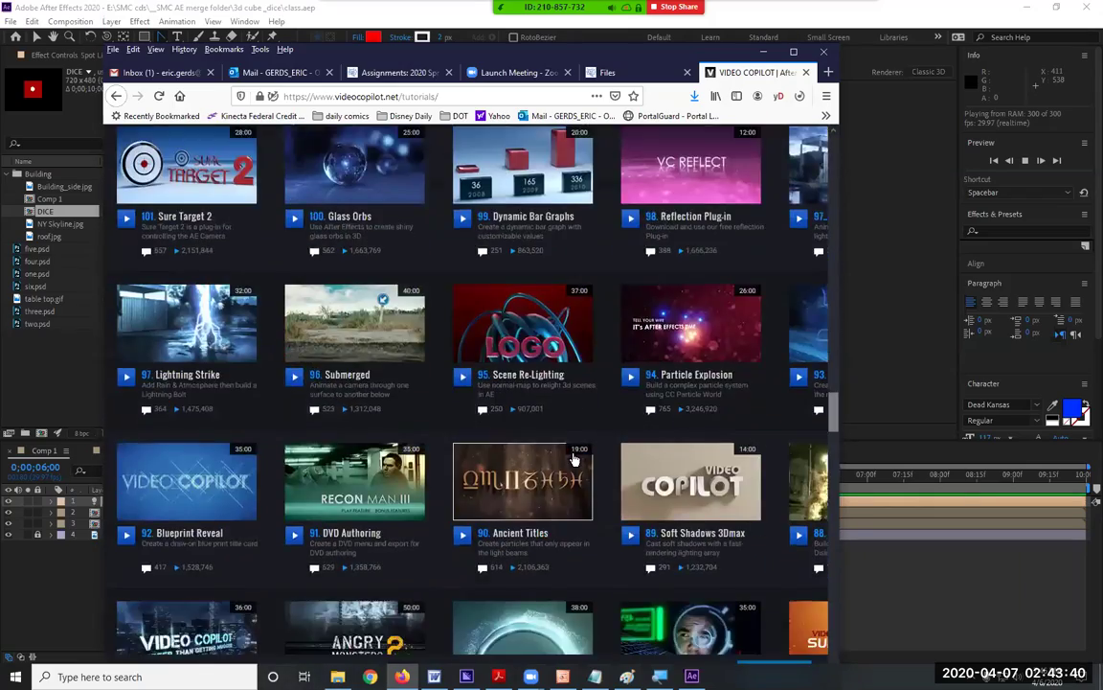
scroll(573, 460, down, 4)
scroll(492, 384, up, 2)
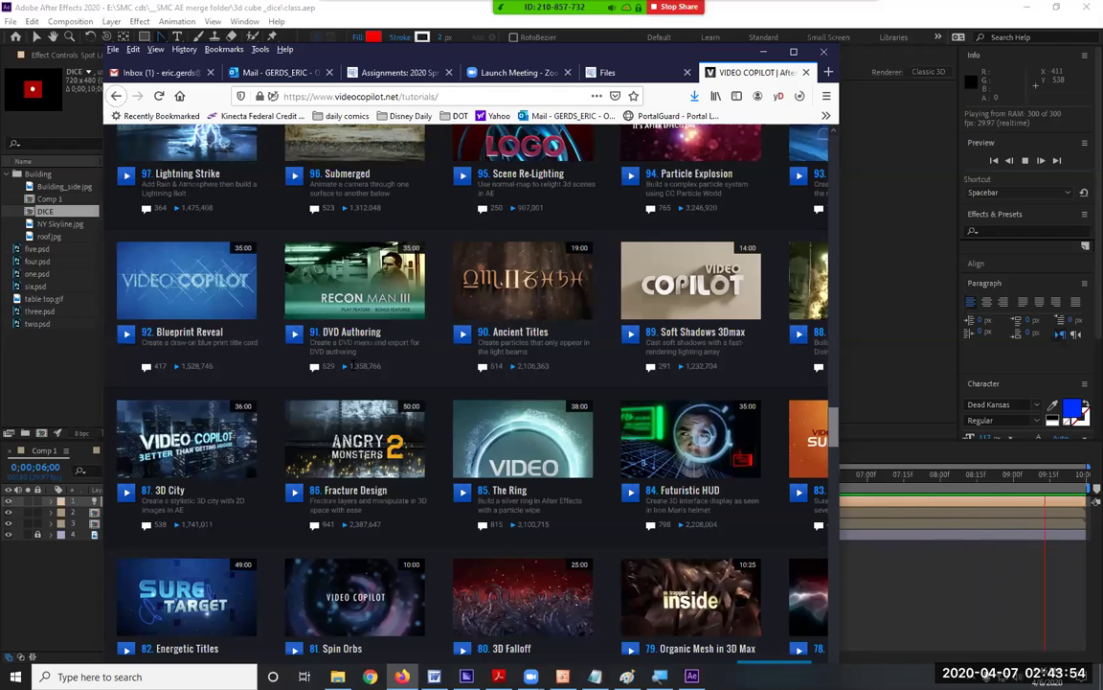
- Open the 87. 3D City tutorial and bring its video into view
mouse_move(186, 460)
click(127, 442)
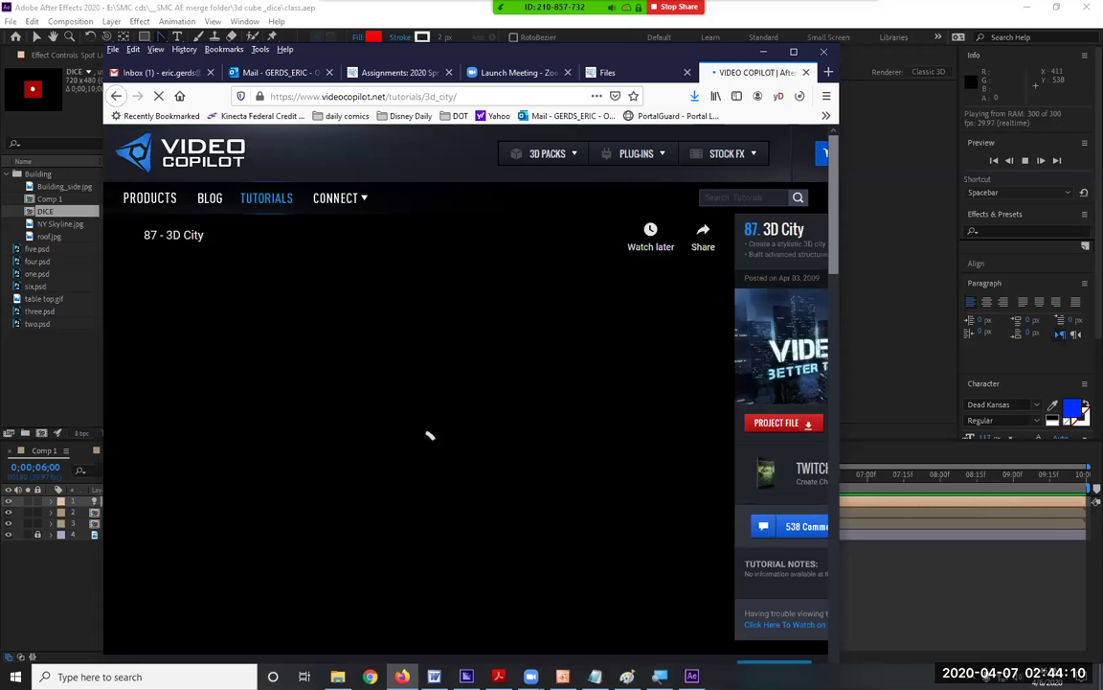
scroll(426, 397, down, 1)
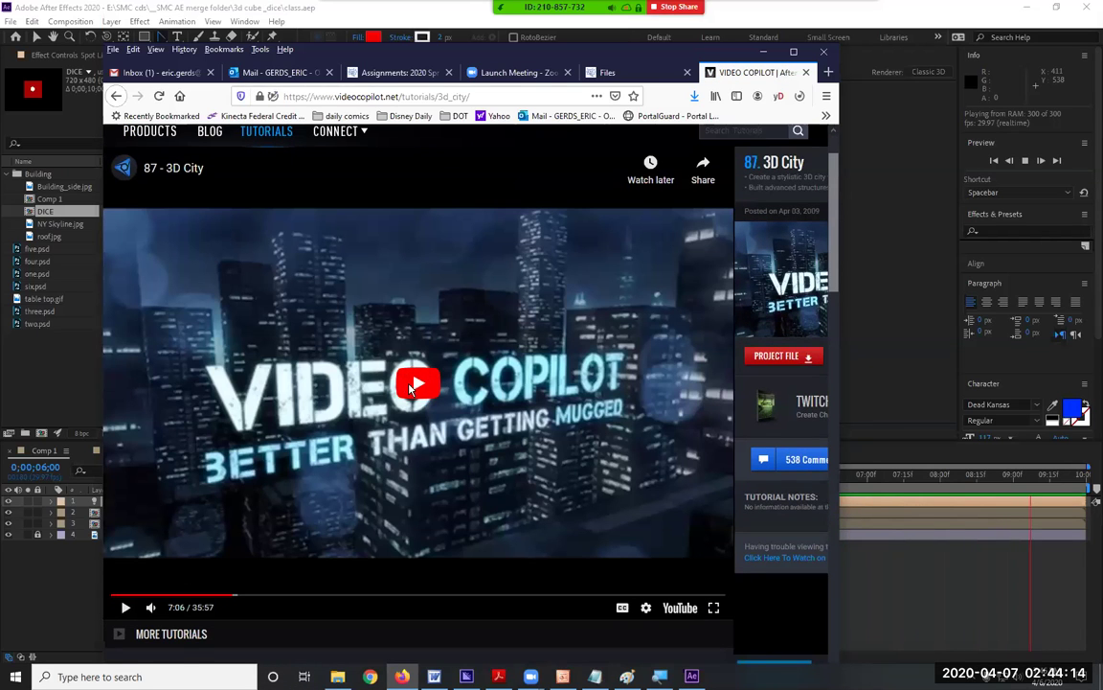
- Play the opening of the 3D City tutorial from its beginning, pause it, and switch back to After Effects
click(447, 394)
click(115, 596)
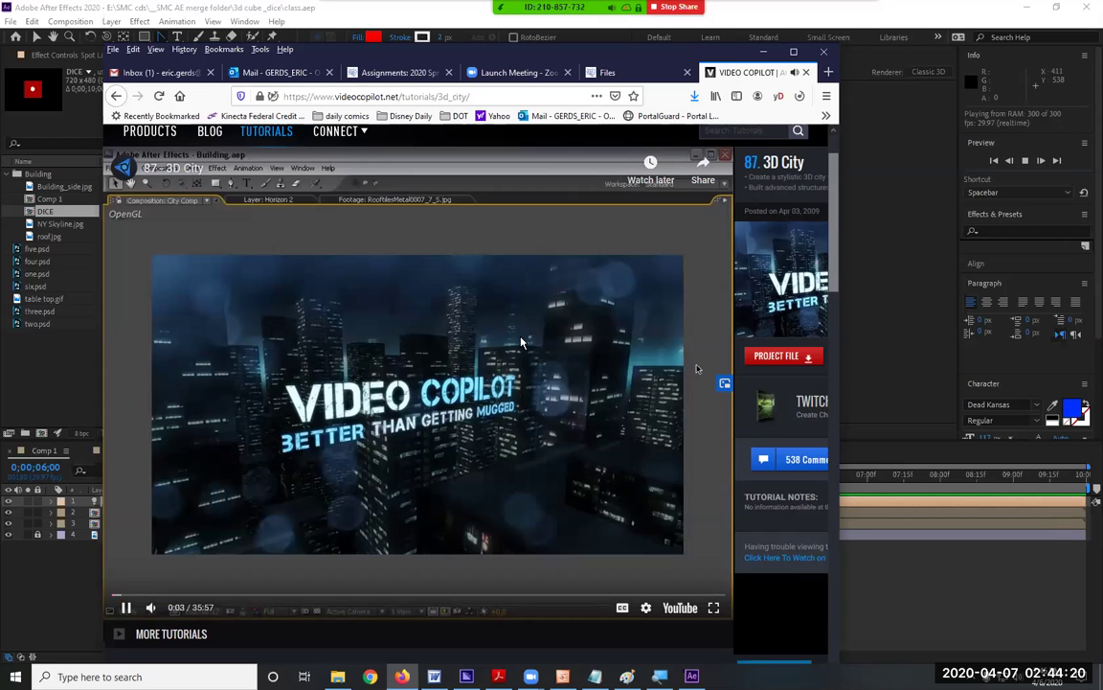
click(124, 609)
key(alt+Tab)
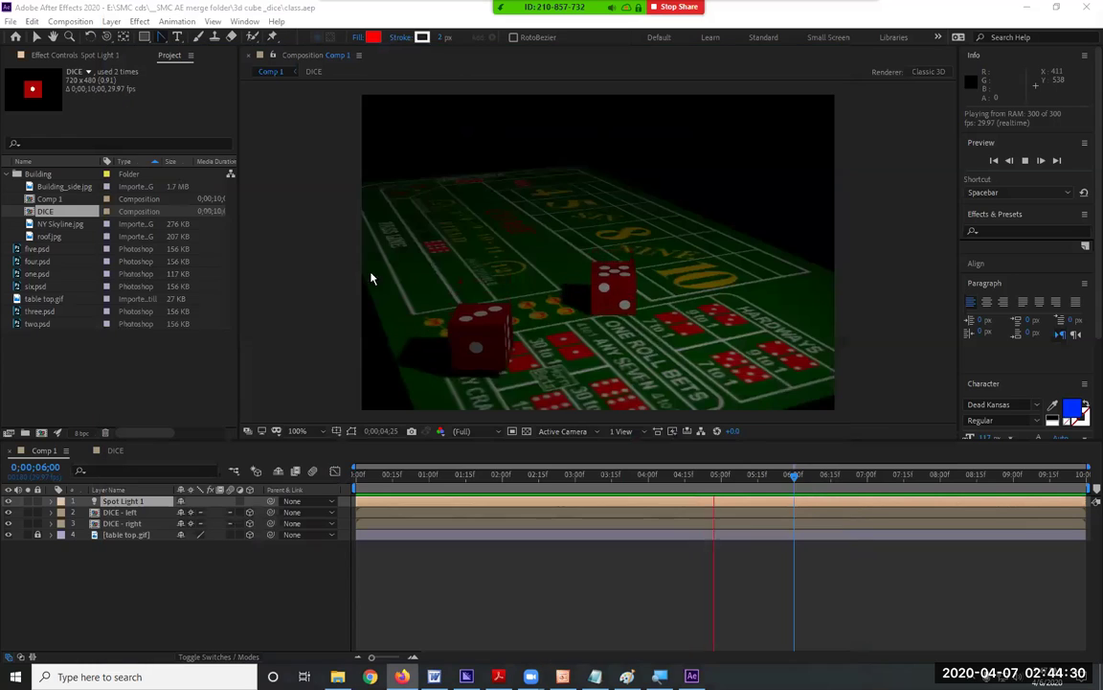
- Create a new composition named City View with the default NTSC DV settings
click(44, 186)
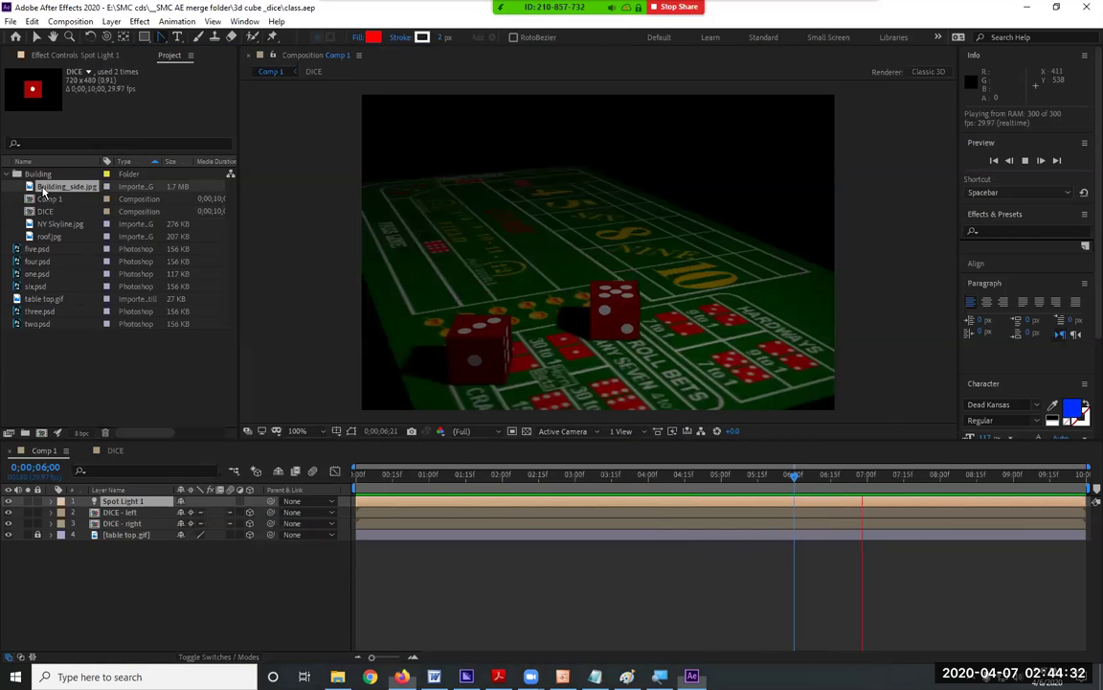
click(50, 236)
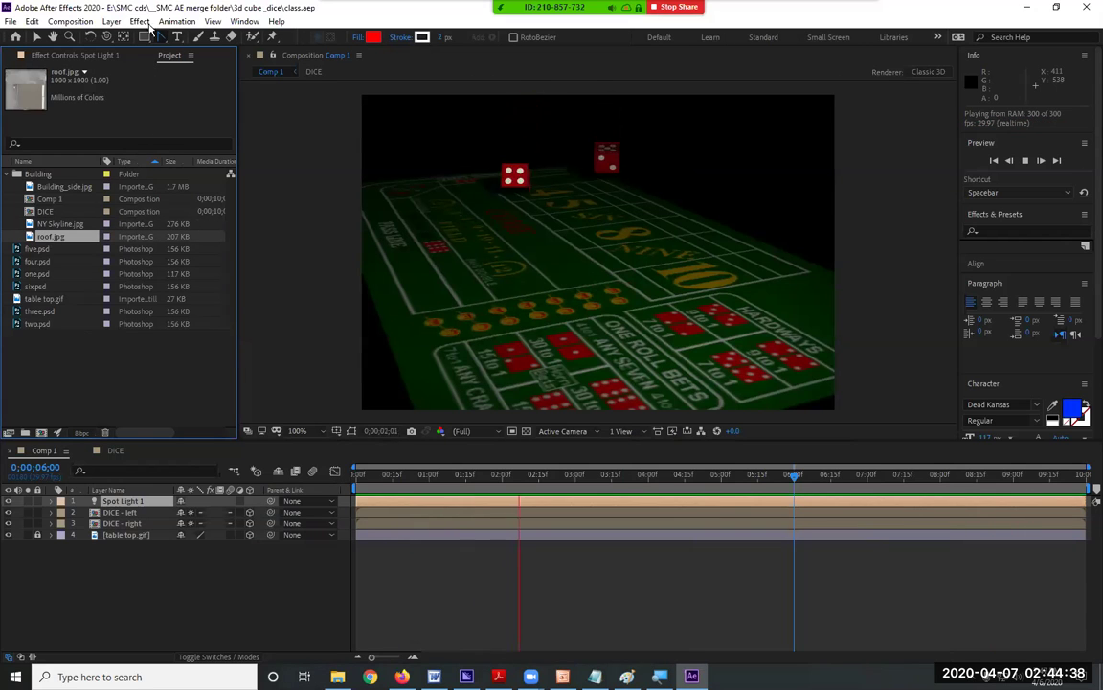
click(70, 21)
click(87, 39)
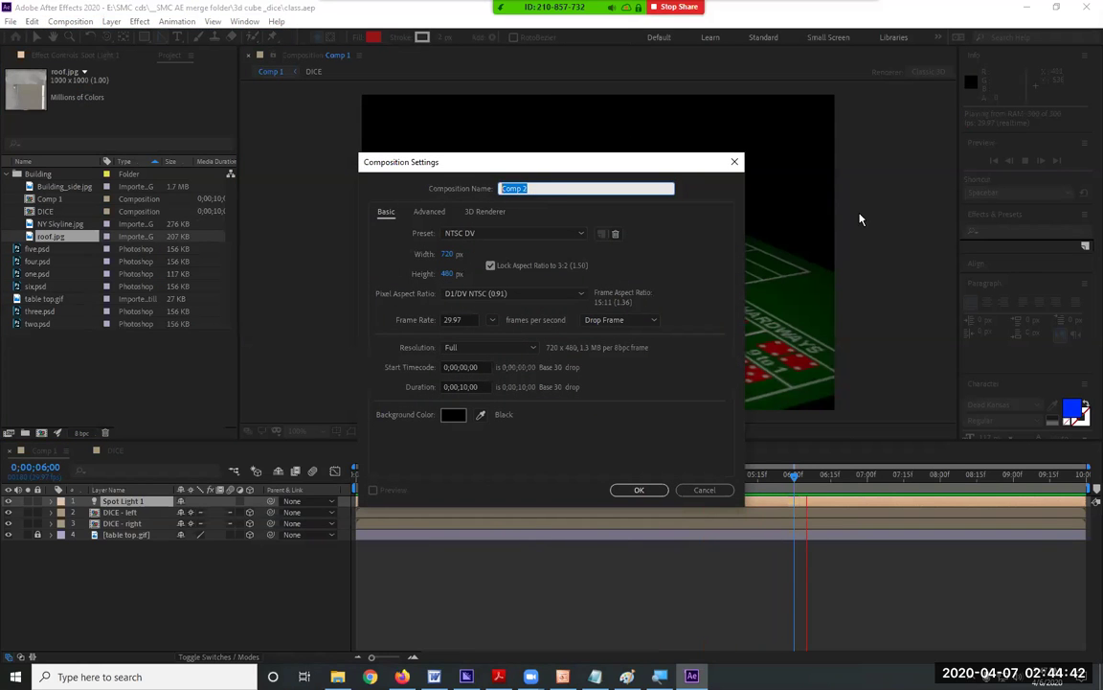
text(City View)
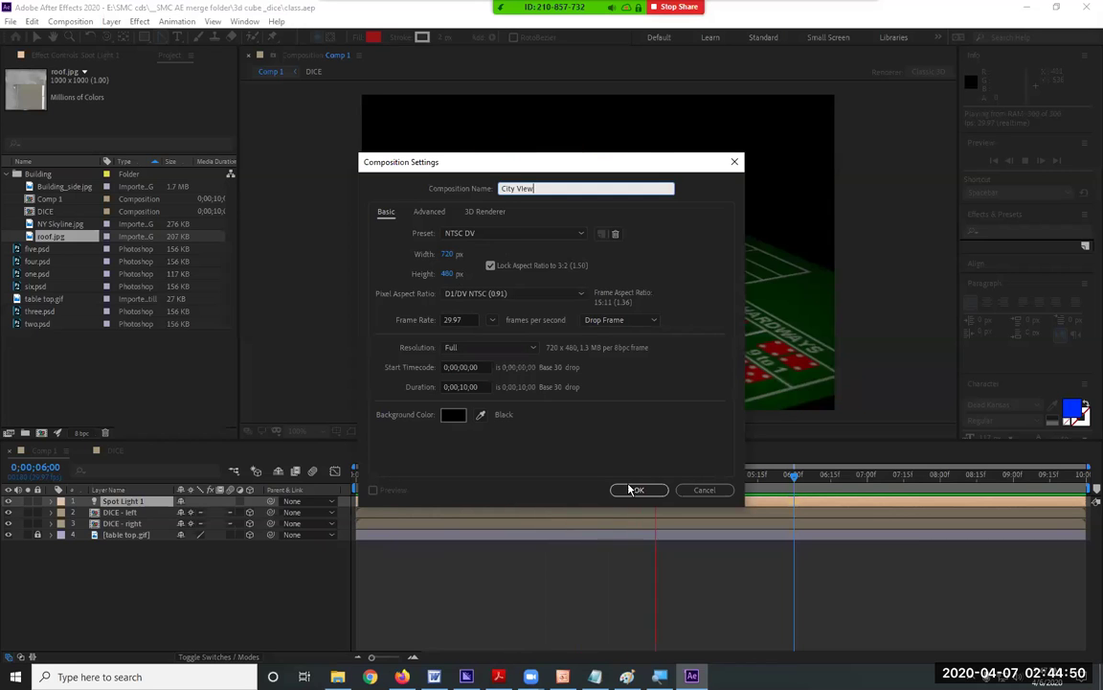
click(638, 489)
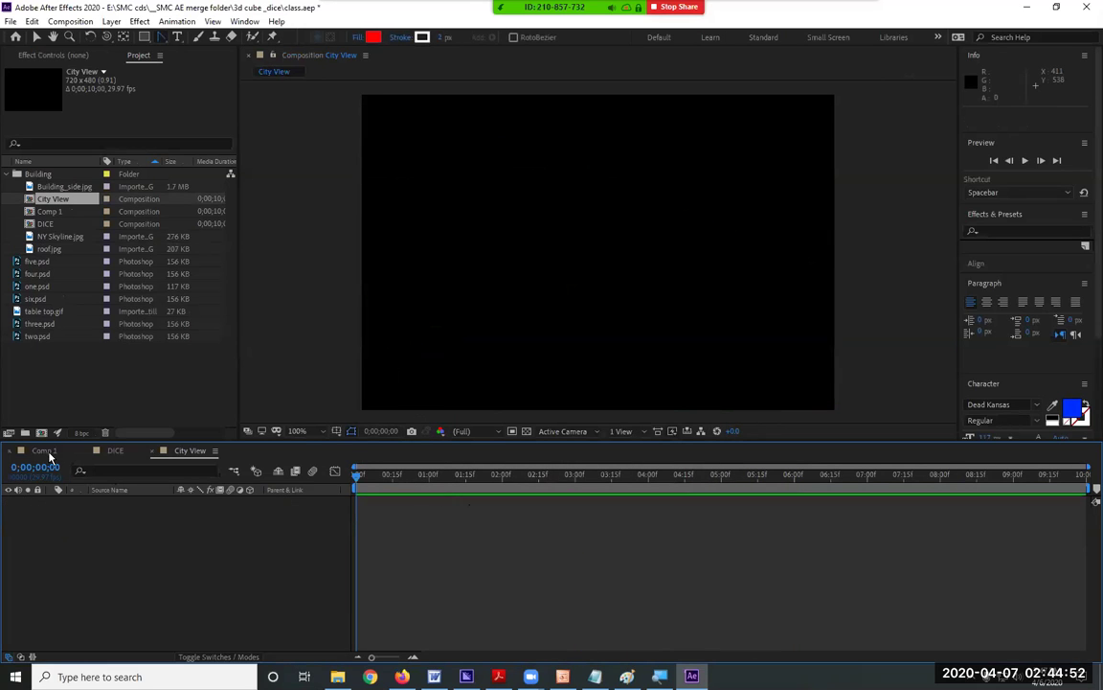
- Return to the City View composition and add Building_side.jpg to it as a layer
click(100, 451)
click(44, 450)
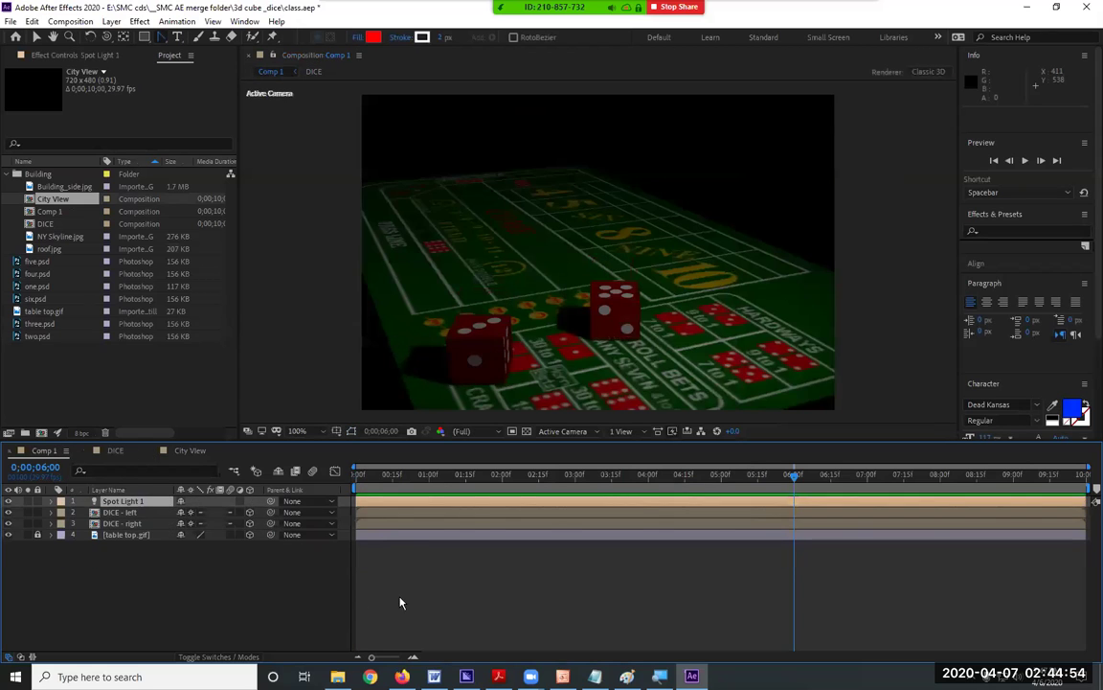
click(197, 454)
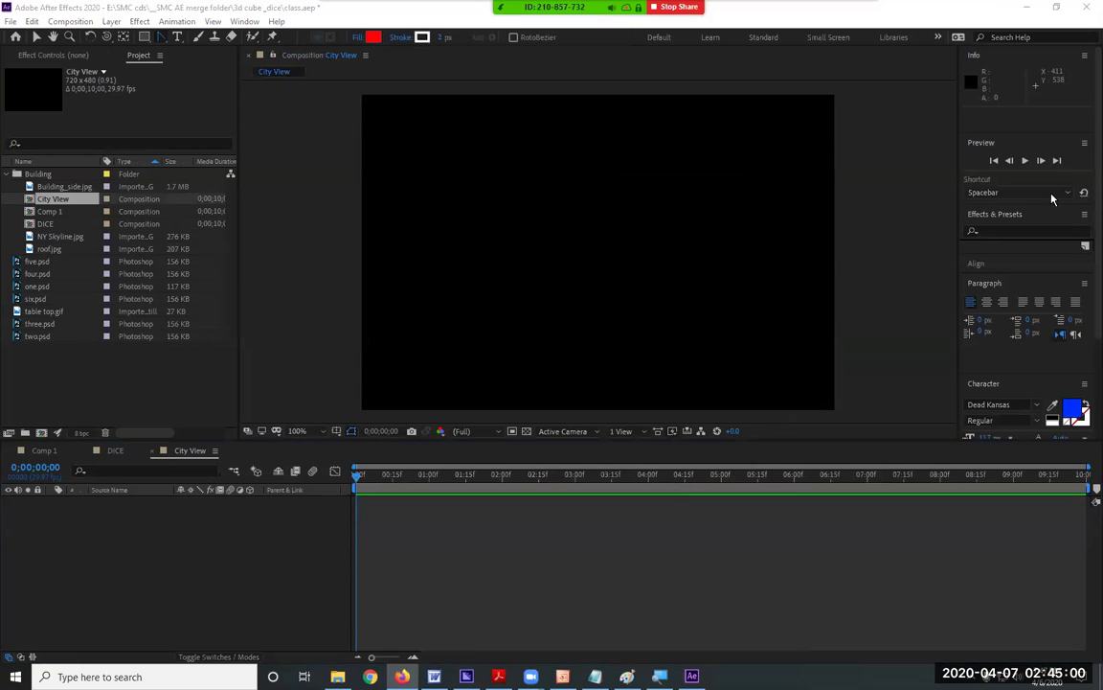
click(80, 188)
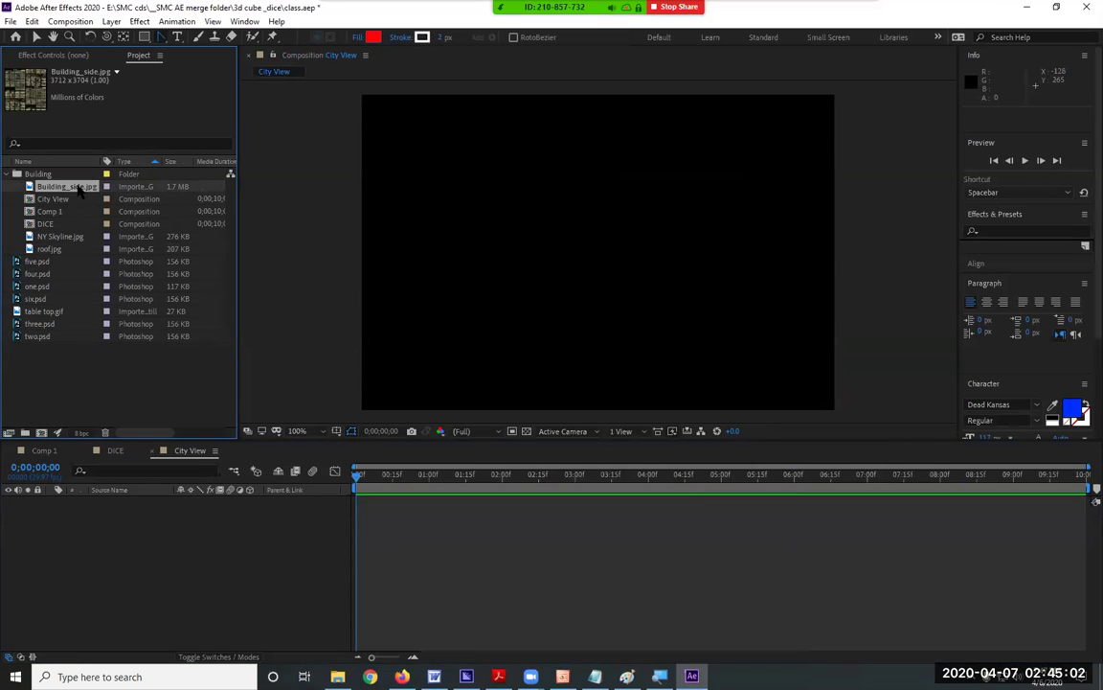
drag(79, 187, 249, 556)
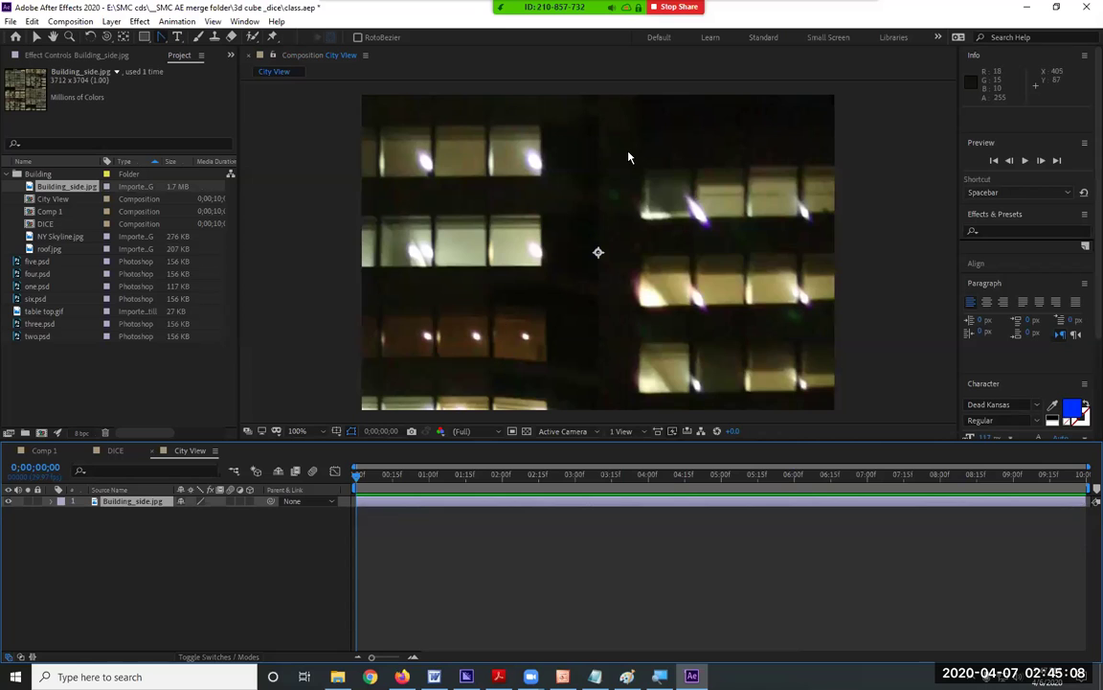
- Examine how far the Building_side.jpg layer extends beyond the City View frame
key(comma)
key(comma)
key(comma)
key(comma)
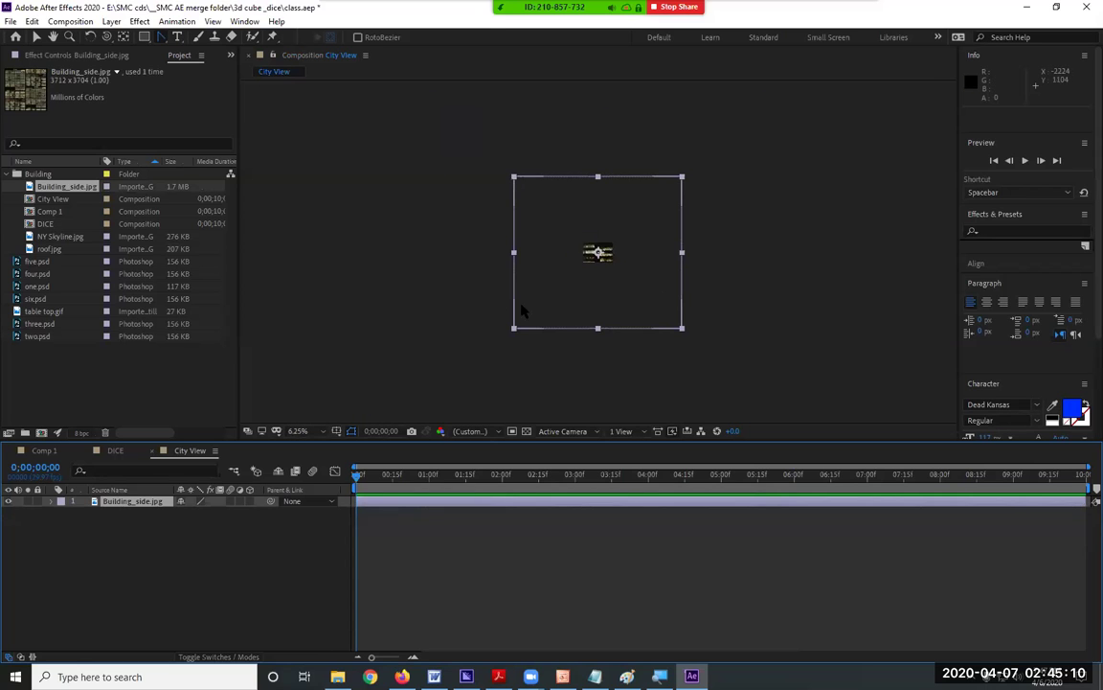
key(period)
key(period)
key(period)
key(period)
key(period)
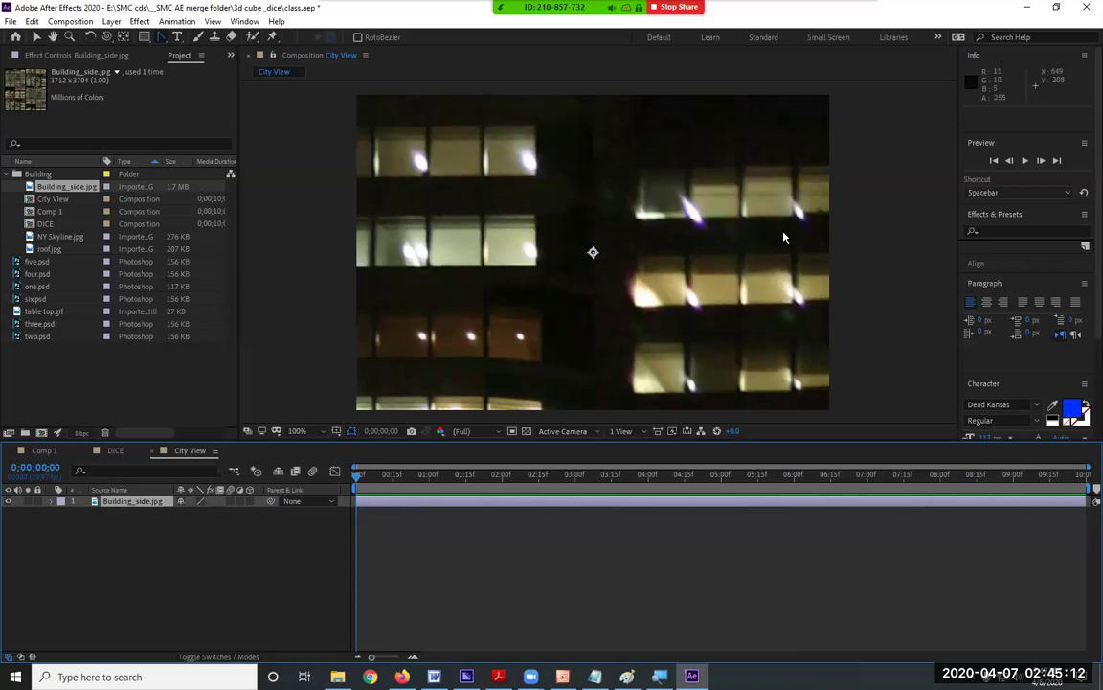
key(comma)
key(comma)
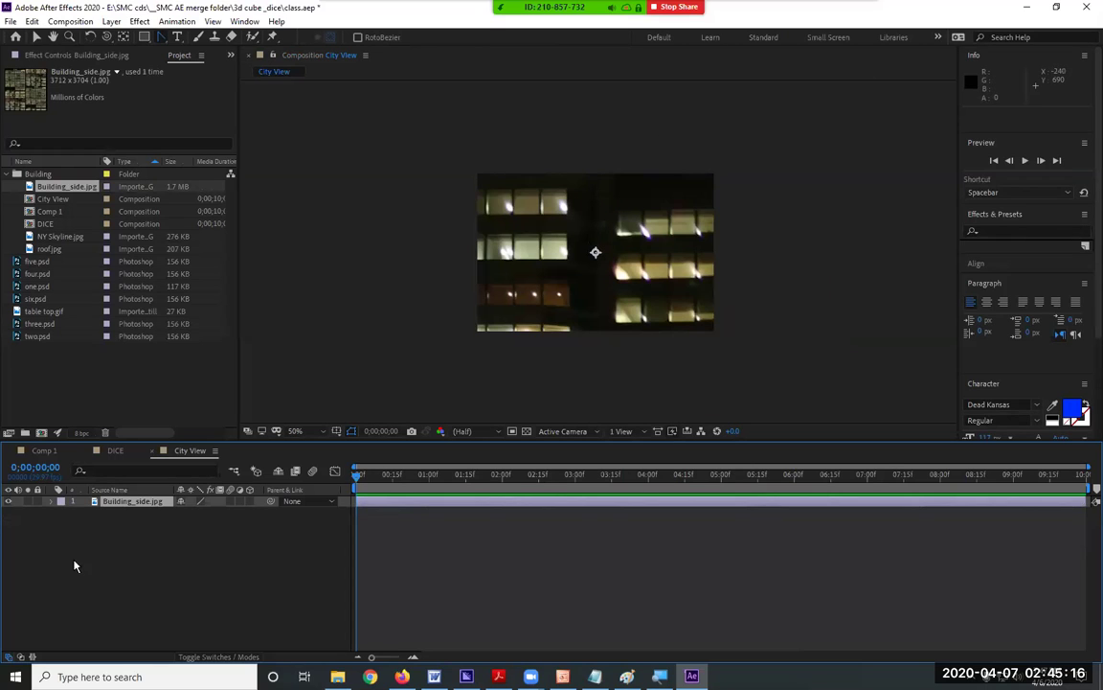
- Pre-compose the Building_side.jpg layer as Building_side, moving all attributes into the new composition
right_click(134, 503)
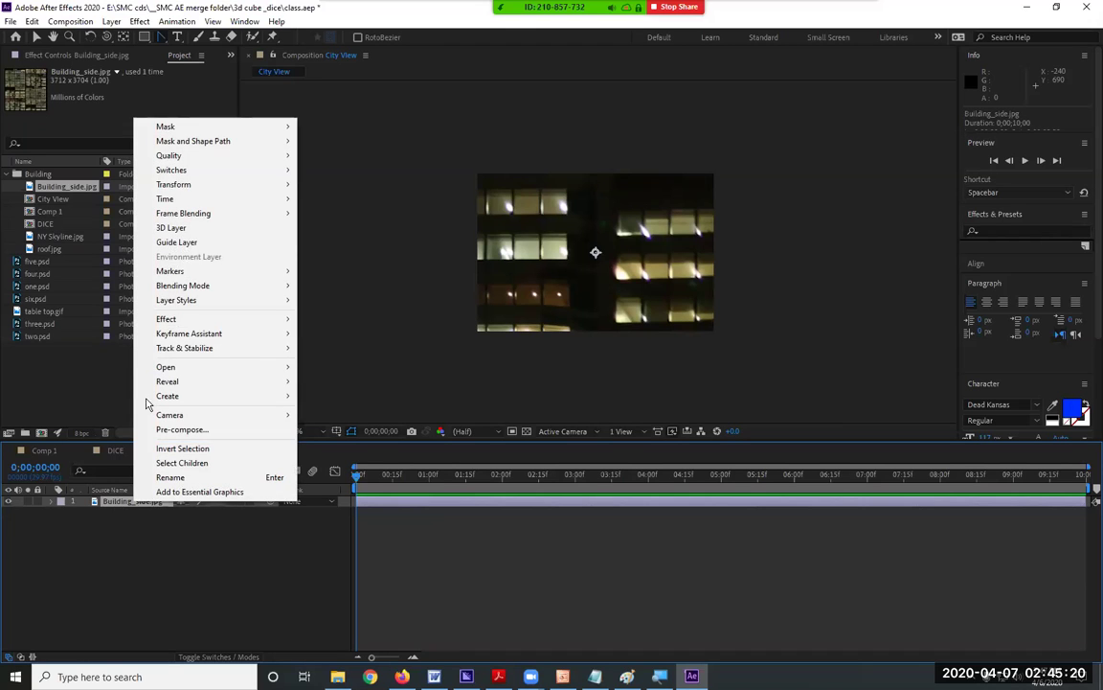
click(111, 21)
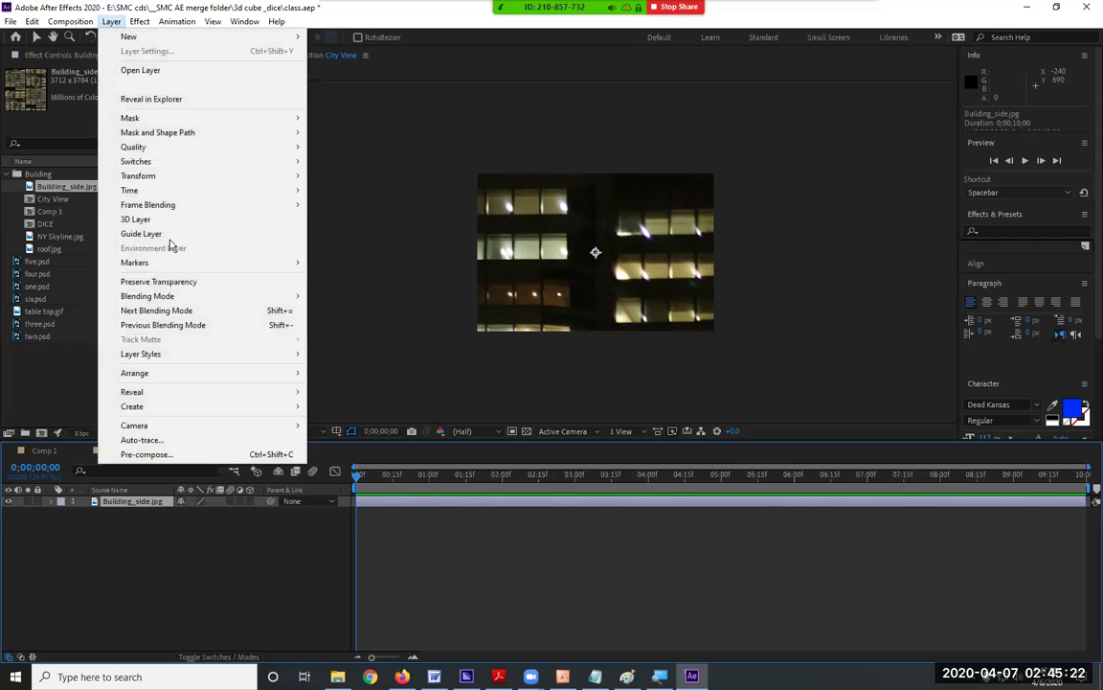
click(146, 454)
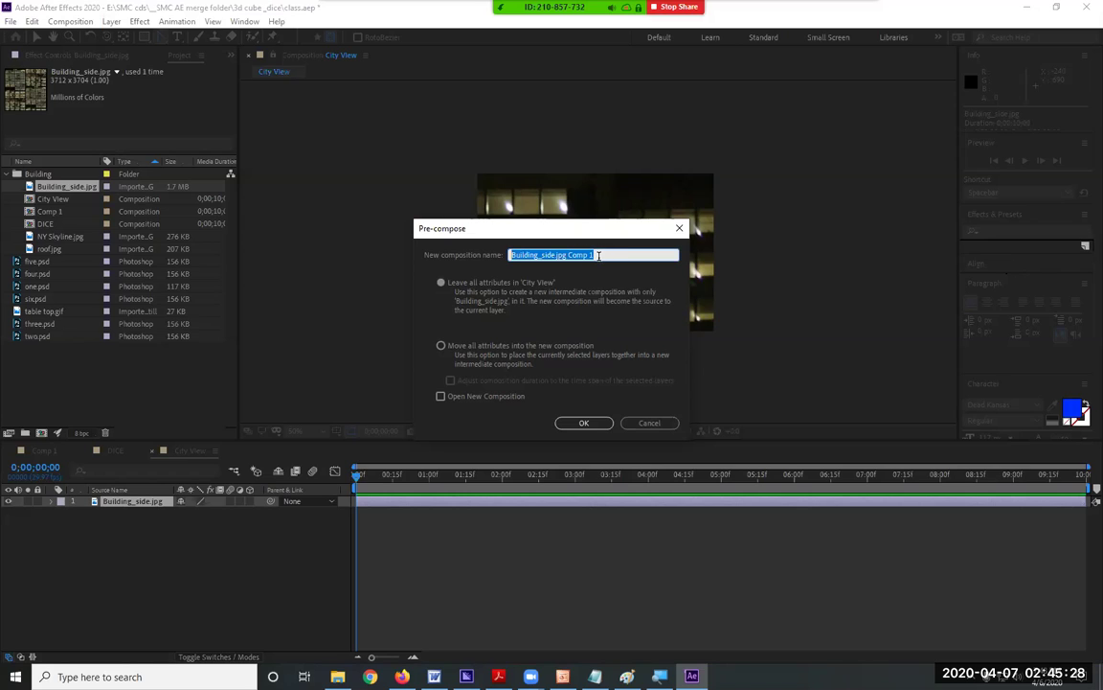
drag(594, 254, 558, 257)
key(BackSpace)
click(464, 346)
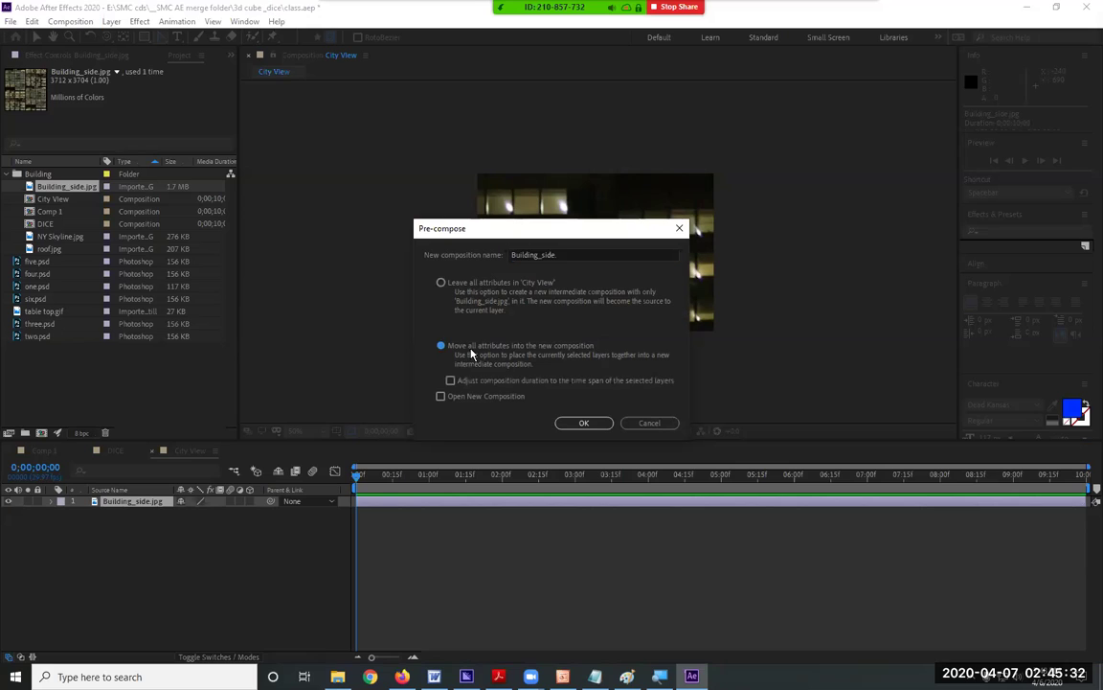
click(570, 253)
double_click(570, 254)
click(626, 254)
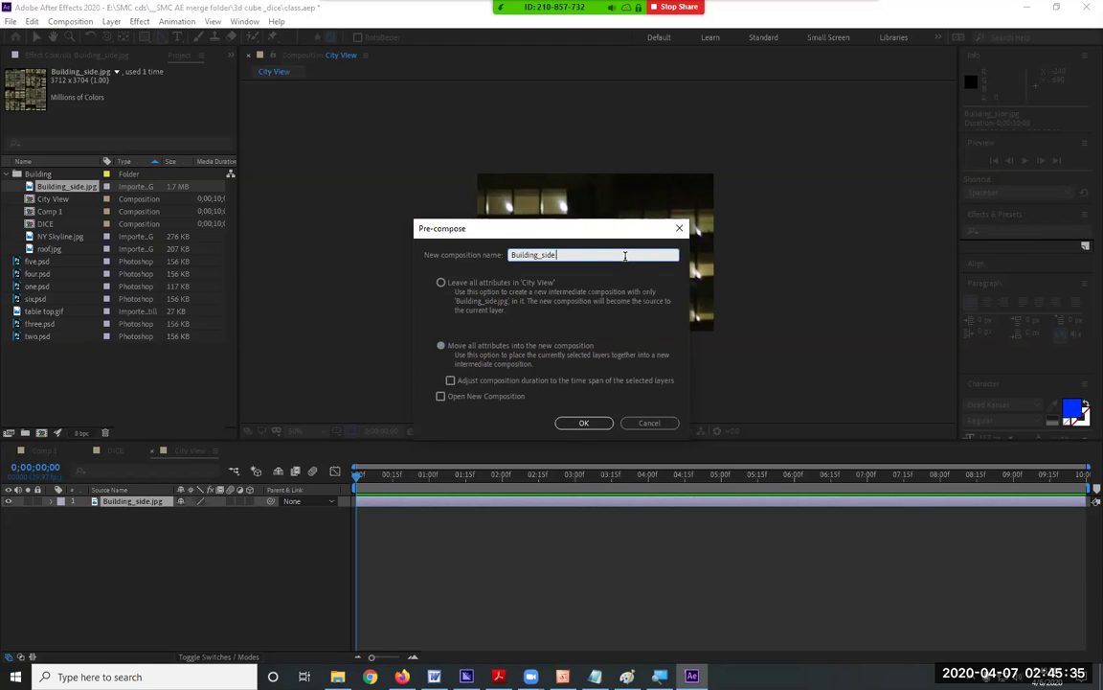
click(583, 423)
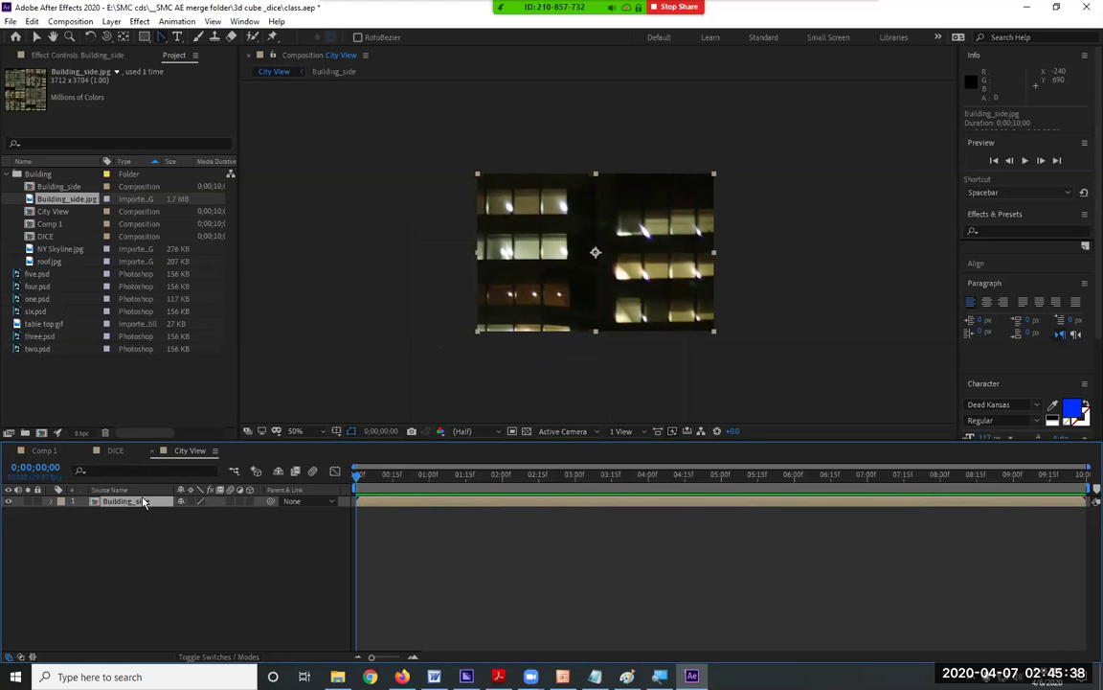
- Open the Building_side composition and fit its Building_side.jpg layer to the composition frame
double_click(137, 503)
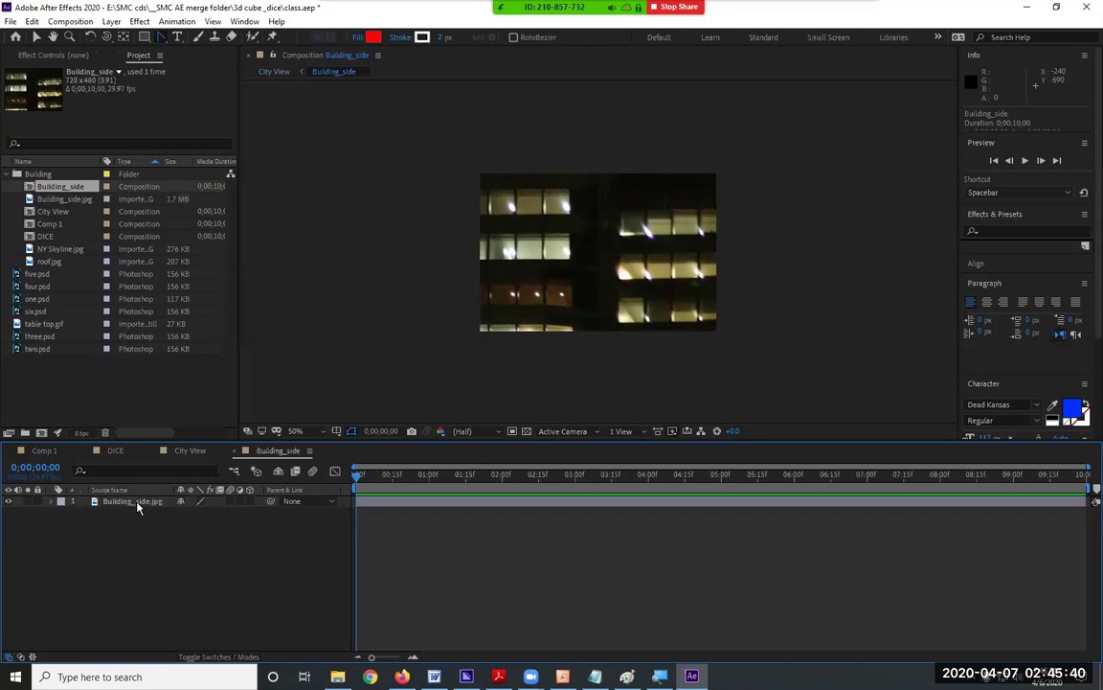
click(135, 502)
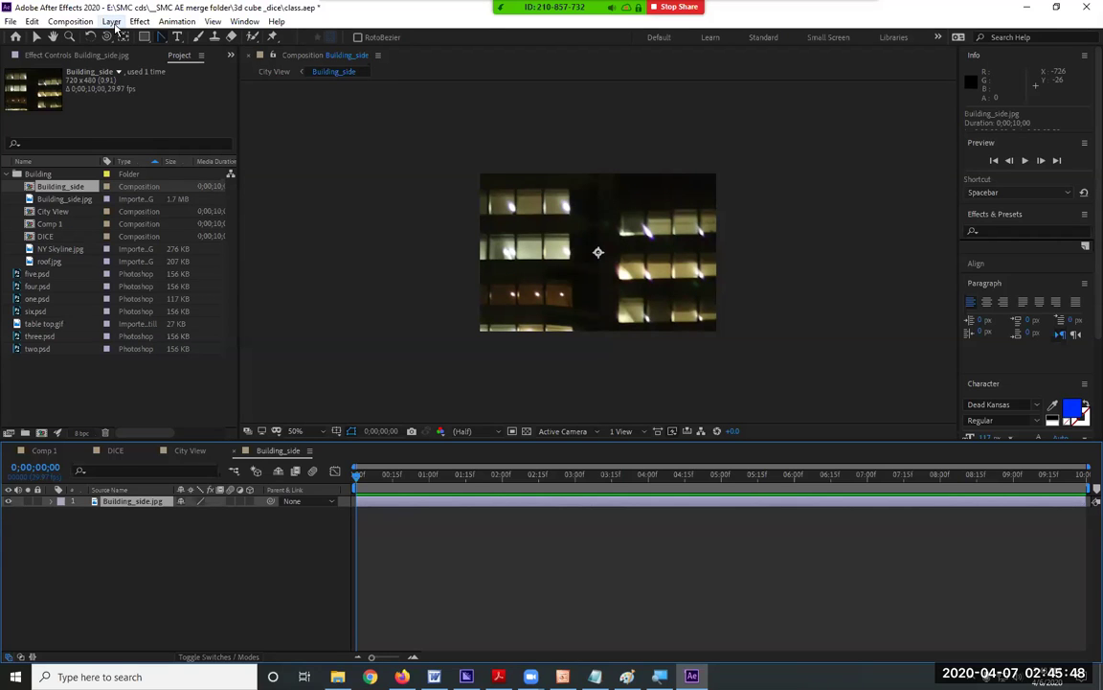
click(574, 228)
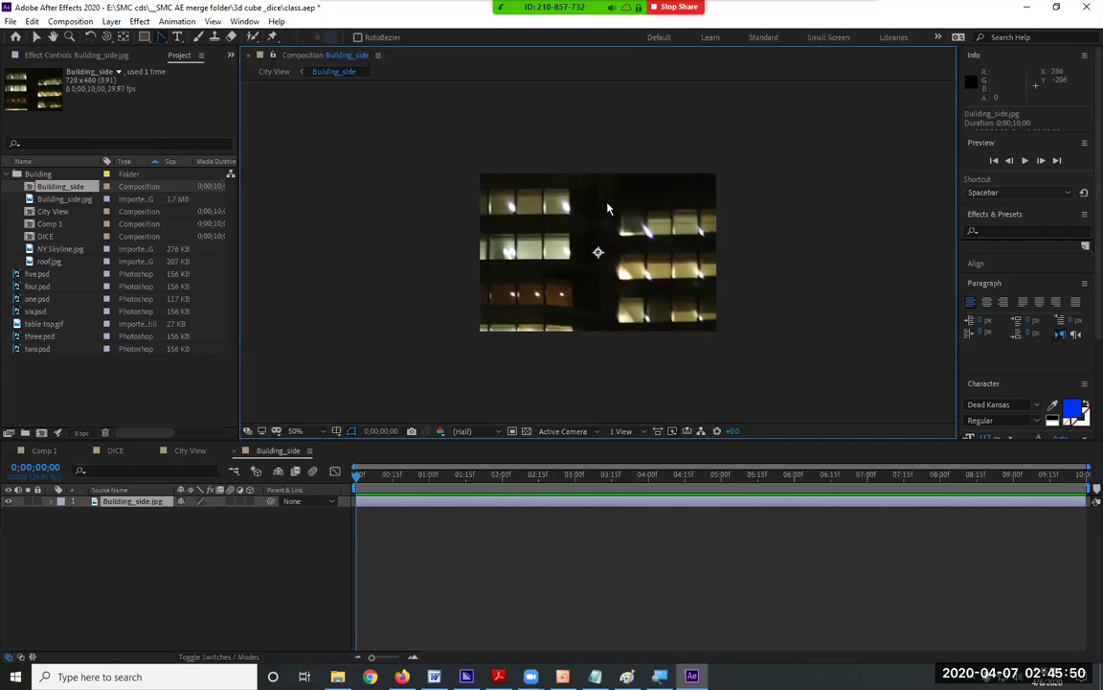
scroll(616, 222, down, 6)
scroll(596, 251, up, 6)
click(111, 22)
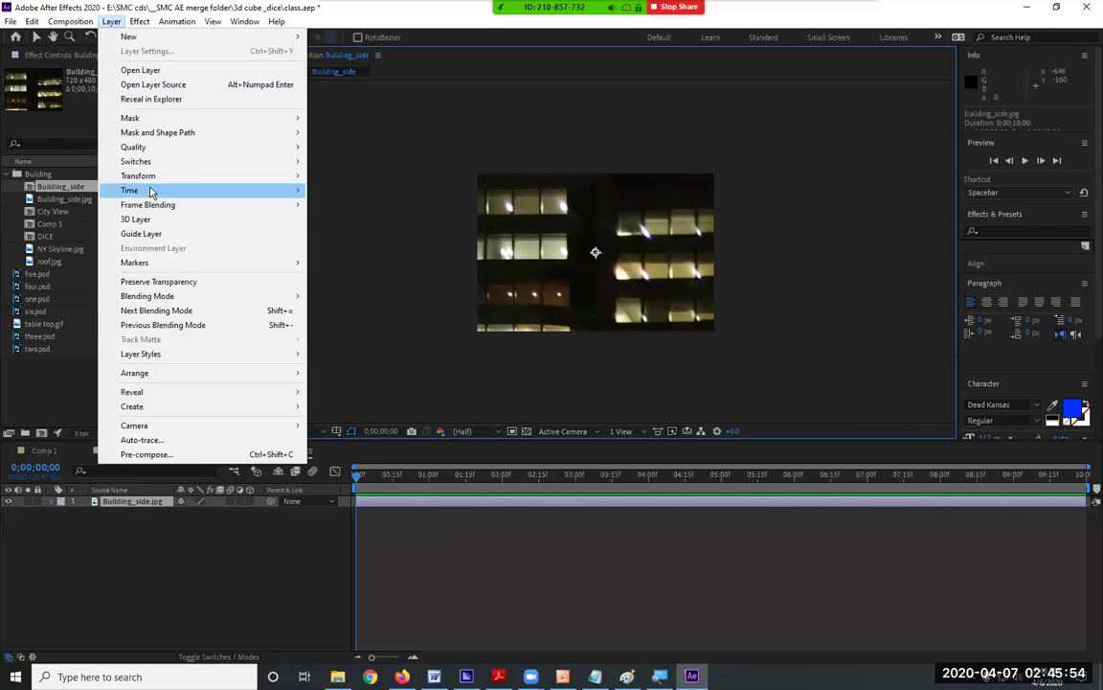
mouse_move(150, 183)
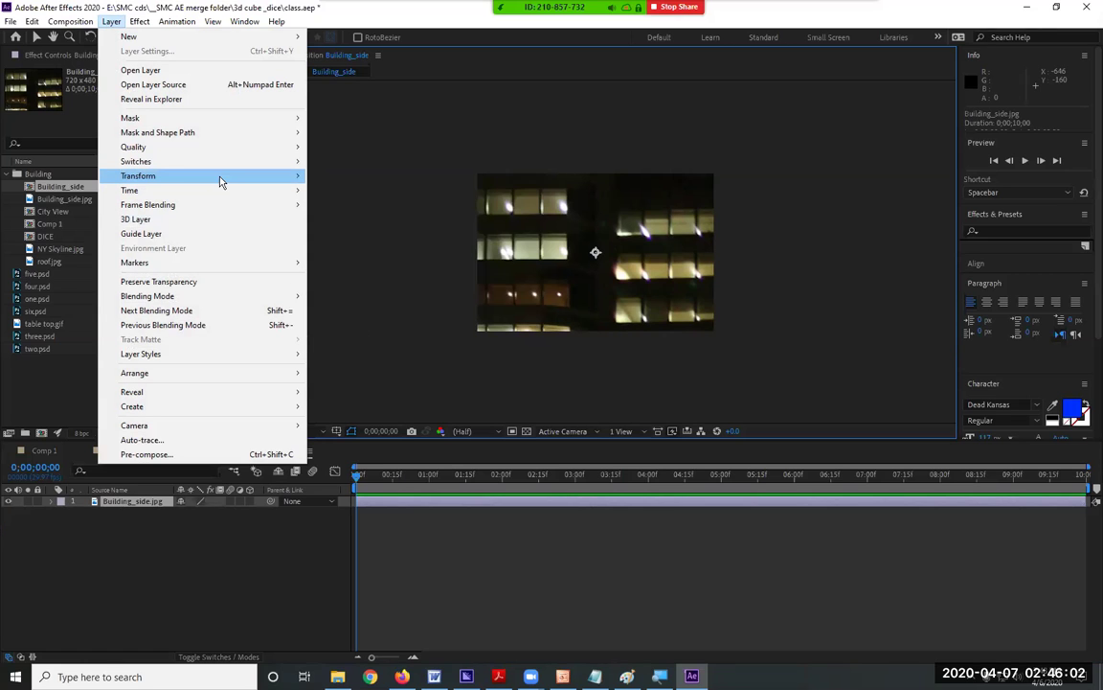
mouse_move(221, 177)
click(388, 350)
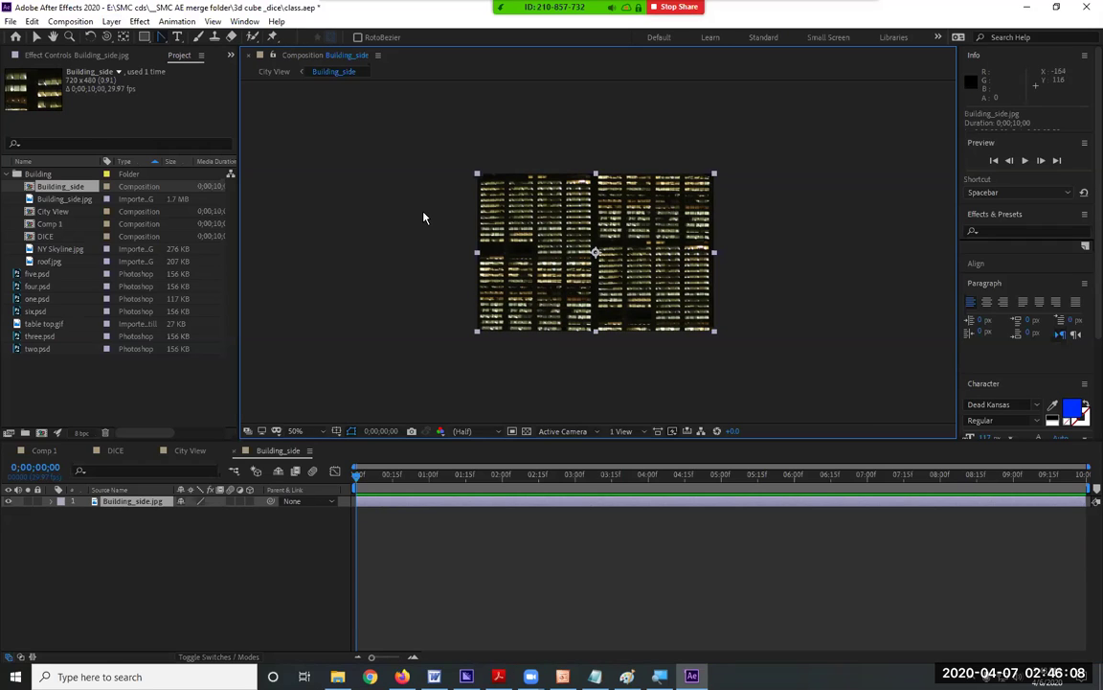
- Open the Pre-compose settings for the fitted Building_side.jpg layer inside the Building_side composition
right_click(142, 507)
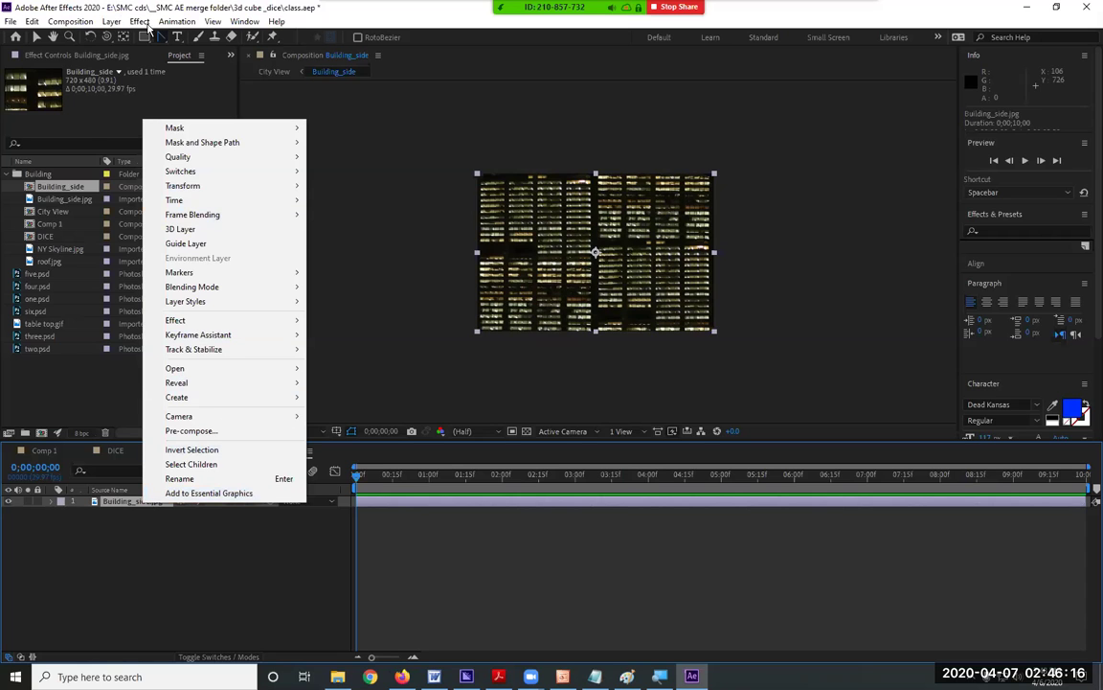
click(106, 23)
click(144, 454)
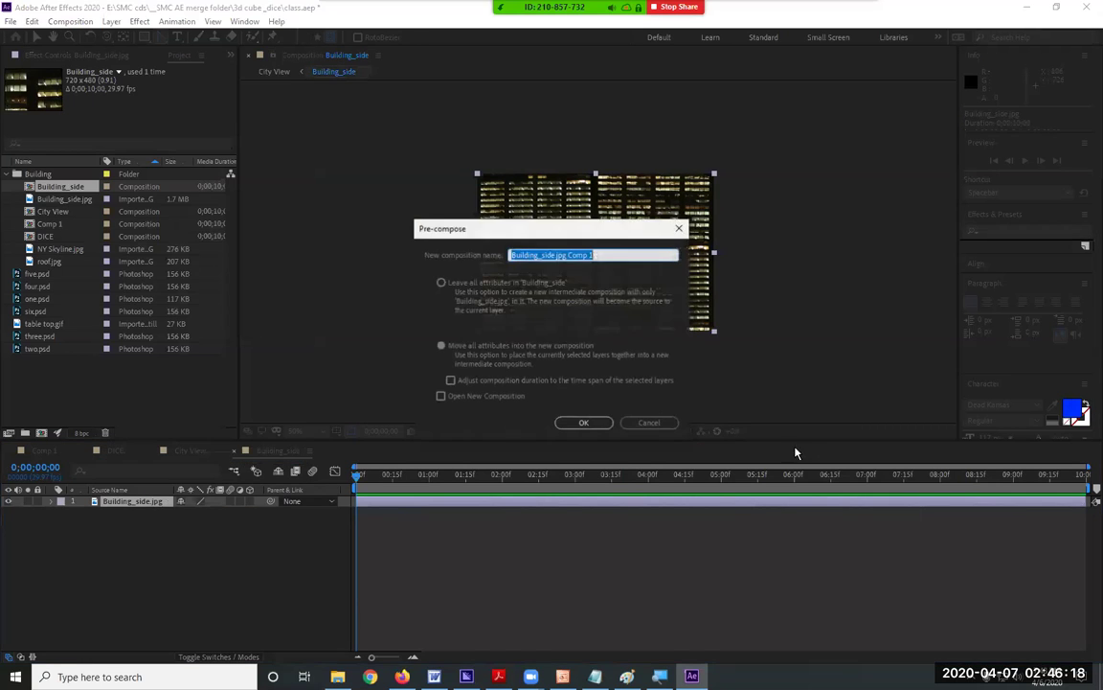
- Finish pre-composing the Building_side.jpg layer as "single side of building" and make the nested layer 3D
text(single side of building)
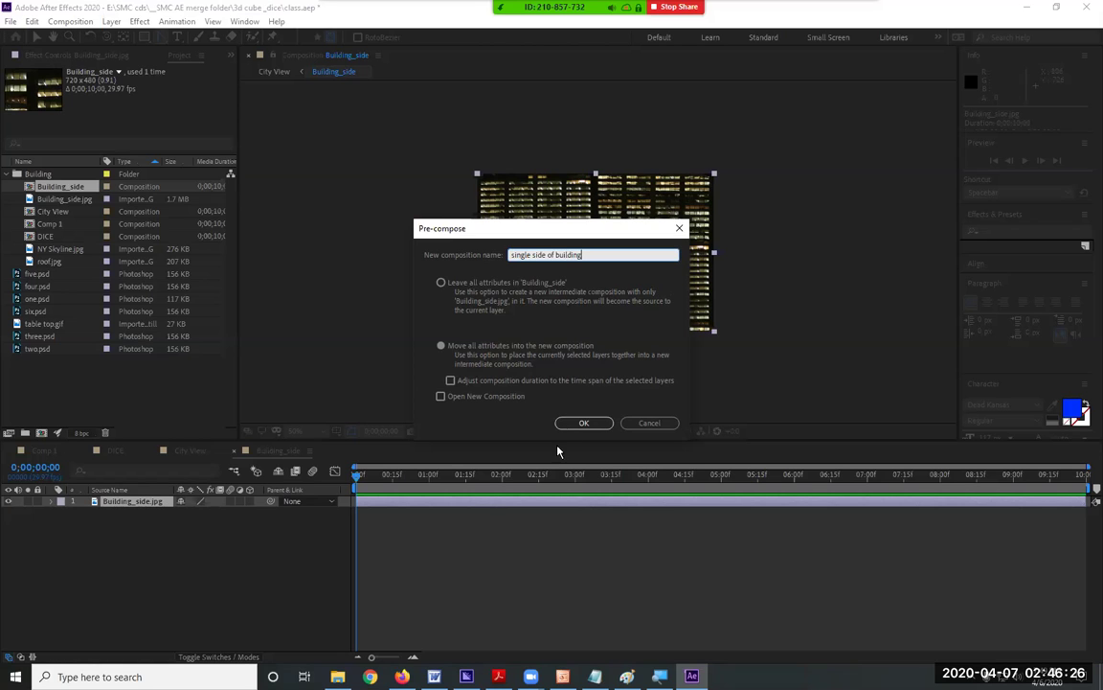
click(584, 422)
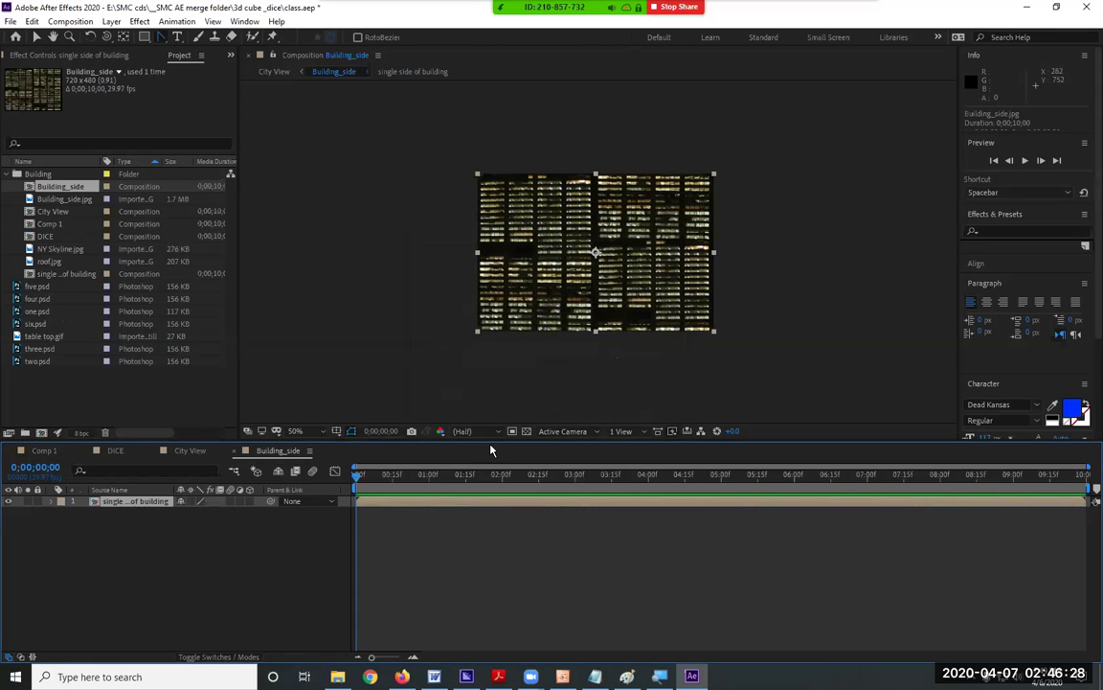
click(250, 502)
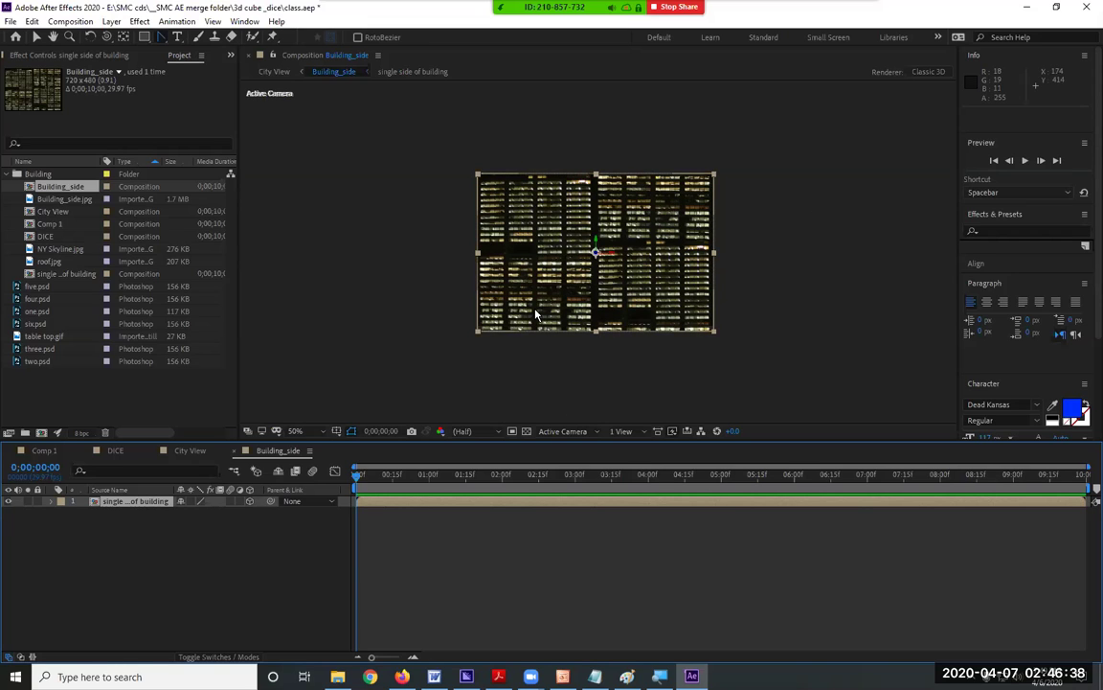
- Check the composition settings of Building_side without changing anything
click(434, 676)
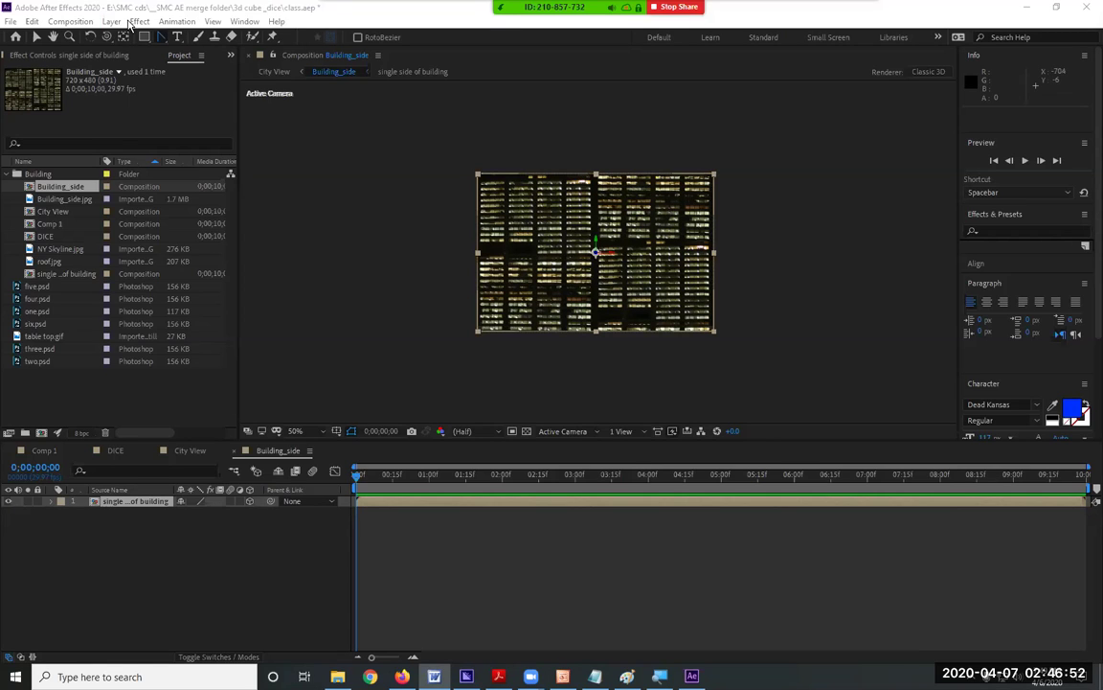
click(84, 23)
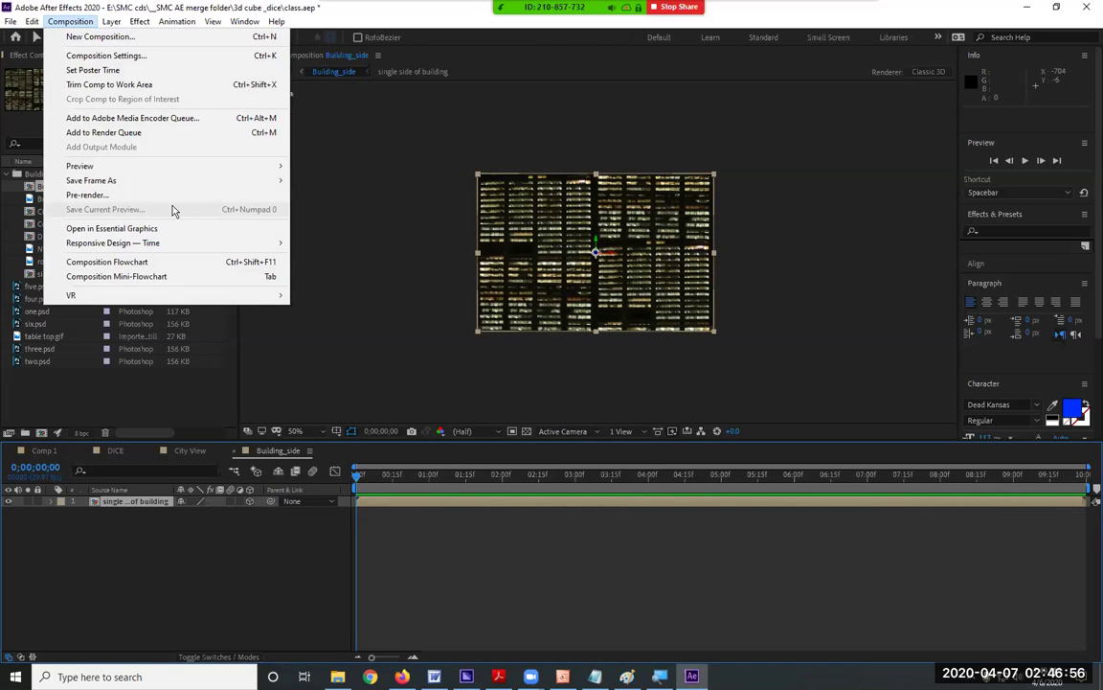
click(188, 56)
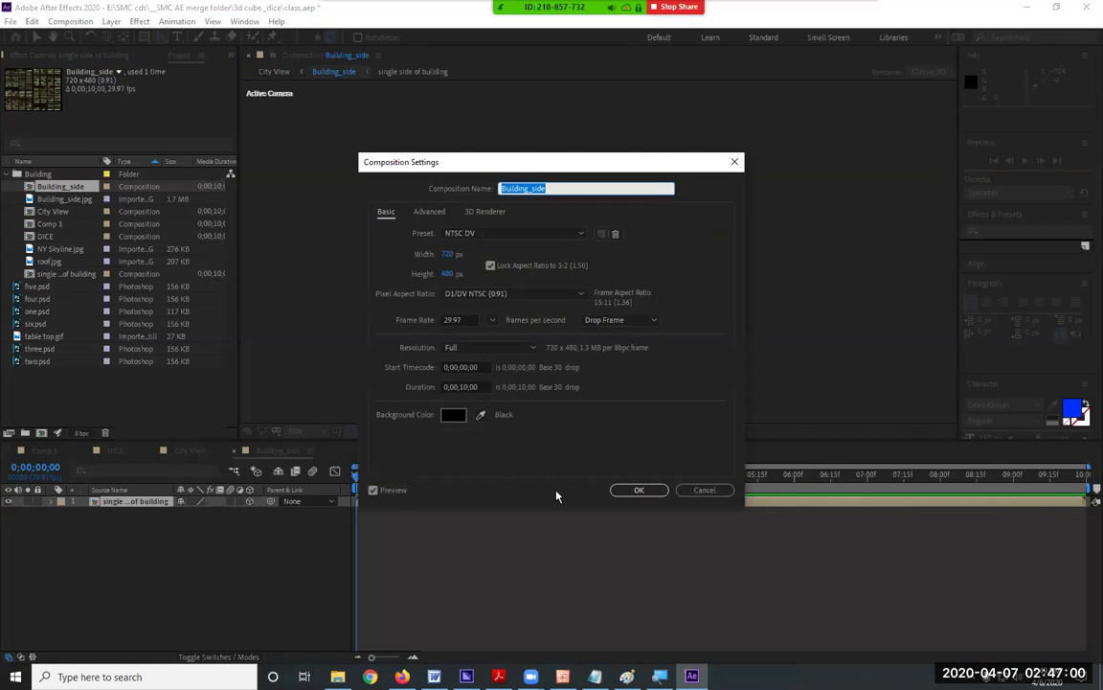
click(704, 489)
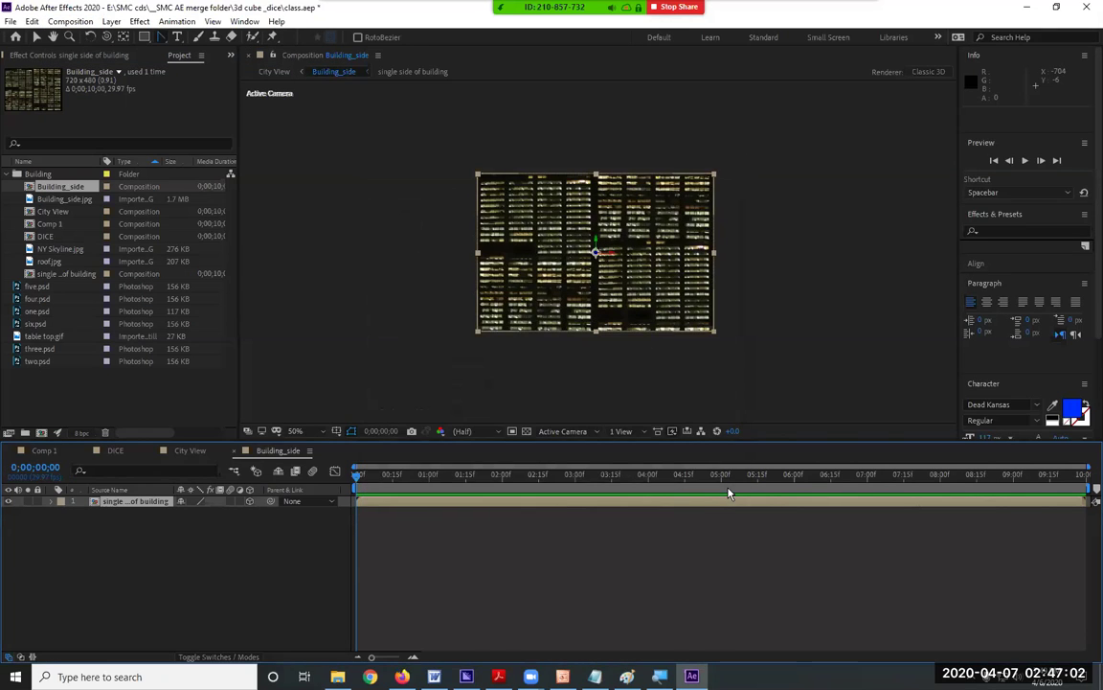
- Open the nested single side of building composition and check its frame size in the composition settings
click(121, 505)
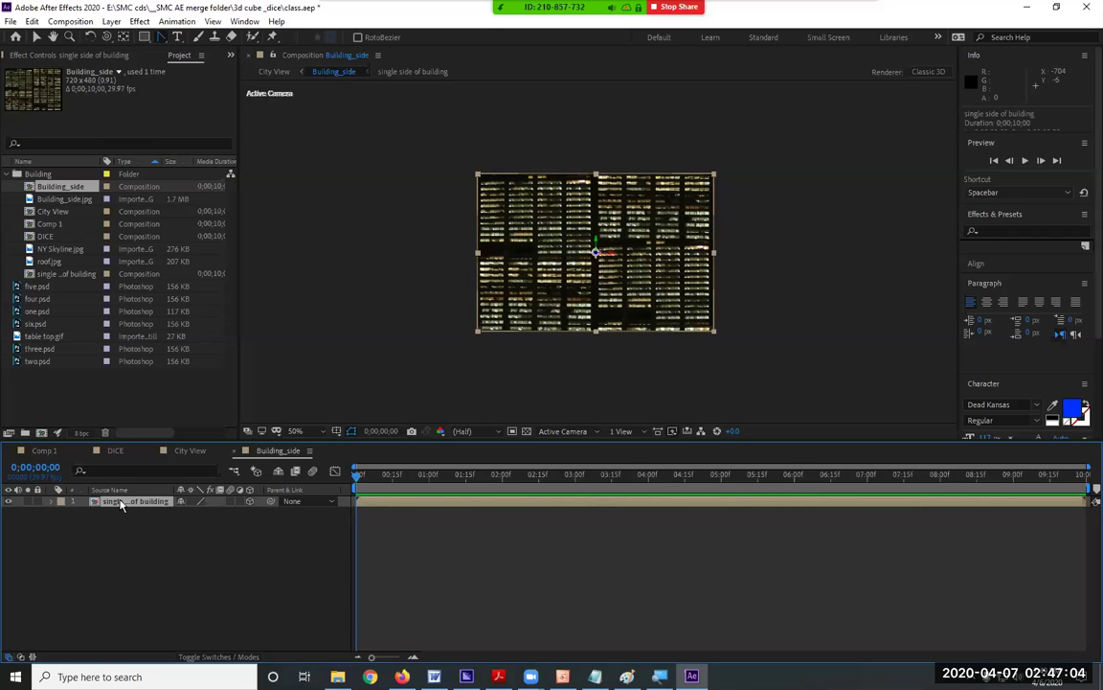
click(505, 234)
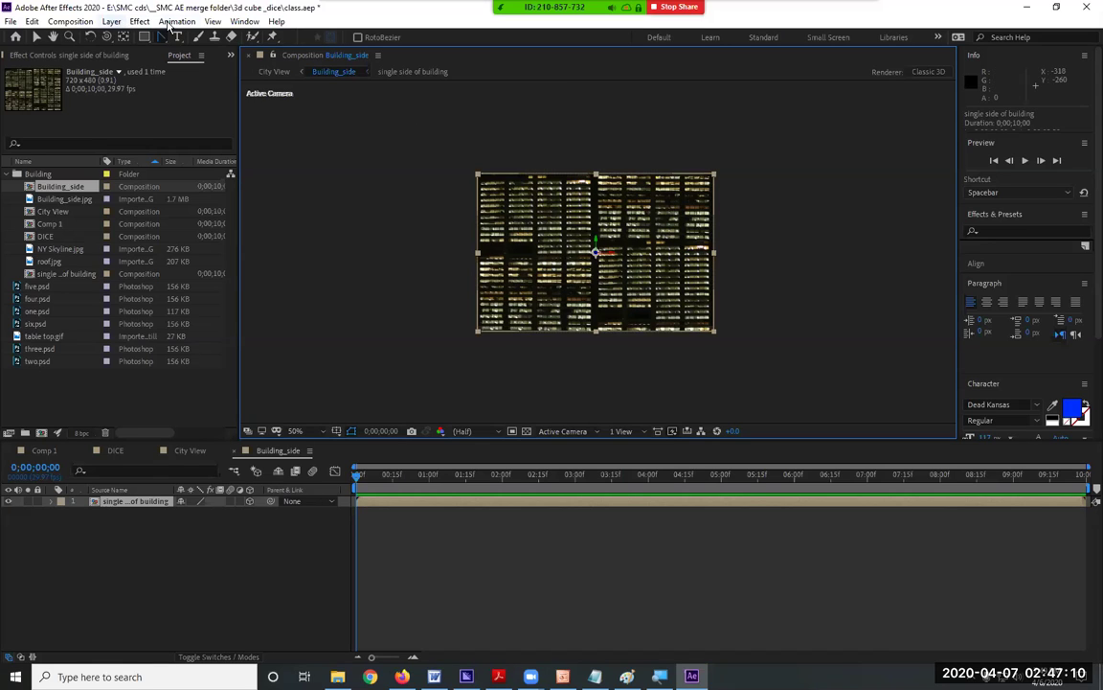
click(139, 21)
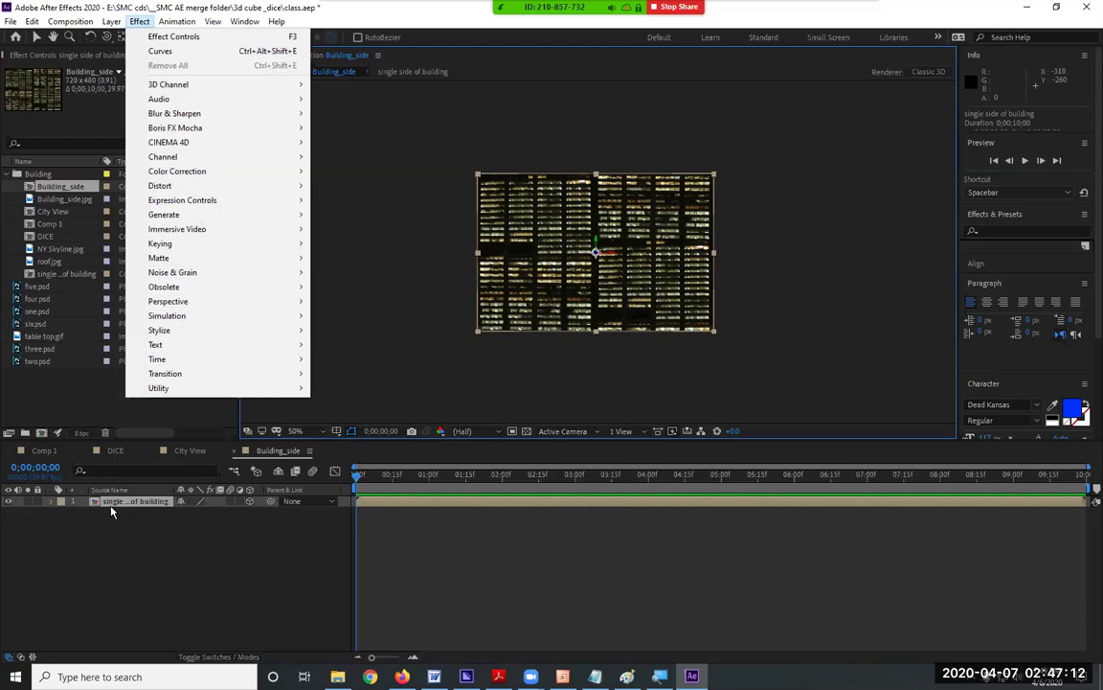
click(111, 506)
double_click(111, 504)
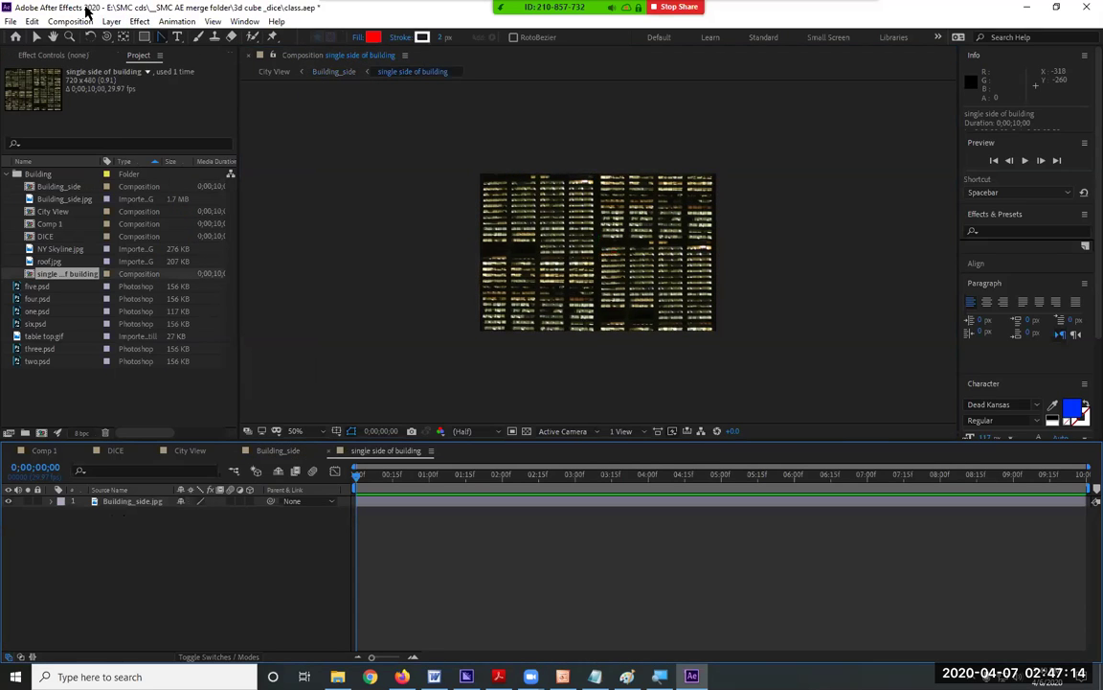
click(70, 21)
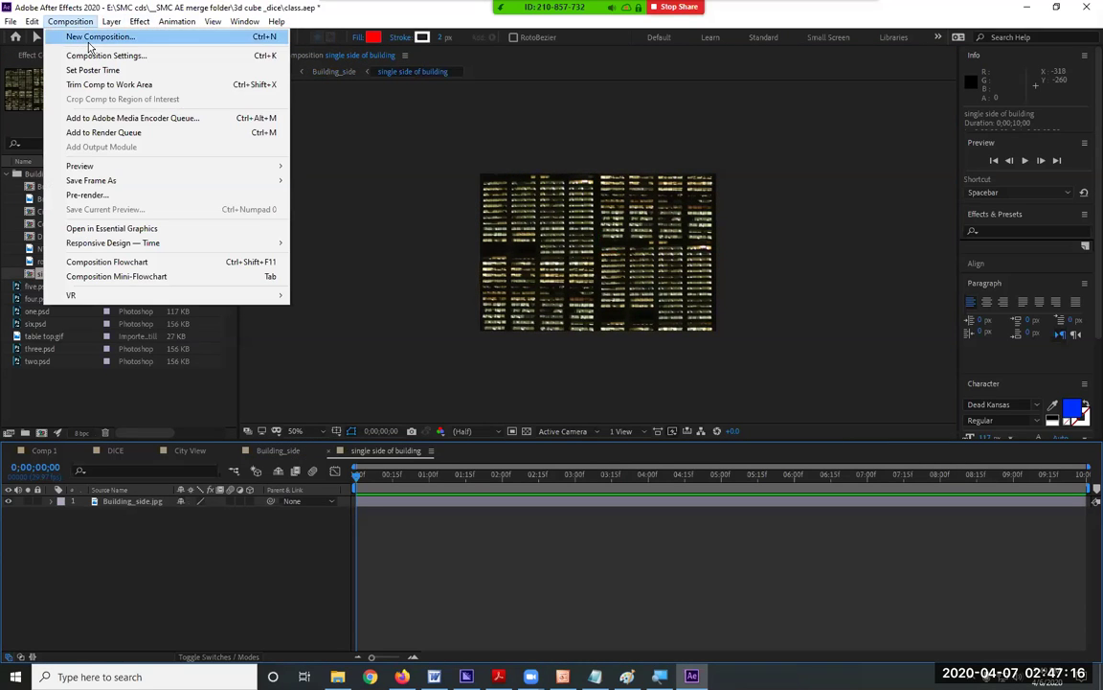
click(95, 56)
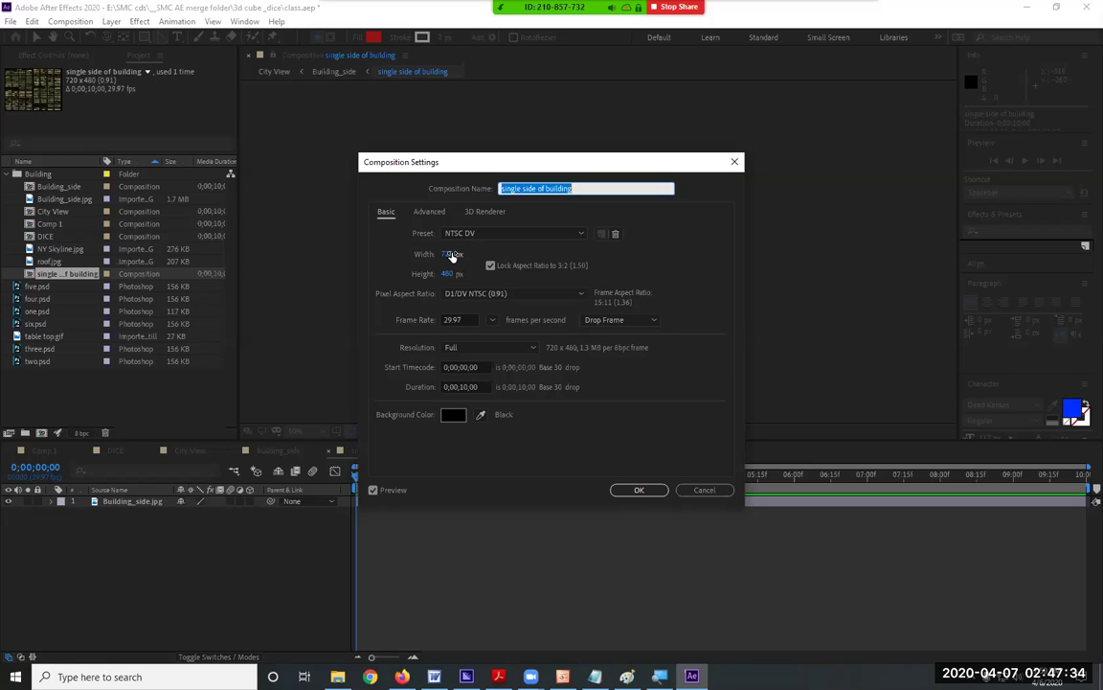
click(734, 162)
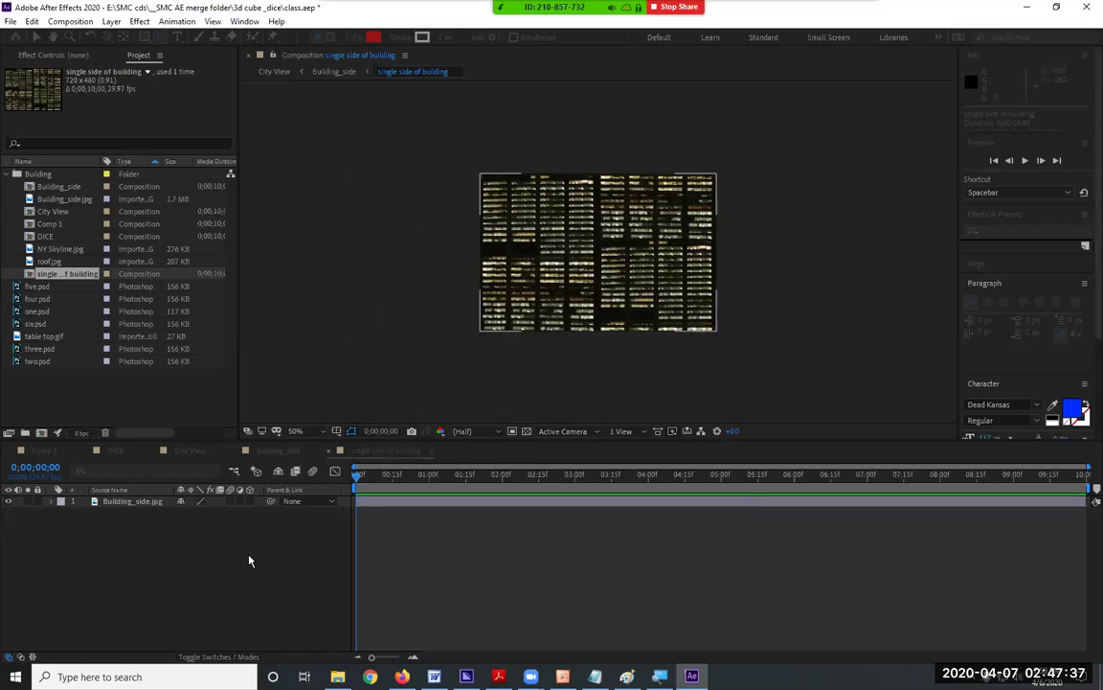
- Close the open Building_side and single side of building timelines to return to City View
click(279, 451)
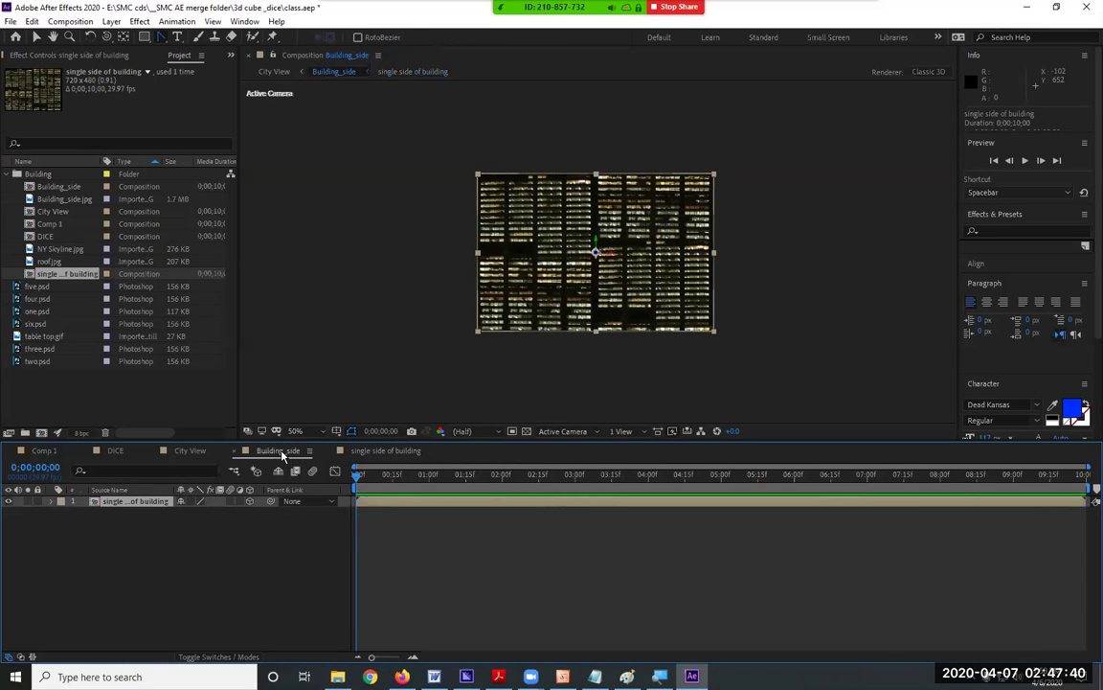
click(232, 451)
click(232, 451)
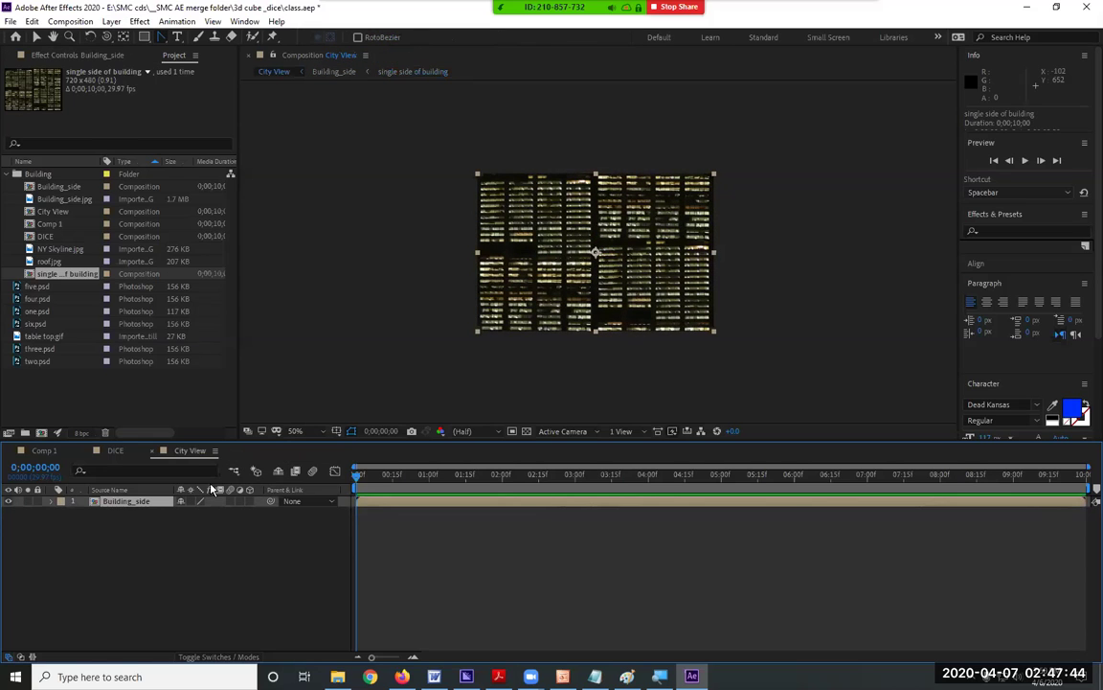
- Replace the Building_side layer in the City View composition with the Building_side.jpg image from the project
click(137, 514)
click(134, 502)
key(Delete)
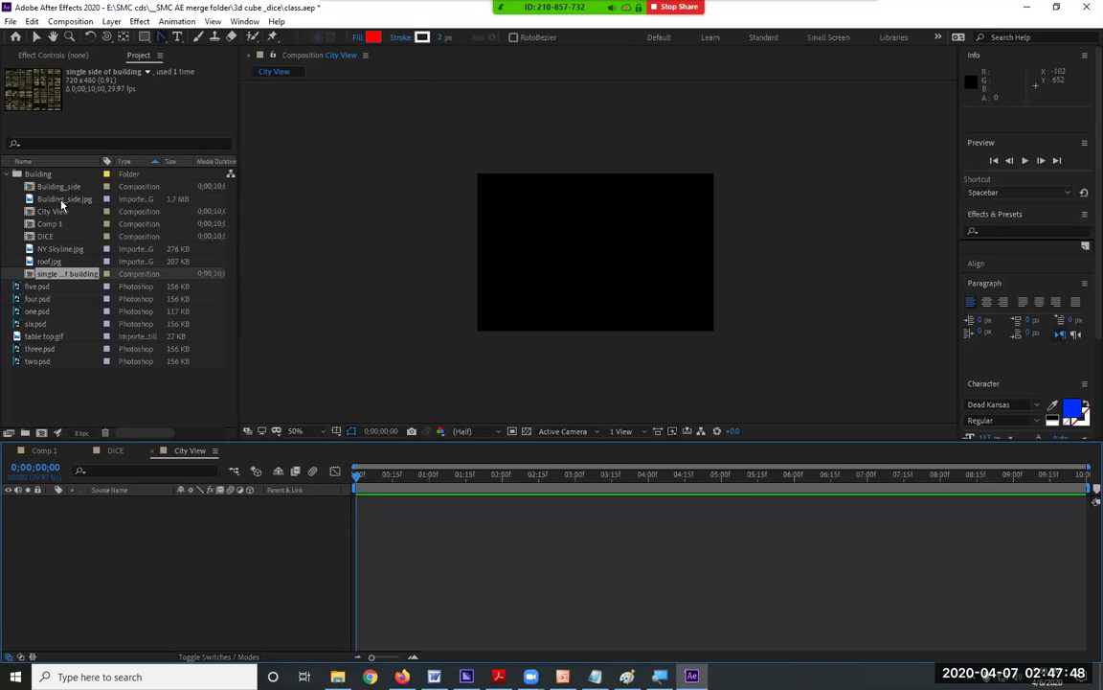
drag(52, 199, 237, 557)
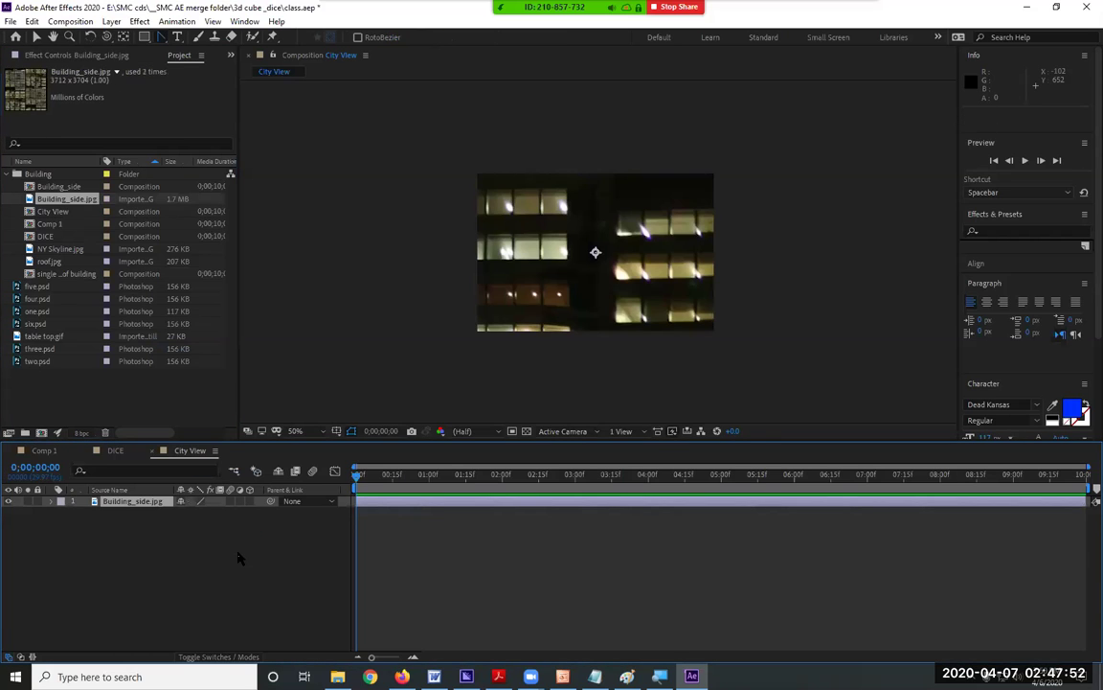
- Pre-compose the Building_side.jpg layer in City View as a new composition named "A_building side"
click(111, 21)
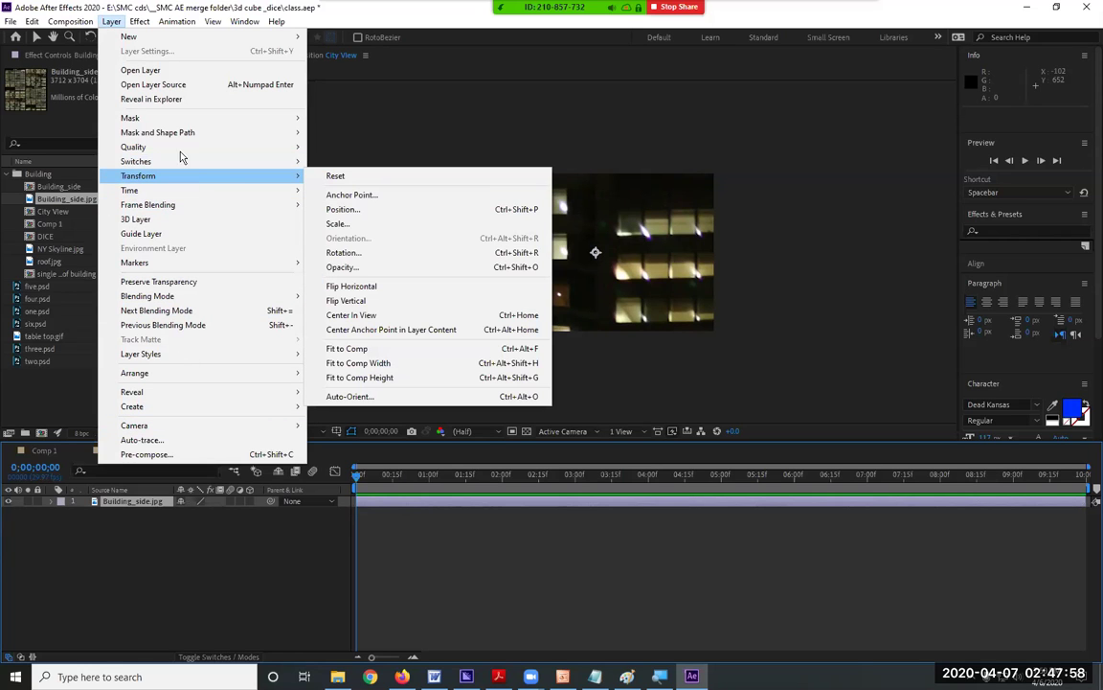
click(177, 455)
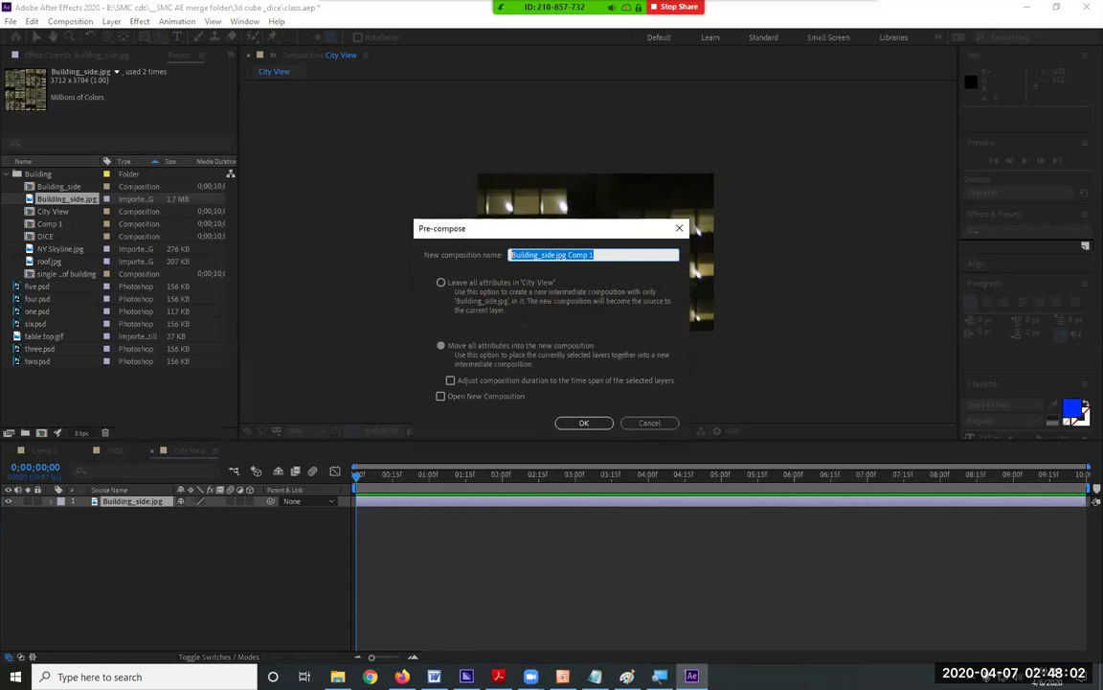
text(A)
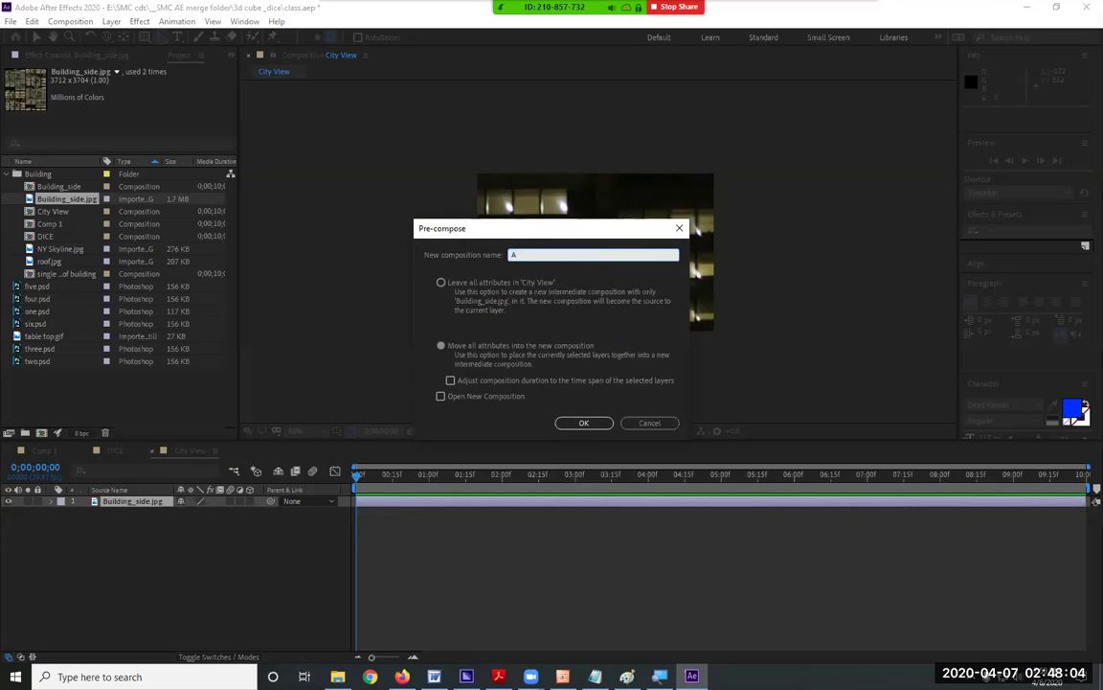
text(_building side)
click(584, 423)
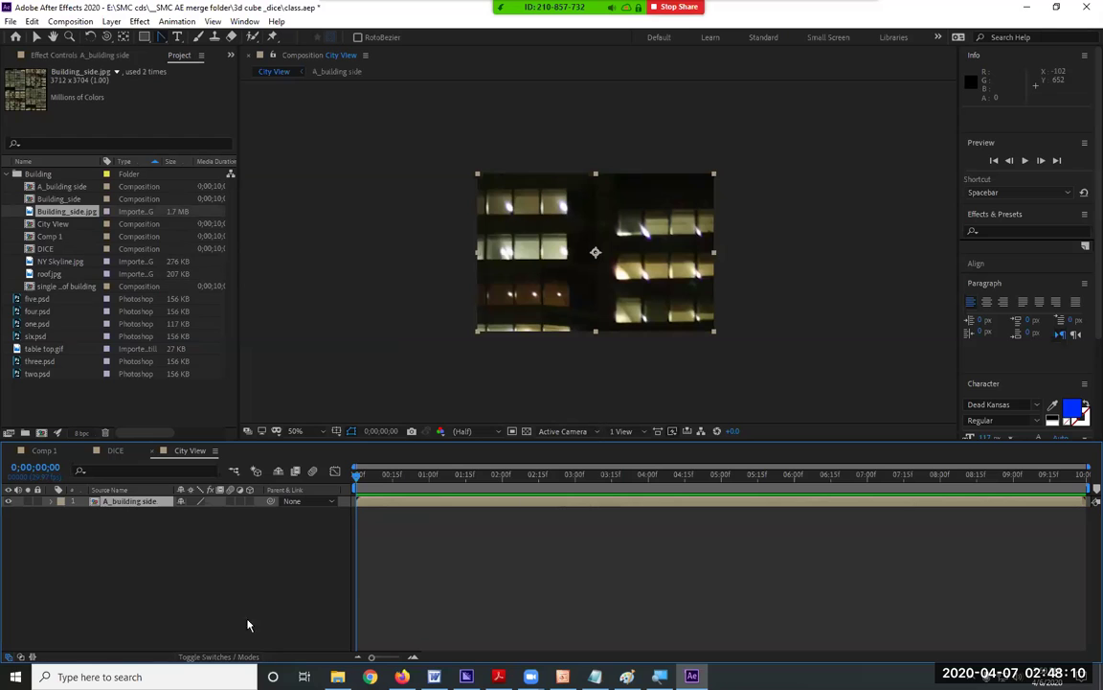
- Open the A_building side composition and set its width to 1000 px in the composition settings
double_click(137, 505)
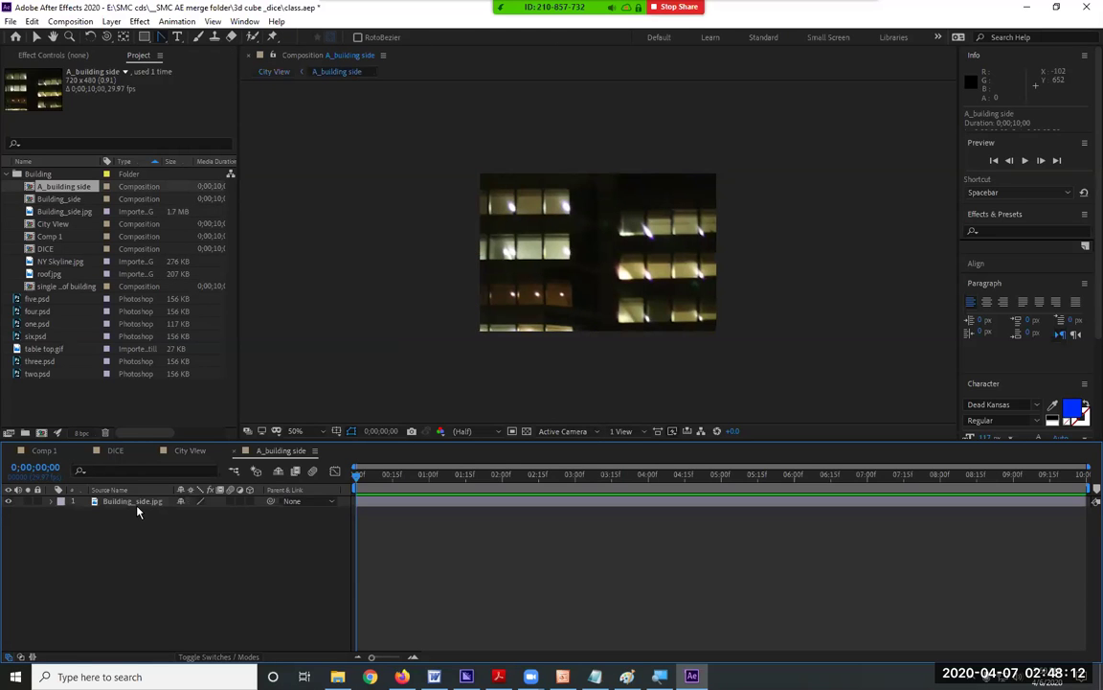
click(112, 21)
mouse_move(151, 43)
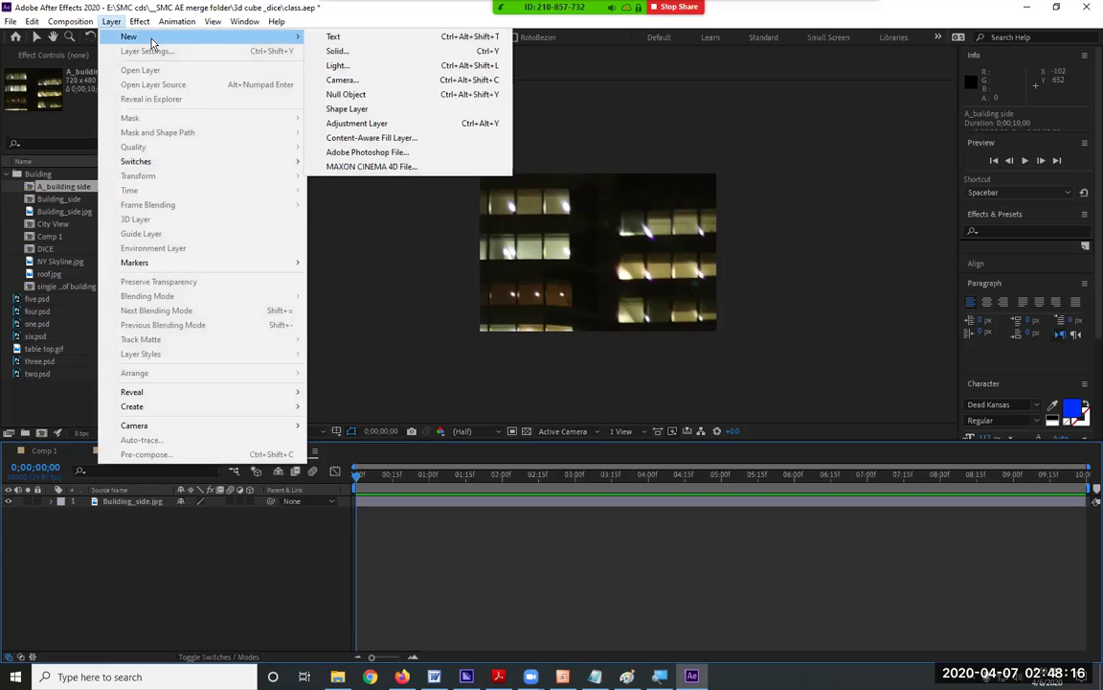
mouse_move(73, 19)
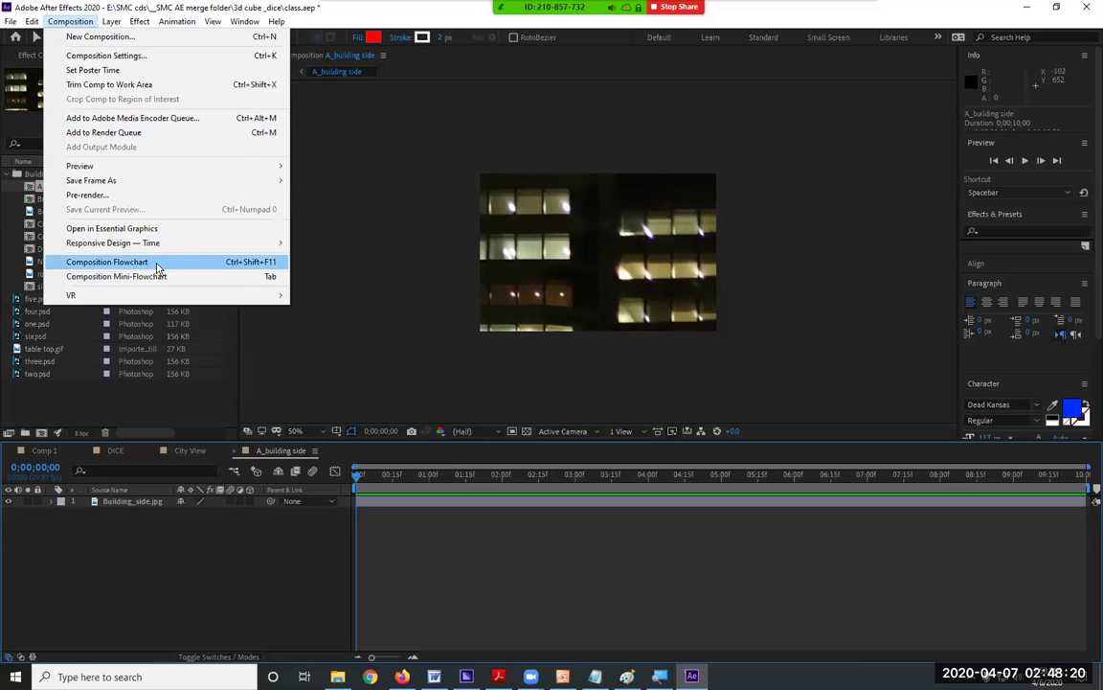
click(177, 56)
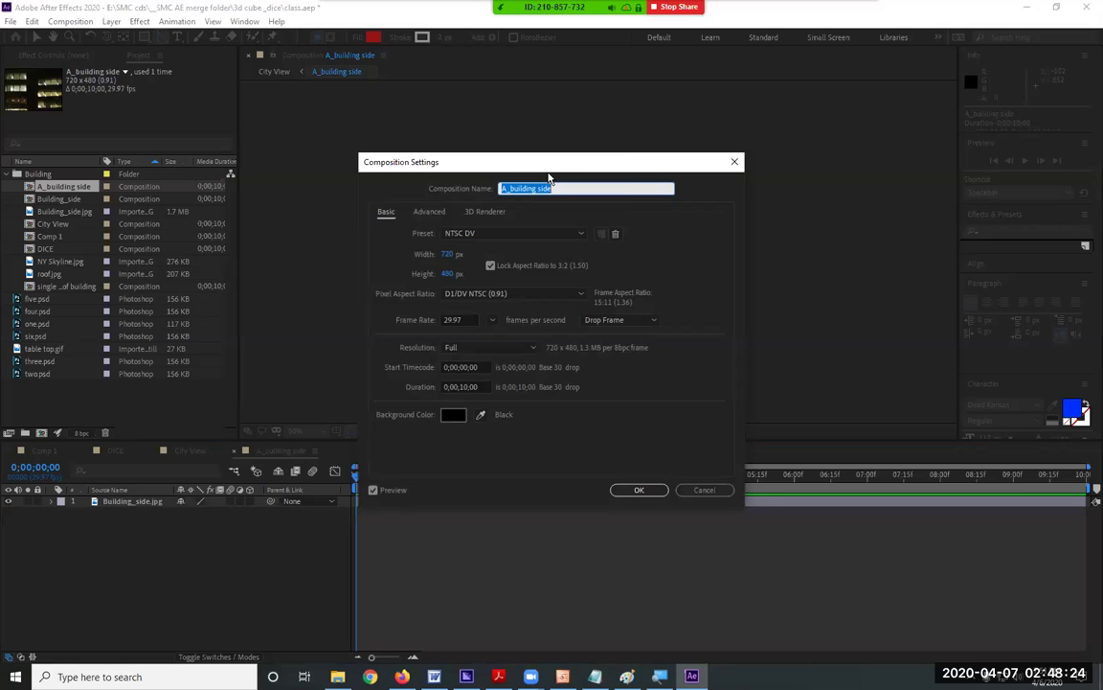
drag(549, 179, 842, 189)
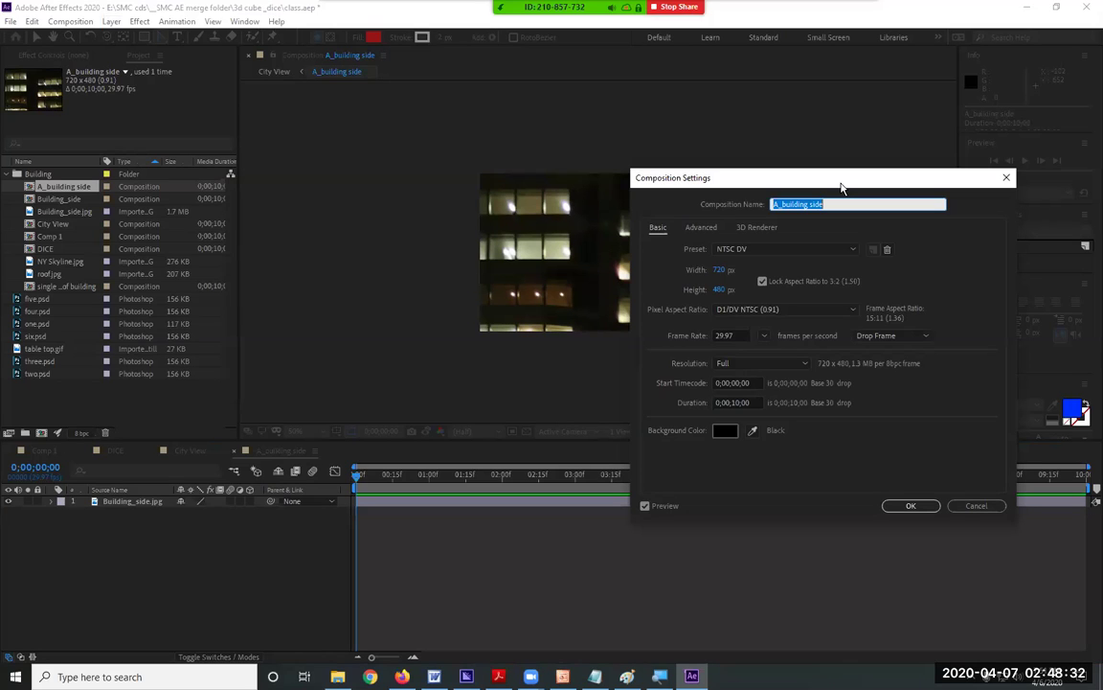
click(725, 272)
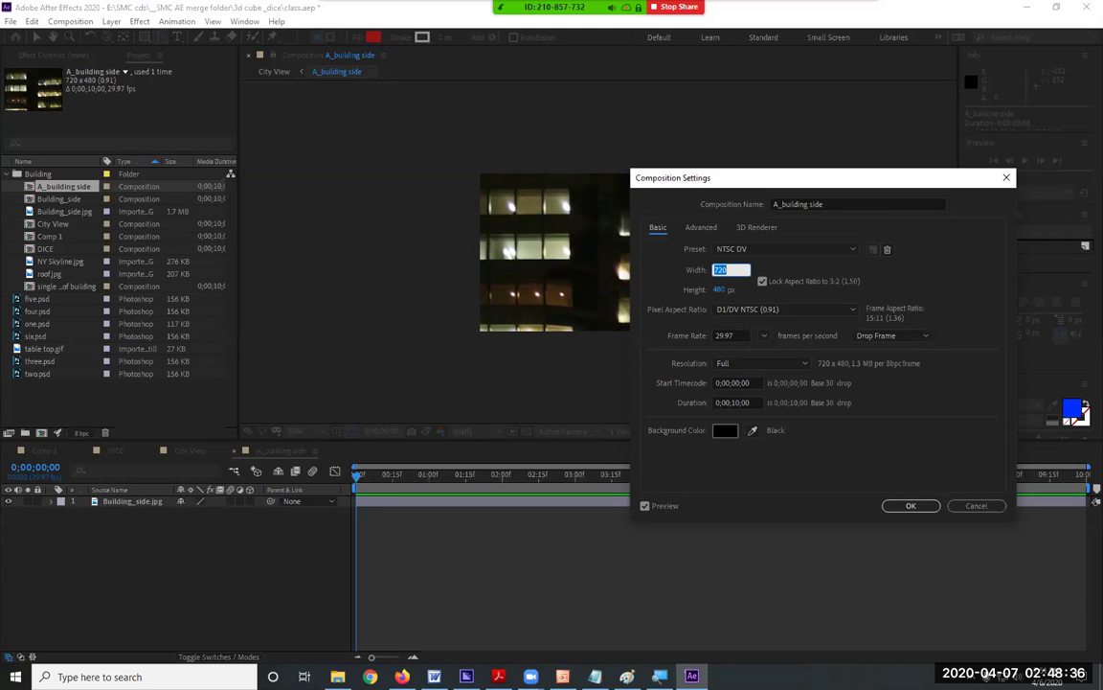
text(1000)
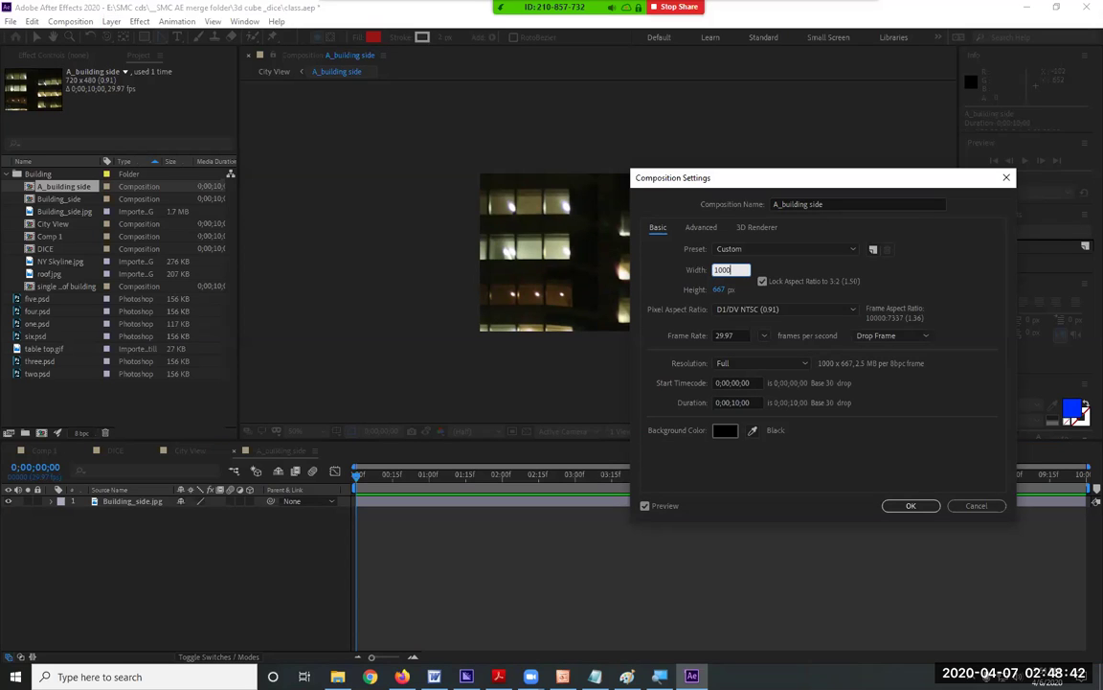
key(Return)
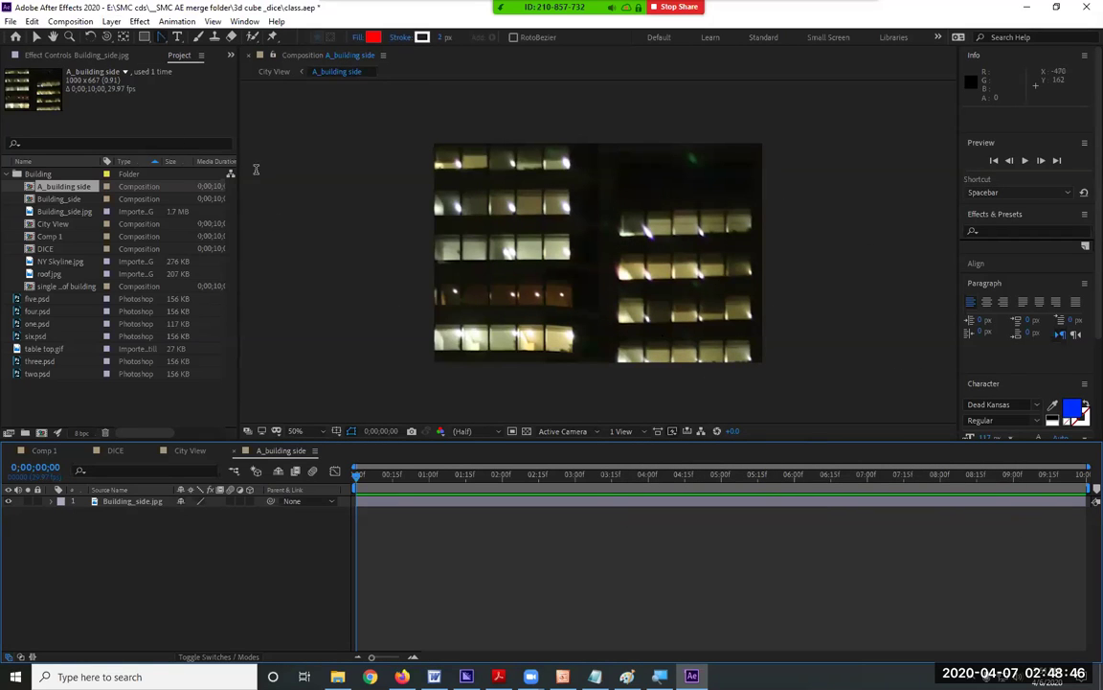
- Fit the Building_side.jpg layer to the A_building side composition frame and deselect it
click(111, 22)
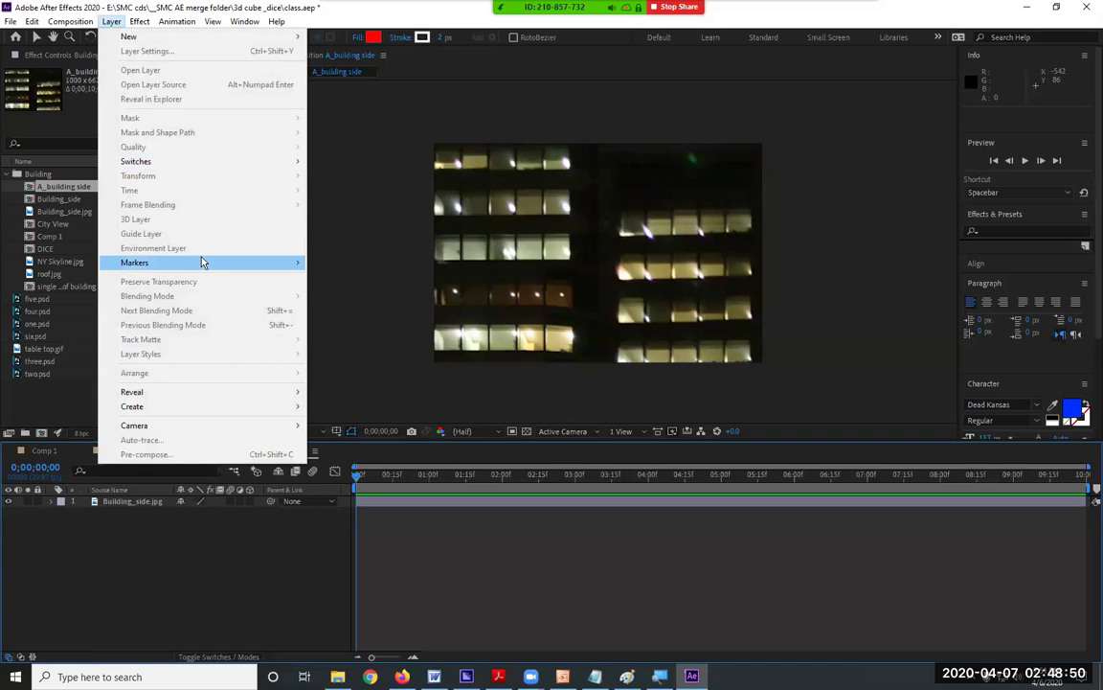
mouse_move(202, 262)
click(93, 89)
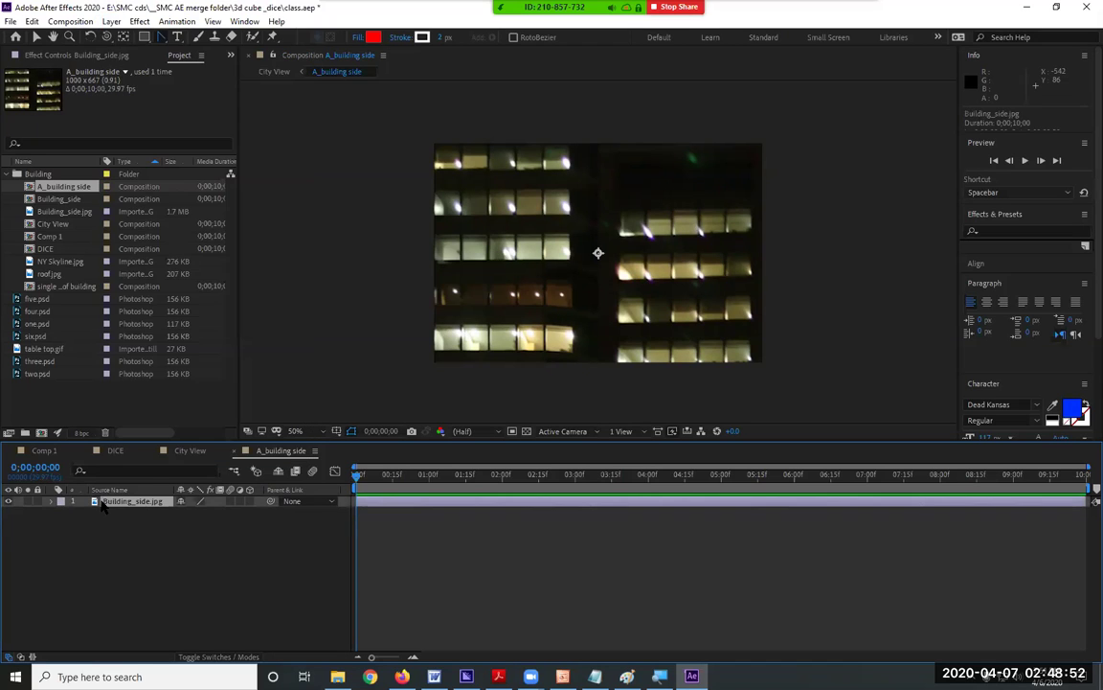
click(111, 22)
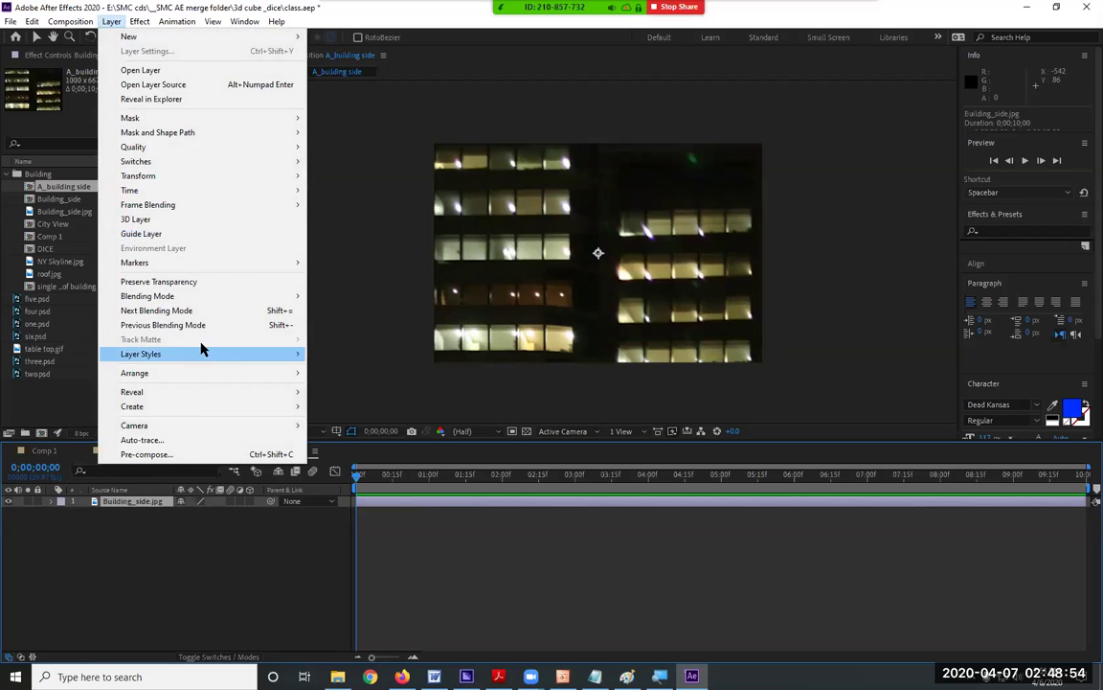
mouse_move(230, 182)
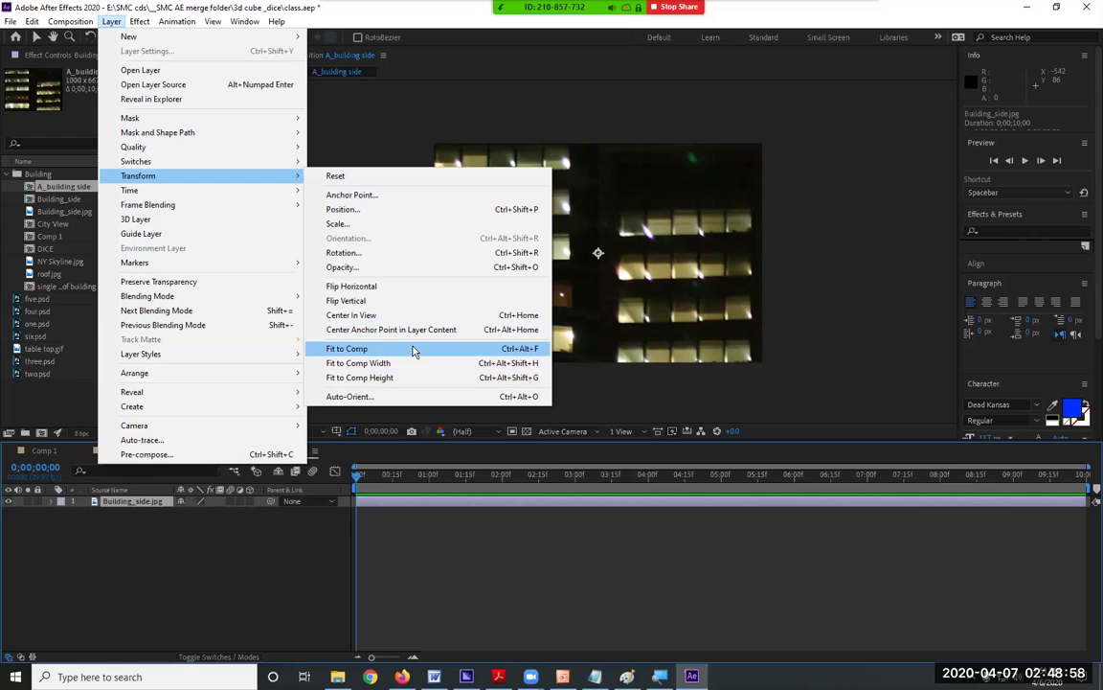
click(414, 348)
click(799, 234)
key(q)
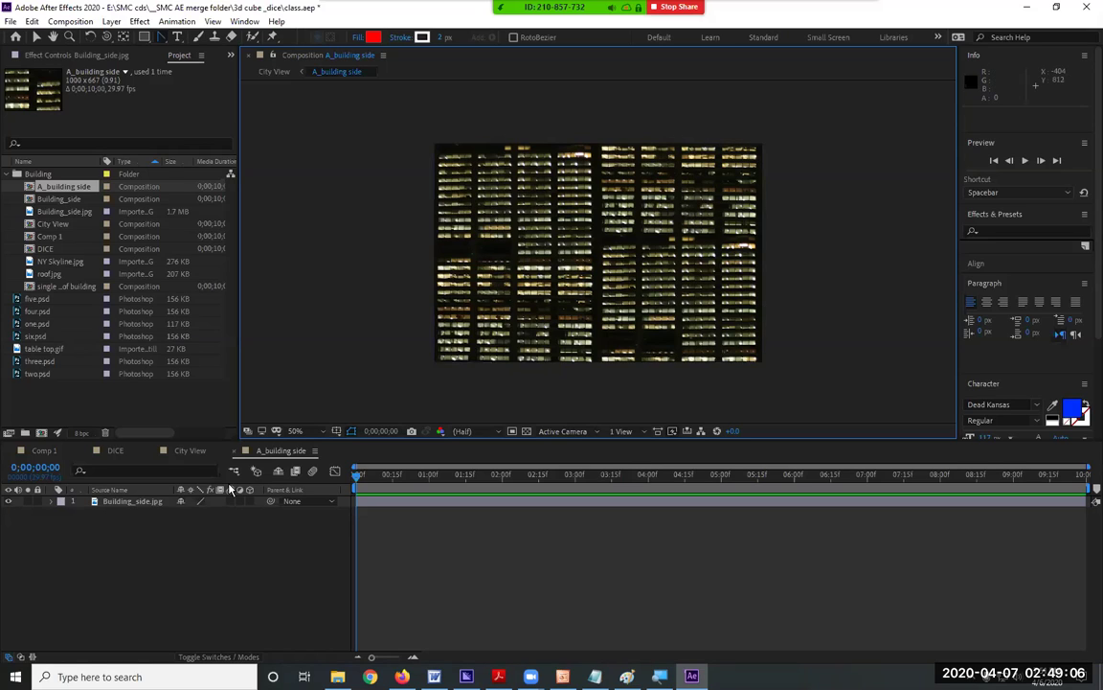
- Make the A_building side layer 3D in the City View composition and scale it down to about 21%
click(234, 451)
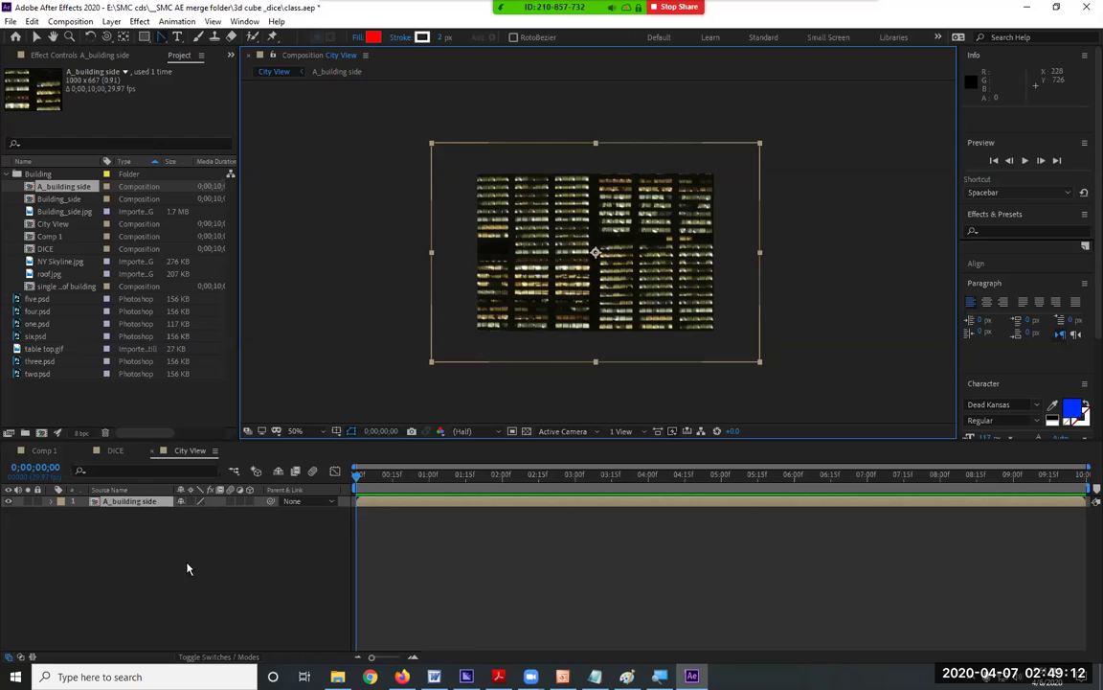
click(248, 502)
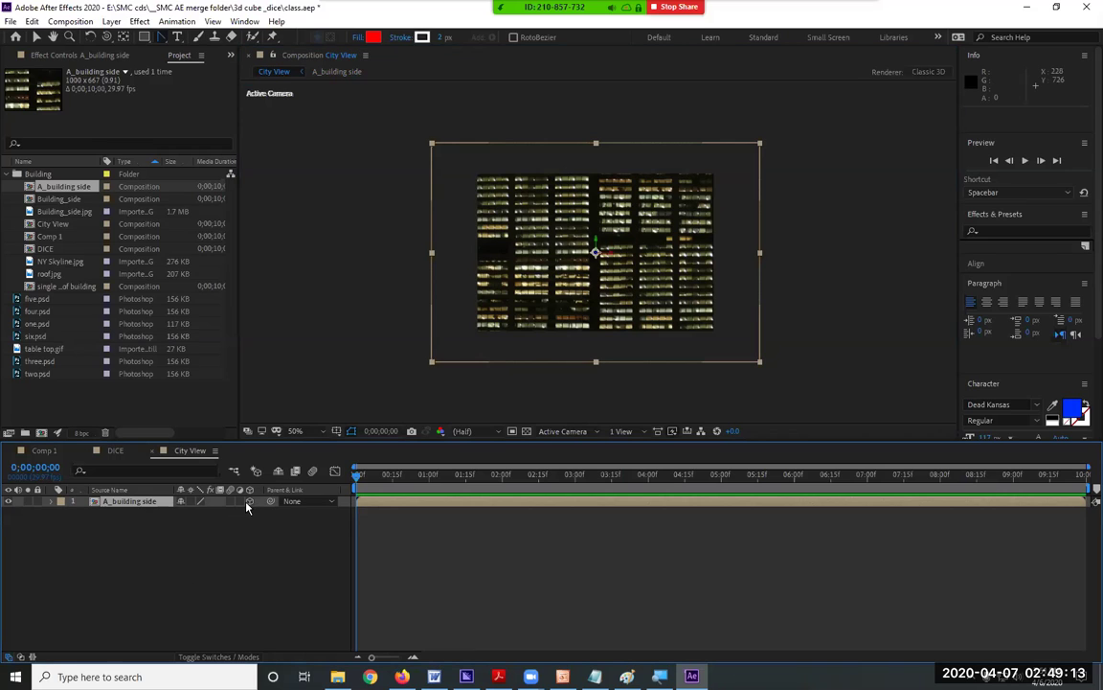
click(757, 366)
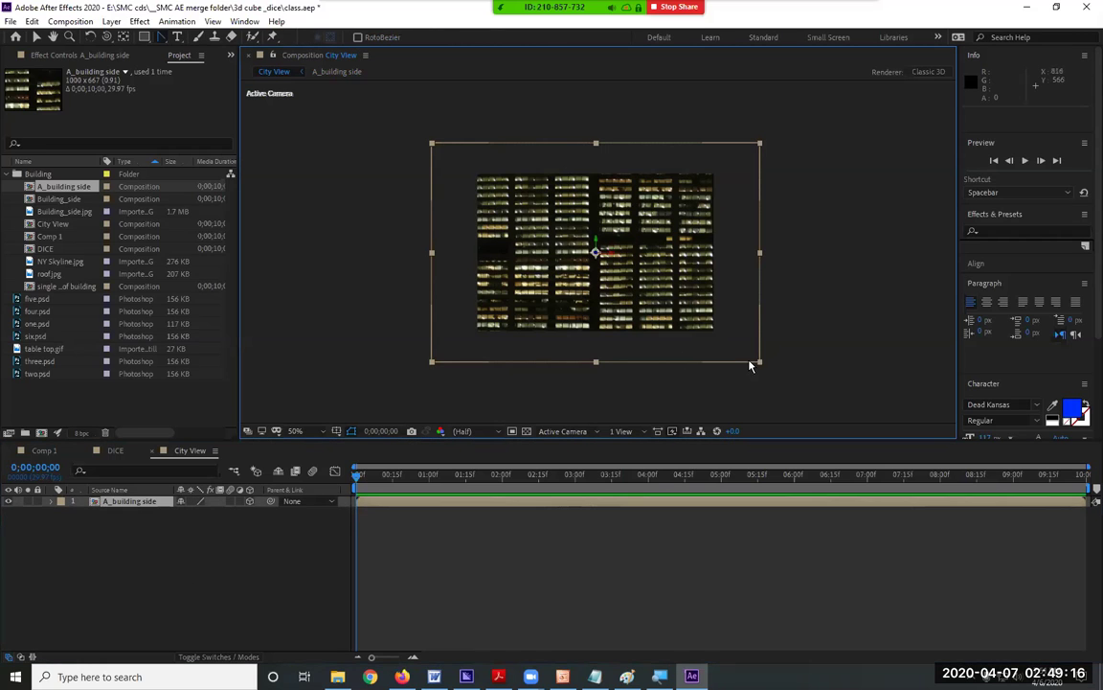
drag(759, 364, 630, 319)
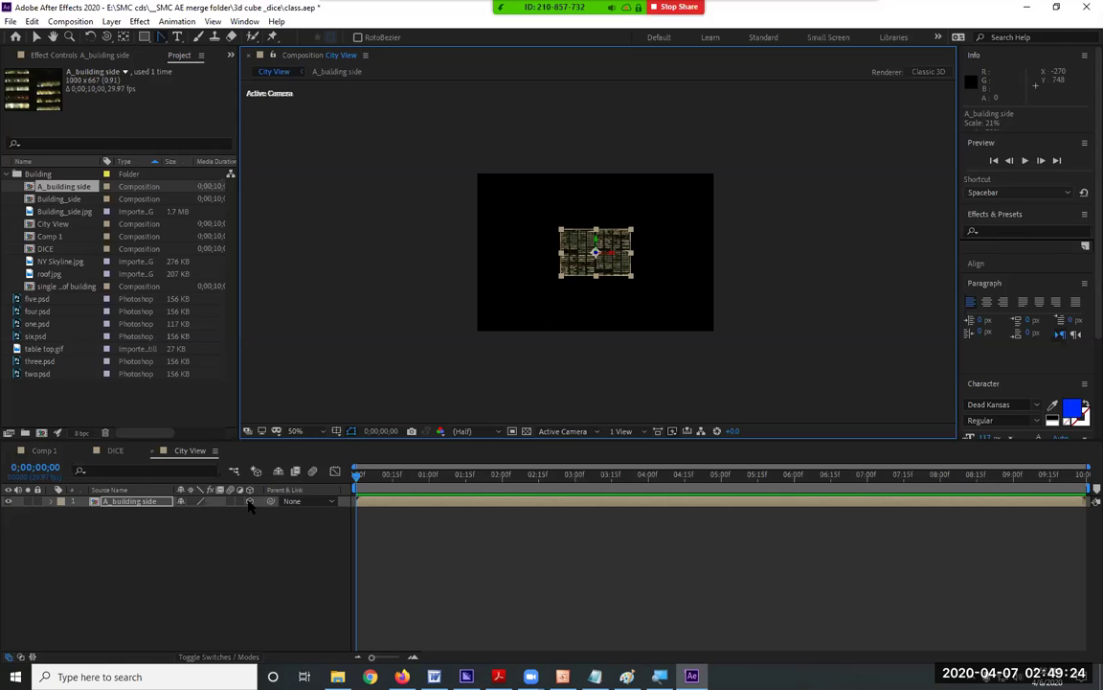
- Fit the A_building side layer to the City View composition frame
click(140, 506)
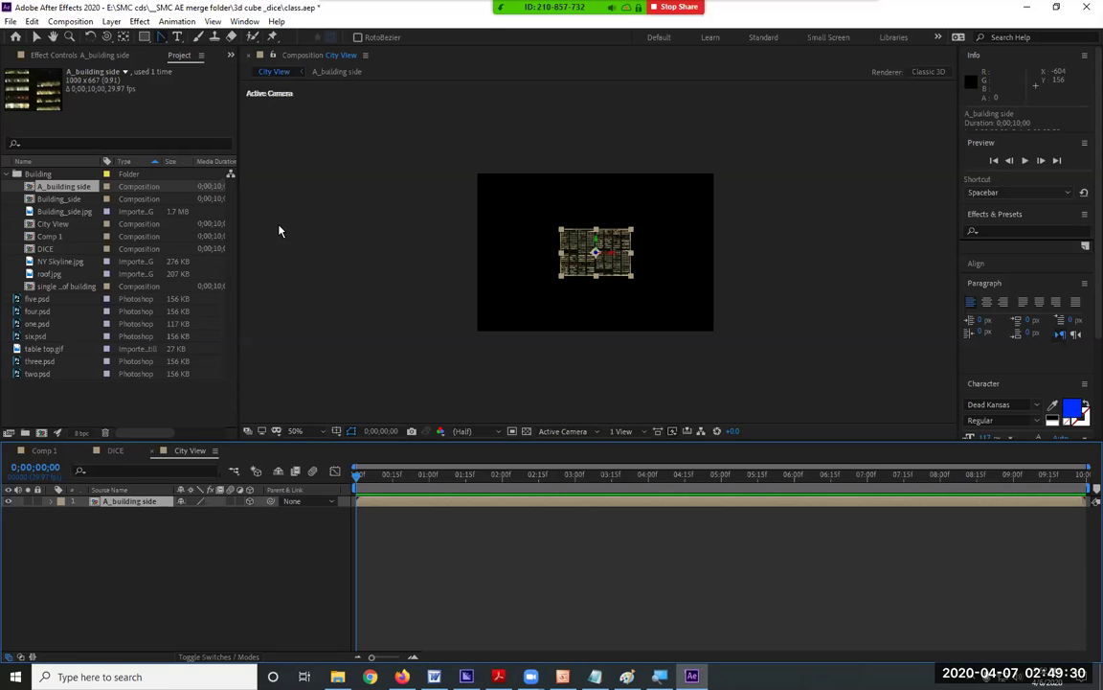
click(115, 22)
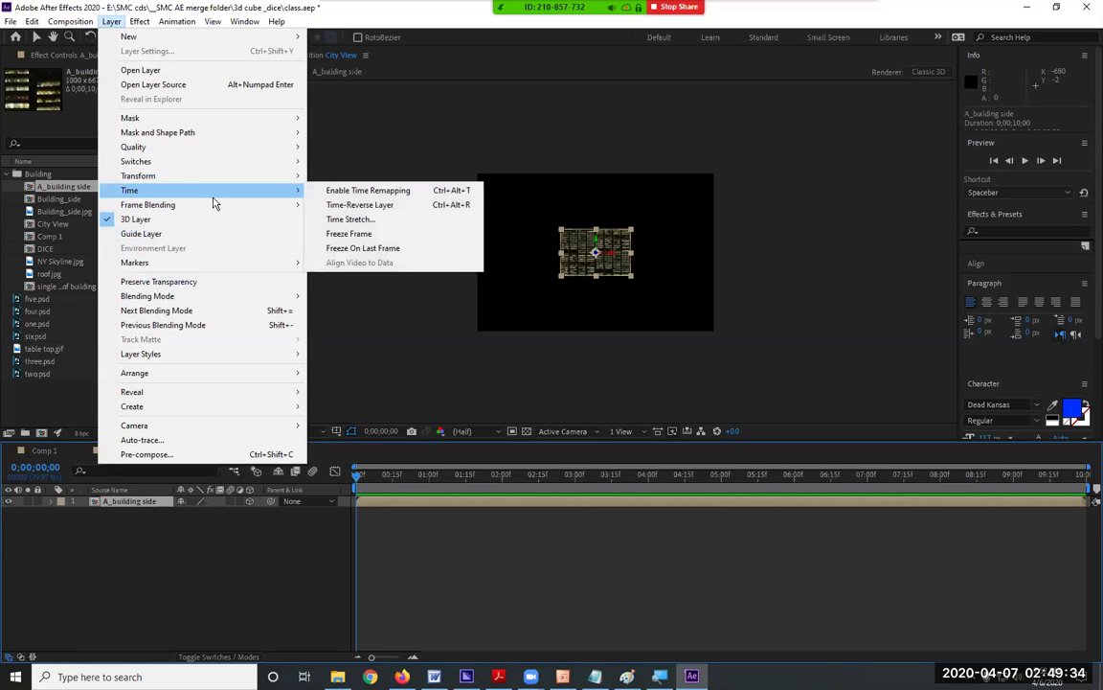
mouse_move(220, 182)
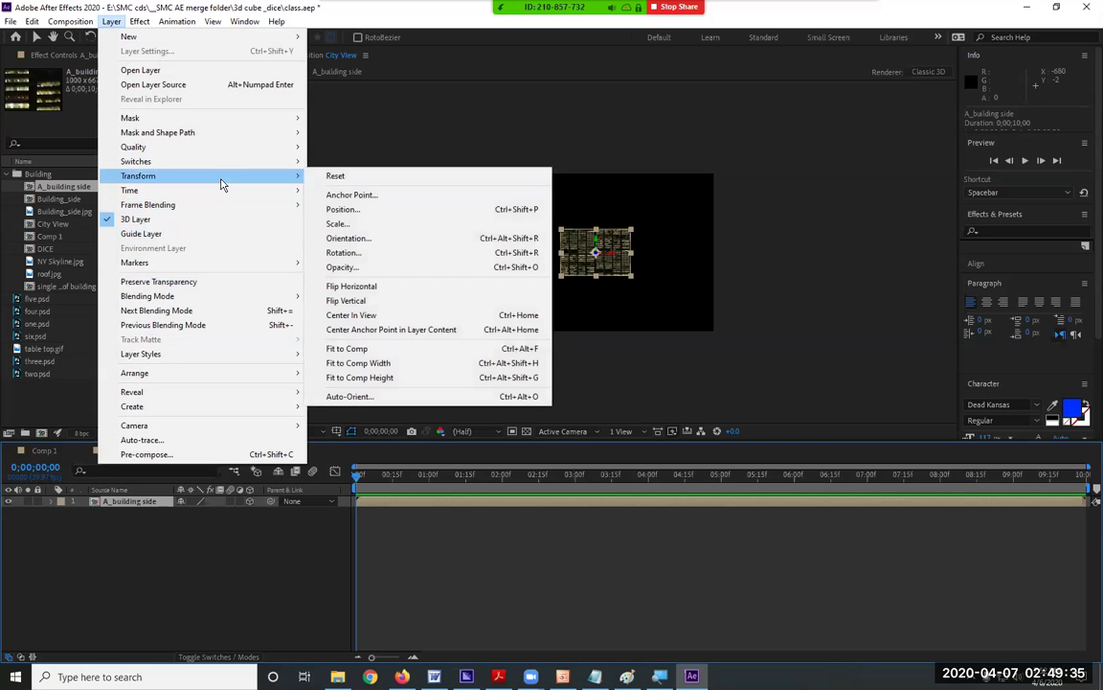
click(401, 349)
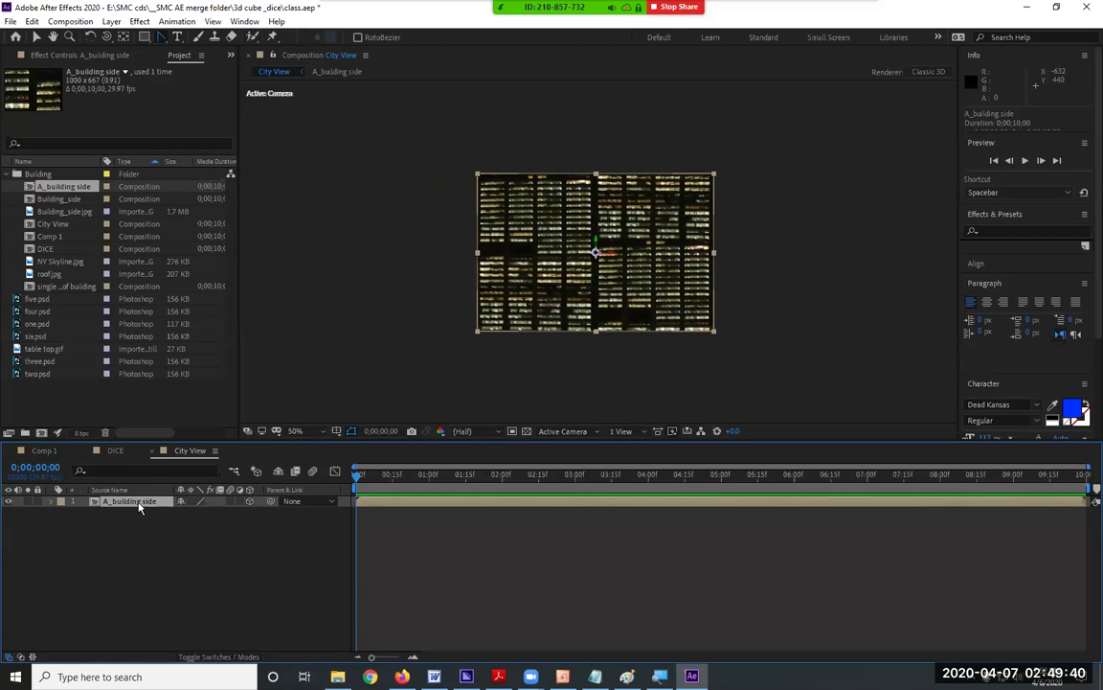
- Duplicate the A_building side layer three times and show the composition in two side-by-side views
key(ctrl+d)
key(ctrl+d)
key(ctrl+d)
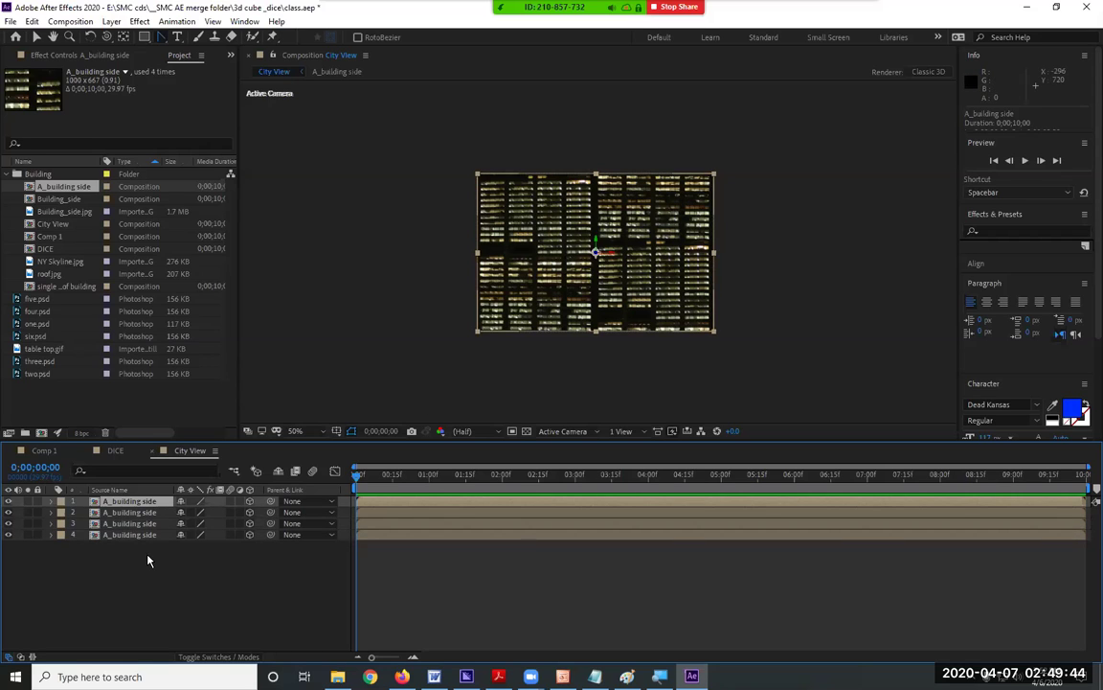
key(ctrl+a)
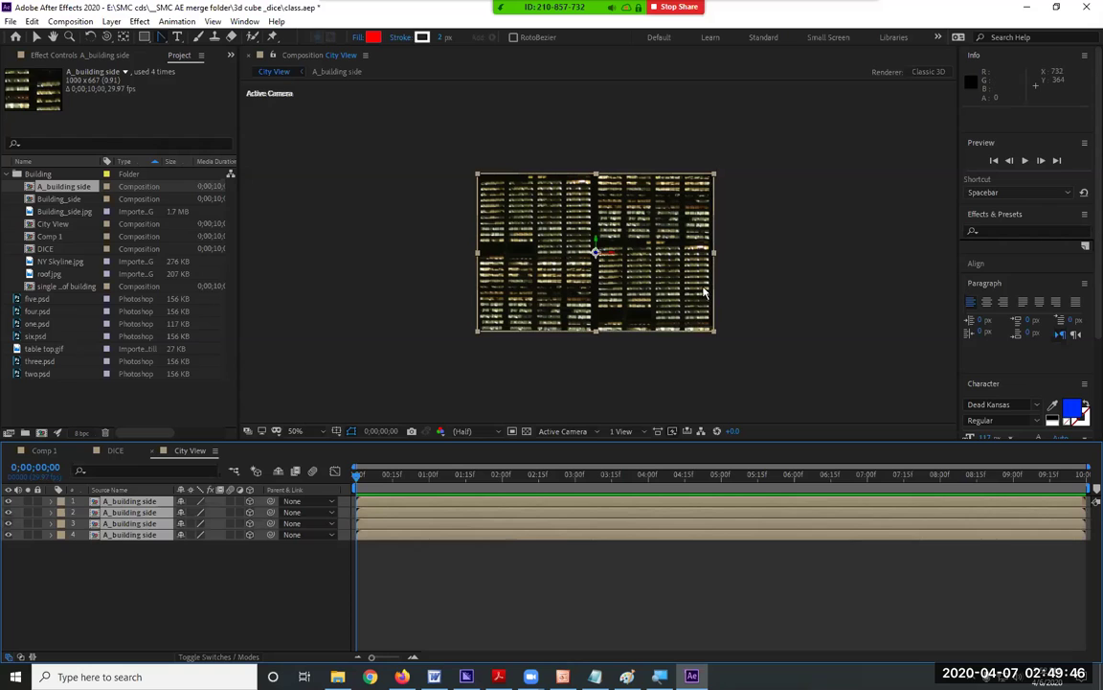
click(626, 432)
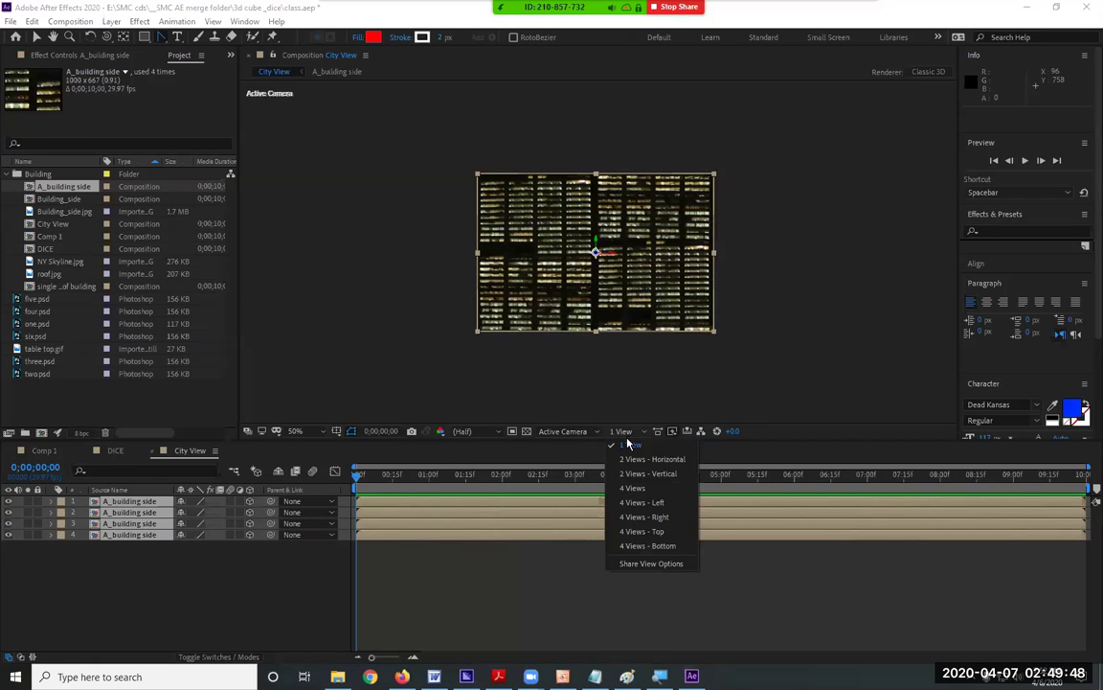
click(652, 458)
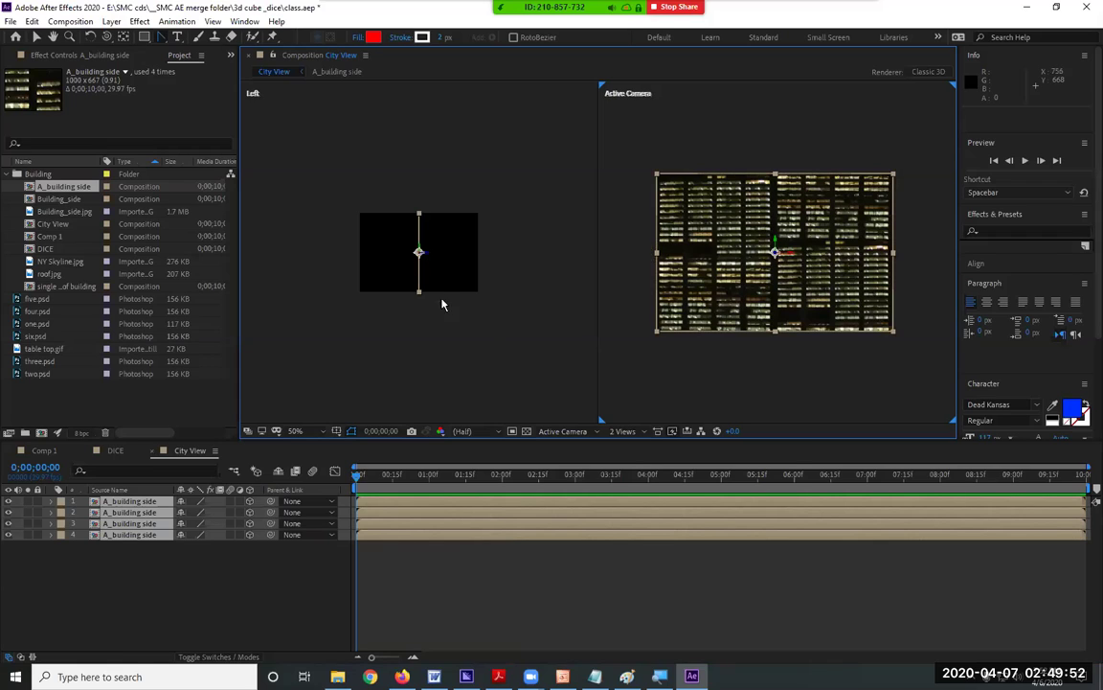
- Move the first A_building side layer forward along Z to about -316 in the Left view
click(421, 255)
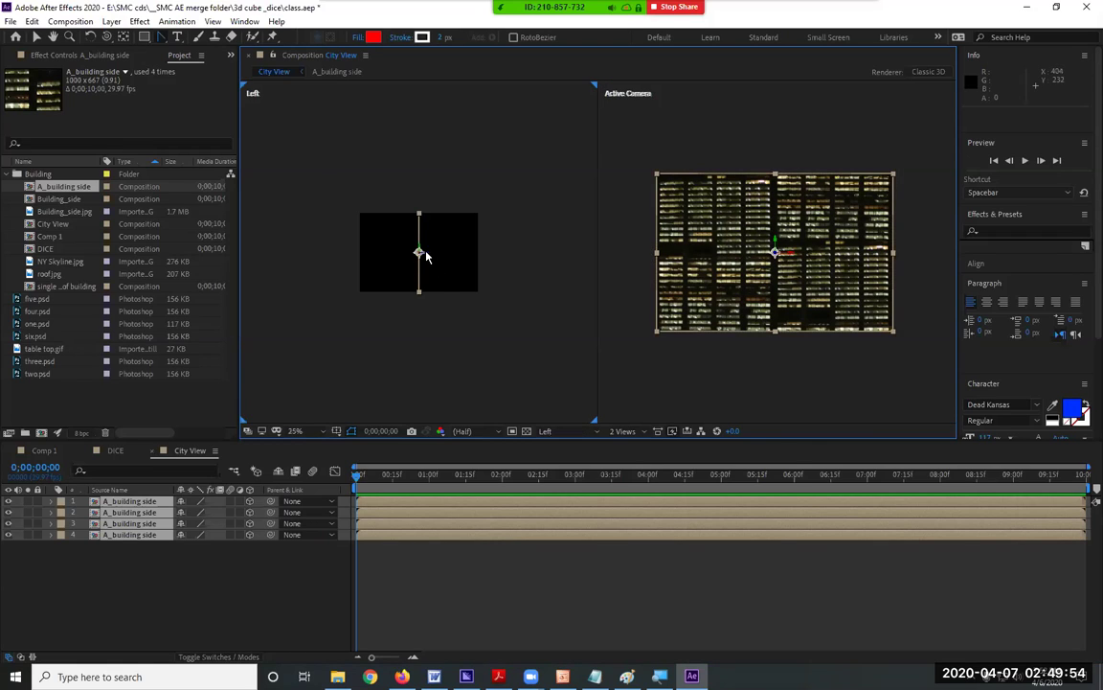
click(175, 552)
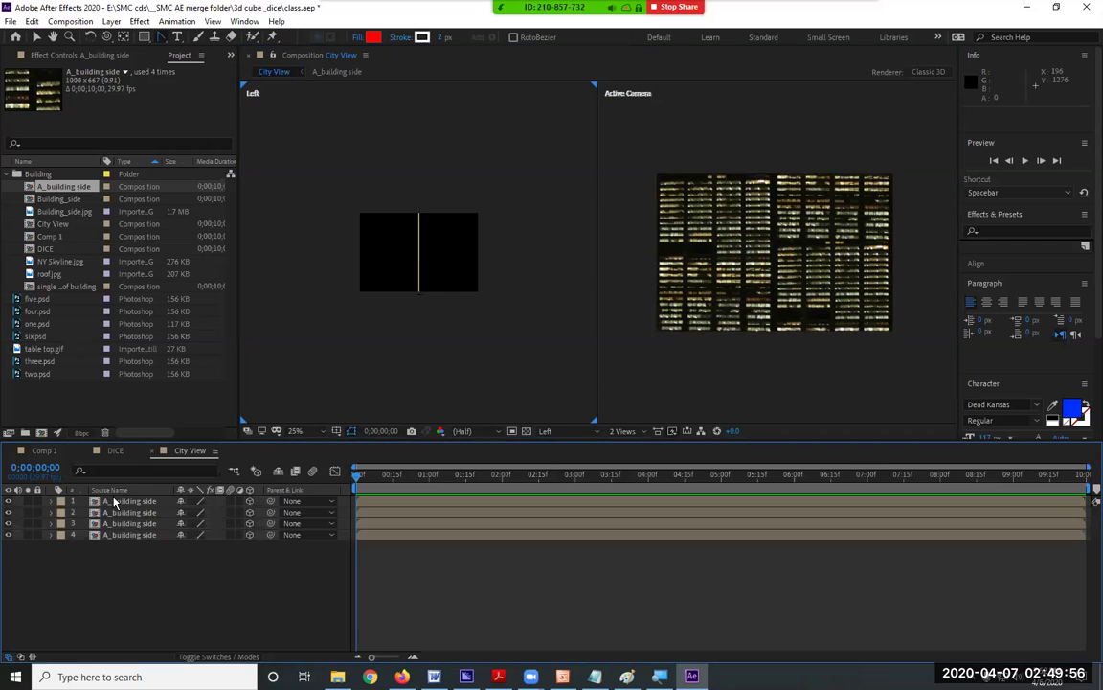
click(116, 501)
drag(428, 256, 483, 259)
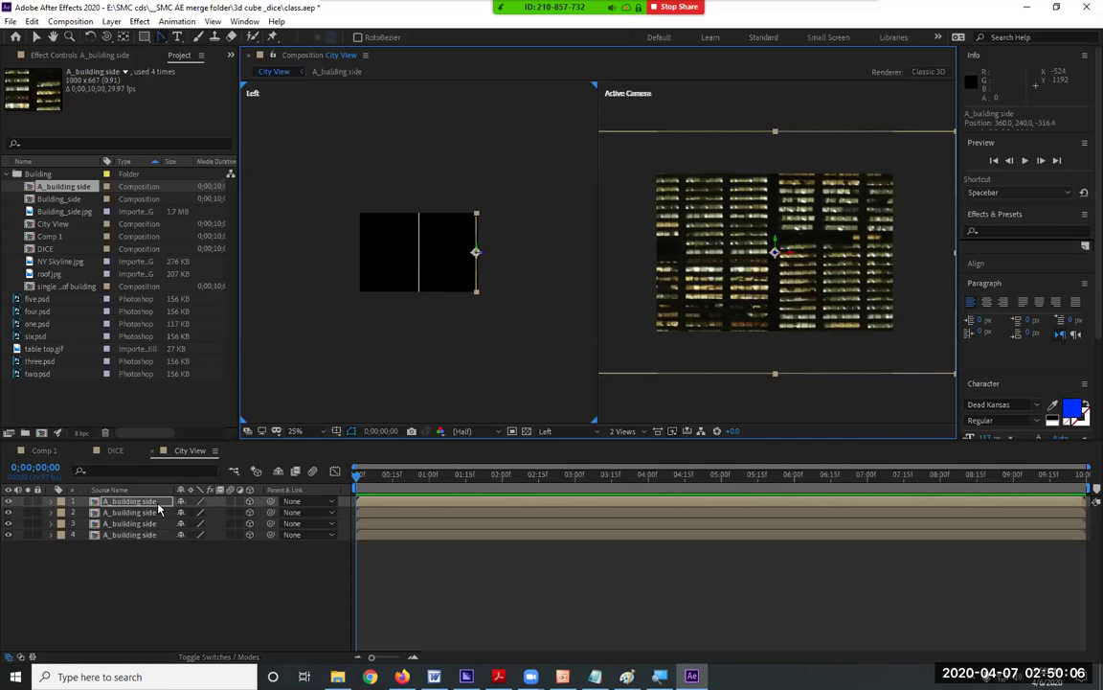
- Set the X Rotation of the second A_building side layer to 90°
click(419, 239)
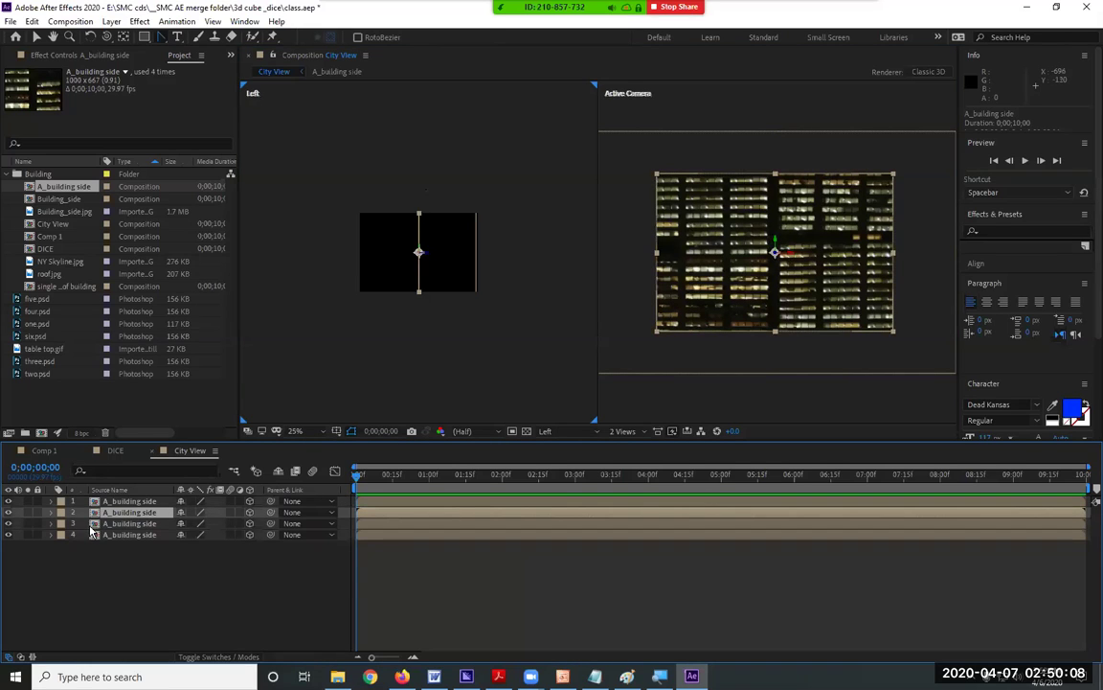
key(r)
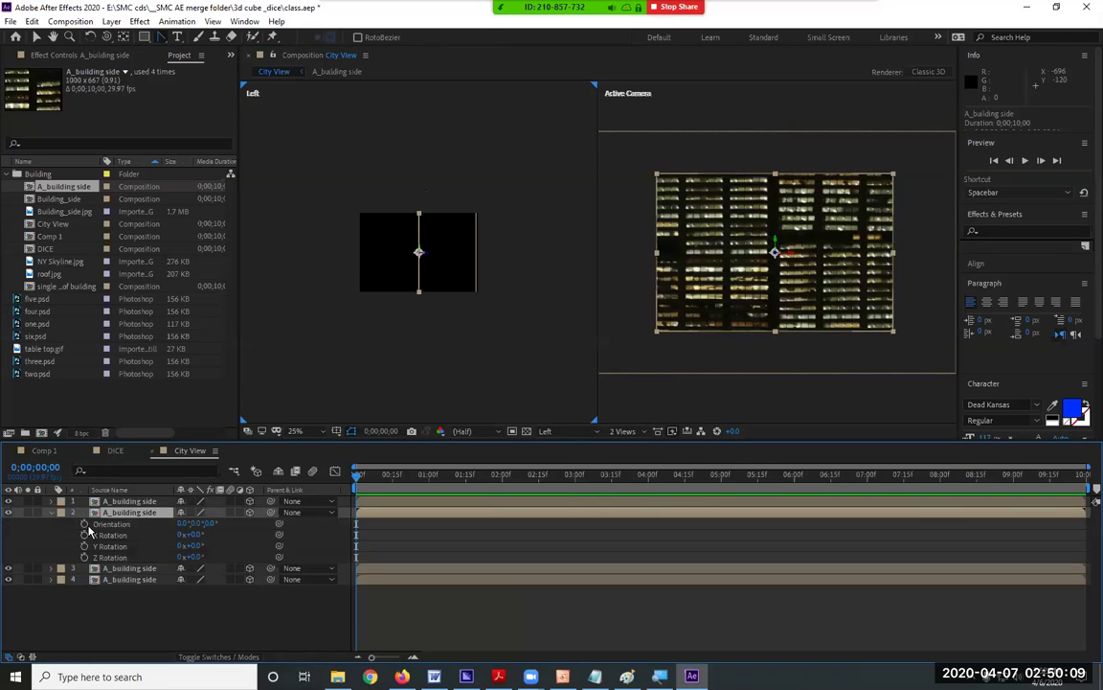
drag(189, 534, 203, 541)
click(197, 535)
text(90)
key(Return)
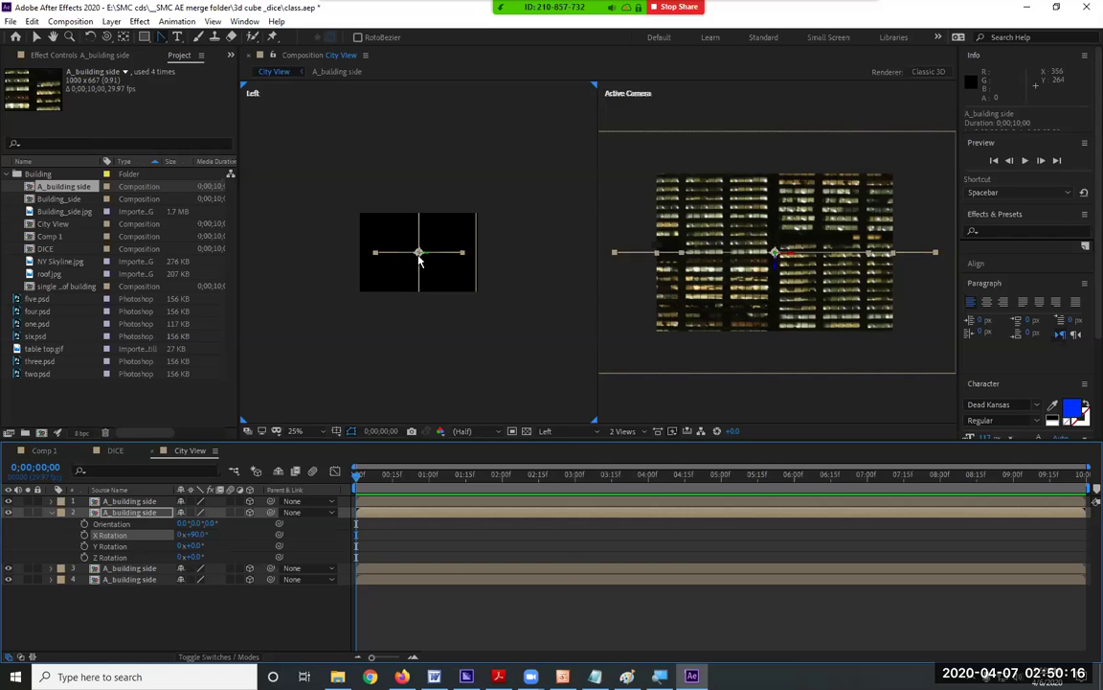
- Move the rotated second layer to the base of the building, at about Y 476 and Z -71
drag(420, 257, 419, 295)
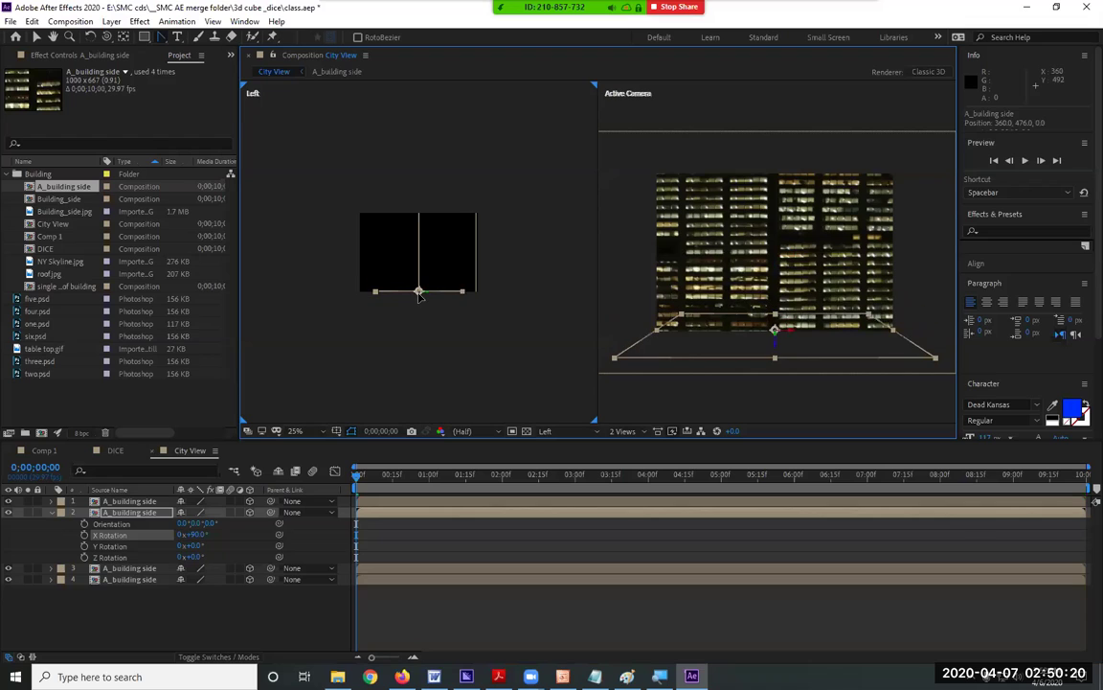
key(period)
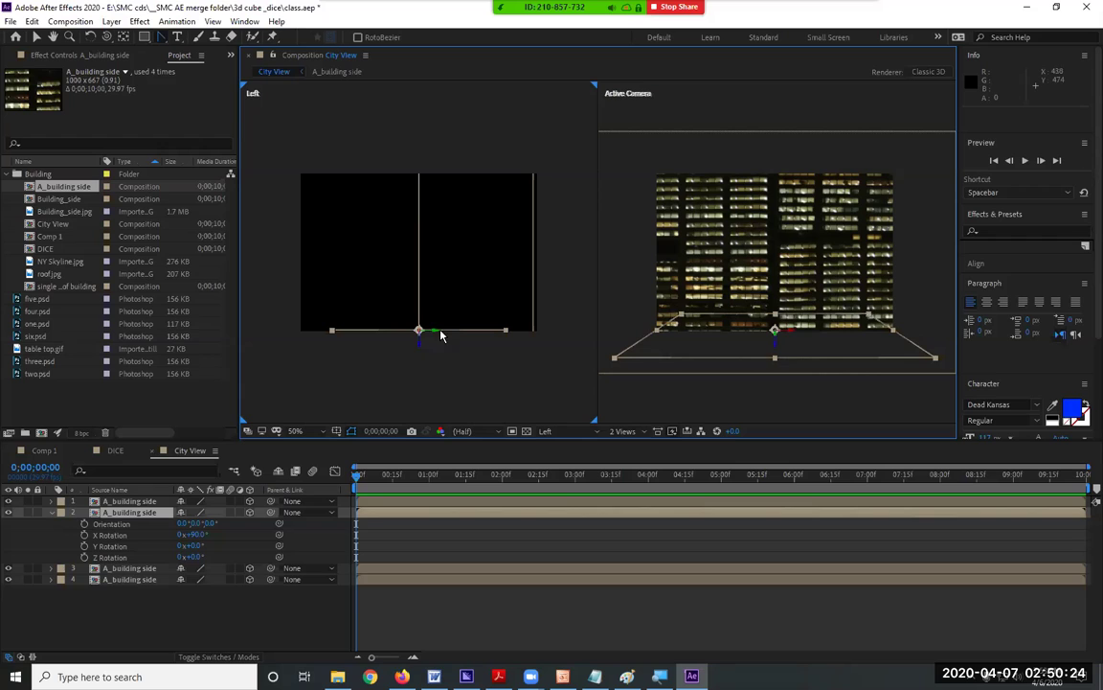
drag(432, 334, 458, 338)
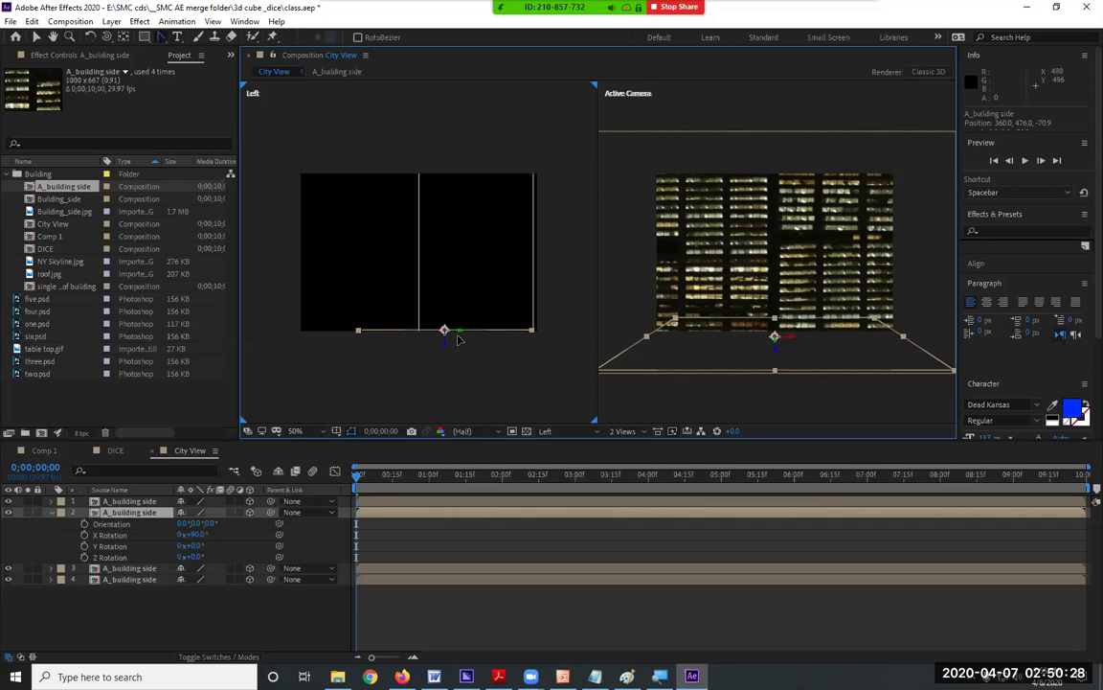
click(418, 277)
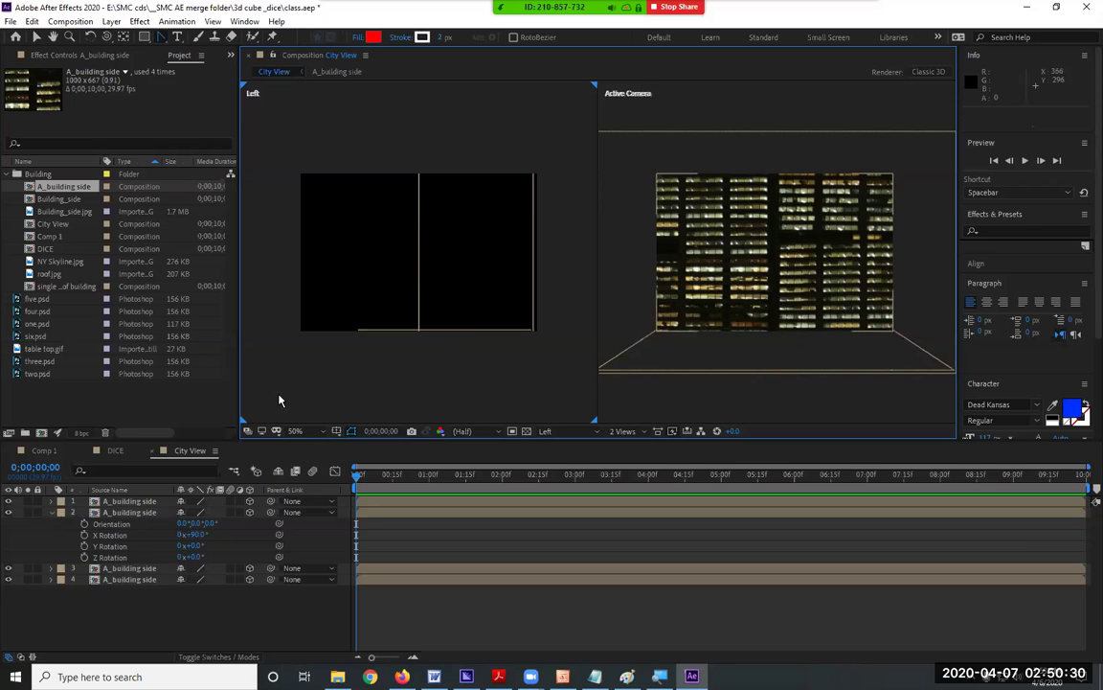
- Move the third A_building side layer back to about Z 171 and lower the horizontal base panel to Y 480
click(129, 501)
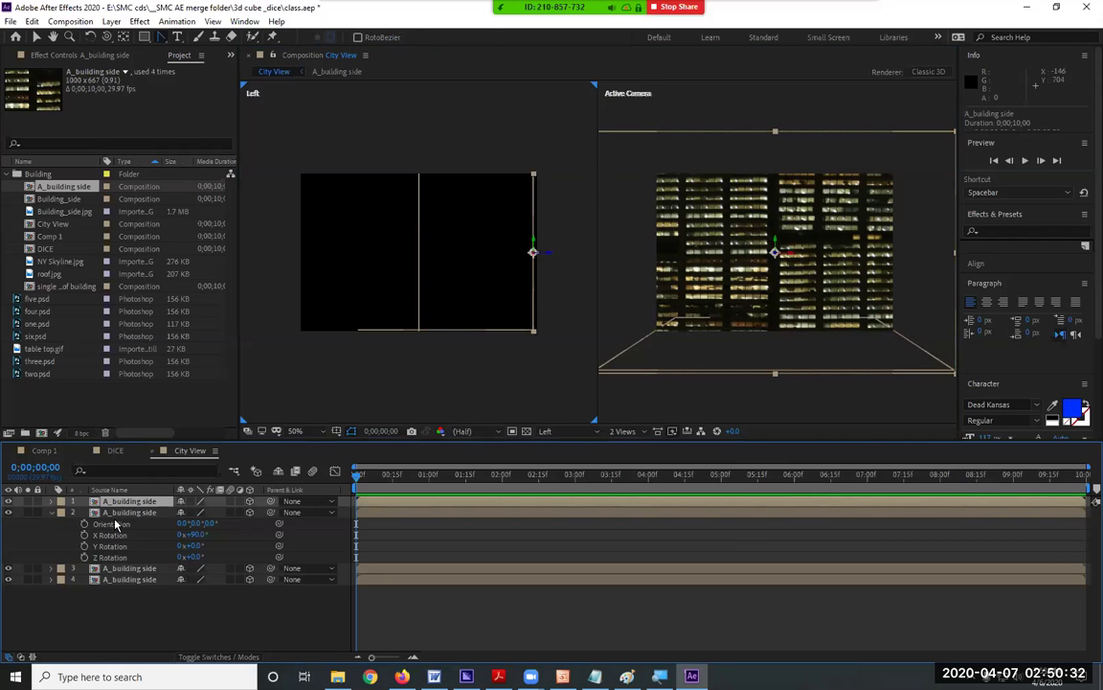
click(110, 512)
click(110, 568)
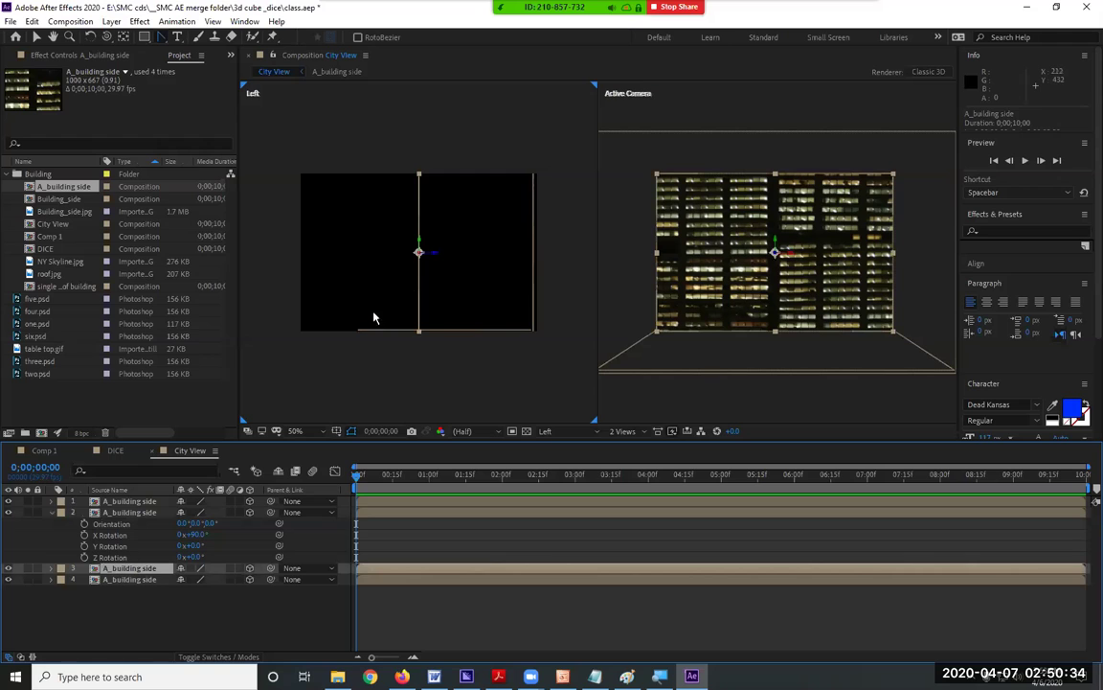
drag(432, 257, 372, 254)
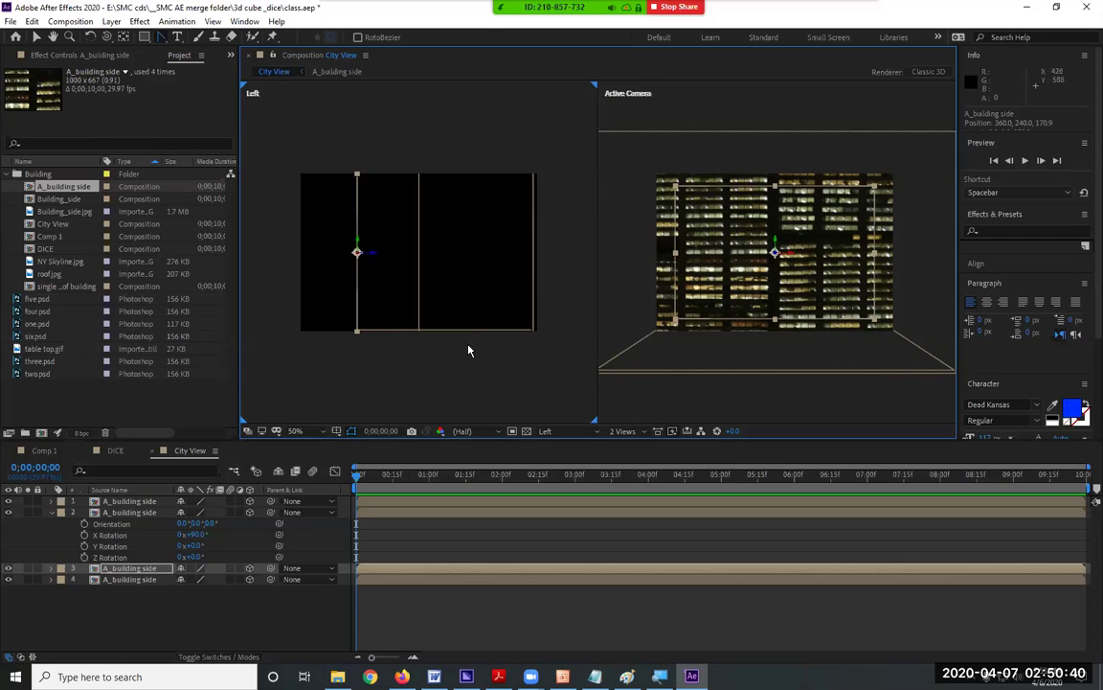
key(period)
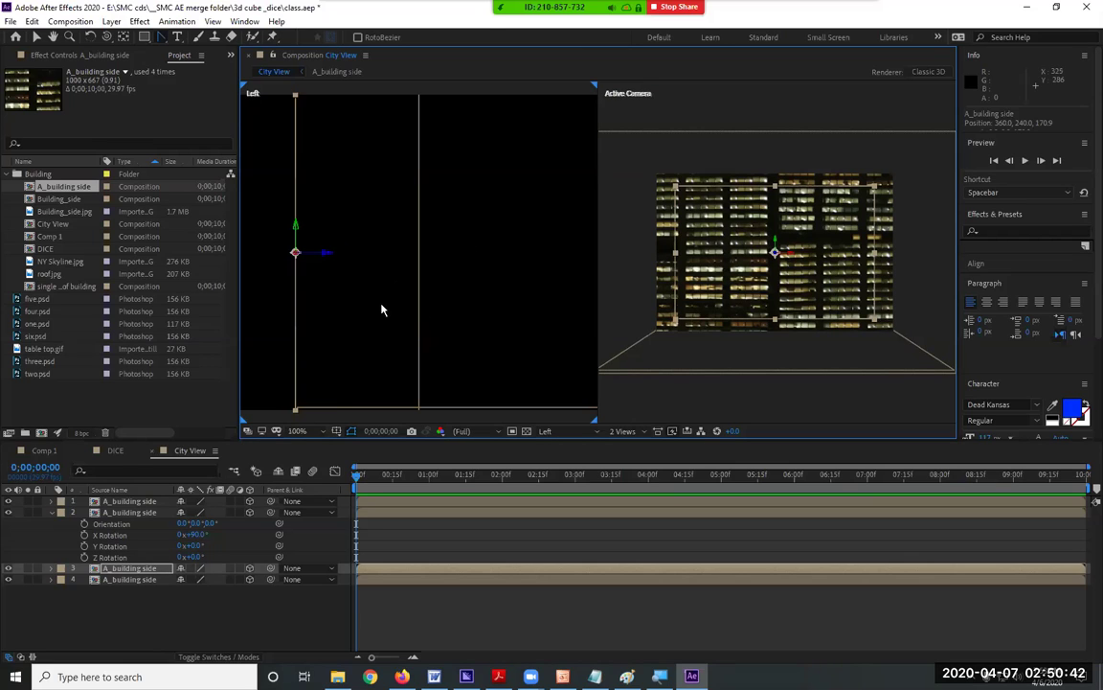
click(340, 410)
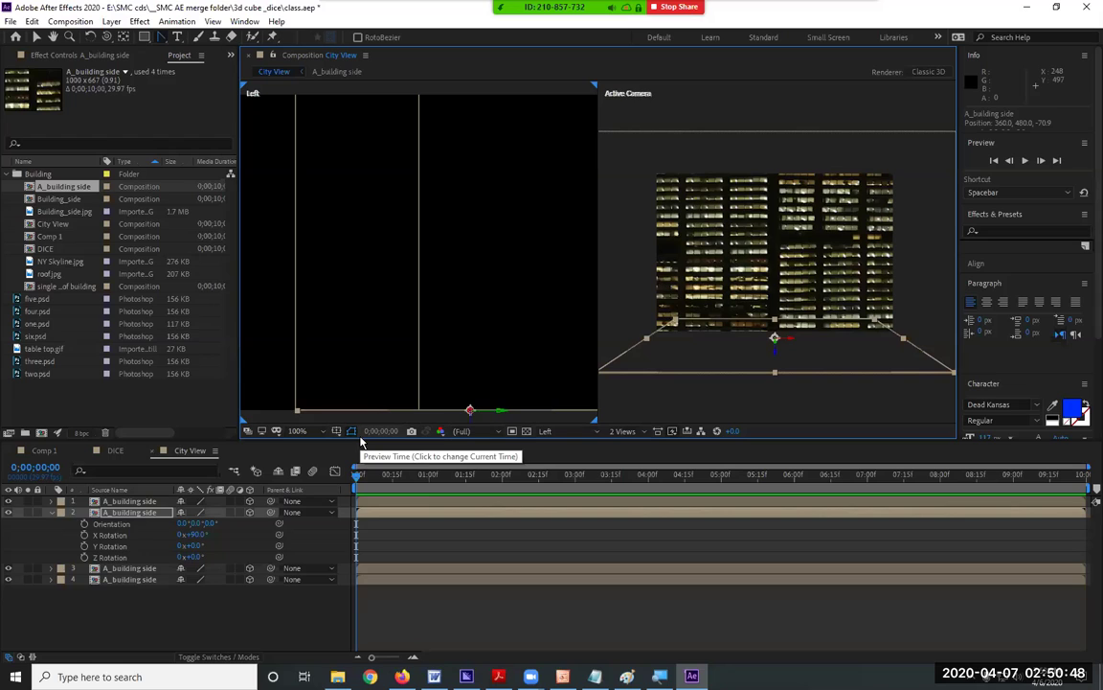
- Delete the fourth A_building side layer and collapse the second layer's rotation properties
click(133, 580)
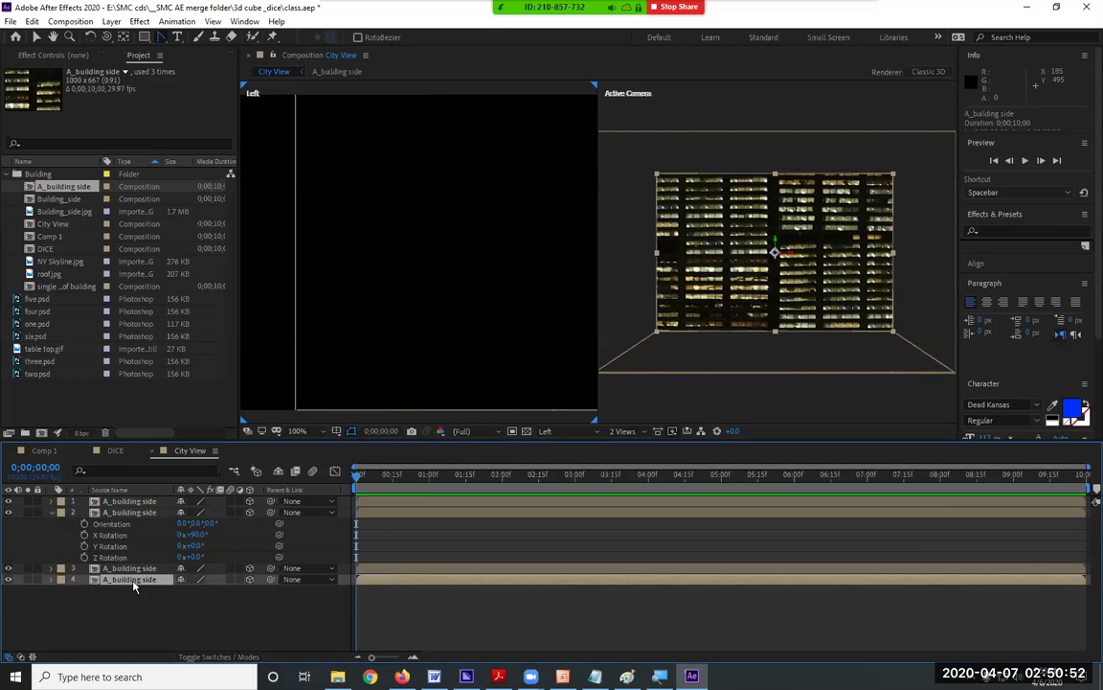
key(Delete)
click(52, 513)
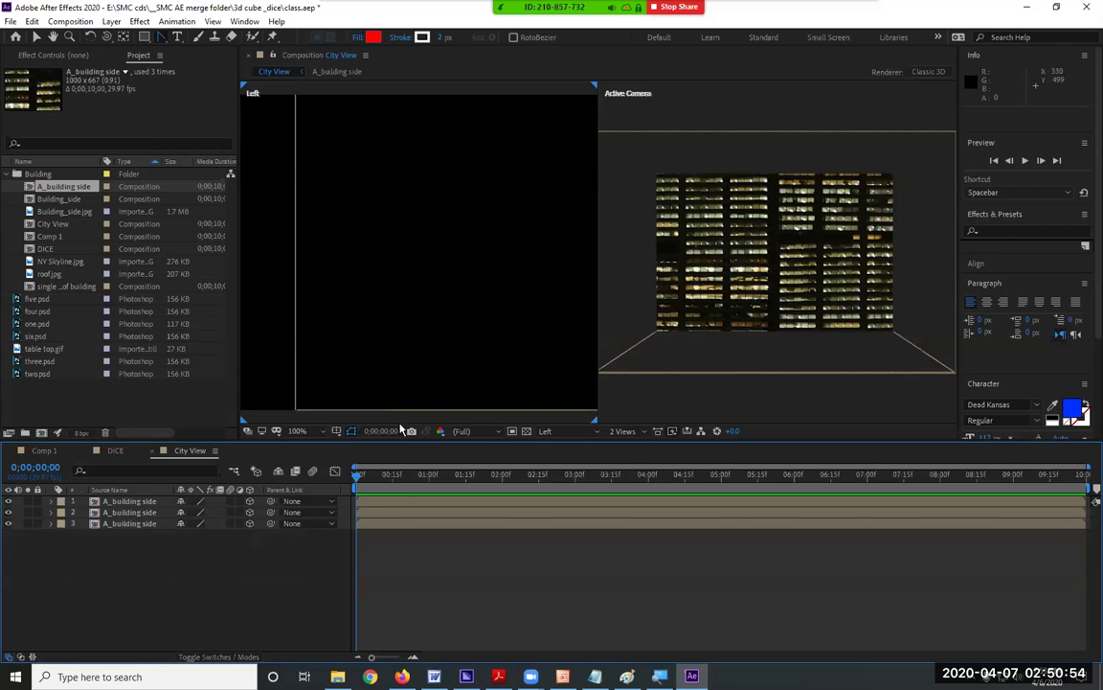
- Duplicate the horizontal base panel and raise the copy to about Y -6 to close the opposite side of the box
click(419, 410)
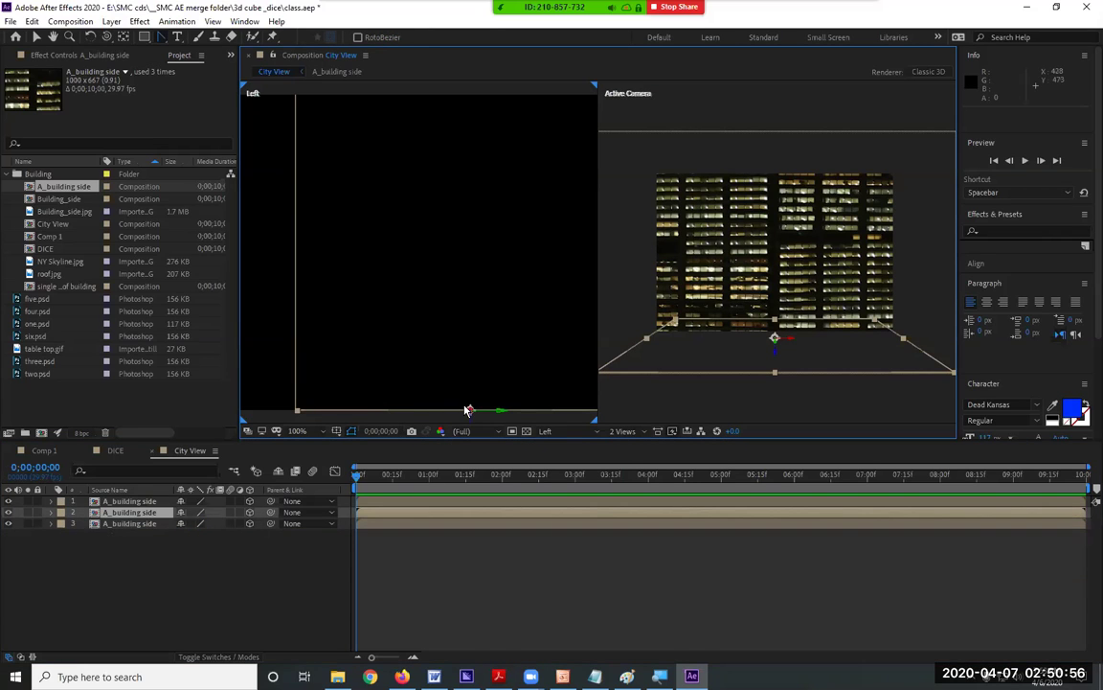
key(ctrl+d)
key(comma)
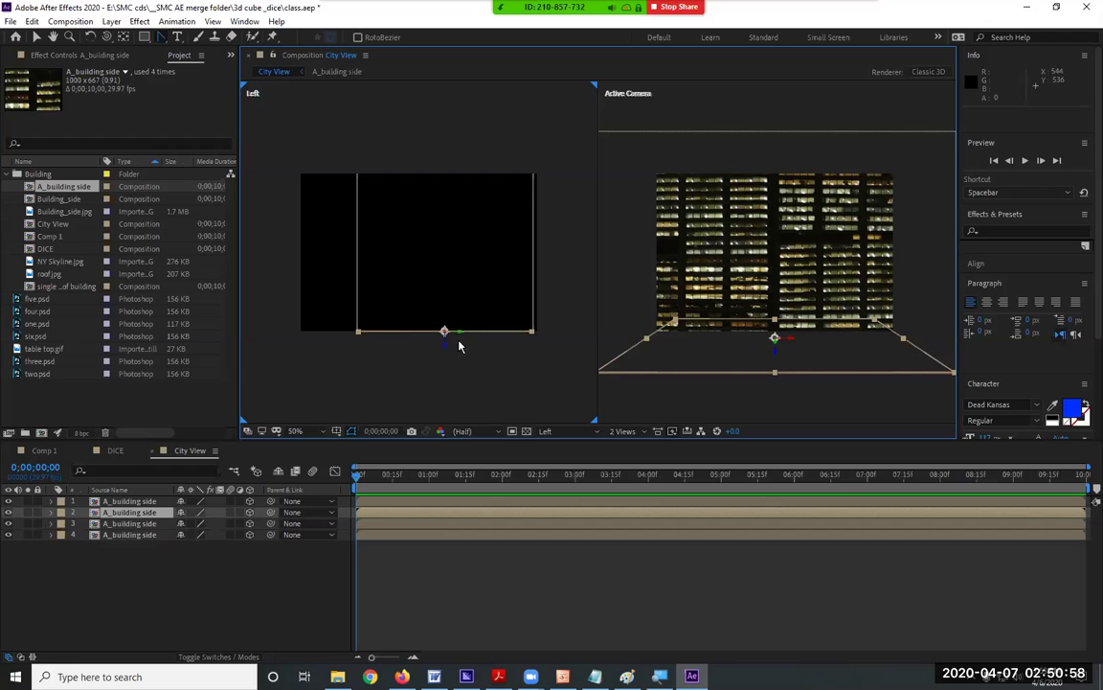
drag(444, 350, 445, 188)
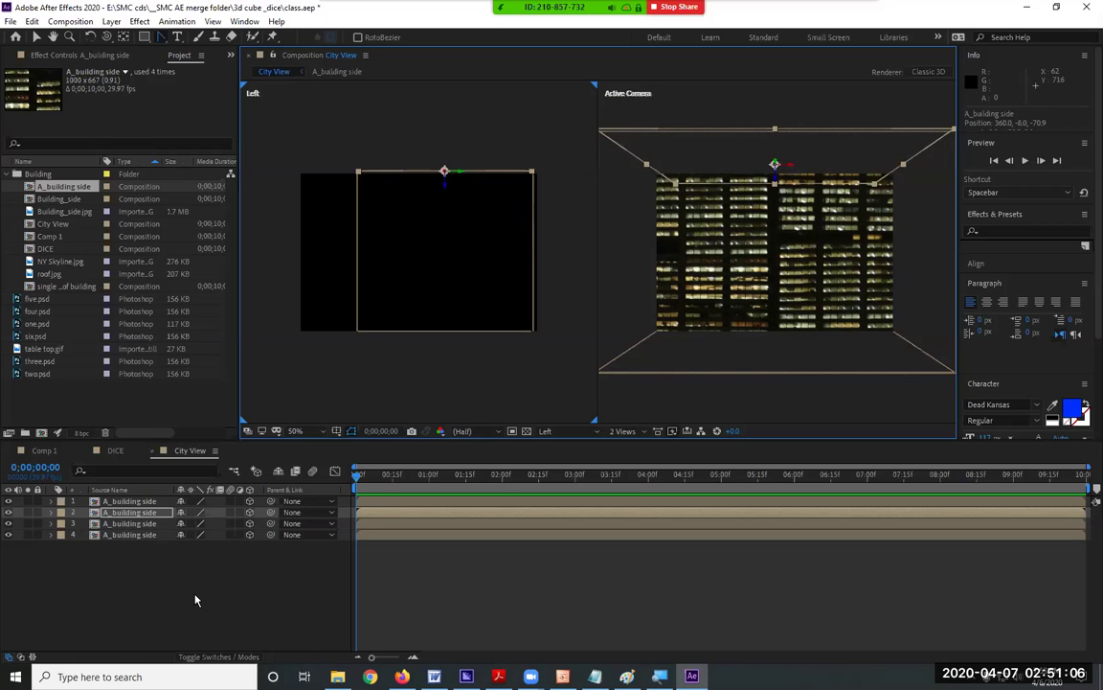
- Lower the upper horizontal panel to about Y -4 so it meets the vertical sides of the box
drag(187, 586, 74, 485)
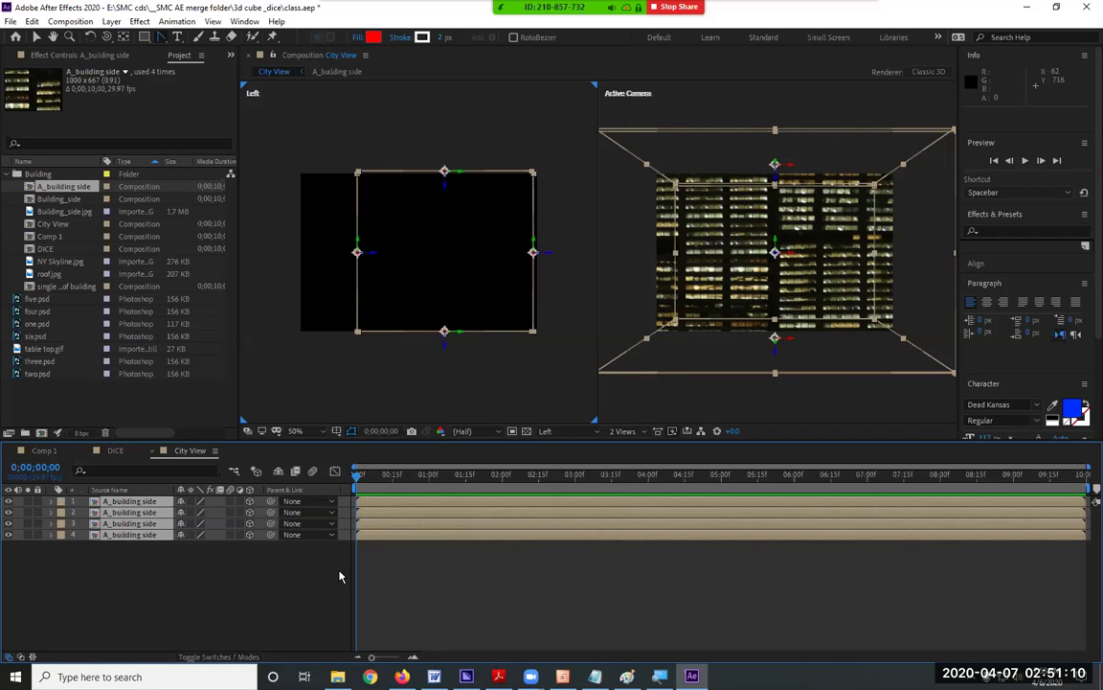
click(459, 134)
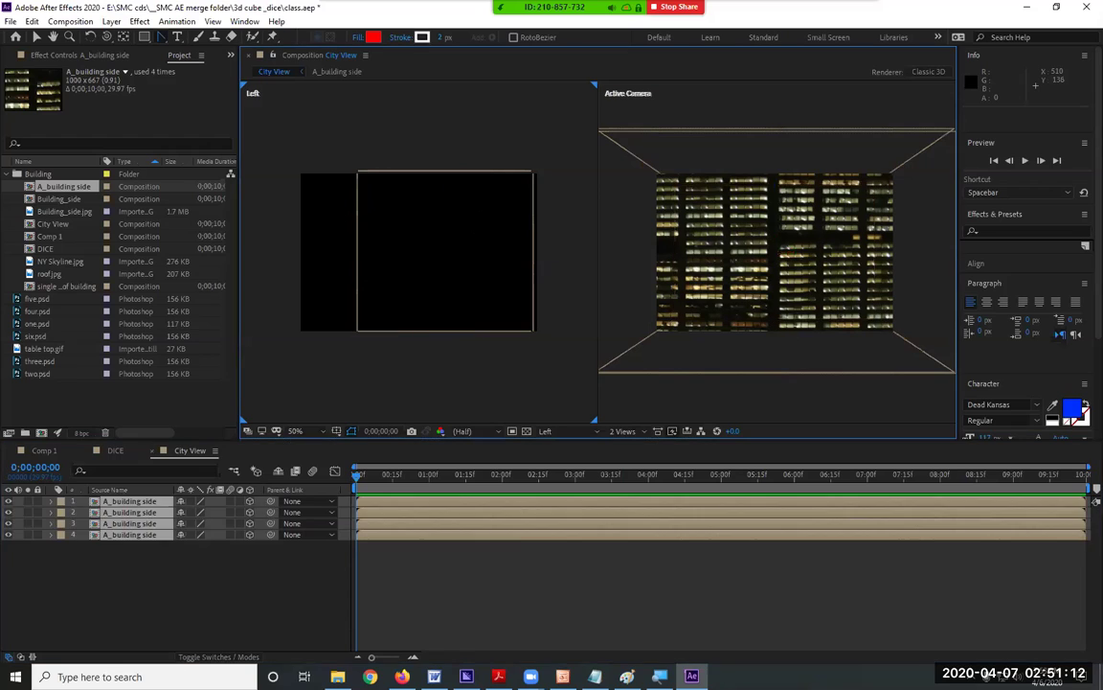
click(456, 175)
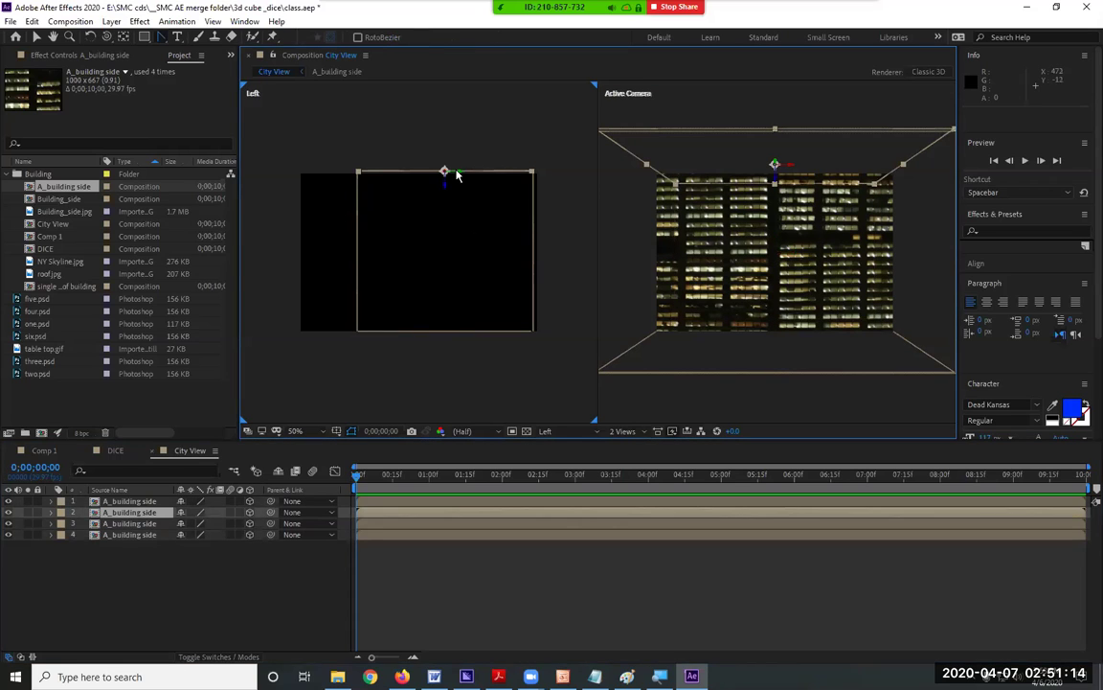
drag(457, 174, 456, 176)
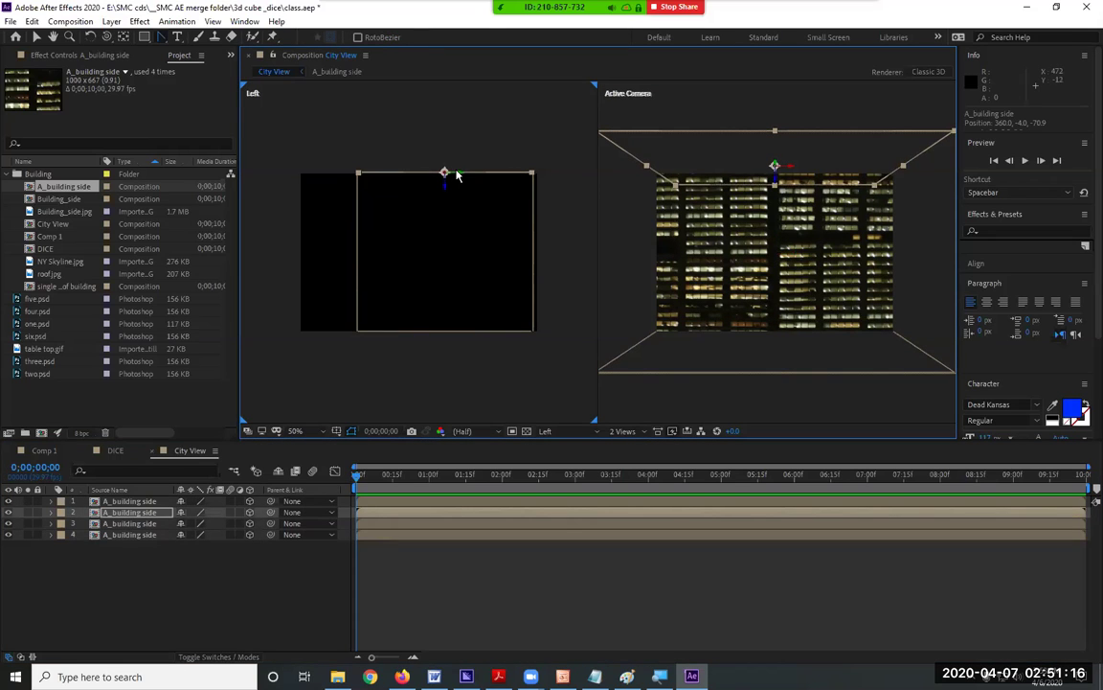
click(461, 141)
click(462, 175)
click(463, 176)
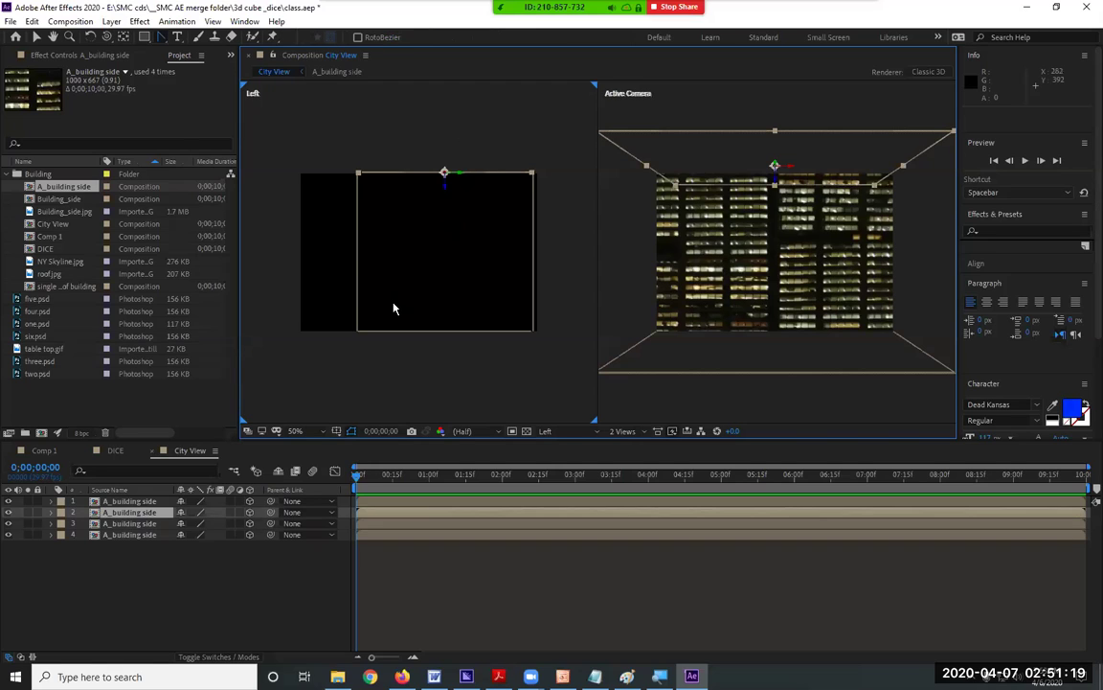
- Nudge the front panel to Z -312.7 and align the back panel with the edges of the horizontal panels
click(549, 227)
click(529, 229)
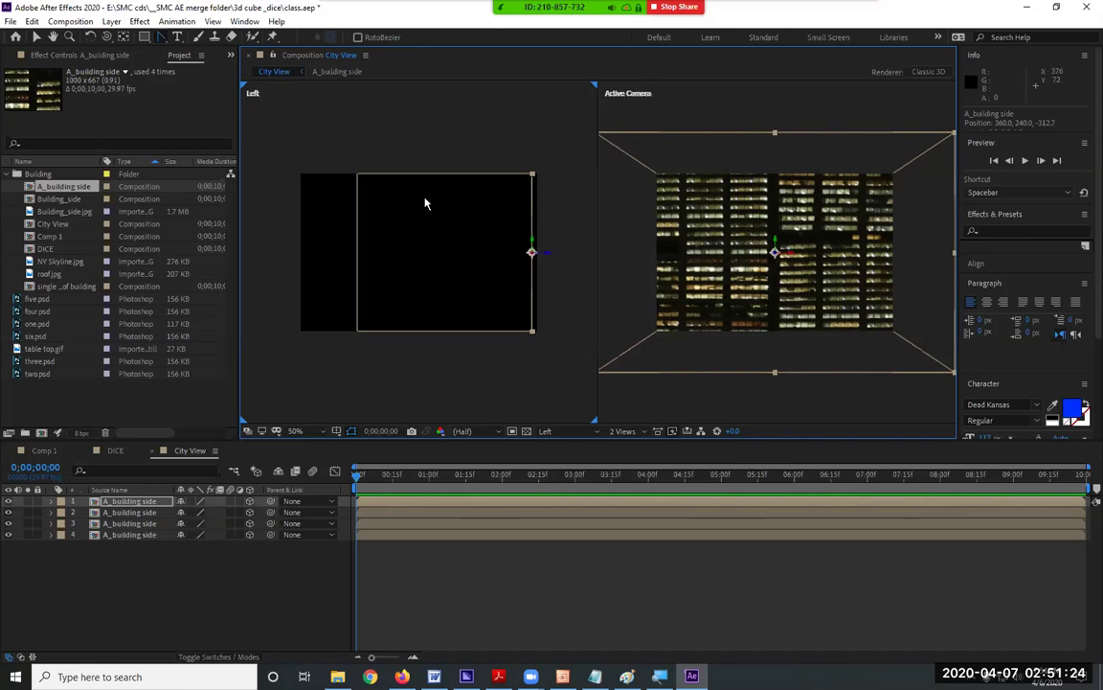
click(356, 233)
click(356, 233)
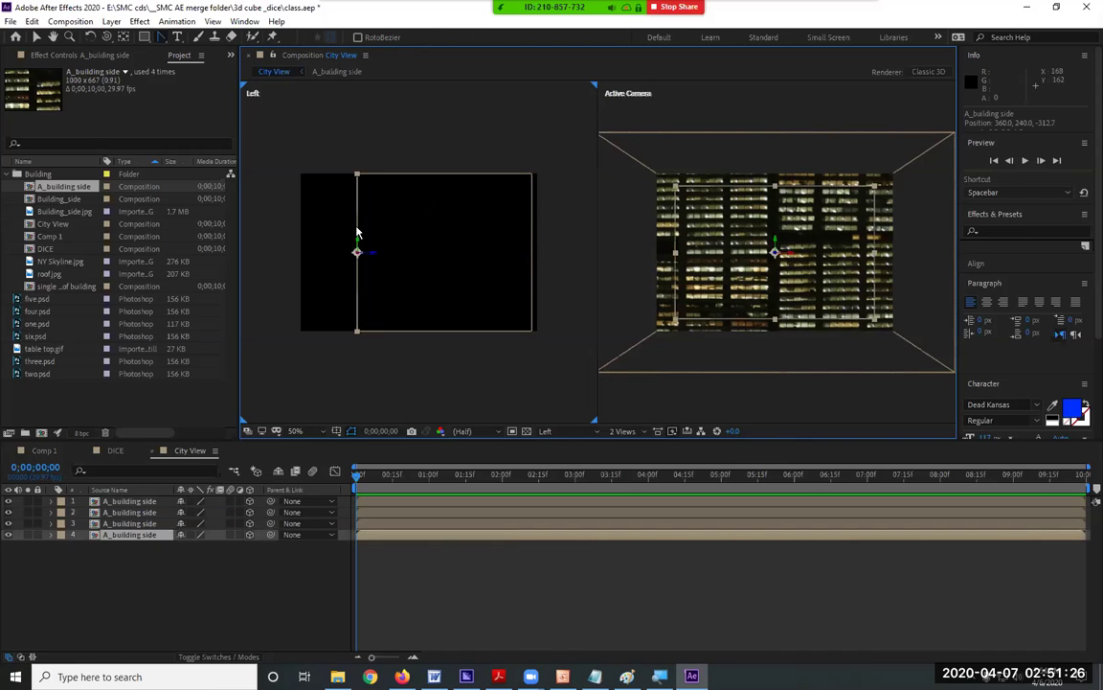
key(Return)
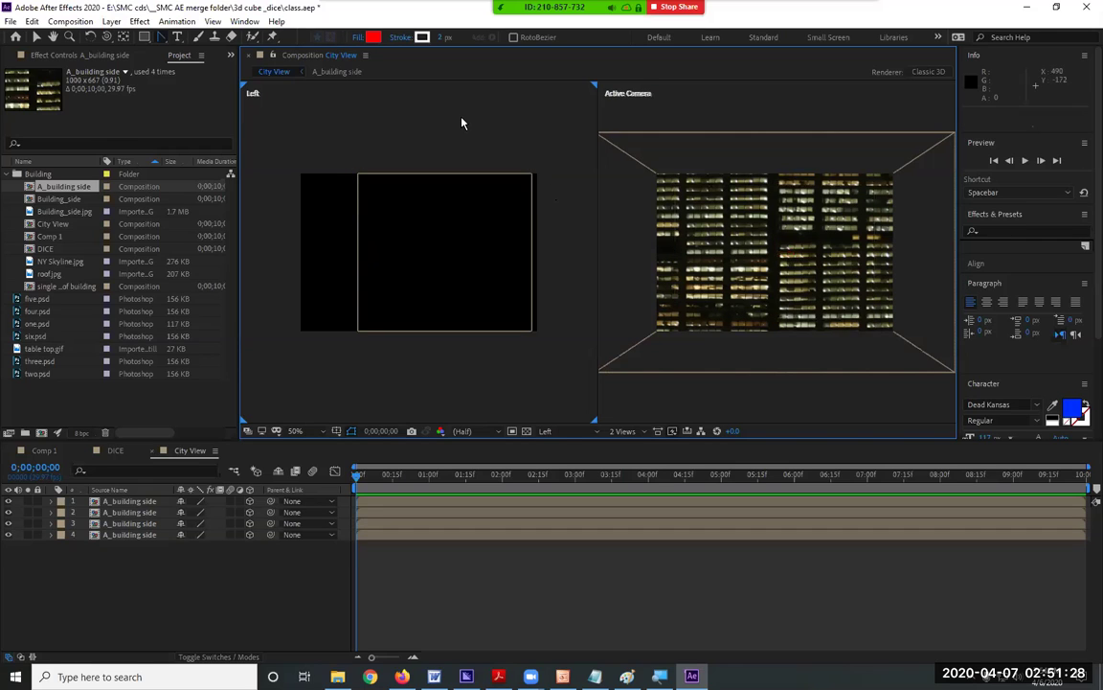
- Try scaling all four A_building side layers together down to 15.8, 15.8, 22.0%
drag(310, 143, 540, 374)
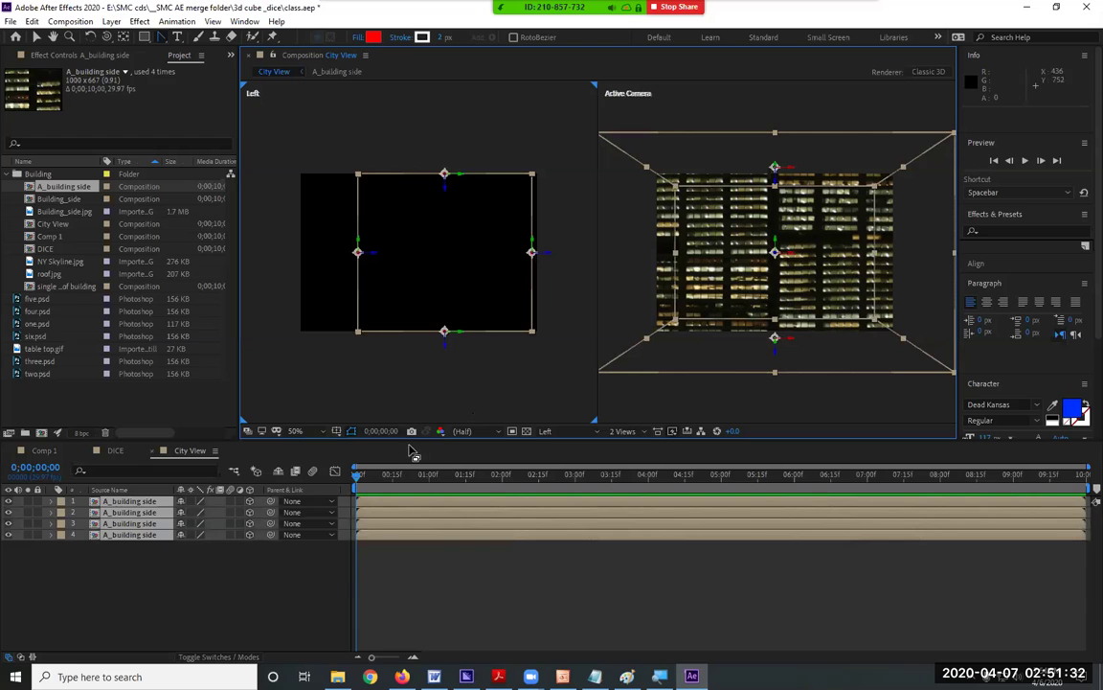
key(s)
mouse_move(207, 579)
mouse_down()
mouse_move(197, 580)
mouse_move(211, 581)
mouse_up()
key(ctrl+z)
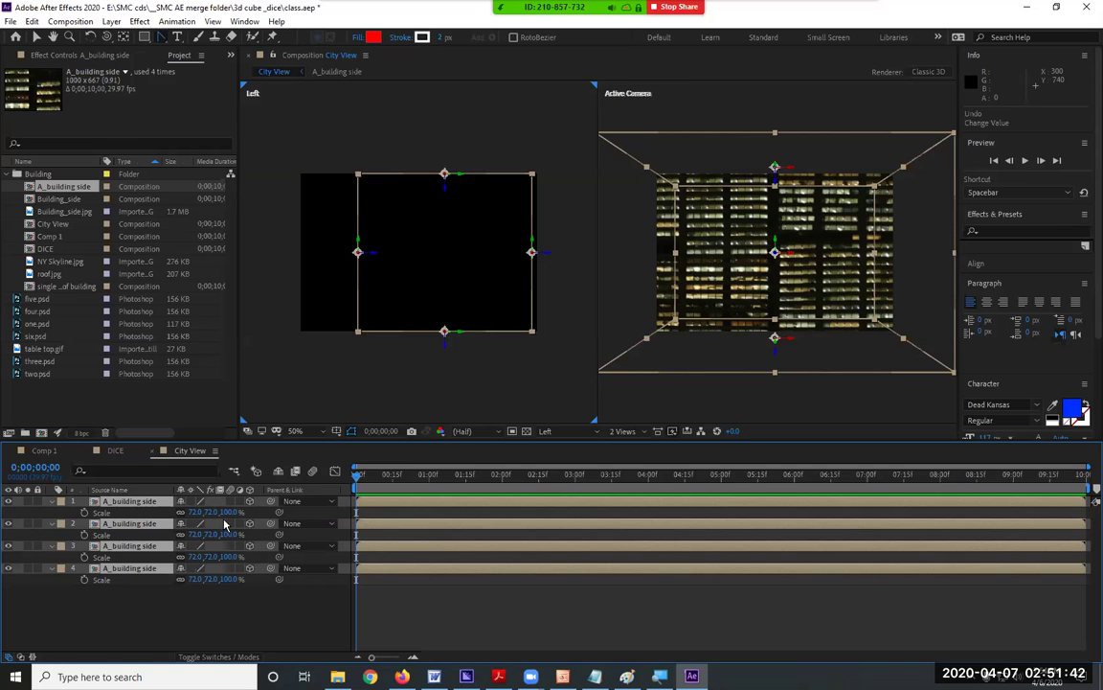
drag(230, 512, 179, 520)
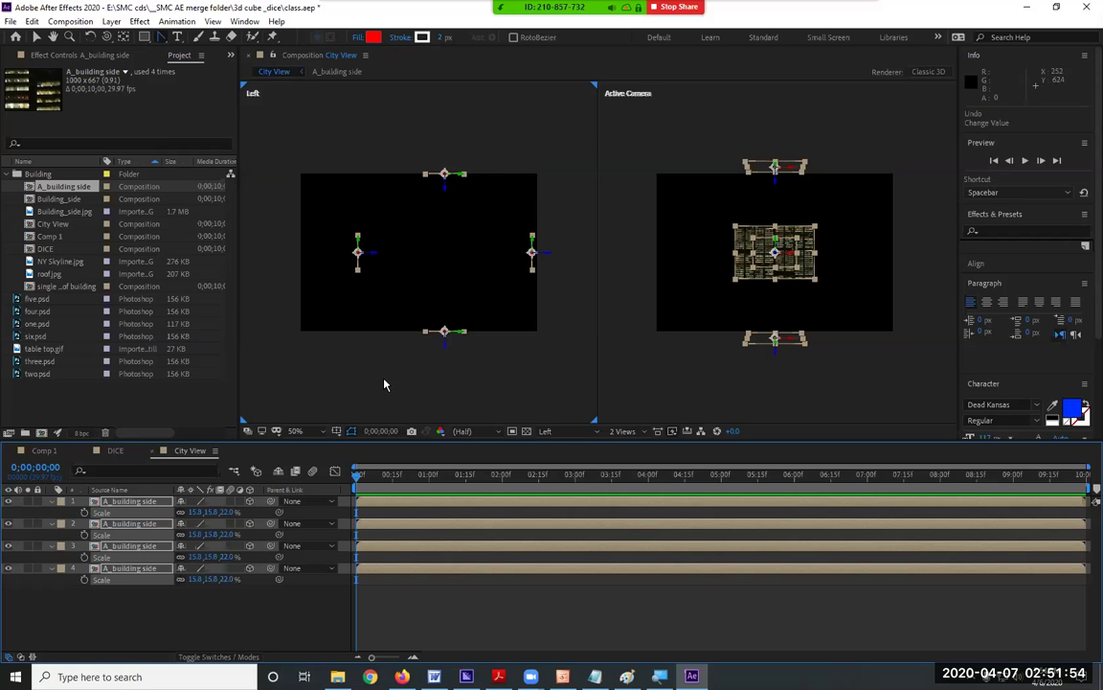
key(ctrl+z)
- Pre-compose the four A_building side layers into a new composition named "building one"
drag(177, 610, 82, 491)
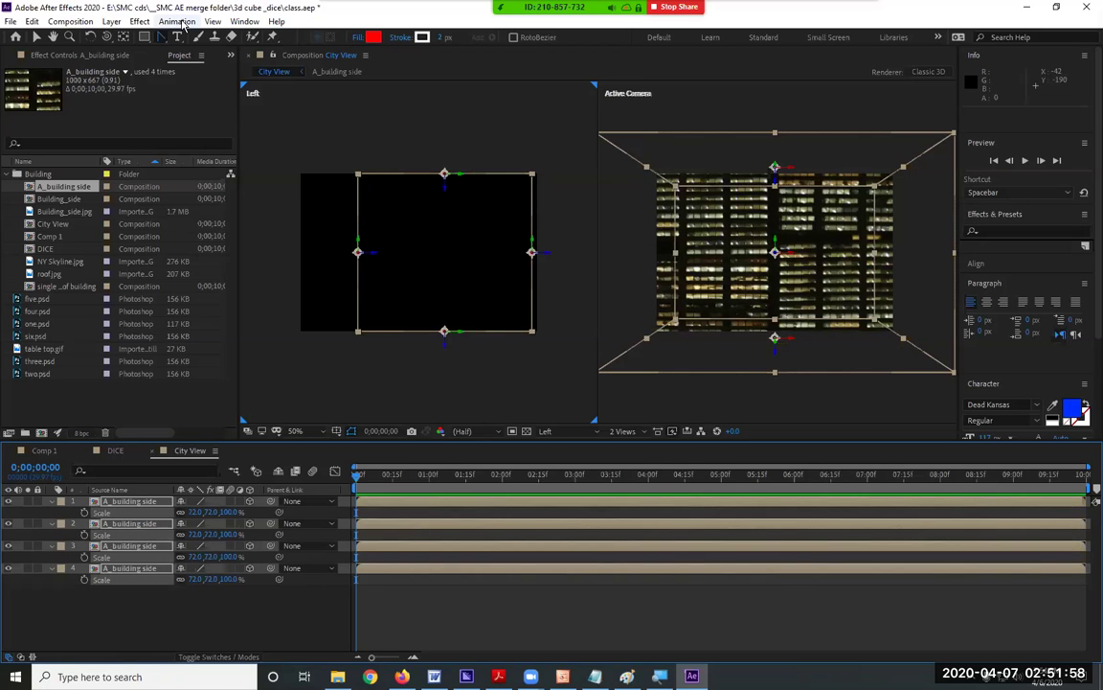
click(111, 22)
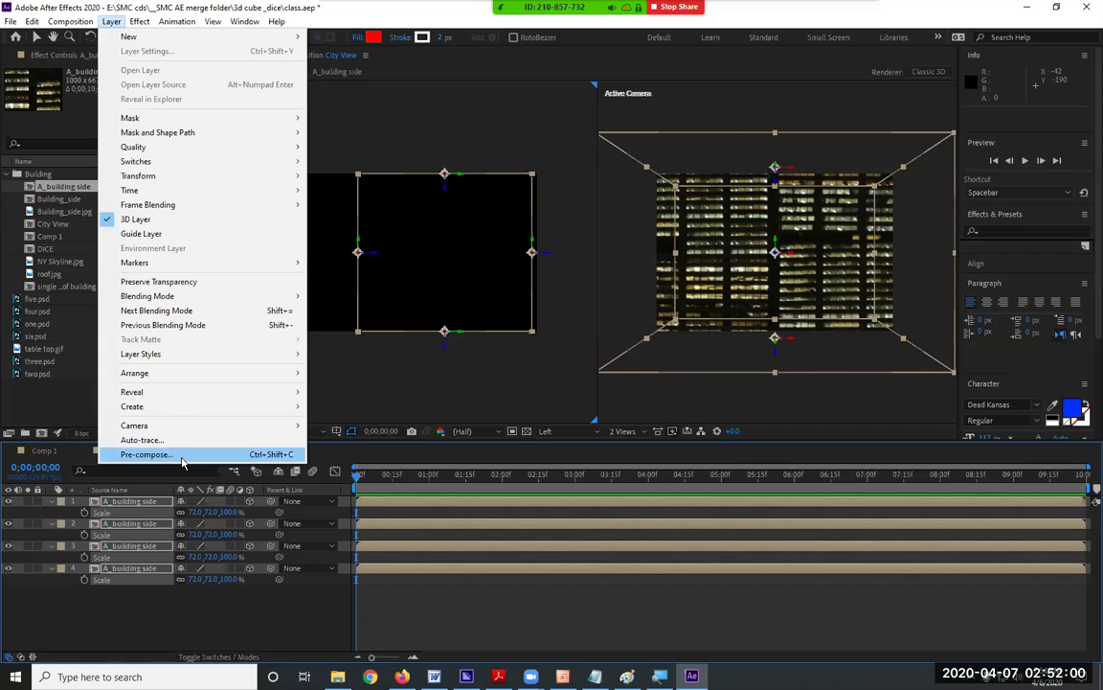
click(146, 454)
text(building one)
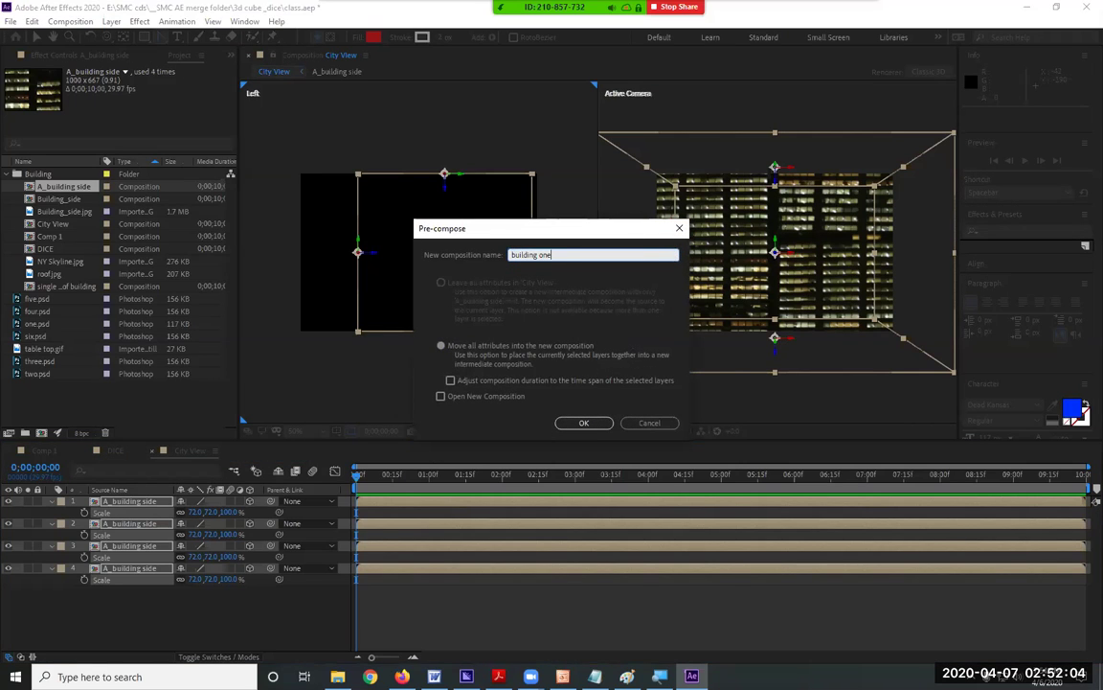
key(Return)
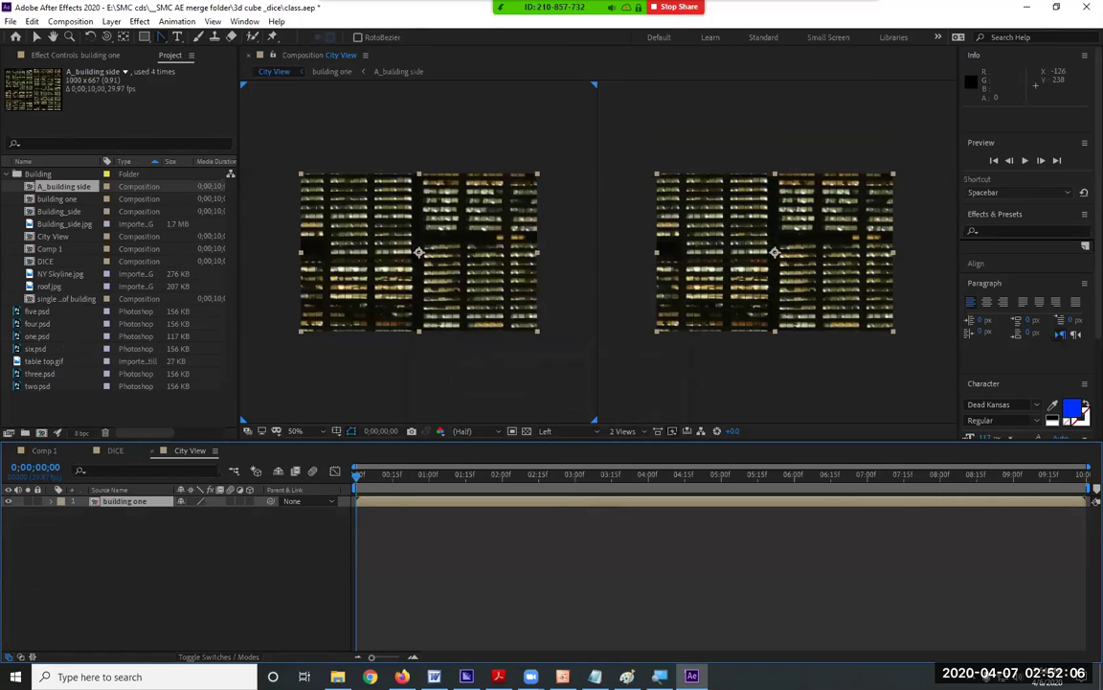
- Make the building one layer 3D, collapse its transformations and expand its properties
click(250, 502)
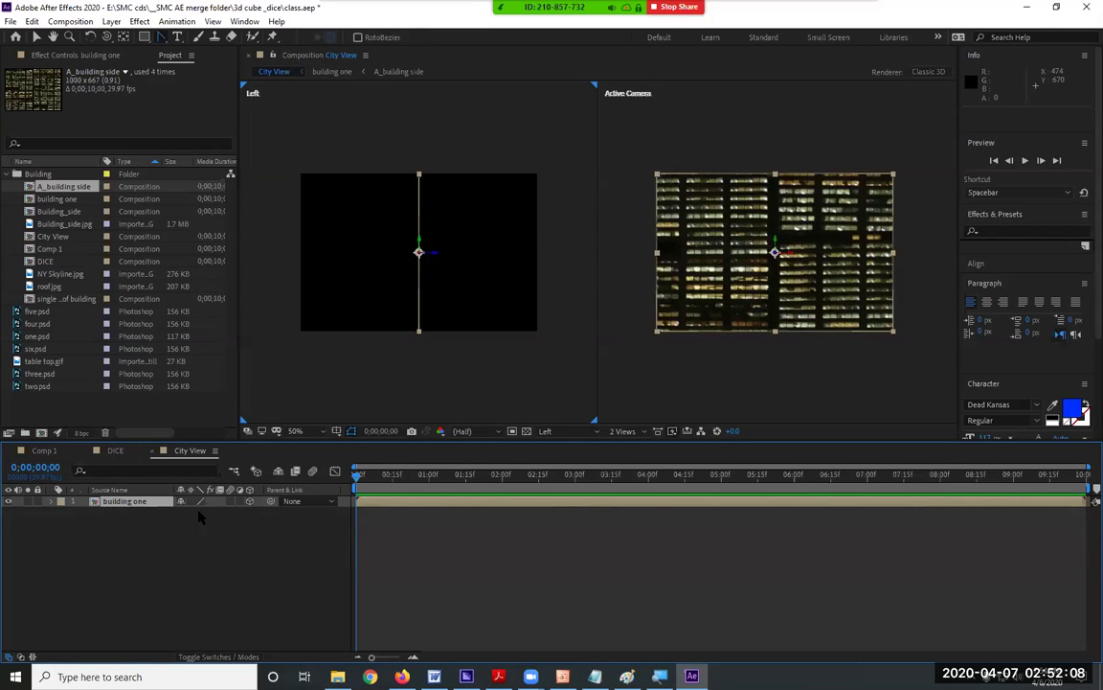
click(189, 502)
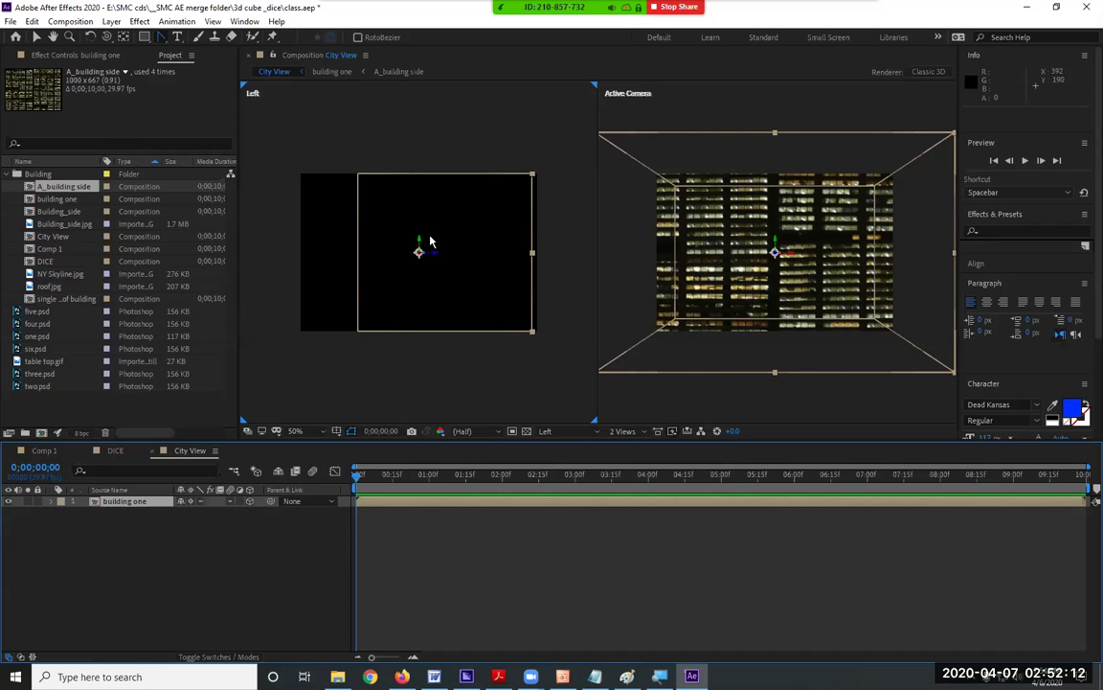
click(53, 502)
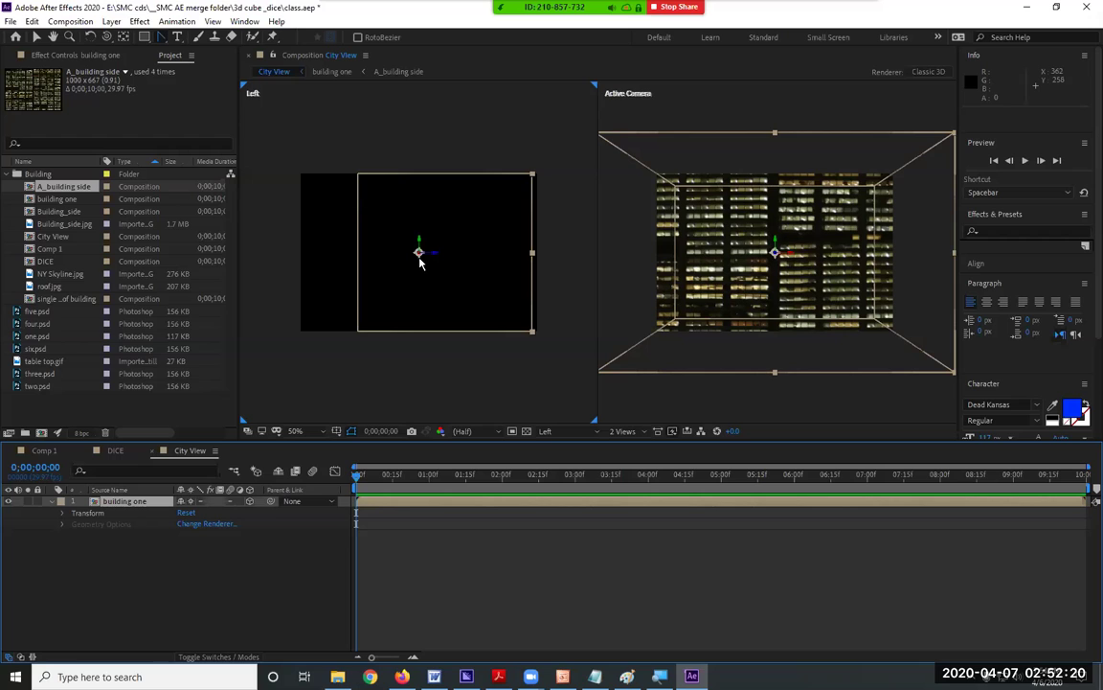
- Inspect the assembled building in Custom View 1, orbit around it, and examine it in Custom View 3
click(546, 431)
click(572, 553)
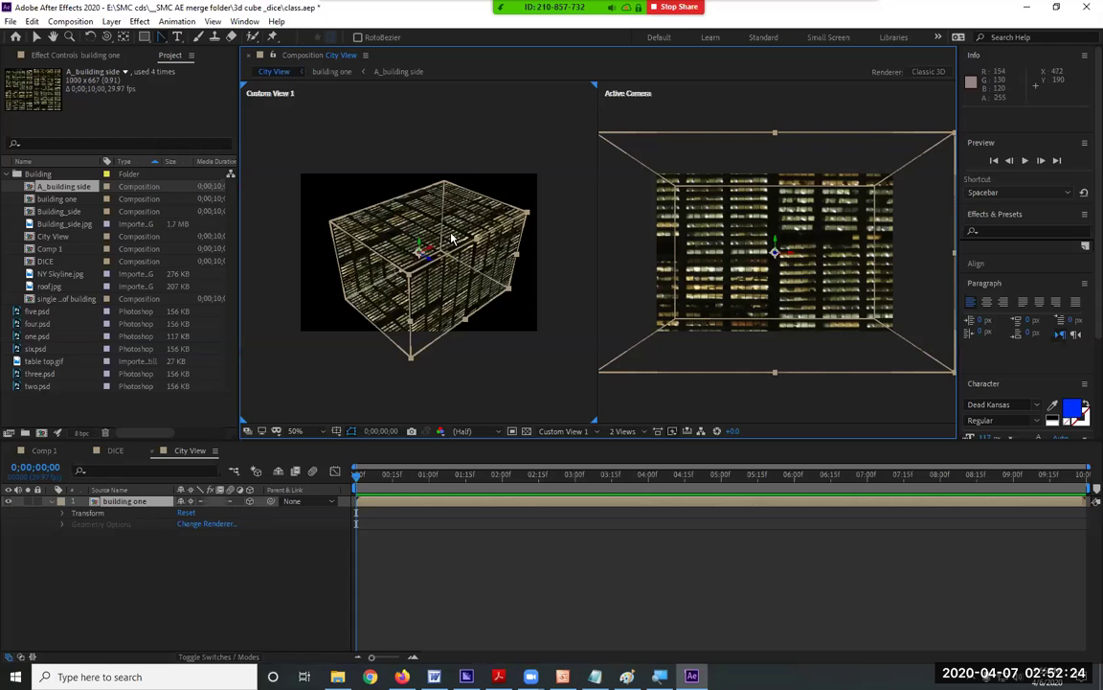
click(563, 431)
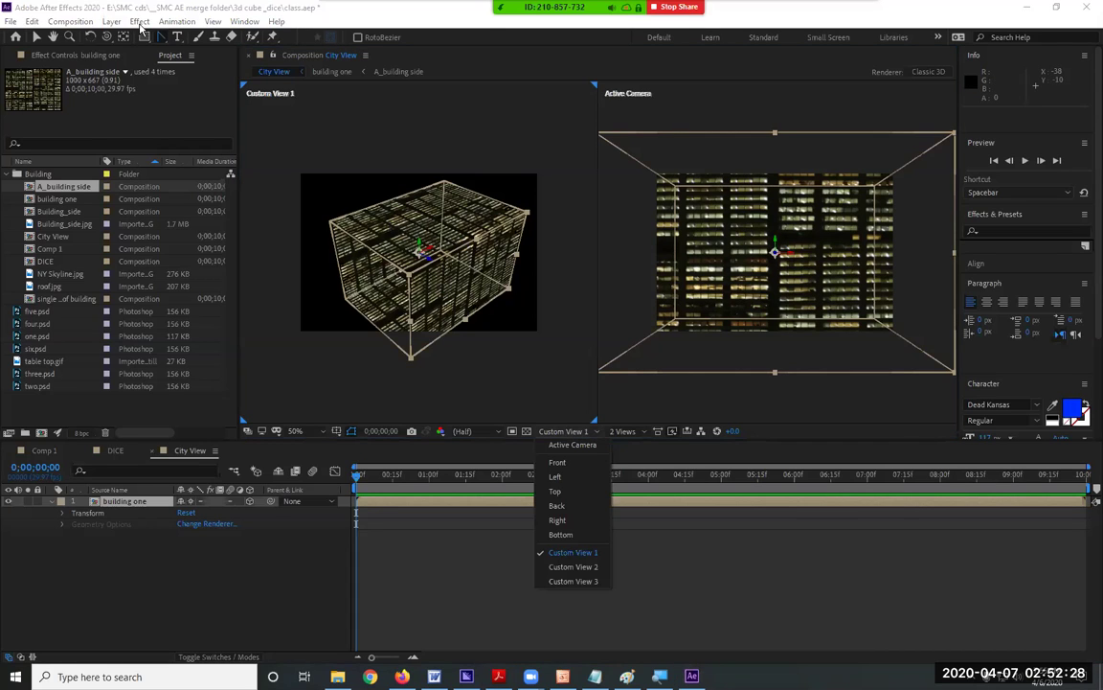
click(428, 331)
drag(430, 330, 419, 124)
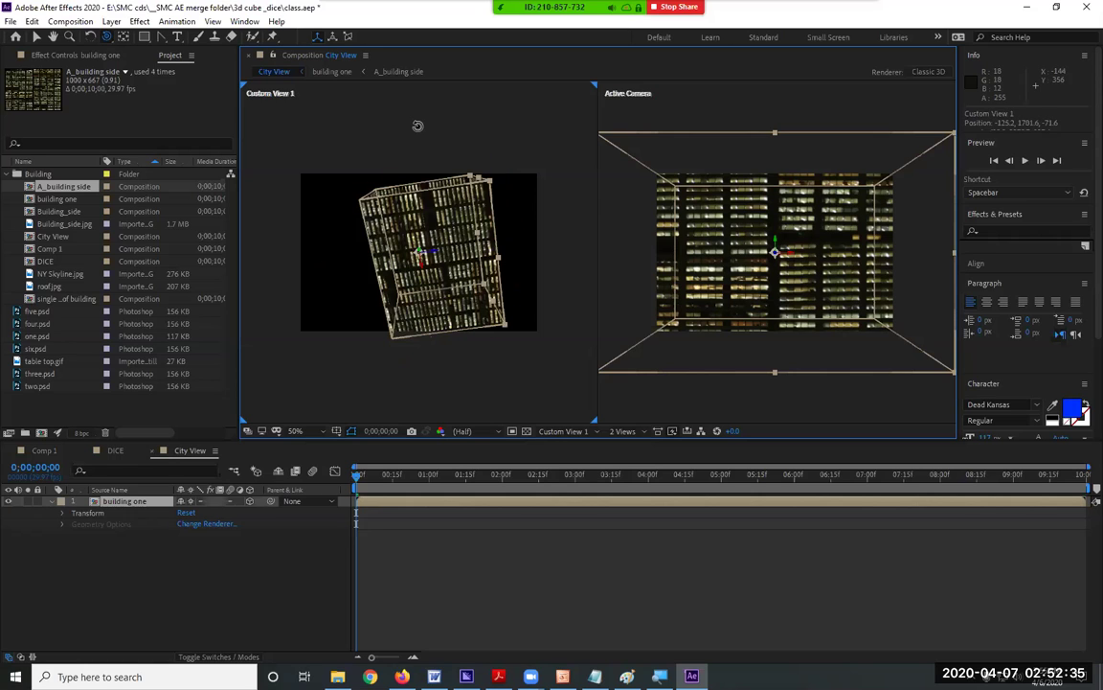
click(563, 431)
click(571, 582)
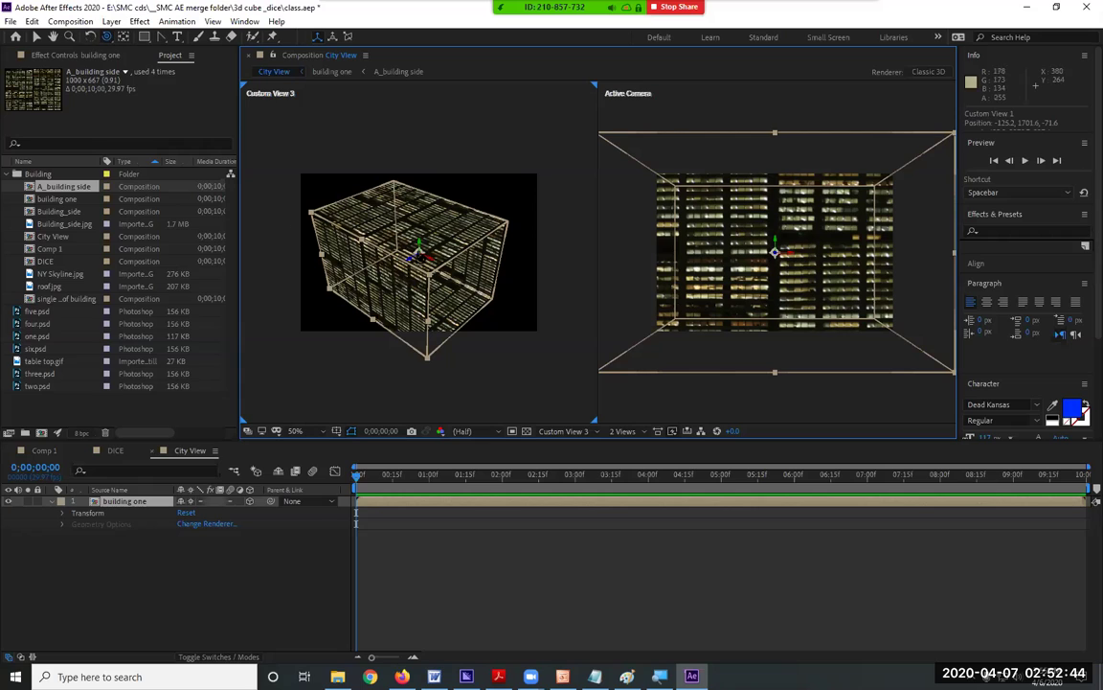
- In the Left view, move building one's anchor point to the box's lower back edge, at Y 476 and Z 165.5
click(62, 512)
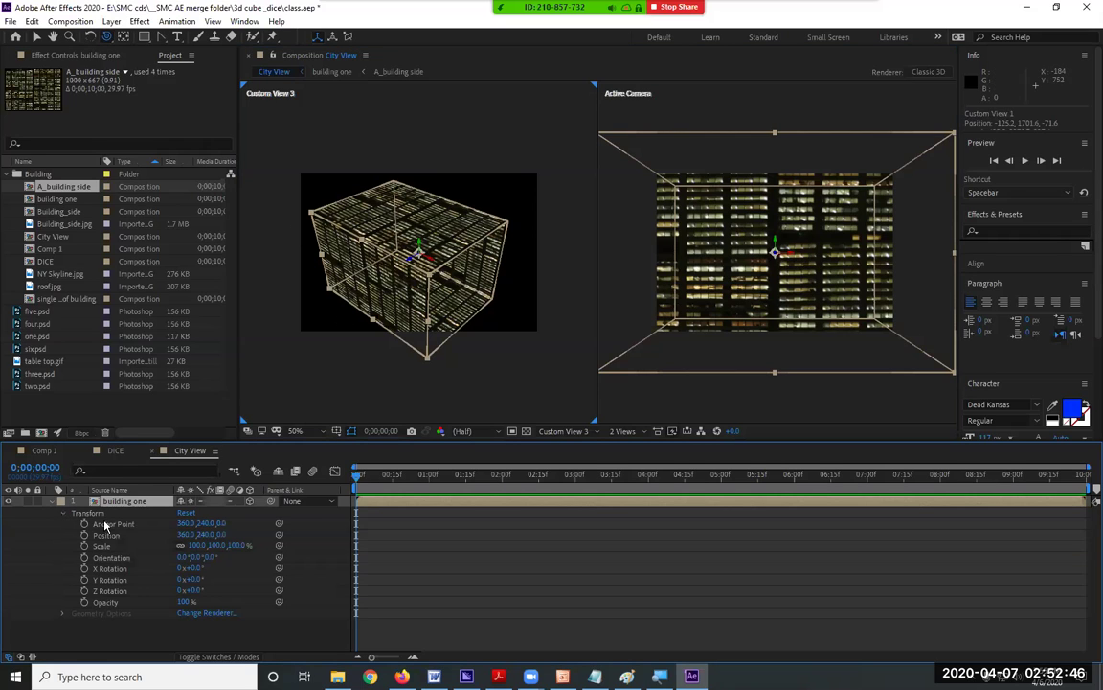
click(114, 524)
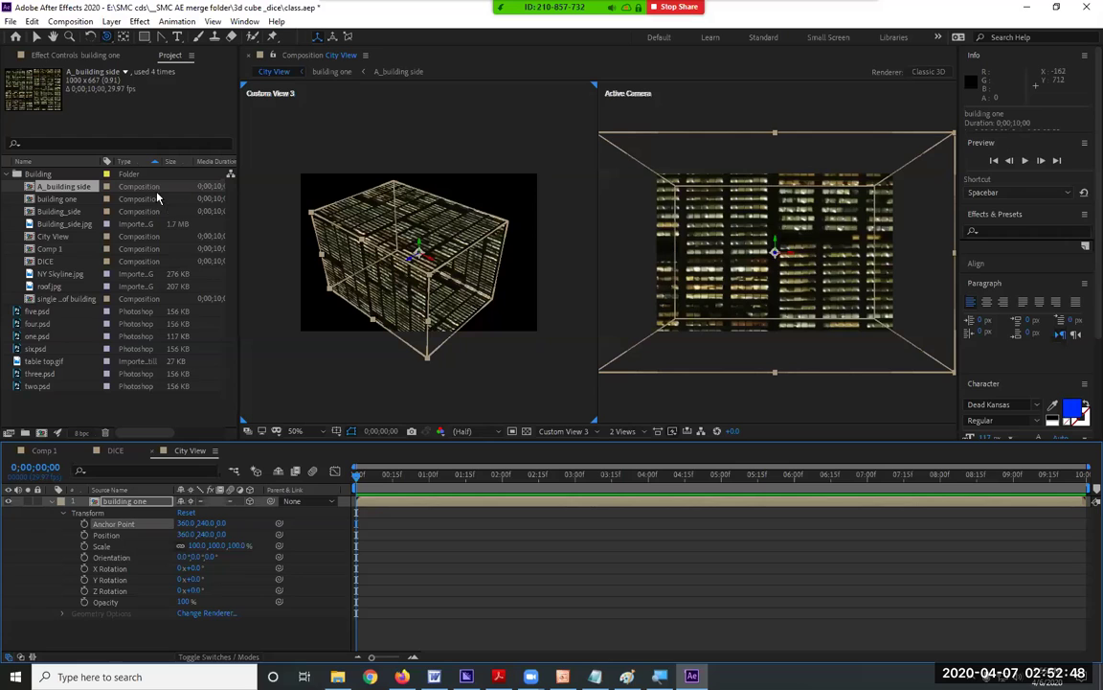
click(35, 37)
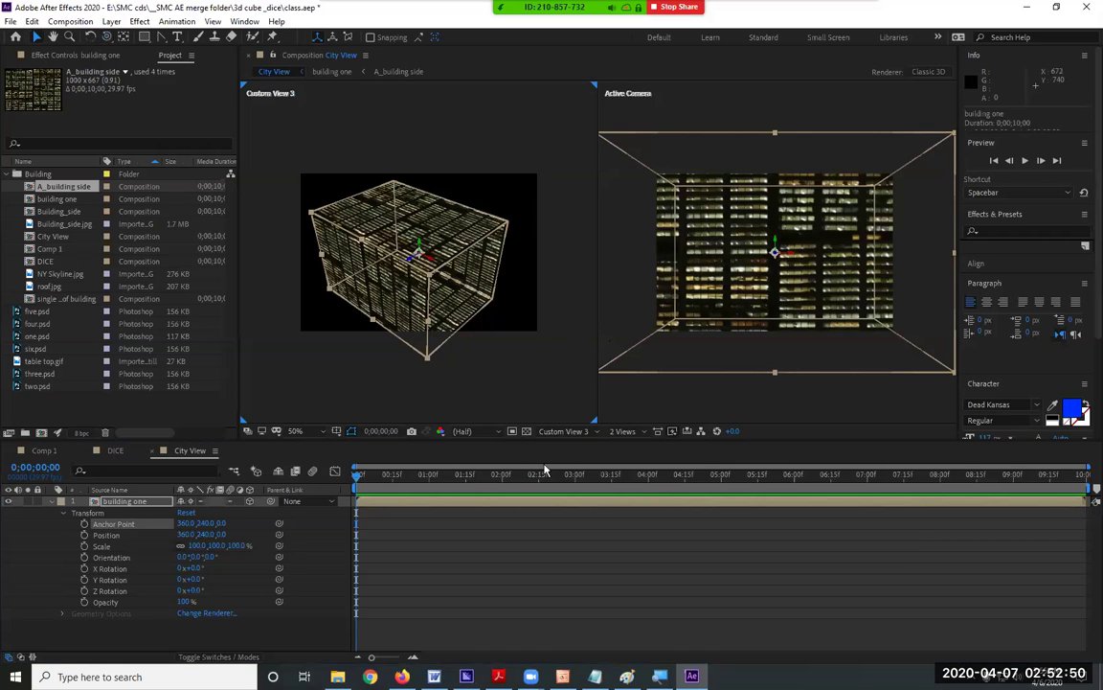
click(581, 432)
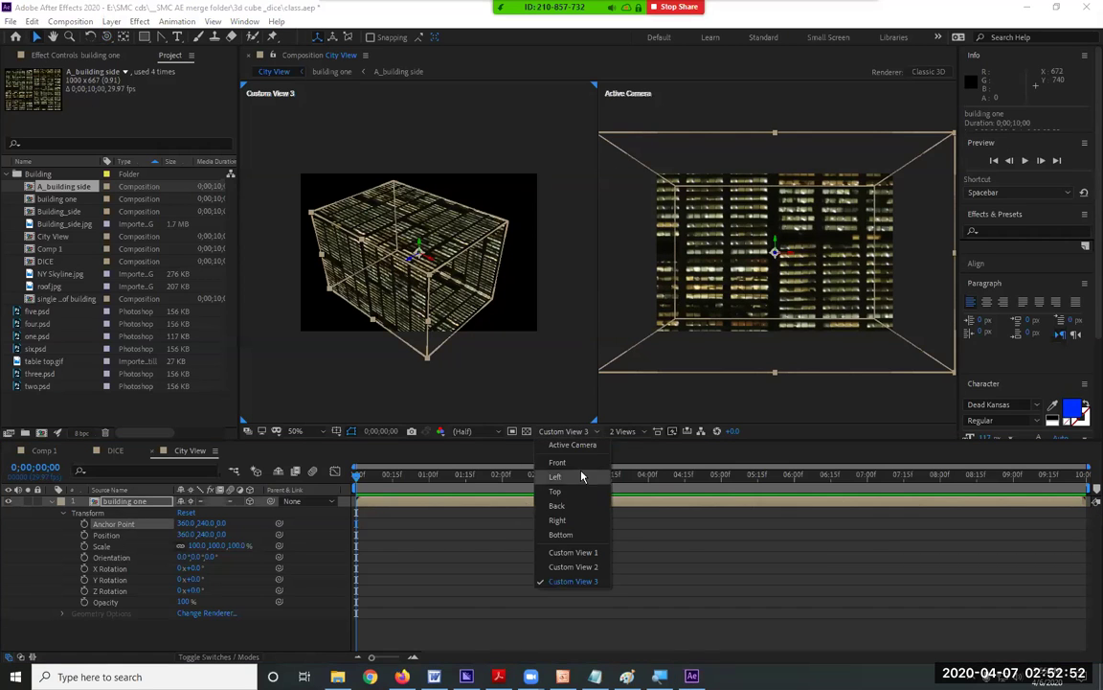
click(578, 477)
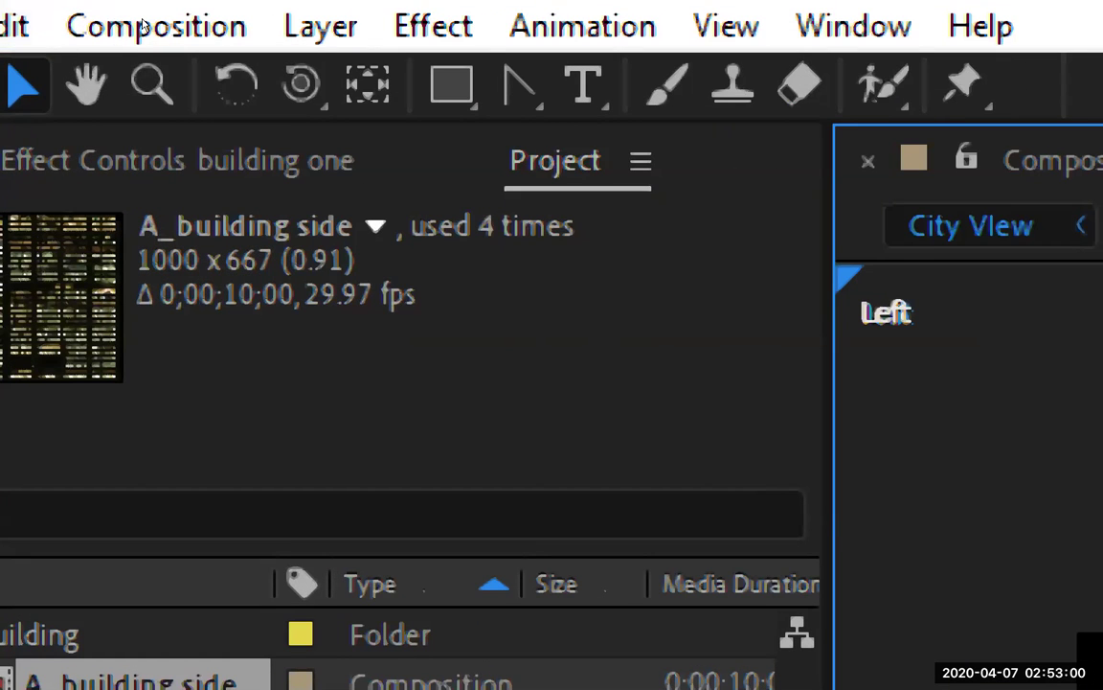
key(c)
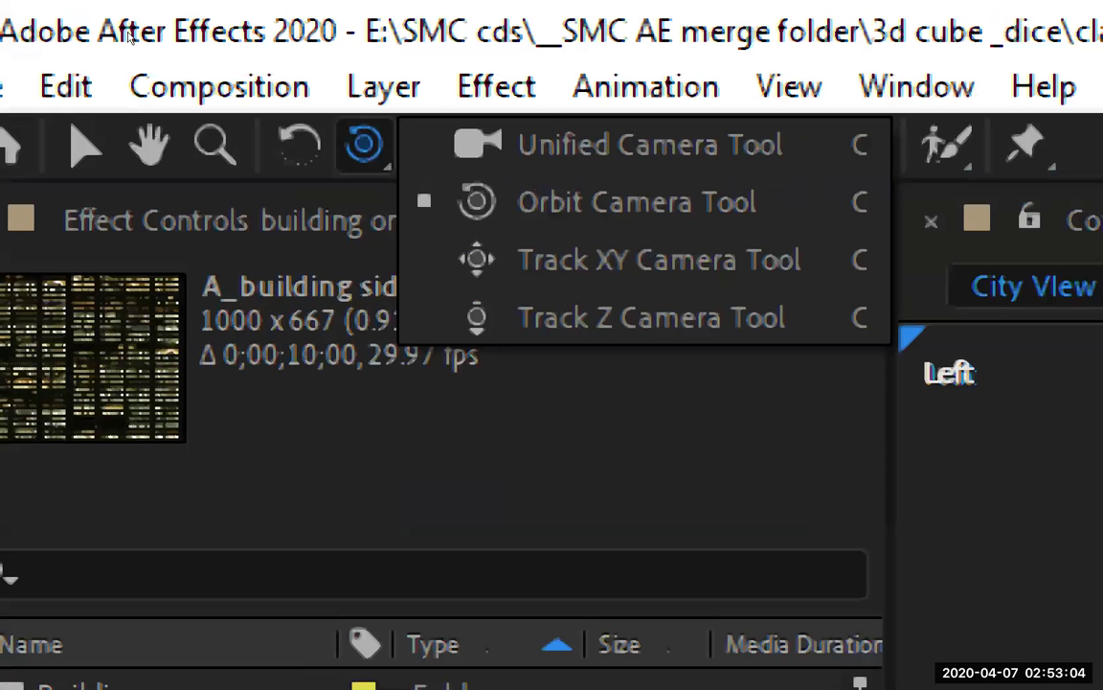
click(48, 62)
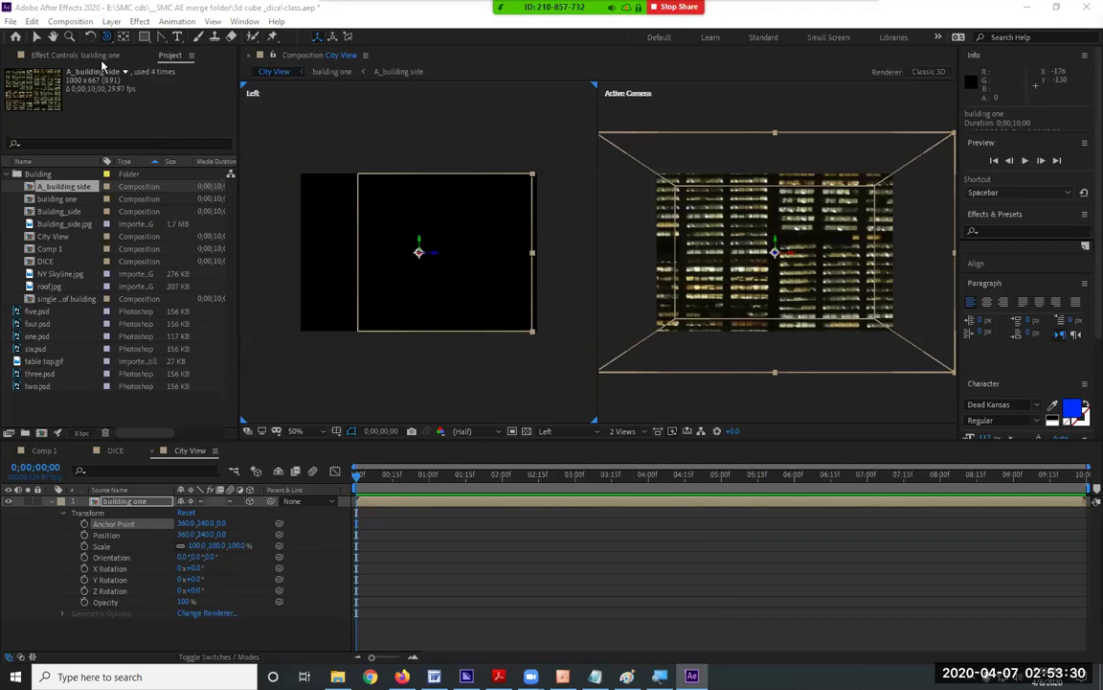
click(122, 36)
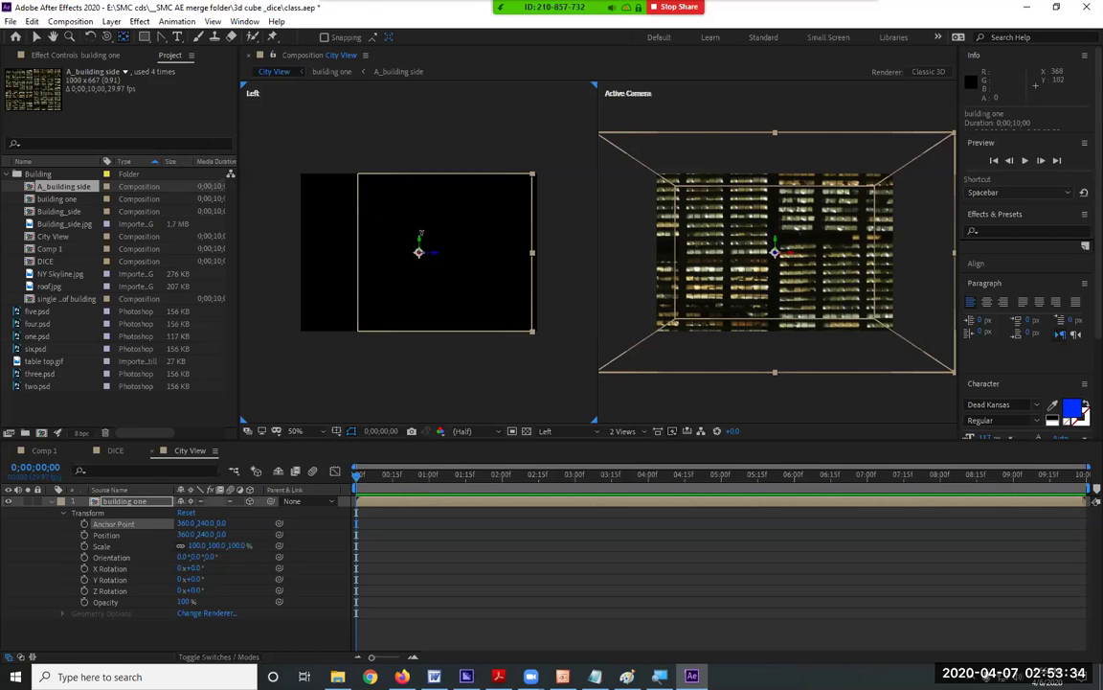
click(422, 247)
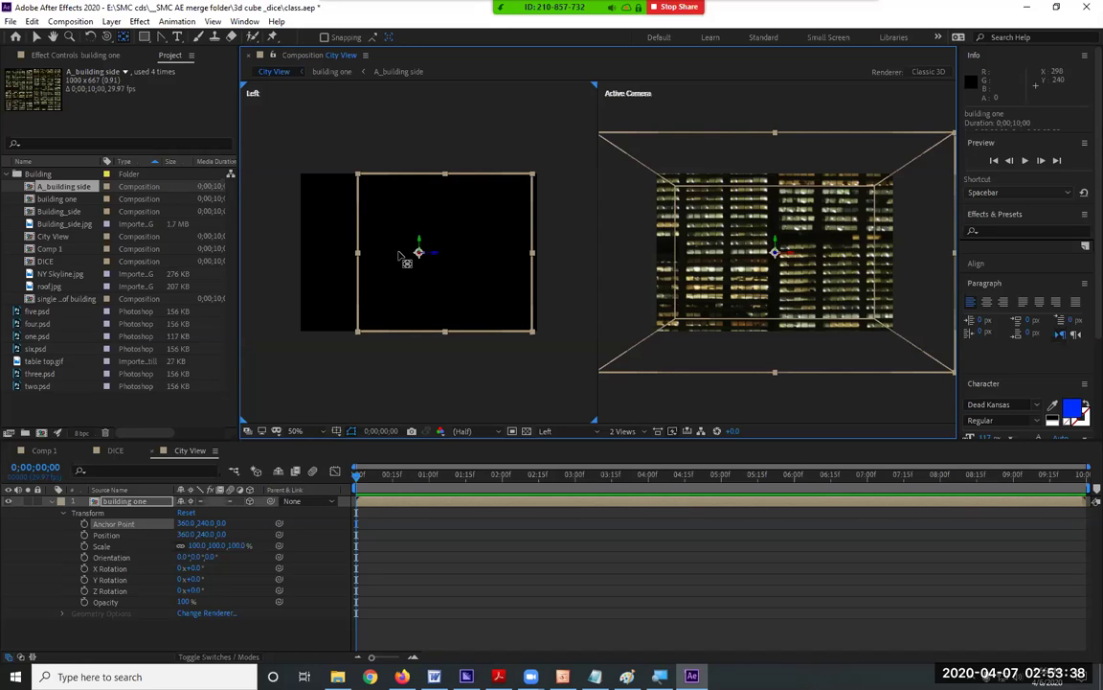
drag(421, 253, 357, 332)
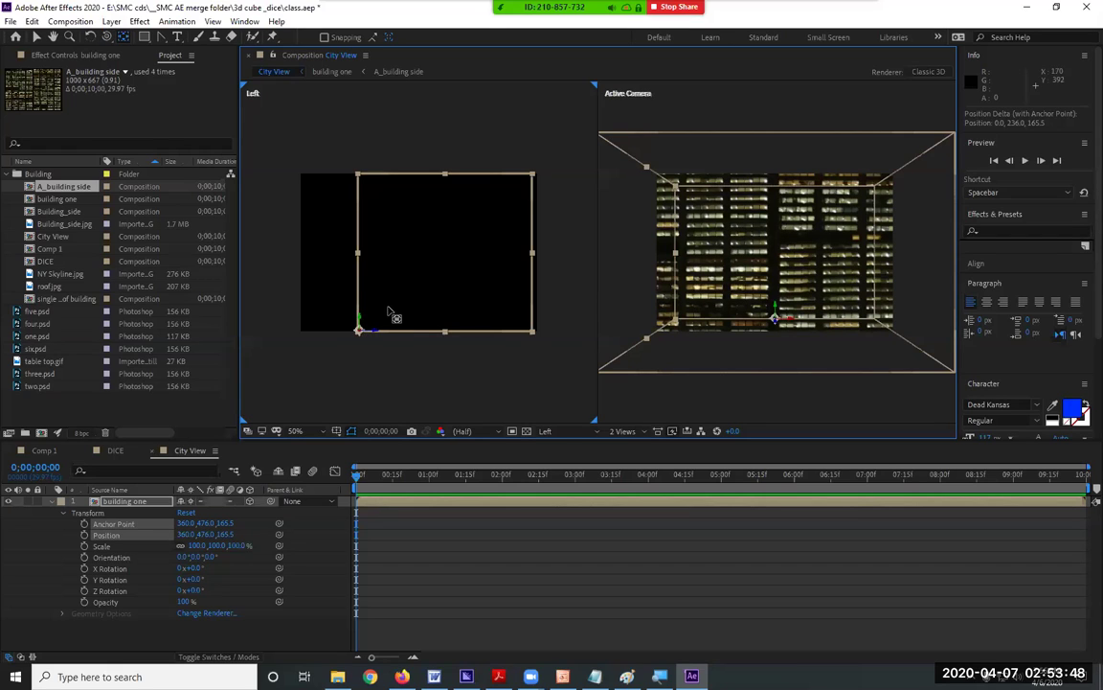
- In the Top view, move building one's anchor point to the back right corner, at X 720 and Z 171.5
click(547, 432)
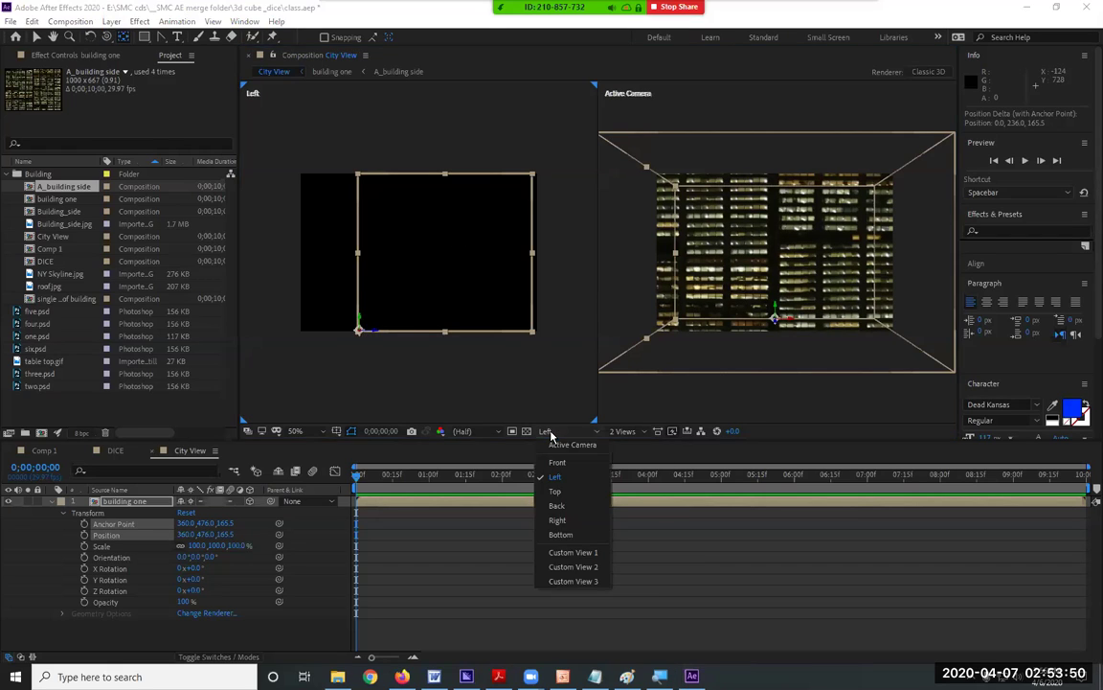
click(556, 490)
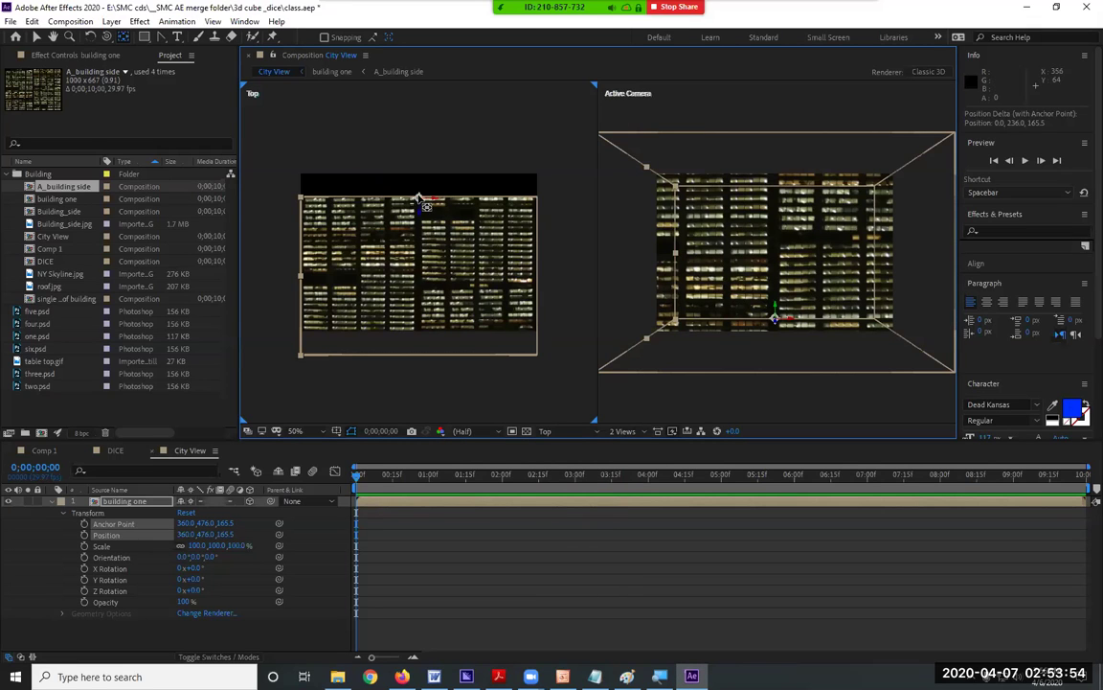
drag(461, 209, 538, 199)
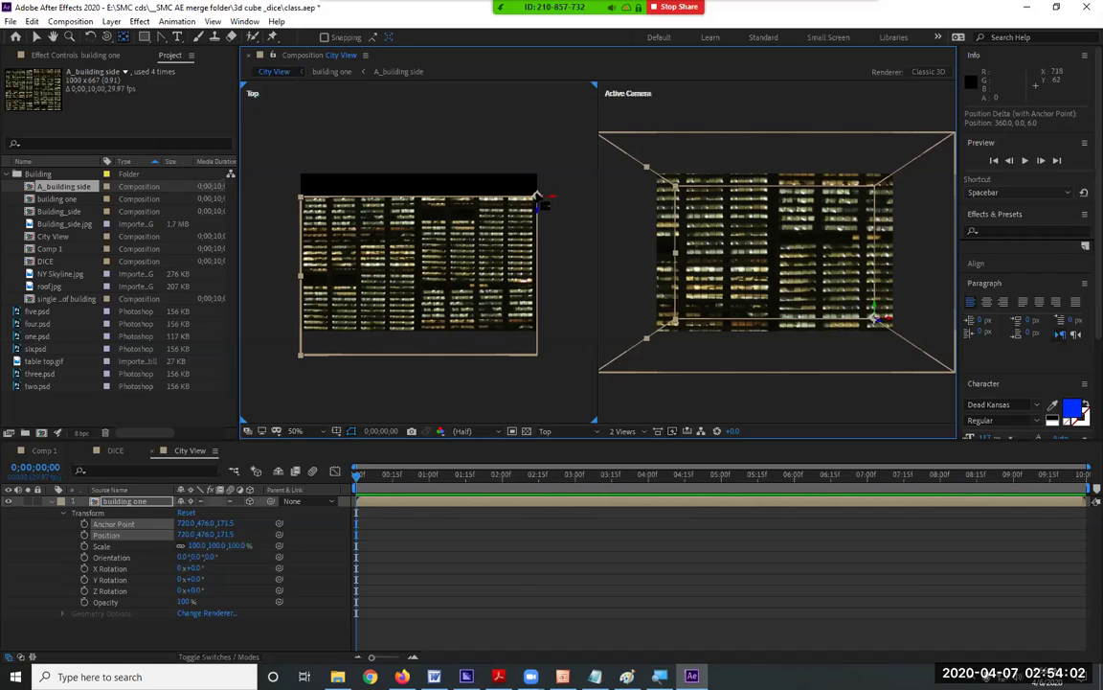
- Check building one's anchor point in the Back and Right views, with both viewports zoomed out
click(482, 434)
click(545, 431)
click(560, 518)
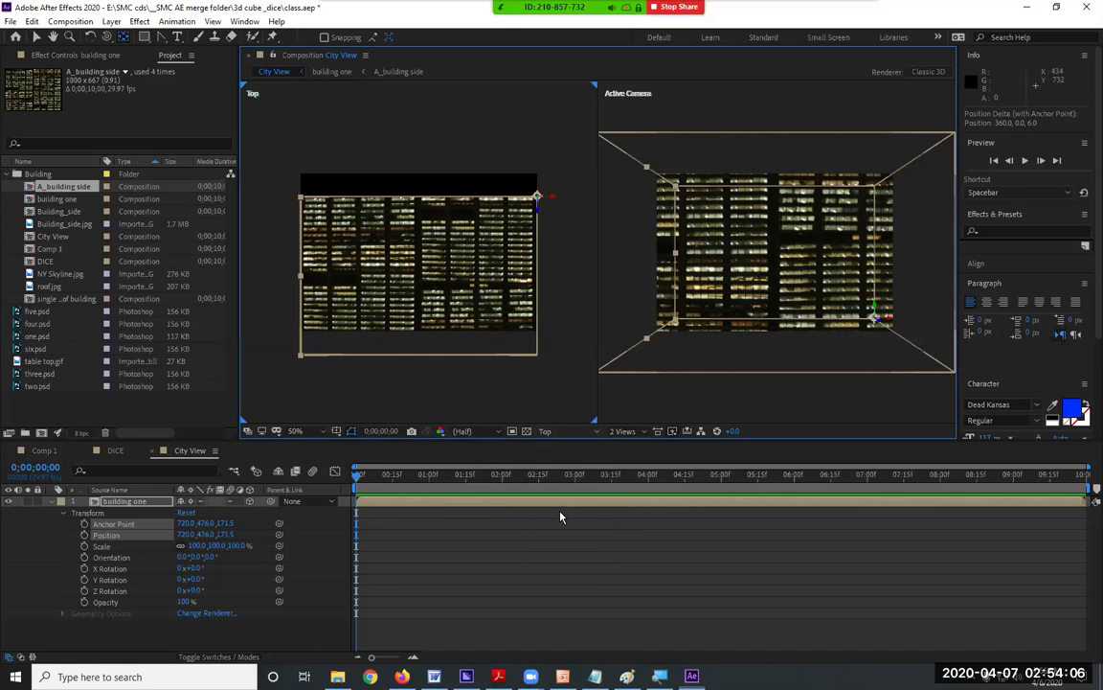
click(547, 431)
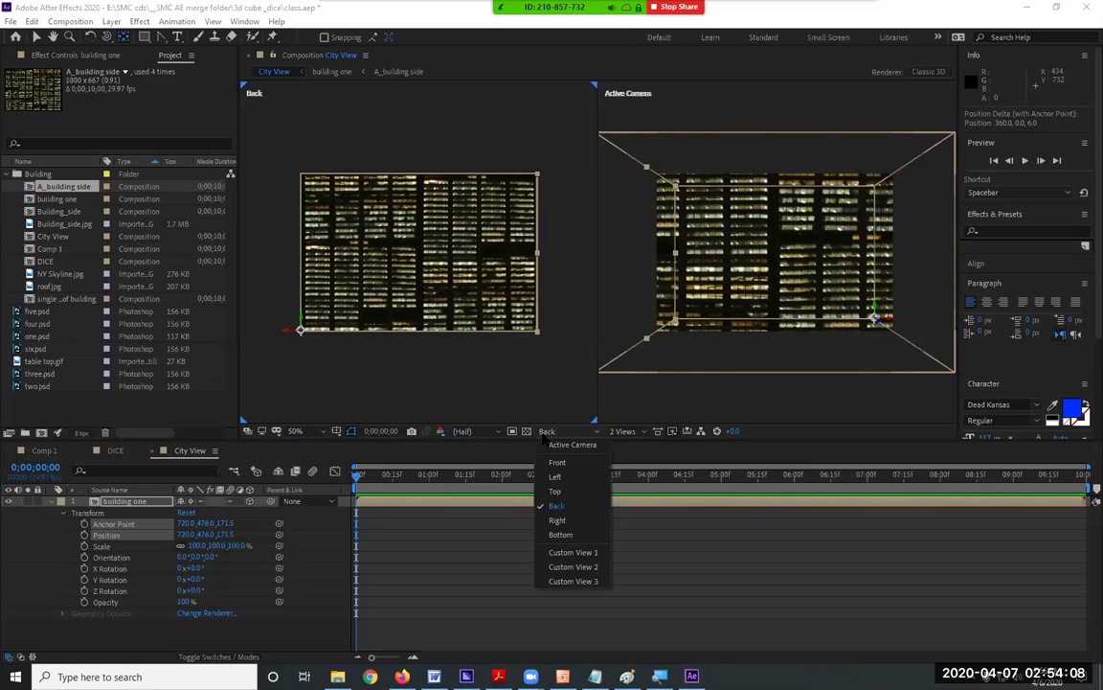
click(558, 520)
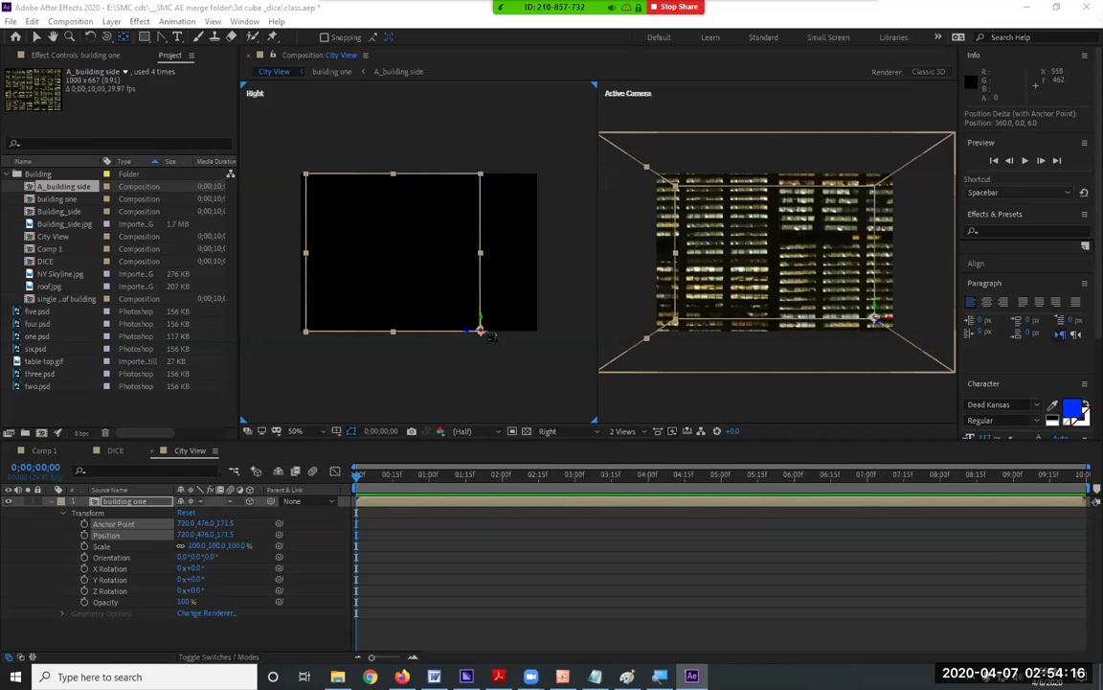
scroll(638, 207, down, 3)
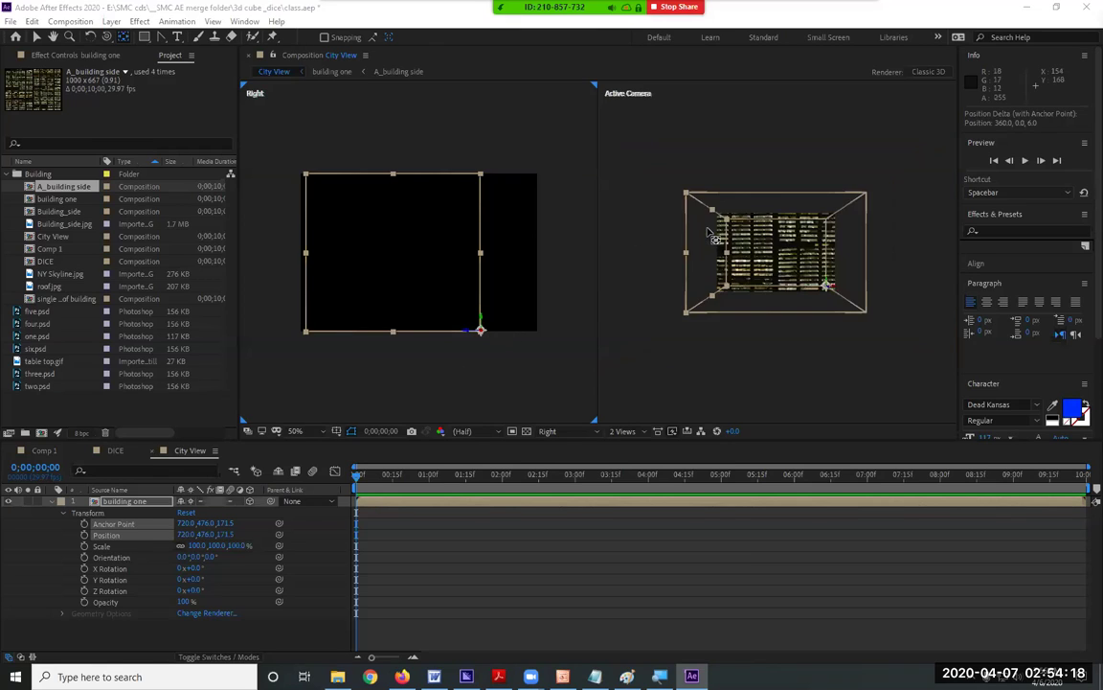
scroll(383, 250, down, 4)
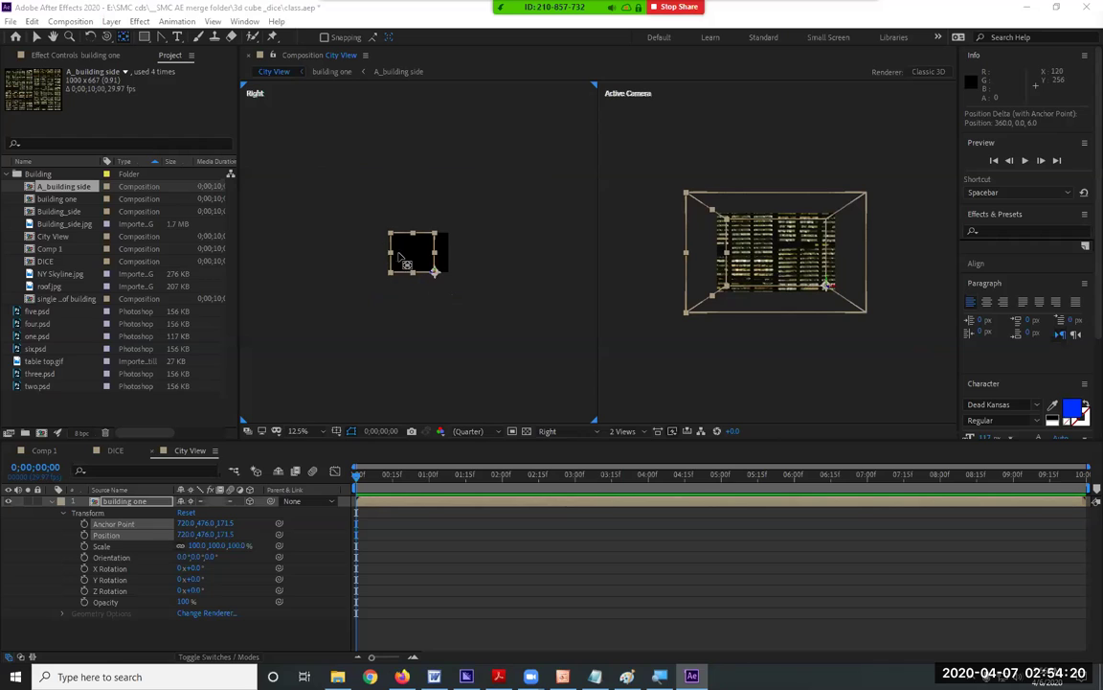
- Activate the Selection tool and inspect building one in Custom View 1 and Custom View 2
click(36, 37)
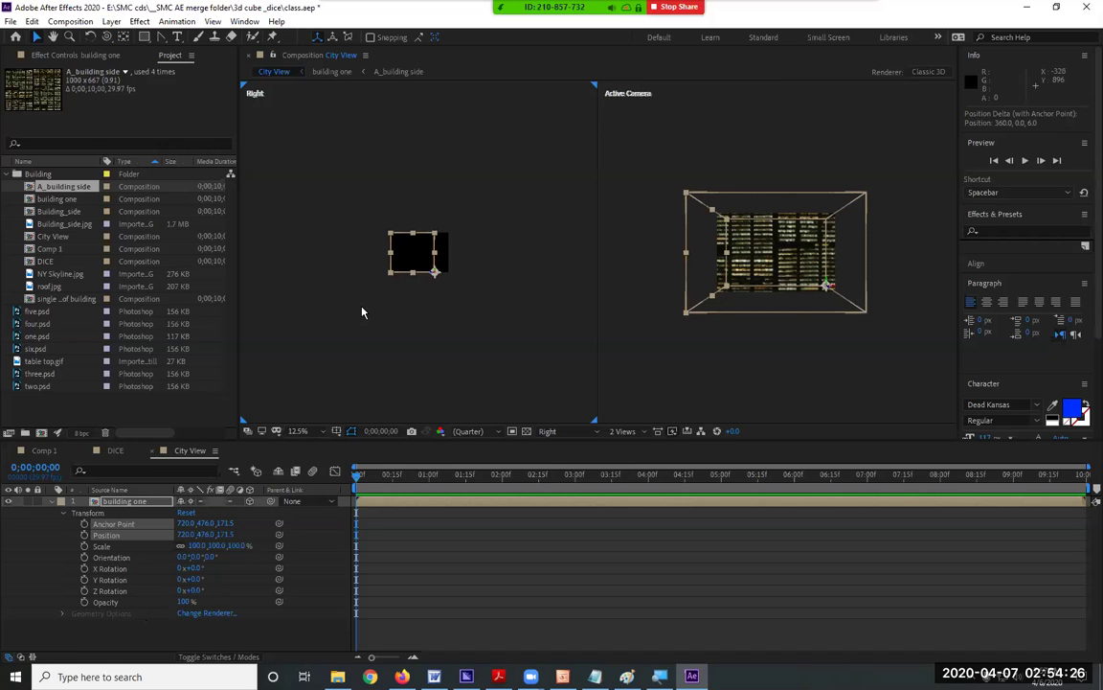
click(555, 431)
click(573, 552)
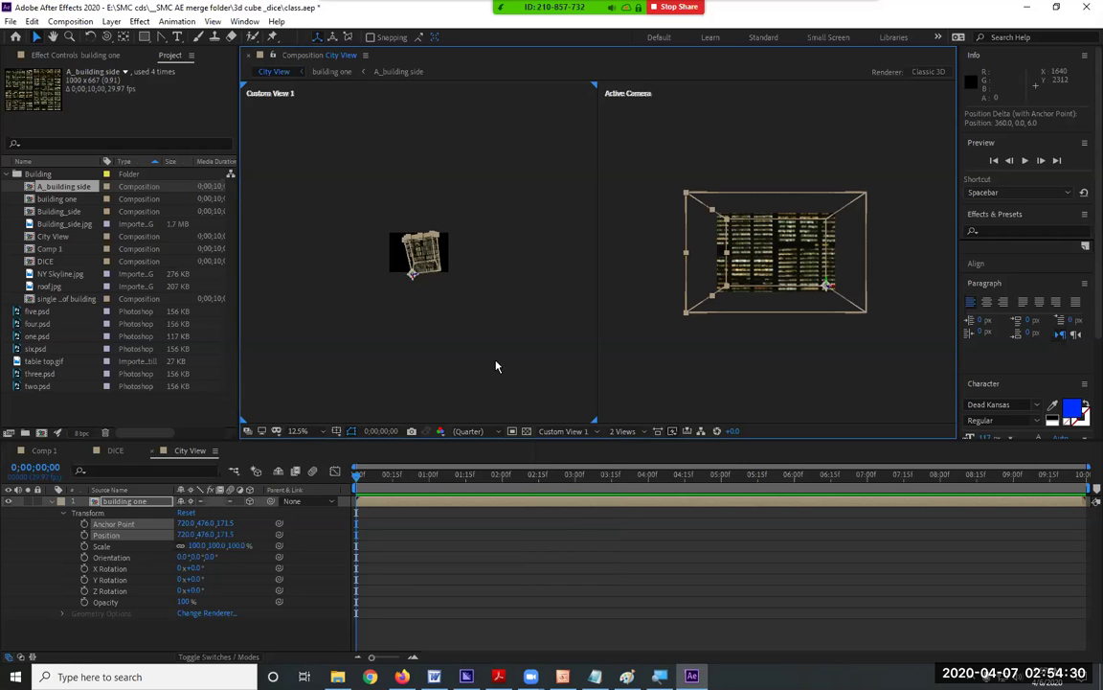
scroll(456, 241, up, 1)
scroll(456, 241, up, 2)
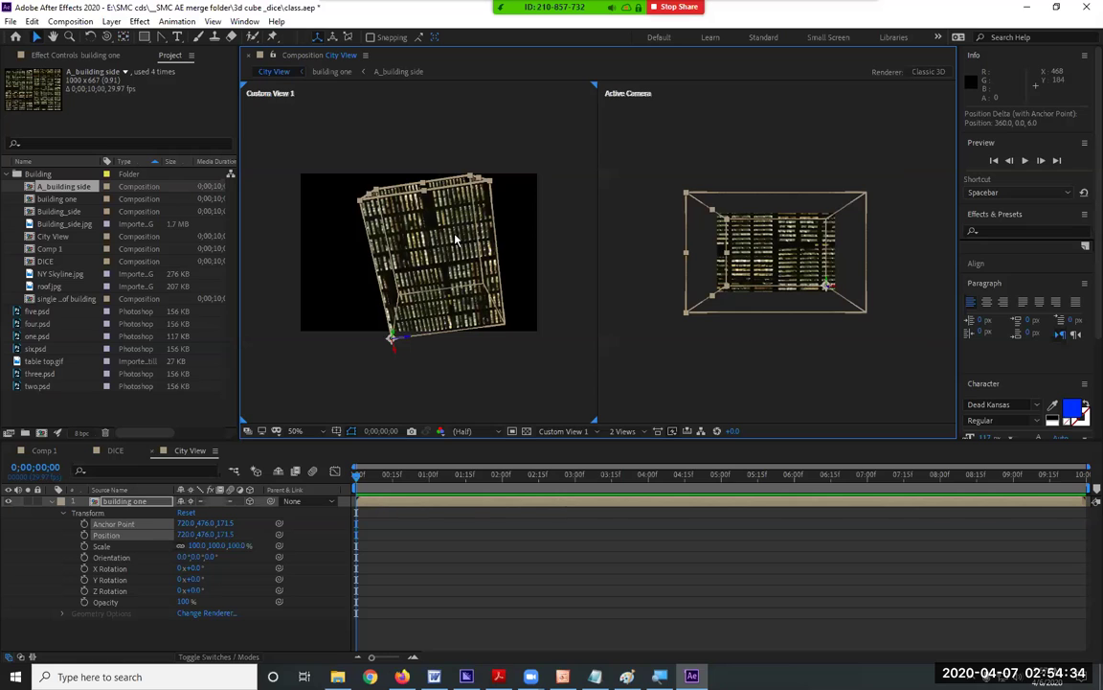
click(565, 431)
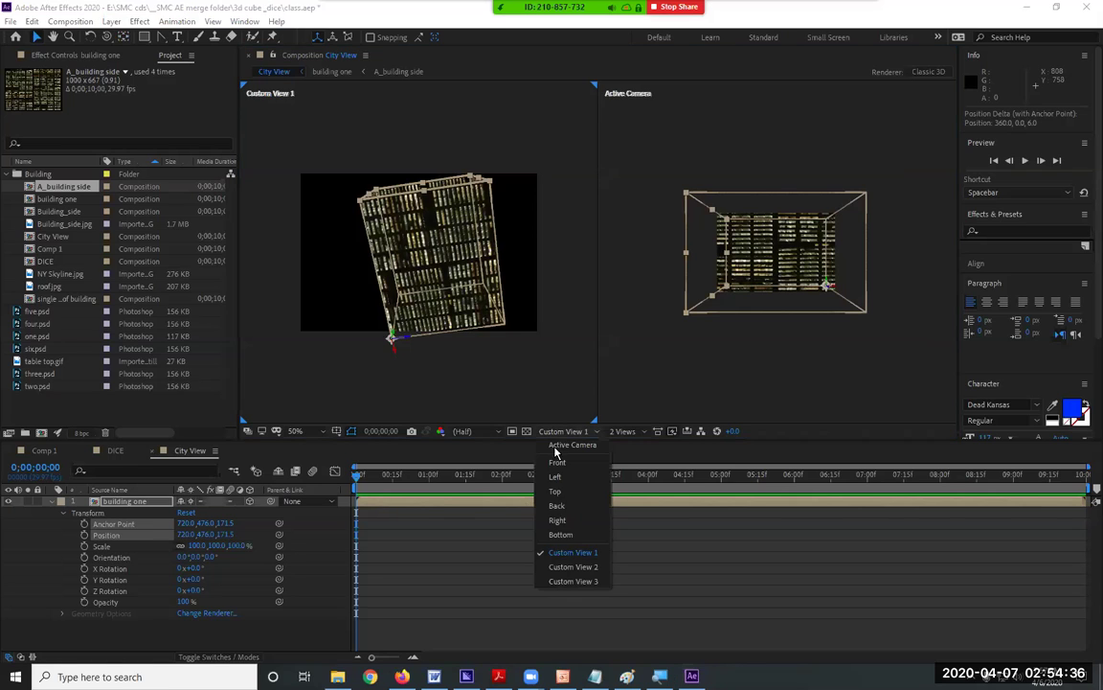
click(566, 568)
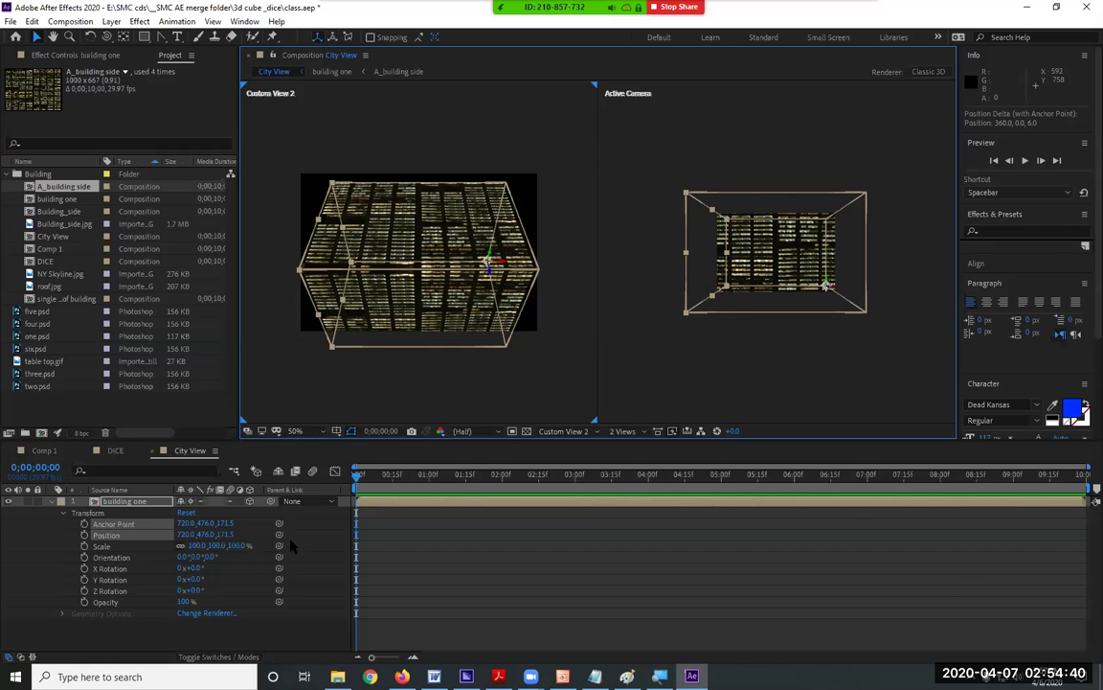
- Set building one's Z Rotation to 90° and move the layer to X position 74
click(236, 572)
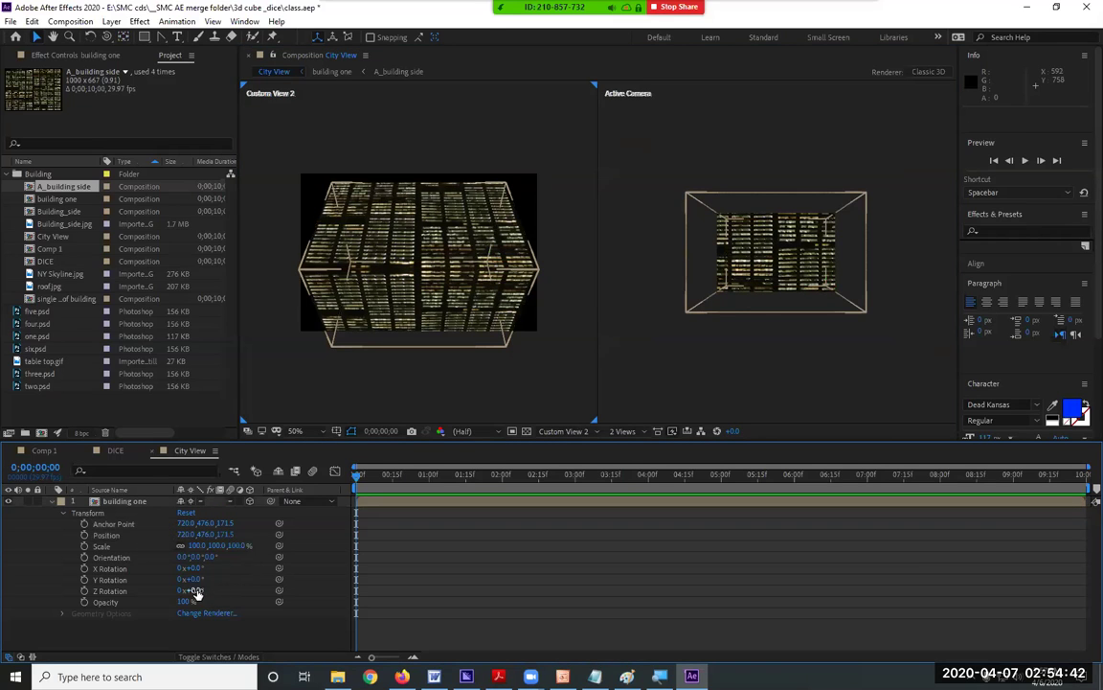
drag(196, 592, 265, 600)
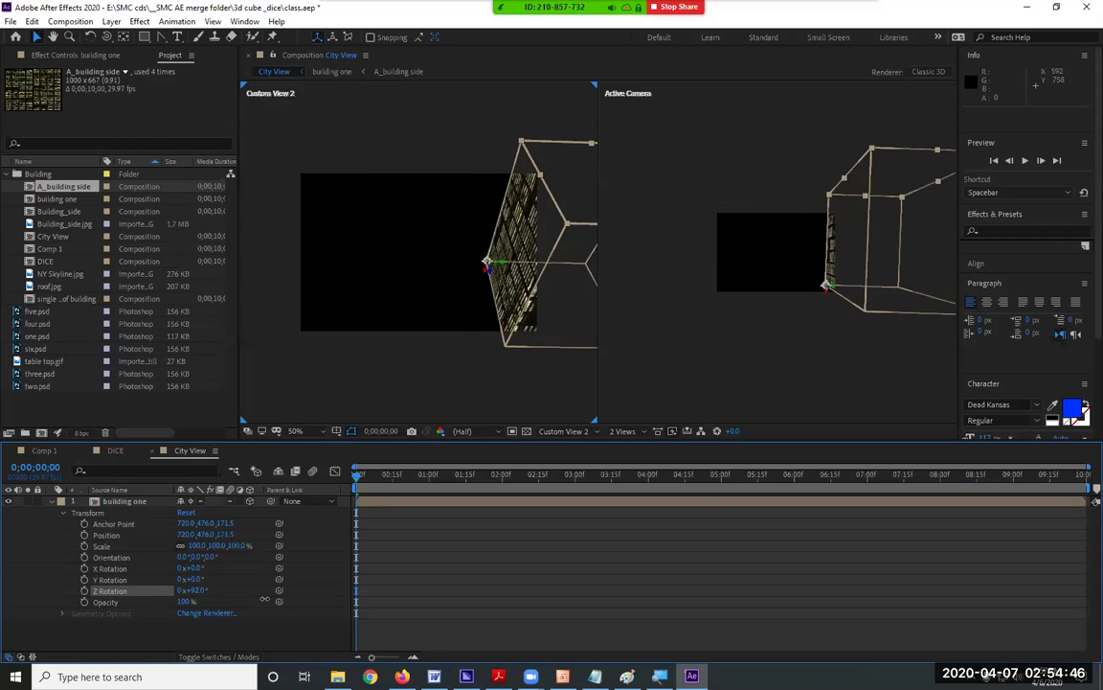
click(192, 591)
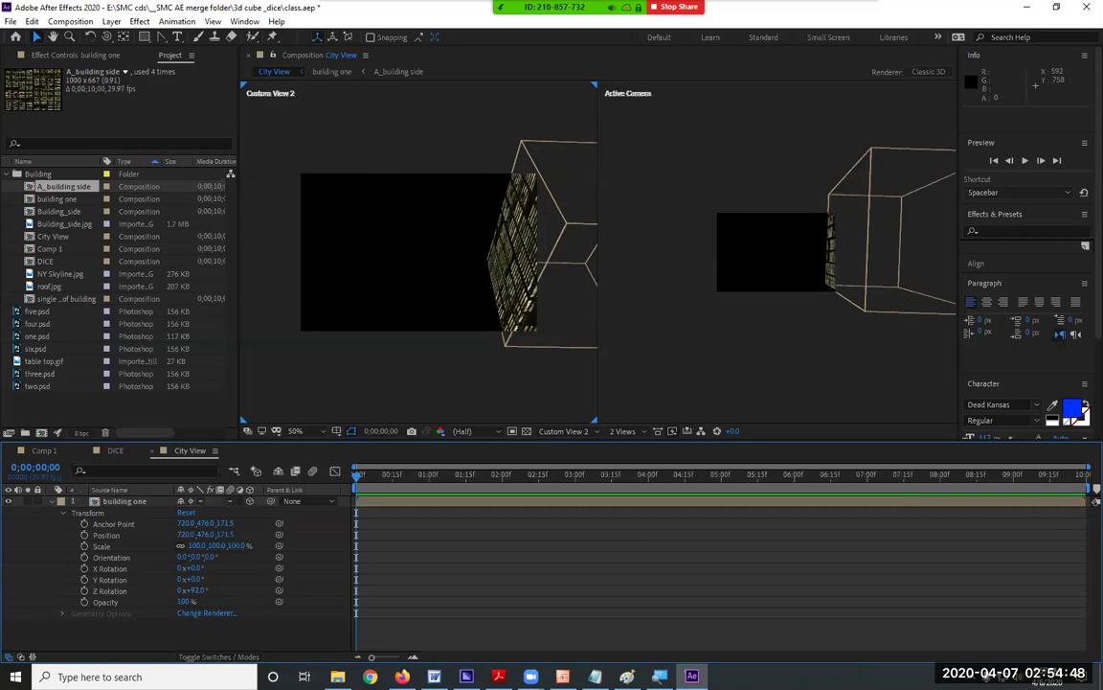
click(195, 591)
text(90)
key(Return)
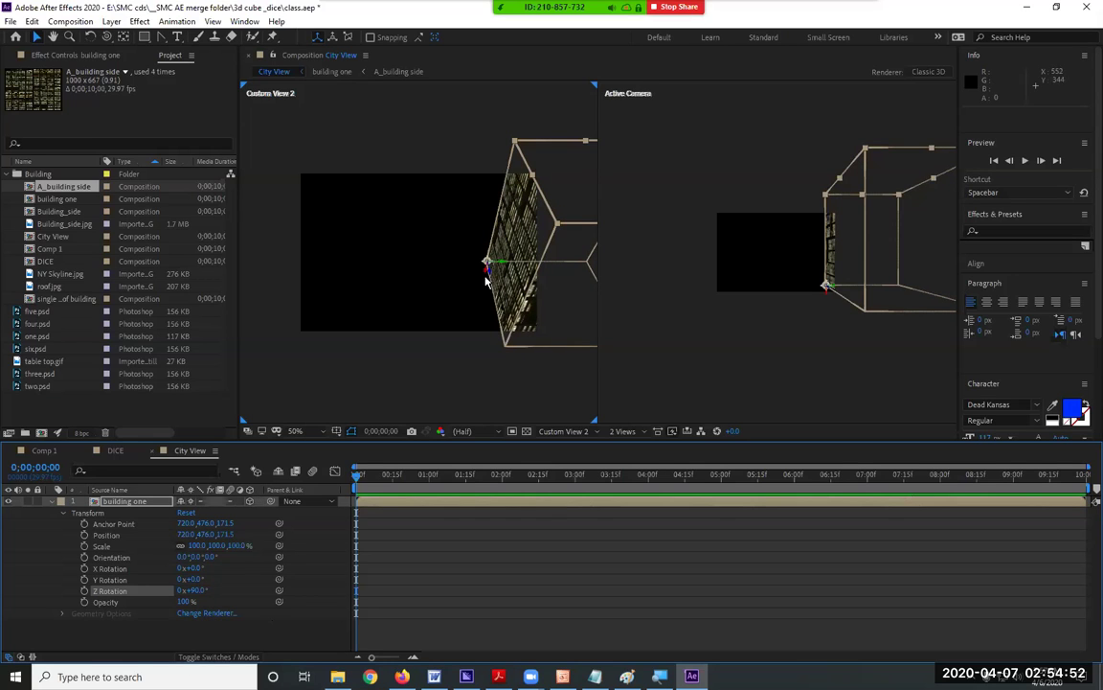
drag(476, 264, 293, 263)
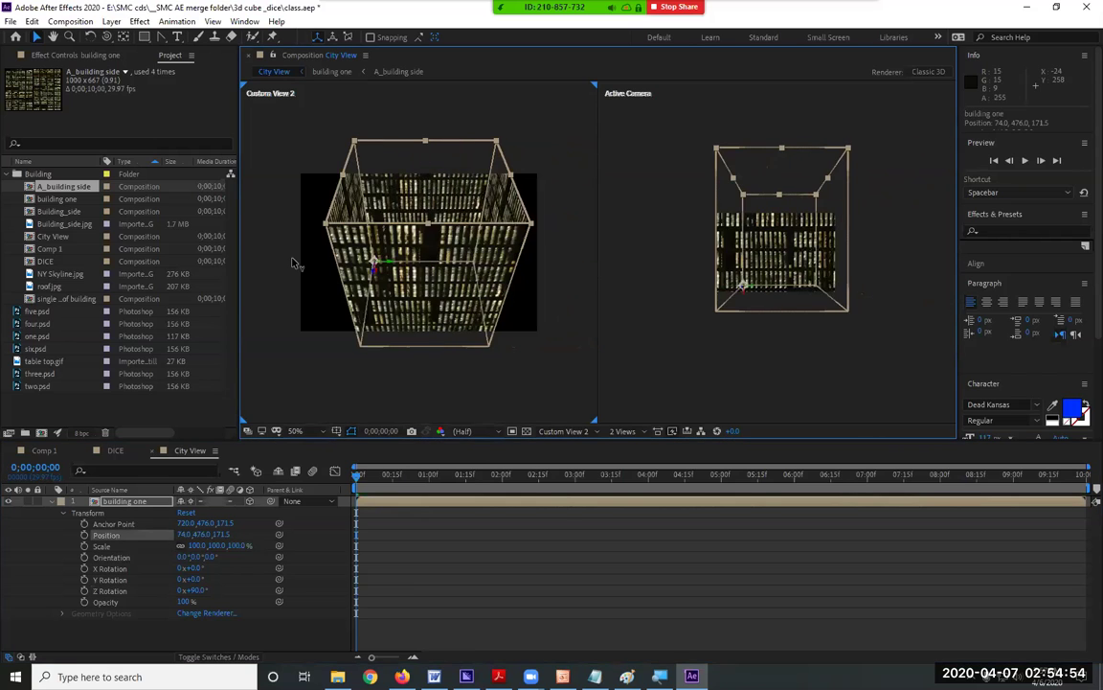
- In the Front view, scale building one non-proportionally to 92% in X and 64% in Y
click(565, 431)
click(559, 462)
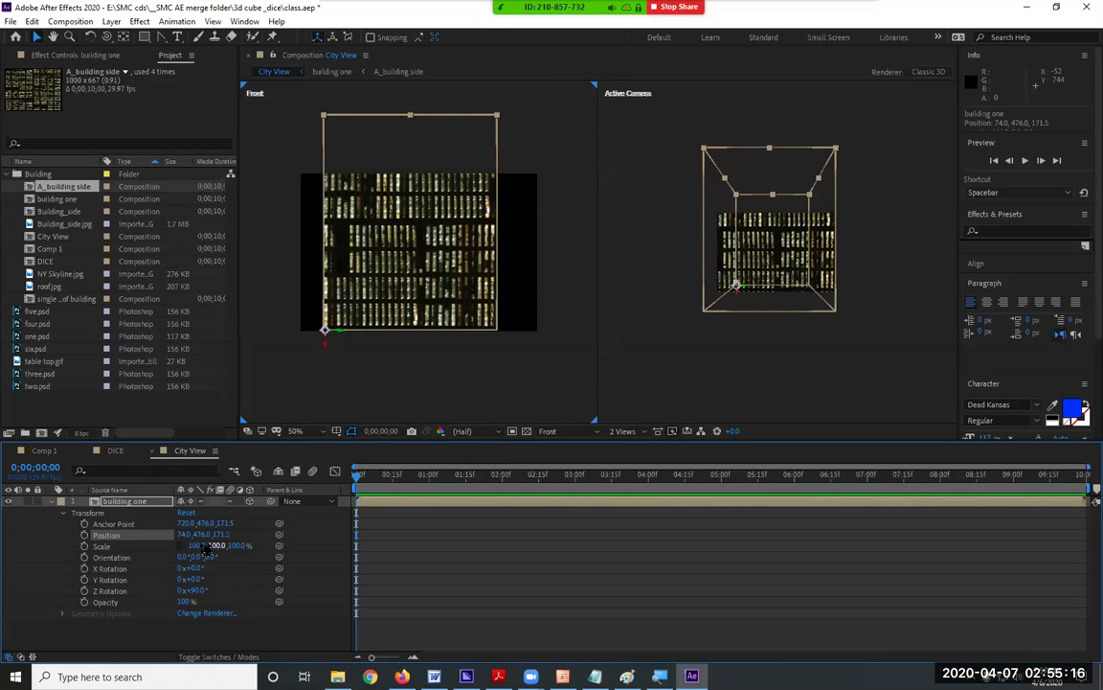
mouse_move(205, 552)
mouse_down()
mouse_move(185, 546)
mouse_move(206, 544)
mouse_up()
click(196, 546)
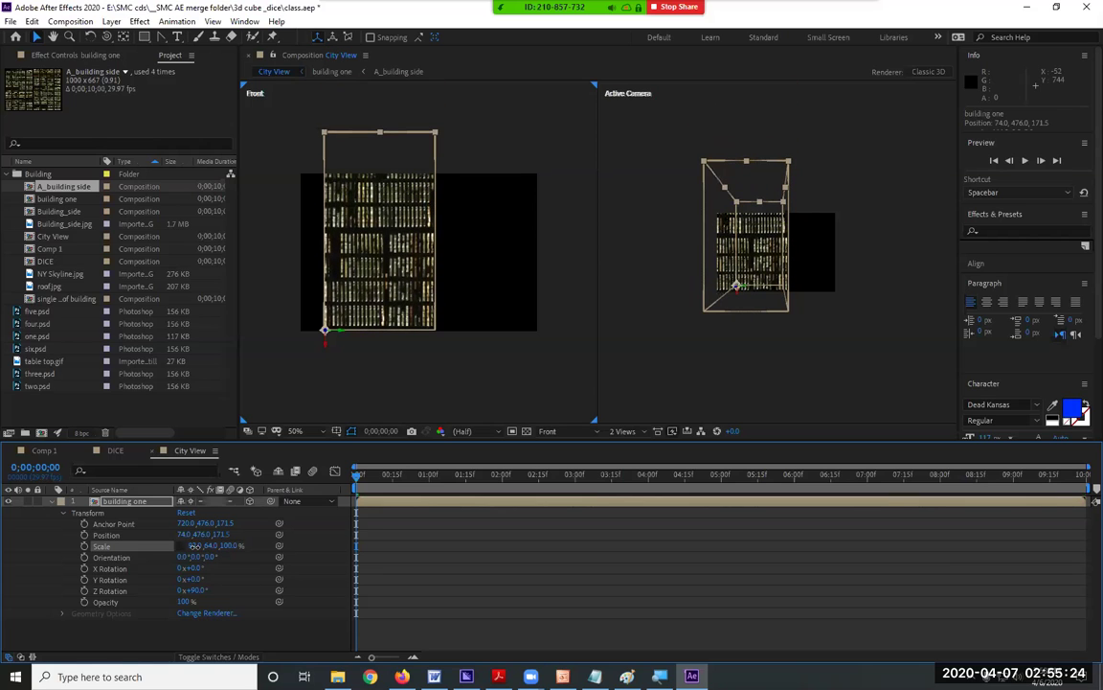
- Move building one vertically in the City View composition to Y position 750
drag(326, 350, 327, 277)
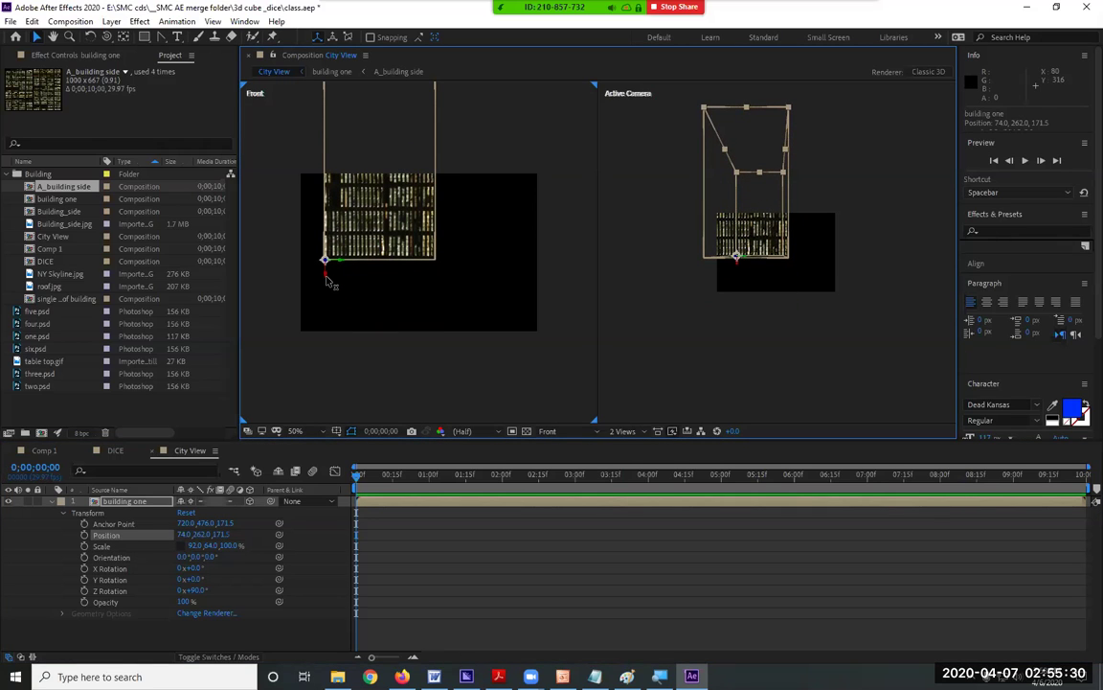
double_click(398, 220)
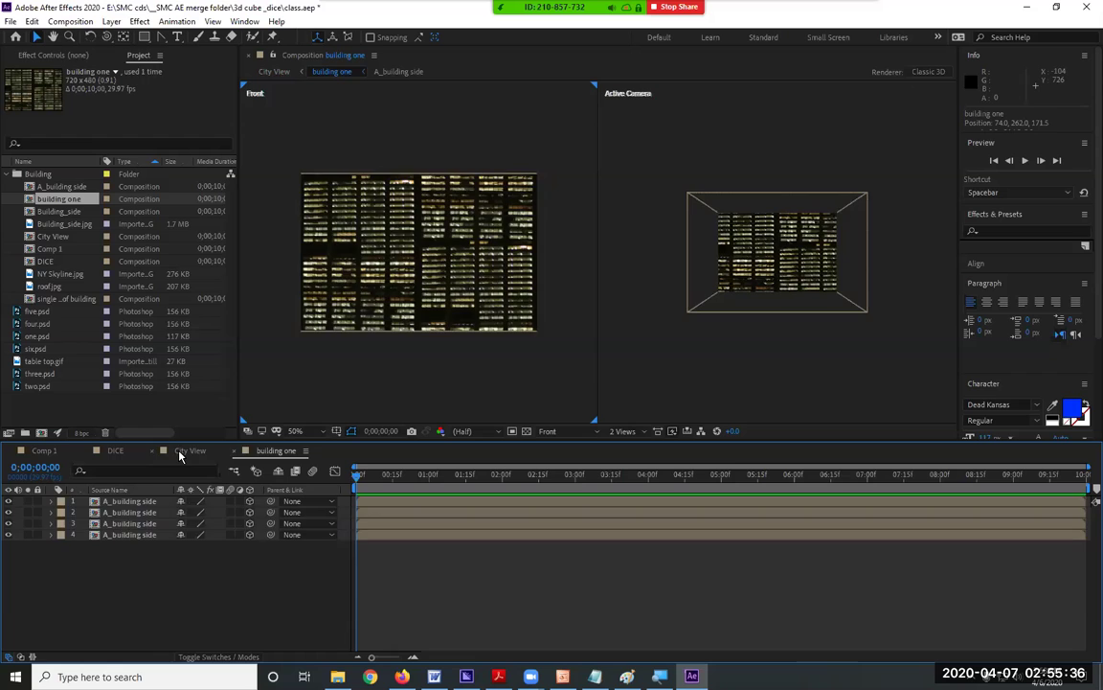
click(182, 451)
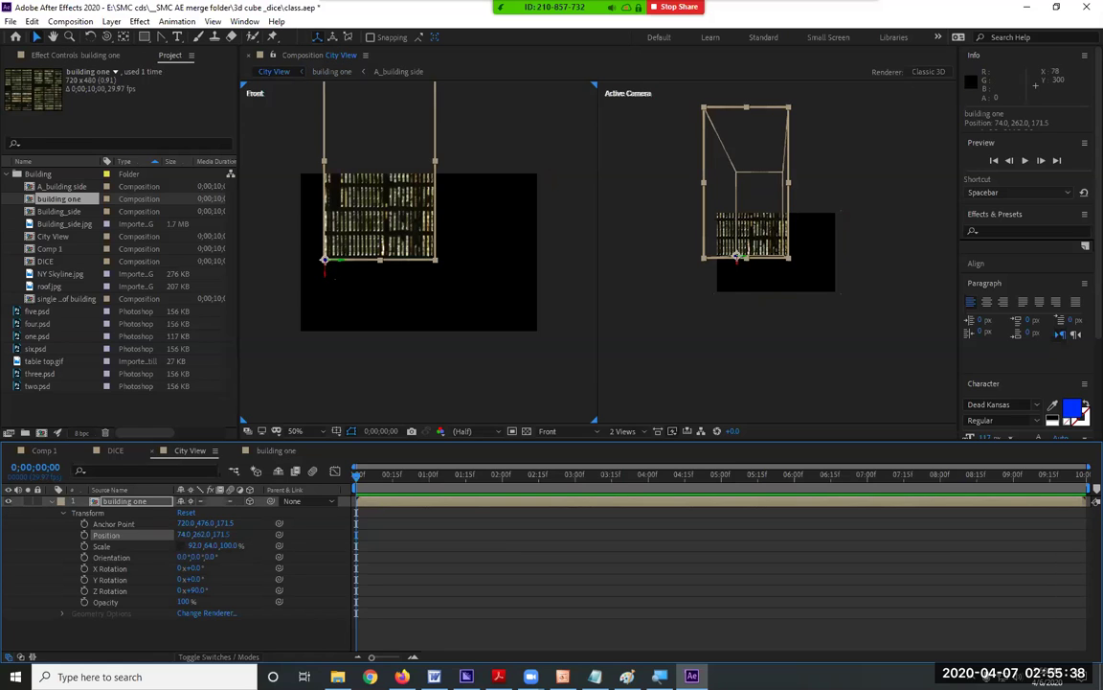
drag(328, 276, 325, 421)
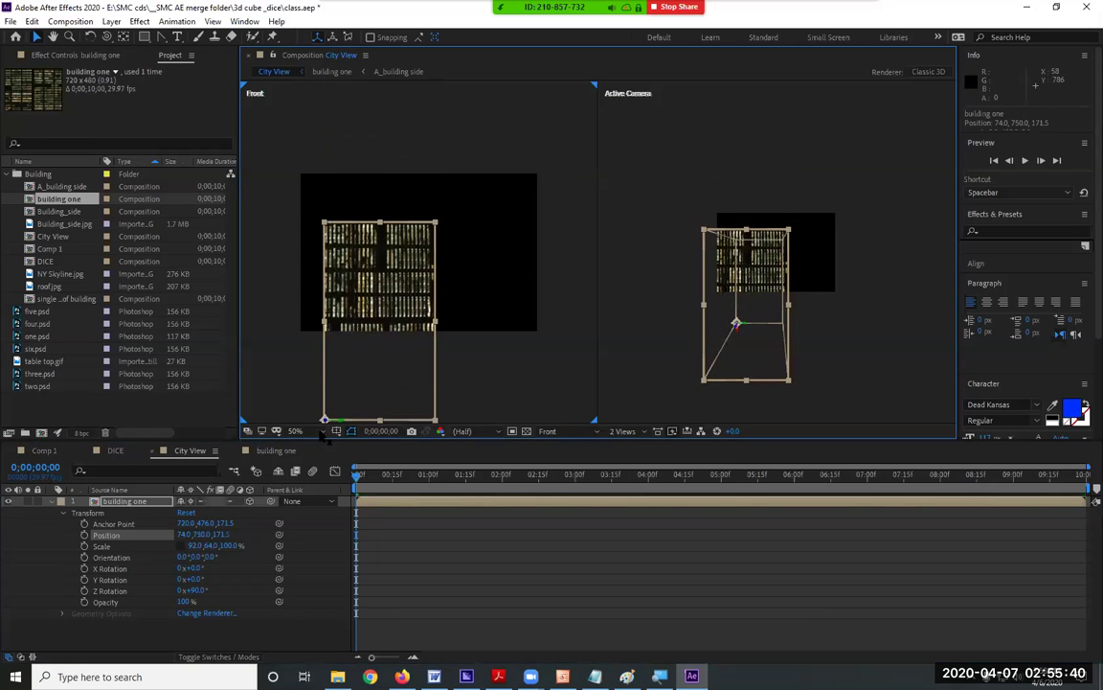
- Switch to Custom View 1 and orbit with the Orbit Camera Tool to look down on the building's open top
click(479, 436)
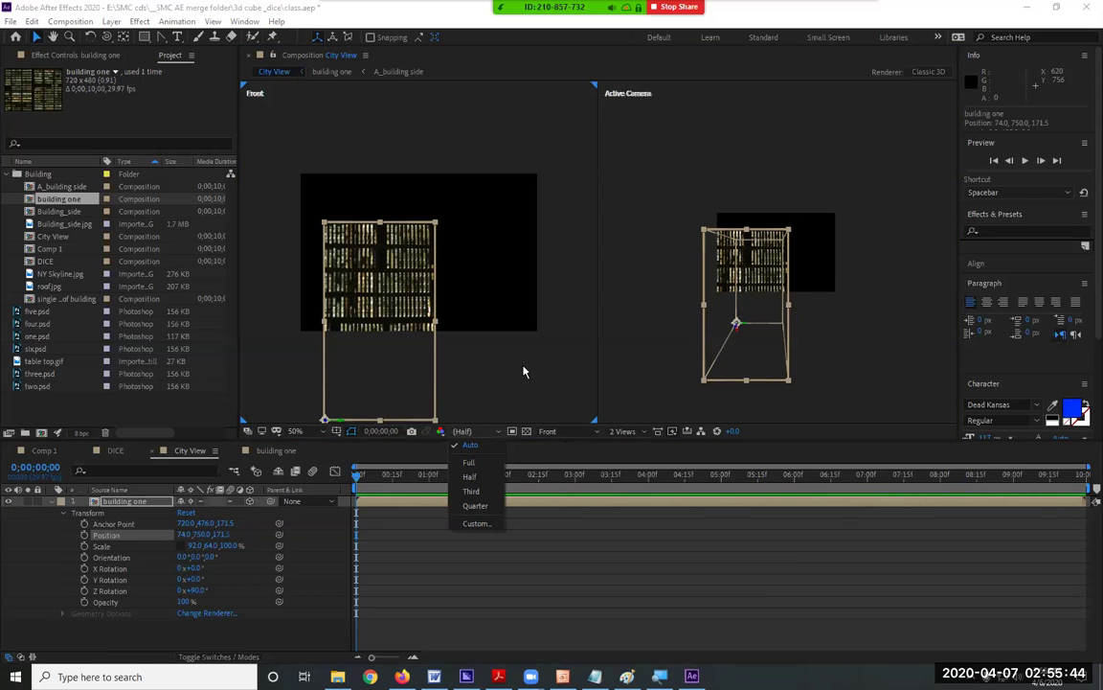
click(561, 434)
click(573, 432)
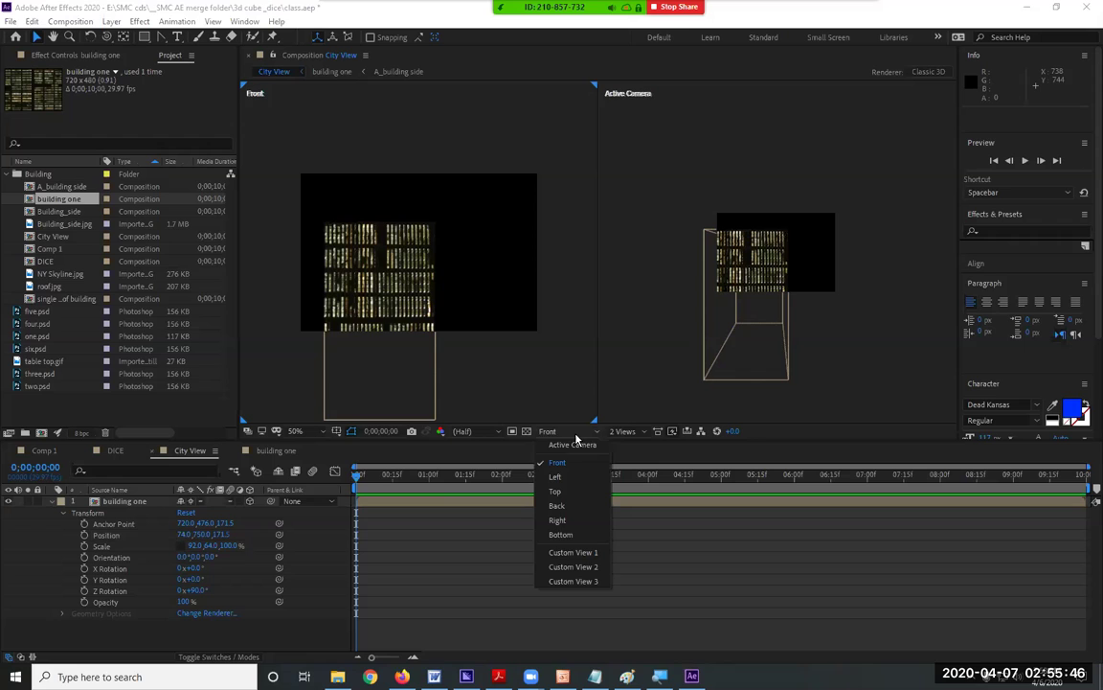
click(573, 551)
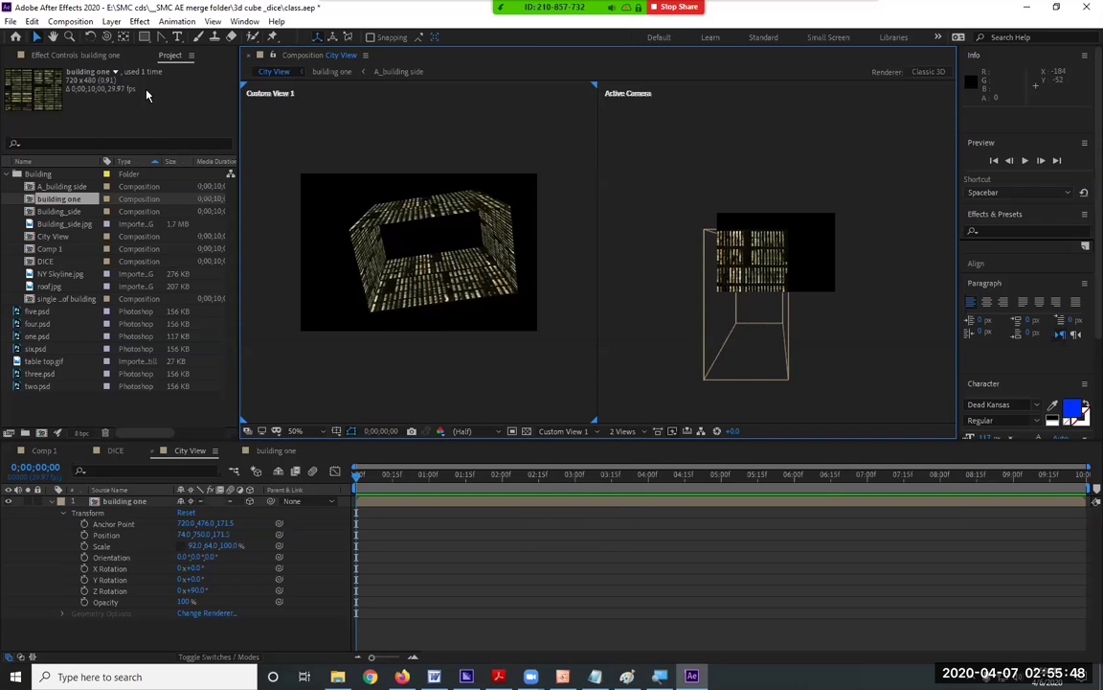
click(107, 36)
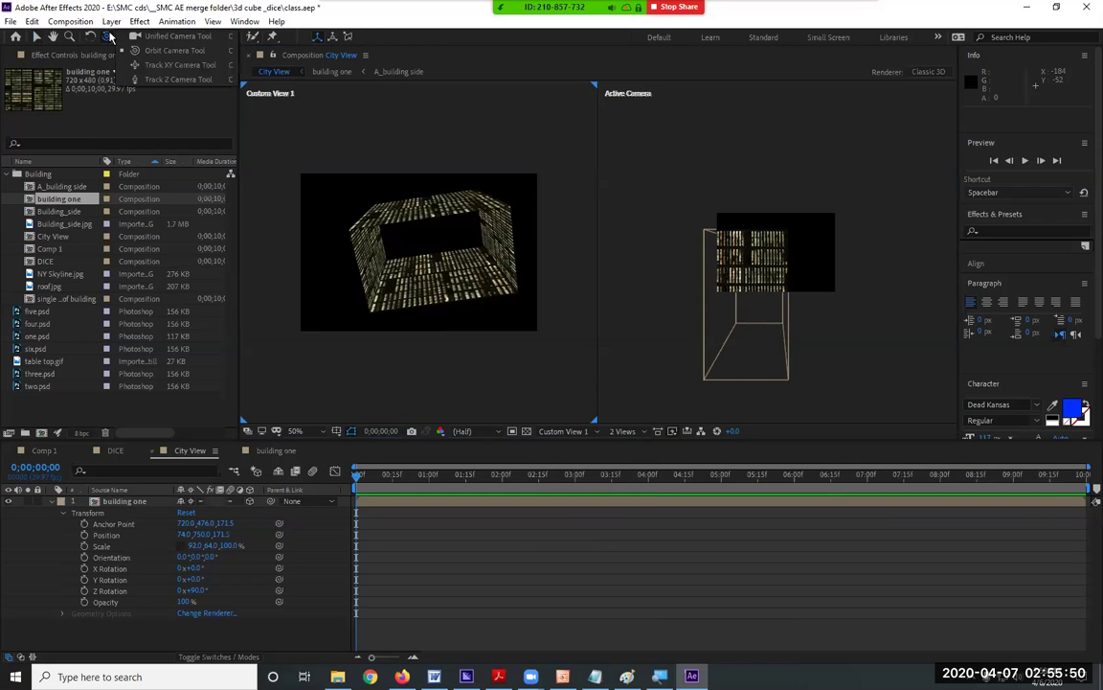
click(172, 51)
drag(399, 203, 298, 365)
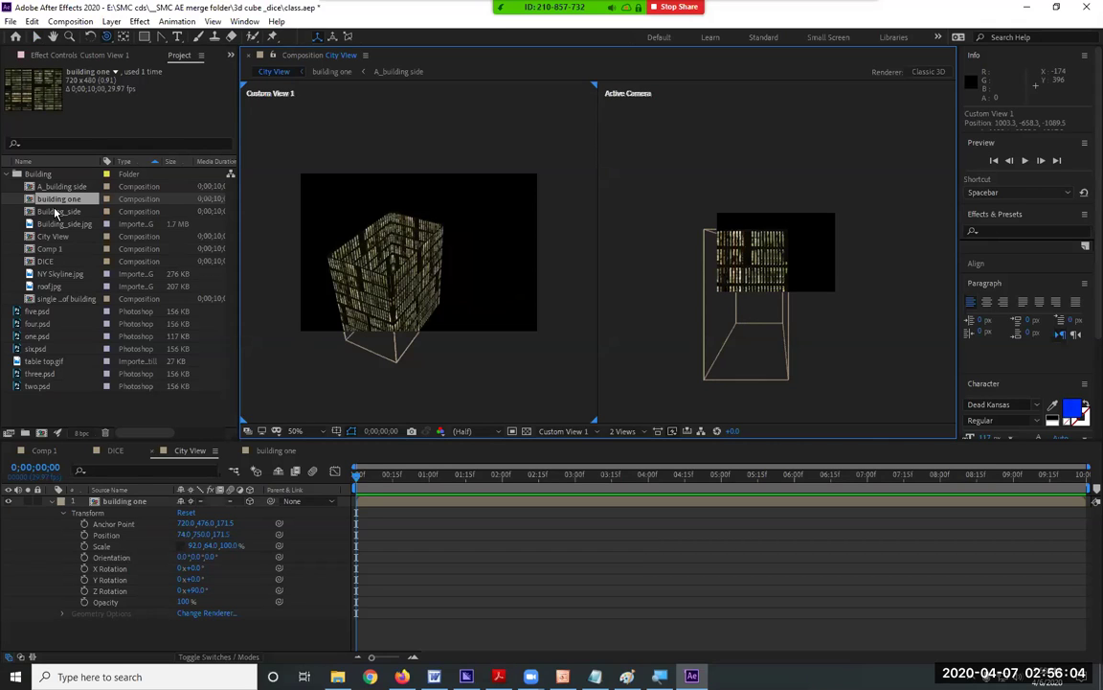
- Add roof.jpg to City View as a 3D layer, collapse building one's properties and show the roof's rotation properties
click(43, 287)
drag(43, 287, 436, 259)
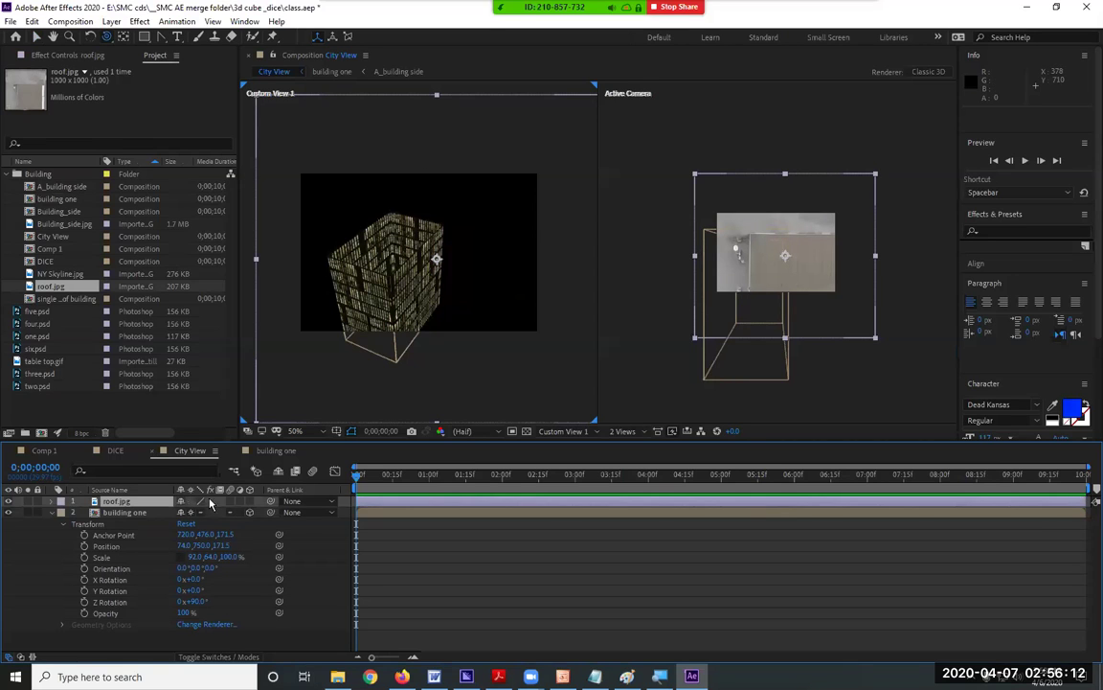
click(251, 501)
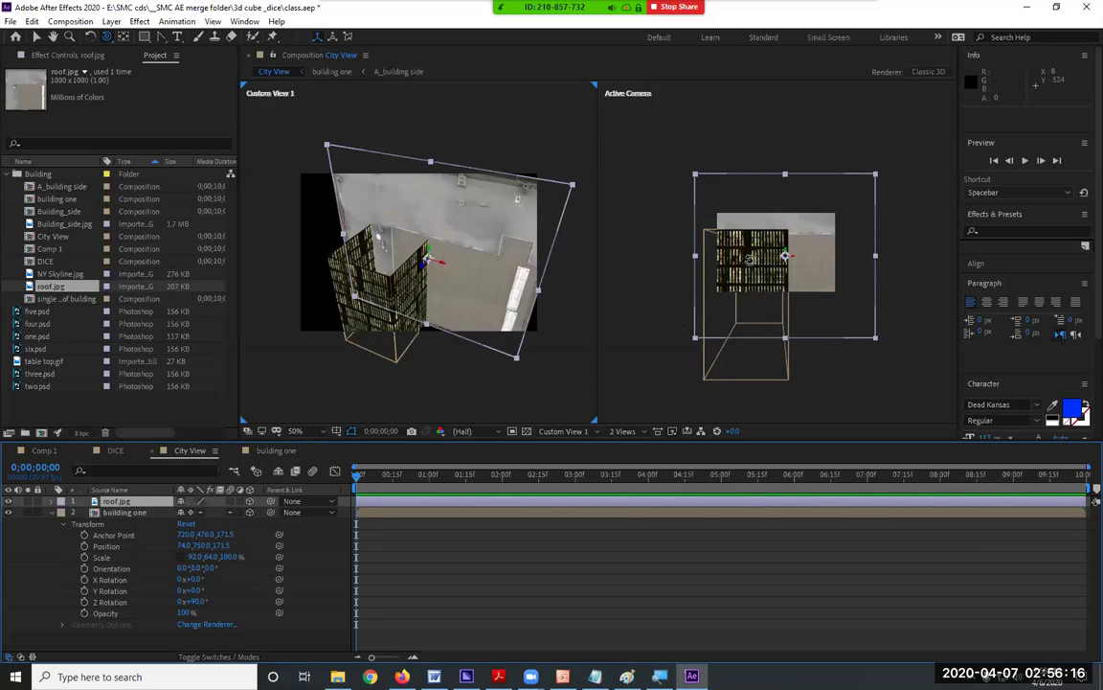
click(51, 512)
click(52, 501)
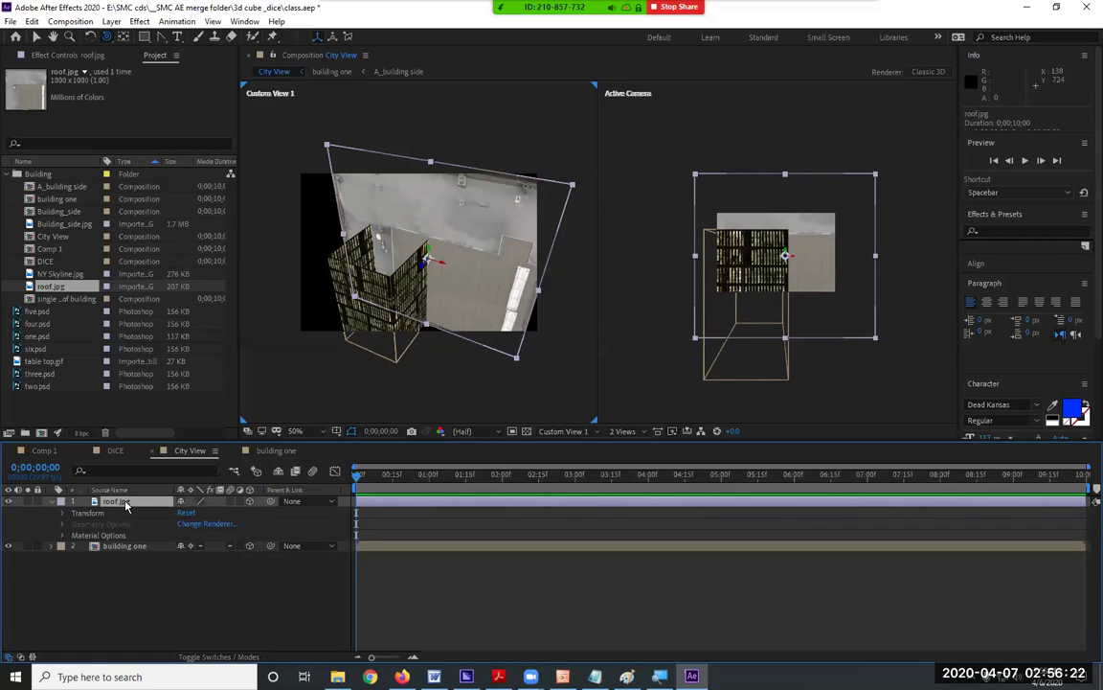
key(r)
- Try setting roof.jpg's Y Rotation to 90°, and undo that rotation
click(197, 535)
text(90)
key(Return)
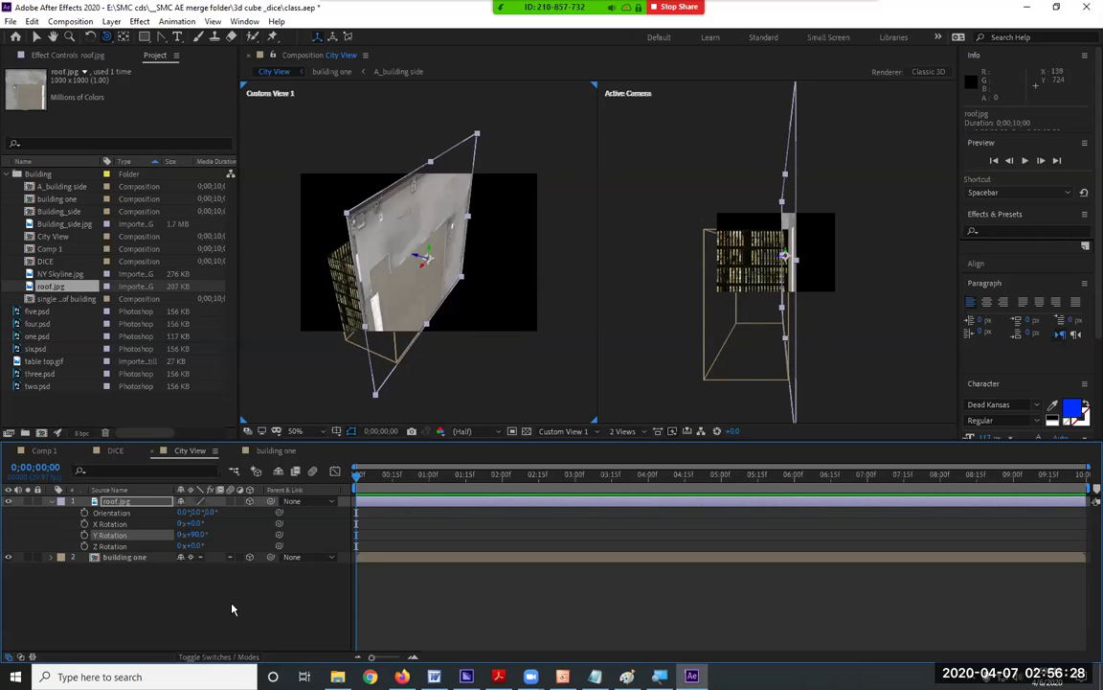
key(ctrl+z)
- Set roof.jpg's X Rotation to 90° and raise it above the building to Y position 148
click(197, 523)
text(90)
key(Return)
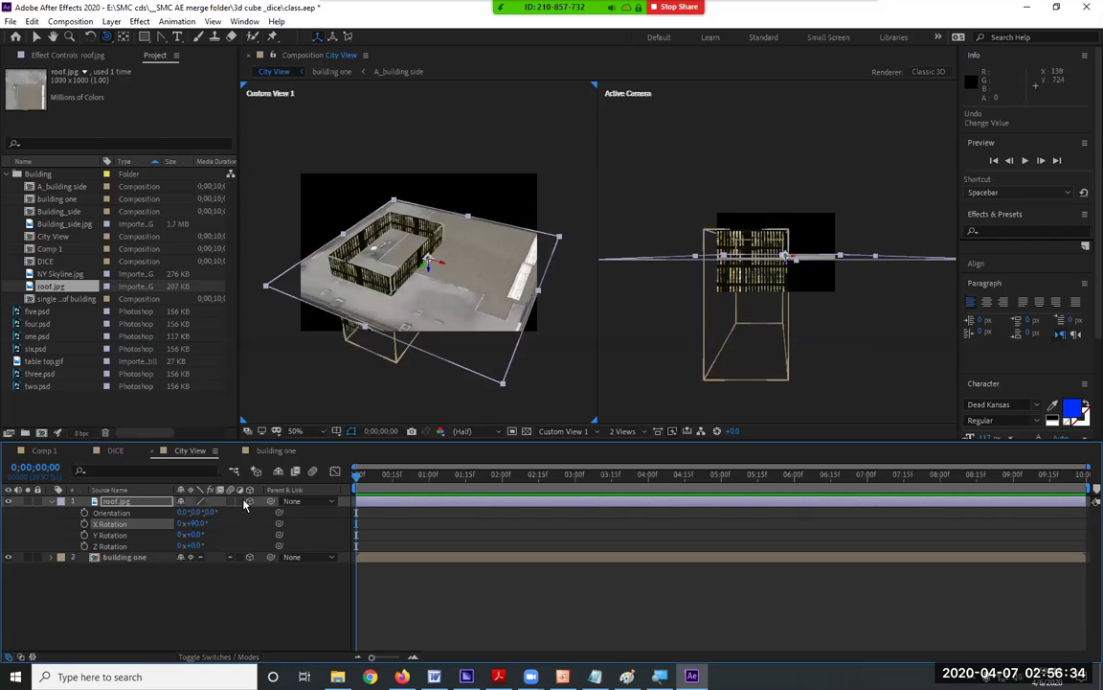
key(v)
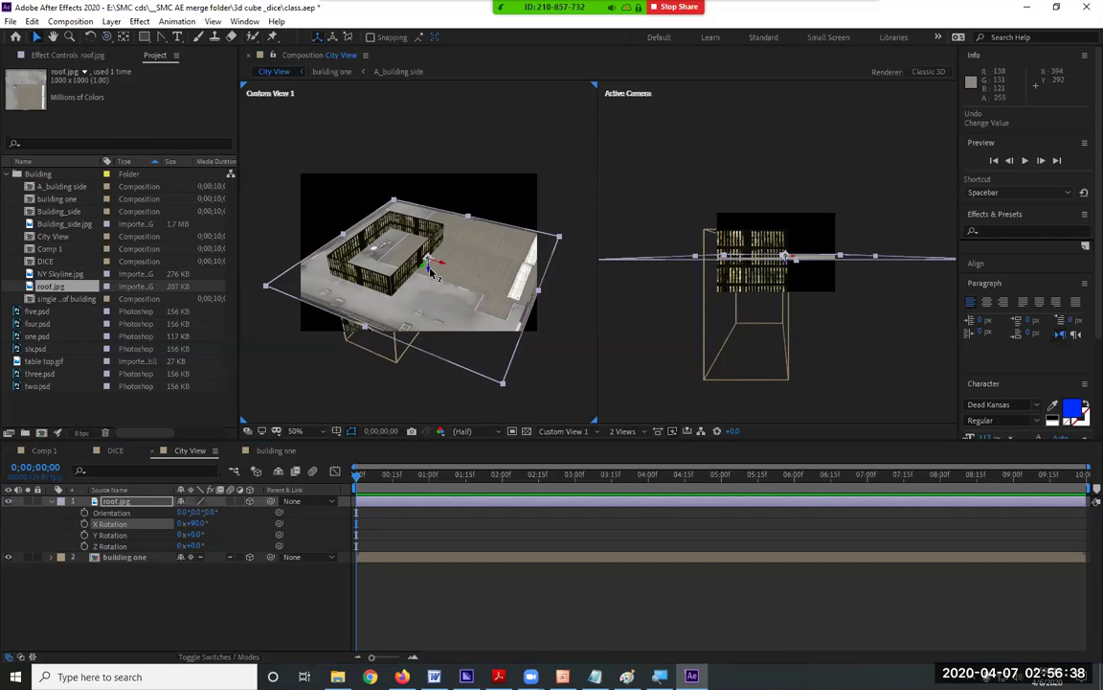
drag(430, 269, 426, 235)
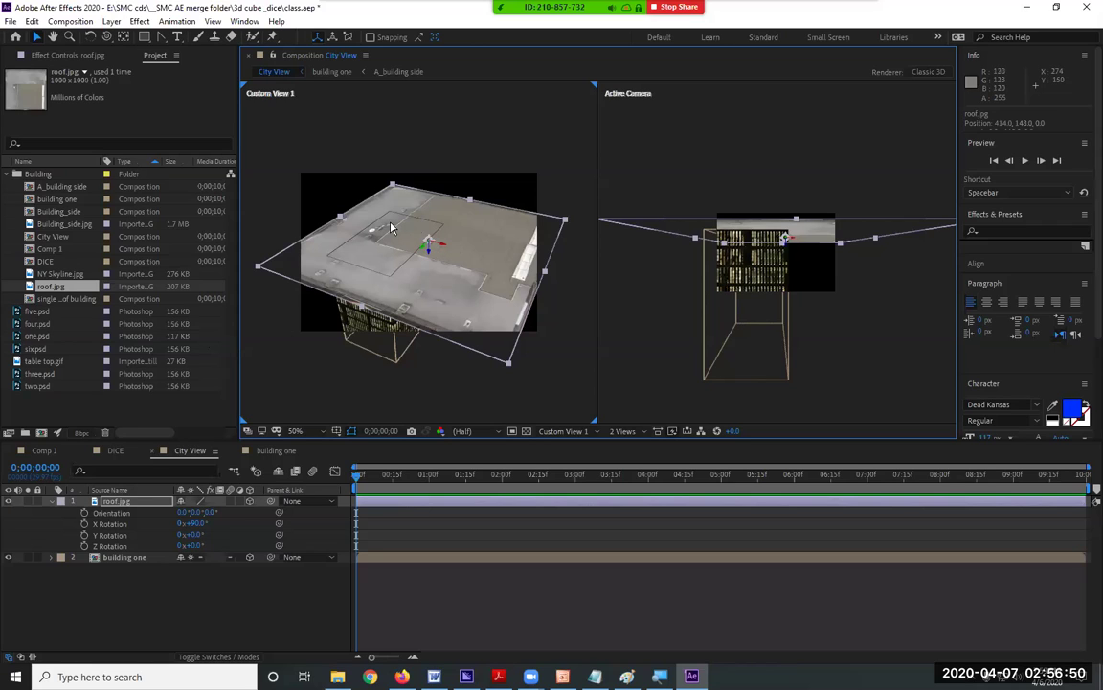
- With the Pan Behind tool, move roof.jpg's anchor point to the roof's left corner in Custom View 1, at position X -145 and Z -499.8
click(123, 38)
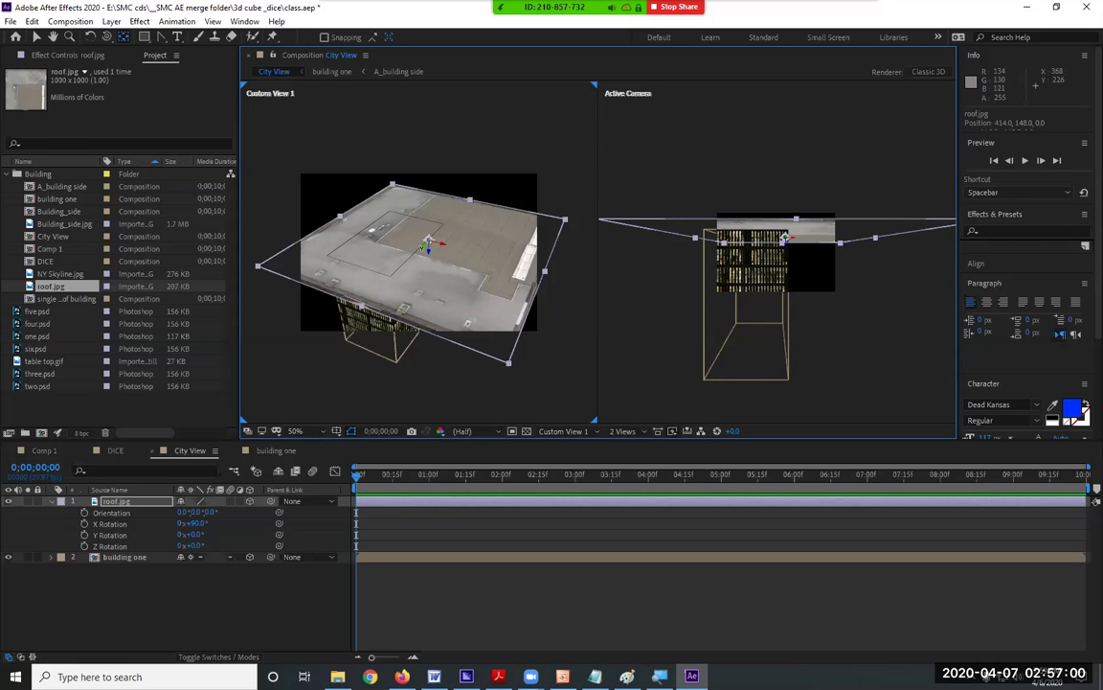
drag(428, 243, 300, 358)
drag(342, 274, 218, 245)
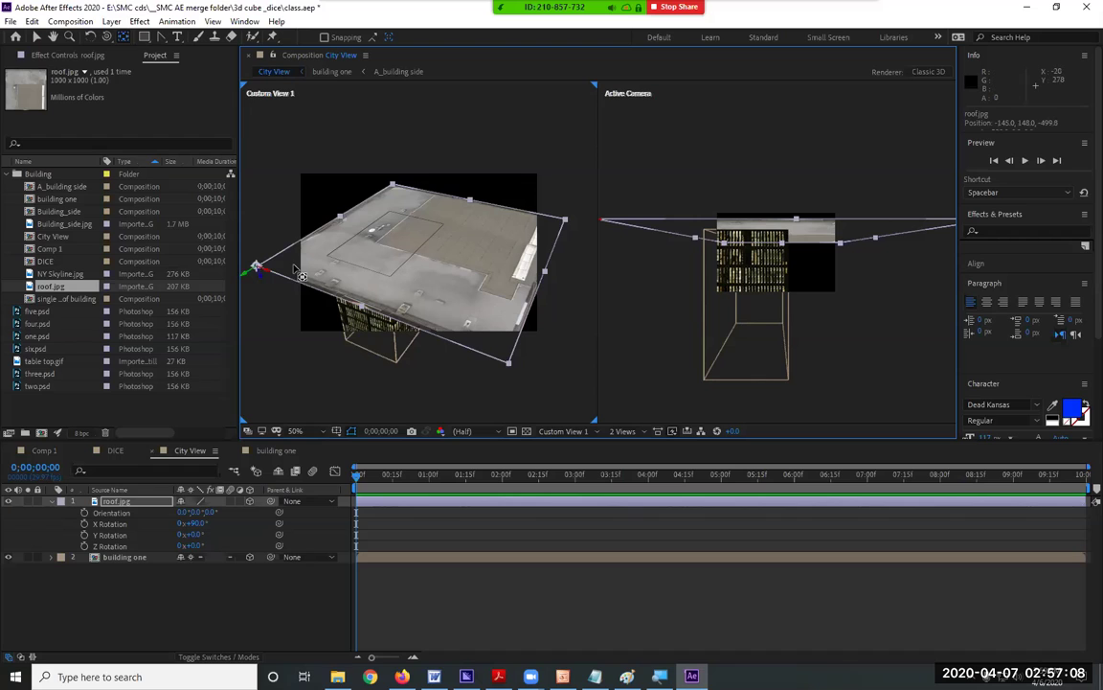
- Move roof.jpg onto the building's front-left top corner at about position 84.7, 151, -354.6, and show its Scale property
click(35, 37)
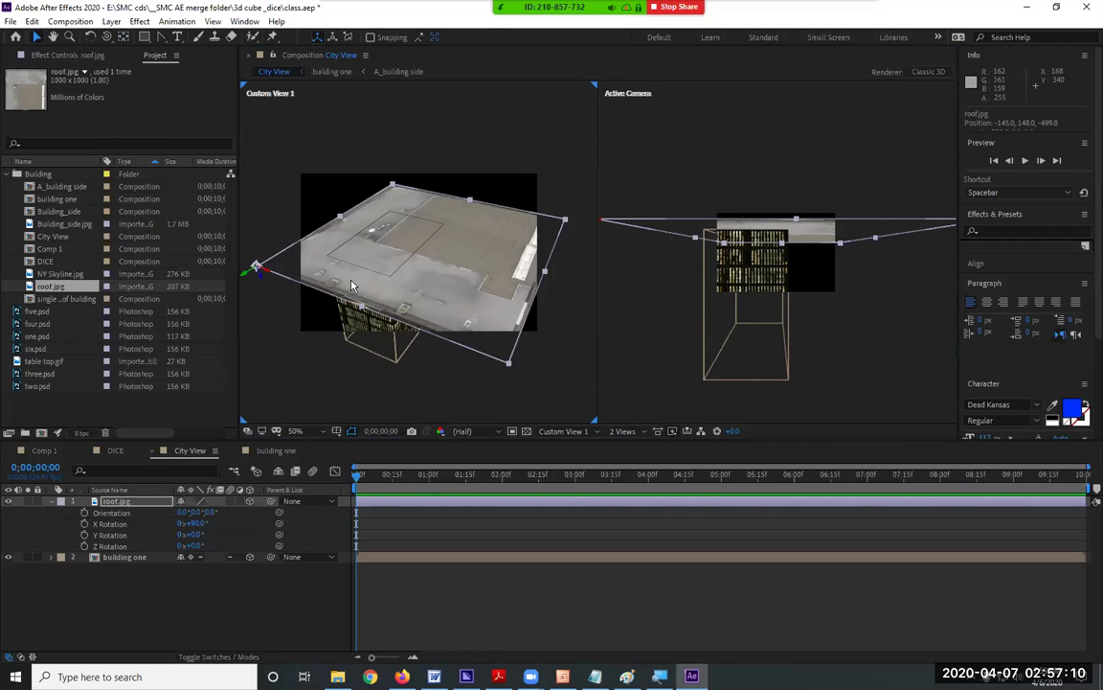
drag(278, 255, 376, 287)
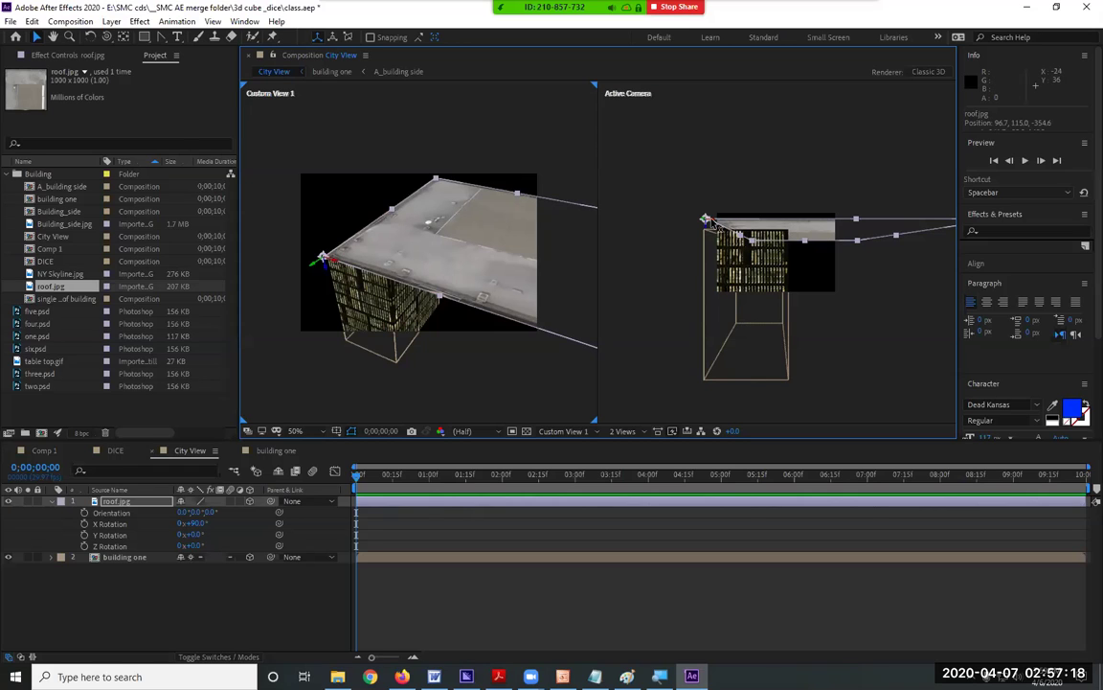
drag(714, 223, 711, 222)
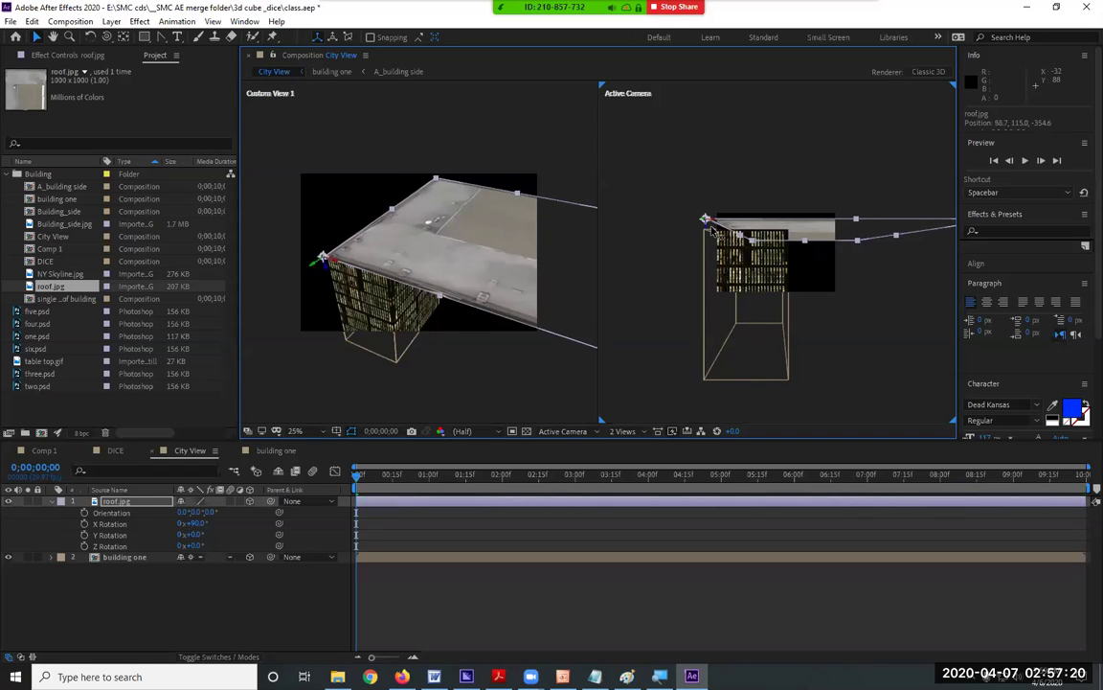
drag(702, 222, 702, 229)
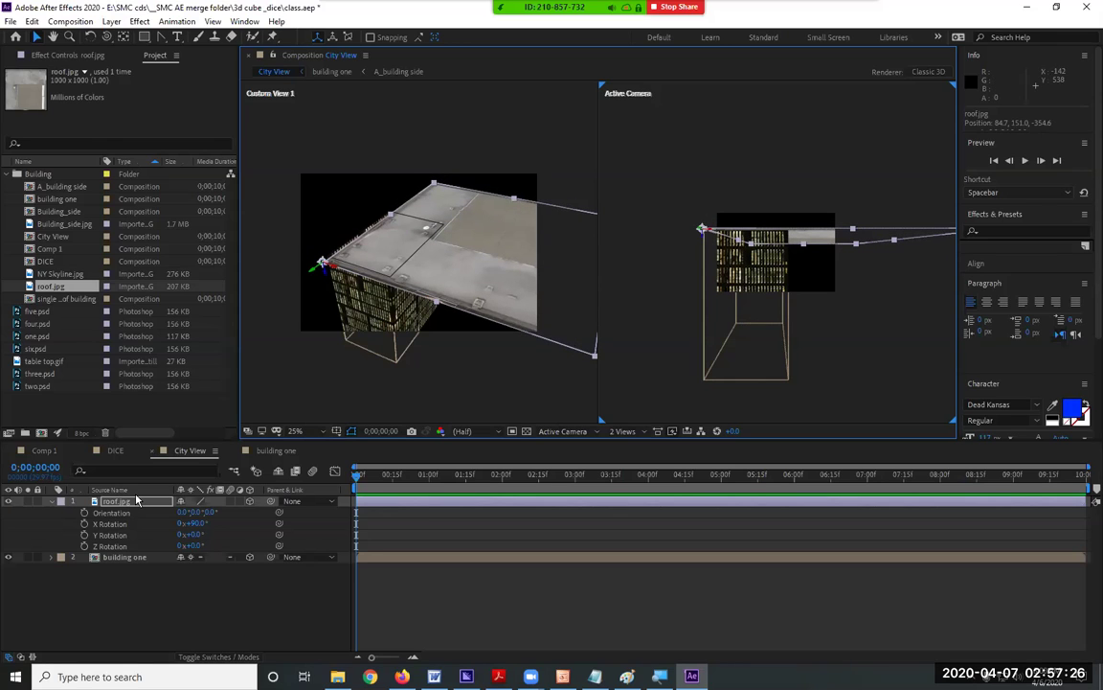
key(s)
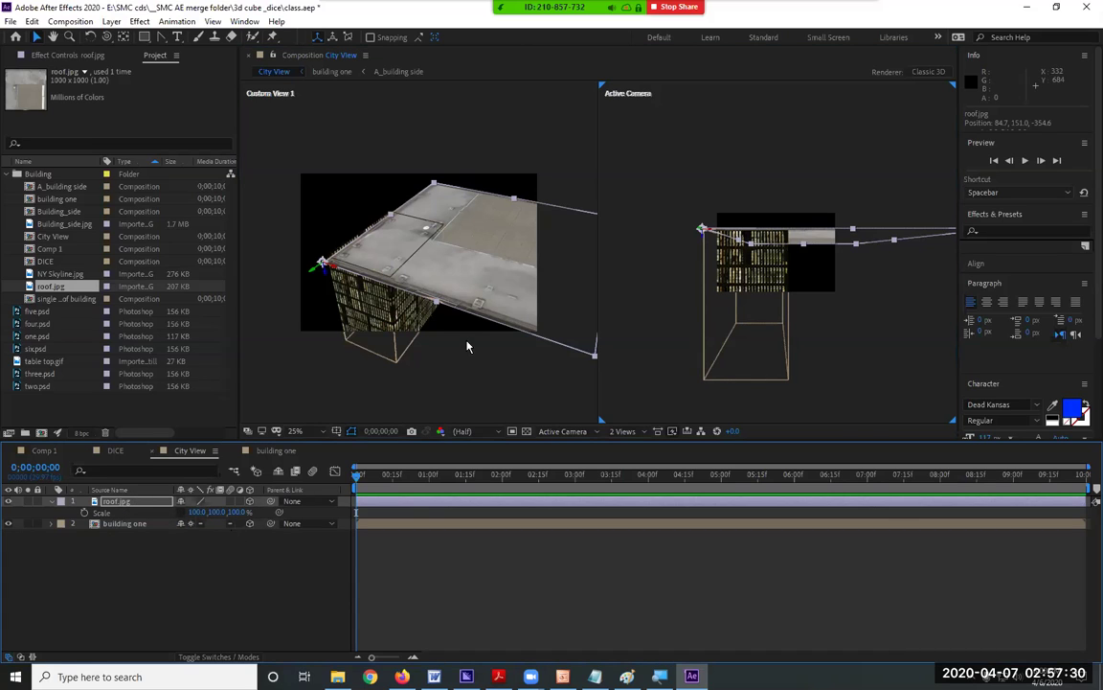
scroll(530, 288, down, 3)
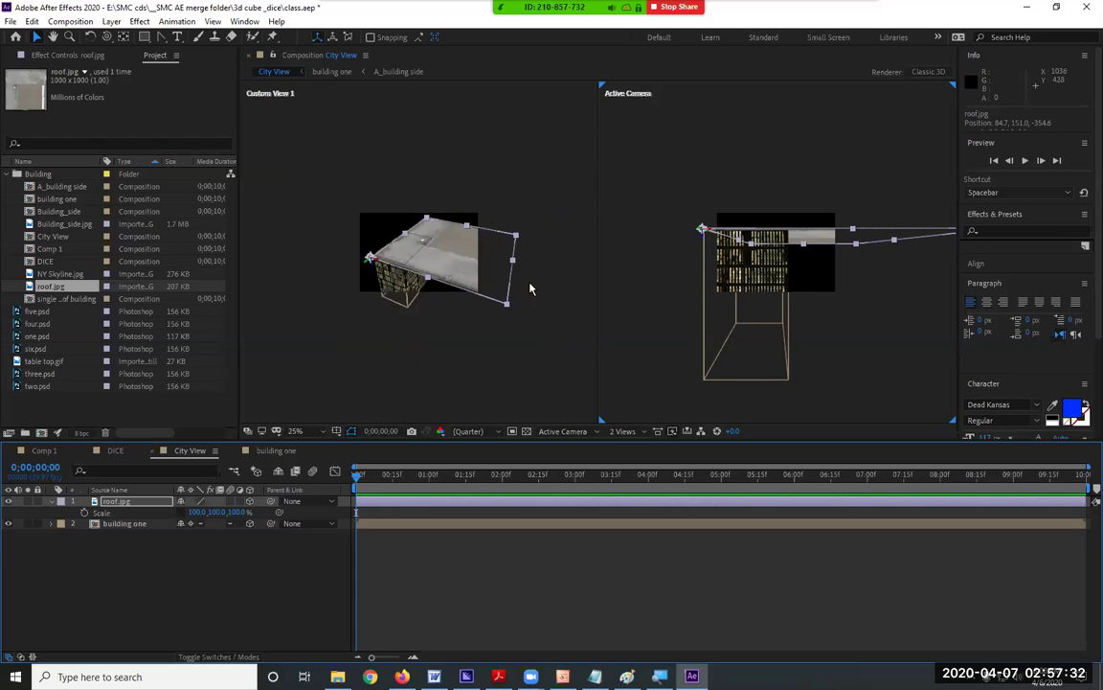
- Try narrowing roof.jpg to a 29.3% X scale in Custom View 1, and undo the attempts
drag(512, 269, 385, 230)
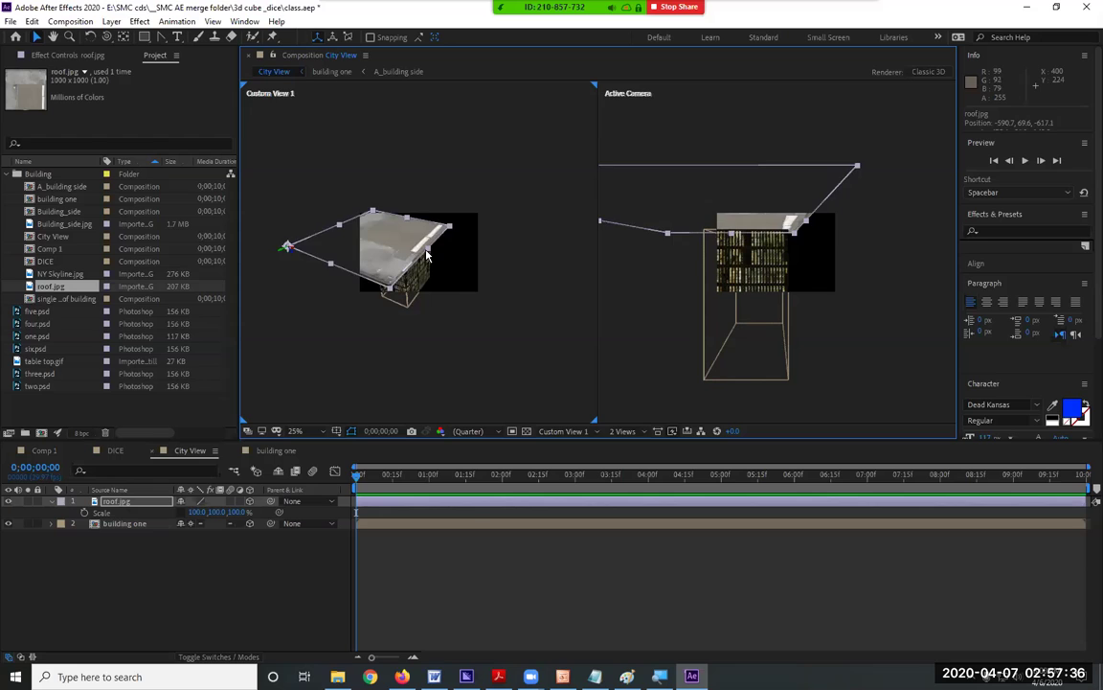
key(ctrl+z)
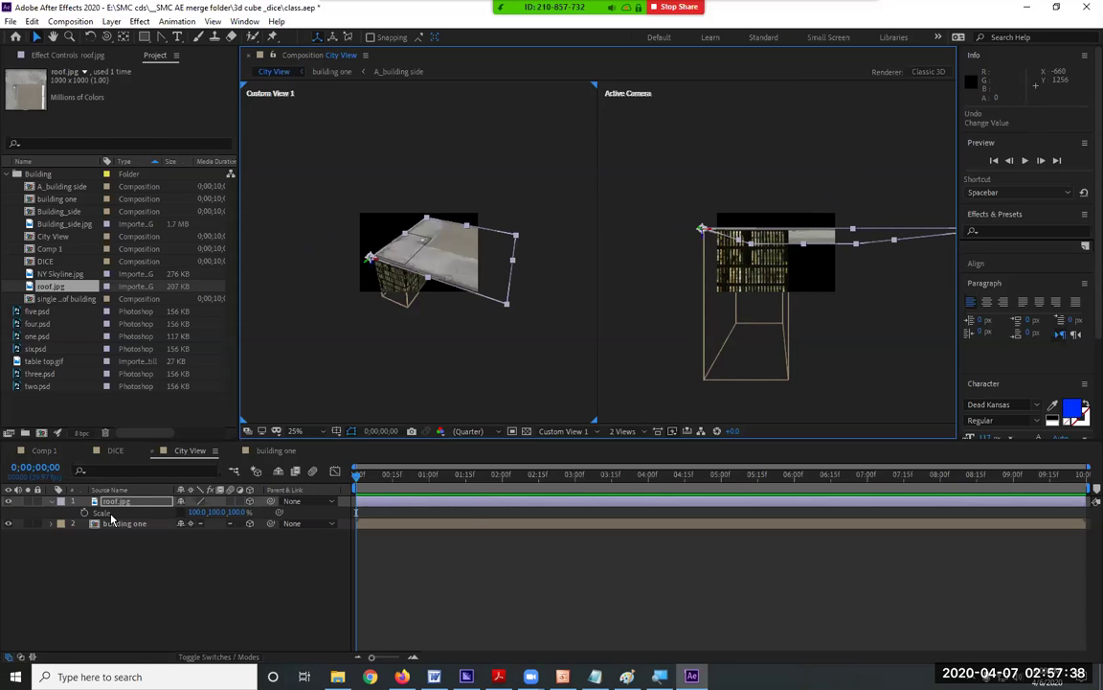
click(513, 264)
drag(513, 263, 450, 223)
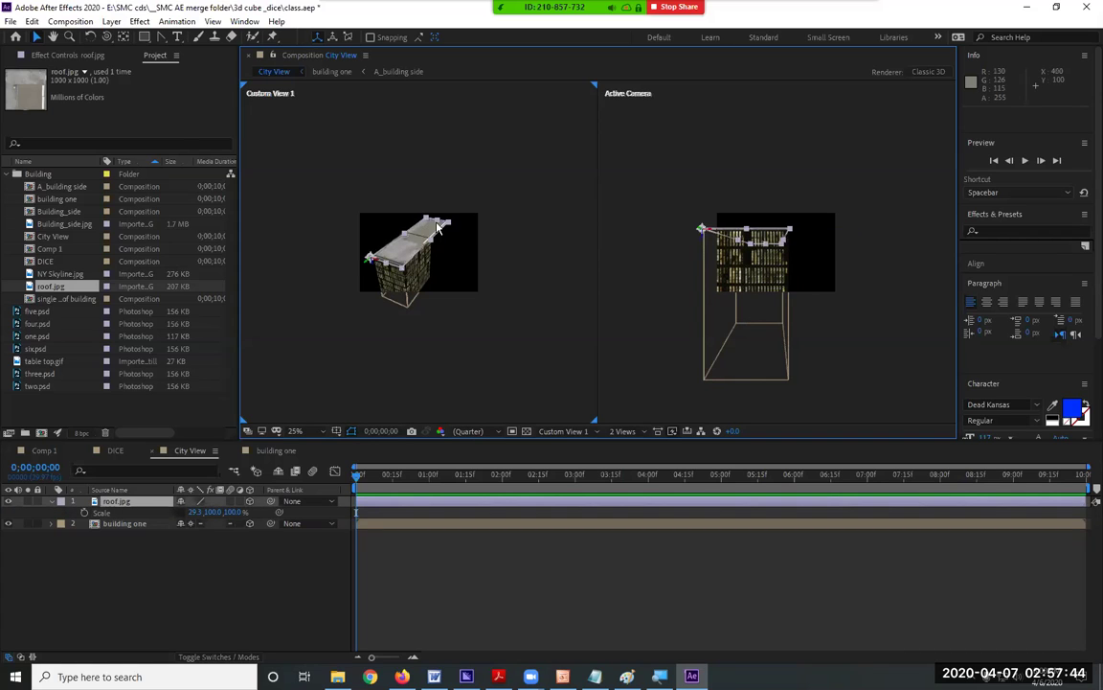
key(ctrl+z)
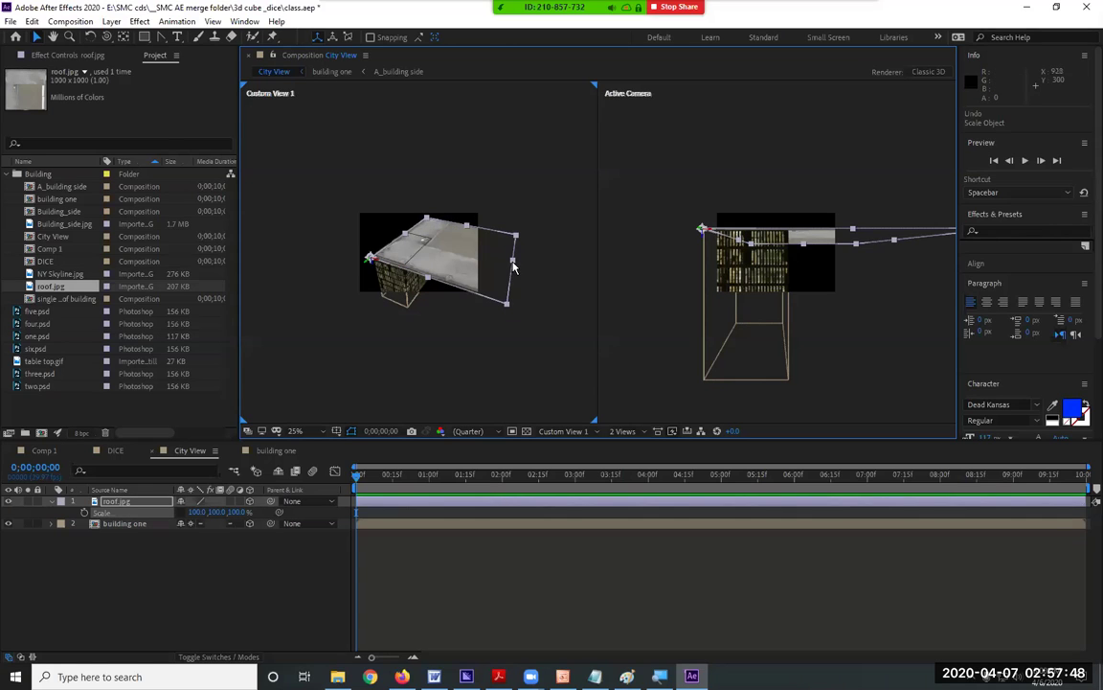
- Scale roof.jpg to about 29.3% in X and 53% in Y so it covers the building's top
drag(509, 266, 421, 237)
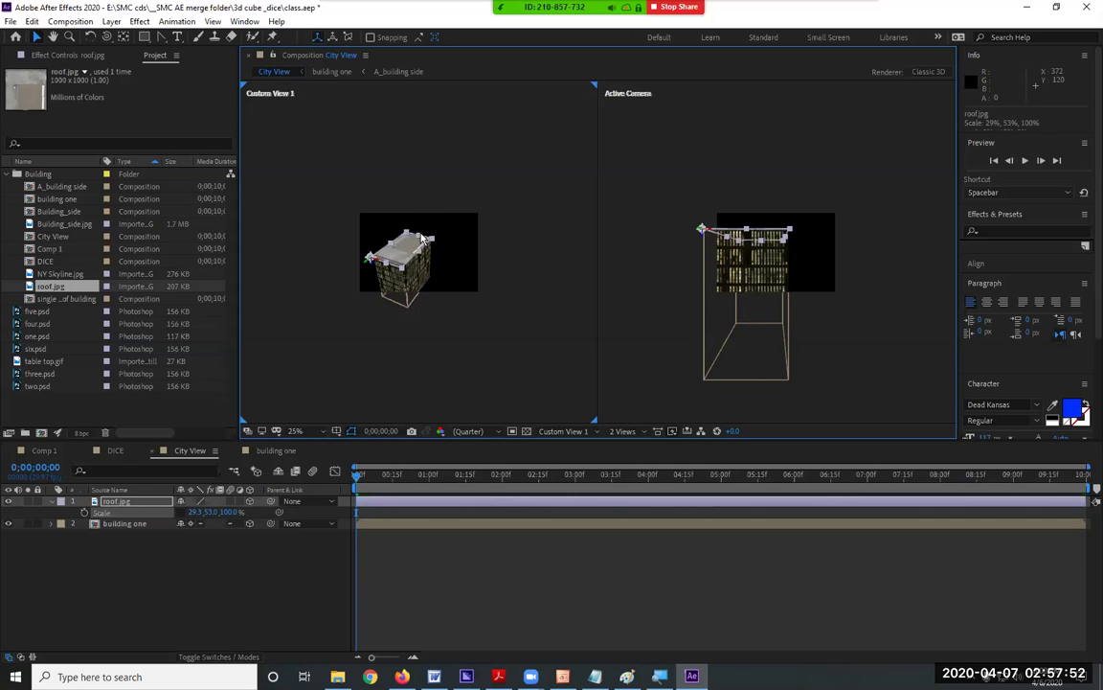
key(slash)
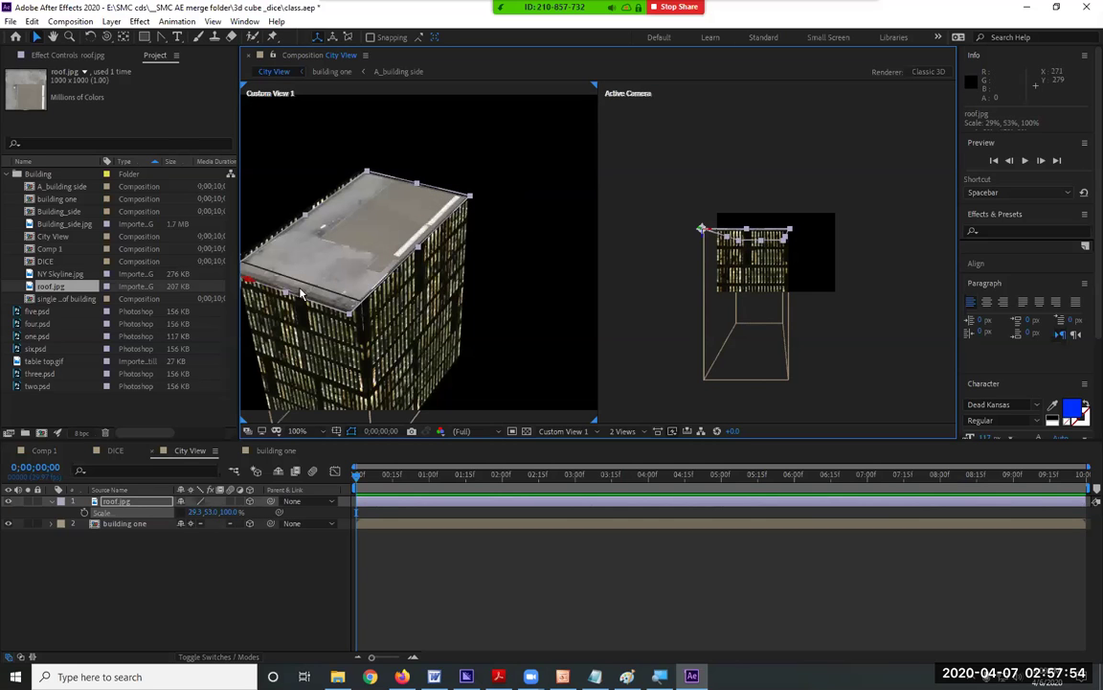
drag(283, 299, 298, 287)
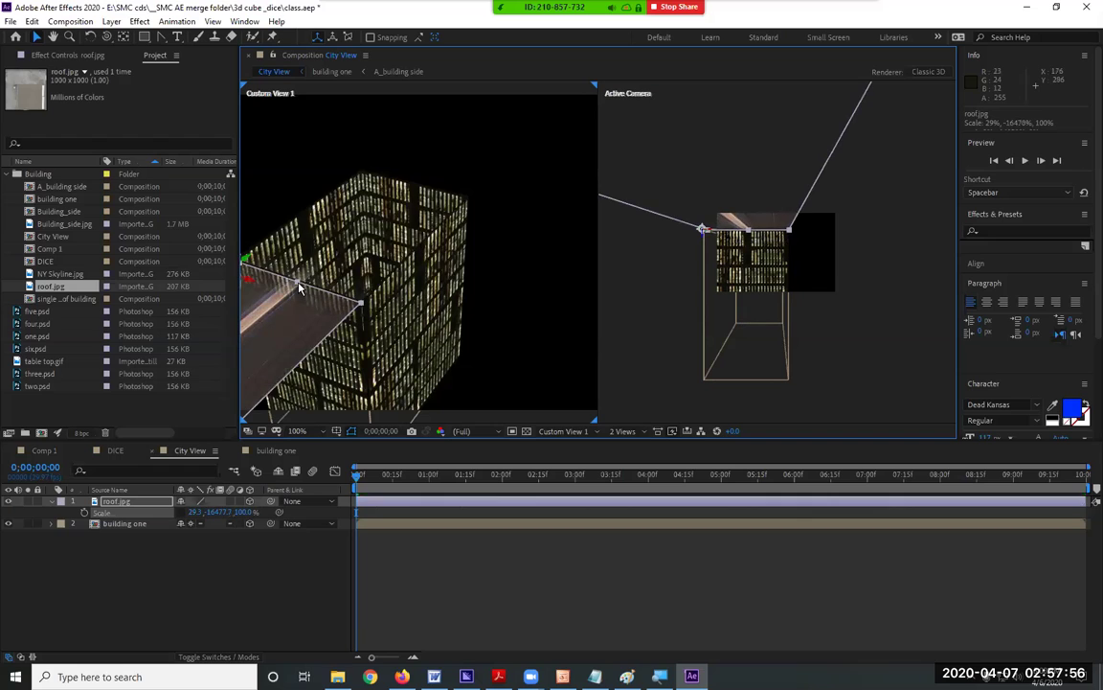
key(ctrl+z)
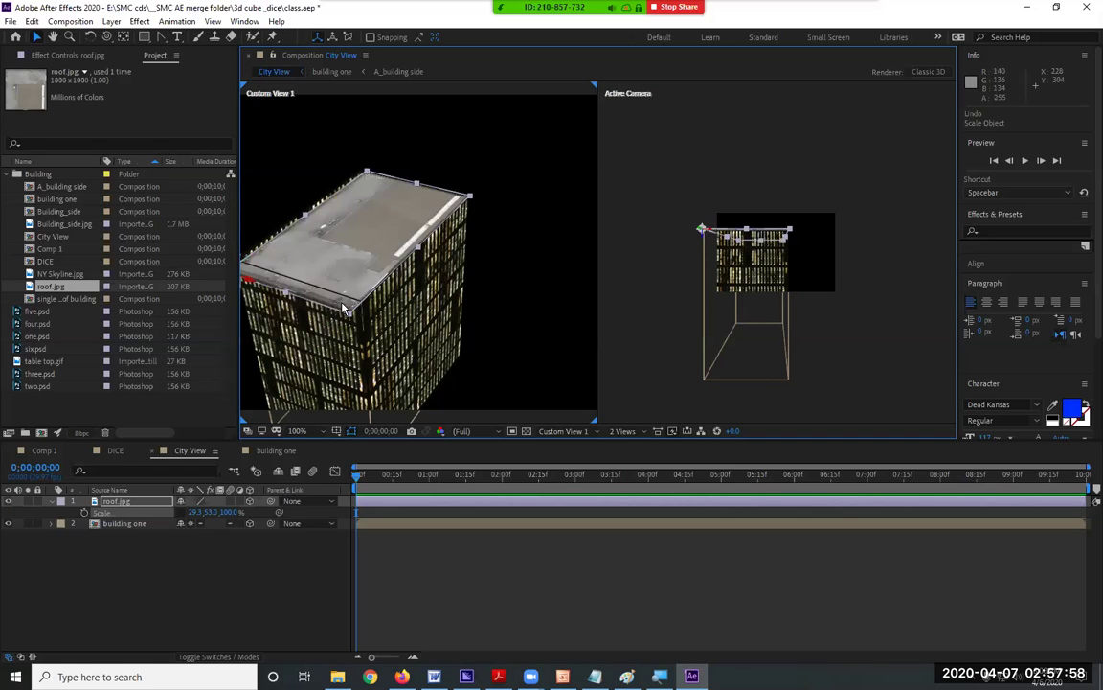
- Nudge roof.jpg to about position 94.6, 129.1, -331.7, reduce its Y scale to about 45.9%, and collapse its properties
drag(309, 301, 308, 291)
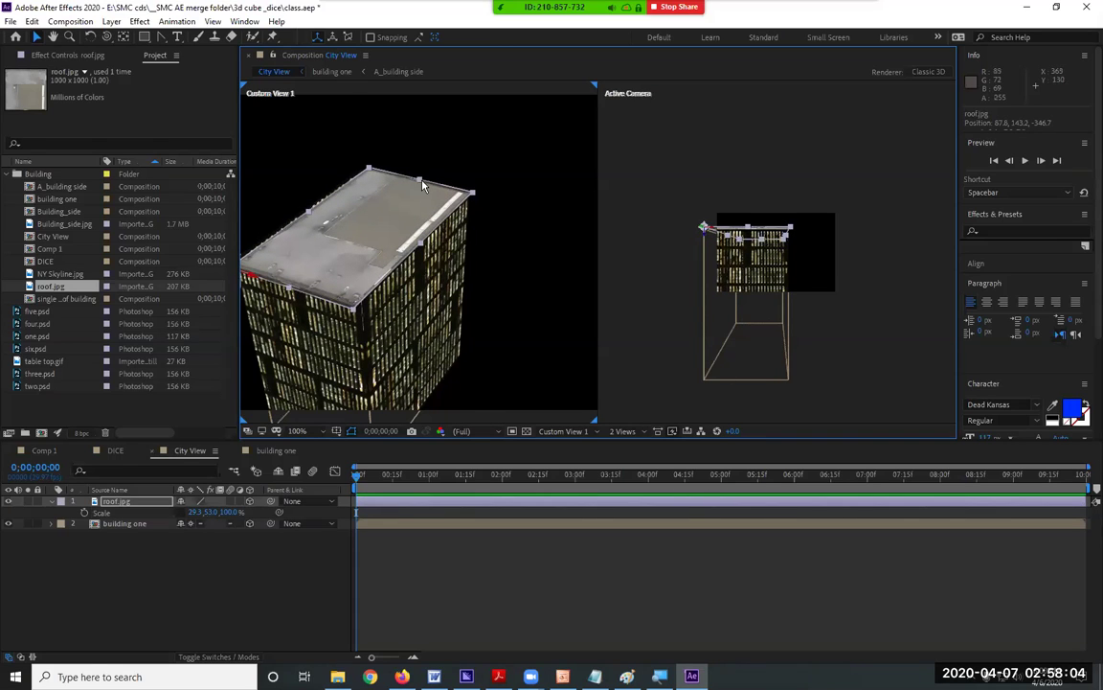
drag(472, 196, 427, 188)
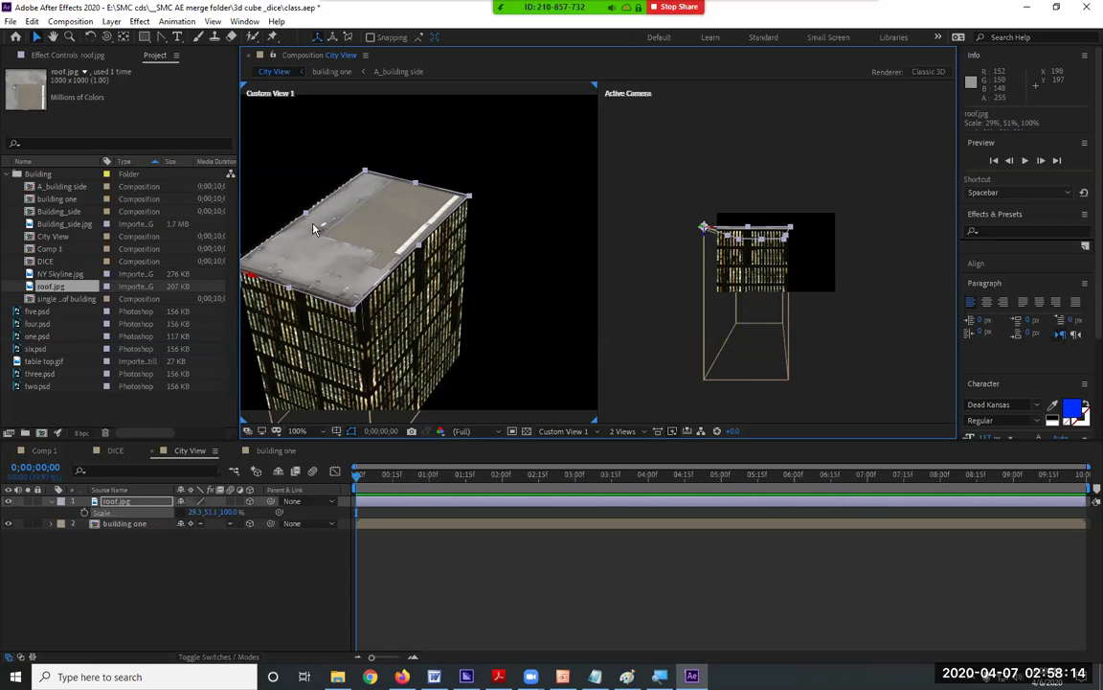
key(period)
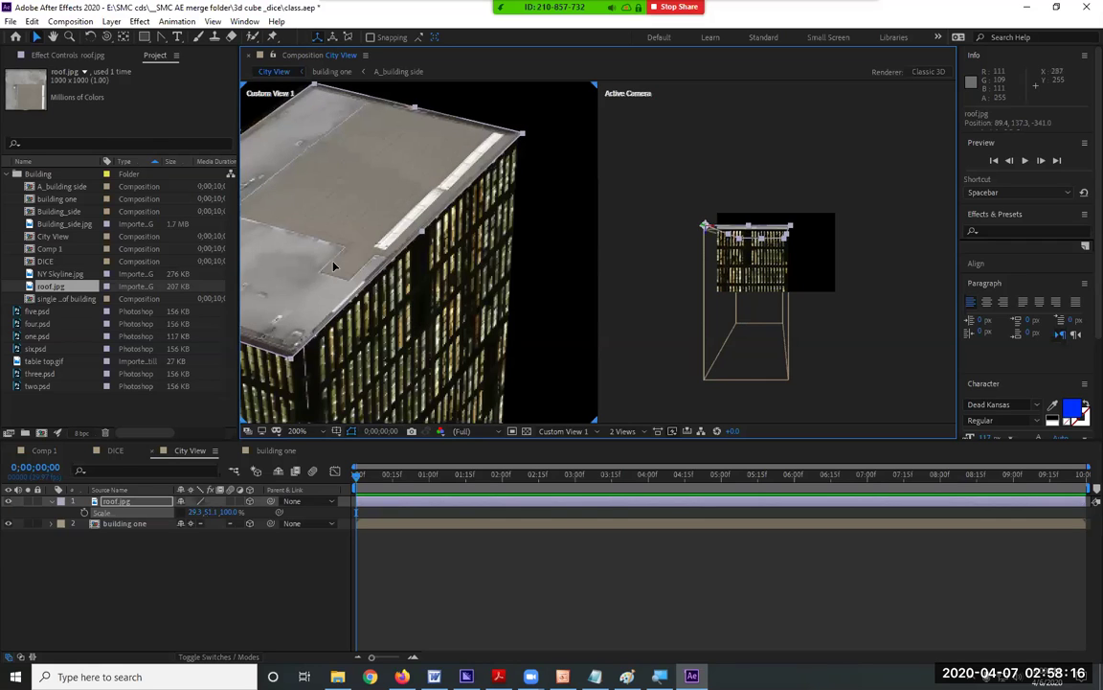
scroll(334, 266, up, 4)
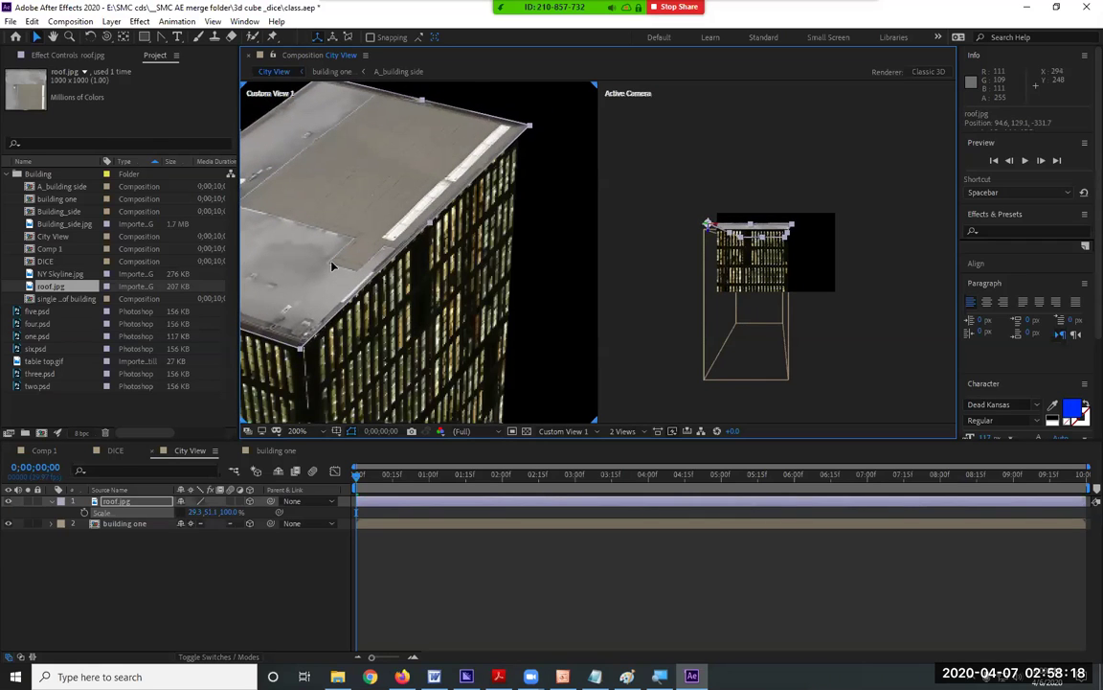
drag(424, 103, 415, 128)
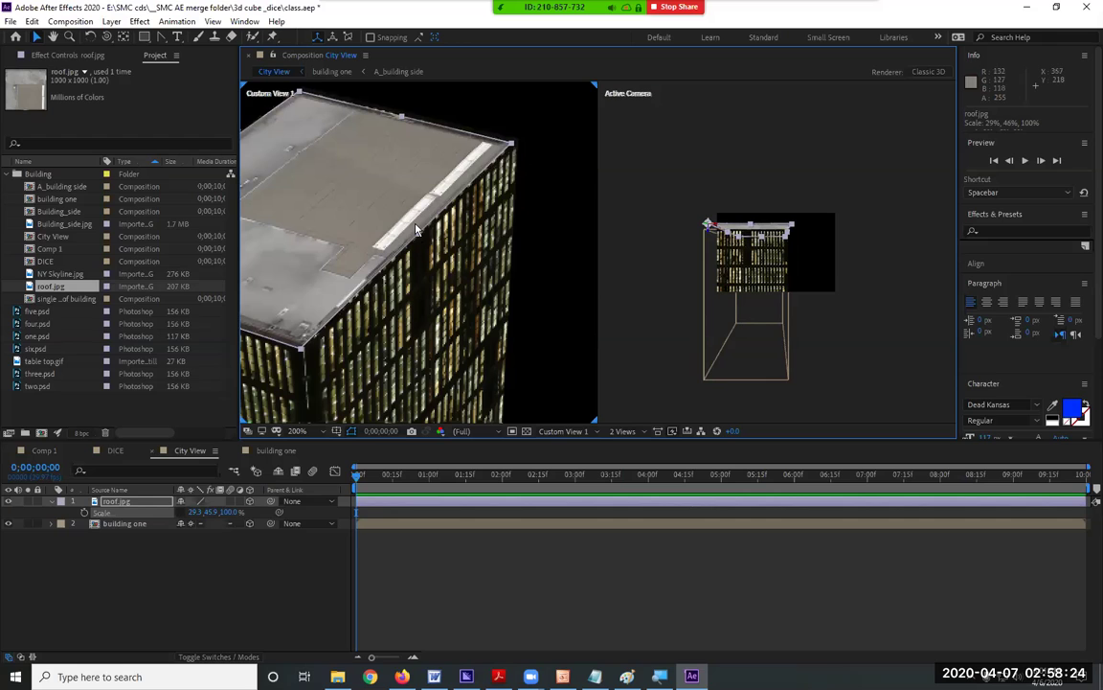
click(52, 503)
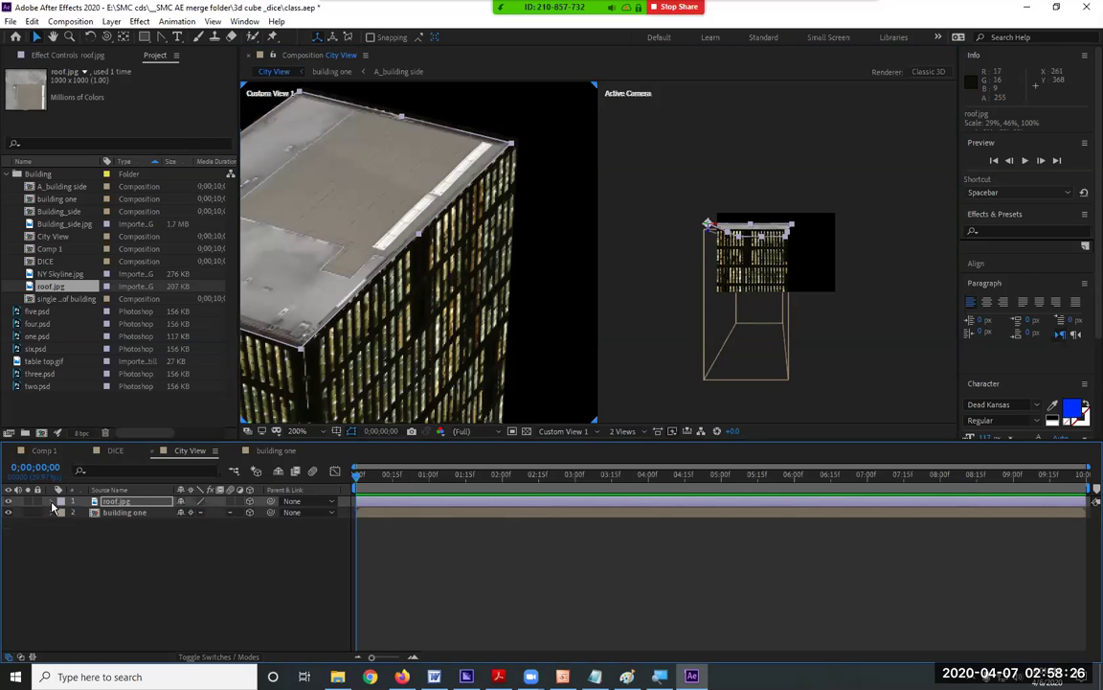
- Try to left-align roof.jpg and building one to the selection, and deselect both layers
click(1011, 265)
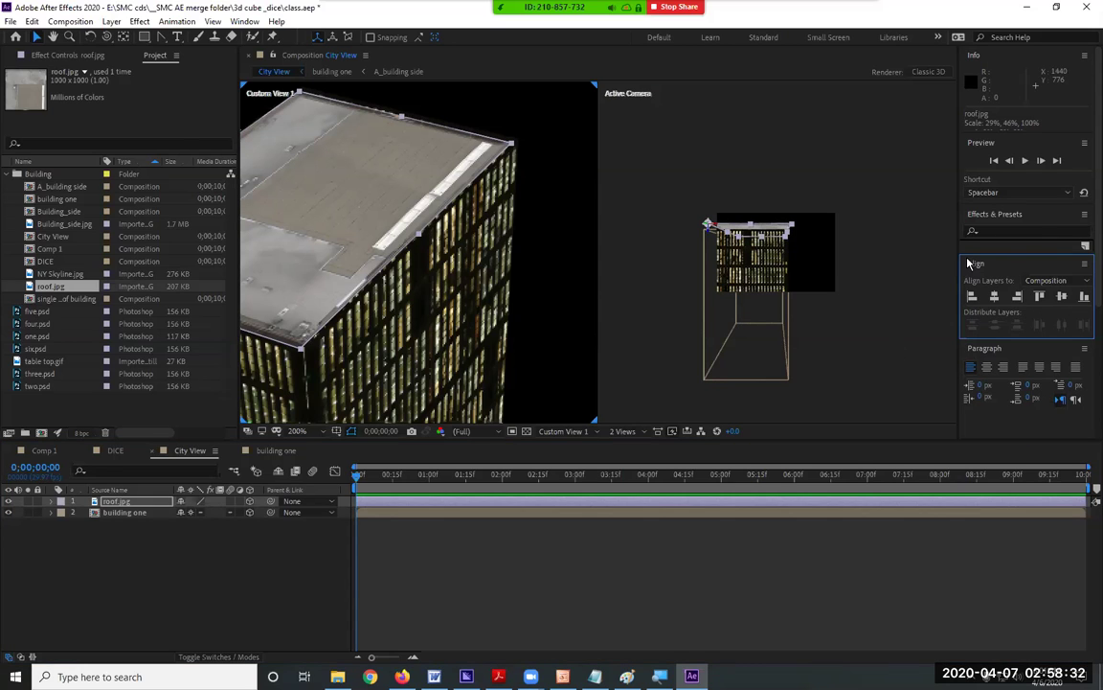
click(347, 216)
shift+click(124, 511)
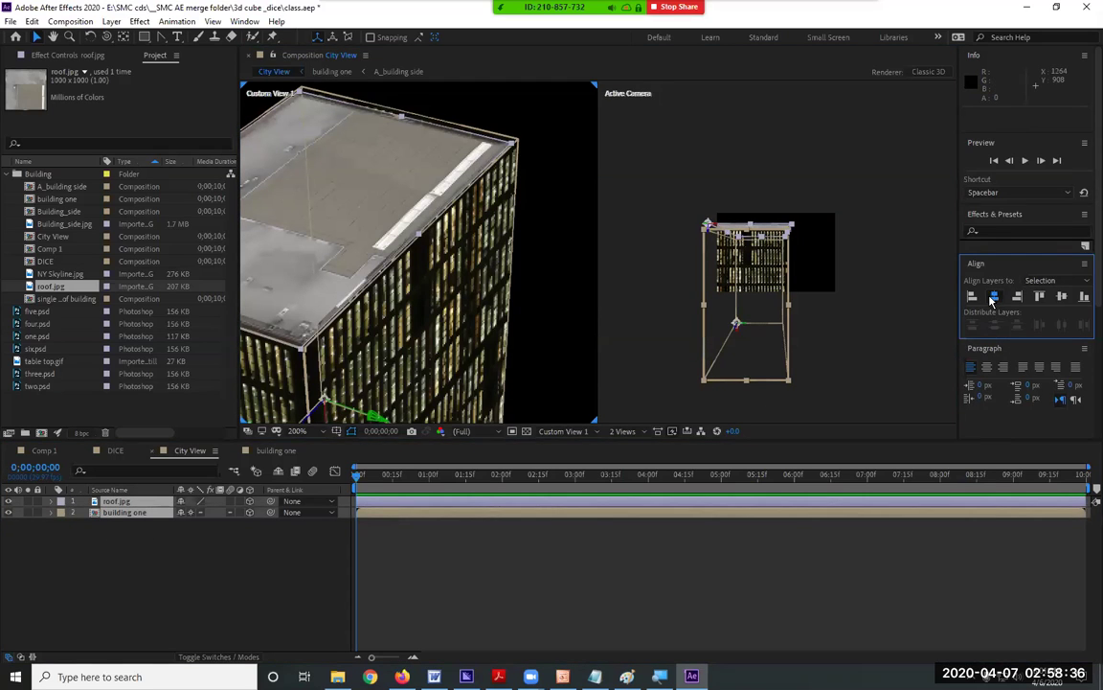
click(971, 299)
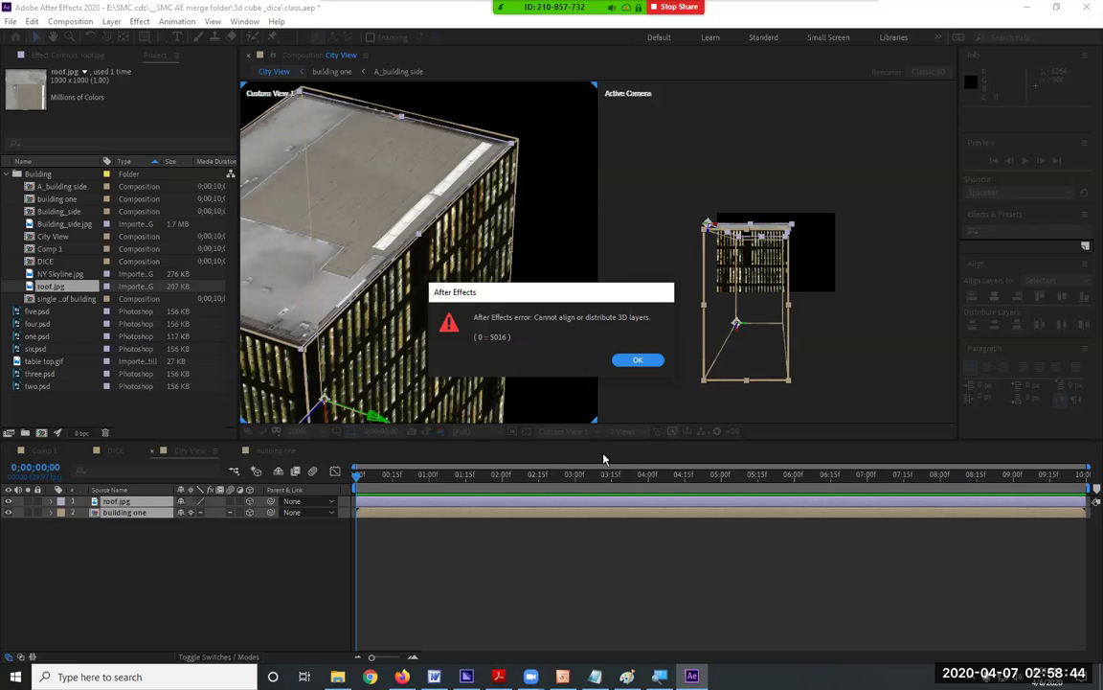
click(636, 361)
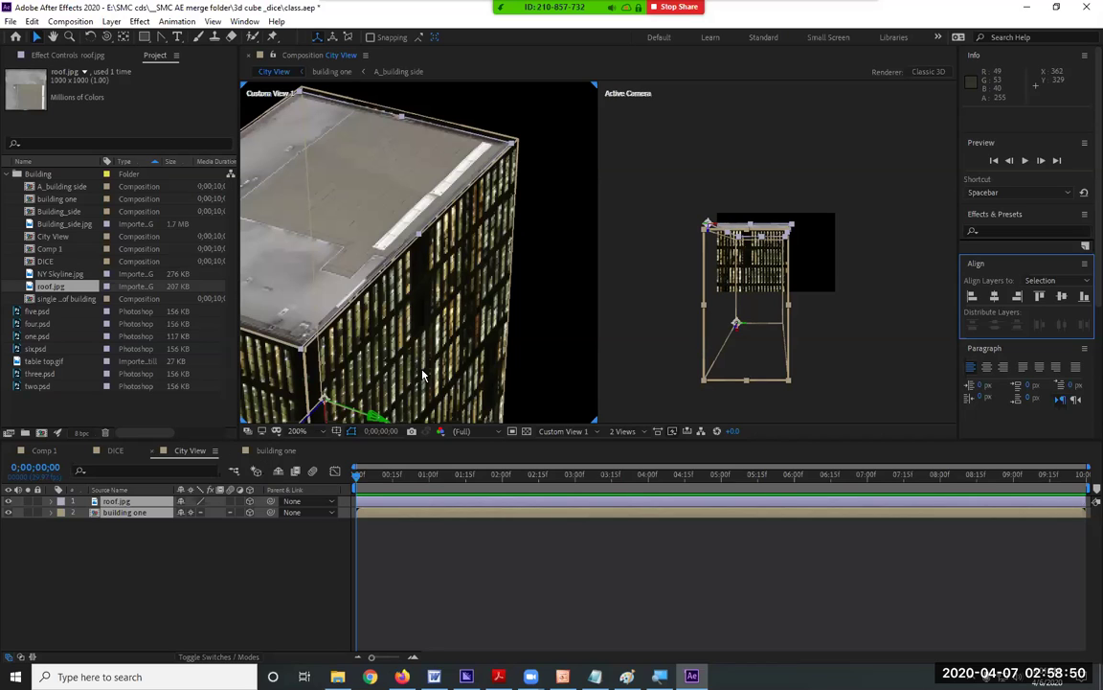
click(696, 302)
click(137, 547)
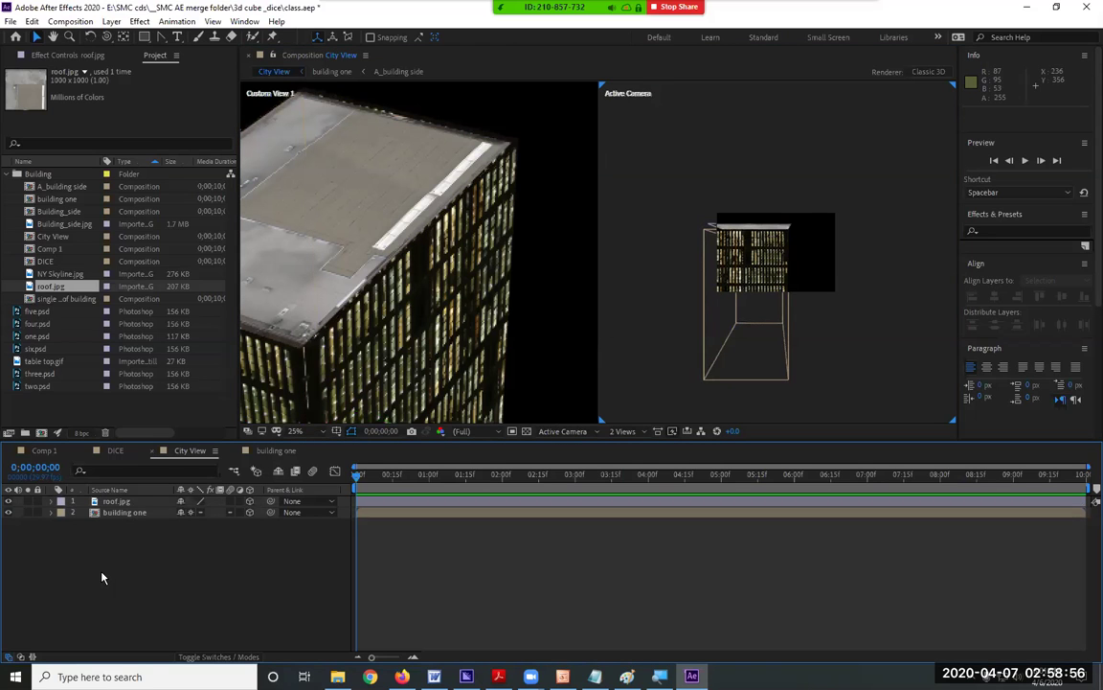
- Raise roof.jpg slightly in the Active Camera view to Y position 127.1
click(298, 296)
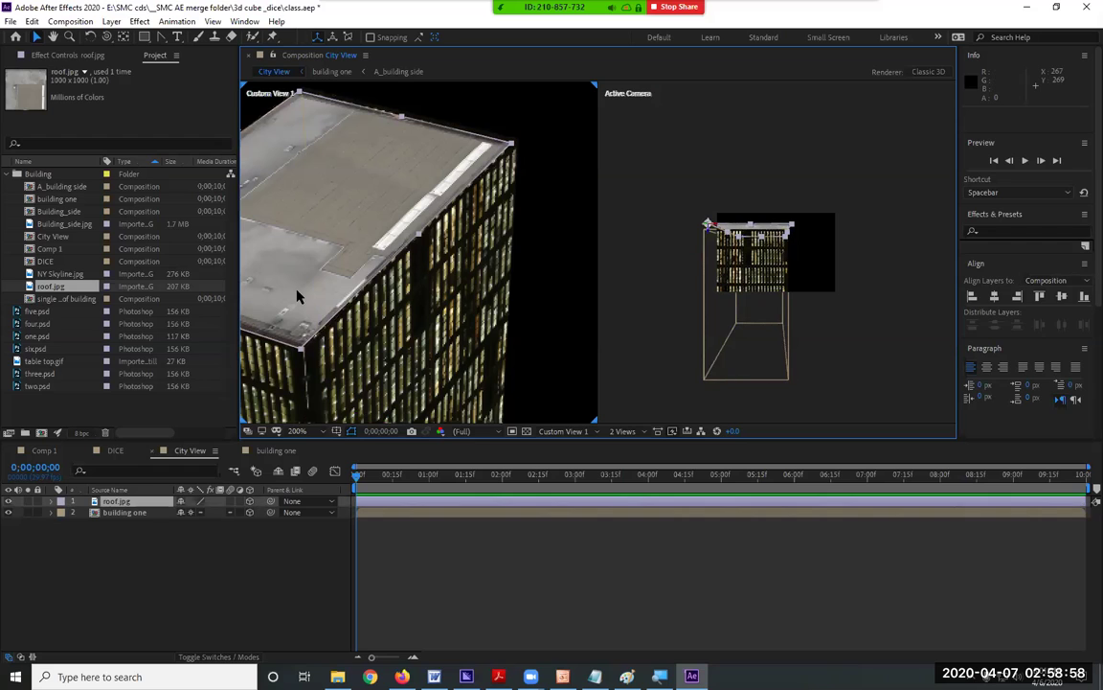
scroll(730, 241, up, 3)
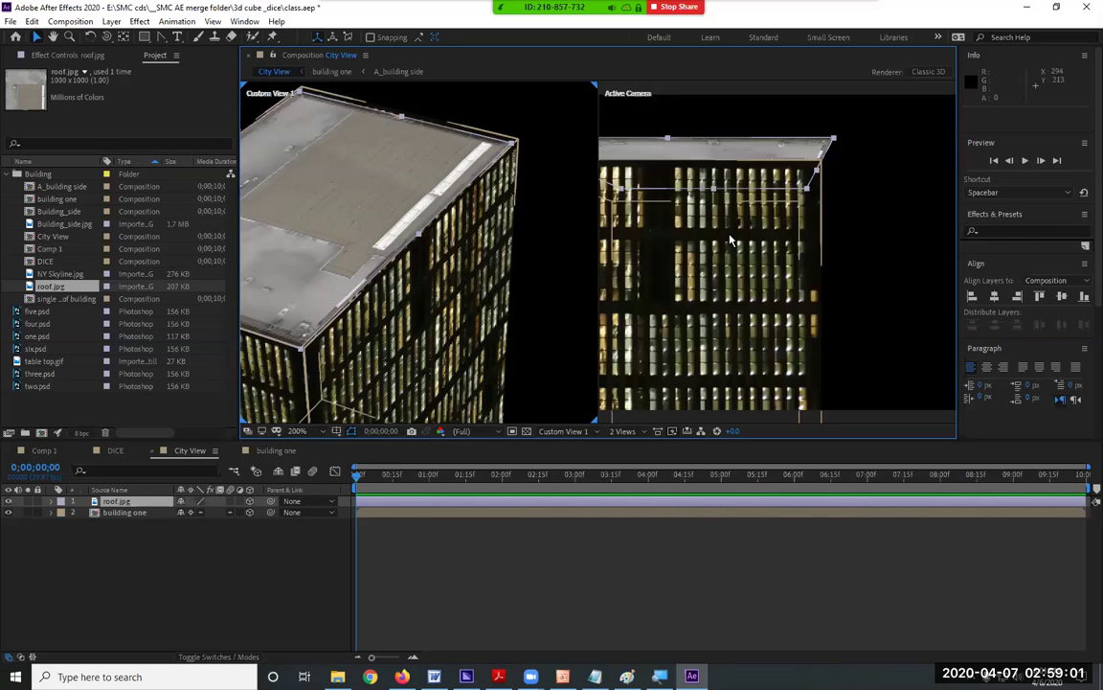
scroll(729, 241, down, 3)
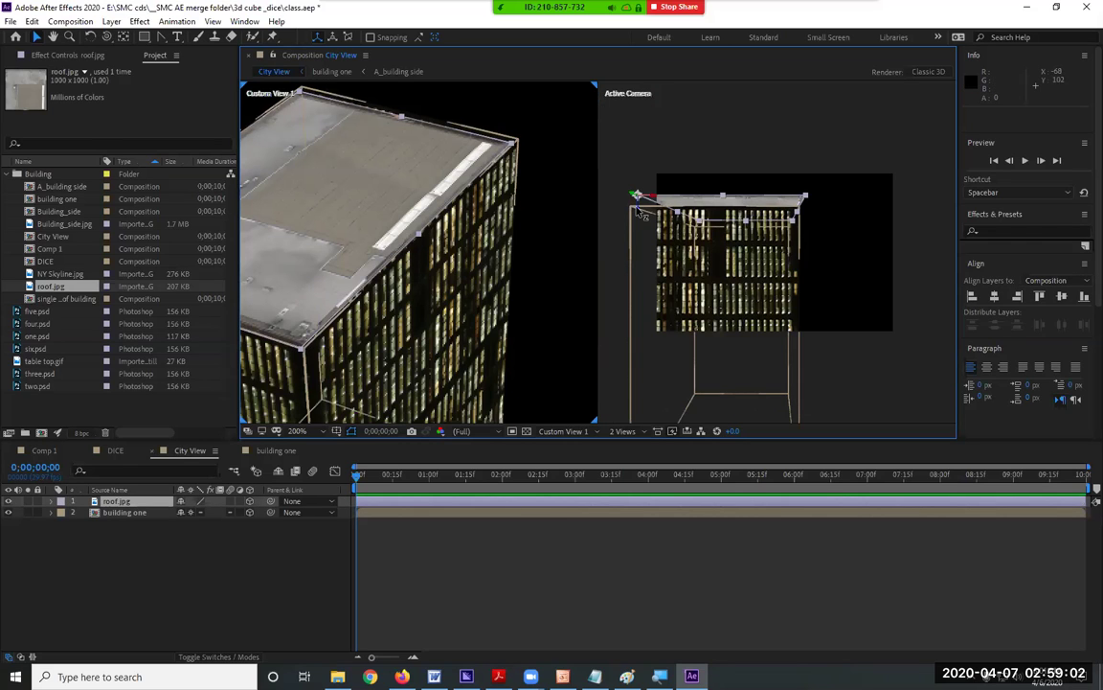
drag(639, 213, 638, 208)
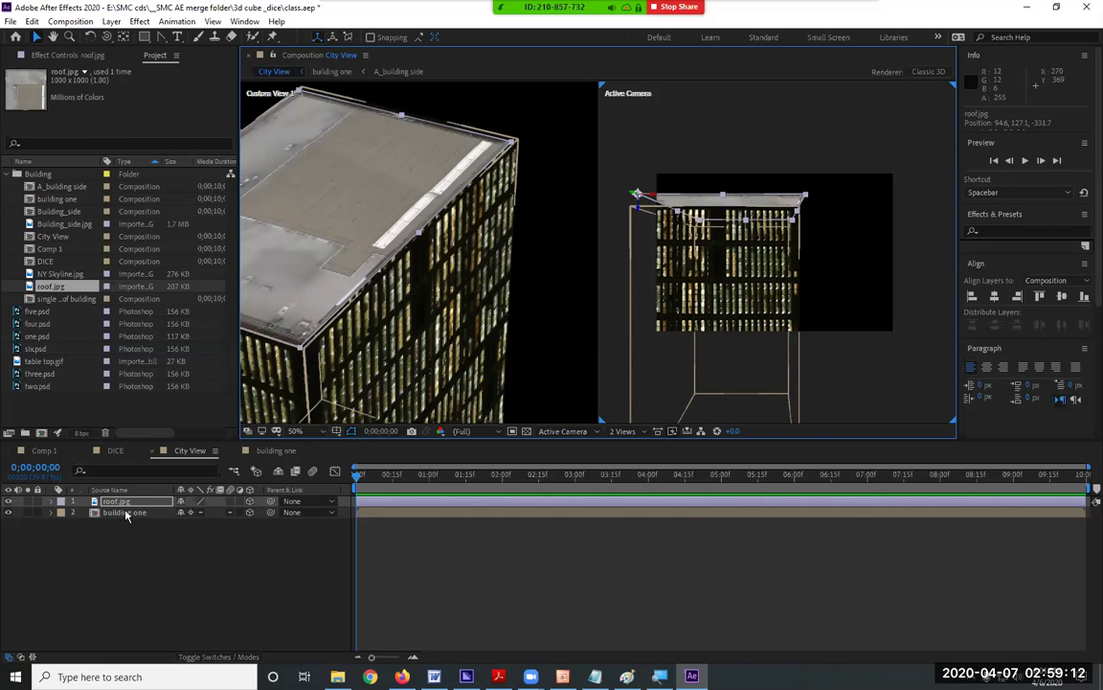
scroll(697, 267, down, 4)
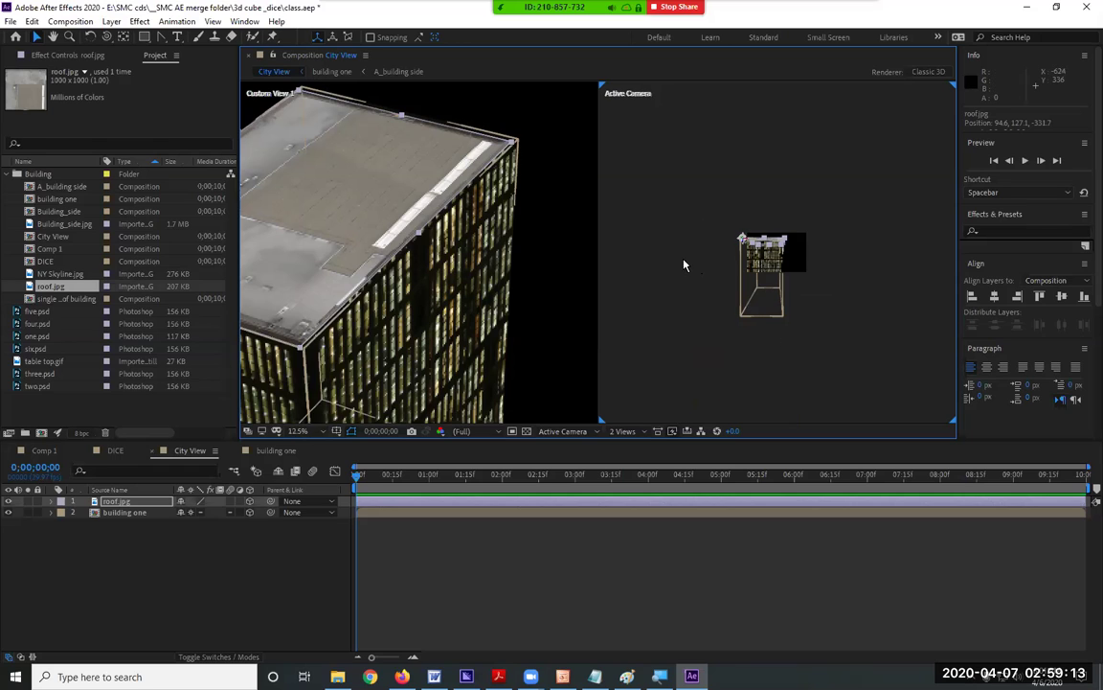
- Duplicate the building one layer and move the copy straight down beneath the original, to Y position 1358
click(124, 512)
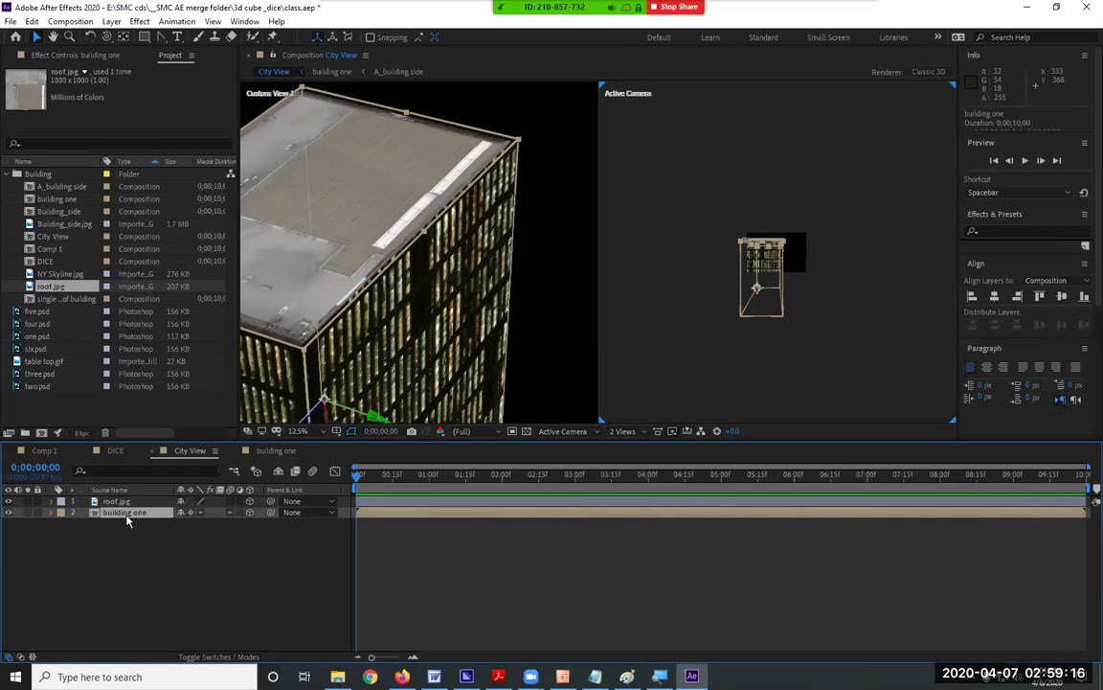
key(ctrl+d)
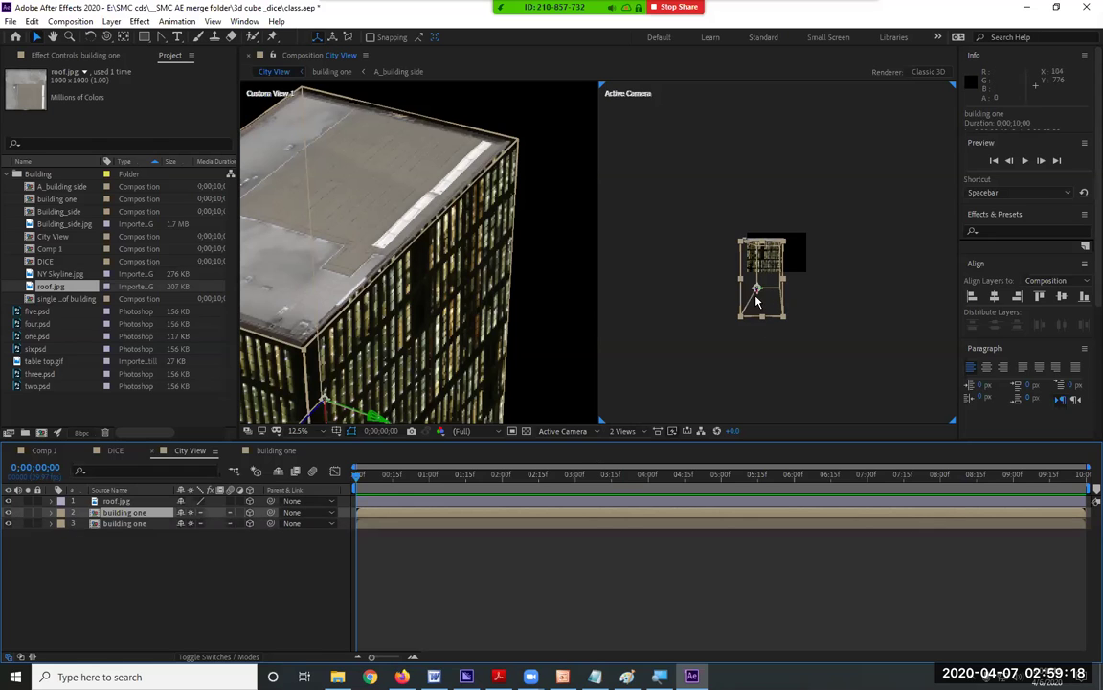
drag(757, 287, 757, 369)
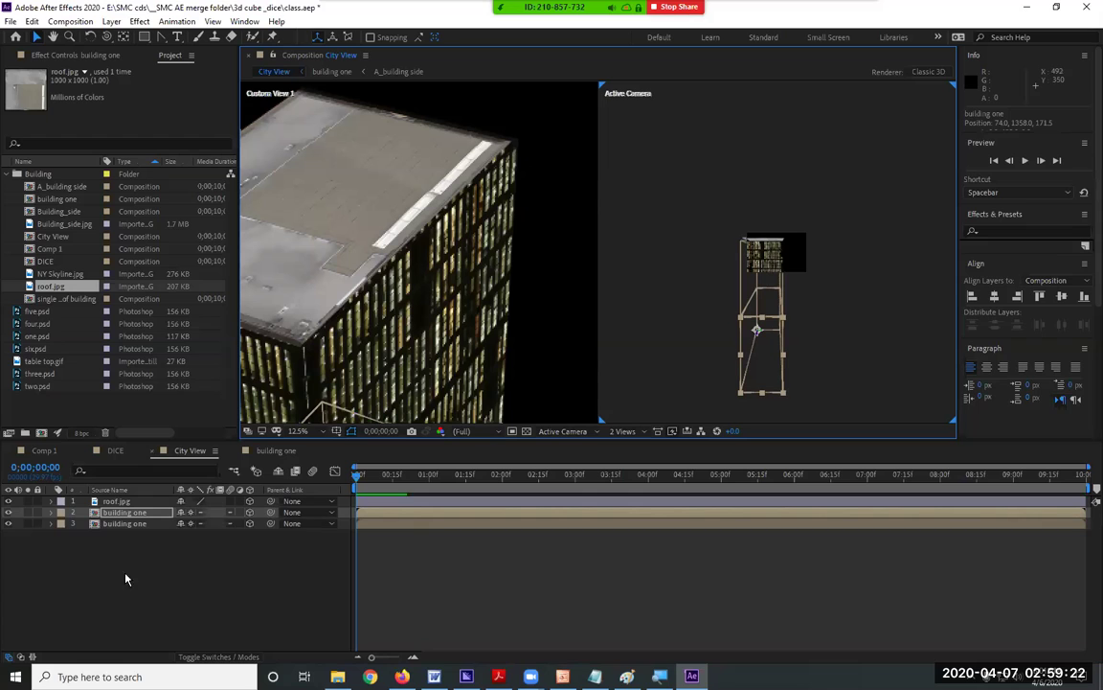
- Pre-compose the roof.jpg layer and both building one layers into a new composition named Building done
drag(185, 560, 134, 496)
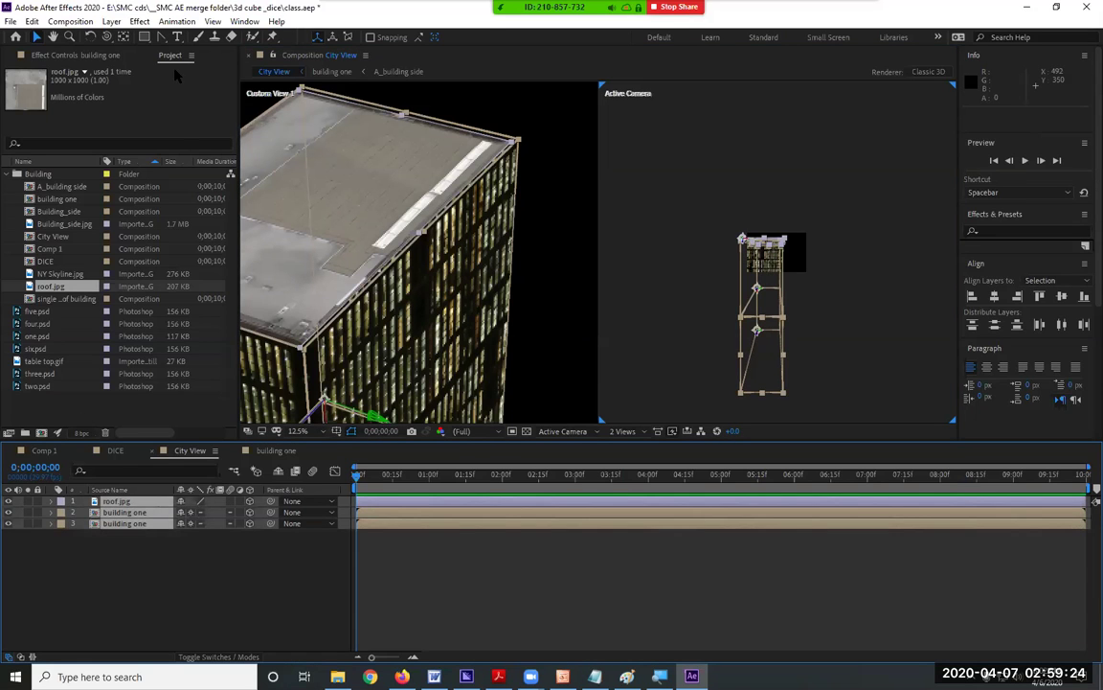
click(70, 21)
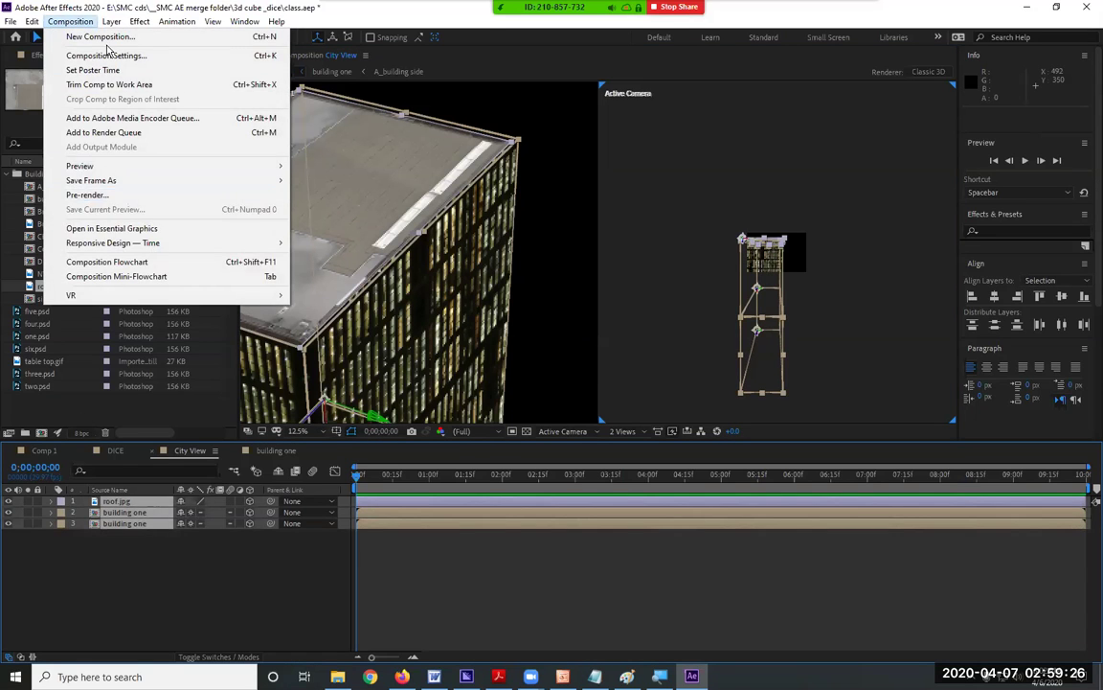
mouse_move(111, 21)
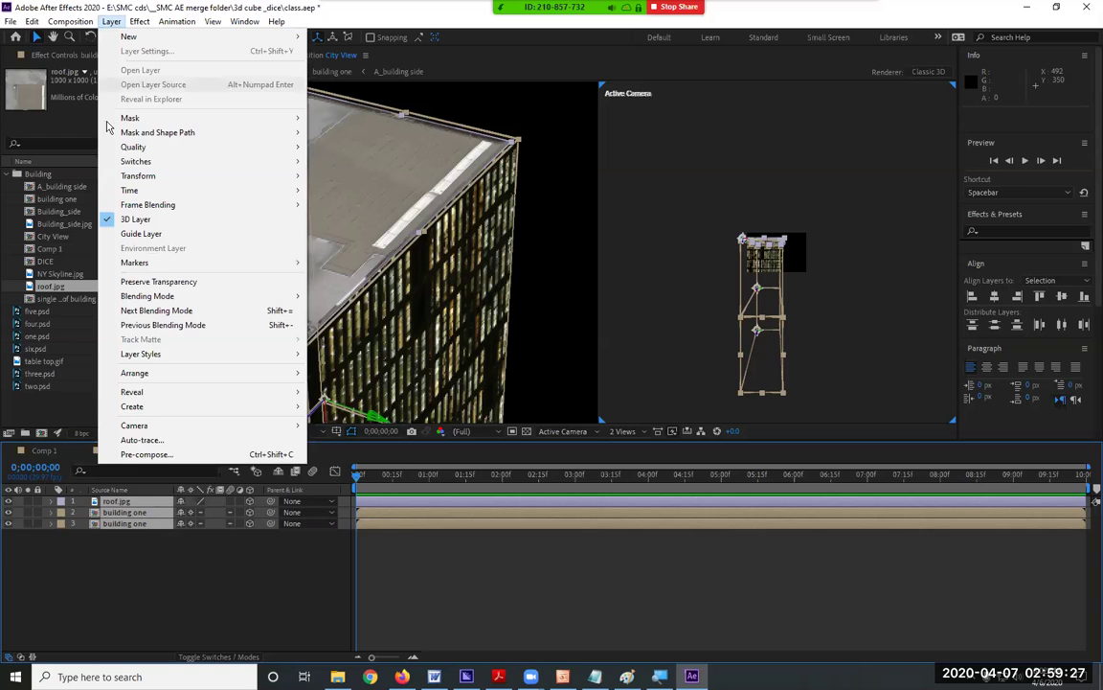
click(175, 454)
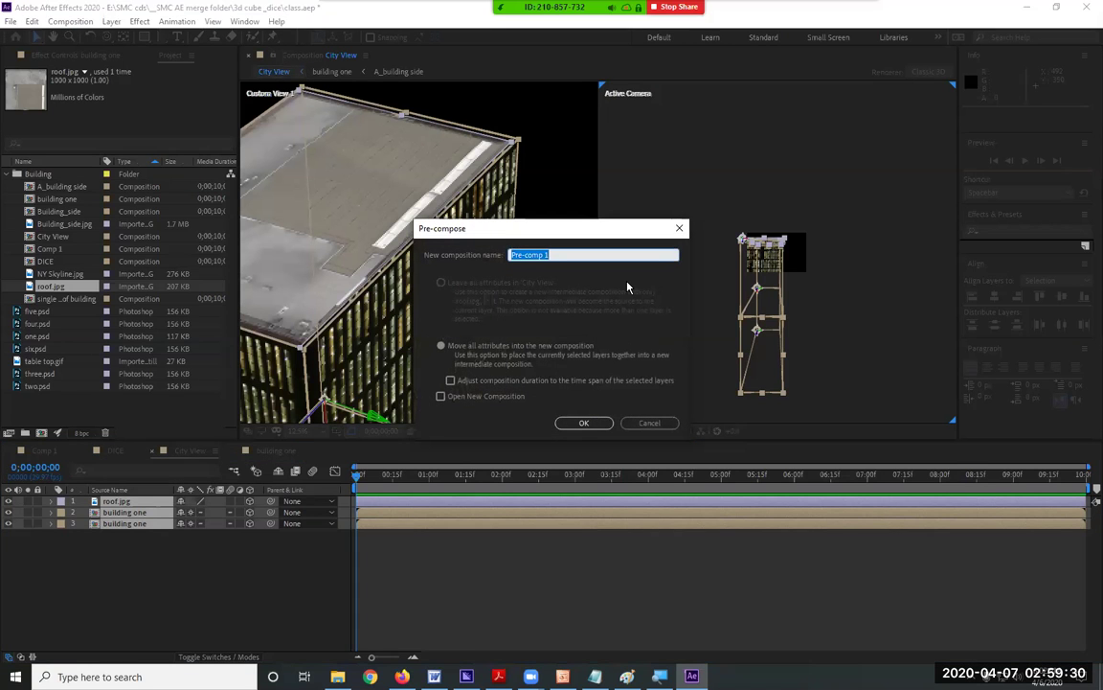
text(BUilding done)
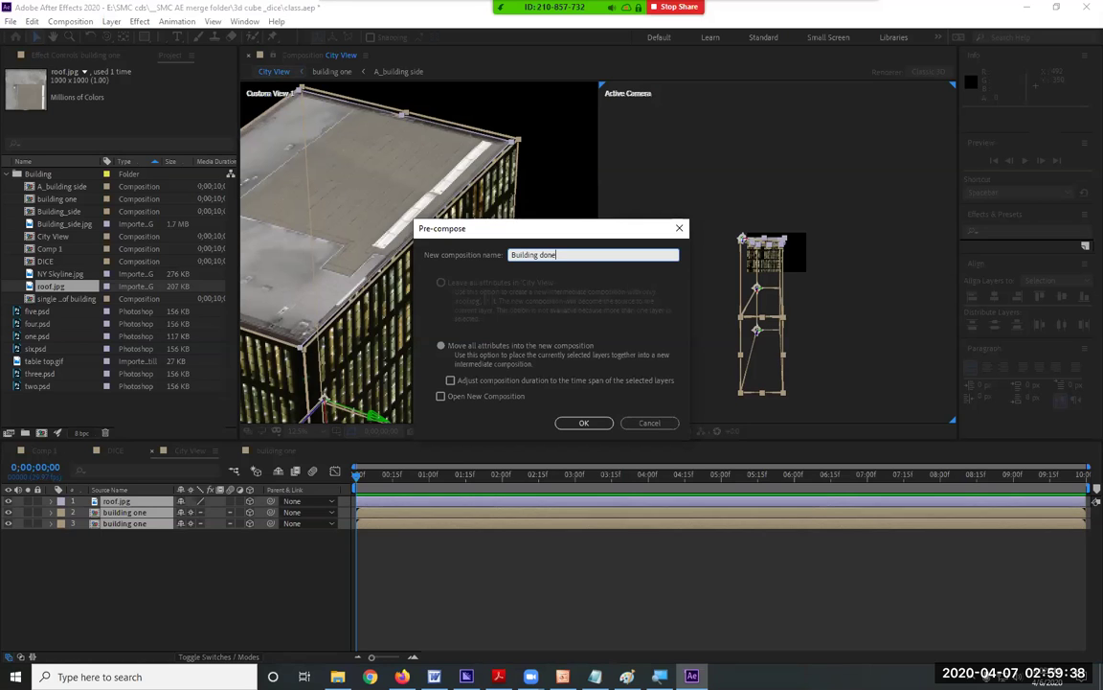
key(Return)
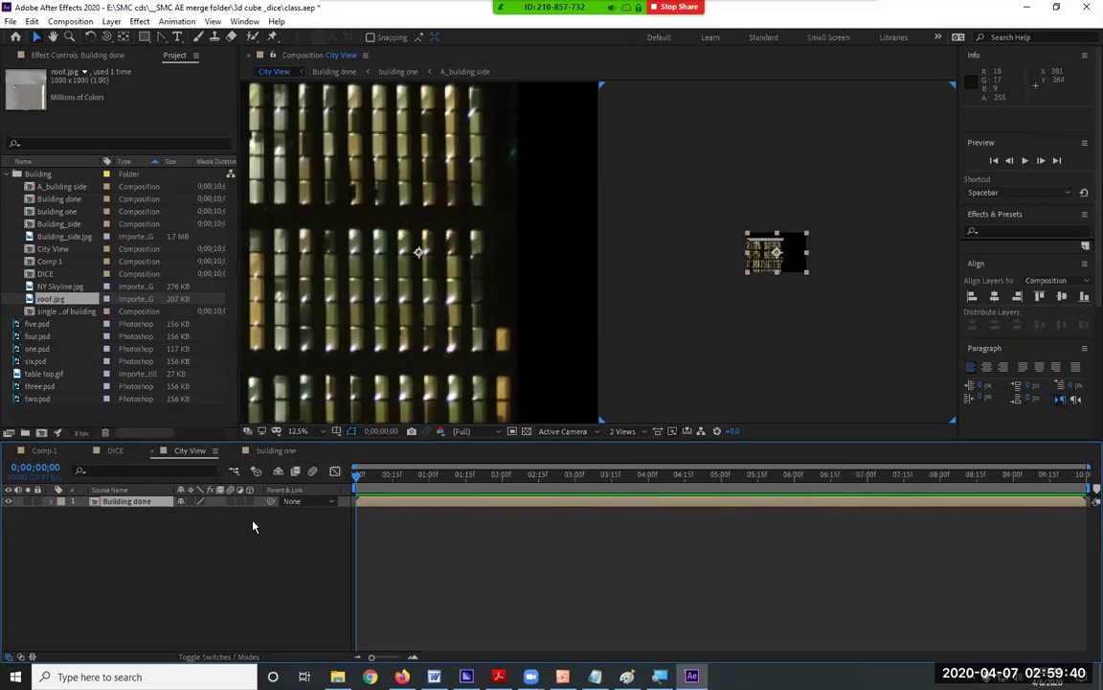
- Make the Building done layer 3D with collapsed transformations and move it to about position 162.0, 371.6, -79.8
click(250, 502)
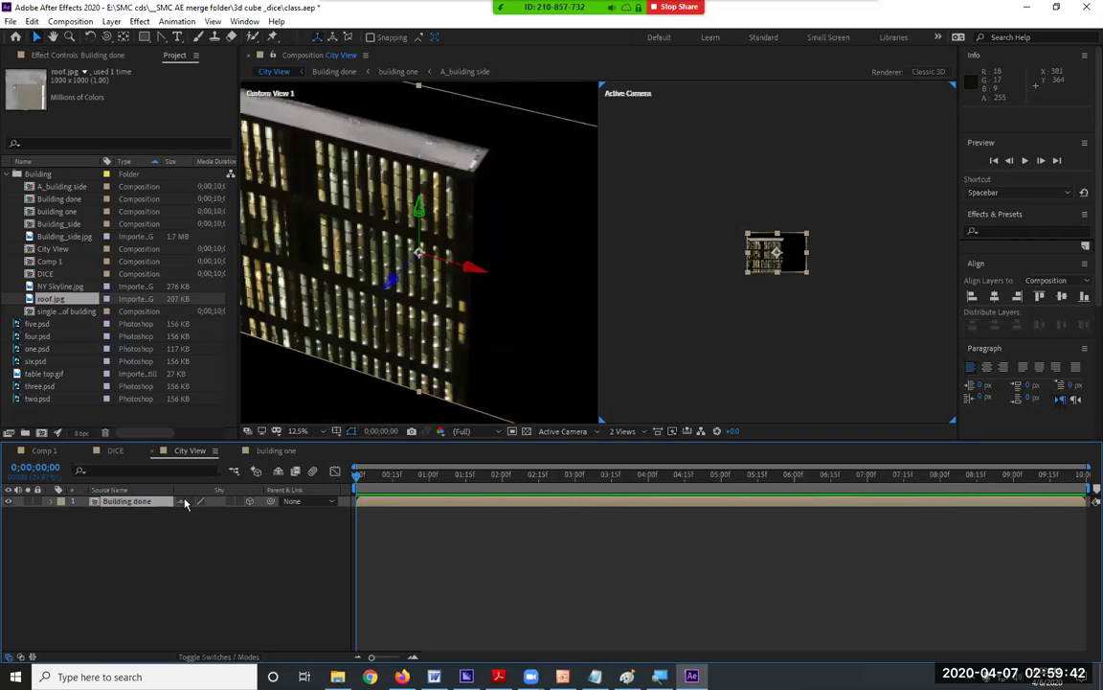
click(191, 501)
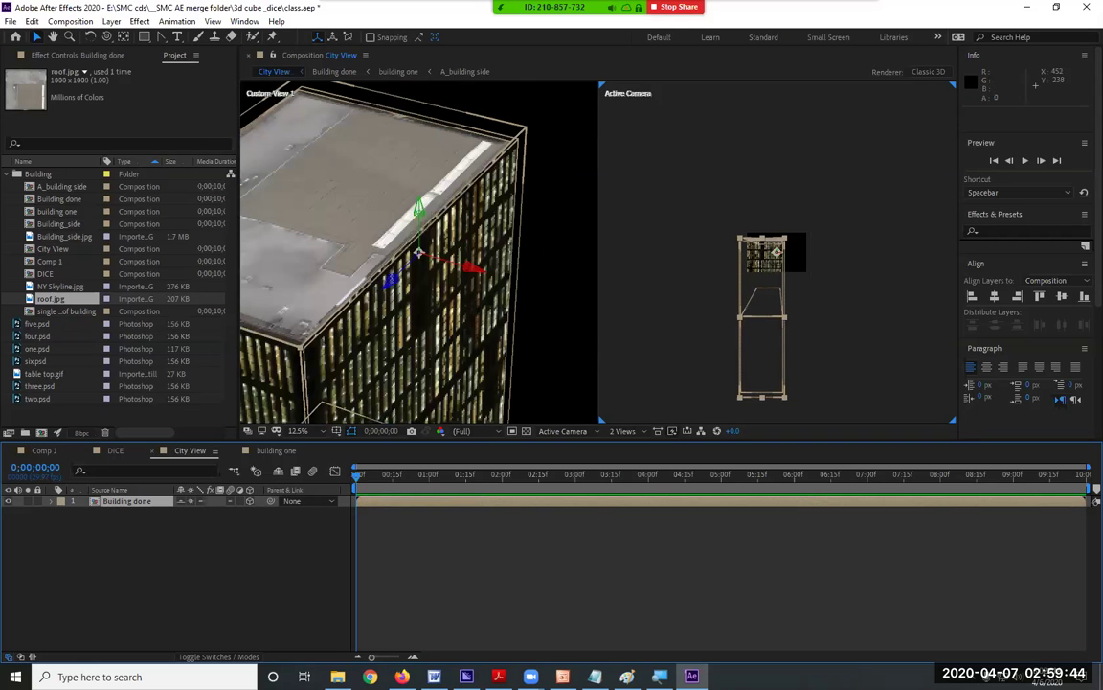
scroll(436, 333, down, 5)
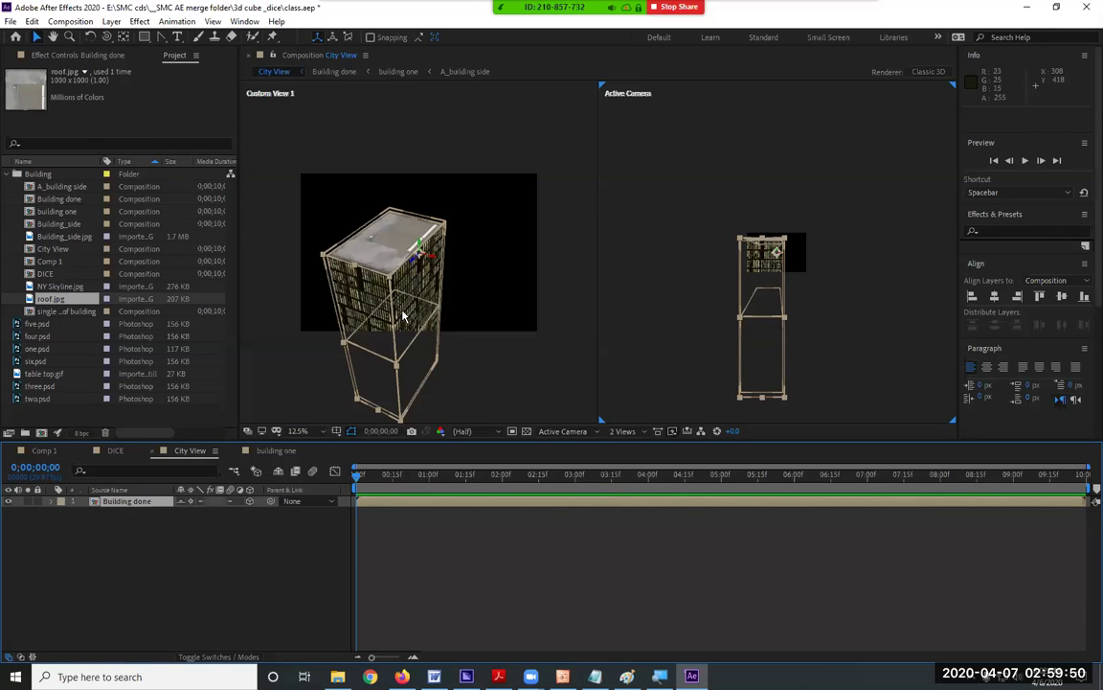
drag(403, 316, 367, 312)
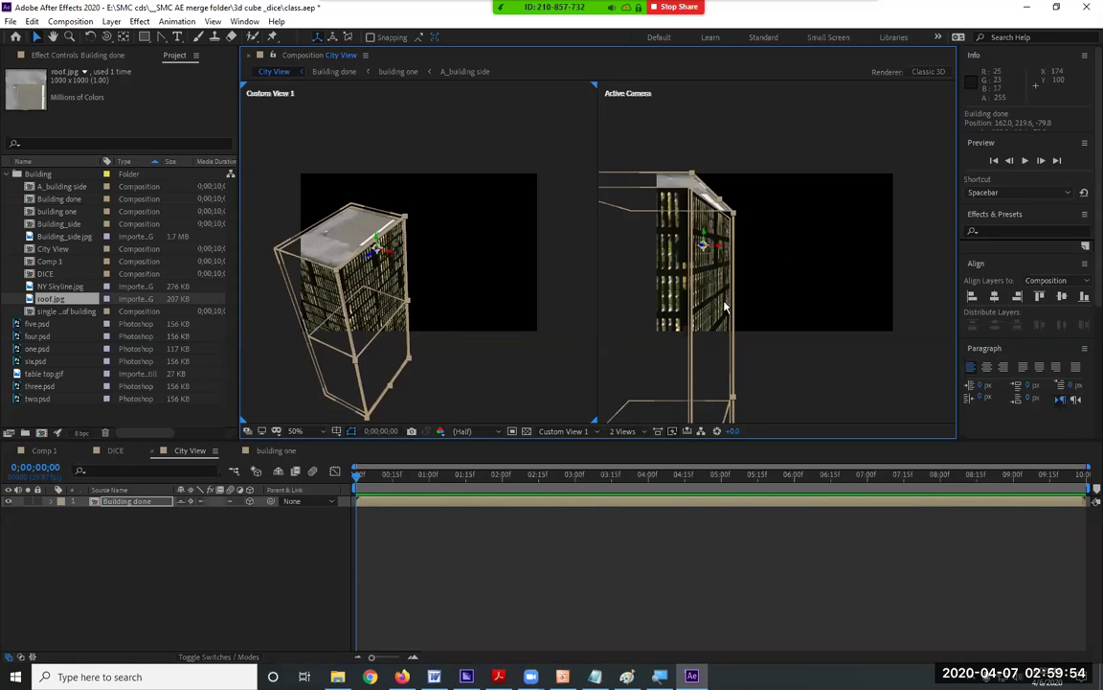
drag(672, 223, 675, 251)
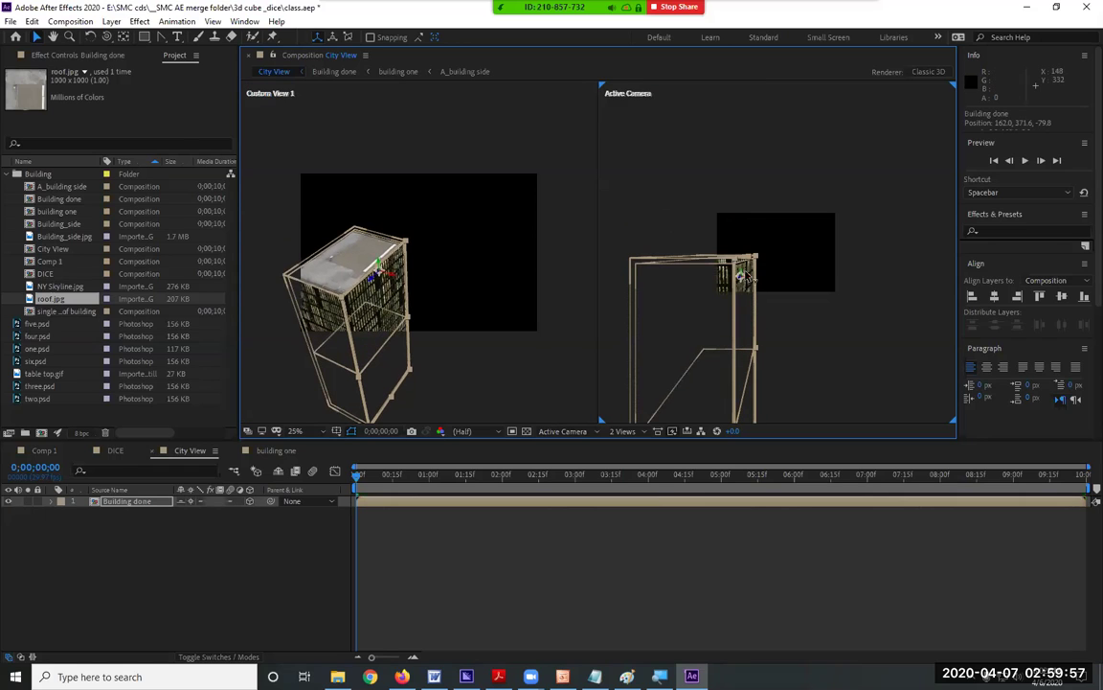
click(297, 431)
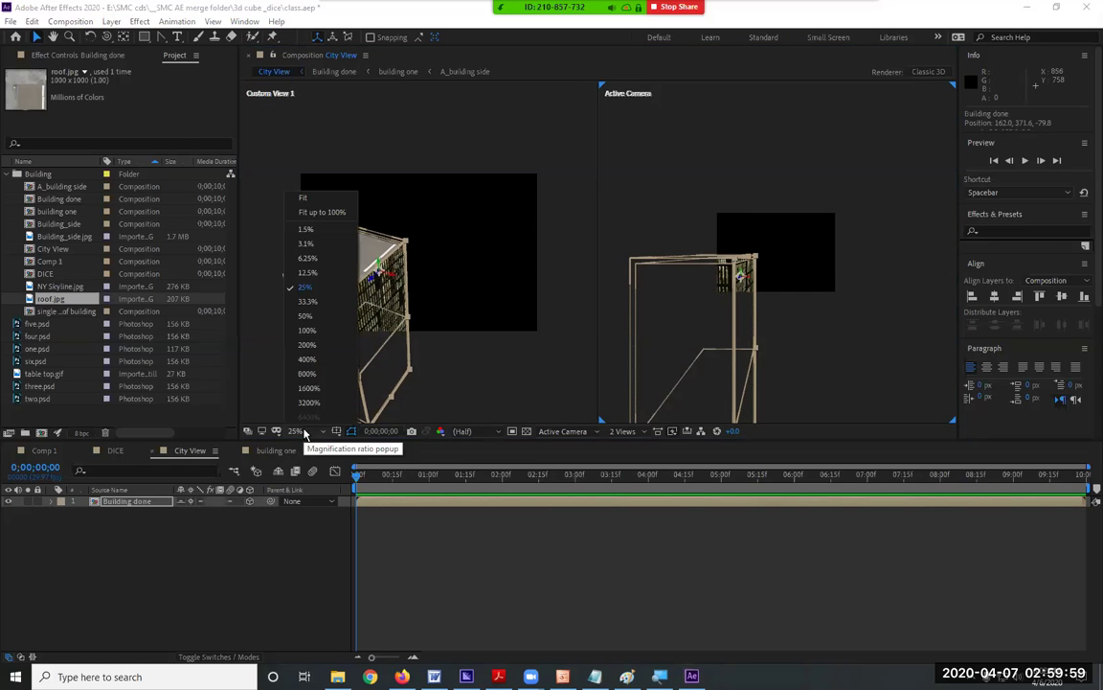
click(305, 199)
scroll(671, 314, down, 4)
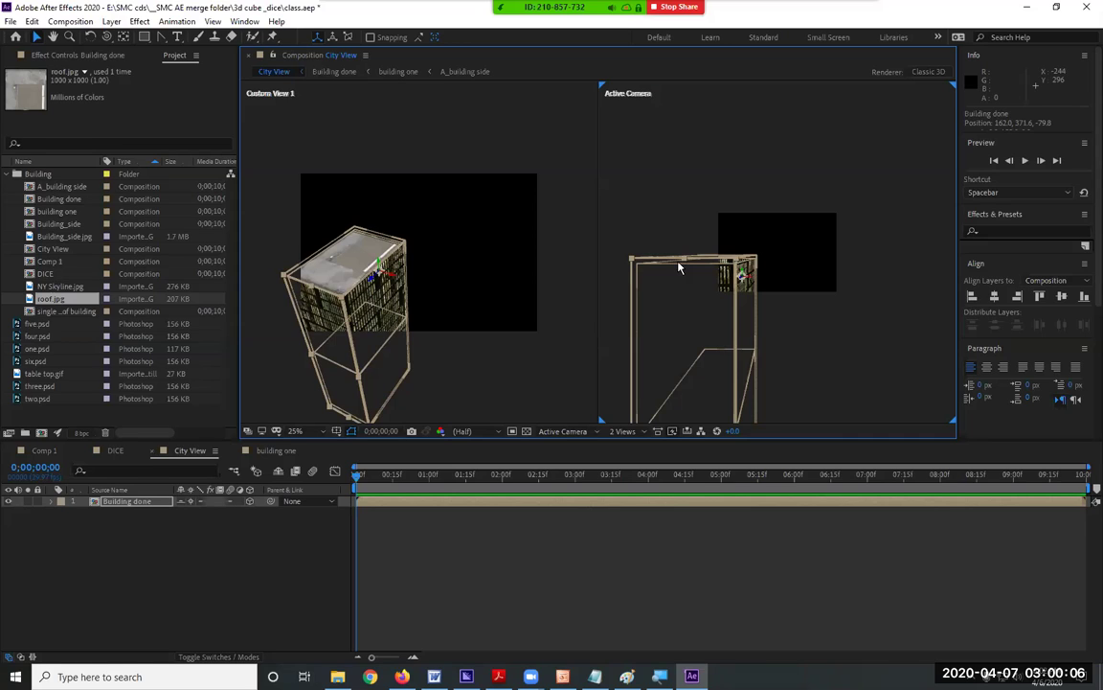
- Duplicate Building done and, using the Top and Active Camera views, move the layer 2 building to about position -42.0, -56.4, 766.2
key(ctrl+d)
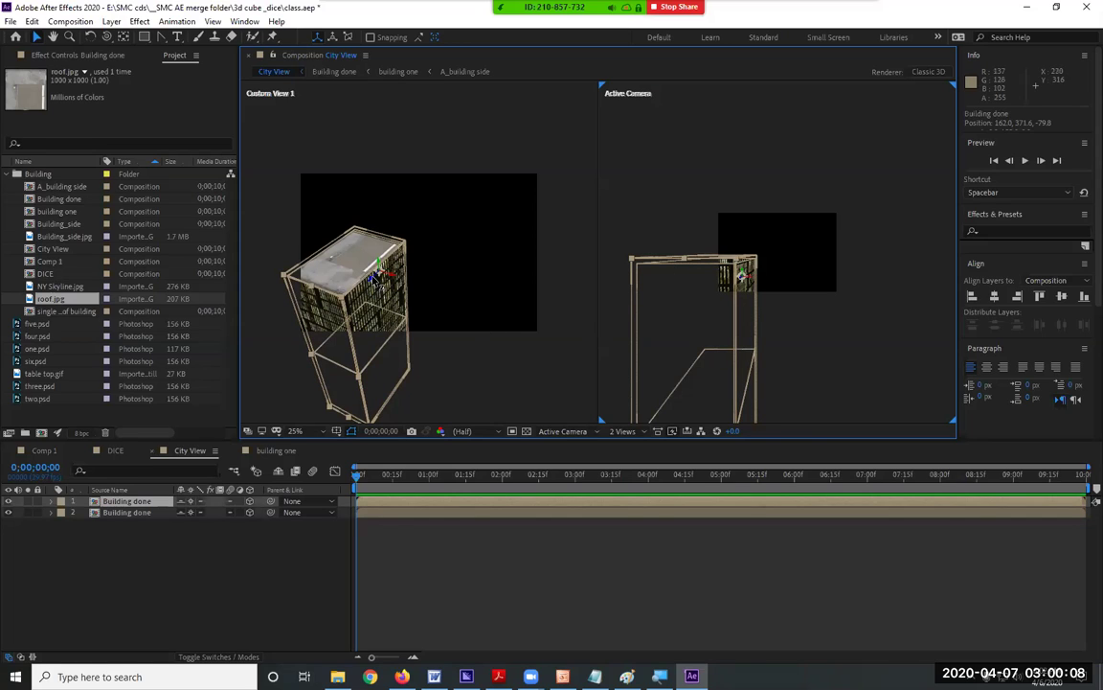
click(457, 333)
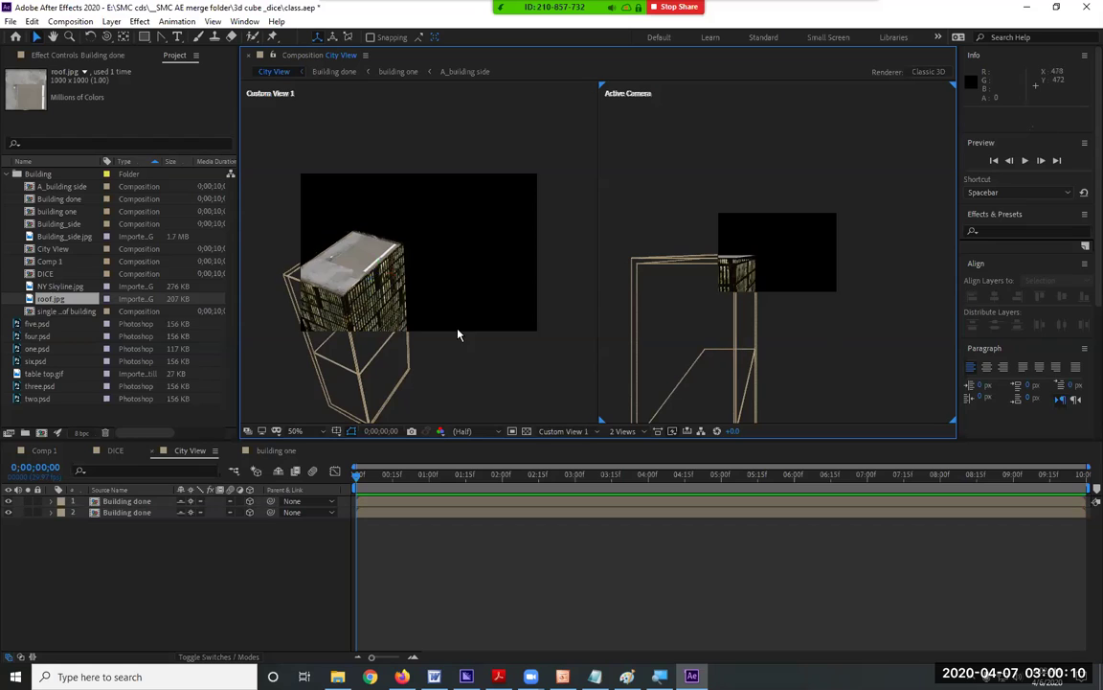
click(551, 435)
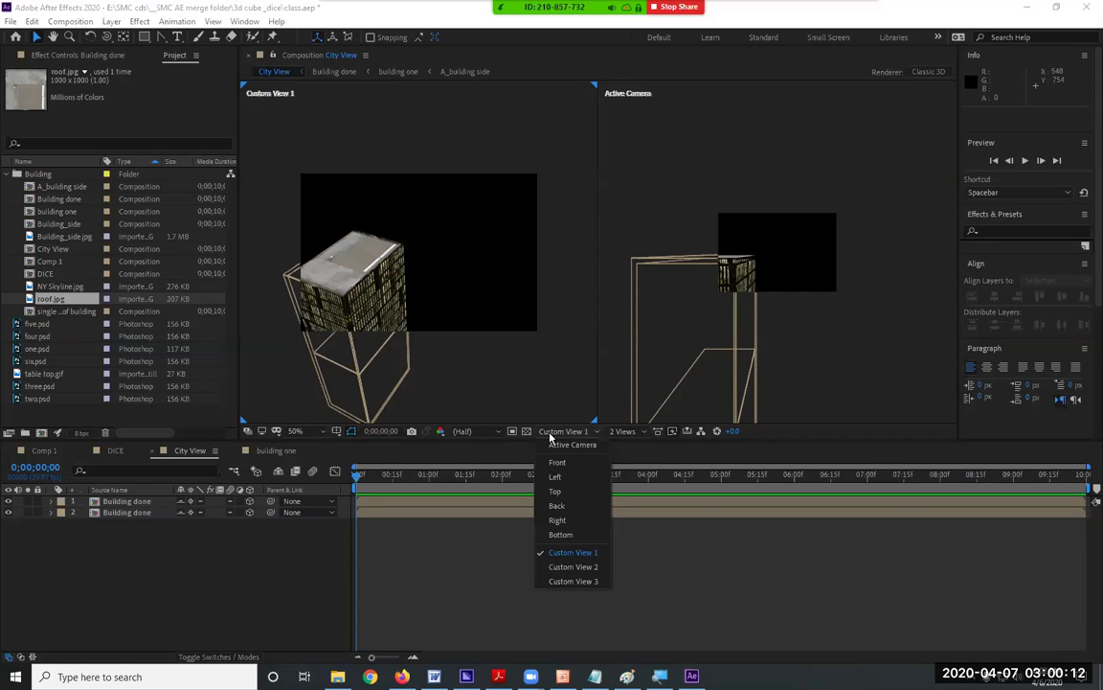
click(556, 492)
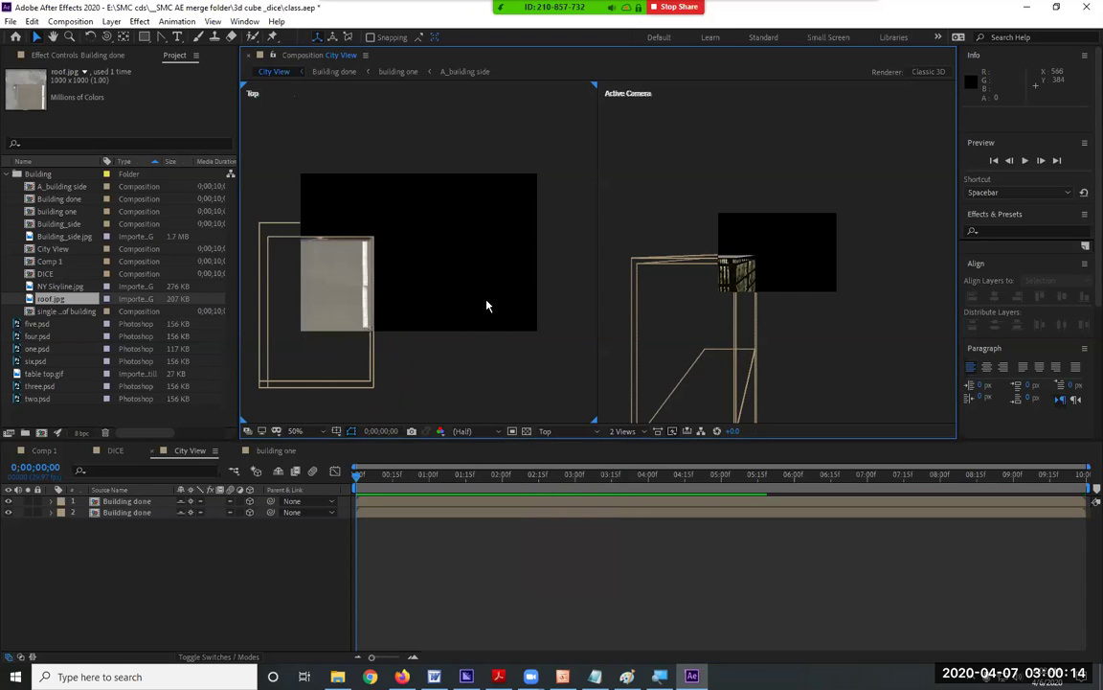
click(117, 513)
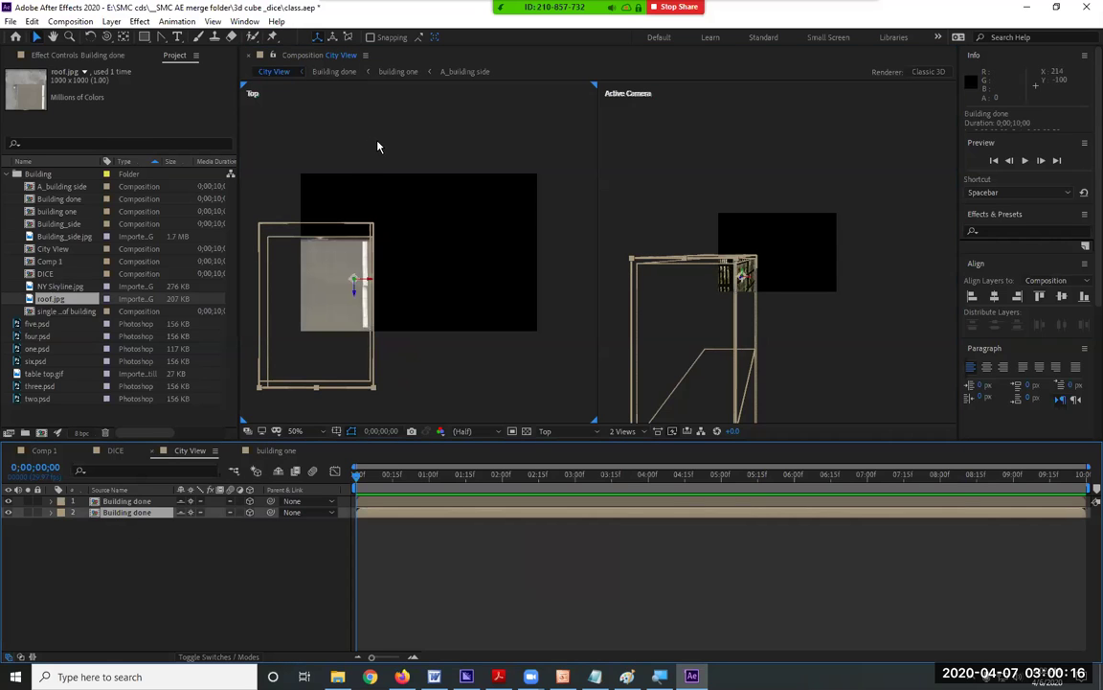
drag(356, 232, 349, 88)
key(comma)
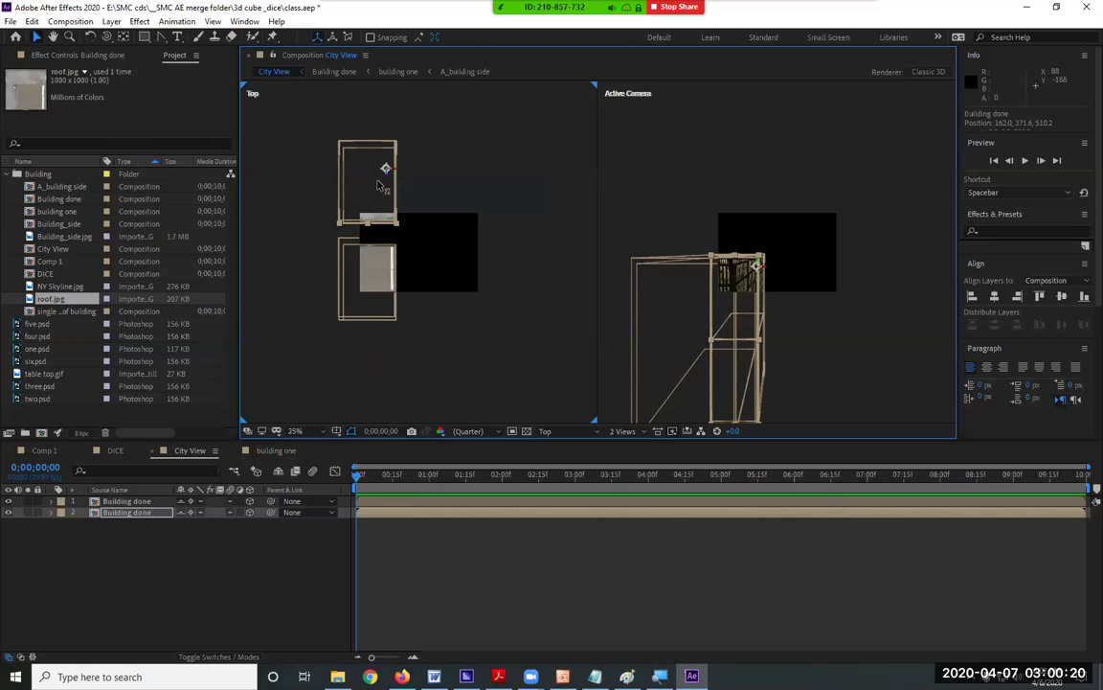
drag(385, 170, 385, 126)
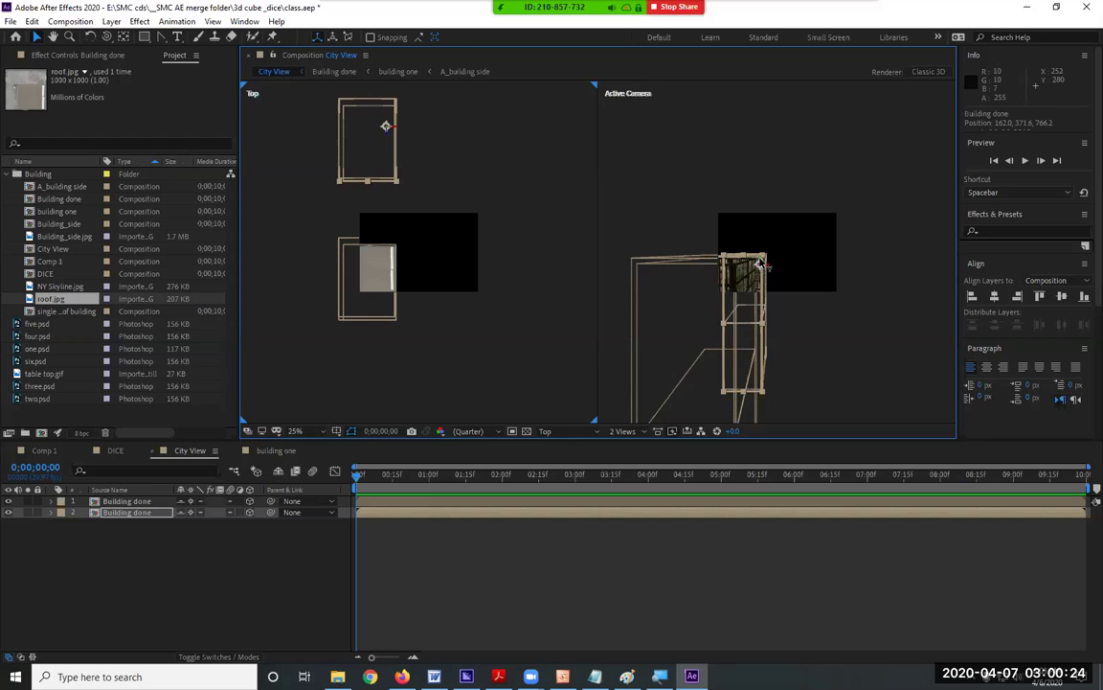
drag(762, 245, 738, 222)
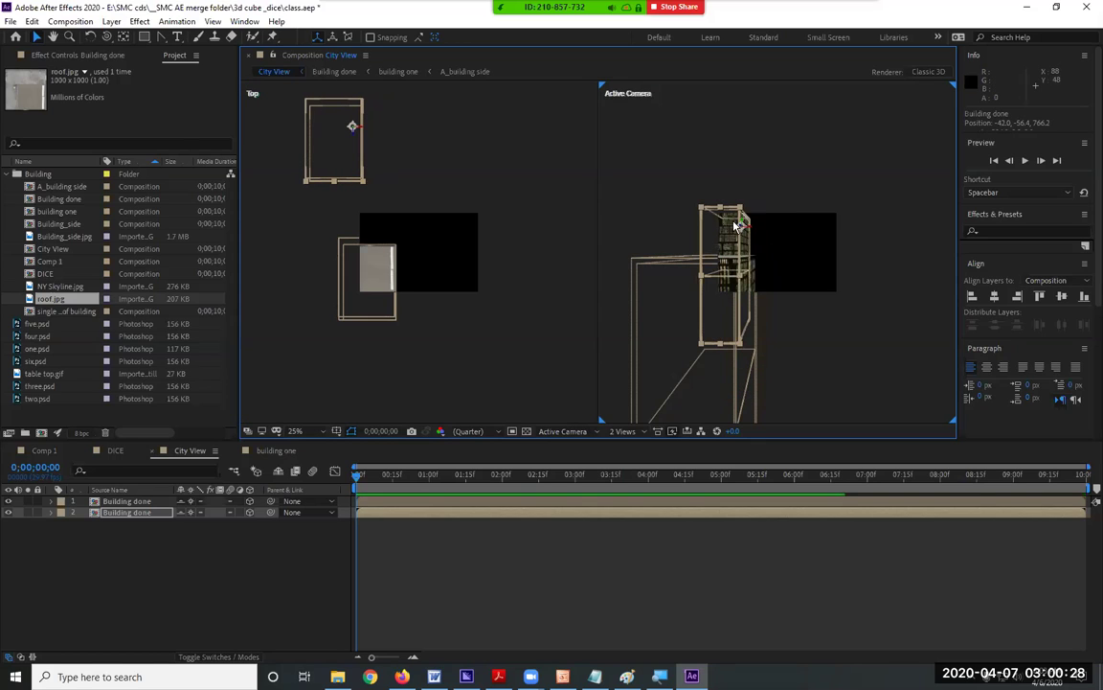
- Move the front building sideways in the Active Camera view to about X position 300.3
click(660, 340)
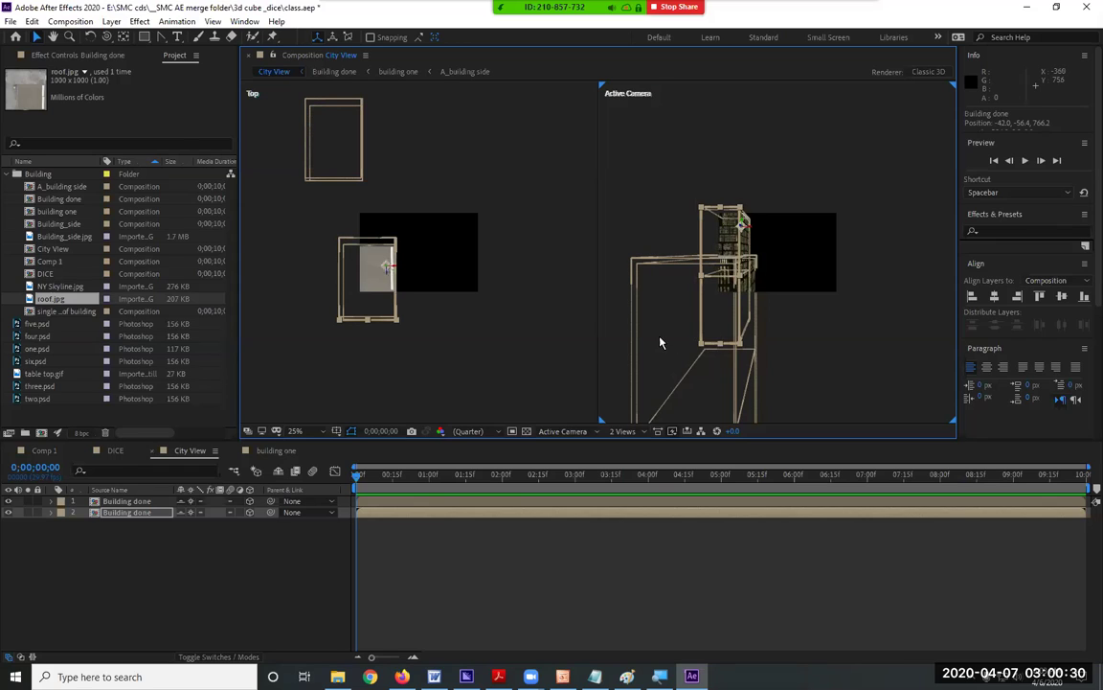
drag(777, 276, 766, 276)
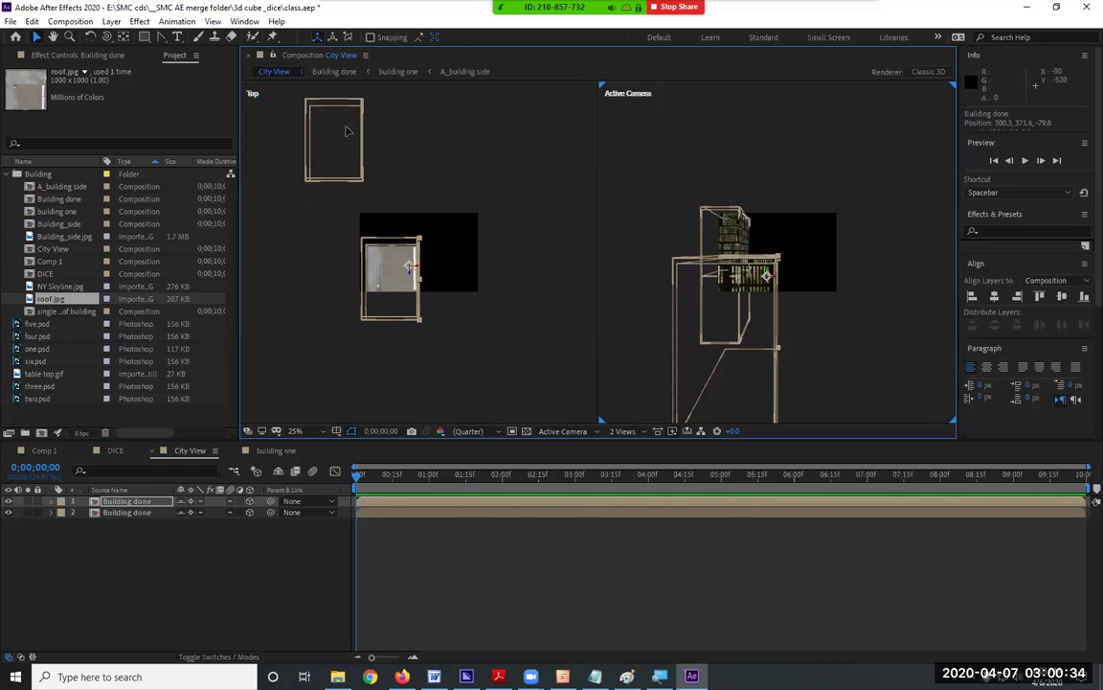
- Duplicate both buildings together, shift the copies along X so the front copy is at about 1080.3, and deselect them
shift+click(316, 116)
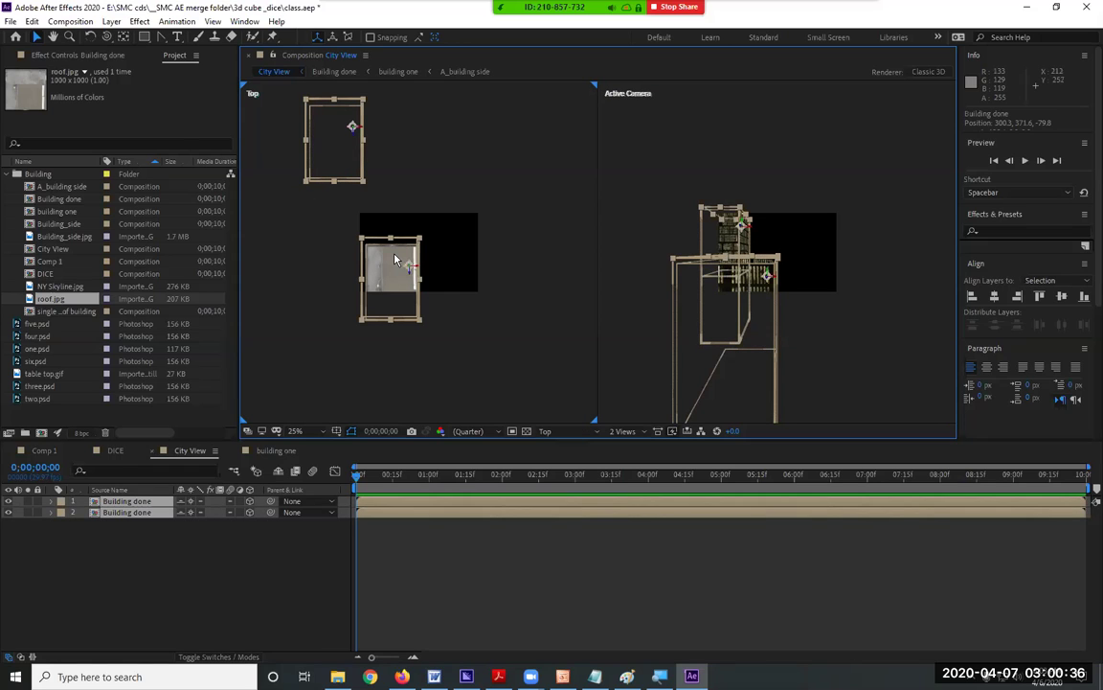
key(ctrl+d)
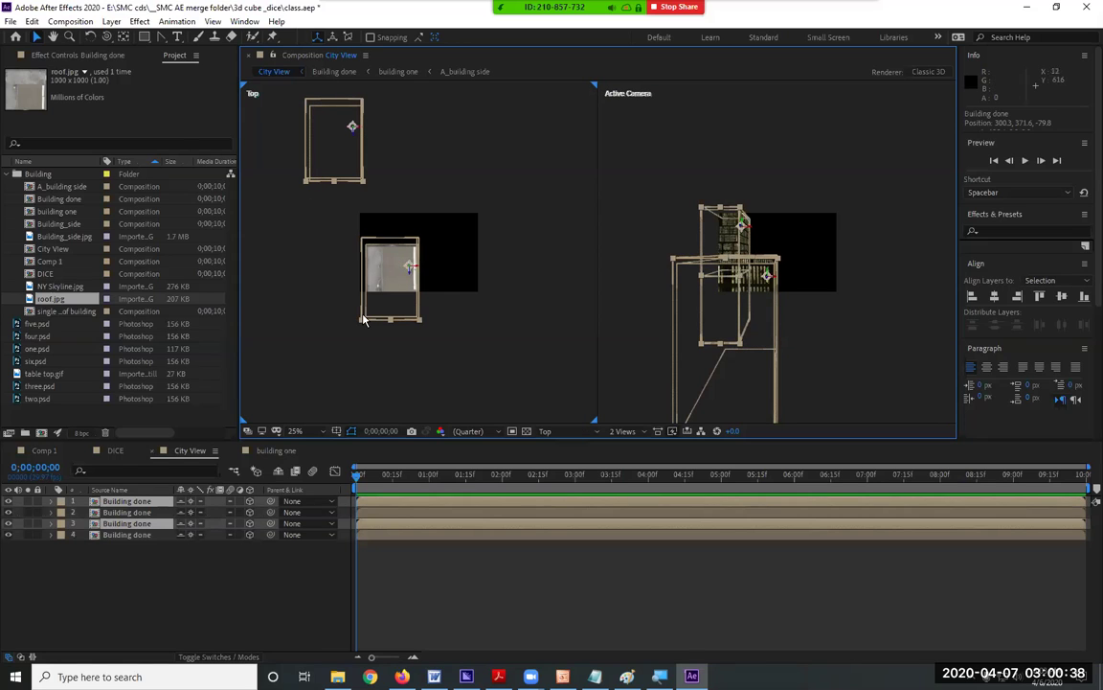
drag(414, 271, 537, 265)
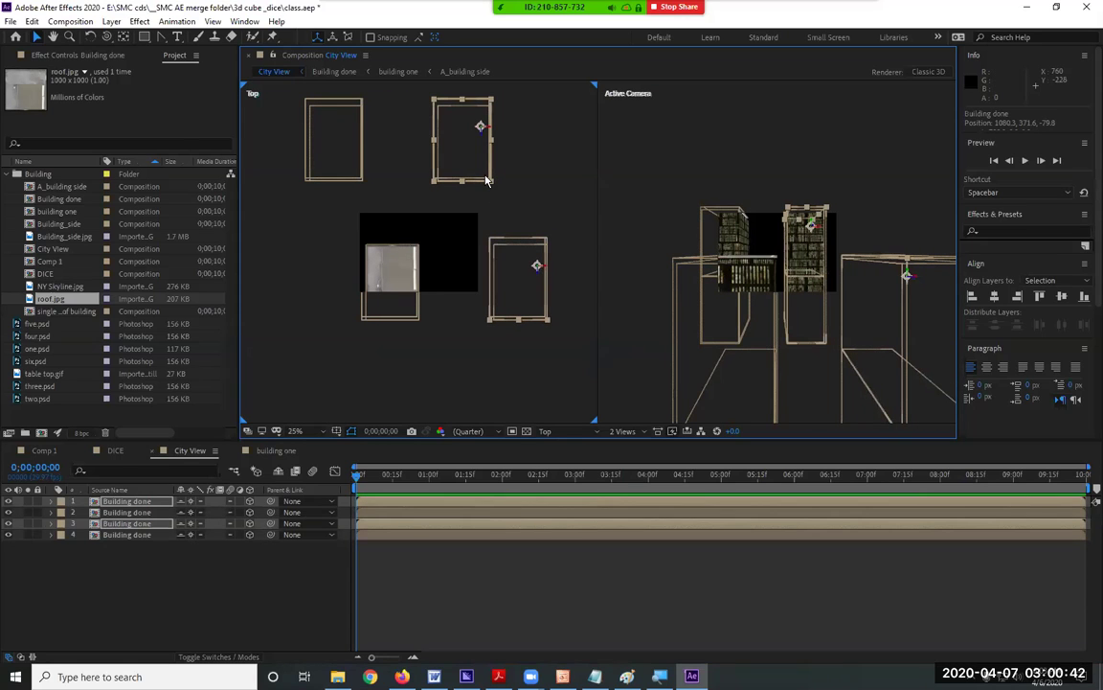
click(165, 595)
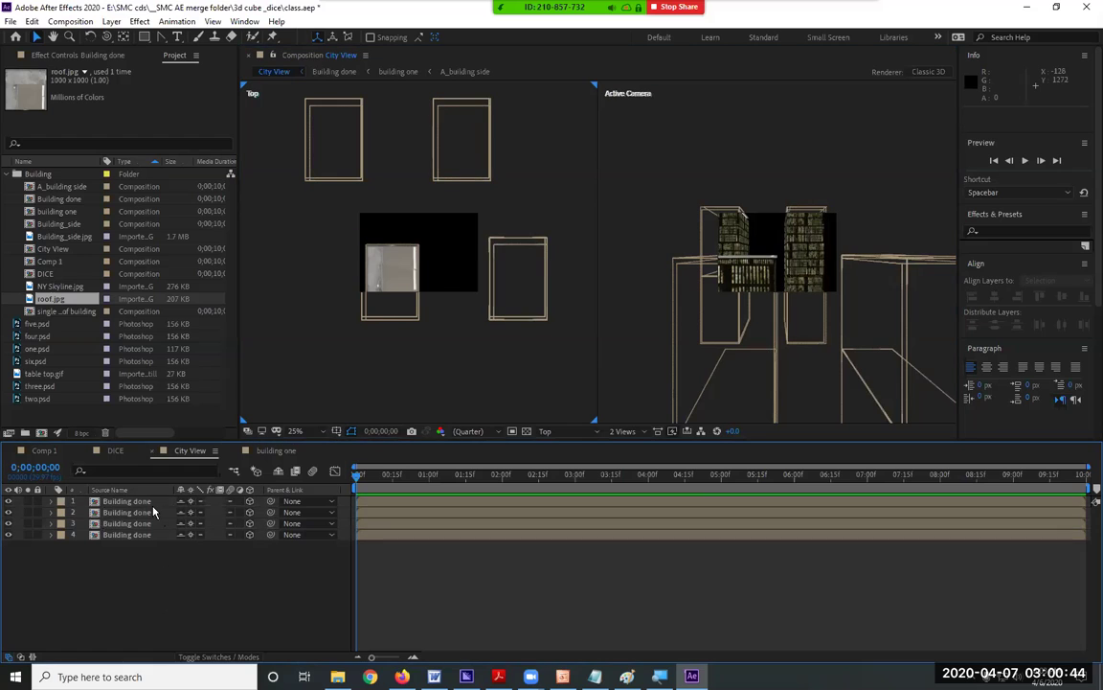
- Set the rear copied building's Y Rotation to about 153° and collapse its rotation properties
click(445, 181)
key(r)
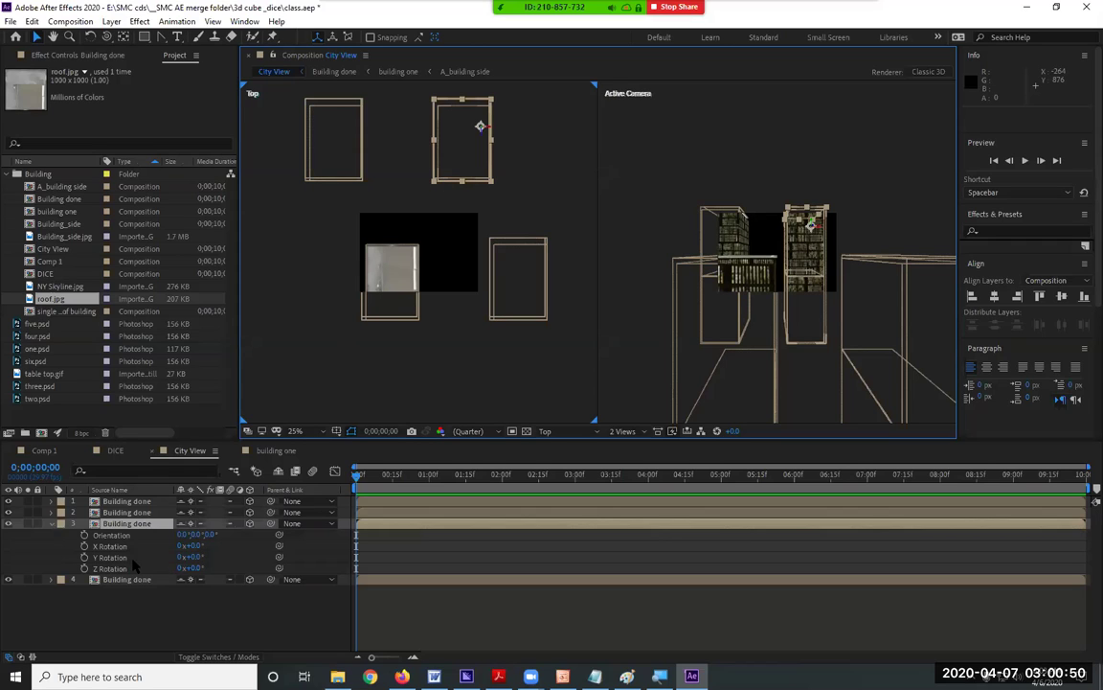
drag(192, 546, 228, 546)
key(ctrl+z)
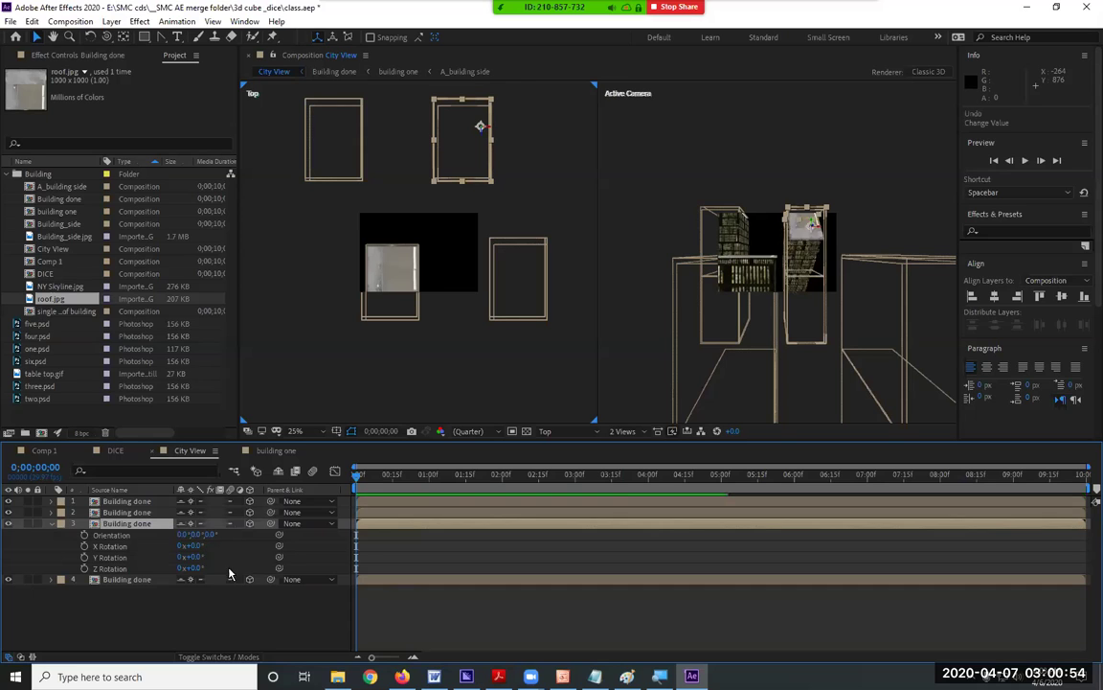
mouse_move(192, 557)
mouse_down()
mouse_move(290, 555)
mouse_move(198, 557)
mouse_up()
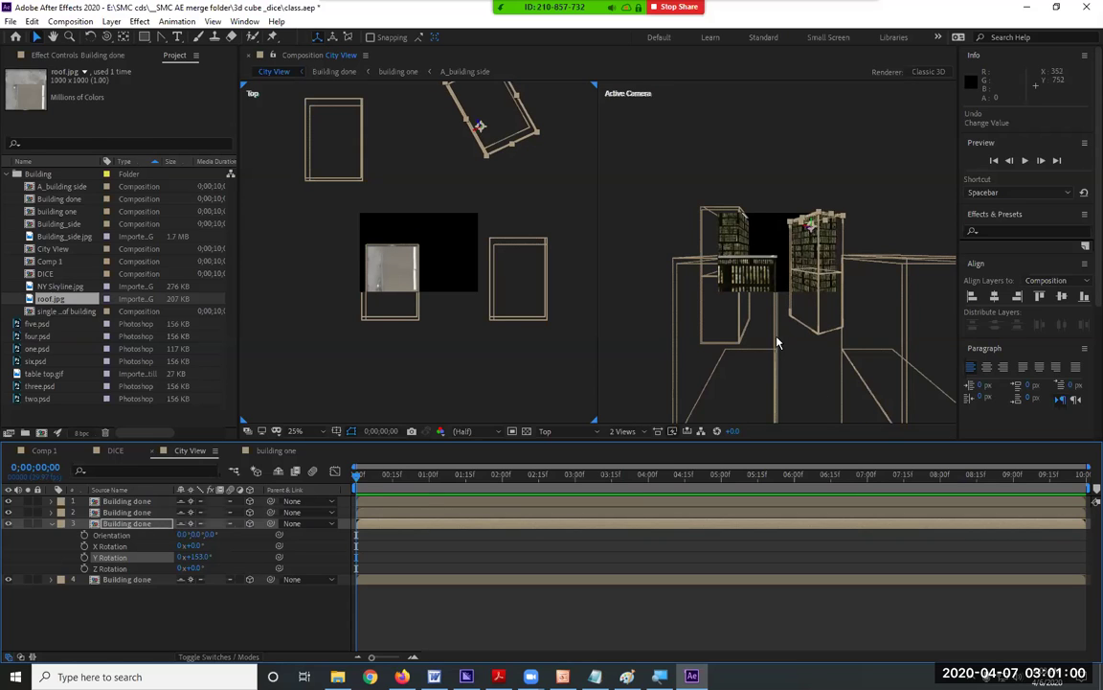
click(517, 278)
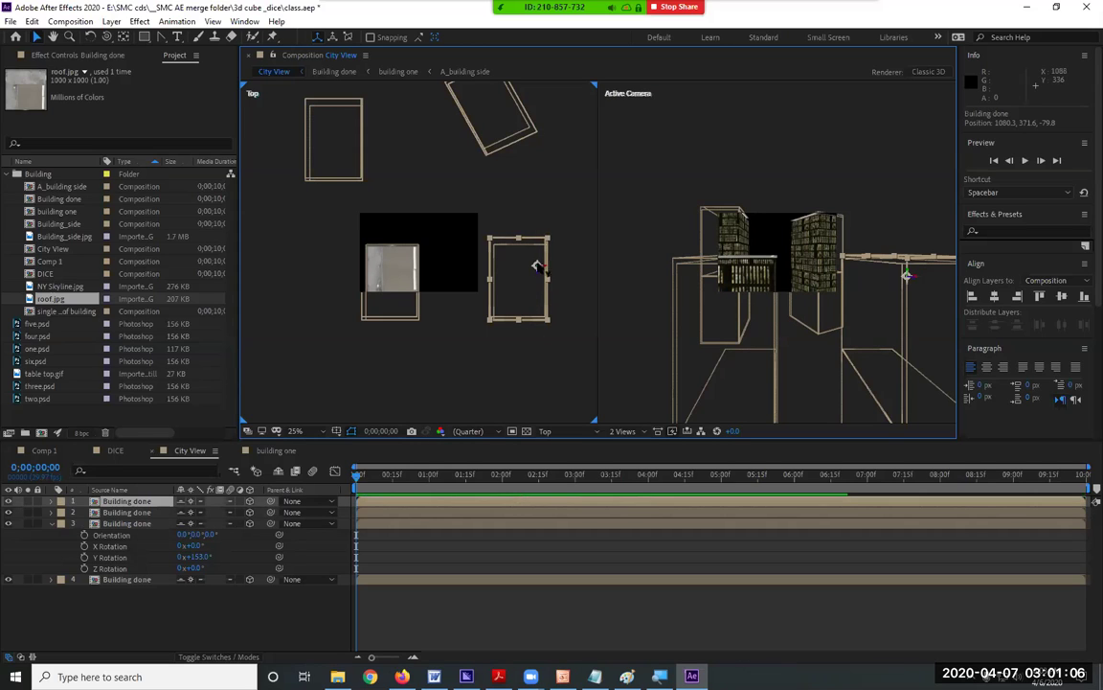
click(52, 524)
click(119, 525)
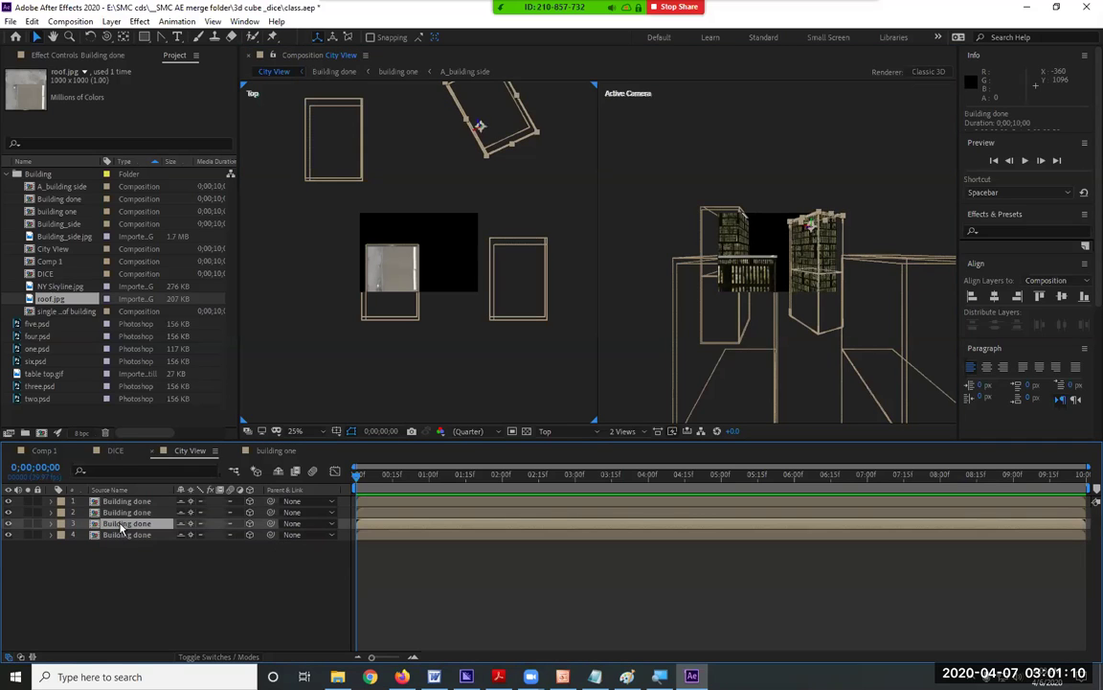
- Move the front copied building farther back in the Top view to about Z position 212.2 and deselect it
click(518, 277)
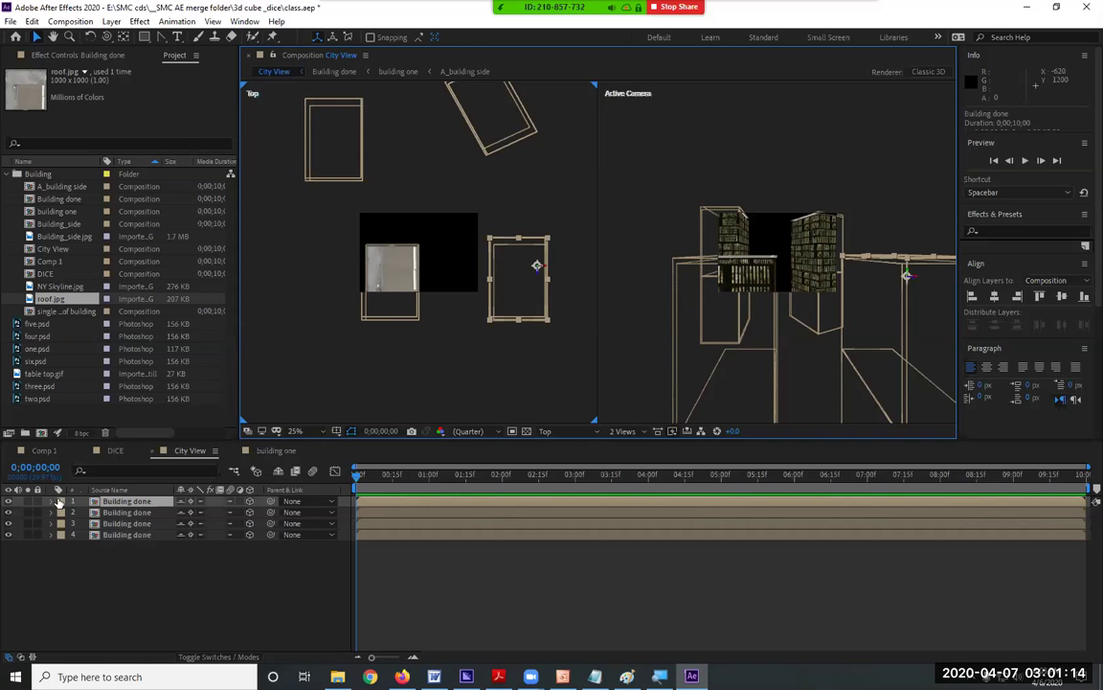
drag(537, 265, 539, 220)
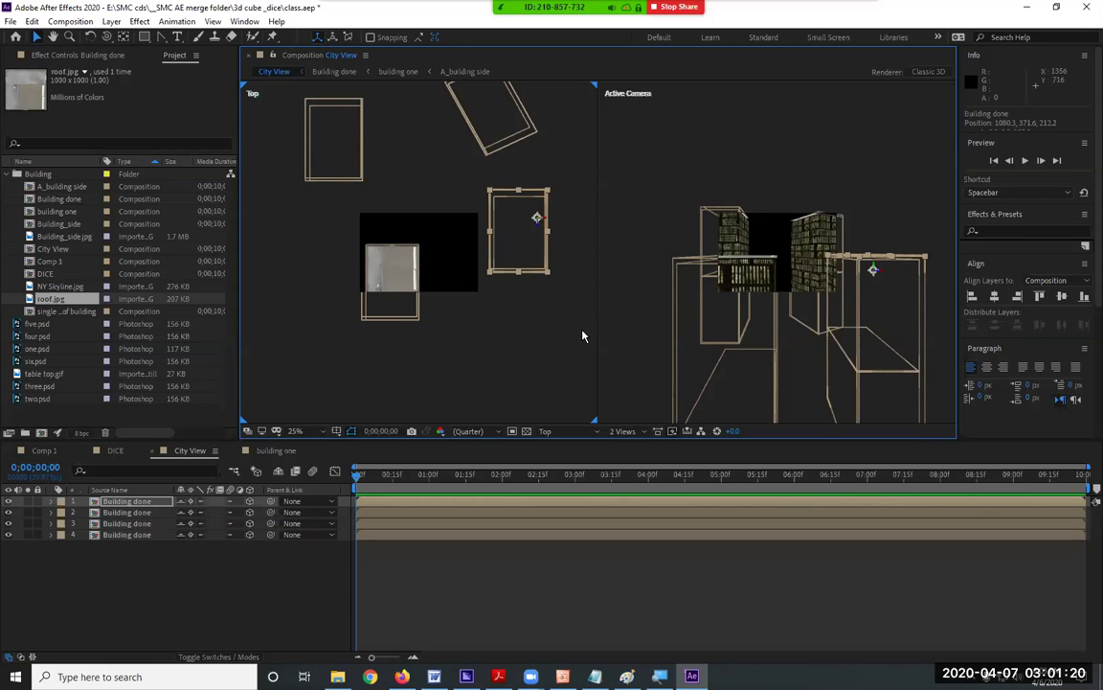
click(832, 173)
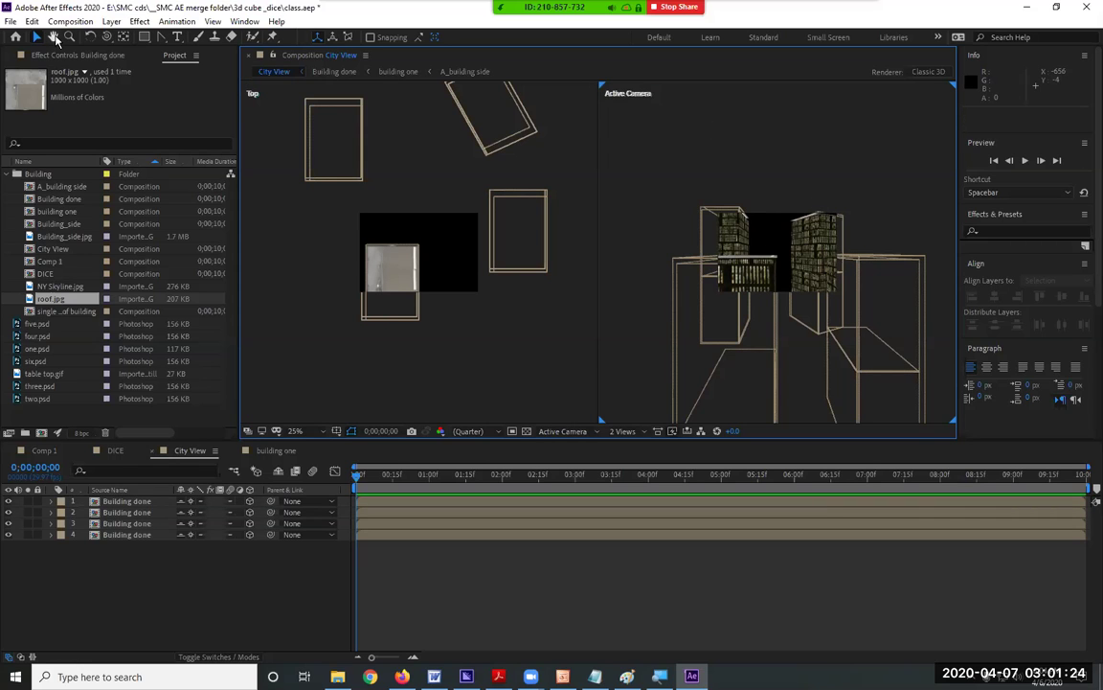
- Add a two-node camera with the 35mm preset and move it back in the Top view to about Z position -976.4
click(112, 21)
mouse_move(129, 37)
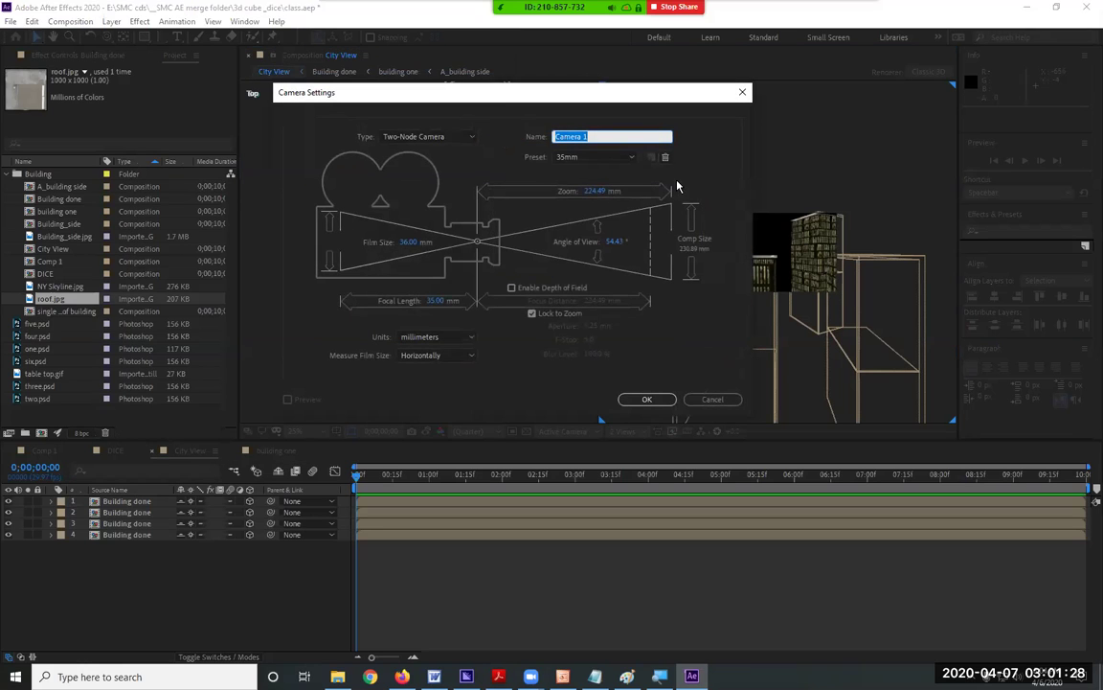
click(647, 399)
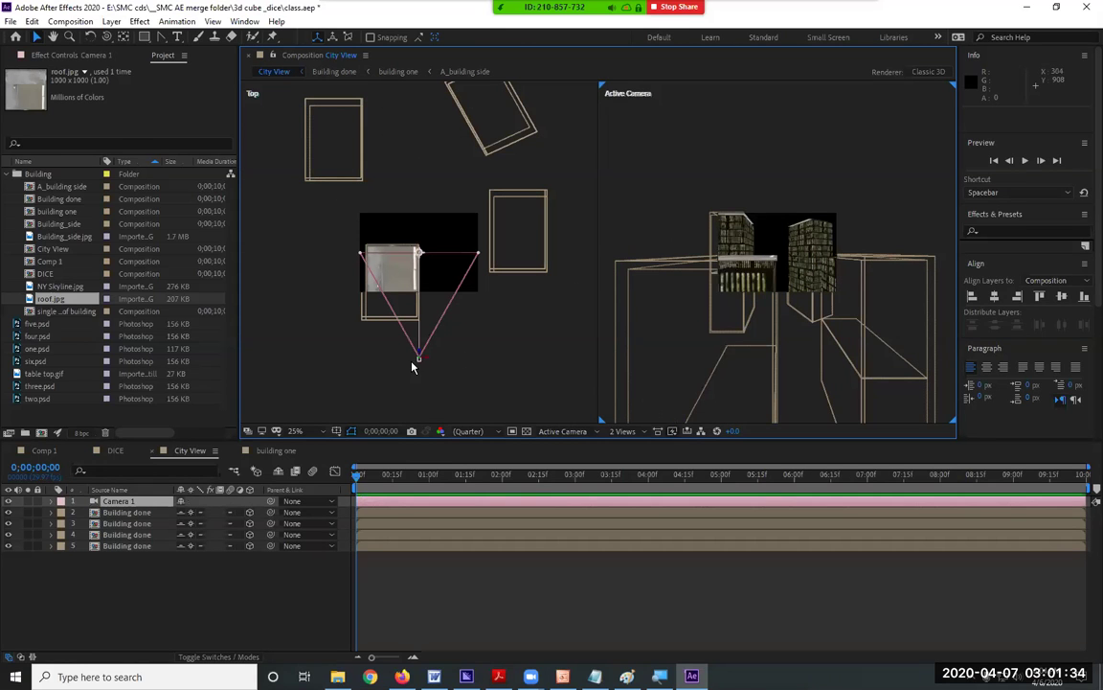
drag(419, 355, 419, 413)
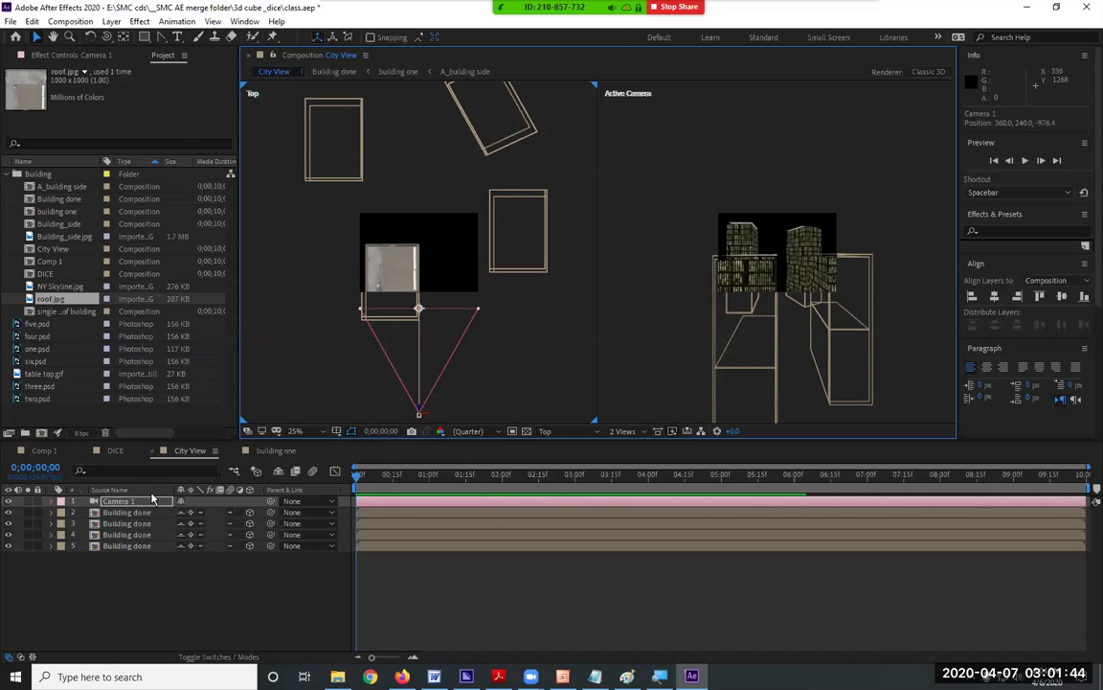
- Expand Camera 1's Transform properties, try a Y Position of 140, and undo the change
click(54, 505)
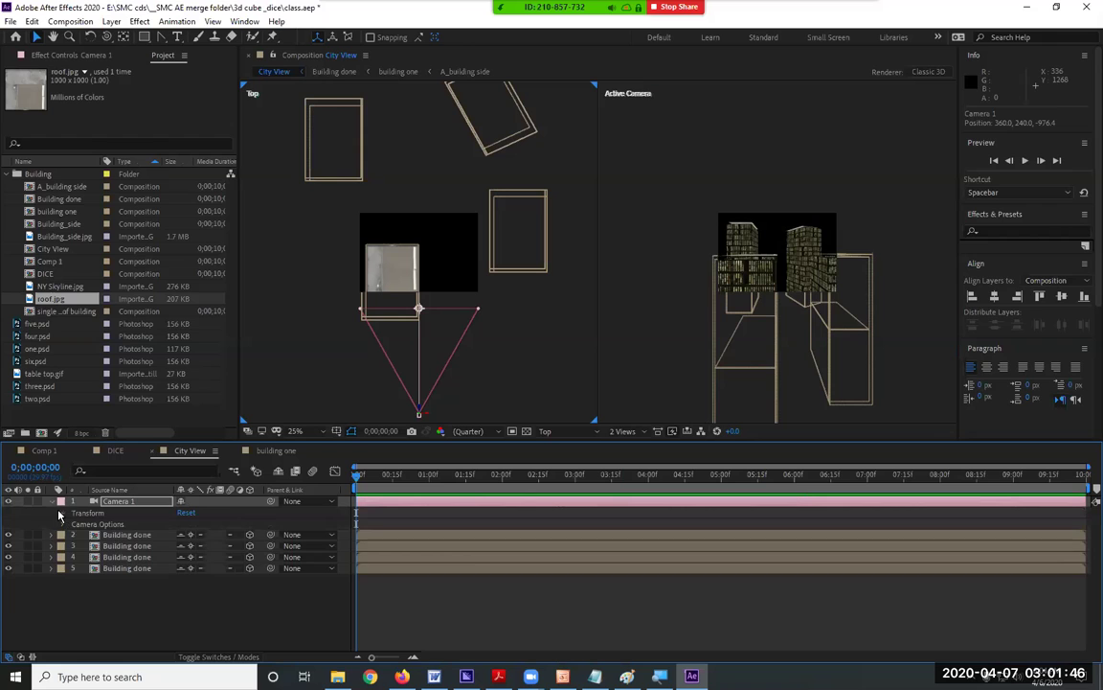
click(53, 502)
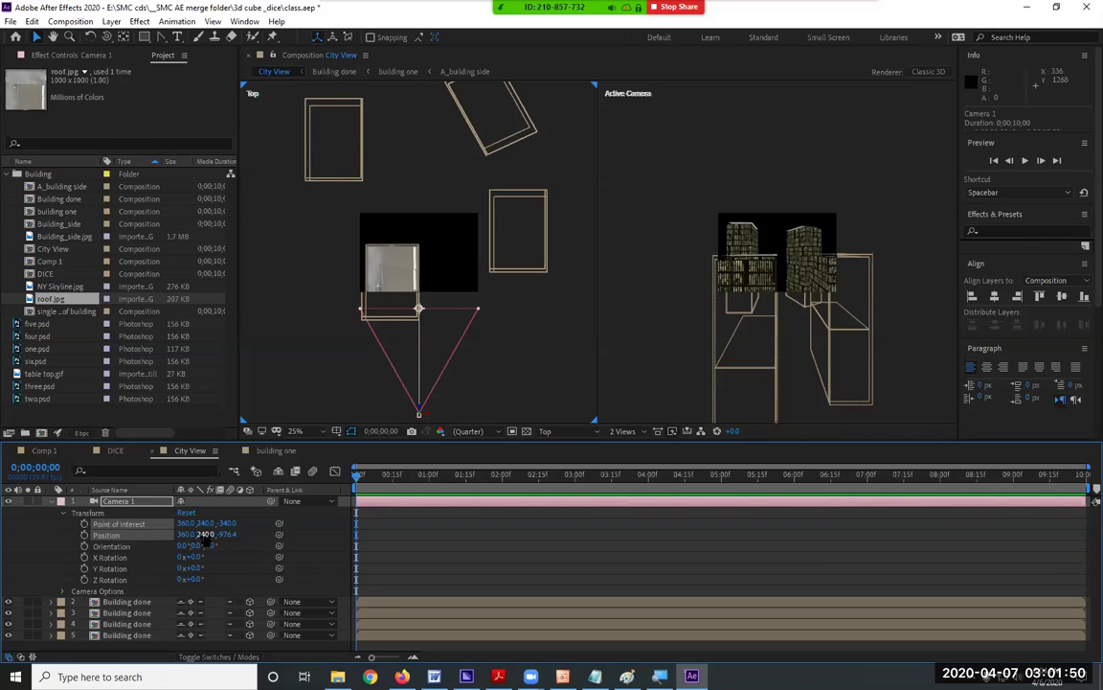
drag(212, 536, 141, 534)
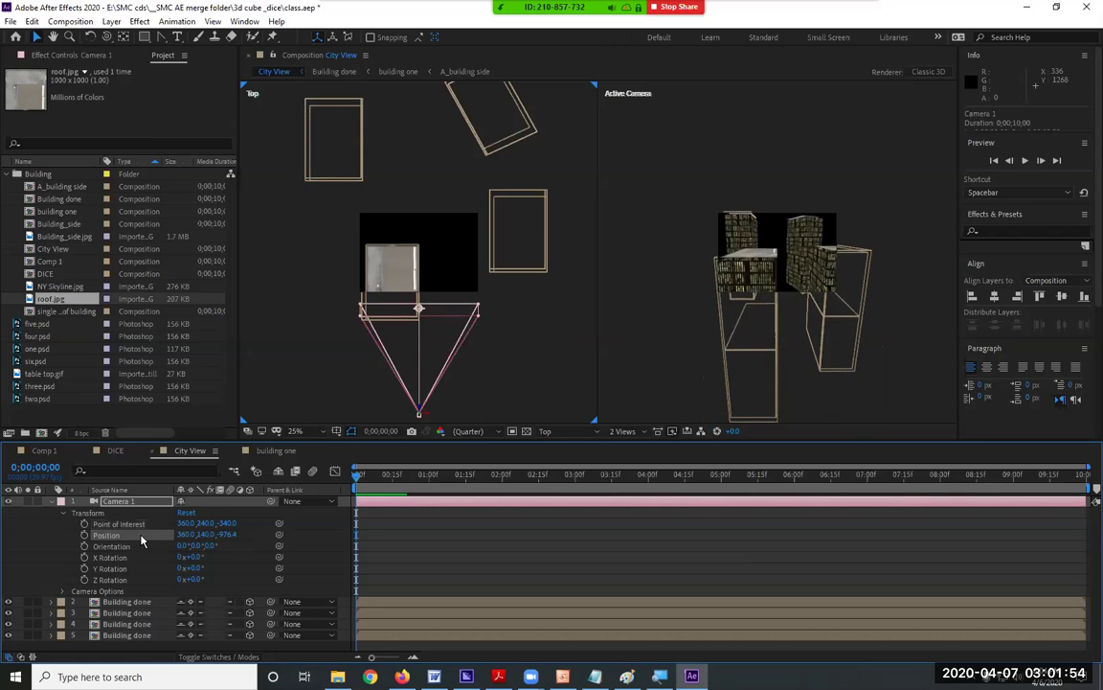
key(ctrl+z)
- In the Right view at 12.5% zoom, raise Camera 1 to about Y -120 and its point of interest to about Y -8
click(515, 401)
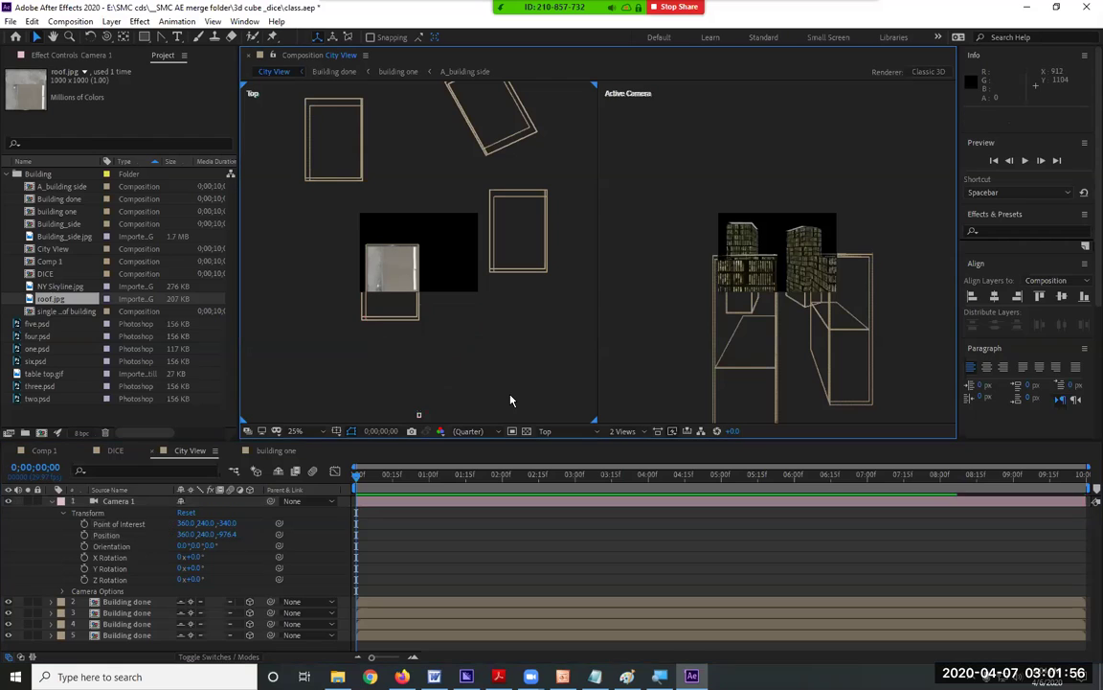
click(417, 416)
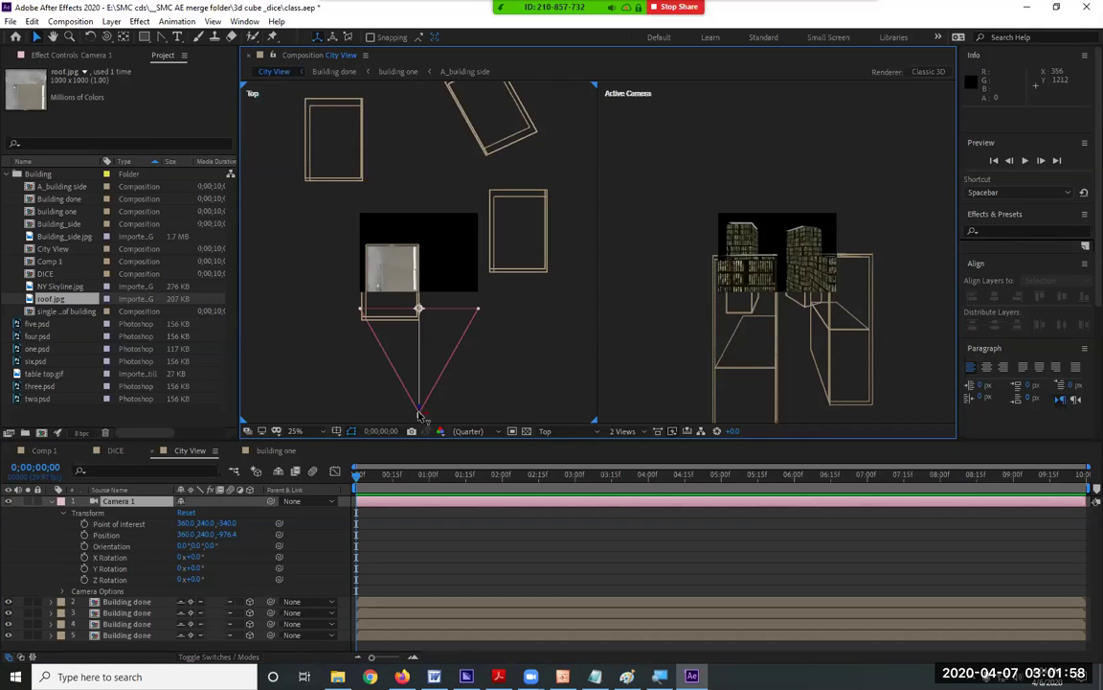
click(545, 431)
click(558, 537)
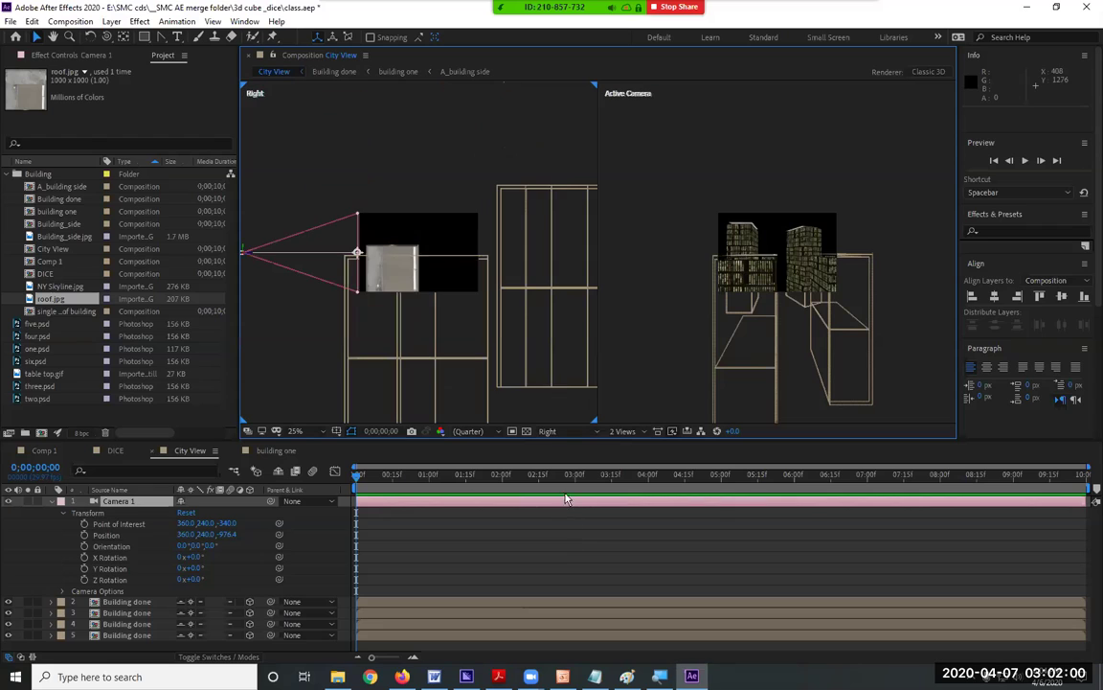
key(comma)
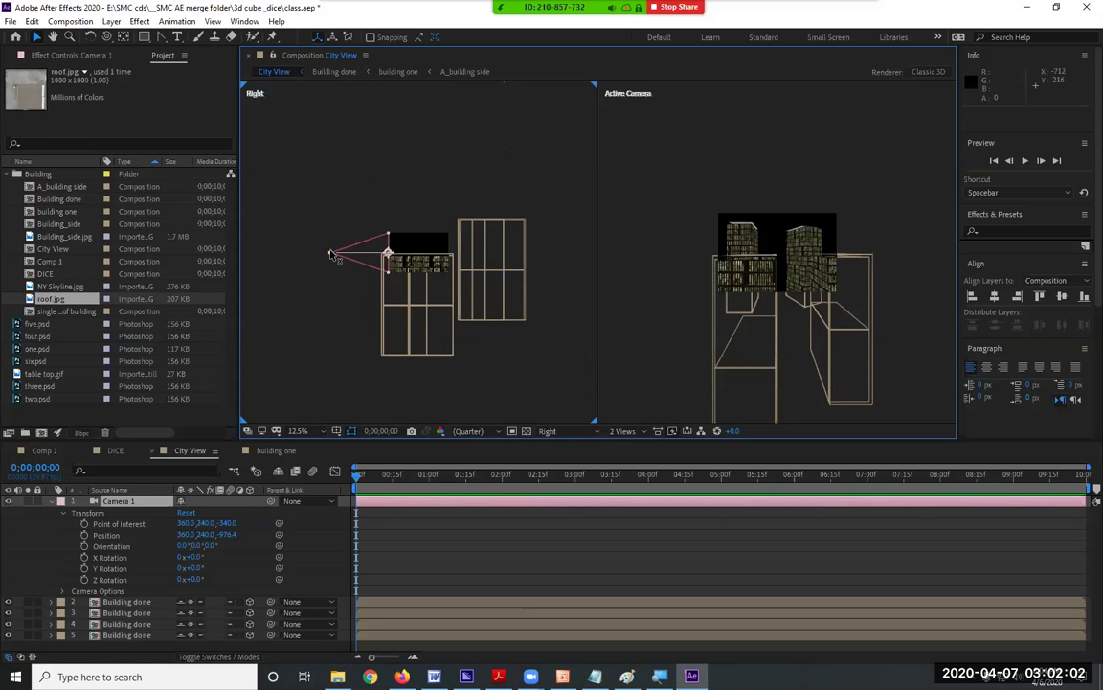
click(330, 254)
drag(331, 250, 392, 232)
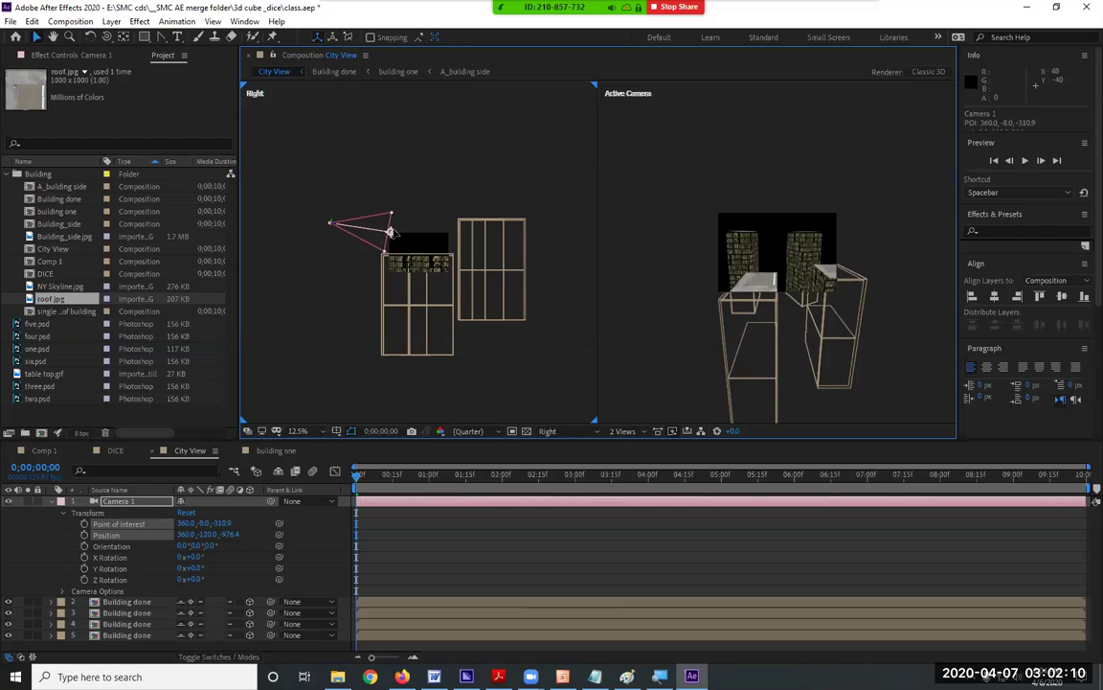
- Move Camera 1 and its point of interest sideways in the Front view to about X position -56
click(565, 432)
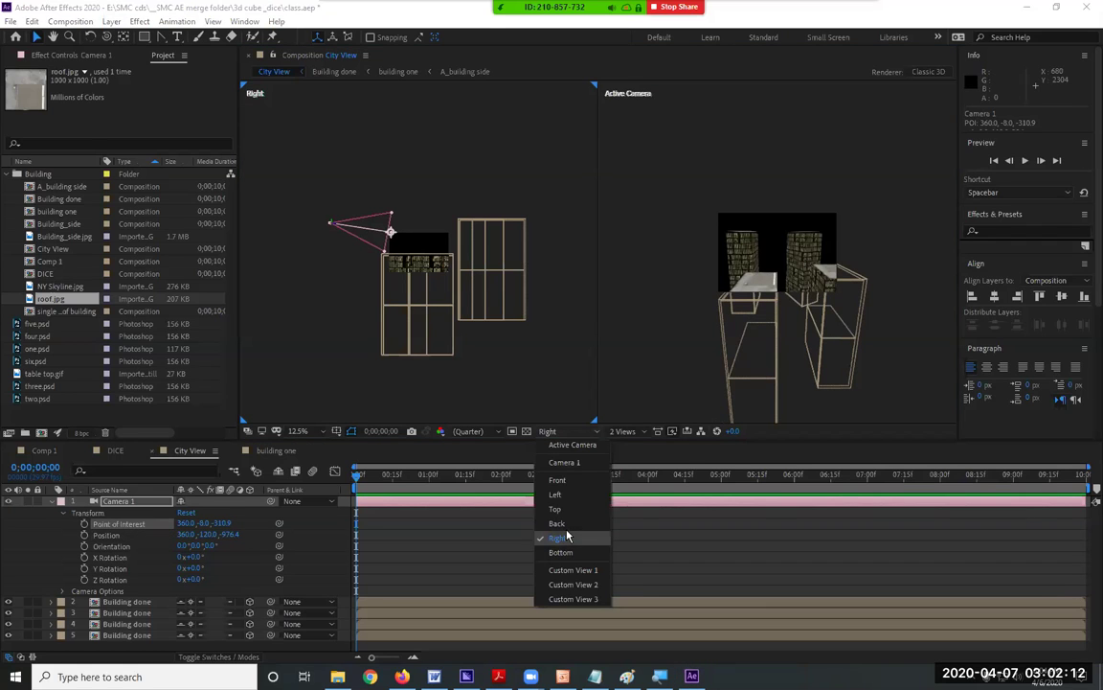
click(558, 480)
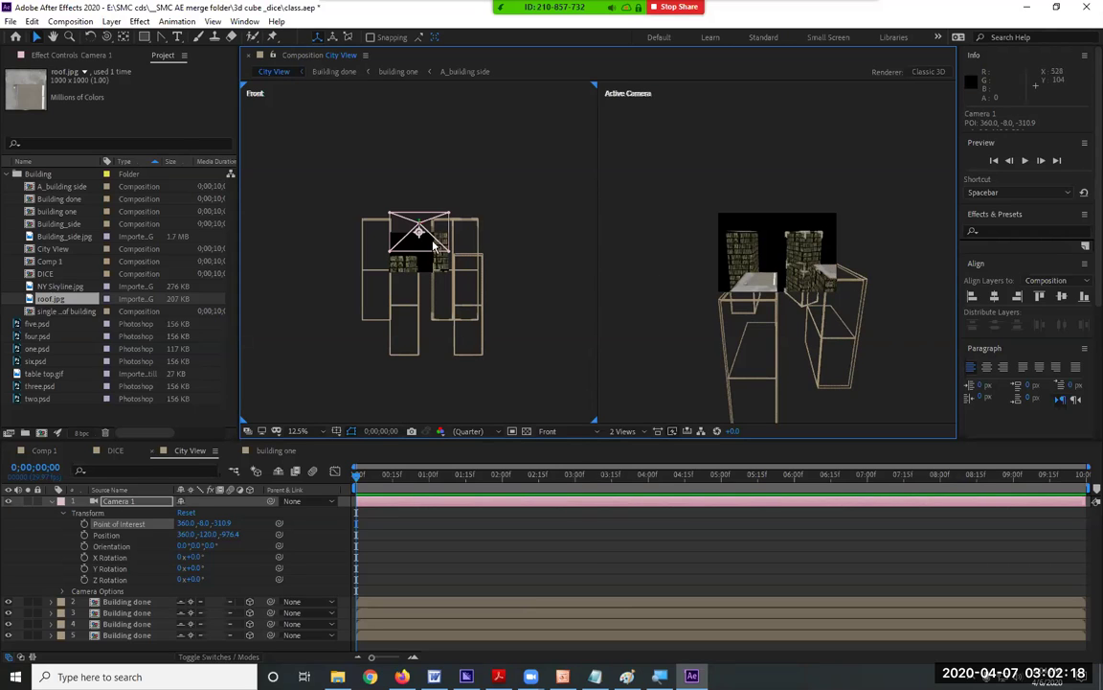
drag(419, 230, 384, 233)
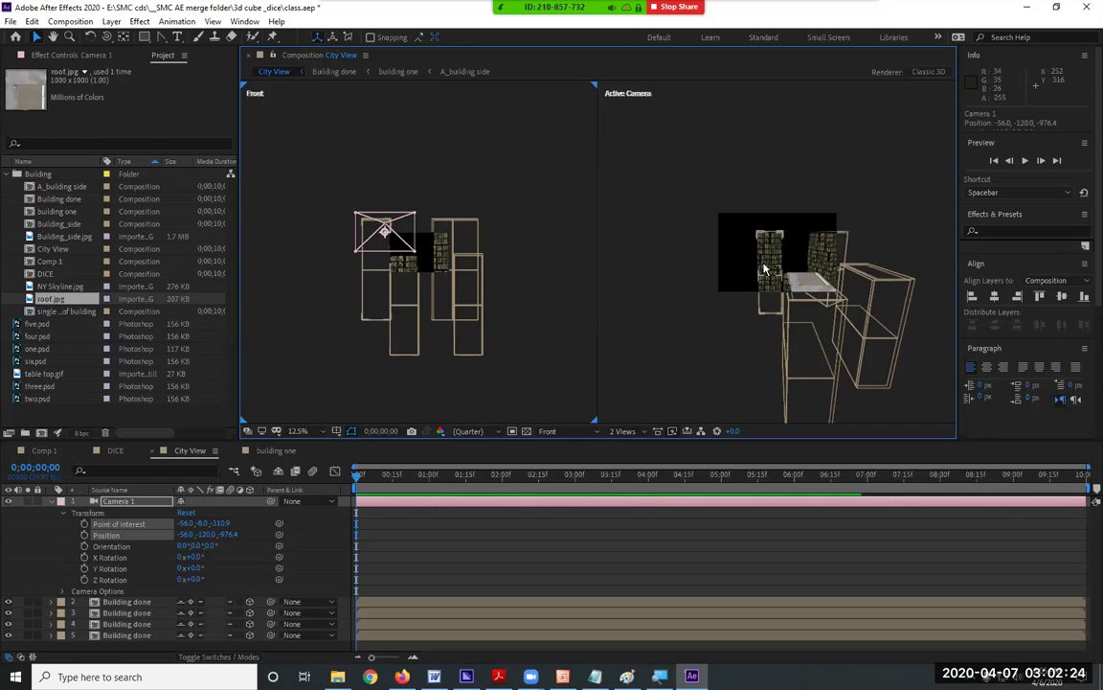
- Scale the bottom-layer building to 158% wide and 70% high, and lower it to about Y position 187.6
click(769, 263)
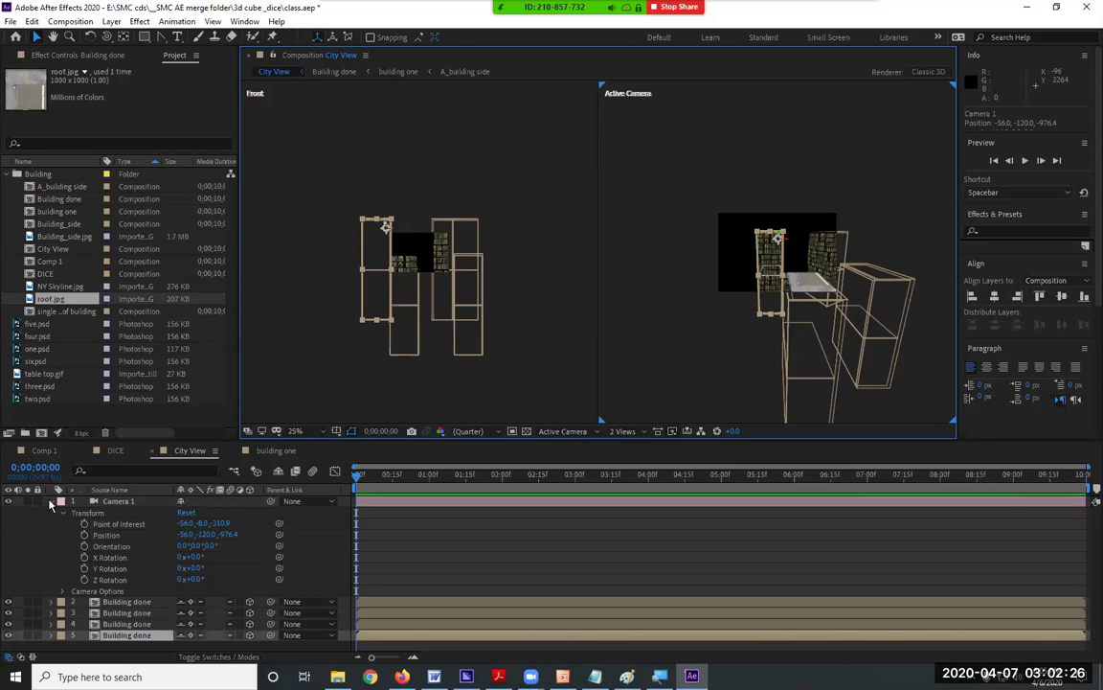
click(50, 502)
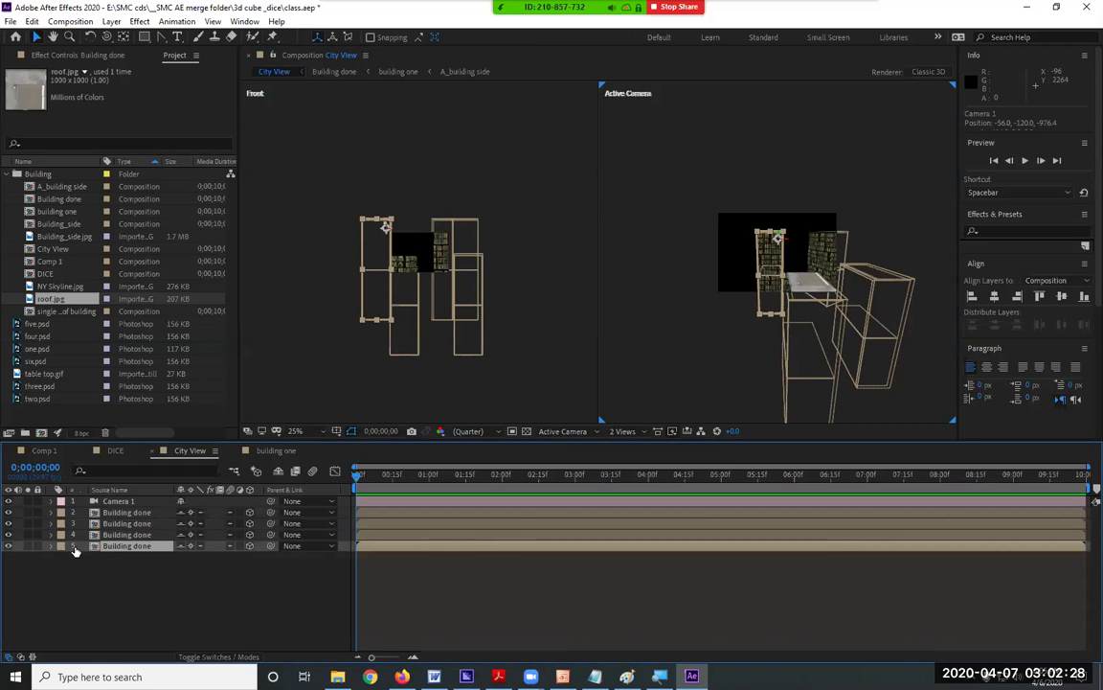
key(s)
drag(194, 557, 264, 575)
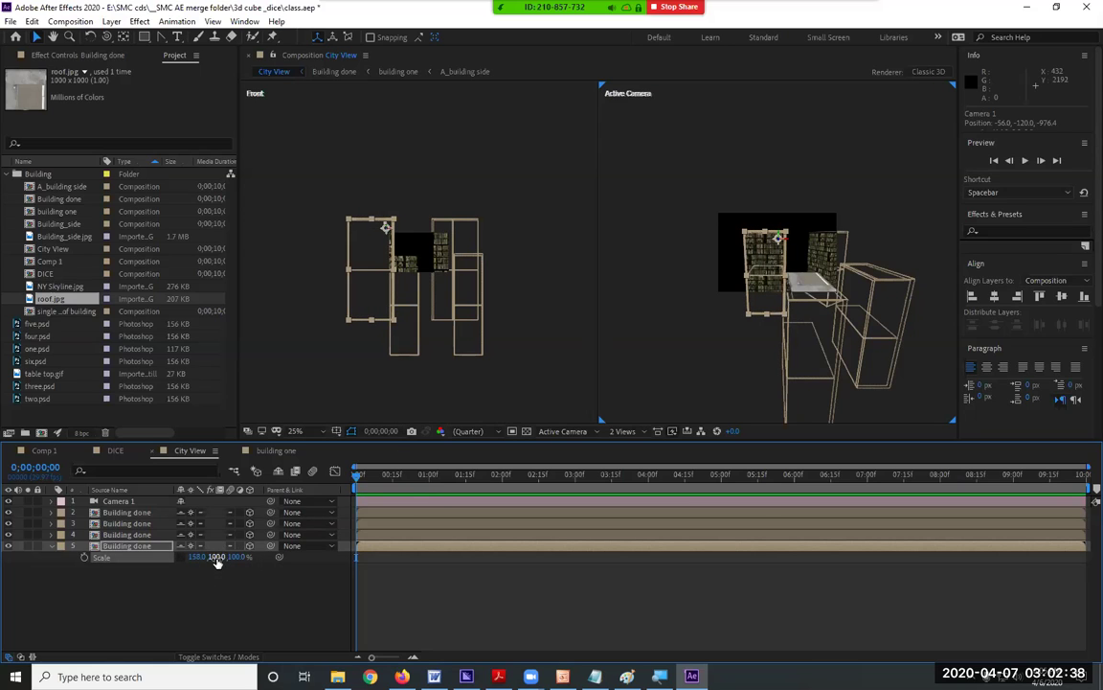
drag(219, 557, 630, 308)
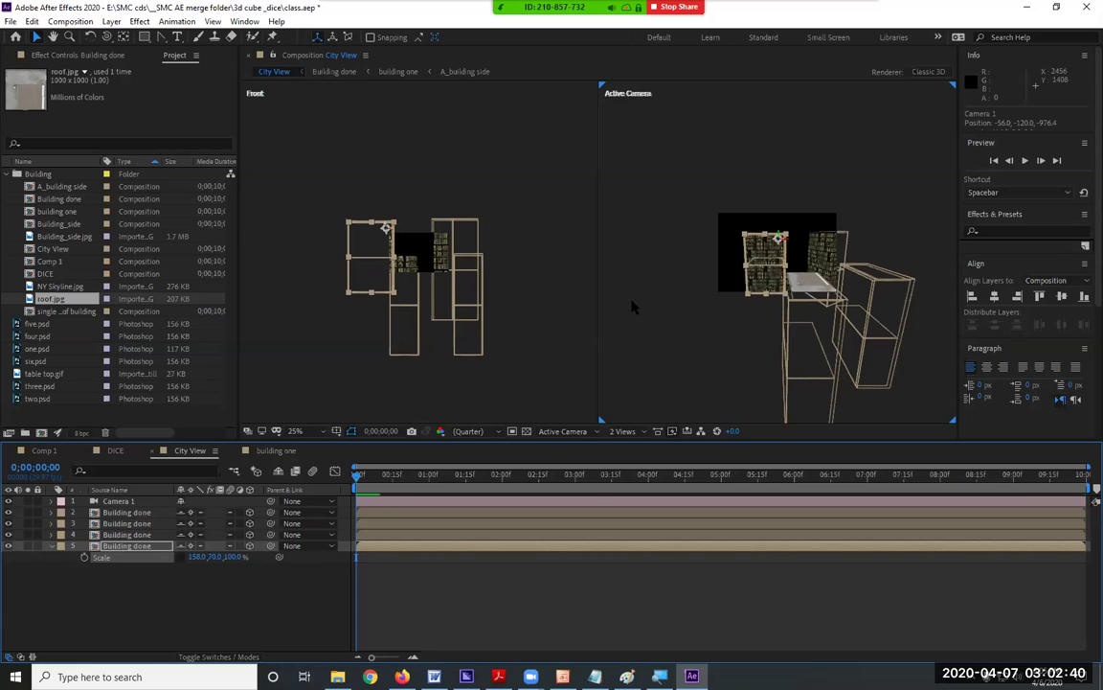
drag(766, 259, 766, 278)
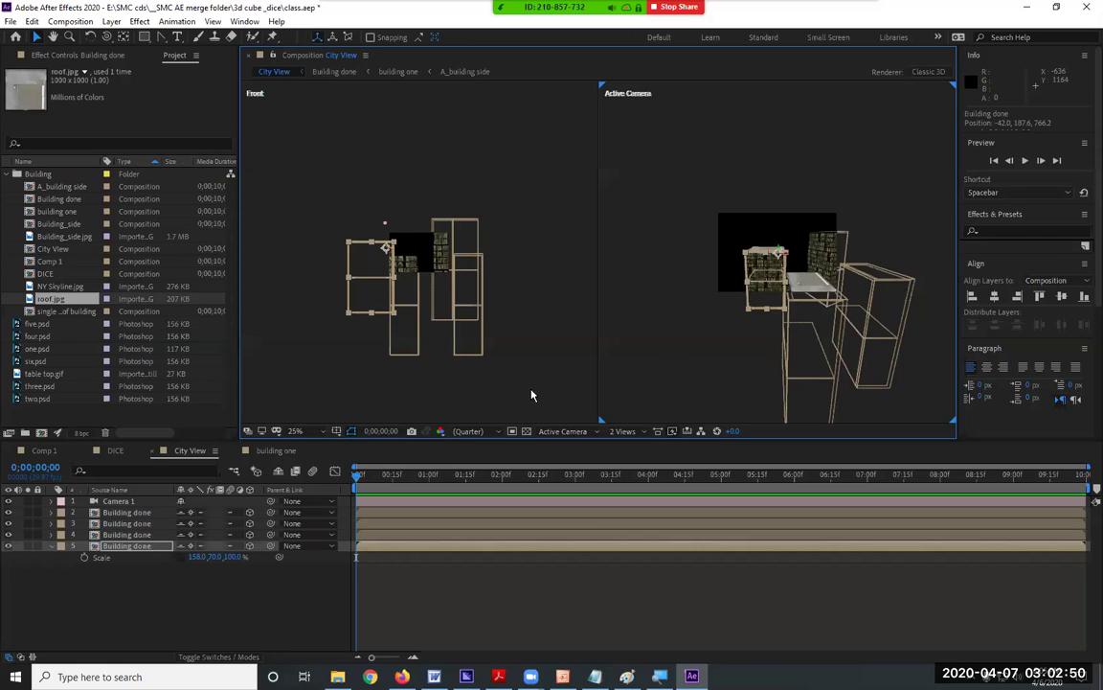
click(51, 545)
- Set starting keyframes for Camera 1's Point of Interest and Position at 0;00;00;00
click(134, 502)
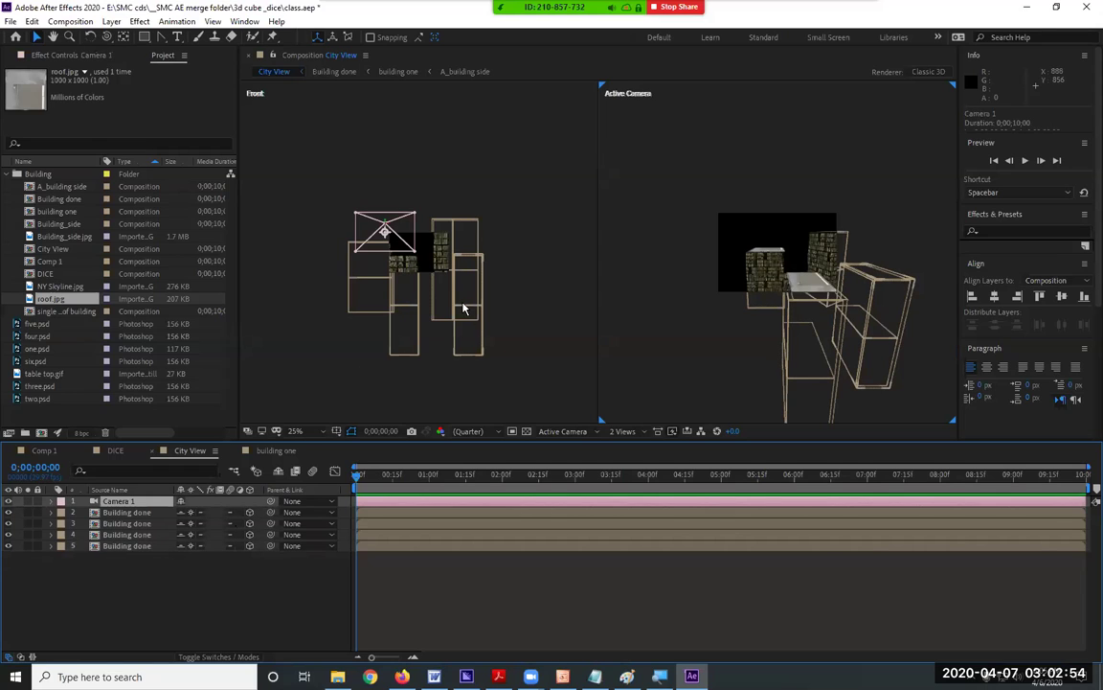
click(52, 501)
click(85, 524)
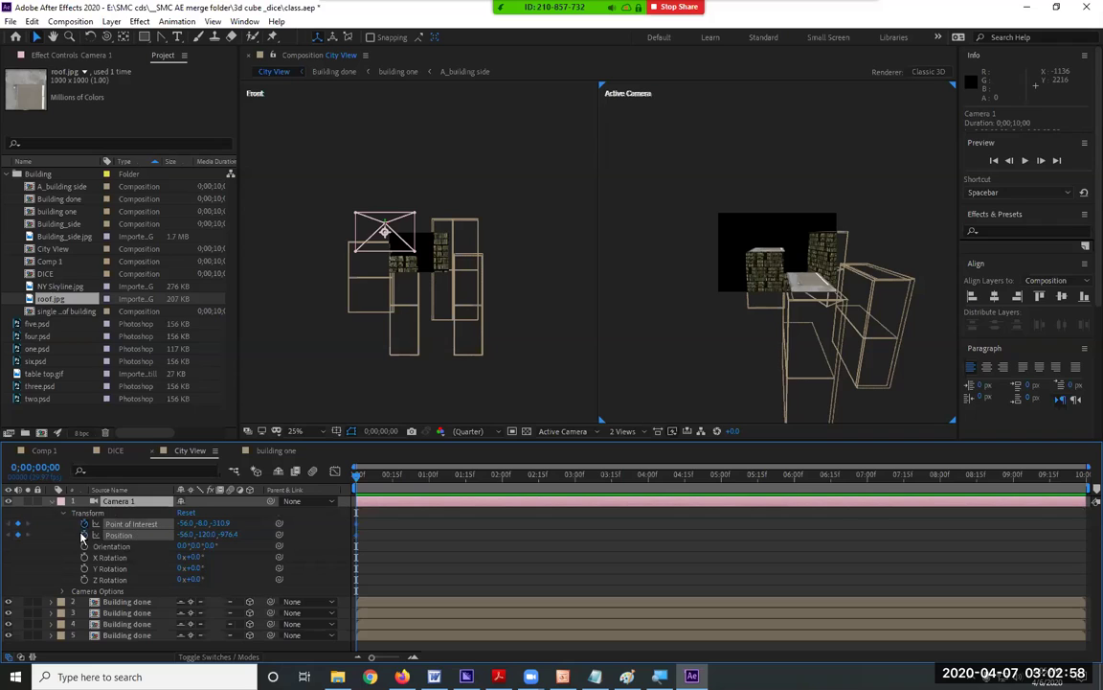
click(85, 534)
- At 0;00;09;29, move Camera 1 across the Front view to about X position 1264, and return to the first frame
drag(356, 476, 1083, 476)
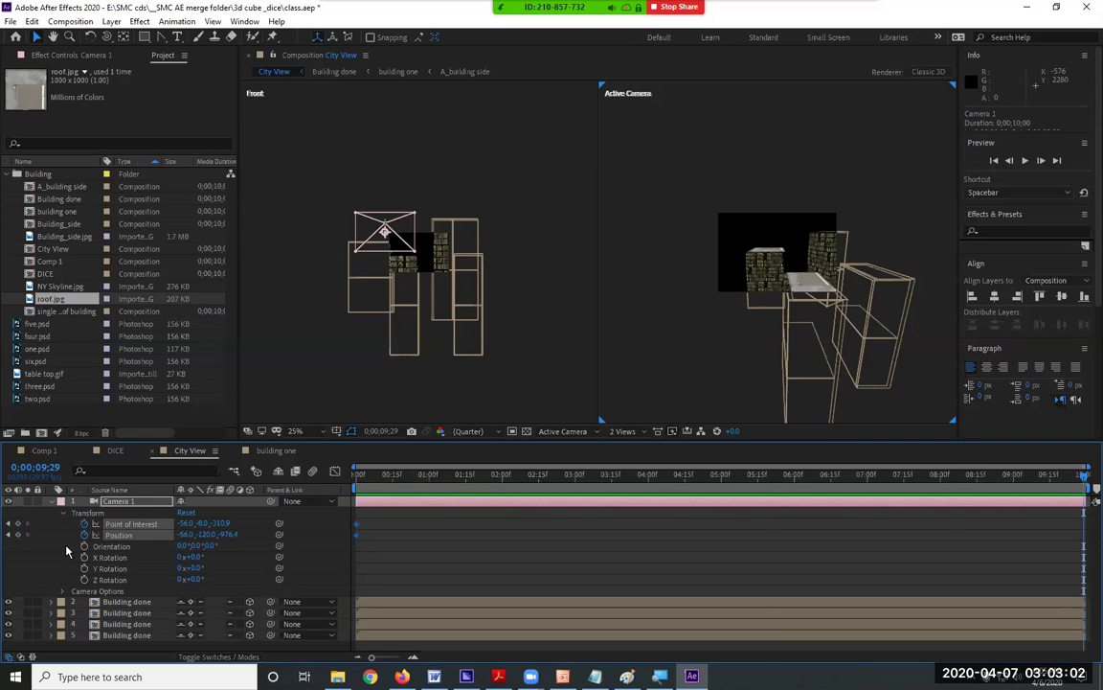
drag(391, 232, 504, 243)
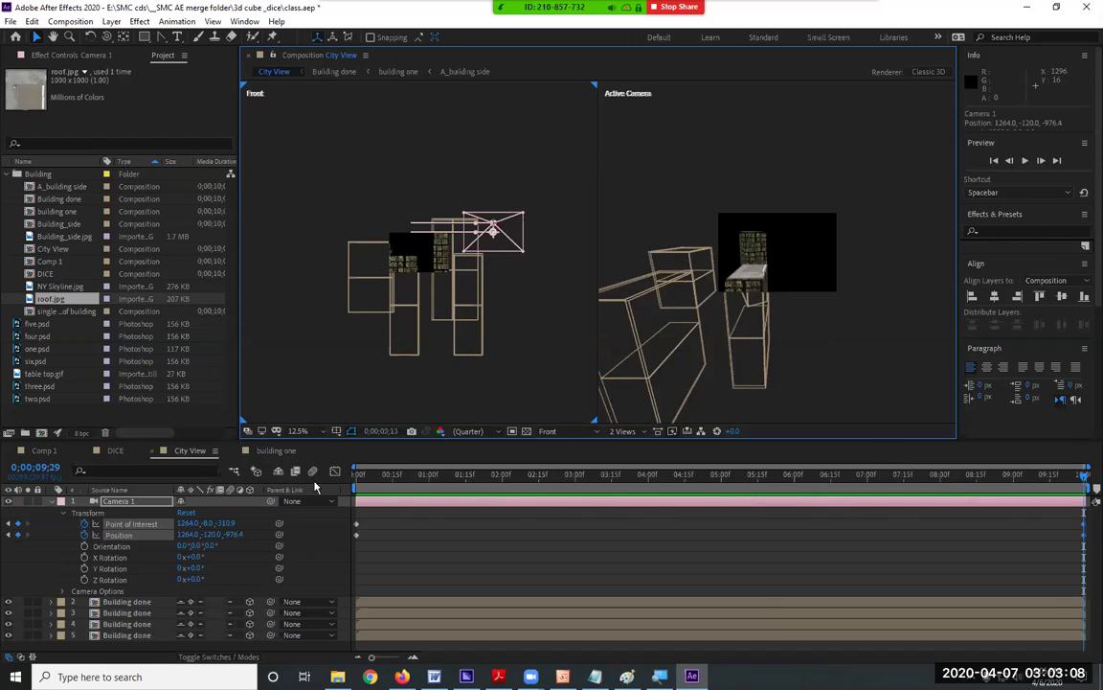
key(Home)
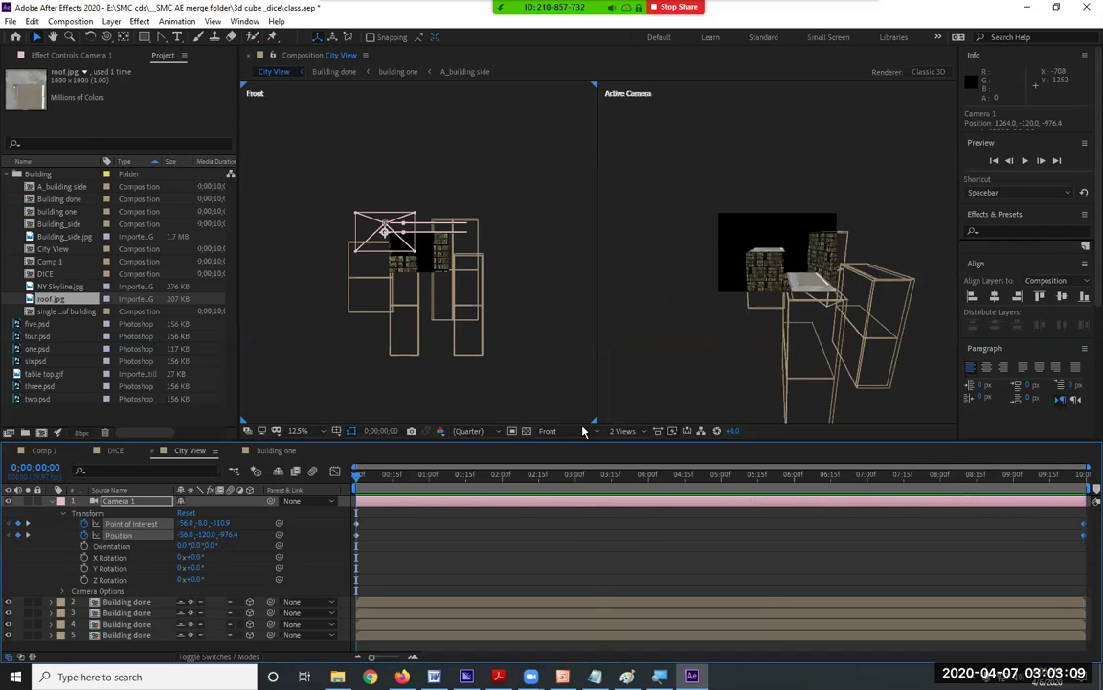
- Fit the Active Camera view up to 100%, preview the camera move, and return to the first frame
click(552, 431)
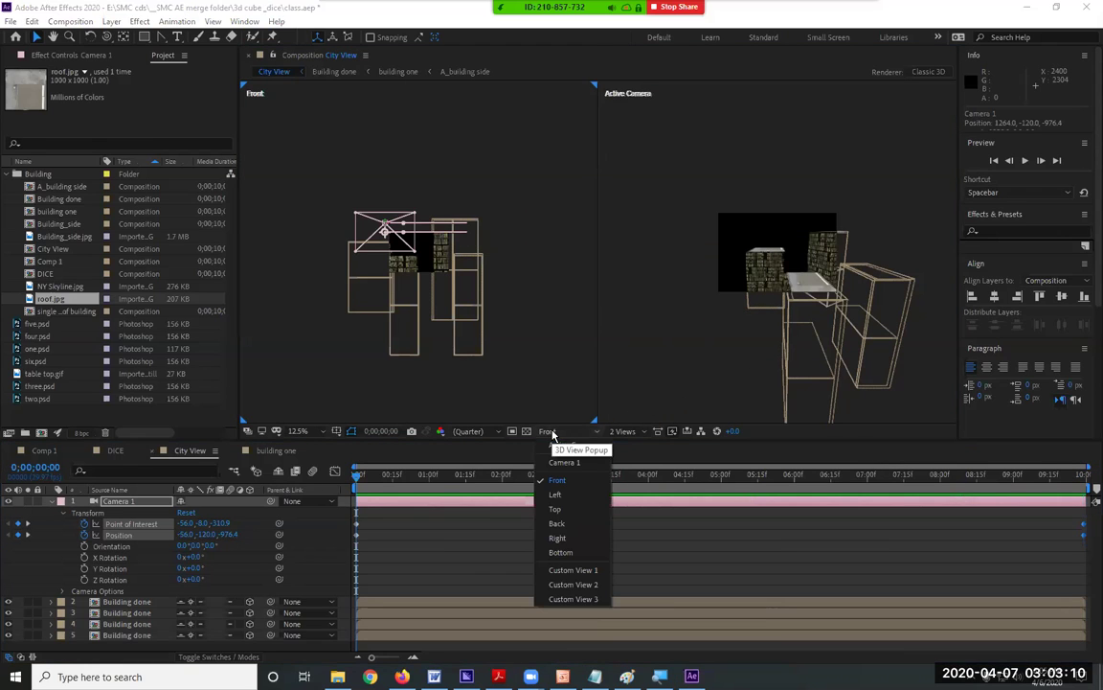
click(636, 367)
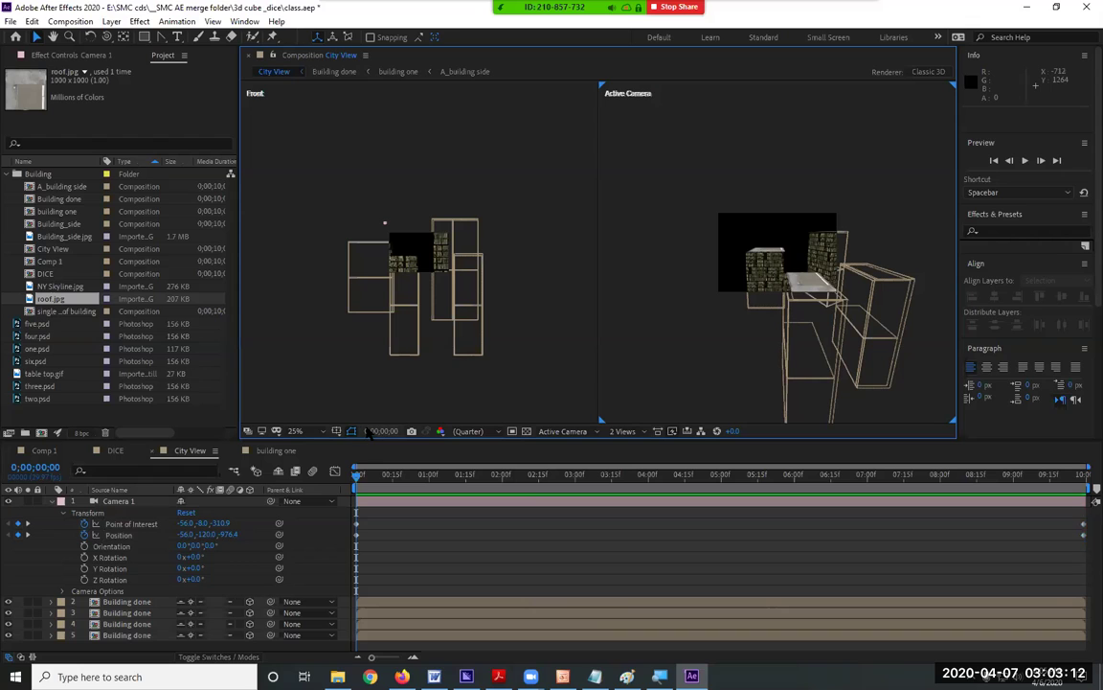
click(295, 431)
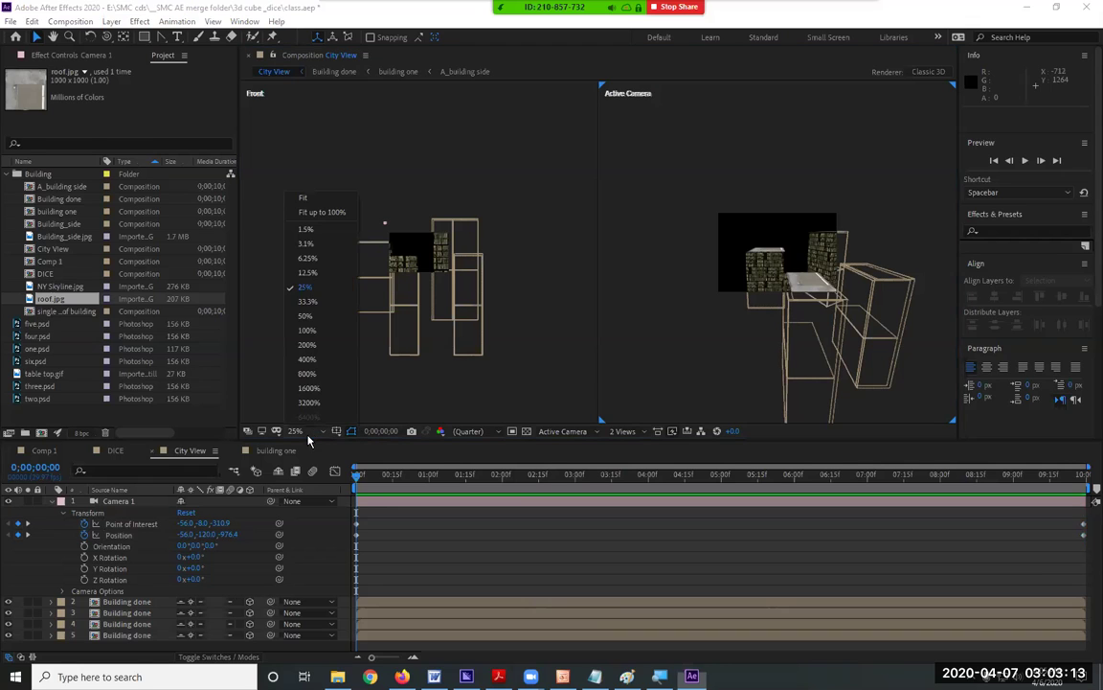
click(316, 210)
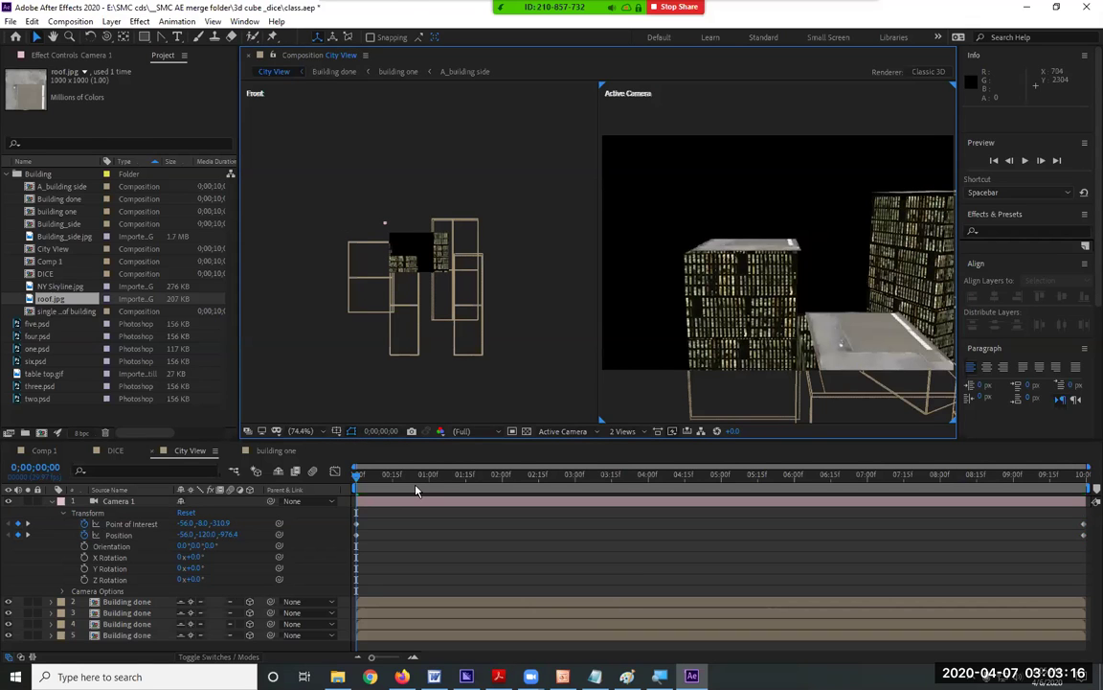
key(space)
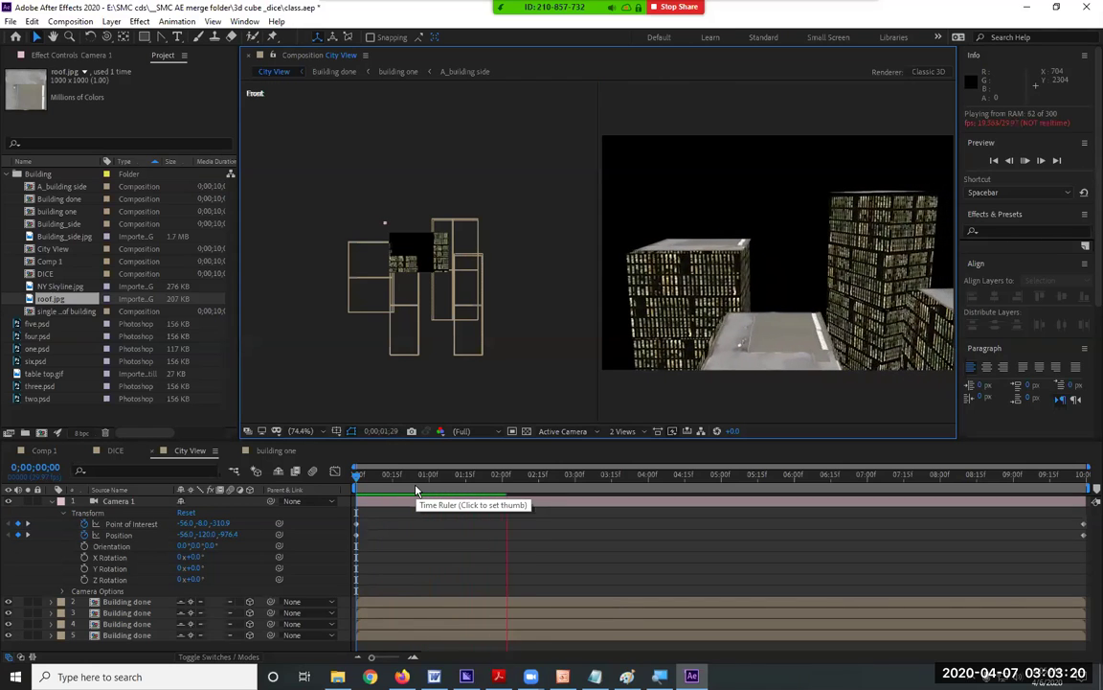
key(space)
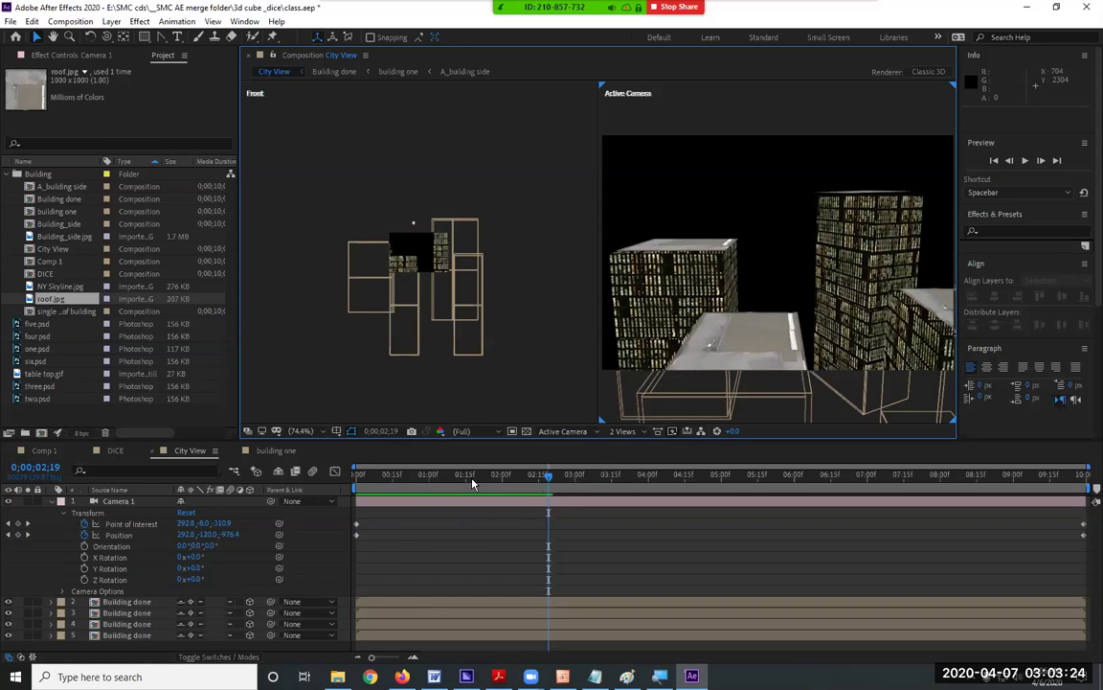
drag(539, 481, 347, 484)
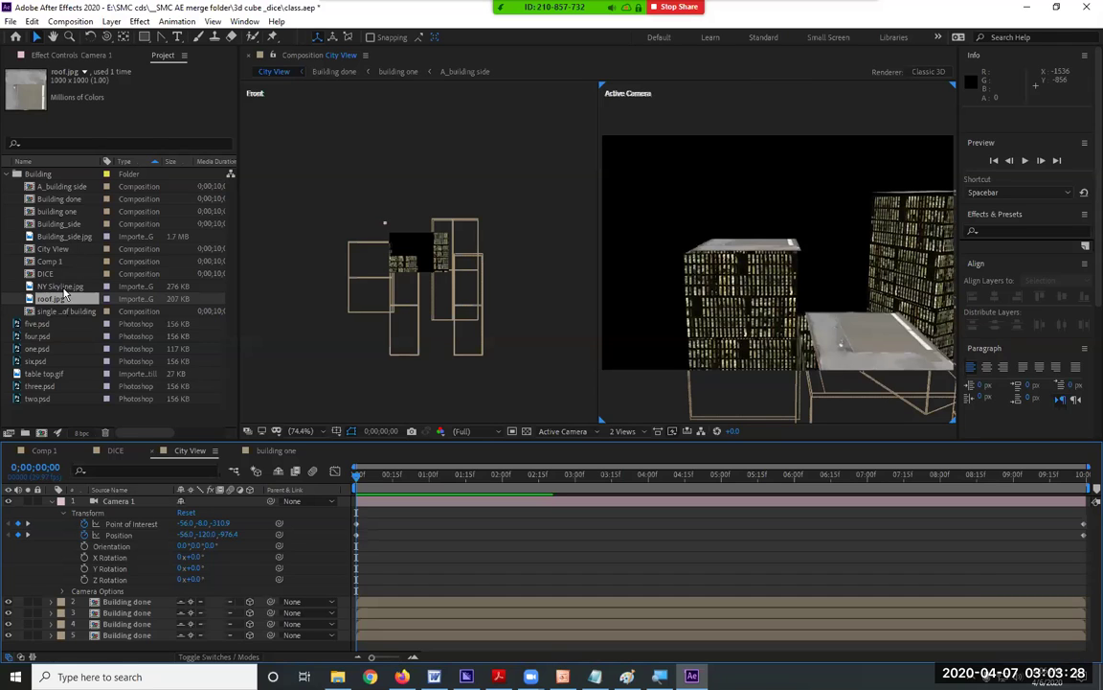
- Add NY Skyline.jpg beneath all the City View layers as the background, deselect it, and preview the animation
click(64, 287)
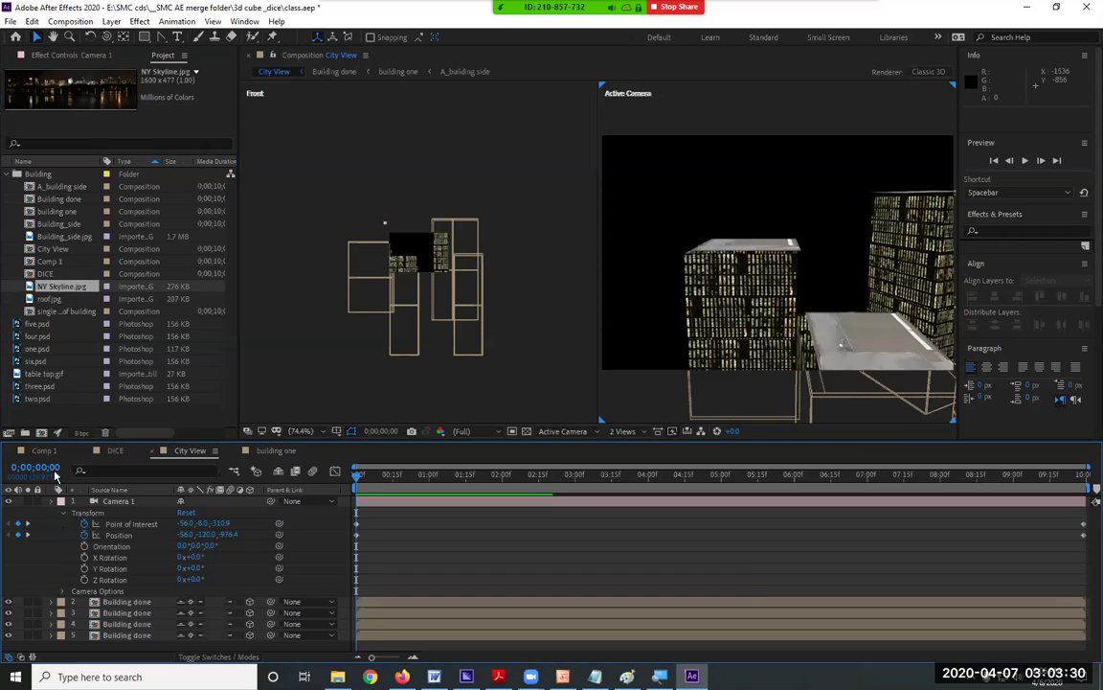
click(51, 501)
drag(70, 295, 83, 584)
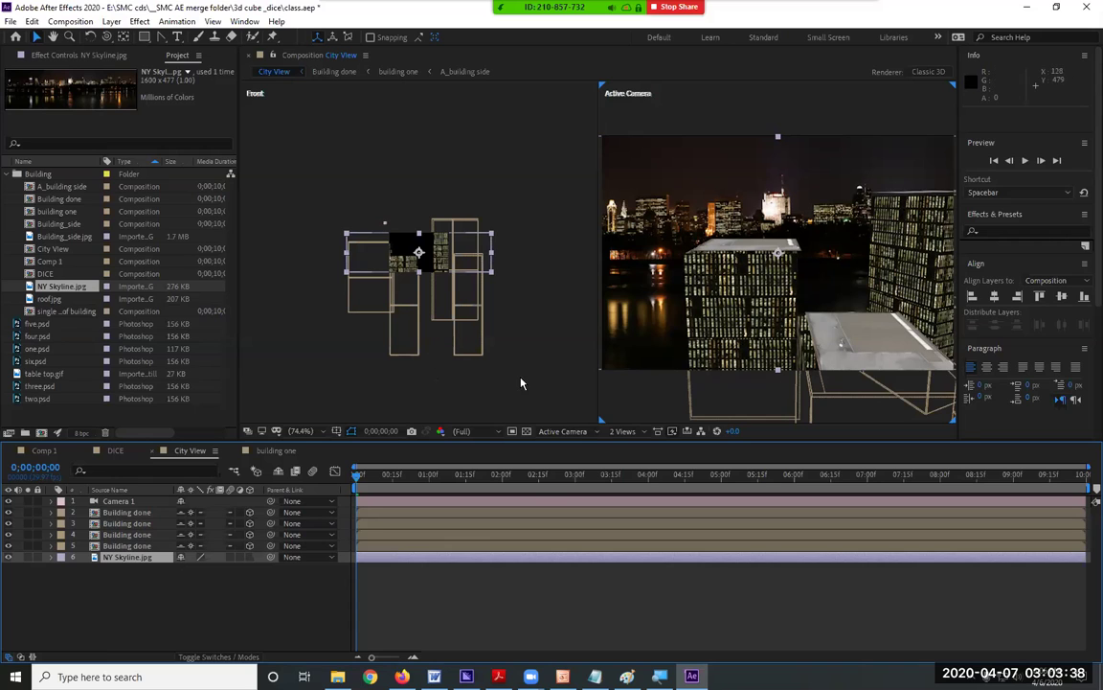
click(371, 394)
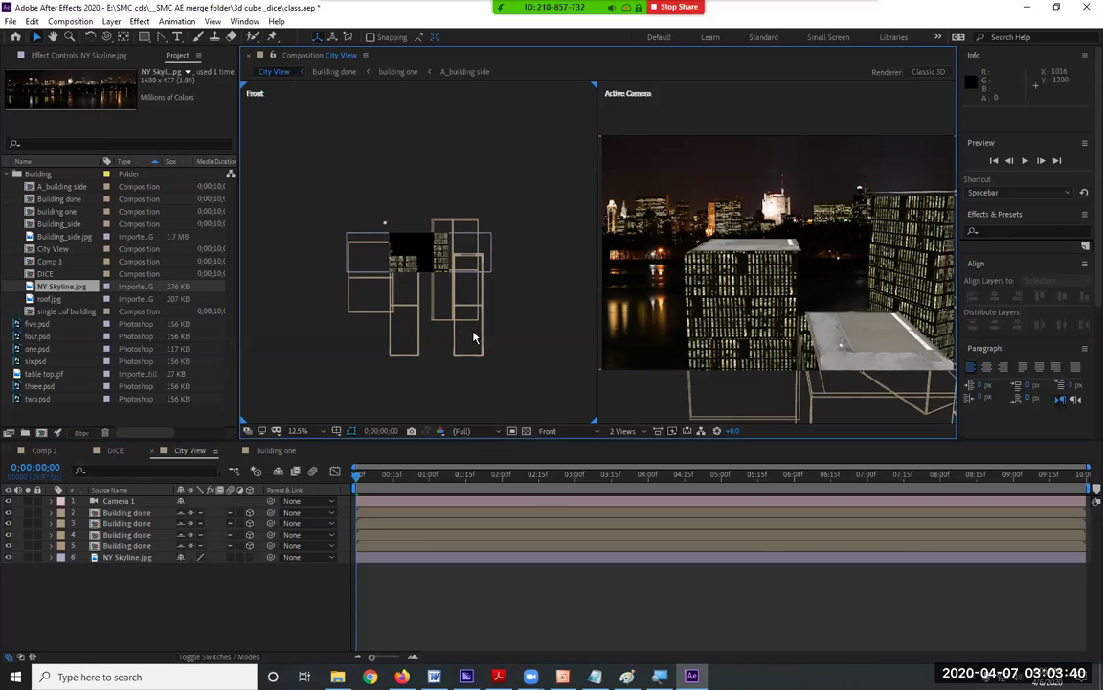
key(space)
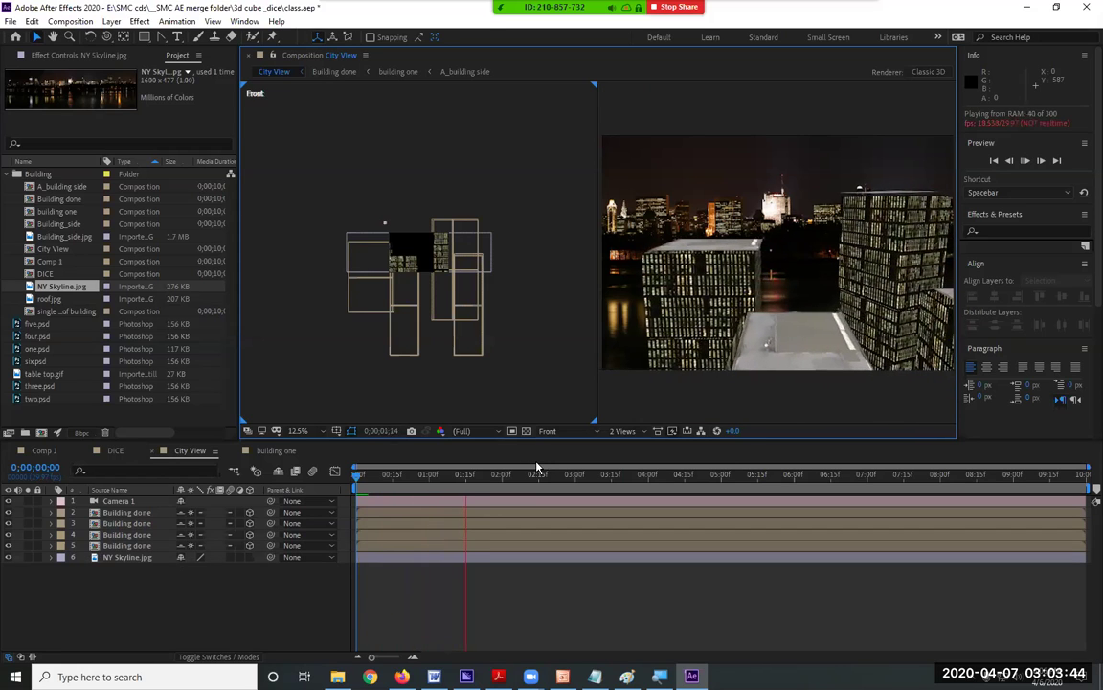
- Stop the City View preview and open the Building done composition from one of its building layers
key(space)
click(801, 345)
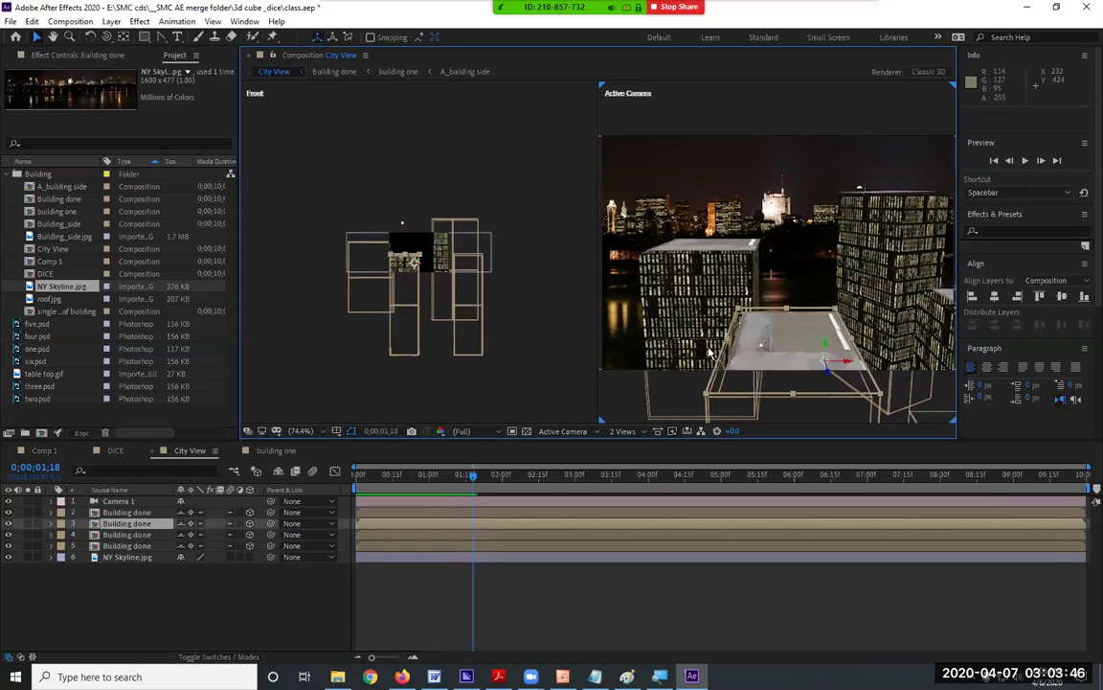
double_click(122, 518)
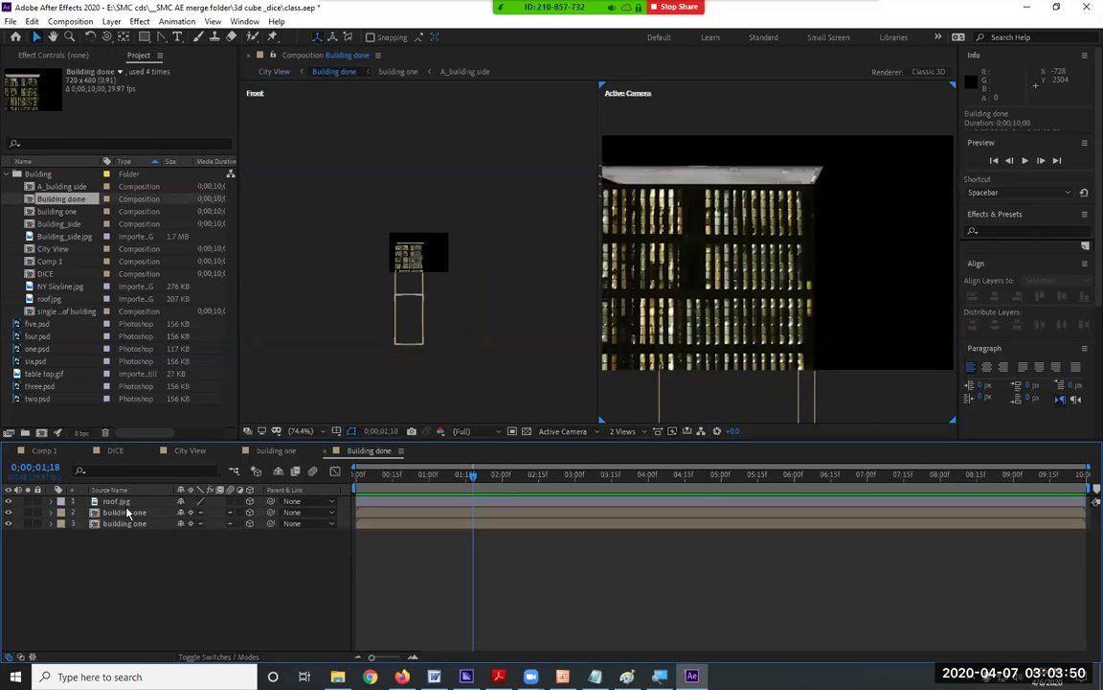
- Apply the Curves effect to the roof.jpg layer and pull the middle of its RGB curve down to darken the roof
click(119, 503)
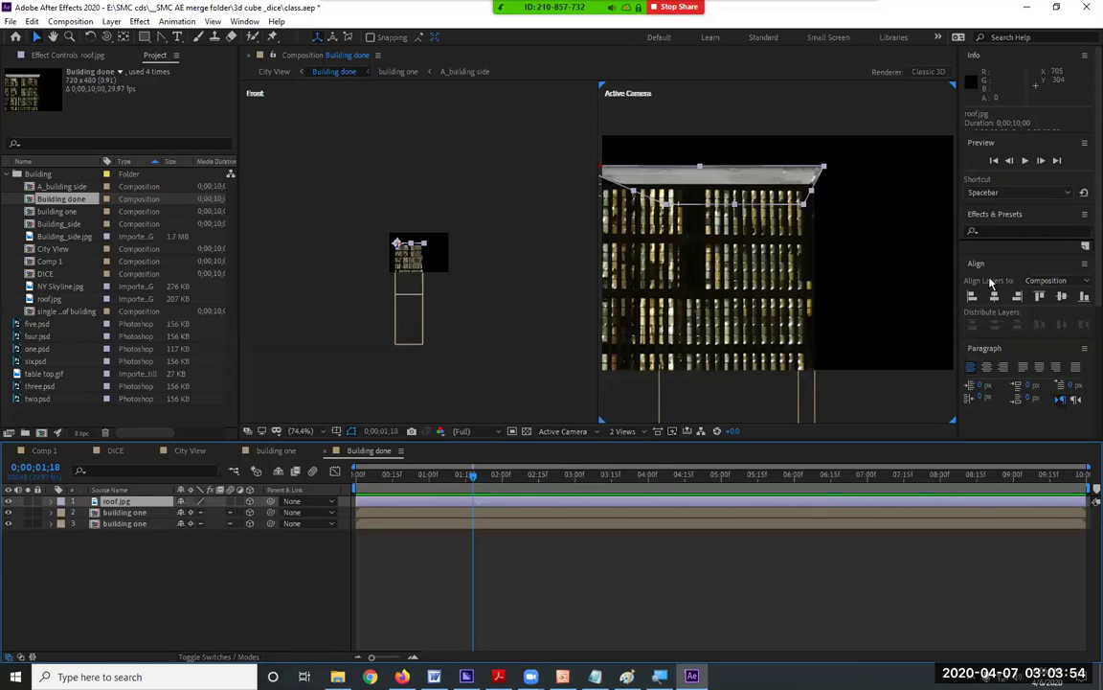
click(1020, 215)
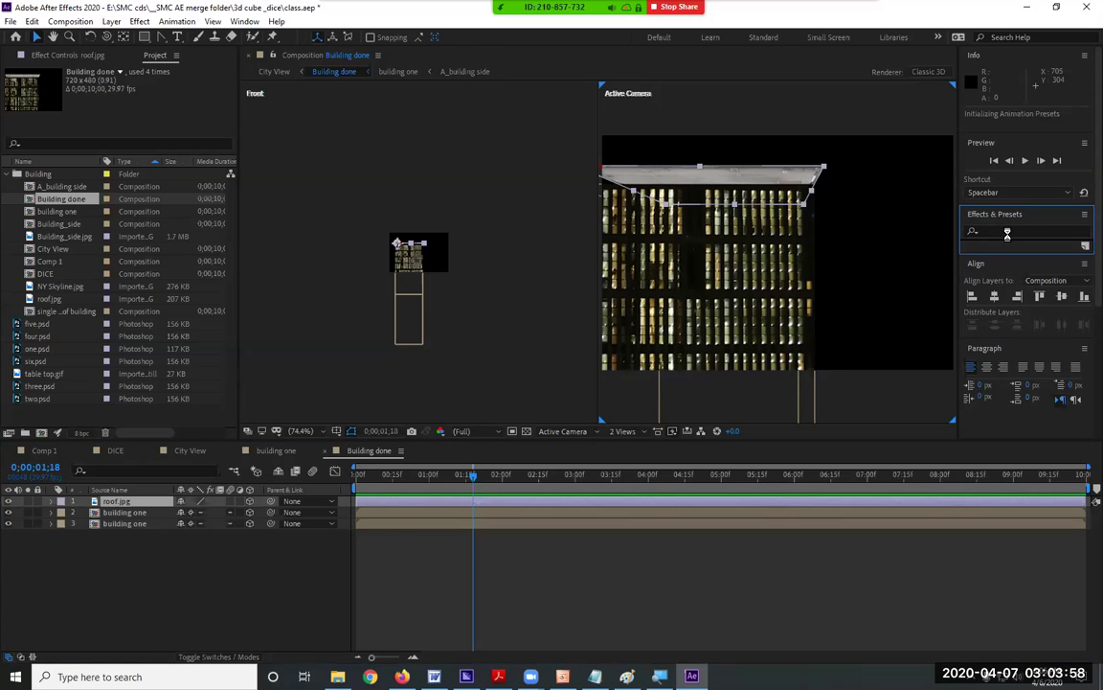
click(1007, 232)
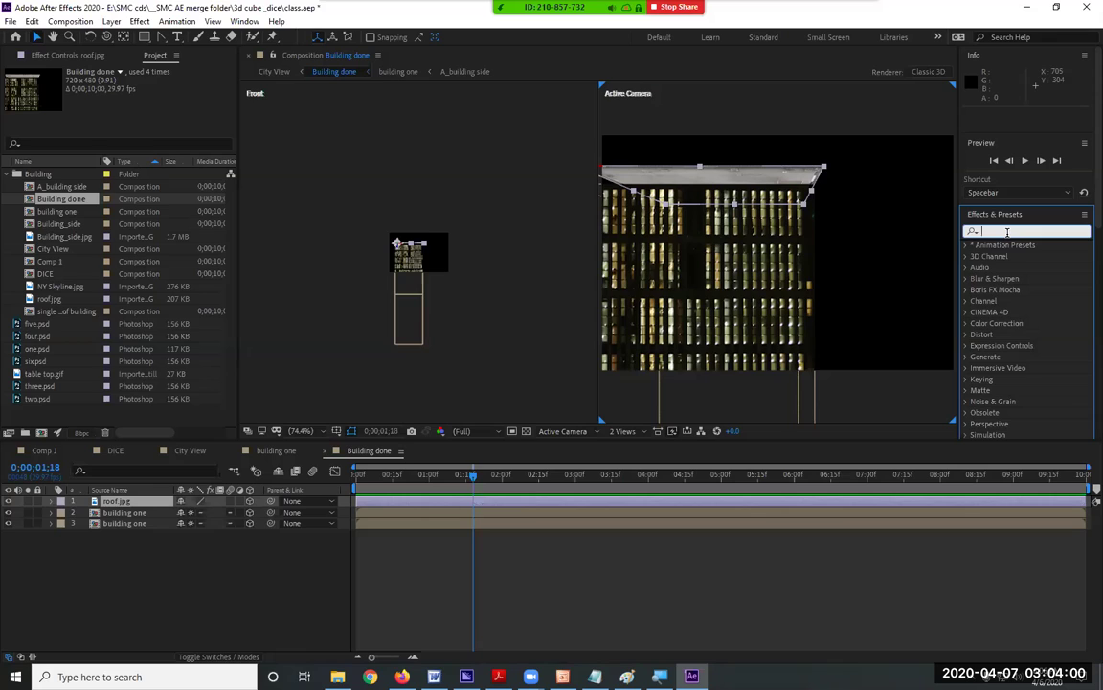
text(cur)
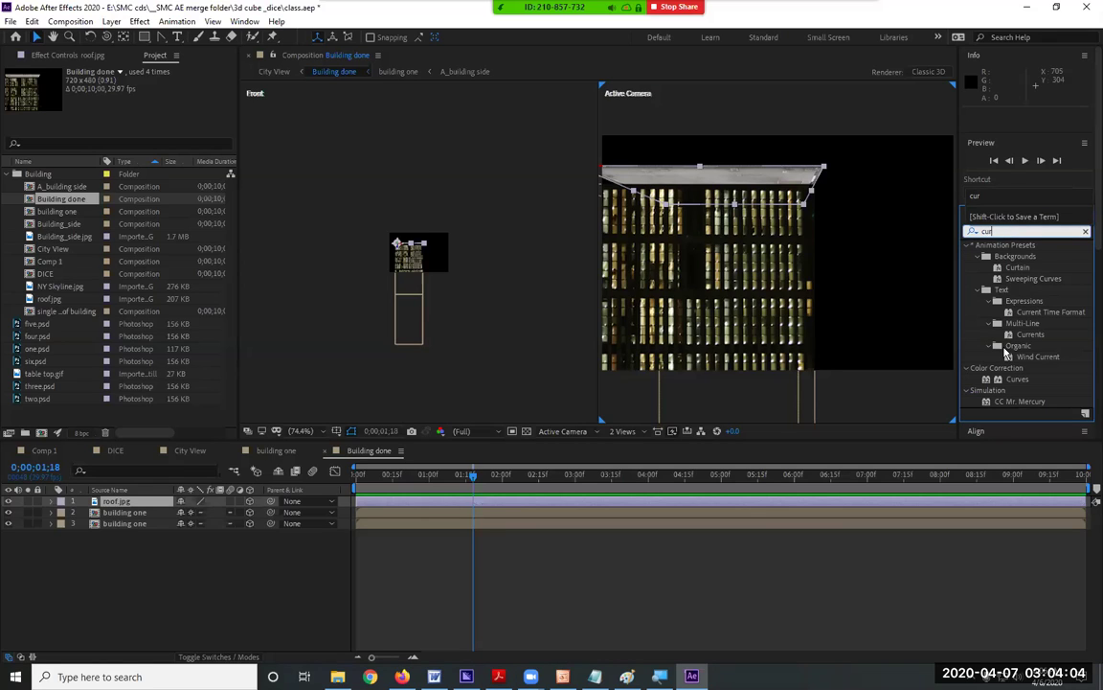
drag(1015, 380, 120, 501)
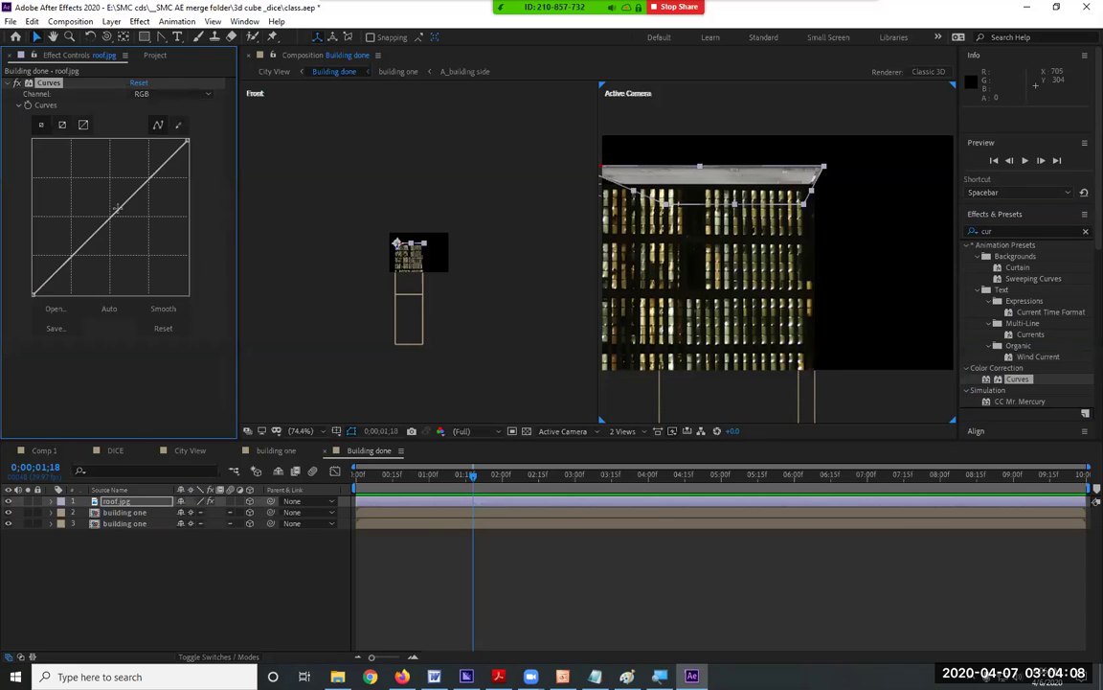
drag(99, 221, 133, 247)
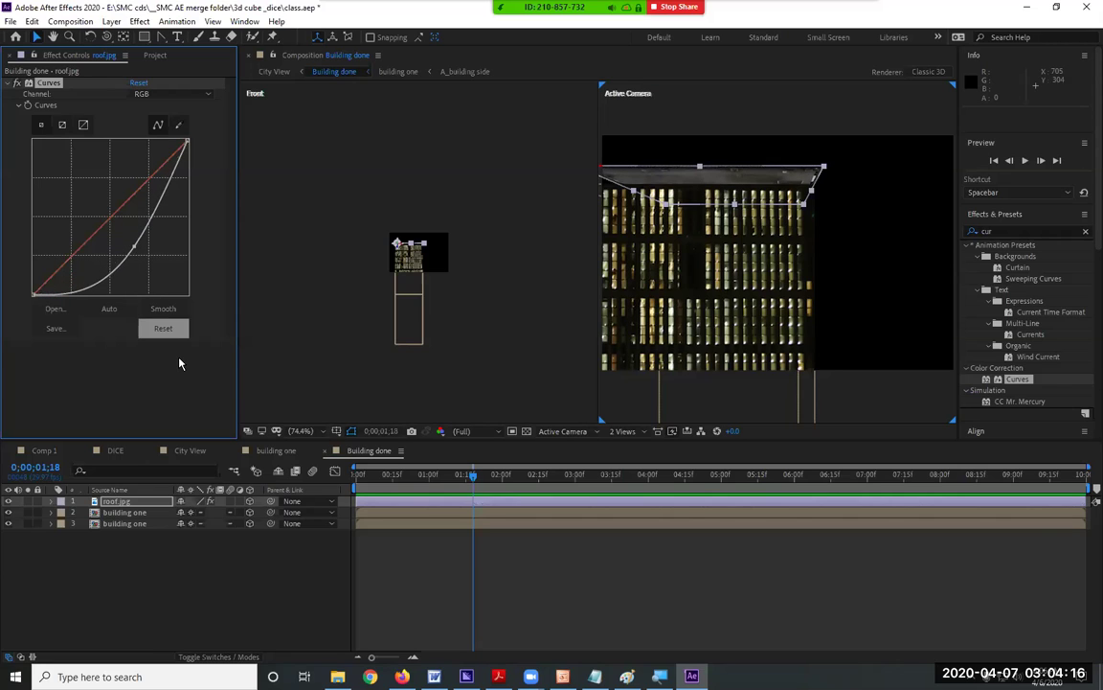
- Fit the Front view, change it to Custom View 1, and lower the roof's RGB curve further until the roof is nearly black
click(470, 333)
click(299, 430)
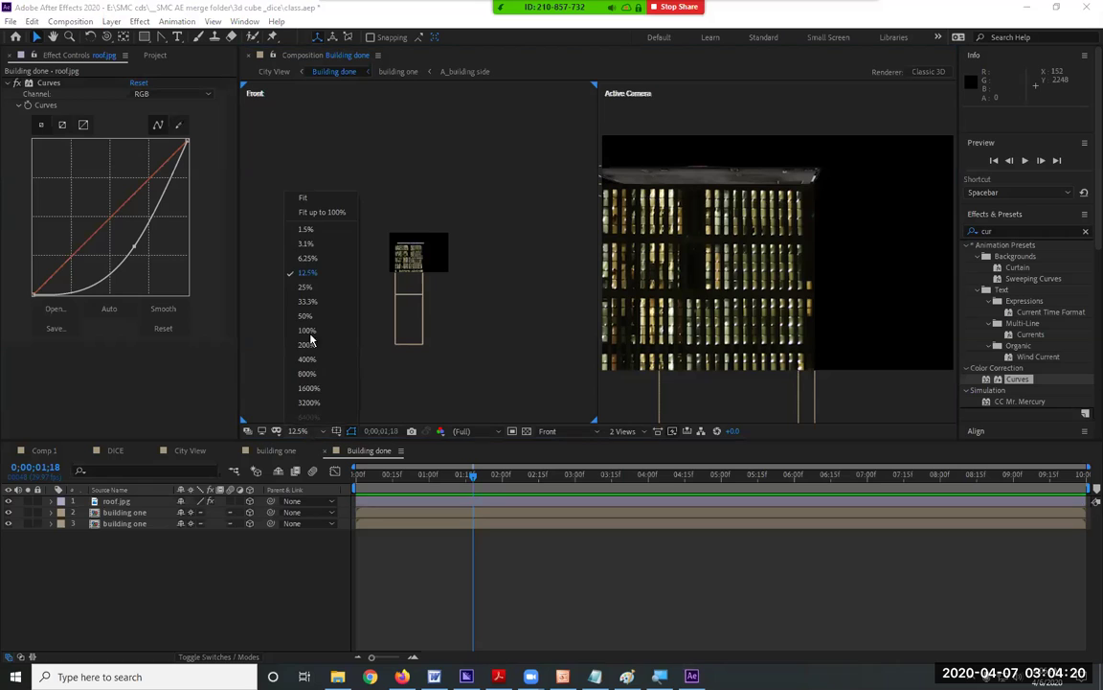
click(284, 192)
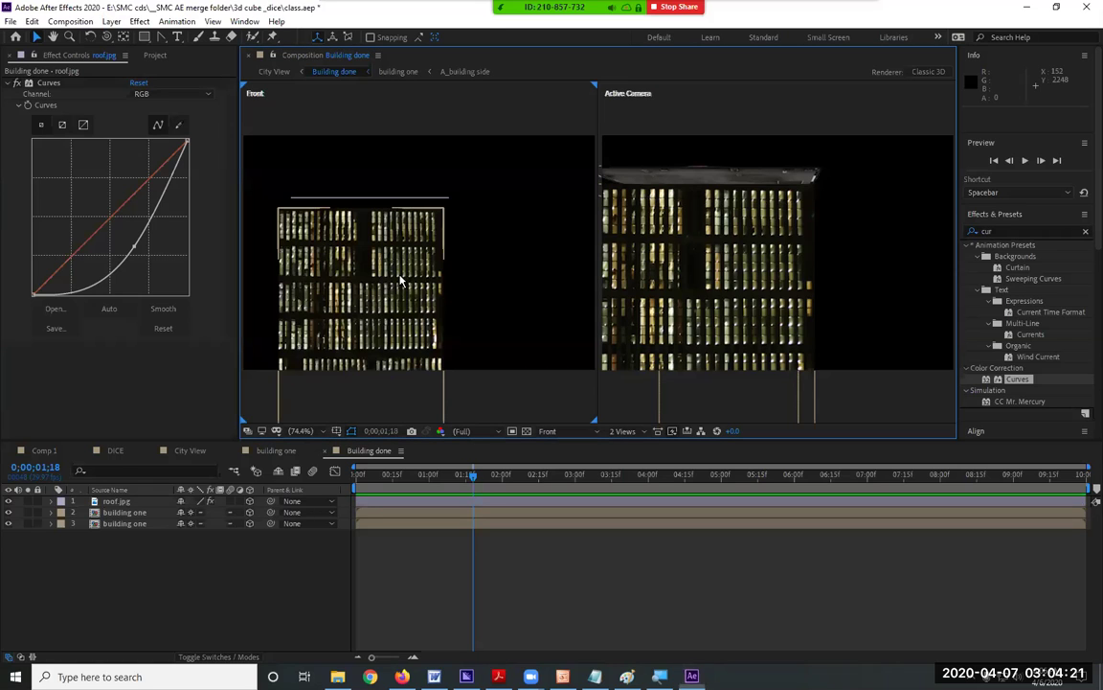
click(555, 433)
click(573, 553)
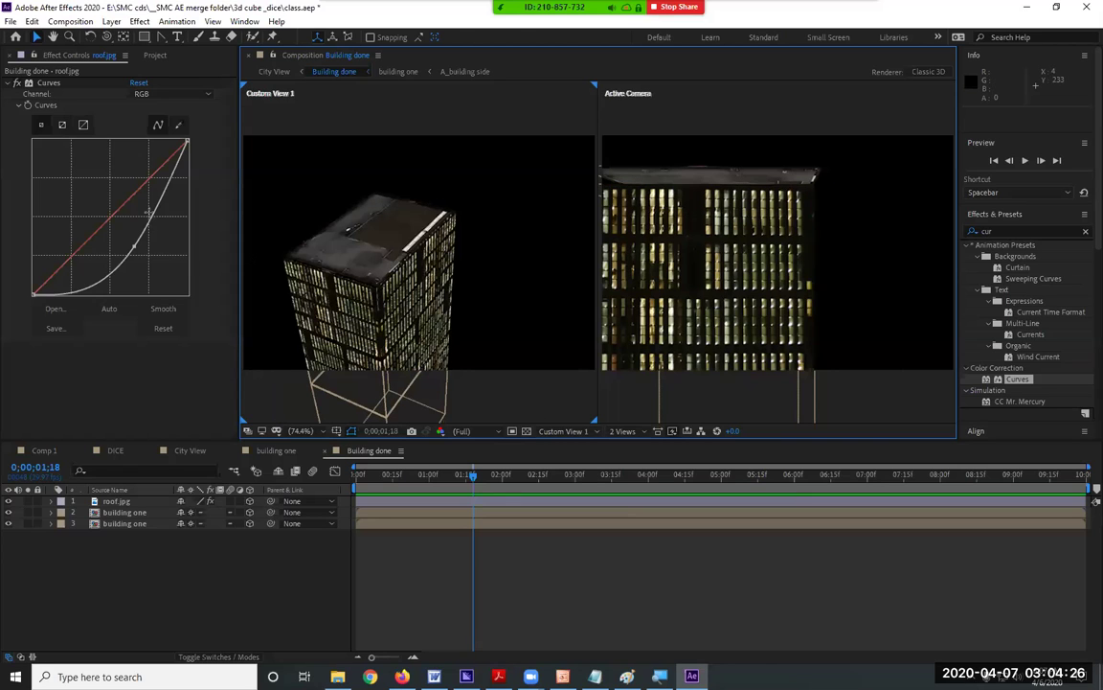
mouse_move(133, 248)
mouse_down()
mouse_move(143, 272)
mouse_move(139, 255)
mouse_up()
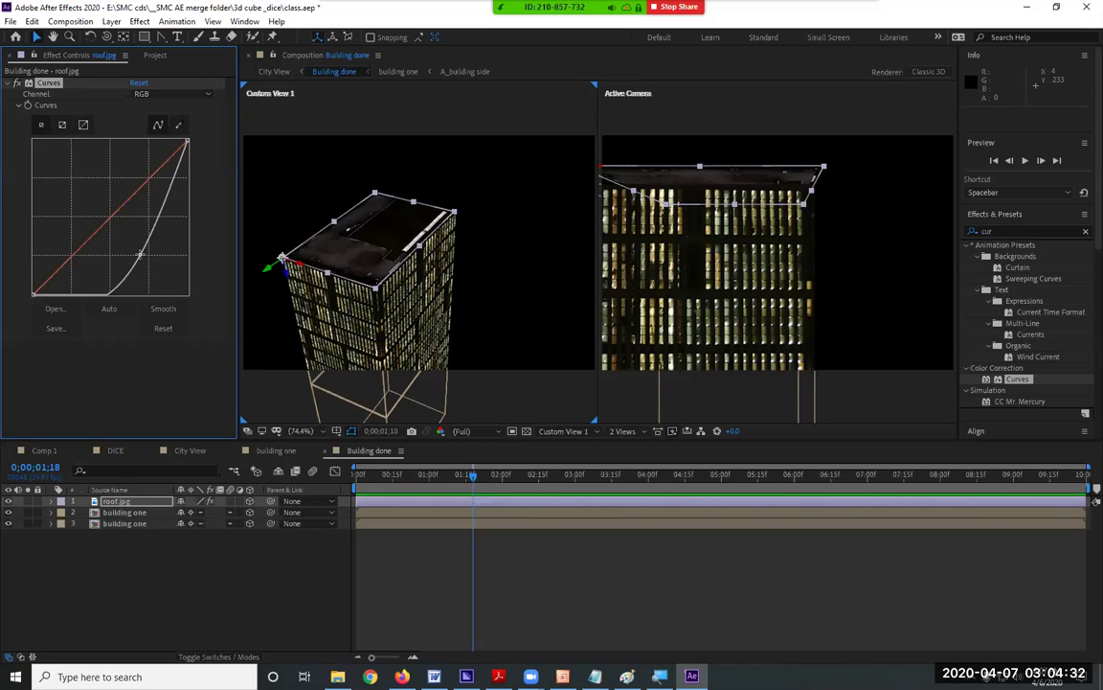
- Return to the City View composition and preview the camera move with the darkened roofs from the first frame
click(283, 454)
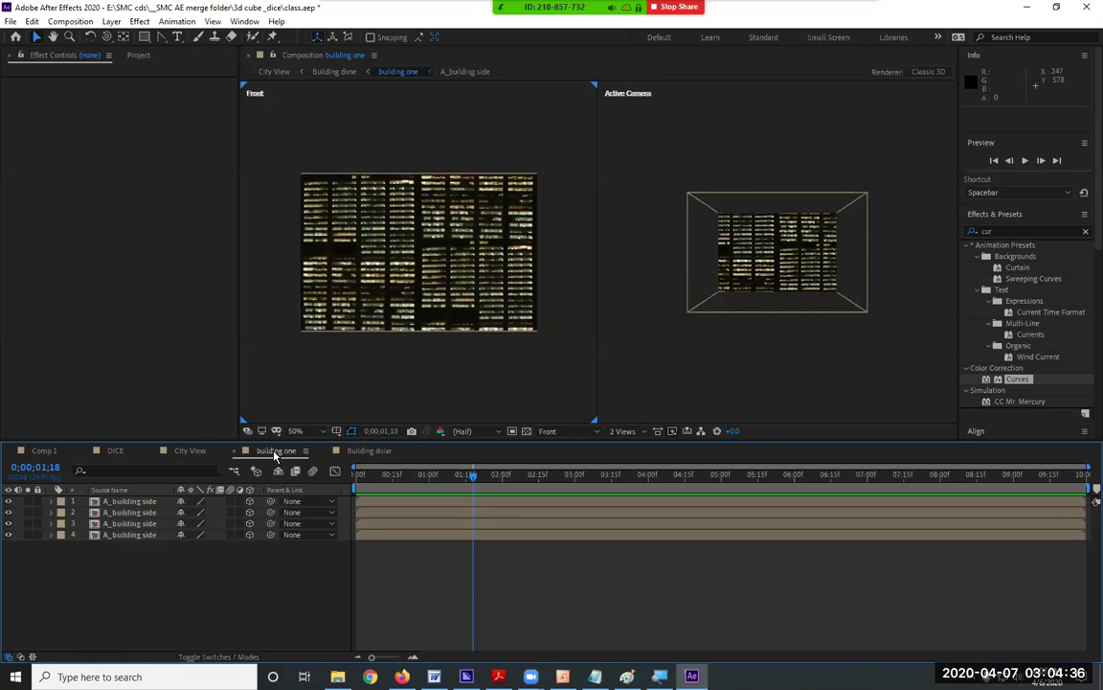
click(189, 450)
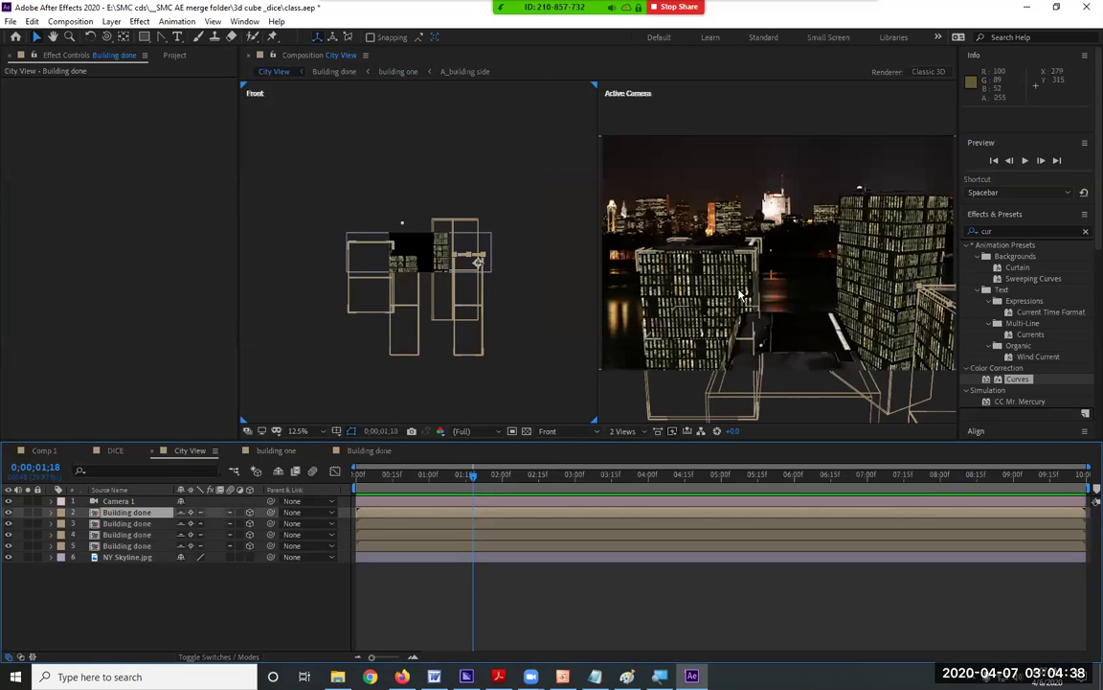
key(Home)
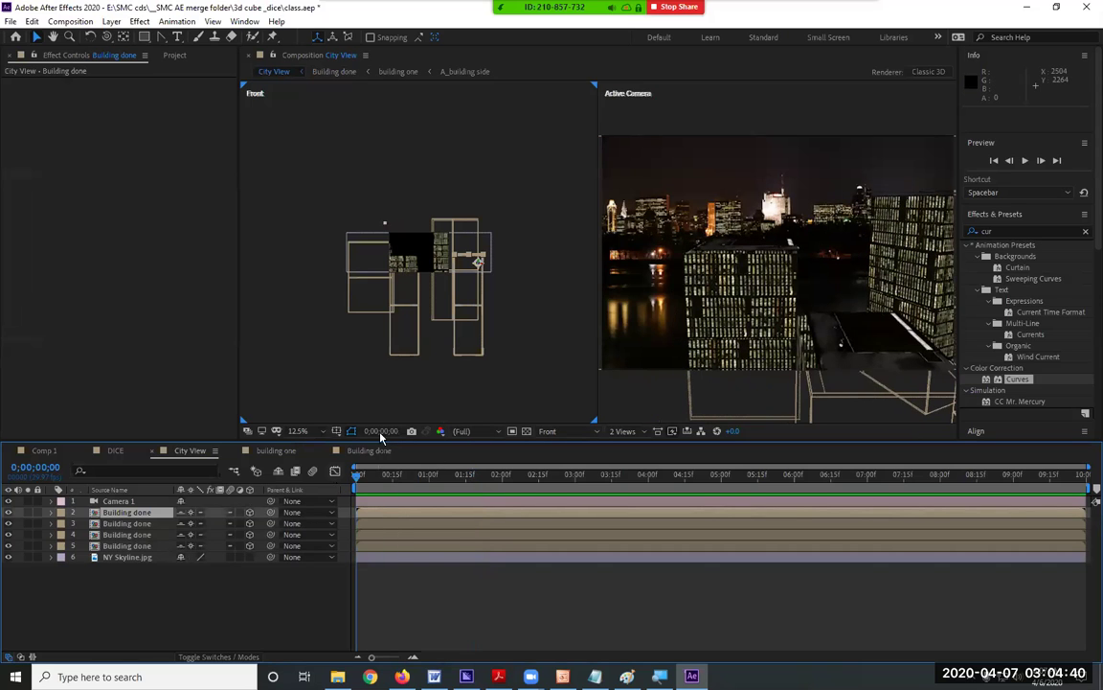
key(space)
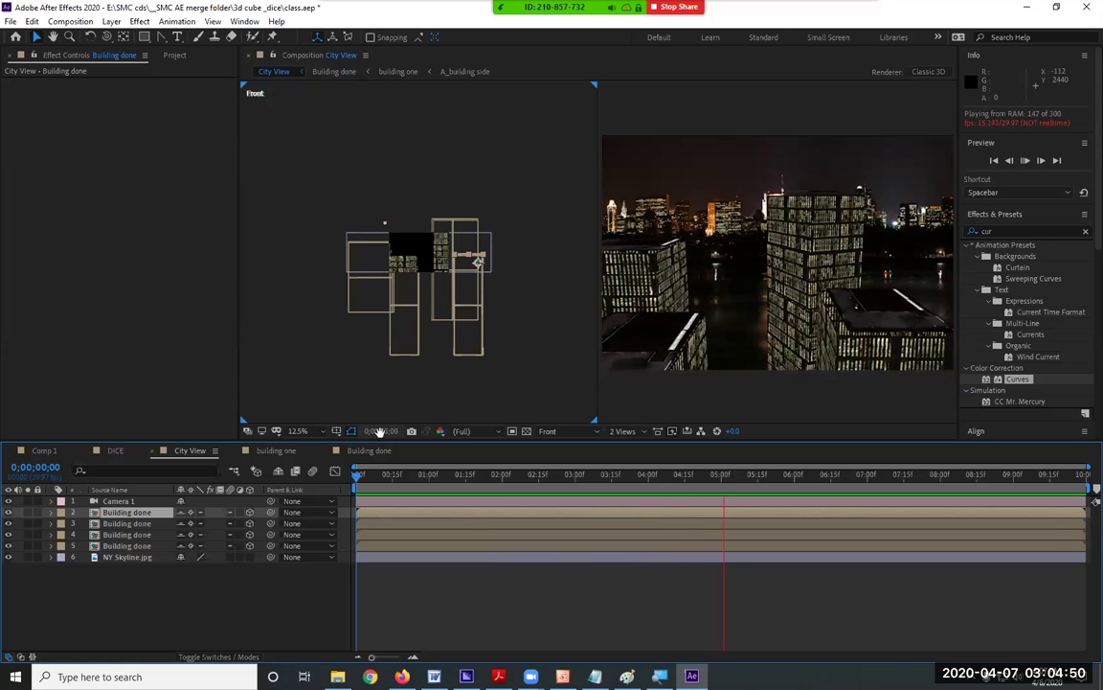
click(870, 326)
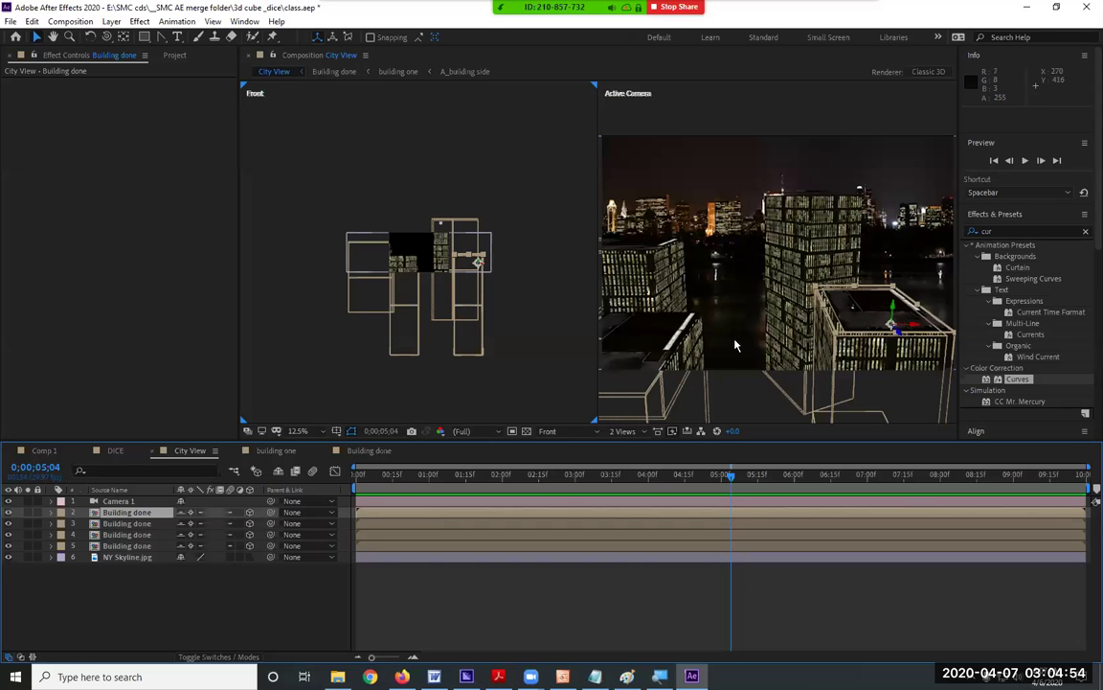
- Replay the City View animation, scrub through the timeline toward its end, and return to the first frame
key(space)
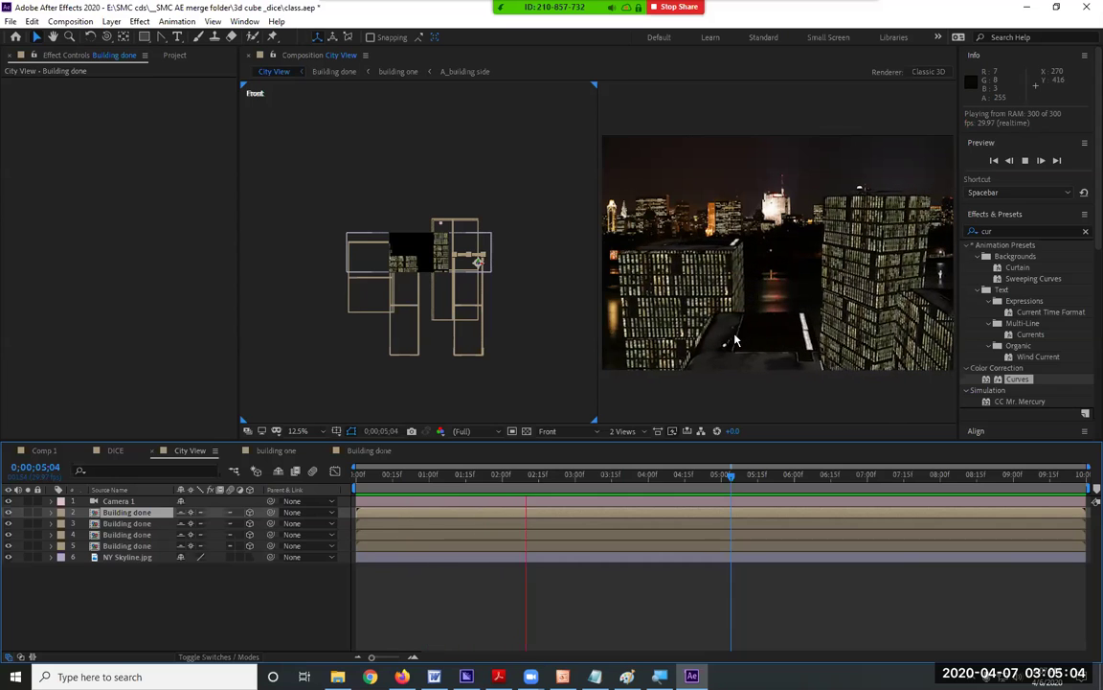
key(space)
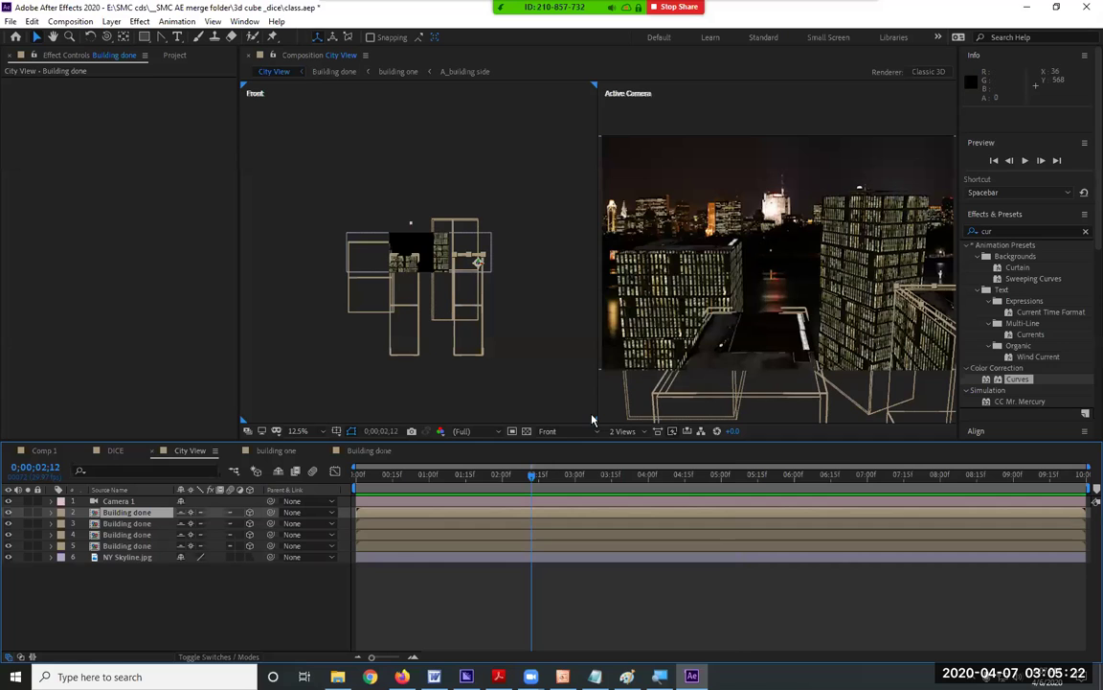
drag(534, 476, 1065, 476)
key(Home)
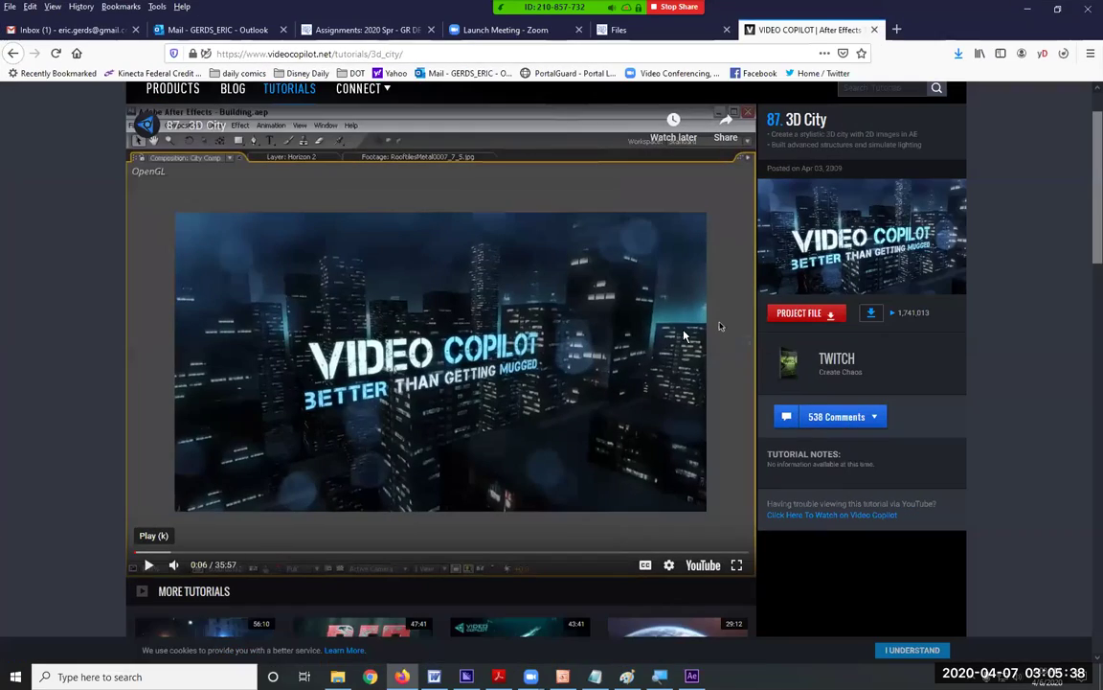
- In the browser, go back from the 3D City tutorial and look through Video Copilot's tutorial list up to the new tutorials
click(12, 53)
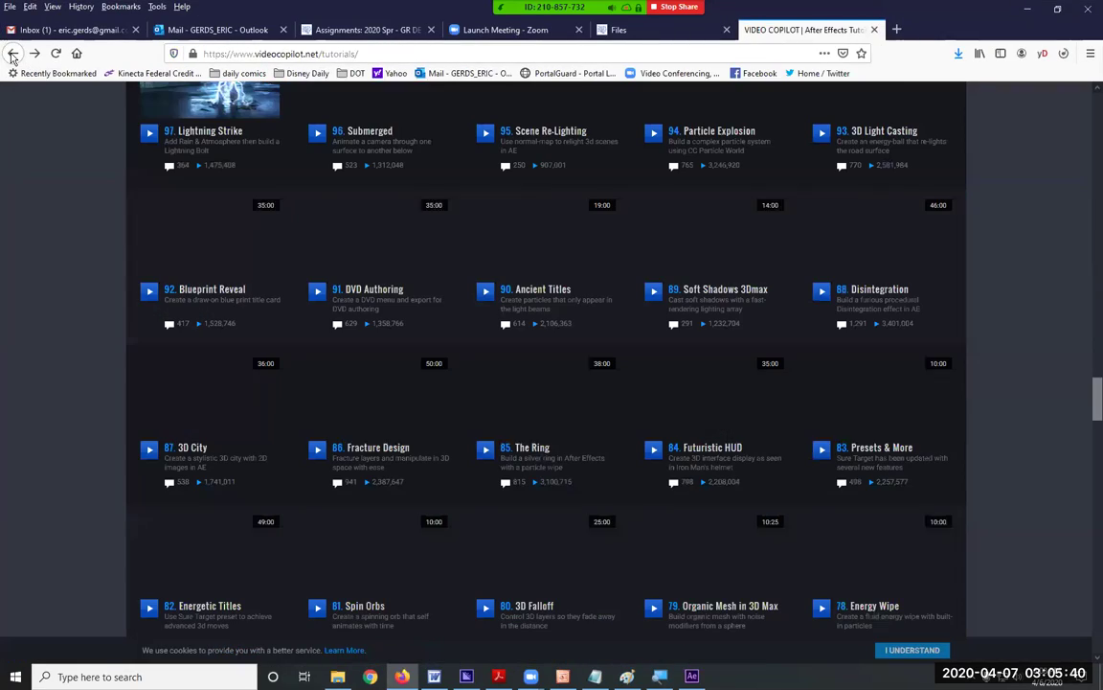
scroll(115, 367, up, 7)
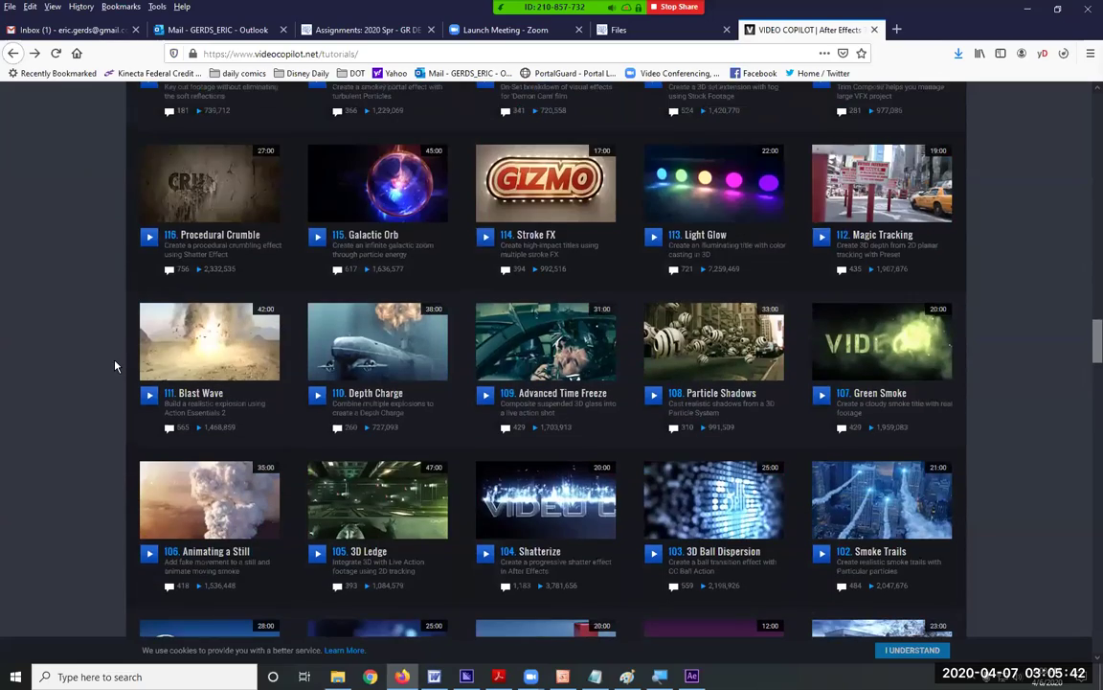
scroll(108, 301, up, 8)
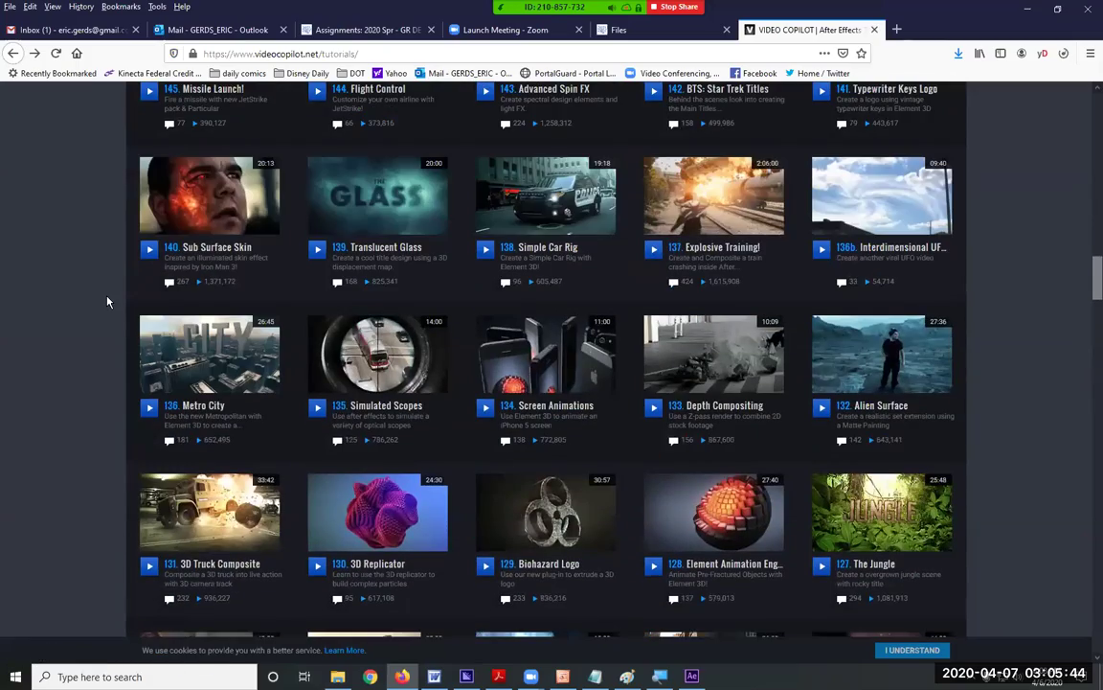
scroll(107, 302, up, 2)
scroll(107, 301, up, 5)
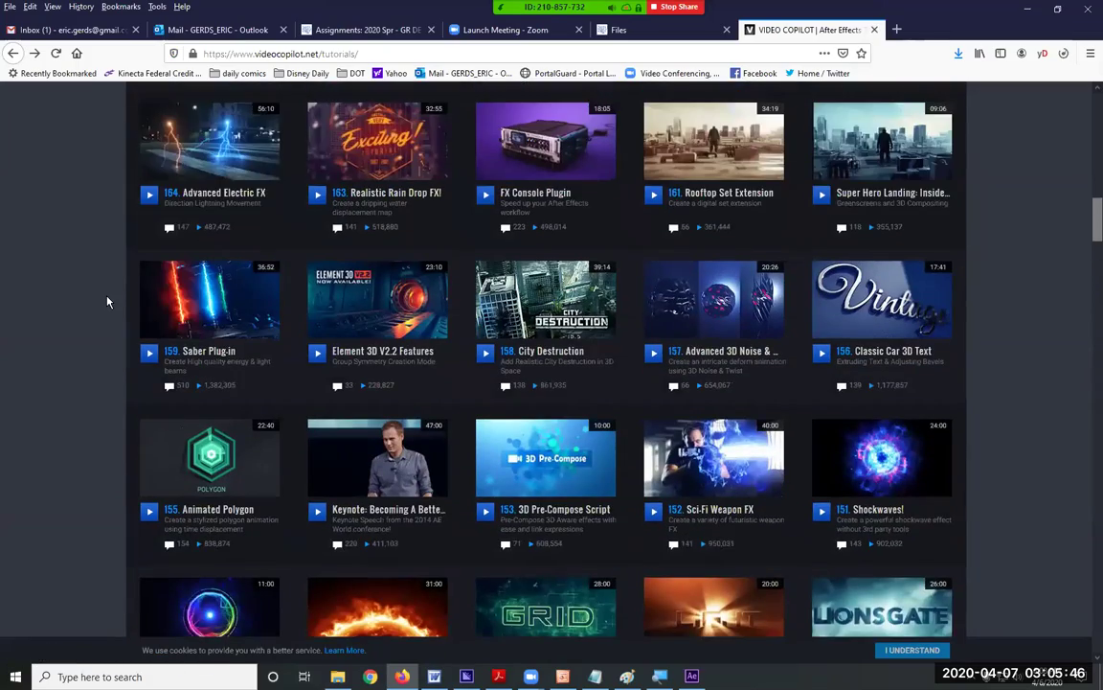
scroll(108, 301, down, 5)
scroll(108, 302, down, 6)
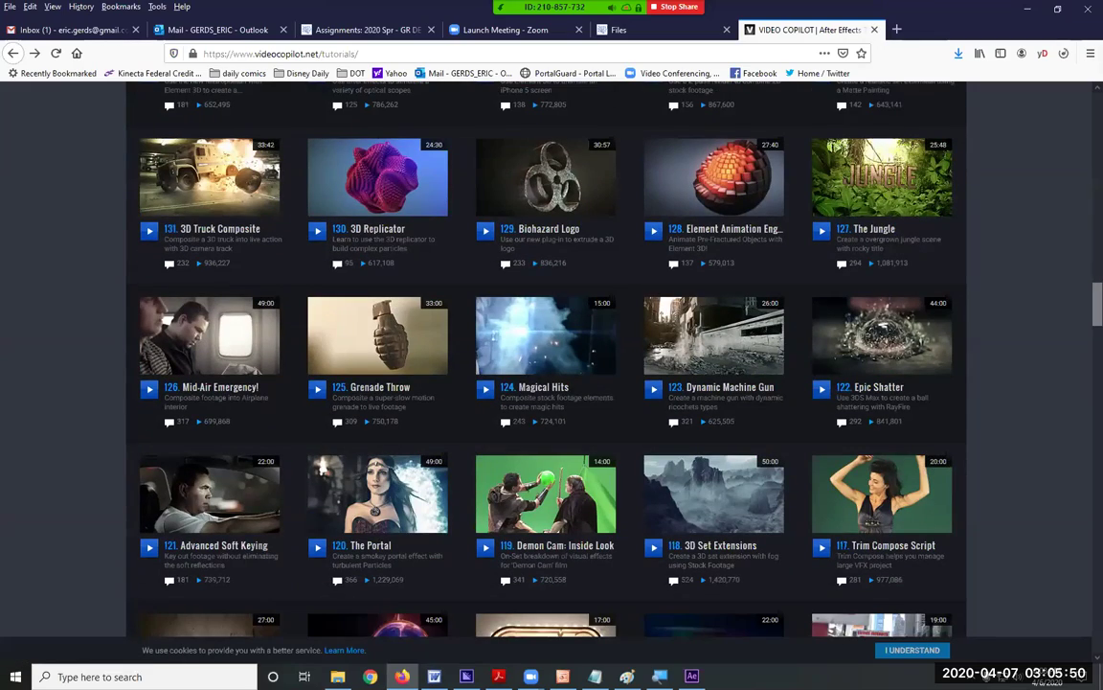
drag(1097, 305, 1030, 20)
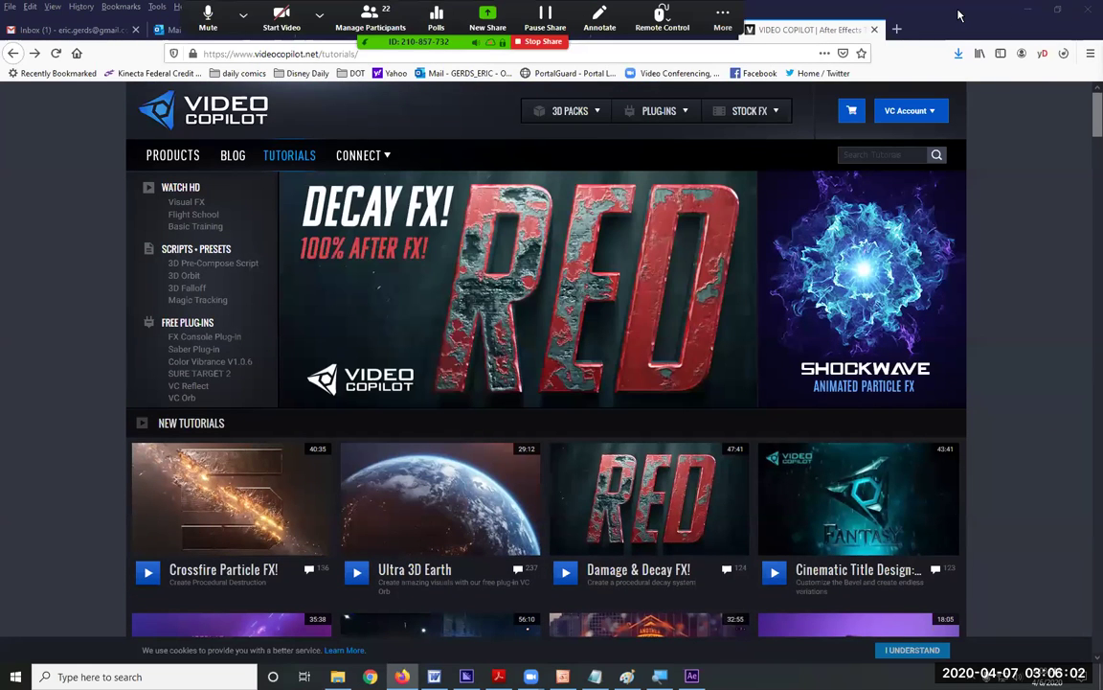
- Switch back to After Effects and preview the City View animation once more
key(alt+Tab)
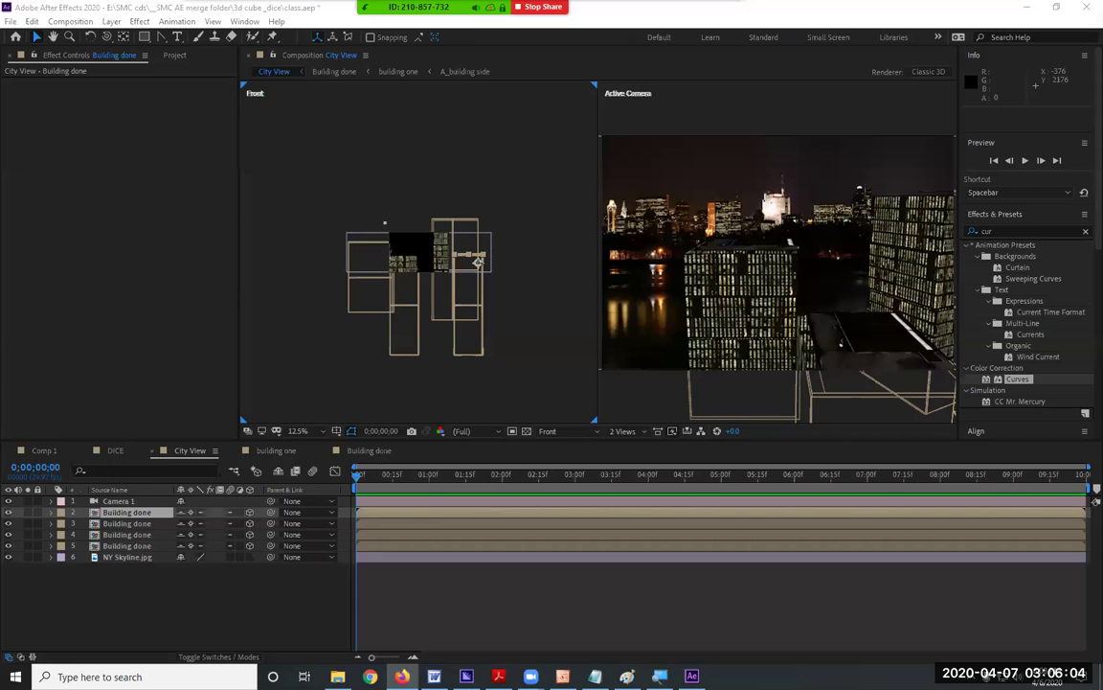
key(space)
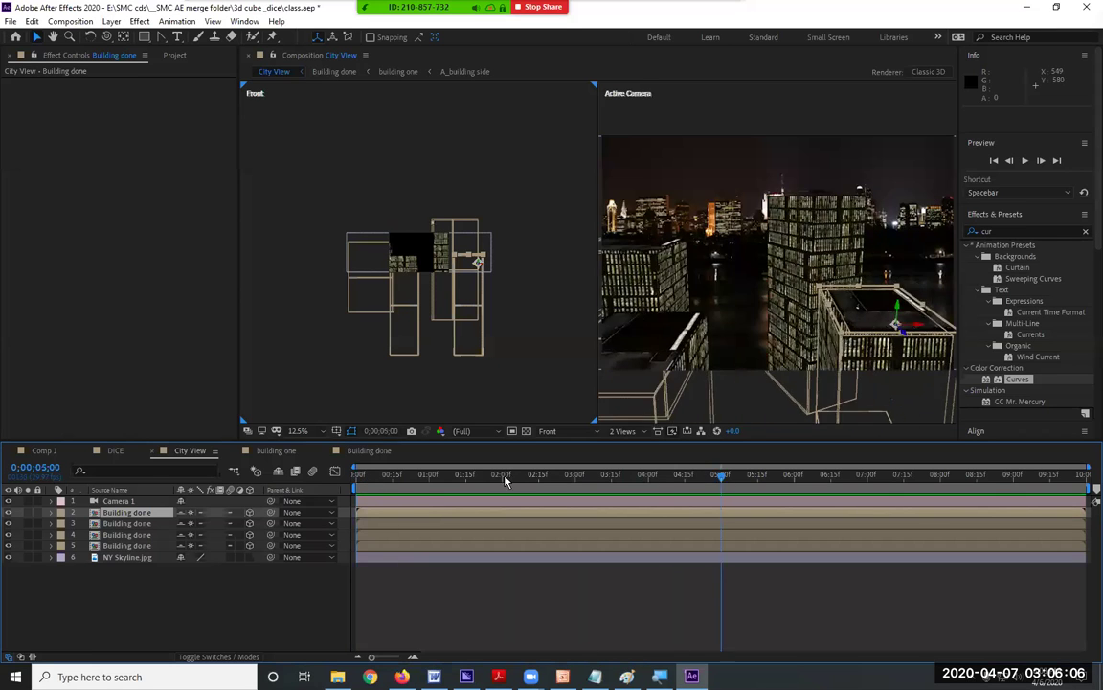